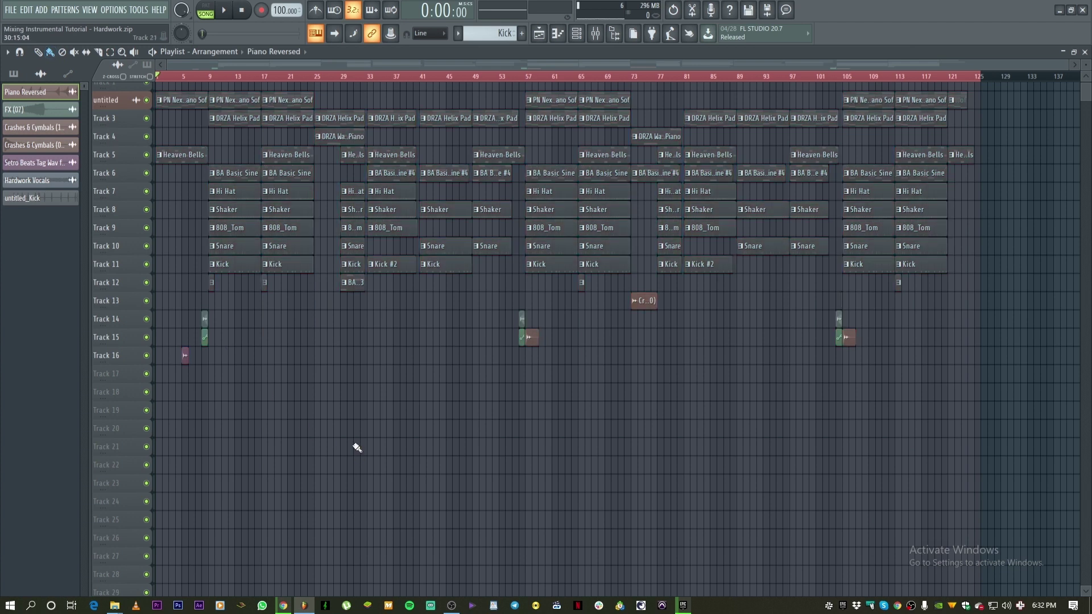
Open the mixer and go through the Master and the named tracks from Kick to Helix Pad to check their labels
click(600, 38)
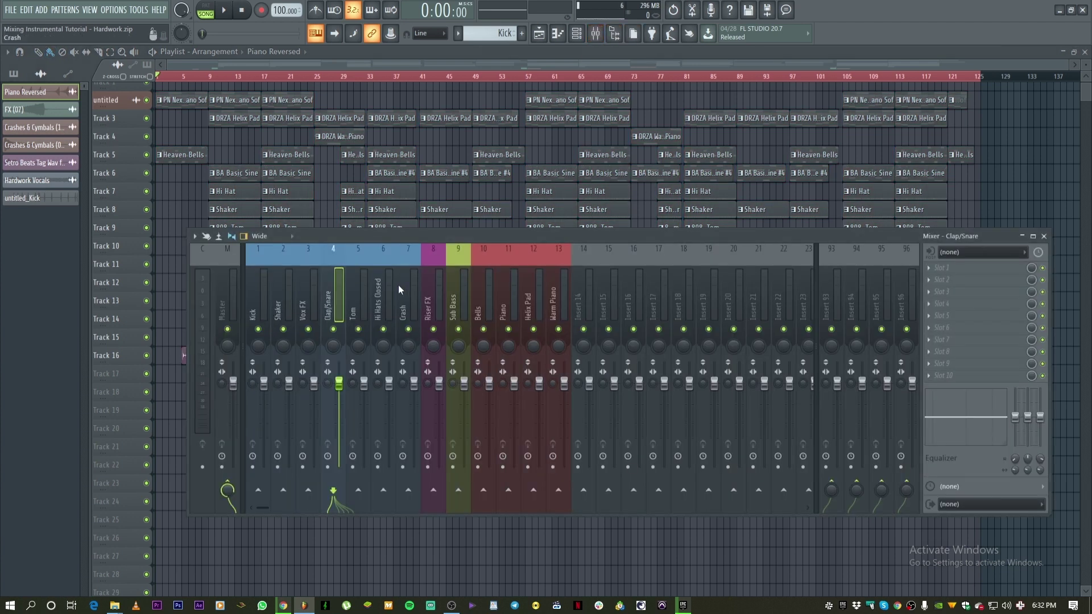
click(244, 310)
click(191, 305)
click(259, 304)
click(286, 309)
click(304, 307)
click(328, 308)
click(353, 310)
click(378, 309)
click(404, 310)
click(429, 310)
click(454, 310)
click(479, 311)
click(510, 318)
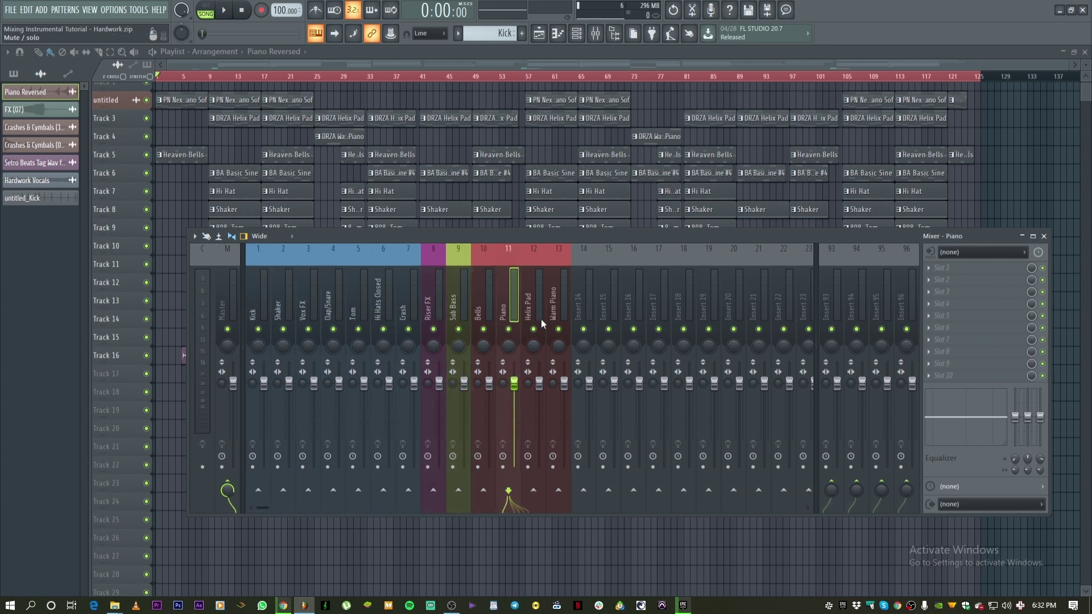
click(530, 310)
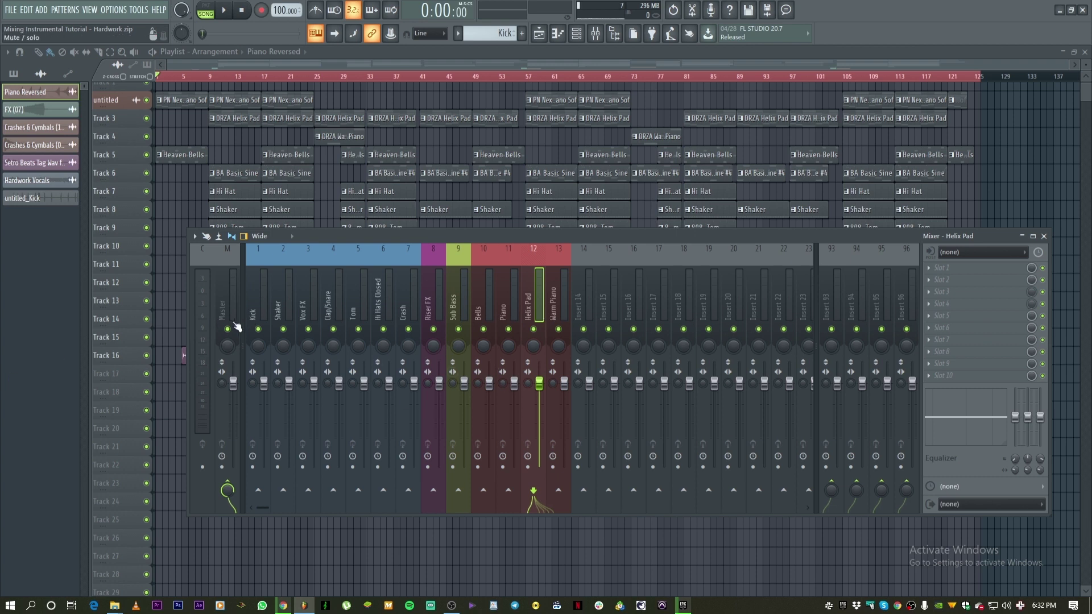
Examine the mixer layout again, from the Kick and Shaker tracks through Warm Piano to the unused inserts up to Insert 19
click(259, 318)
click(277, 313)
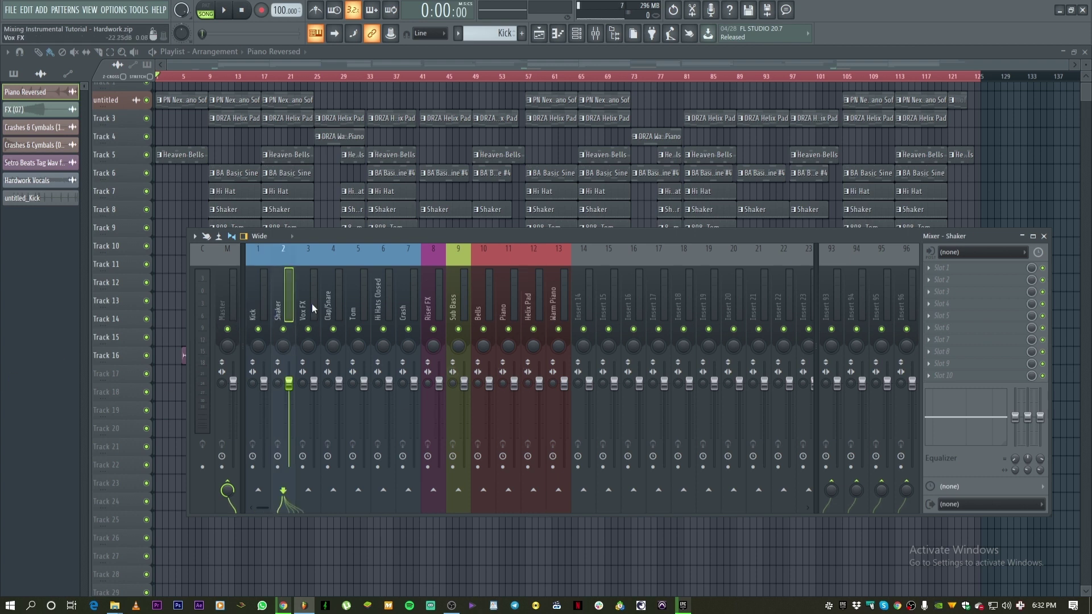
click(304, 311)
click(332, 312)
click(381, 296)
click(459, 307)
click(533, 307)
click(558, 307)
click(608, 307)
click(705, 318)
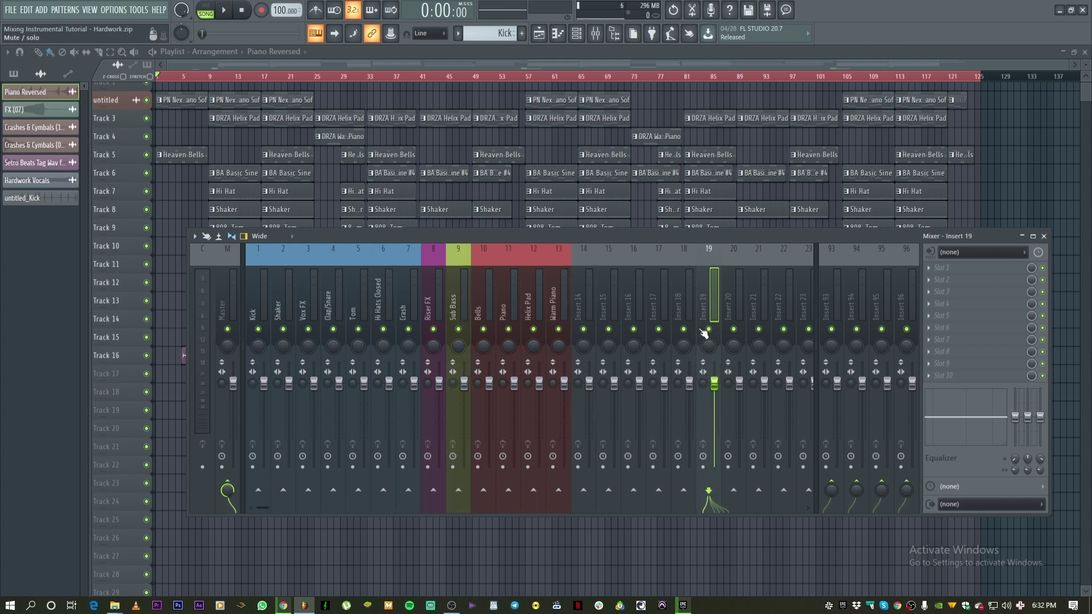
click(12, 10)
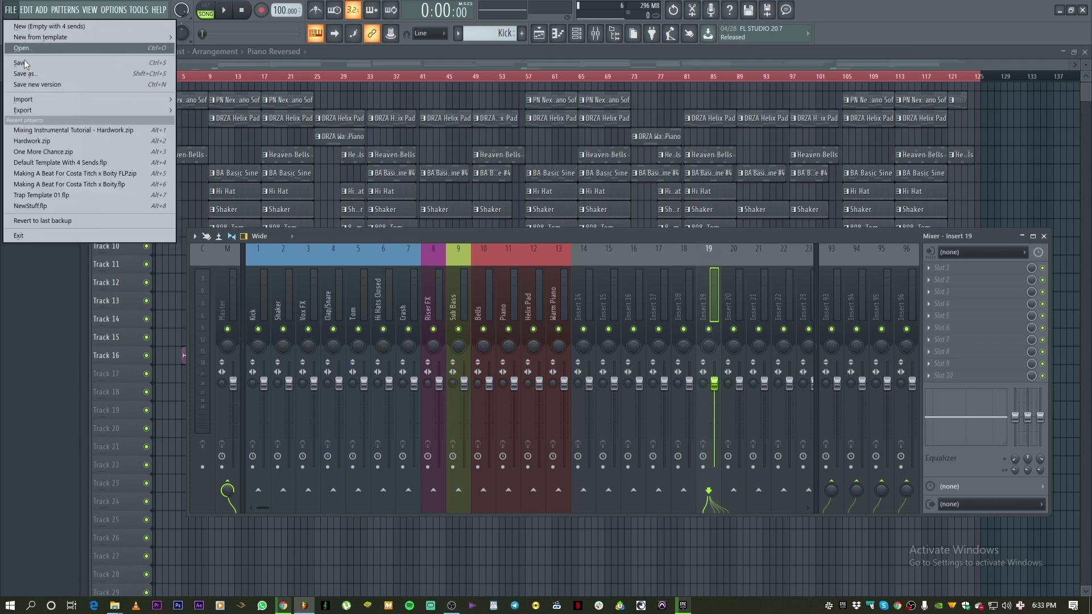
mouse_move(46, 107)
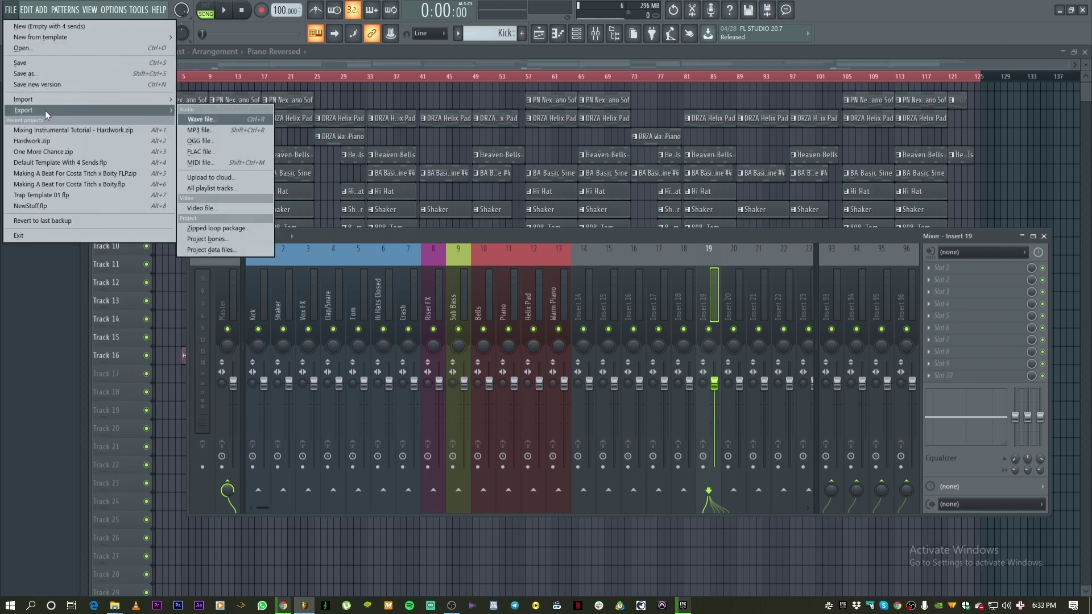
click(390, 238)
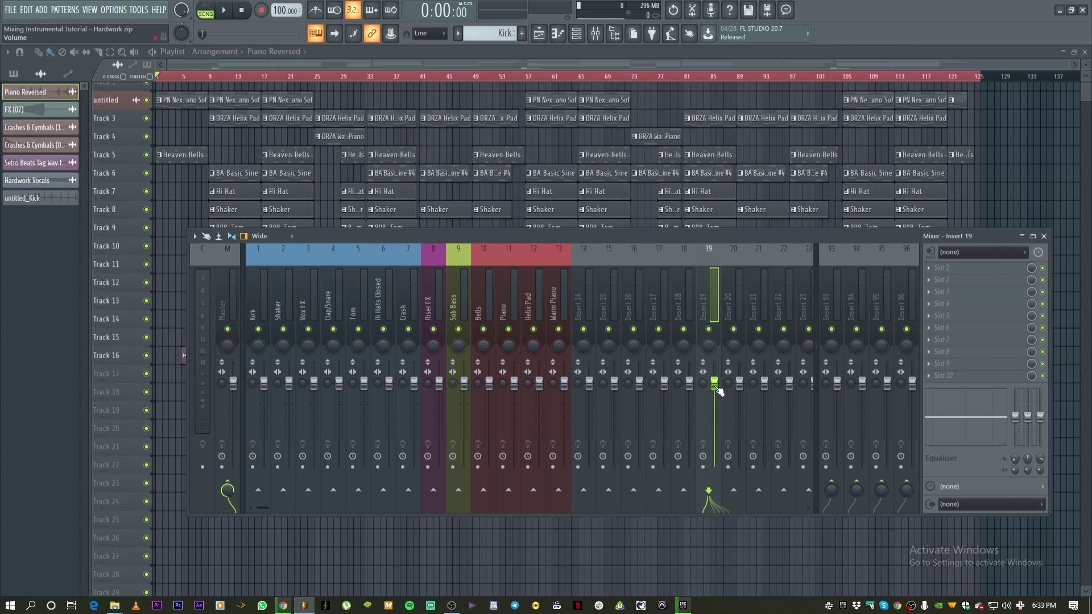
click(691, 388)
click(663, 390)
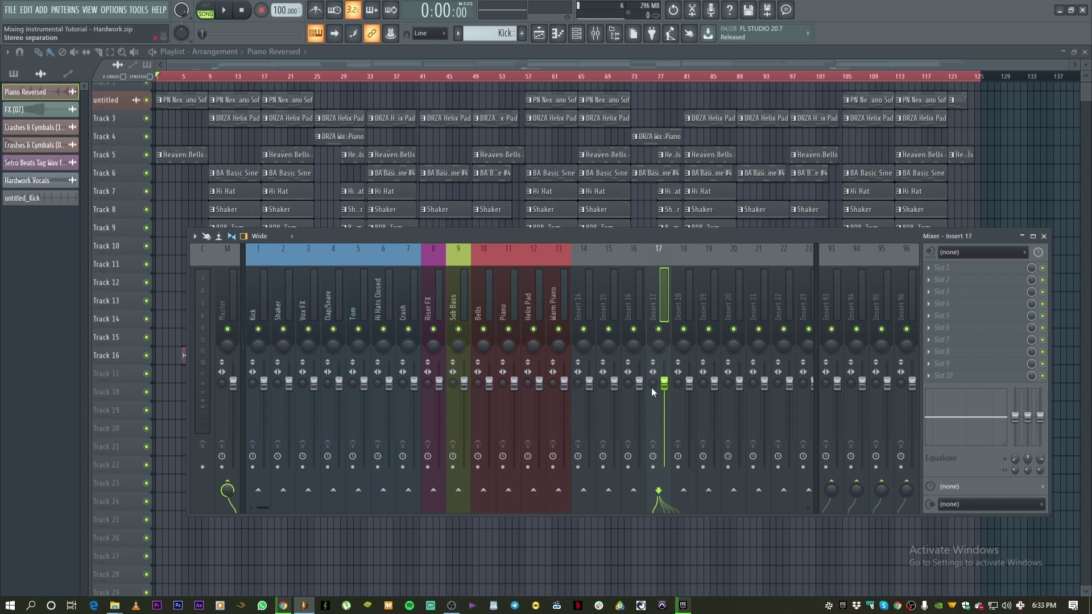
Check the panning and naming of the drum tracks Kick, Shaker, Vox FX, Clap/Snare and Tom, plus the Piano track
click(259, 349)
click(287, 348)
click(305, 347)
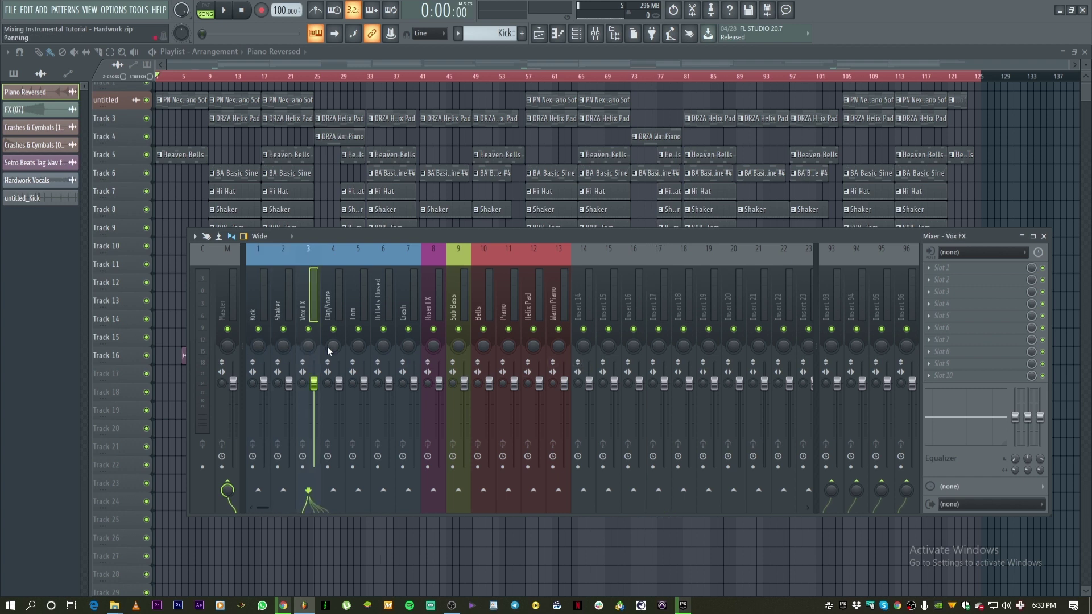
click(335, 346)
click(362, 347)
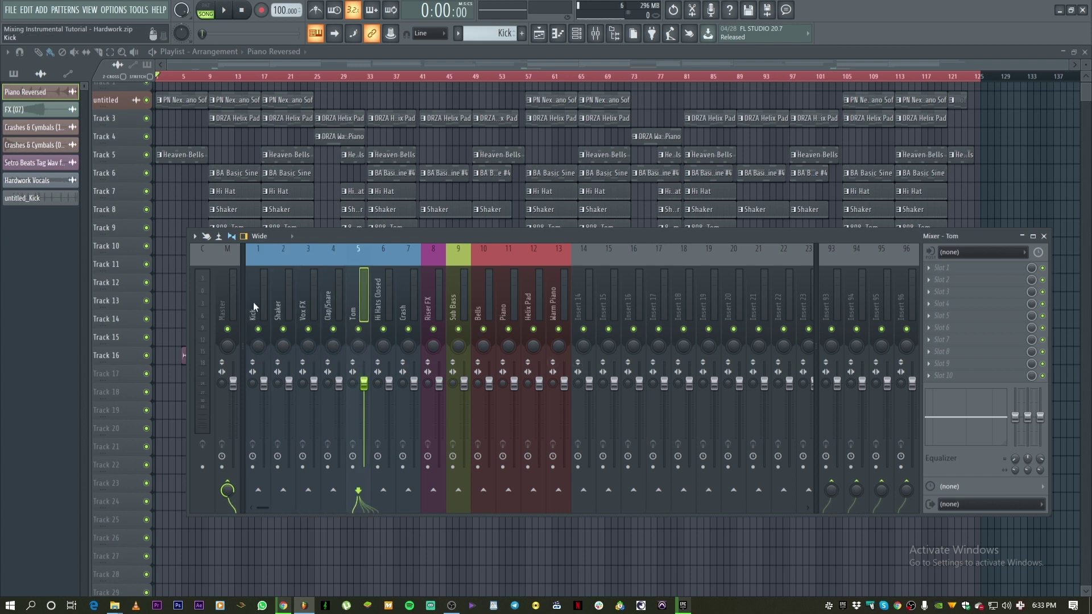
click(265, 364)
click(279, 311)
click(304, 311)
click(337, 314)
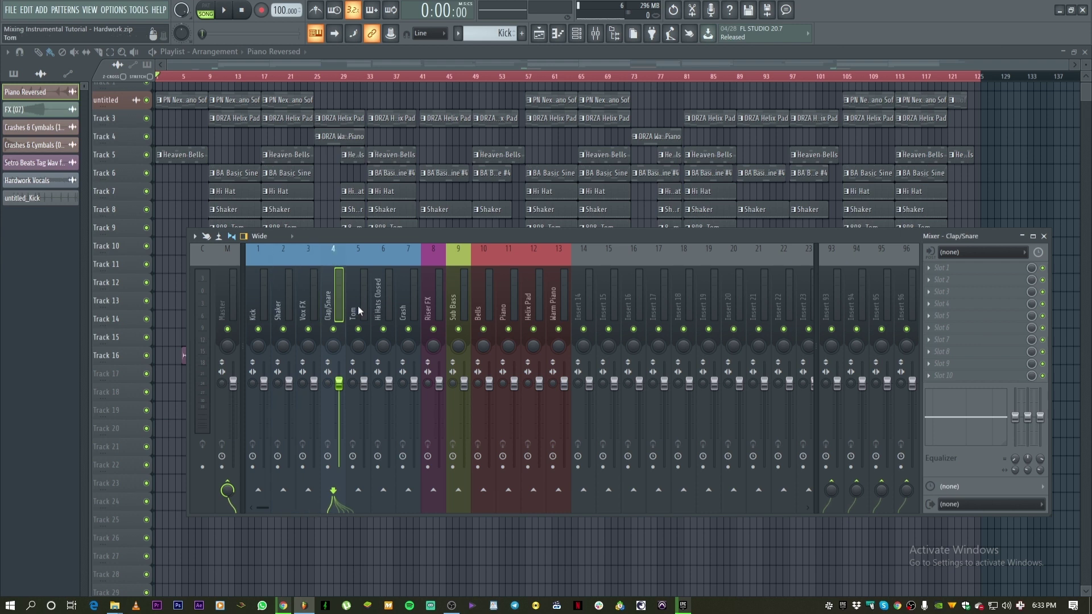
click(359, 312)
click(510, 310)
click(257, 316)
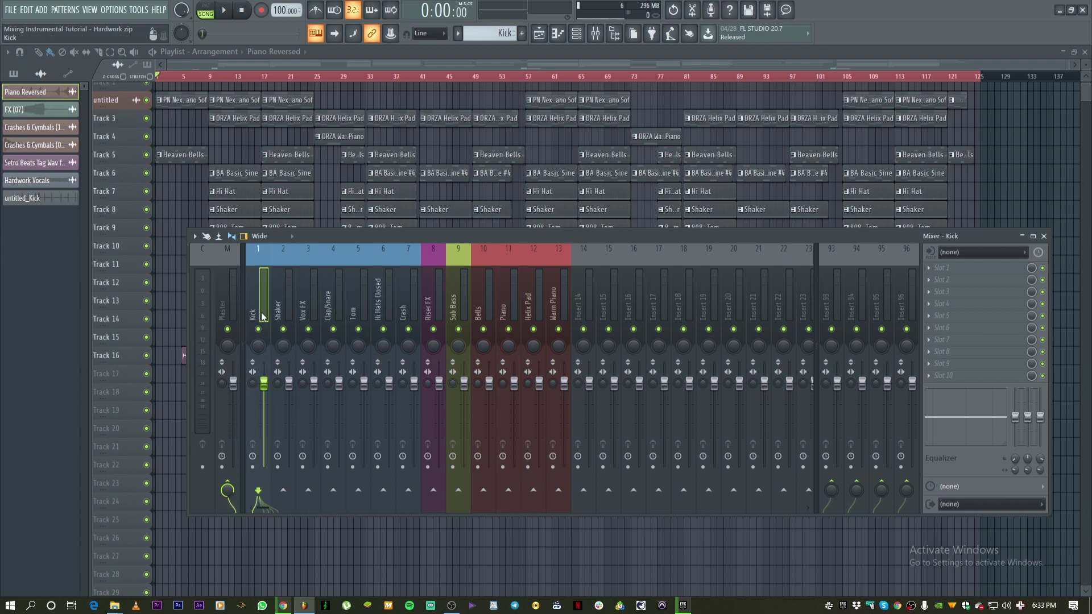
Review the remaining mixer tracks, from Shaker through Hi Hats Closed, Riser FX and Bells to Warm Piano, ending on Vox FX
click(279, 314)
click(314, 312)
click(339, 311)
click(354, 310)
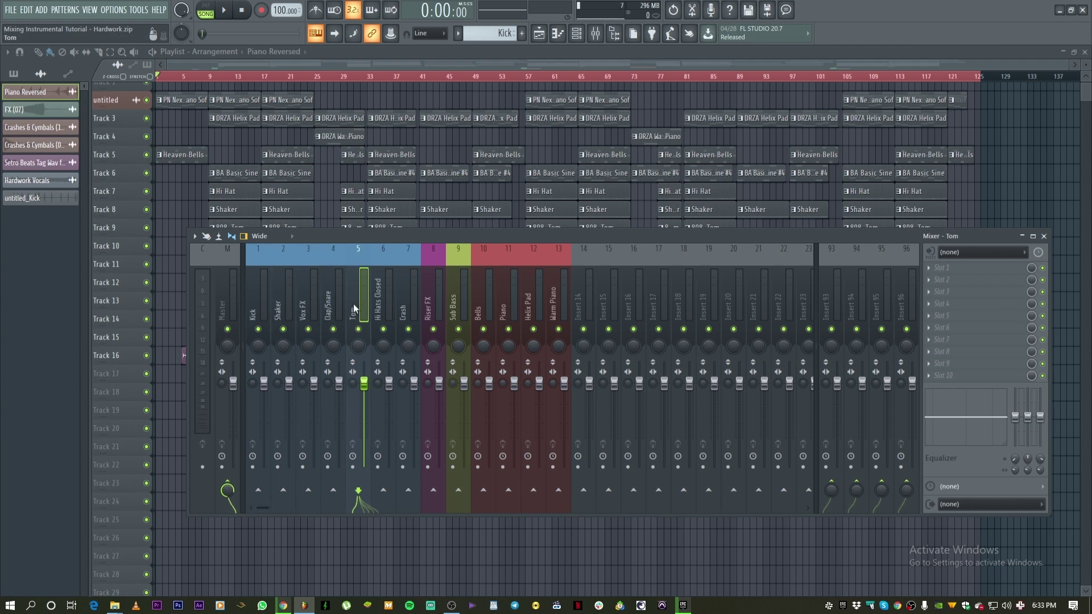
click(379, 310)
click(428, 311)
click(478, 311)
click(502, 311)
click(555, 312)
click(405, 310)
click(307, 310)
Select the Master track in the mixer and start exporting the project as a Wave file
drag(340, 243, 317, 275)
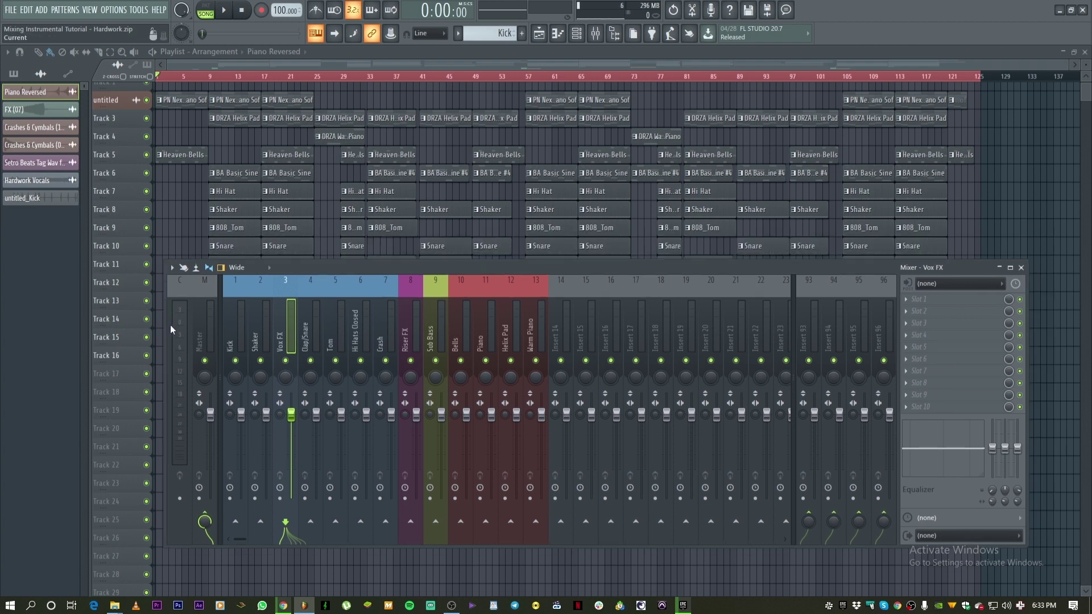
click(199, 327)
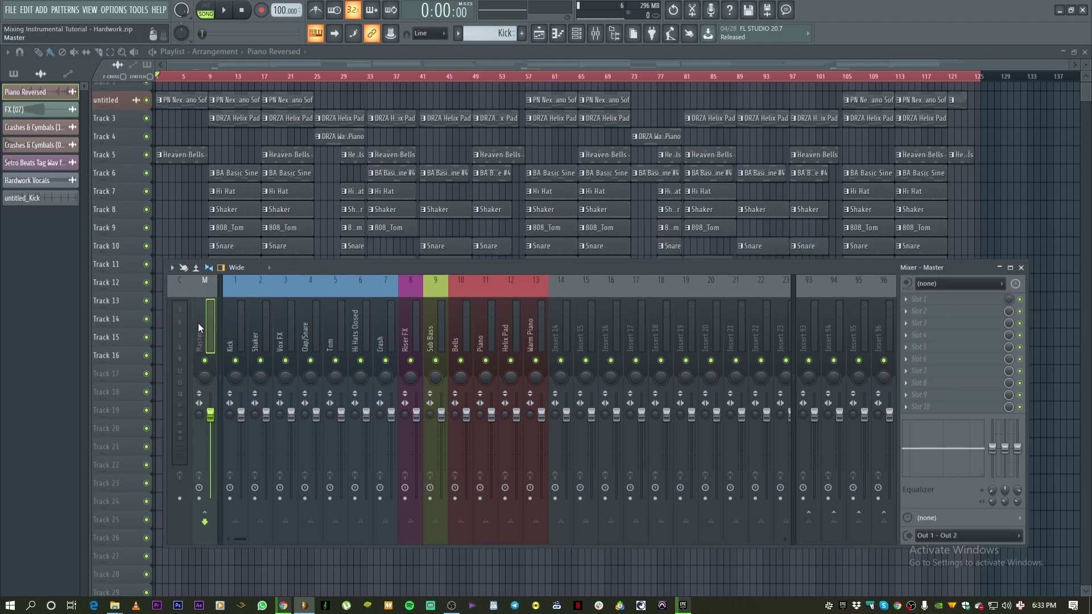
click(10, 10)
mouse_move(30, 107)
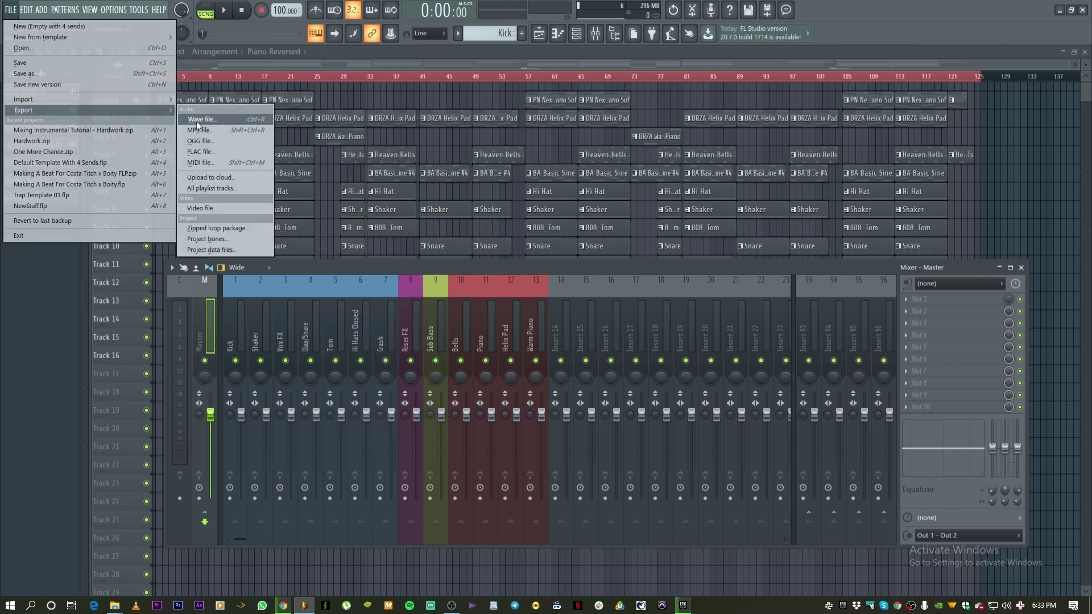
click(197, 121)
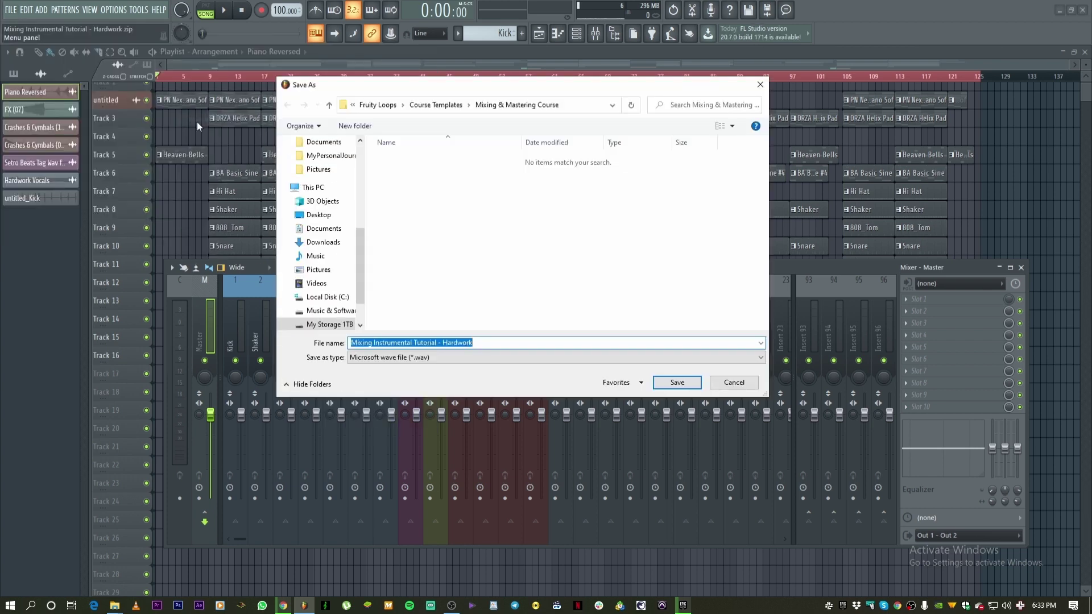
Replace the suggested export file name with HW
click(405, 342)
drag(495, 344, 231, 344)
text(hw)
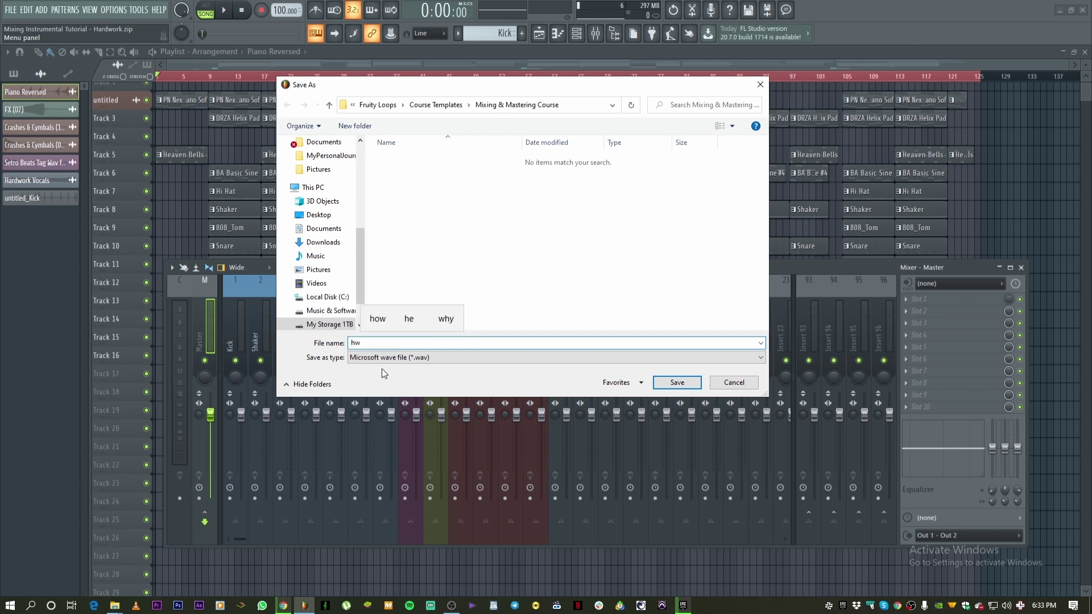
key(BackSpace)
key(BackSpace)
text(HW)
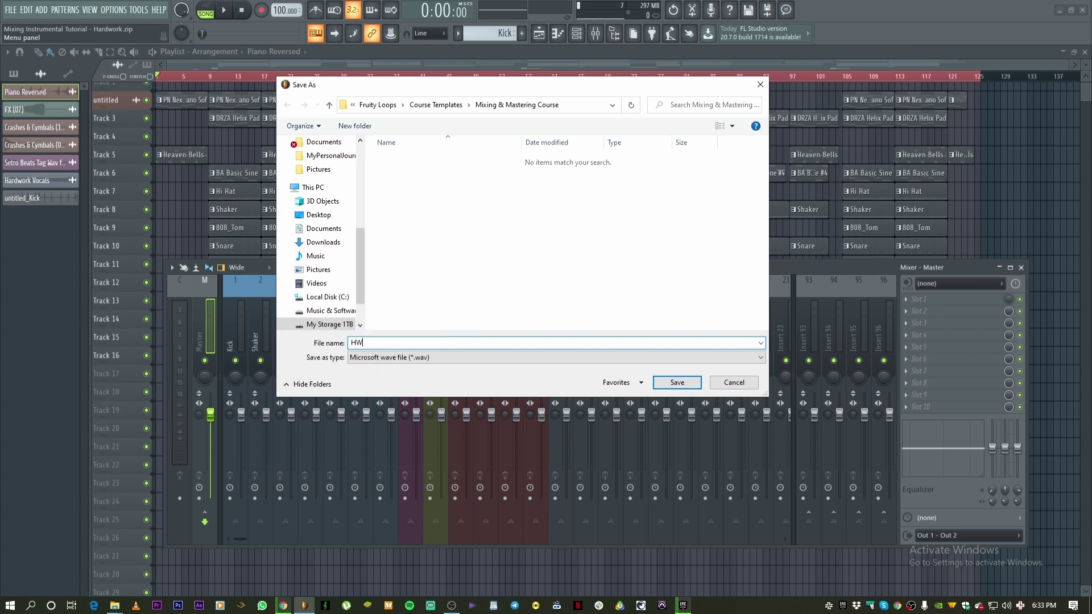
Go to the Stems folder on the Desktop, create a new folder inside it and open that folder
click(319, 215)
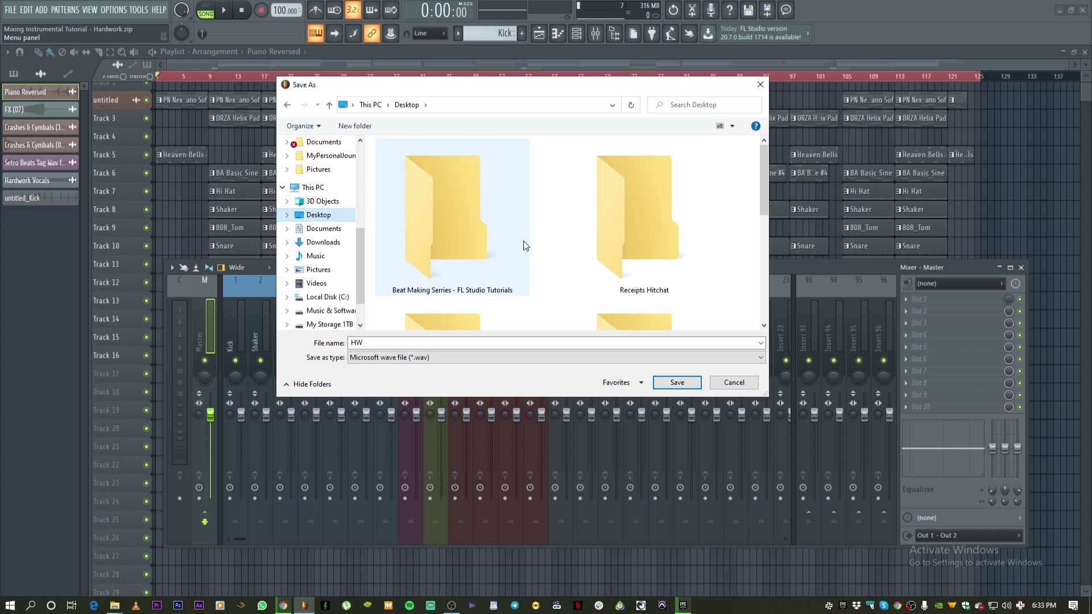
drag(763, 176, 767, 240)
double_click(454, 212)
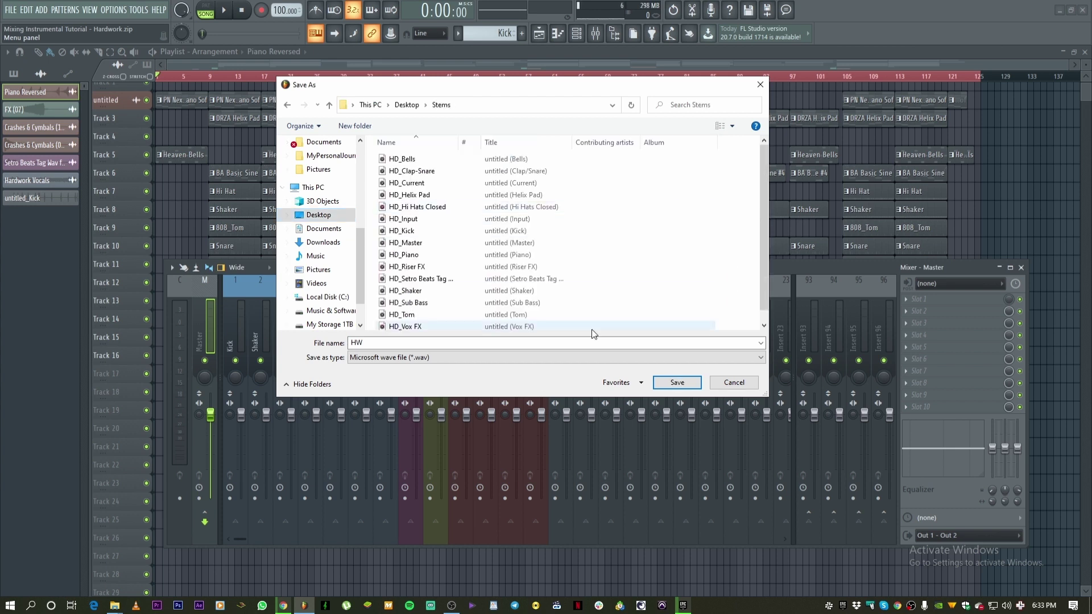
click(535, 223)
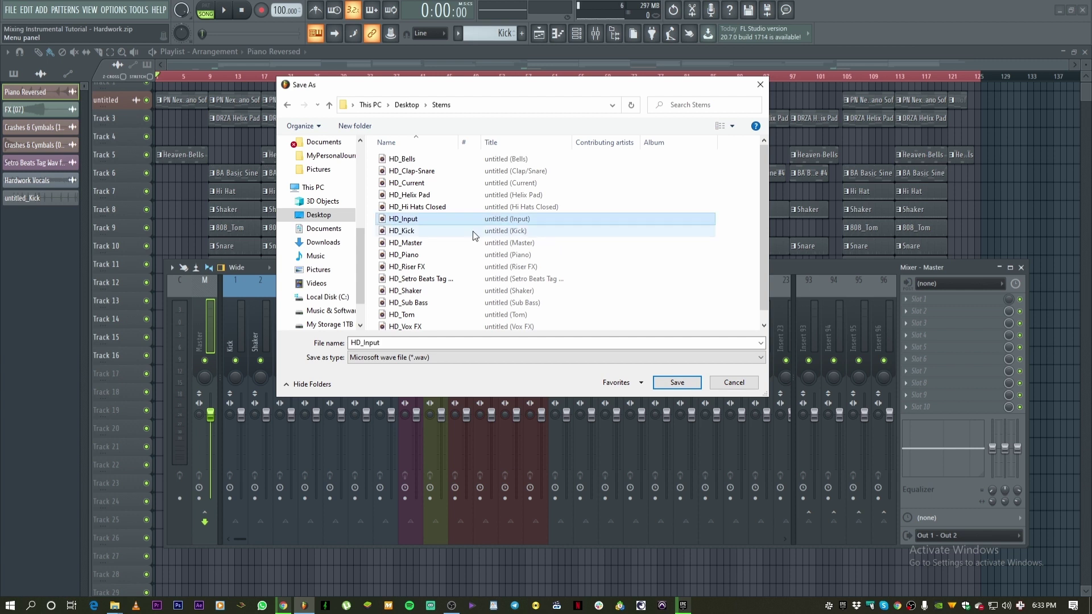
click(354, 126)
click(422, 172)
double_click(421, 159)
Change the export file name to HD and save the wave file in the new folder to open its render settings
double_click(380, 343)
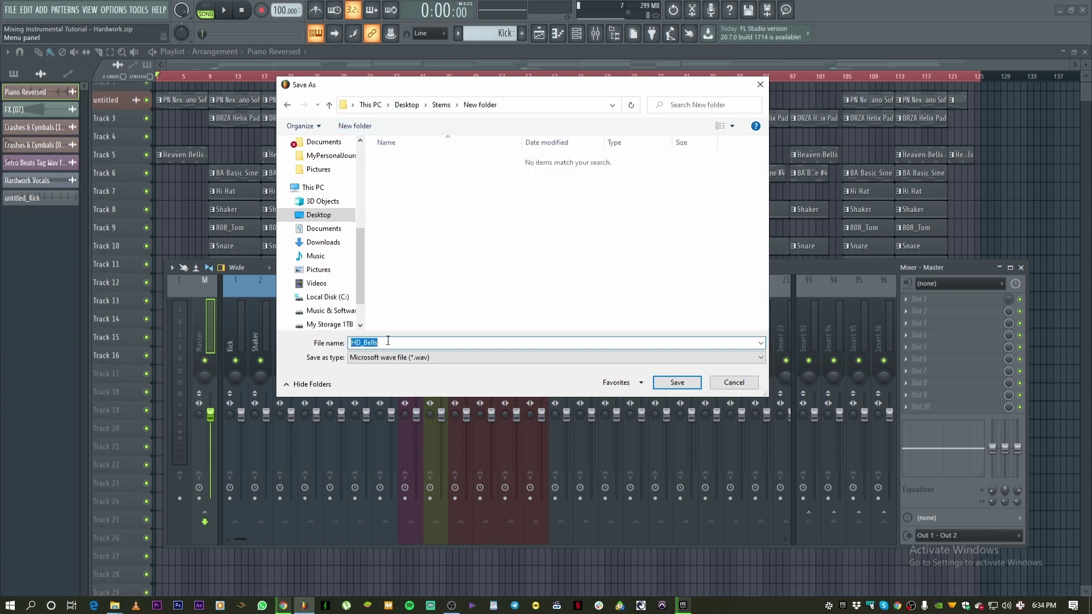
drag(361, 343, 439, 339)
key(BackSpace)
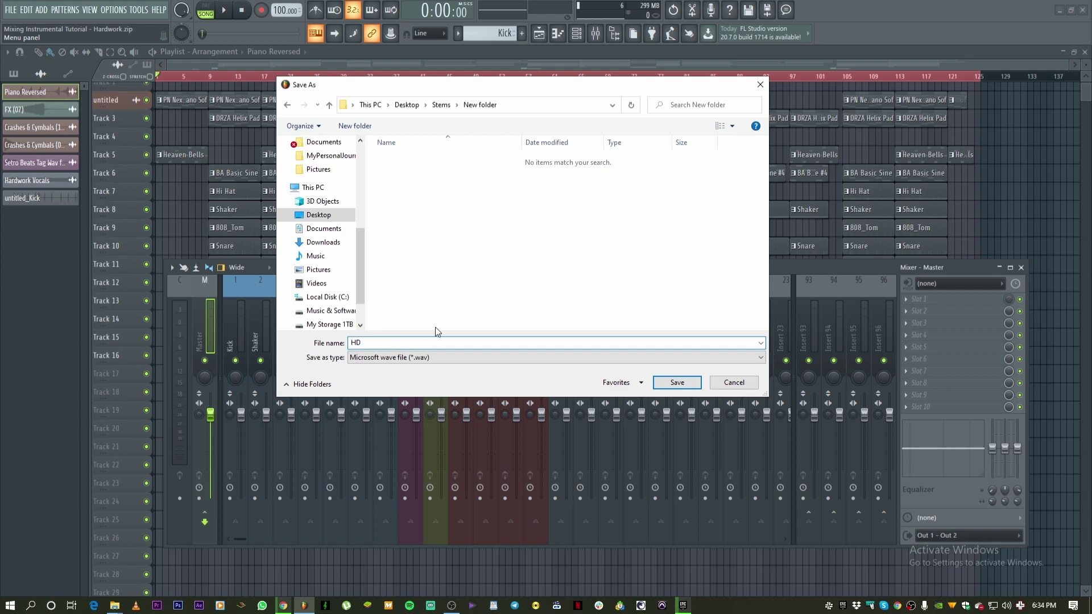
click(689, 384)
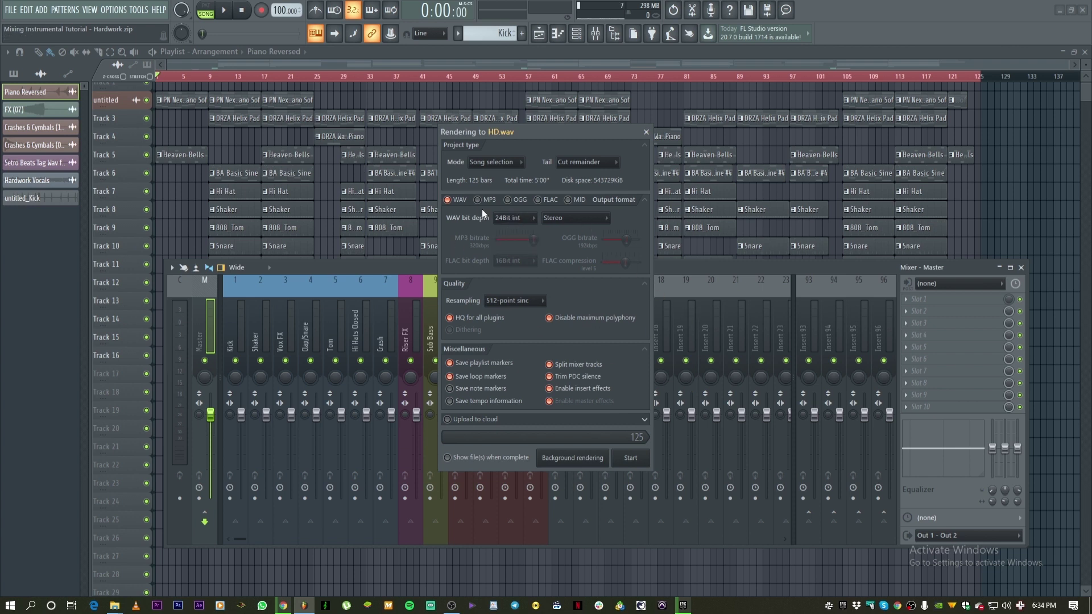
Keep Split mixer tracks enabled with 512-point sinc resampling, and close the render settings and the mixer without rendering
drag(526, 133, 399, 75)
click(433, 309)
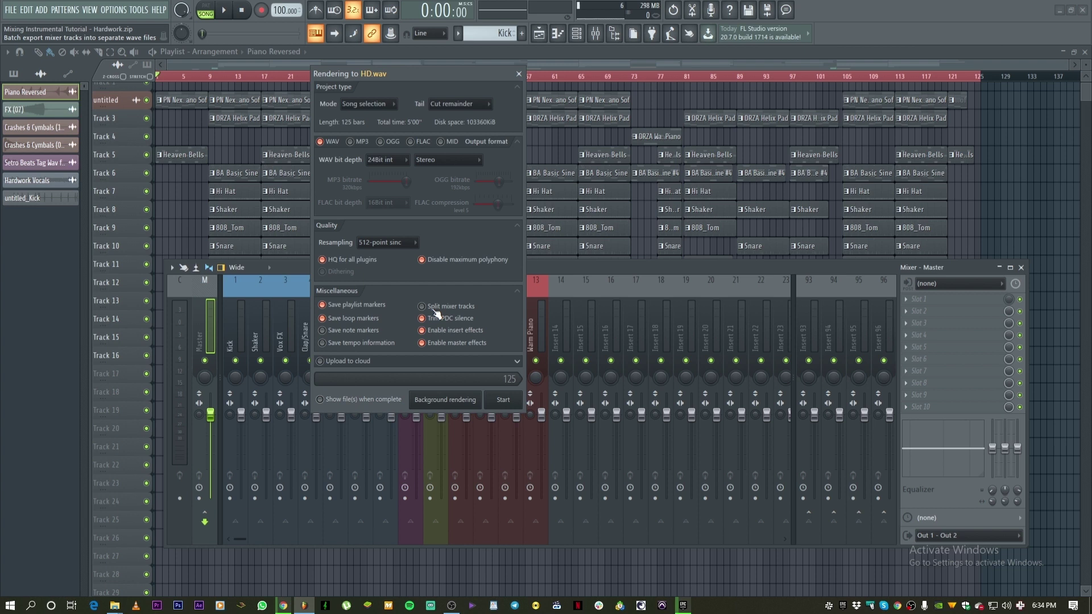
click(434, 309)
click(381, 241)
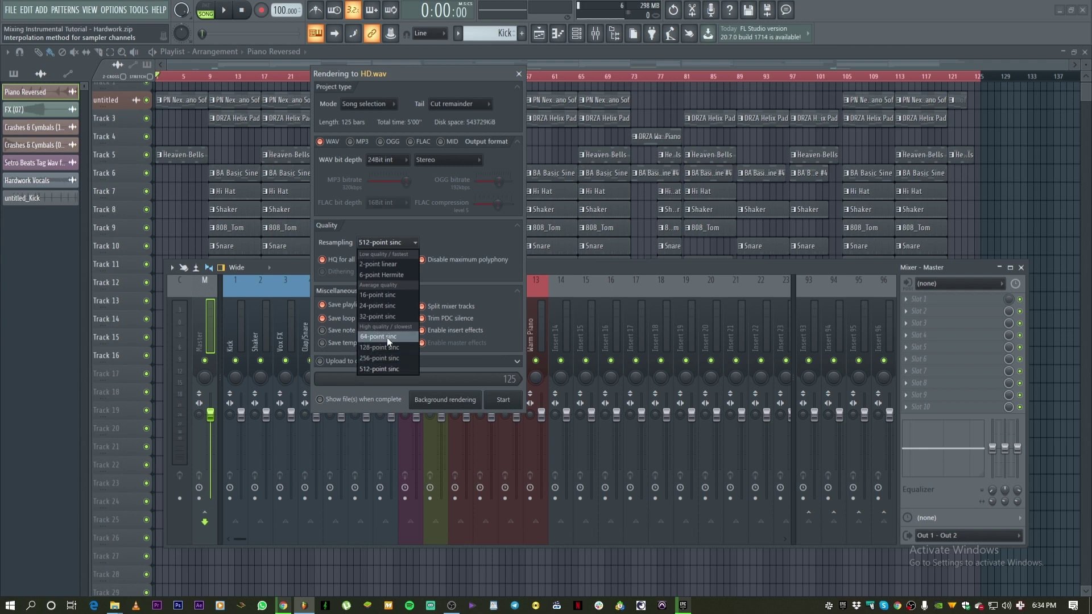
click(383, 370)
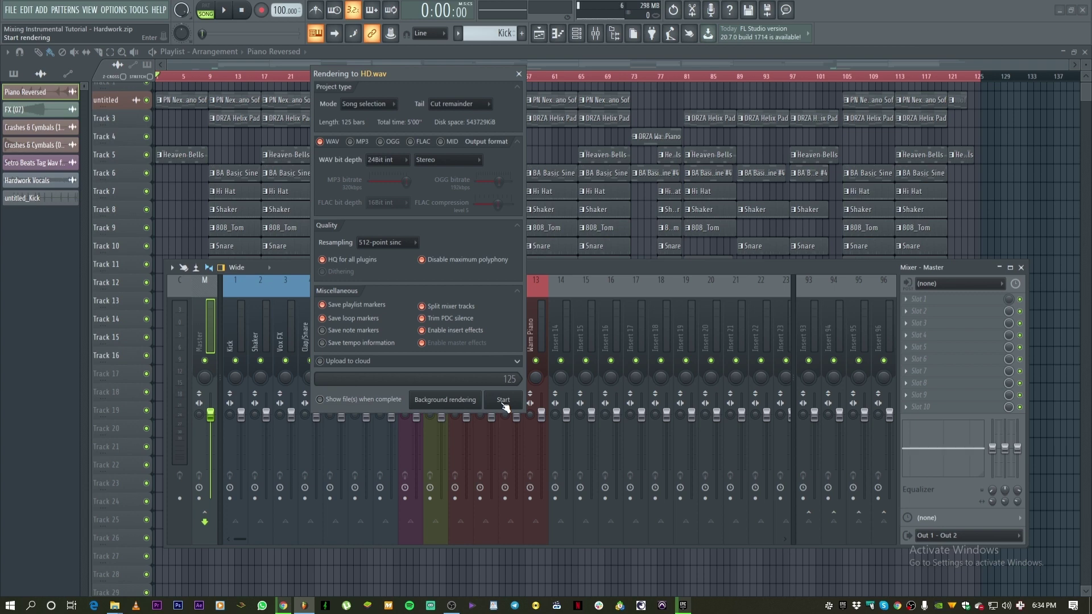
click(519, 74)
key(F9)
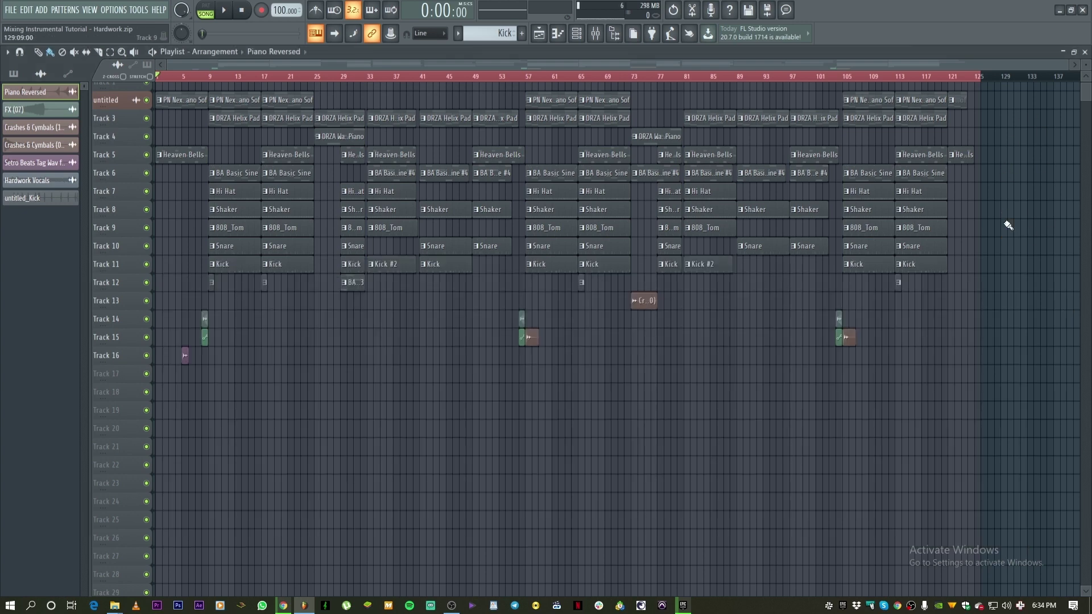
Launch a second, empty instance of FL Studio 20
scroll(1010, 205, up, 1)
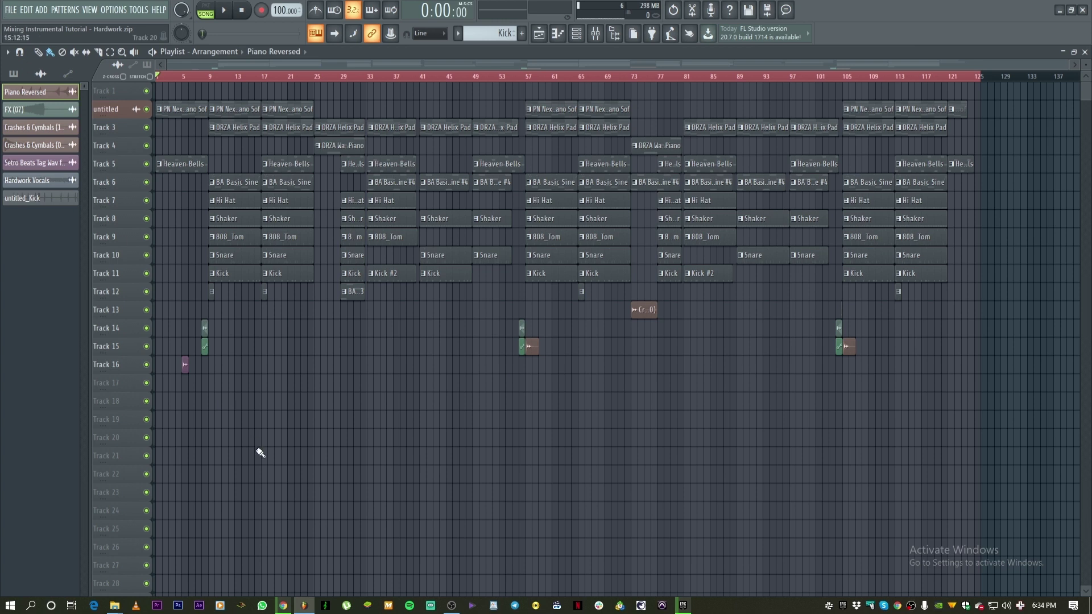
right_click(296, 610)
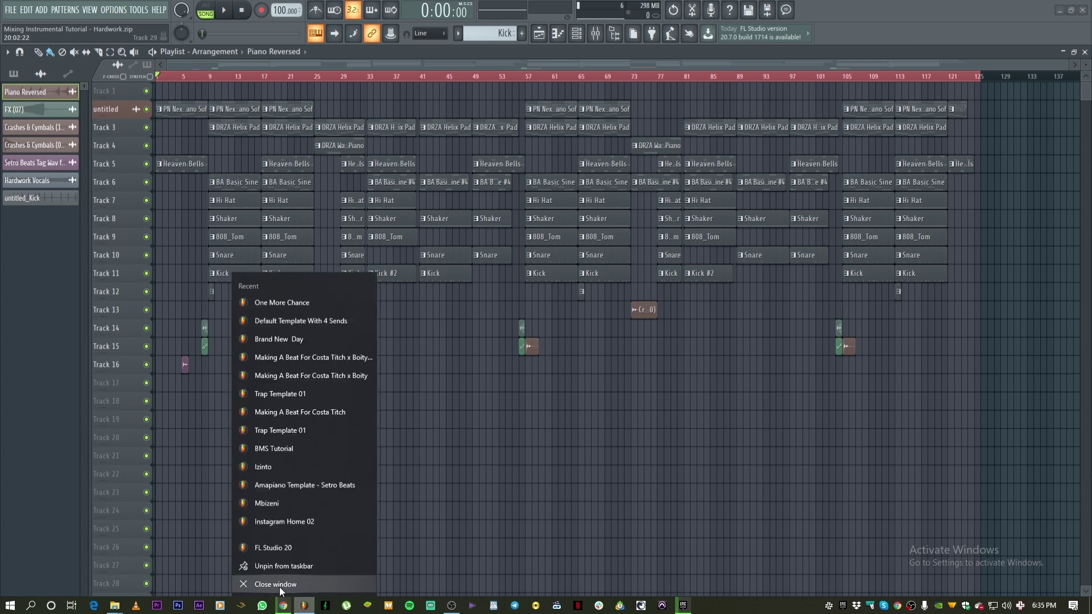
click(265, 554)
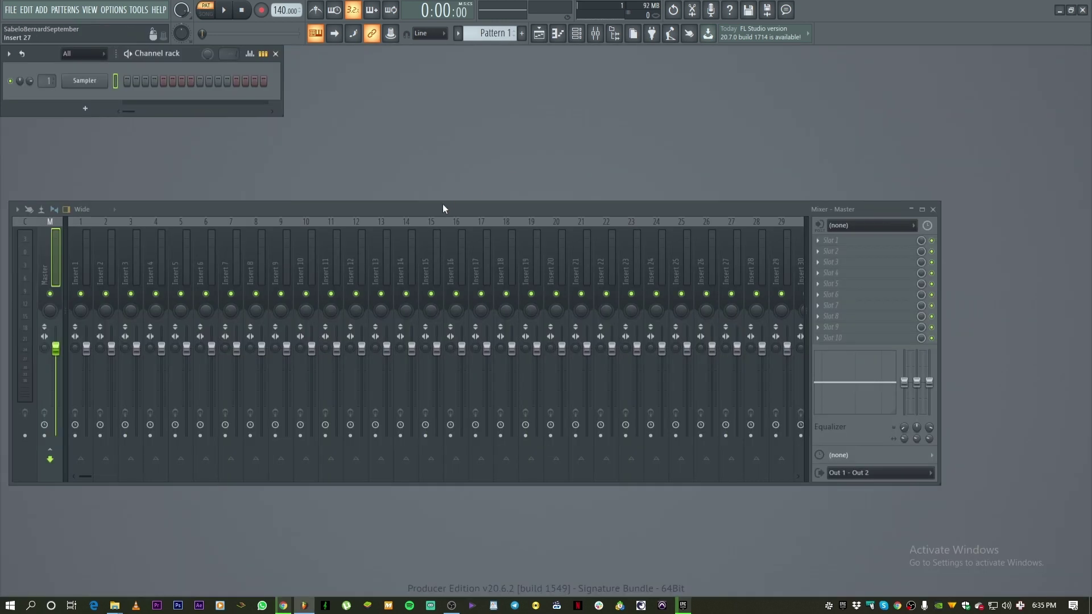
Switch to the Mixing & Mstering Course window in File Explorer and open the folder "Hardwork - Beat Seperates 100bpm Cm"
mouse_move(114, 605)
click(68, 556)
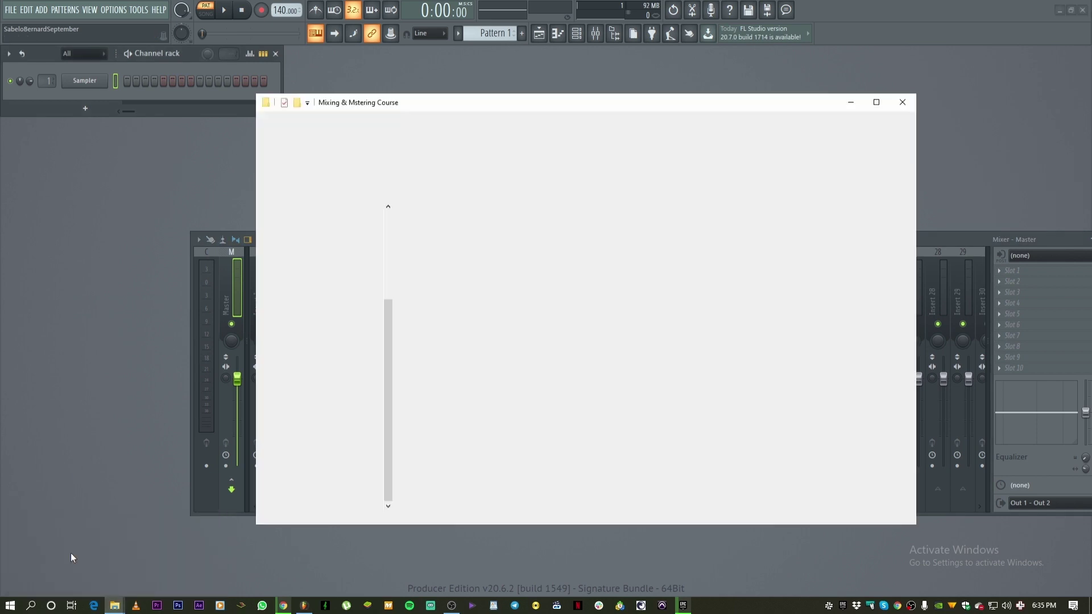
double_click(463, 285)
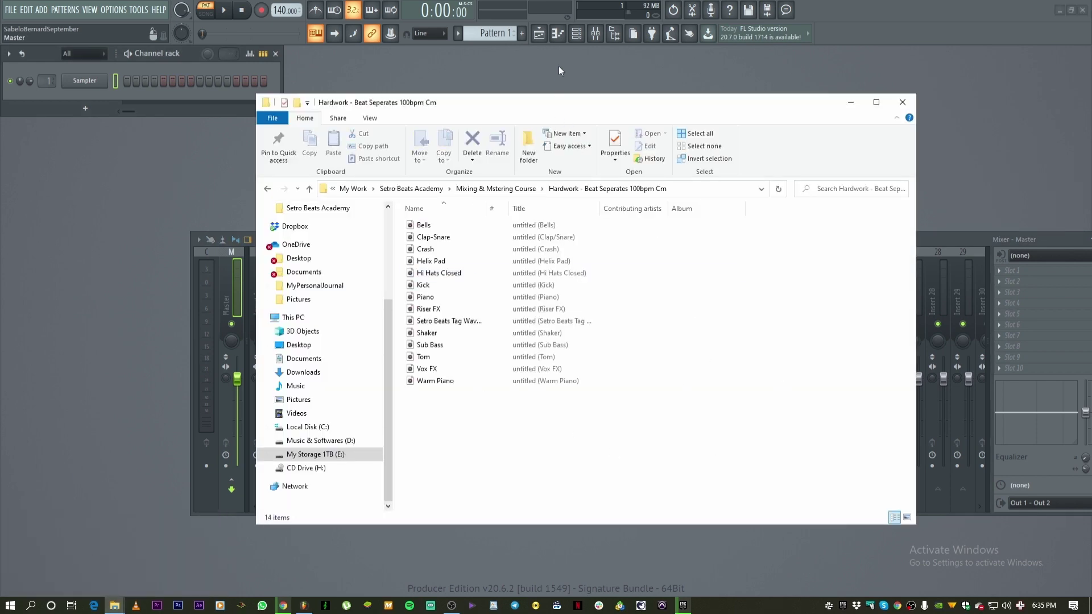
Move the FL Studio mixer window fully into view, and return File Explorer to the Mixing & Mstering Course folder
click(557, 78)
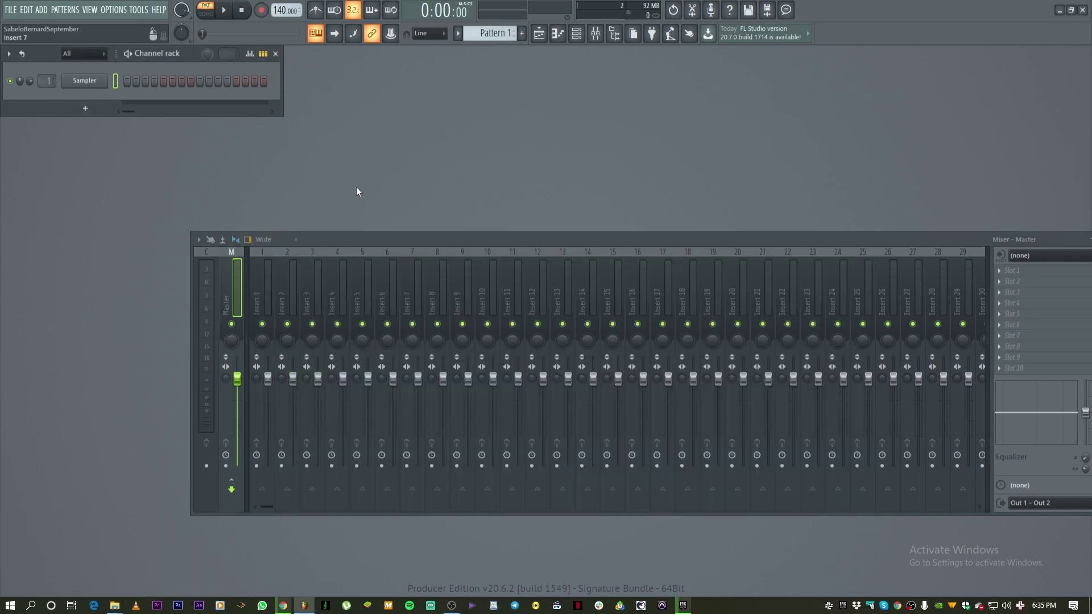
drag(493, 240, 417, 283)
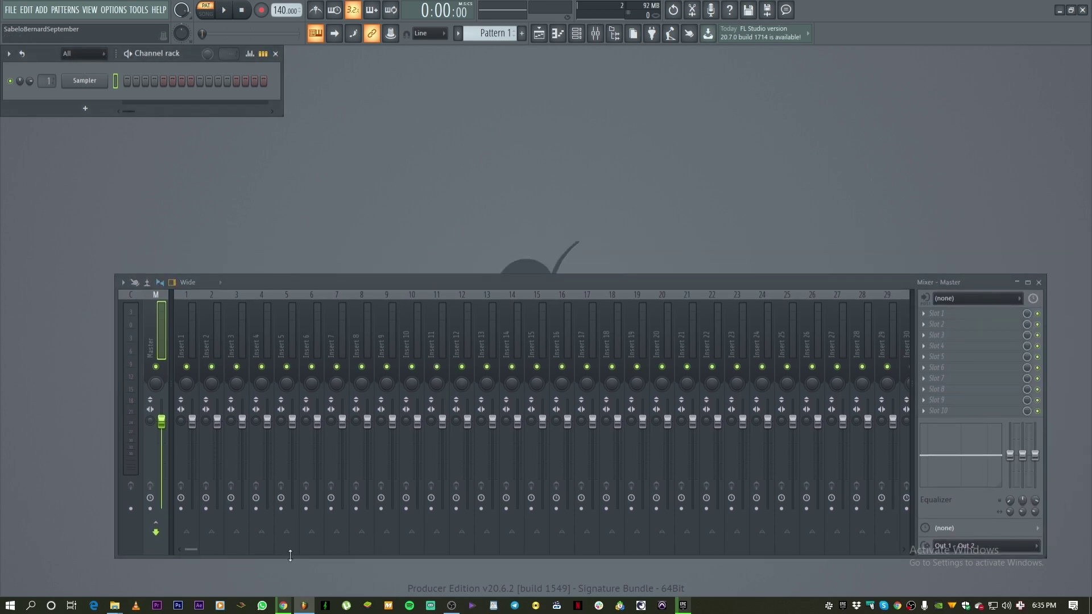
mouse_move(114, 607)
click(54, 565)
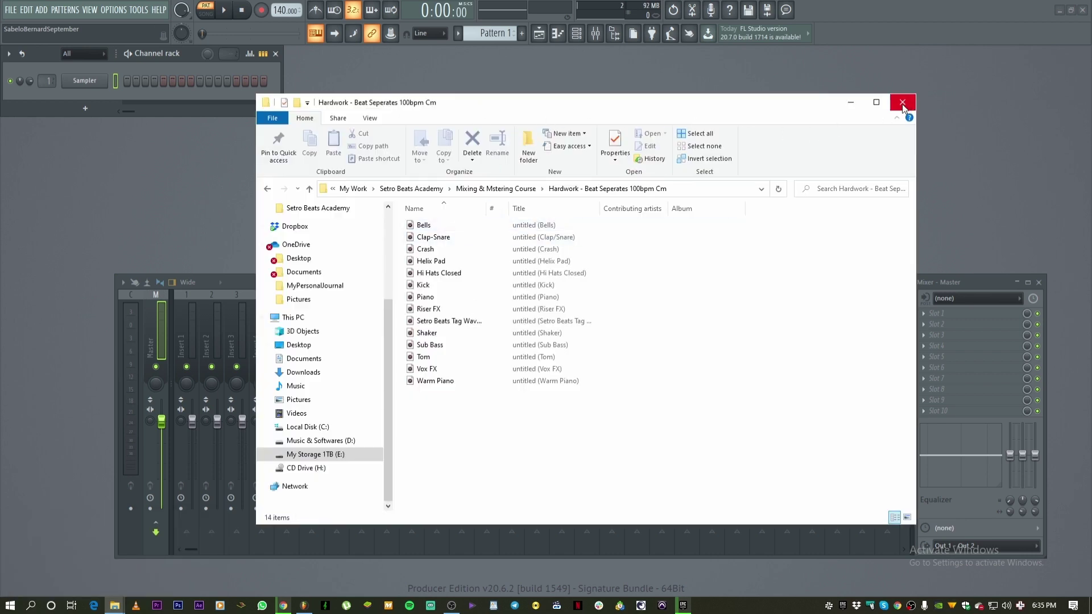
click(499, 188)
drag(459, 95, 491, 102)
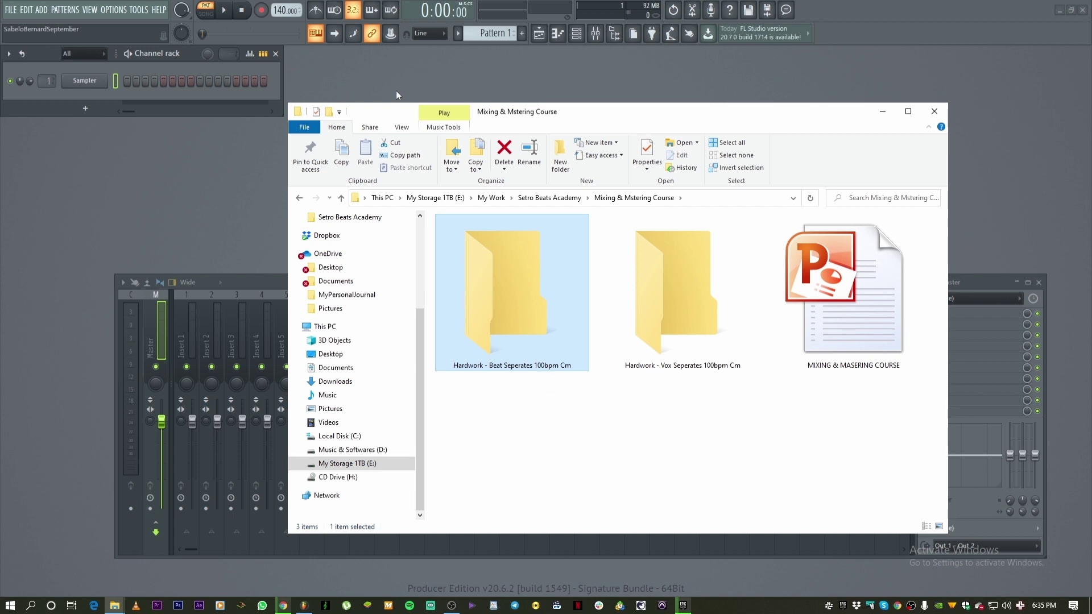
Set the FL Studio project tempo to 100 BPM and open the Playlist
drag(278, 9, 279, 15)
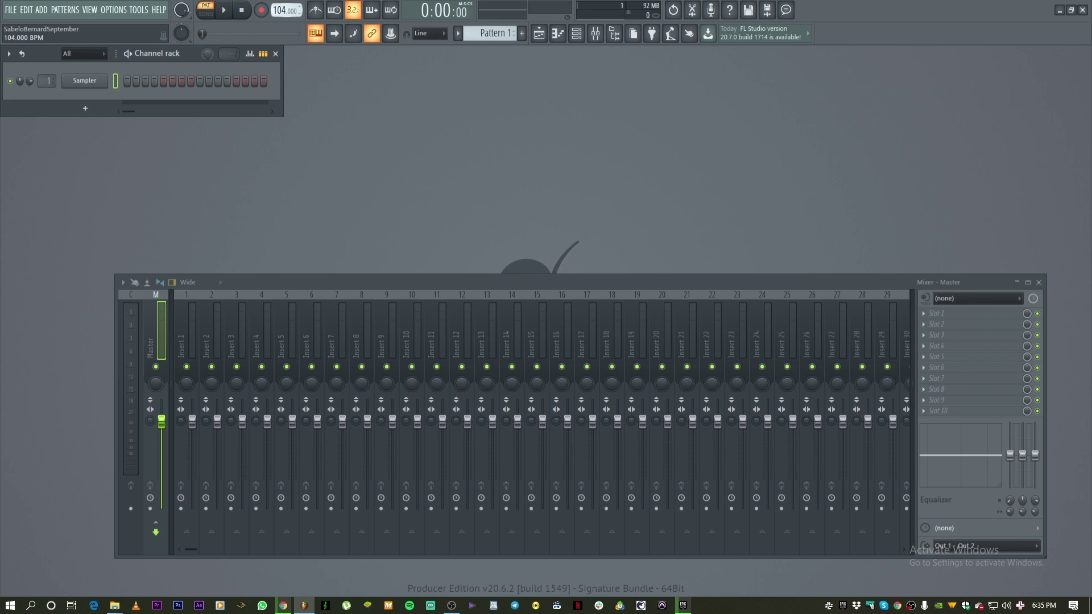
drag(278, 9, 279, 9)
click(540, 37)
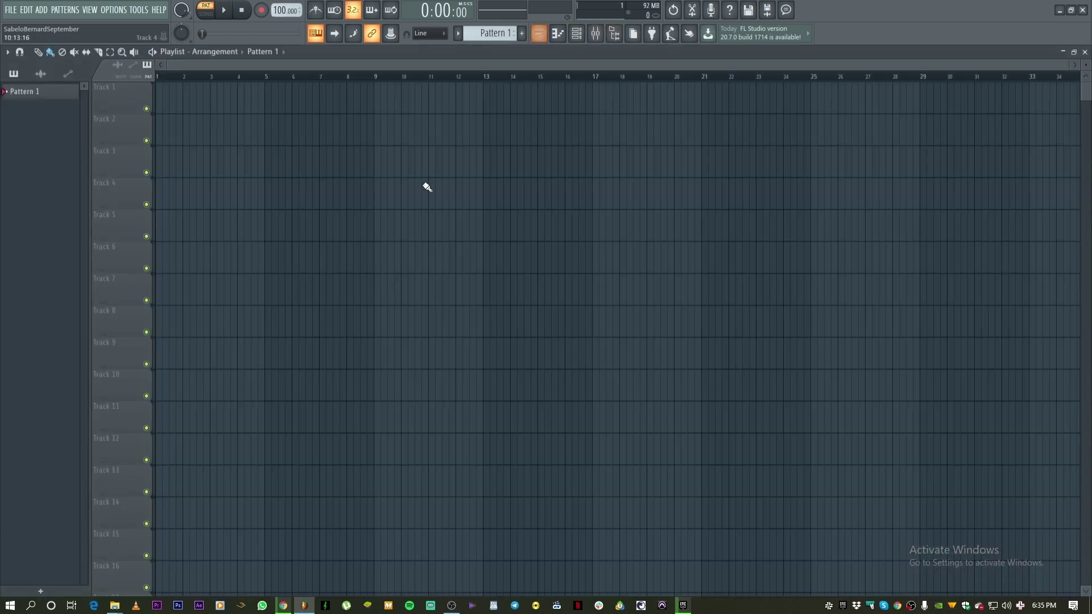
Import all the stems from the File Explorer folder "Hardwork - Beat Seperates 100bpm Cm" into the Playlist from Track 1 as audio clips
mouse_move(115, 608)
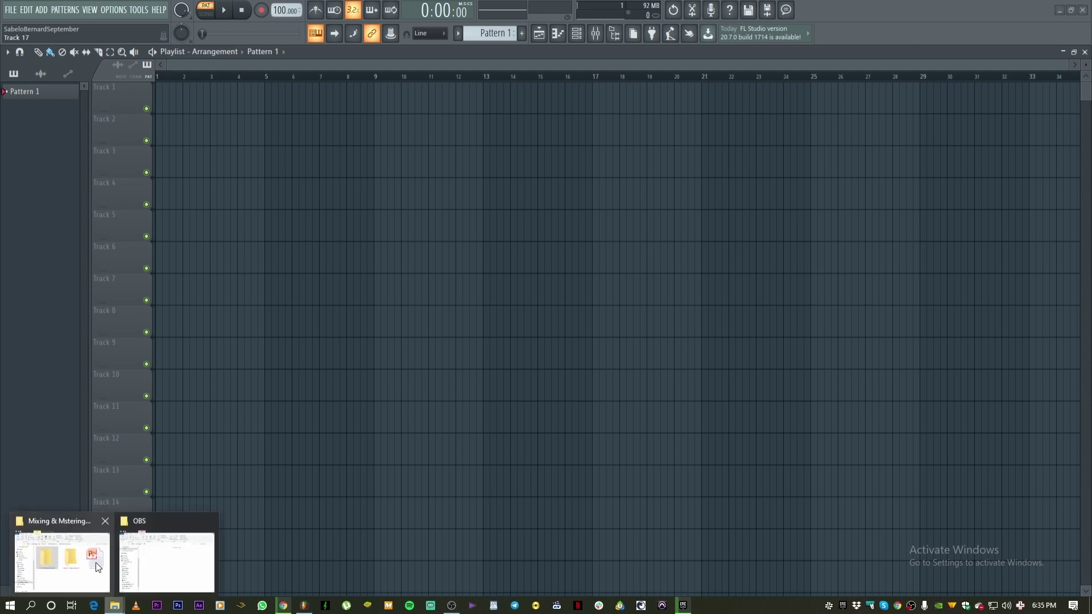
click(70, 561)
double_click(492, 346)
drag(479, 451, 451, 224)
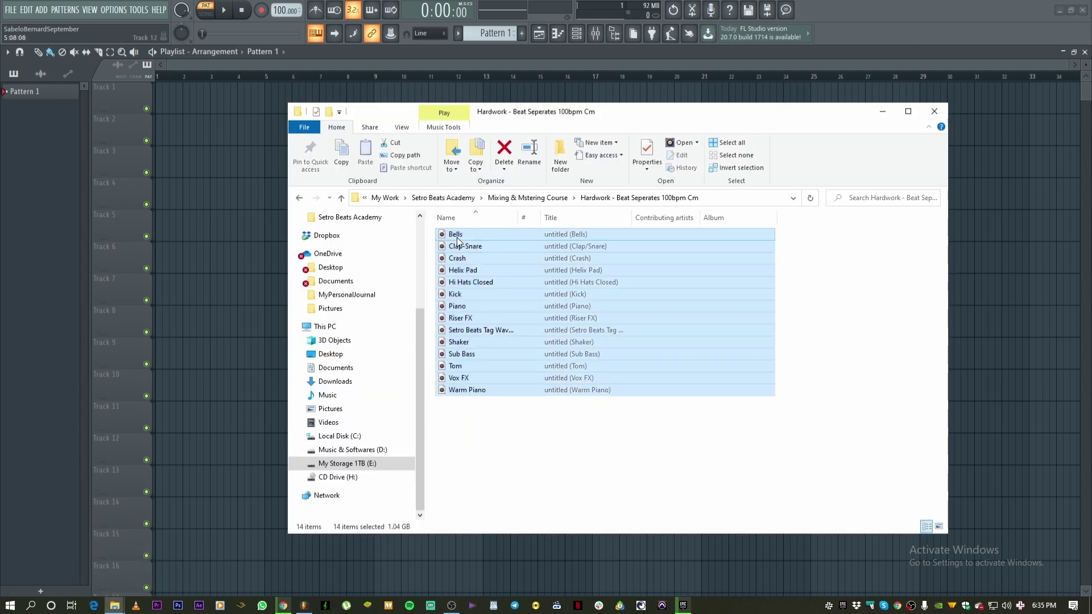
drag(166, 94, 134, 110)
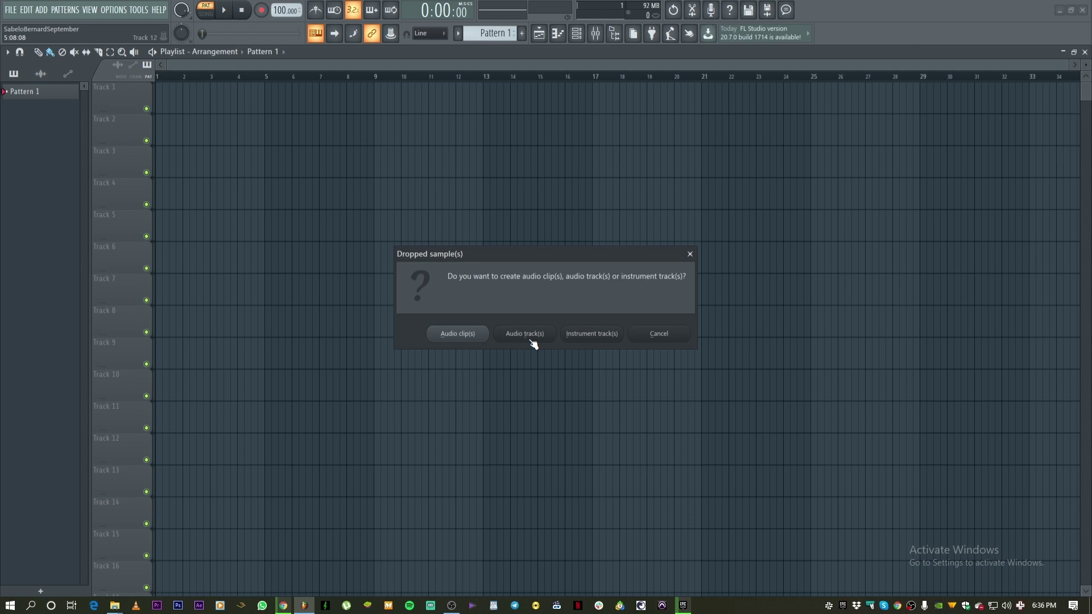
click(479, 337)
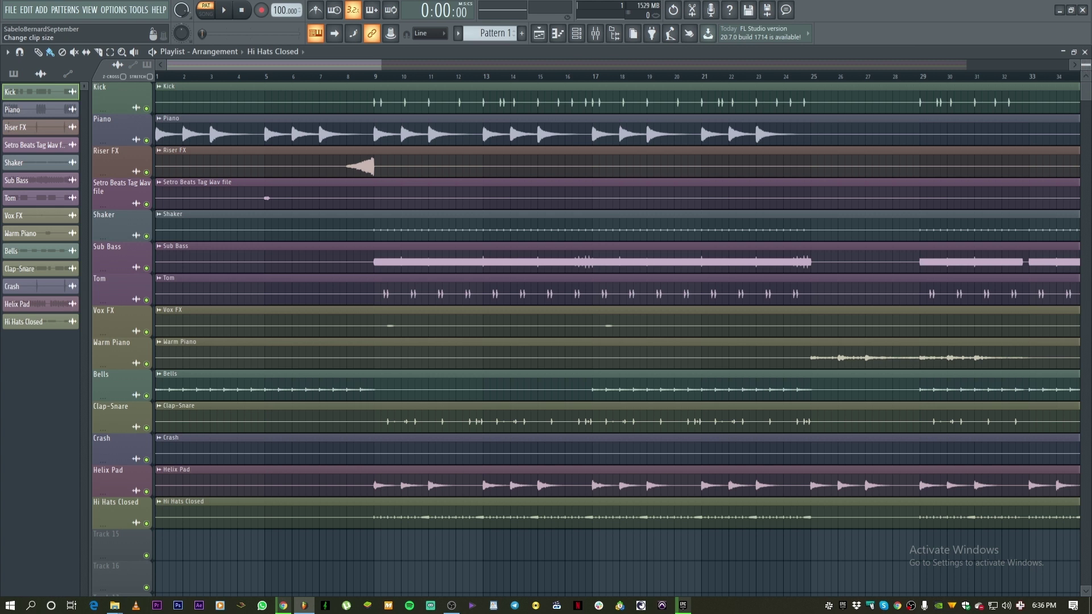
Reduce the Playlist track height and import all files from "Hardwork - Vox Seperates 100bpm Cm" as audio clips starting at Track 16
drag(1085, 64, 1085, 56)
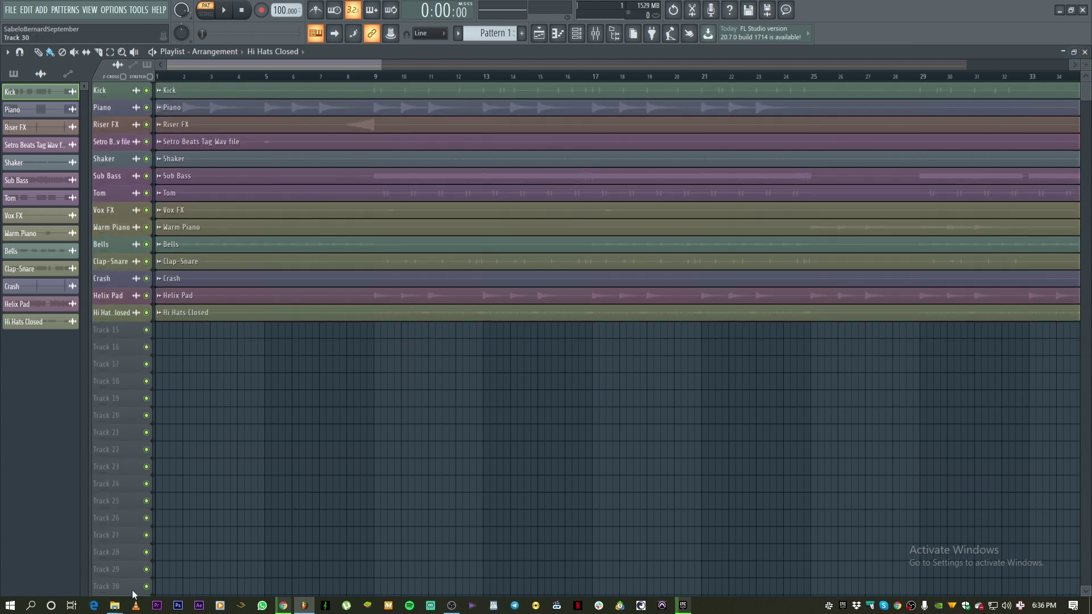
mouse_move(115, 605)
click(61, 564)
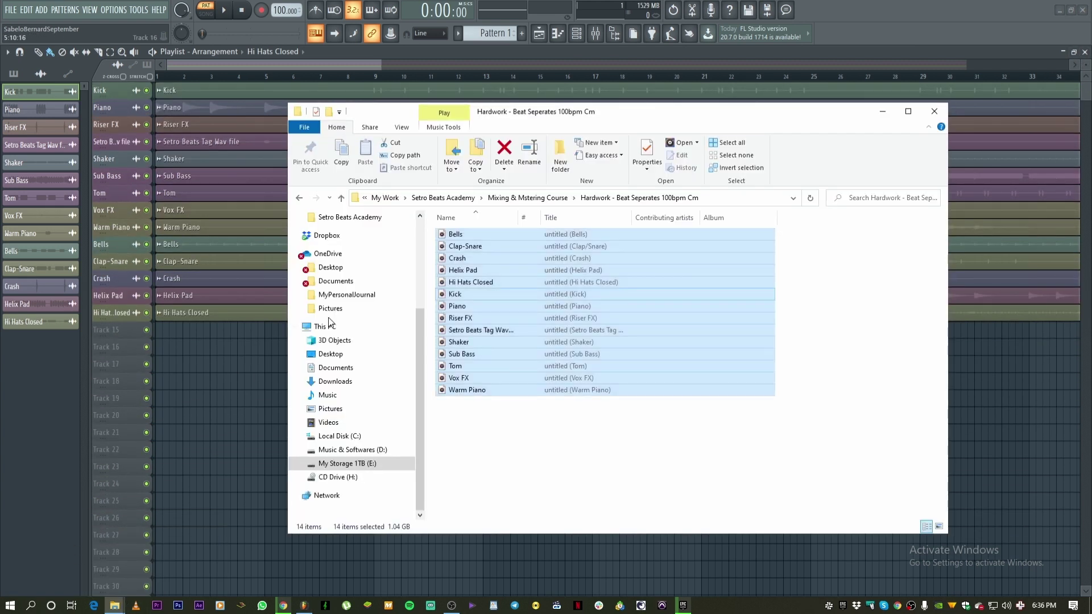
click(562, 199)
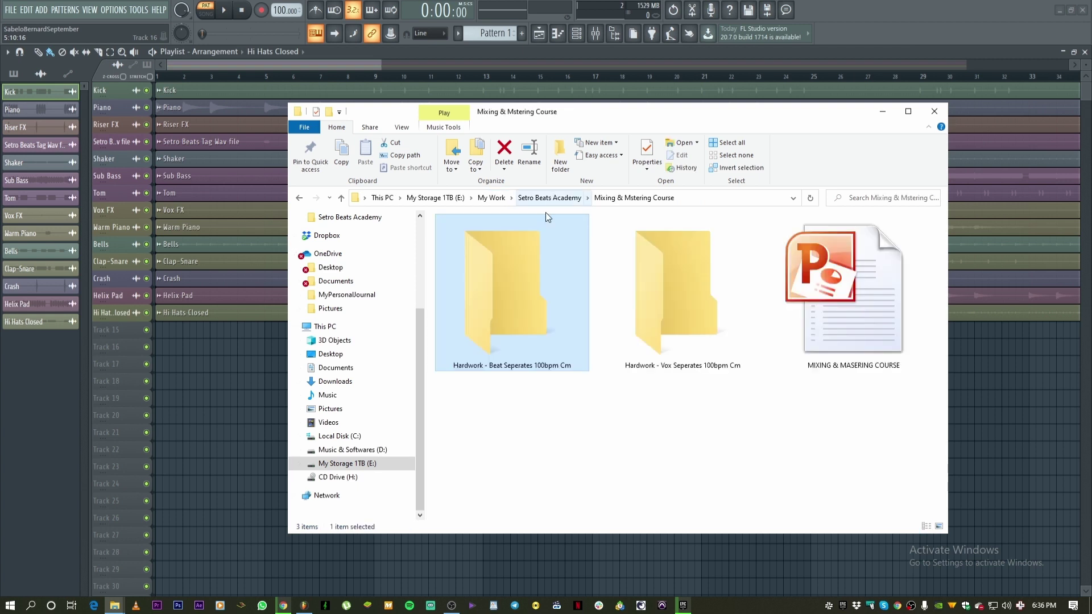
double_click(675, 318)
drag(457, 396, 124, 347)
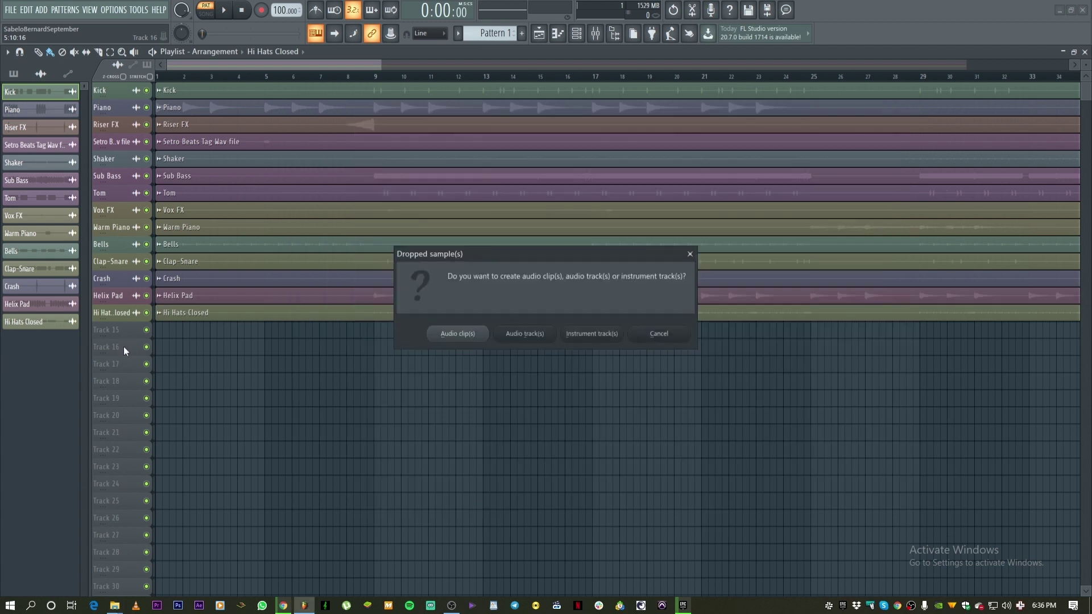
click(480, 337)
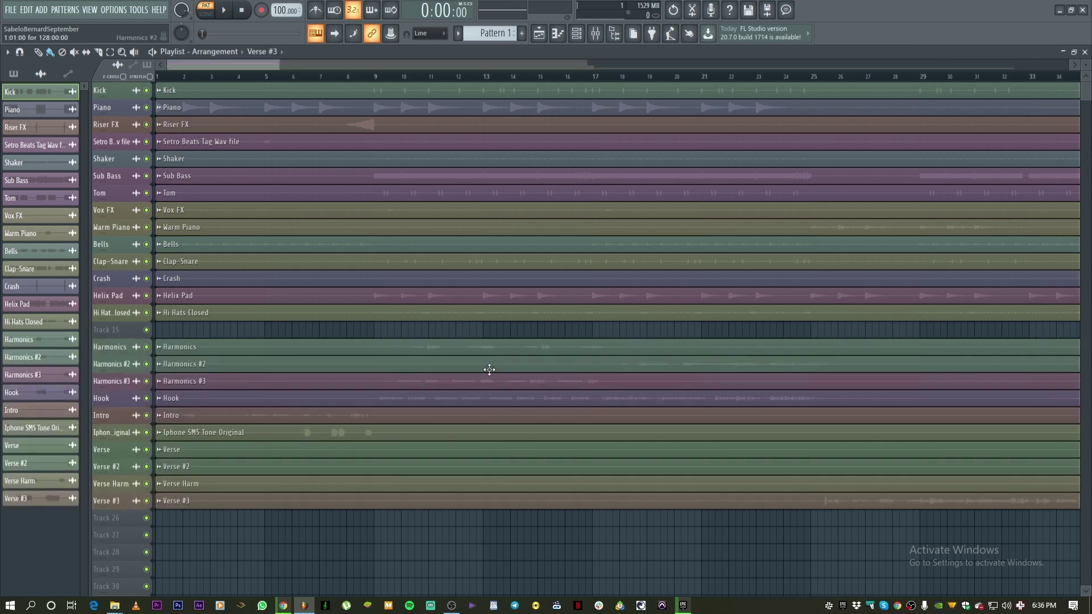
Select the beat channels Kick through Hi Hats Closed in the Channel rack and route them to consecutive mixer tracks starting from Insert 1
click(578, 35)
click(333, 307)
click(577, 36)
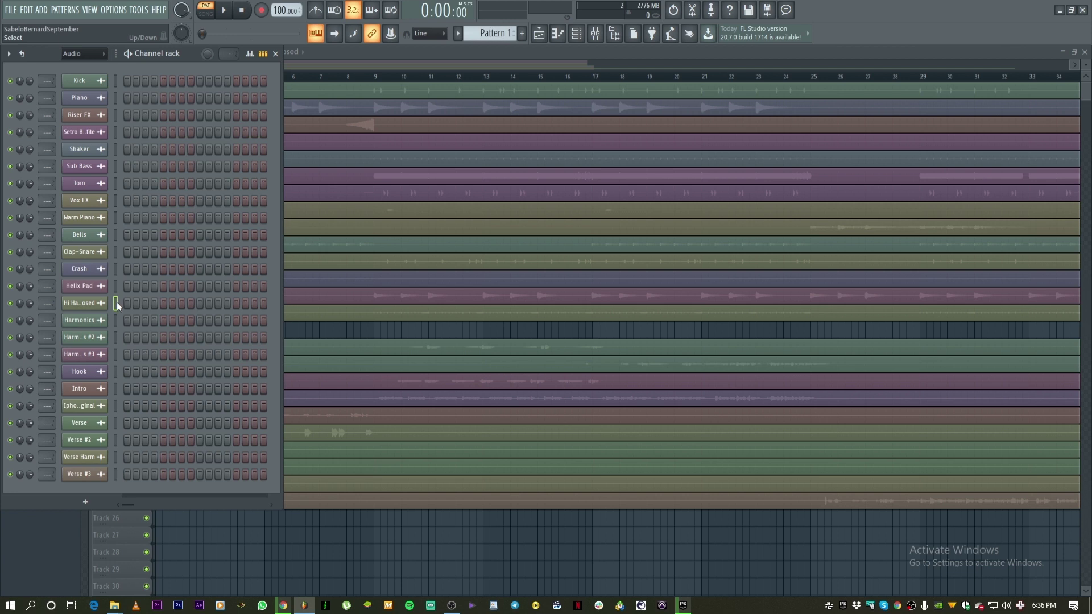
drag(114, 304, 125, 113)
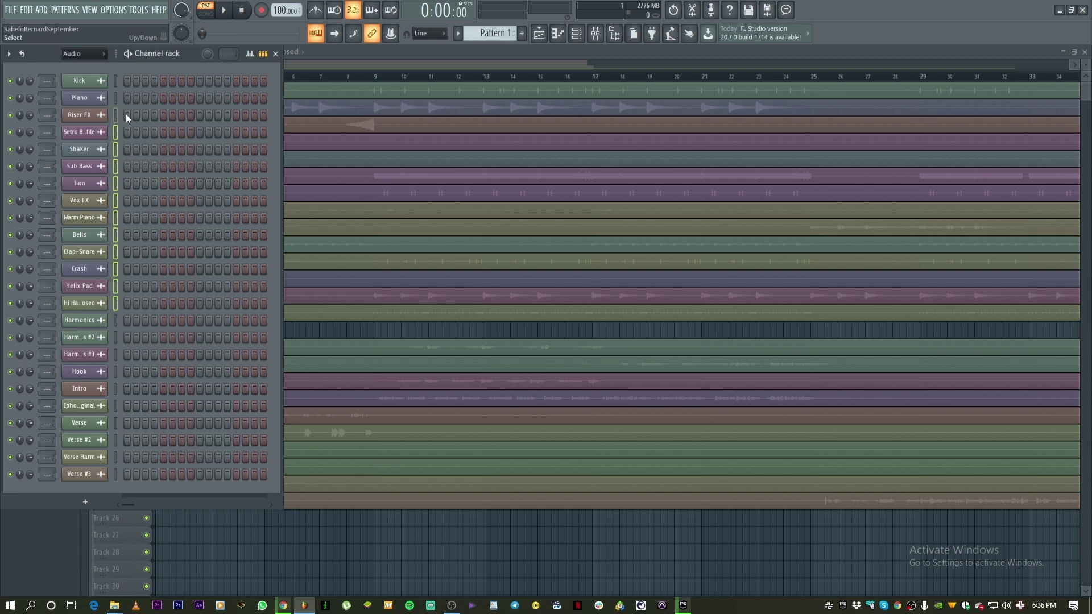
click(596, 33)
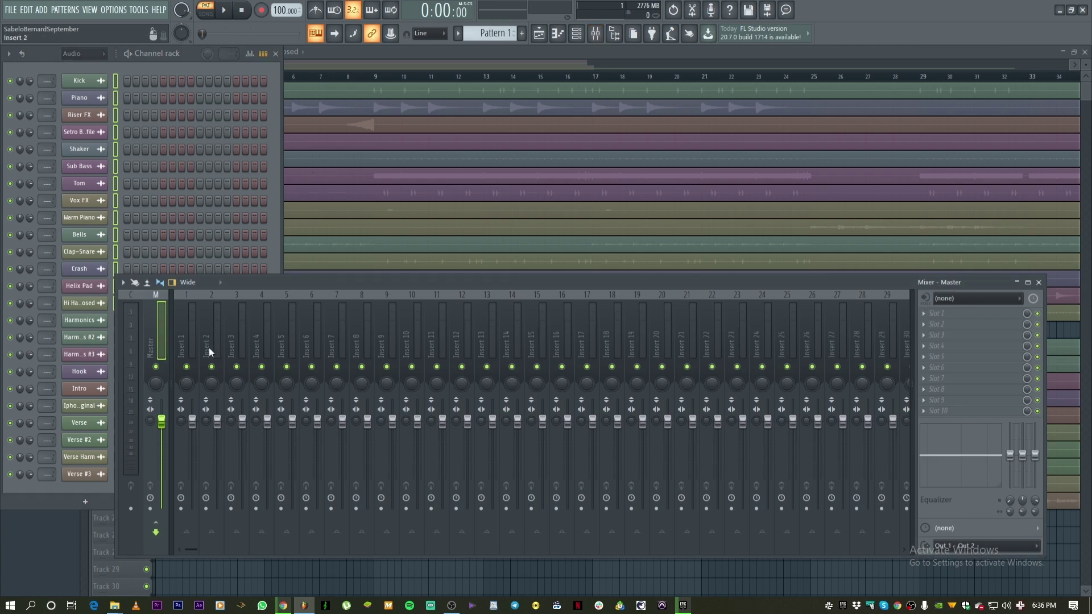
right_click(181, 343)
click(190, 329)
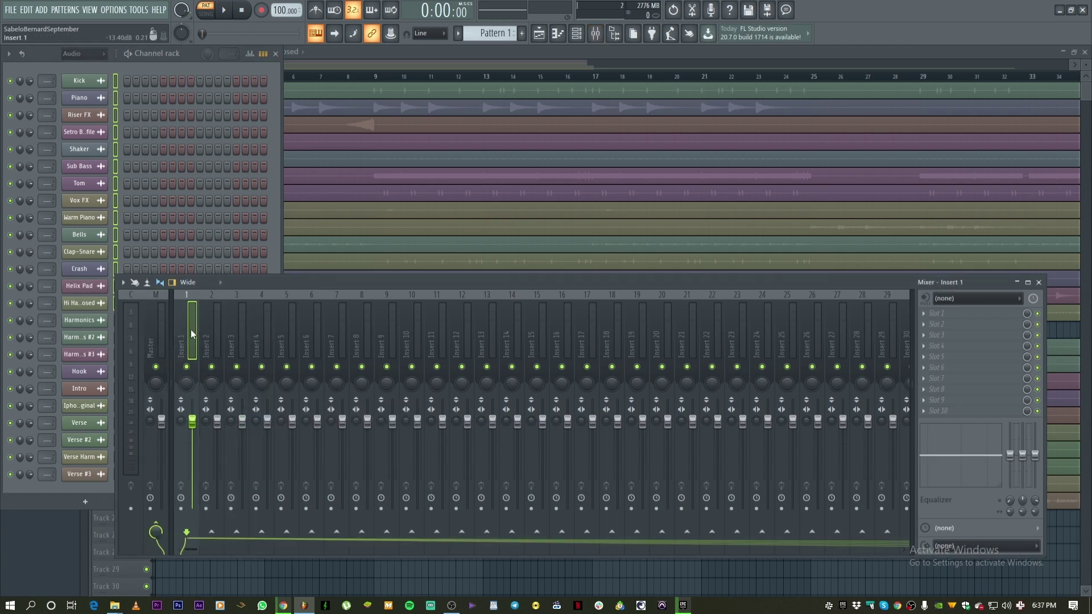
drag(303, 282, 330, 278)
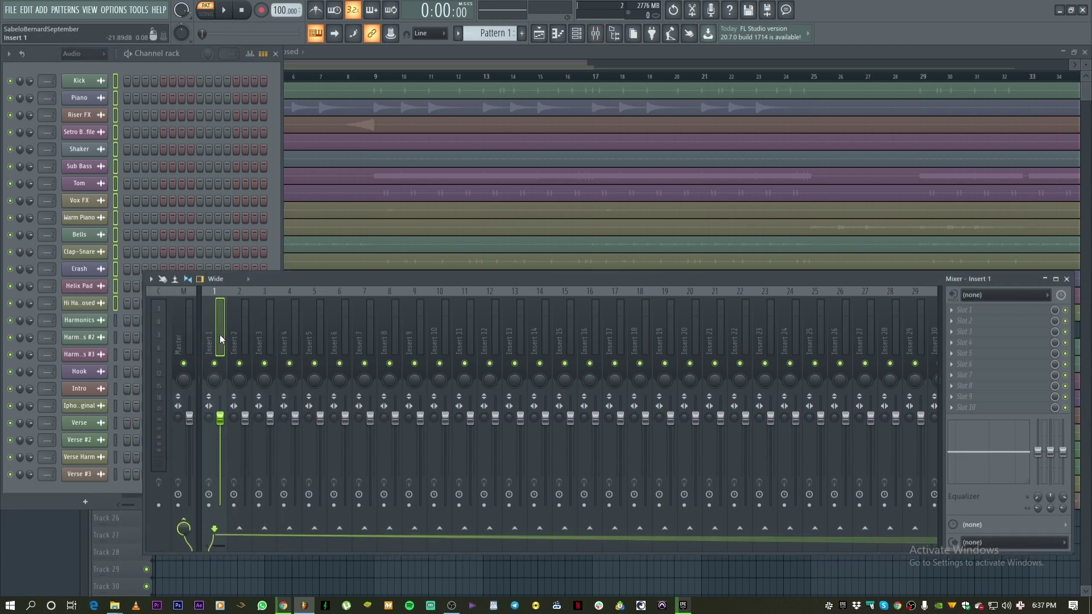
right_click(210, 335)
mouse_move(255, 407)
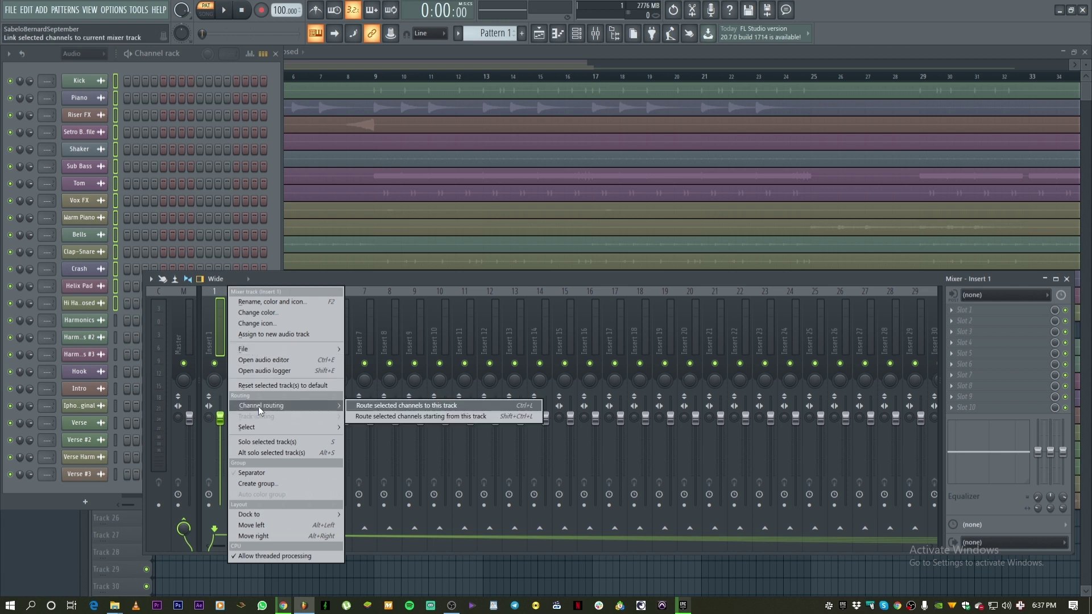
click(402, 418)
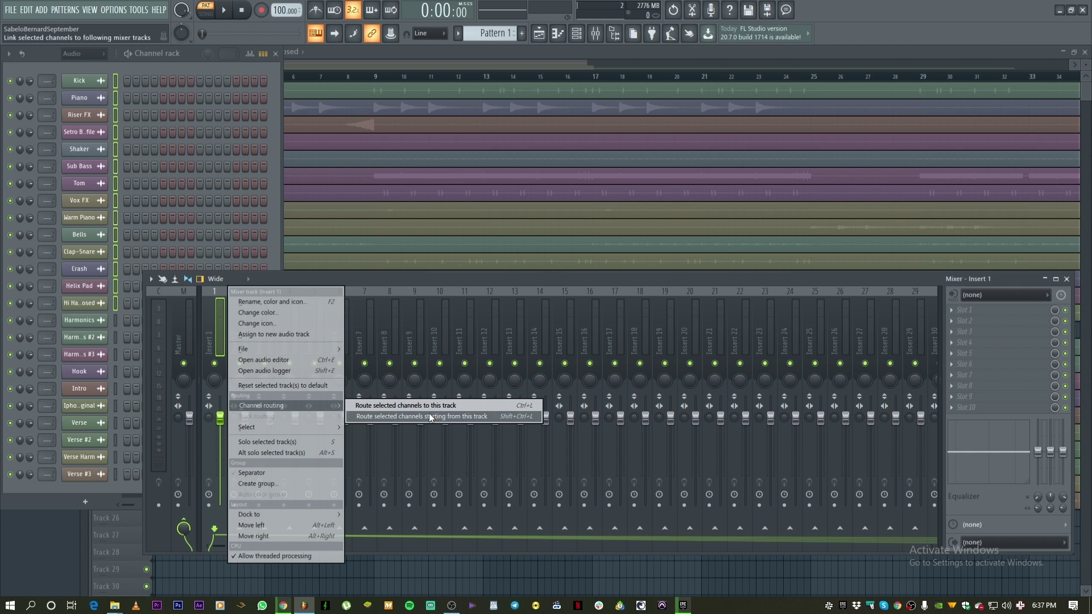
Change the color of mixer tracks 1 to 14, Kick through Hi Hats Closed, to light blue
click(538, 333)
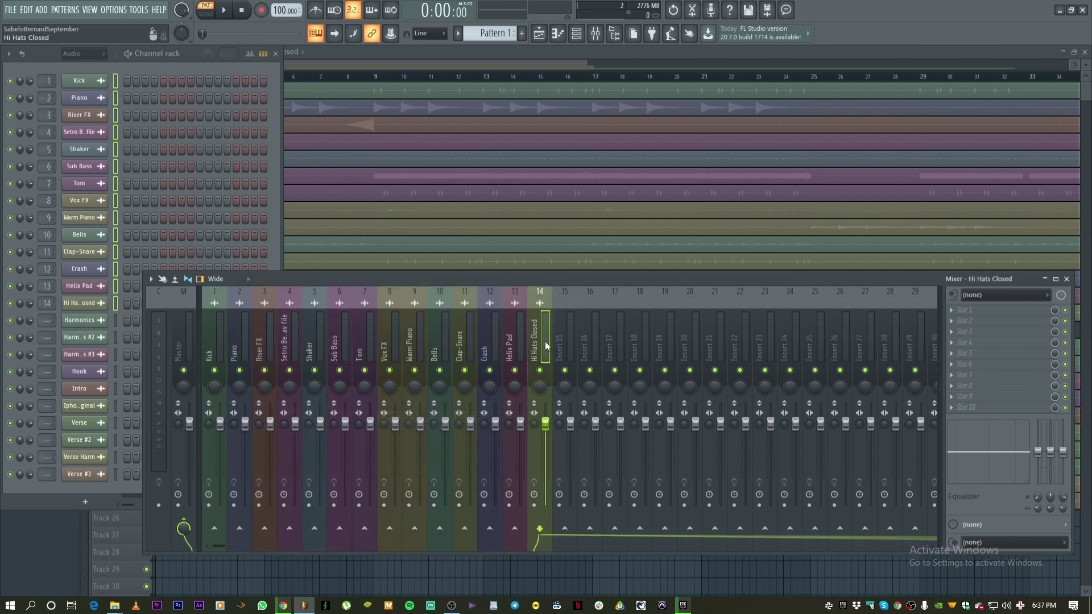
click(215, 349)
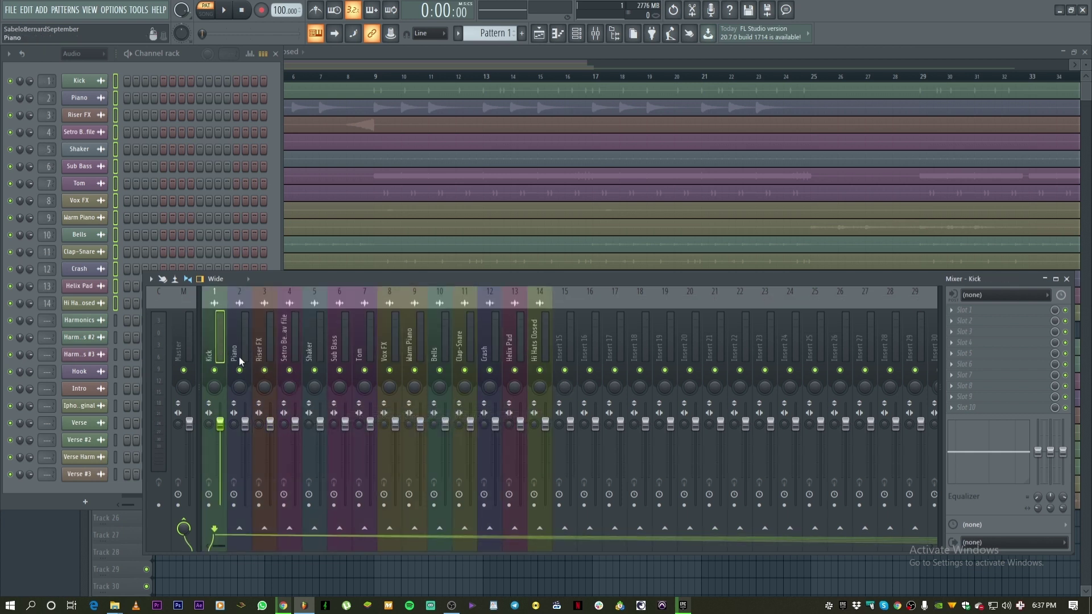
drag(234, 360, 539, 356)
right_click(540, 356)
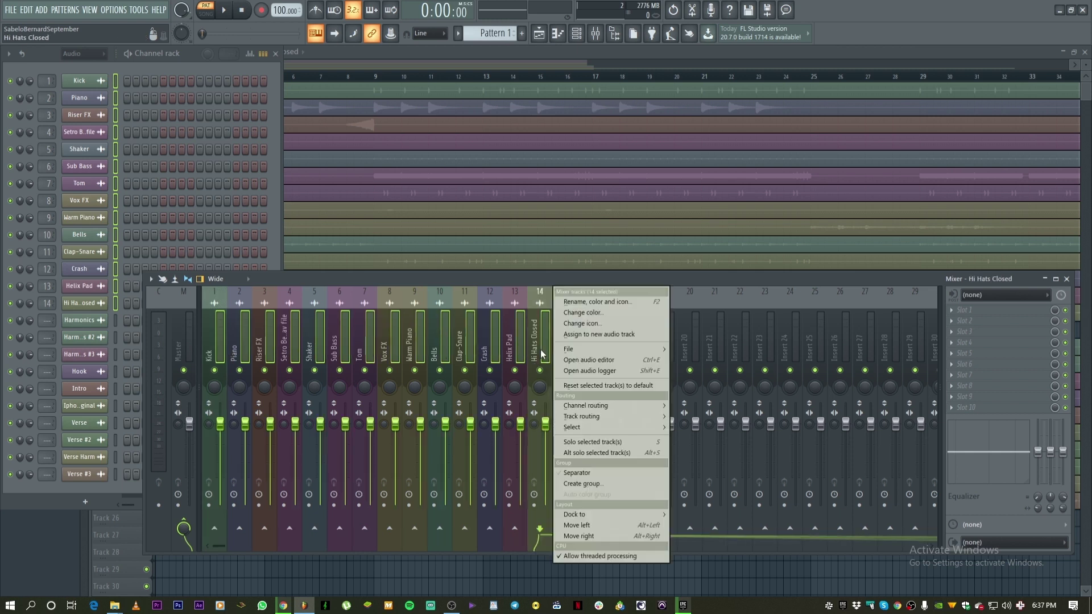
click(564, 314)
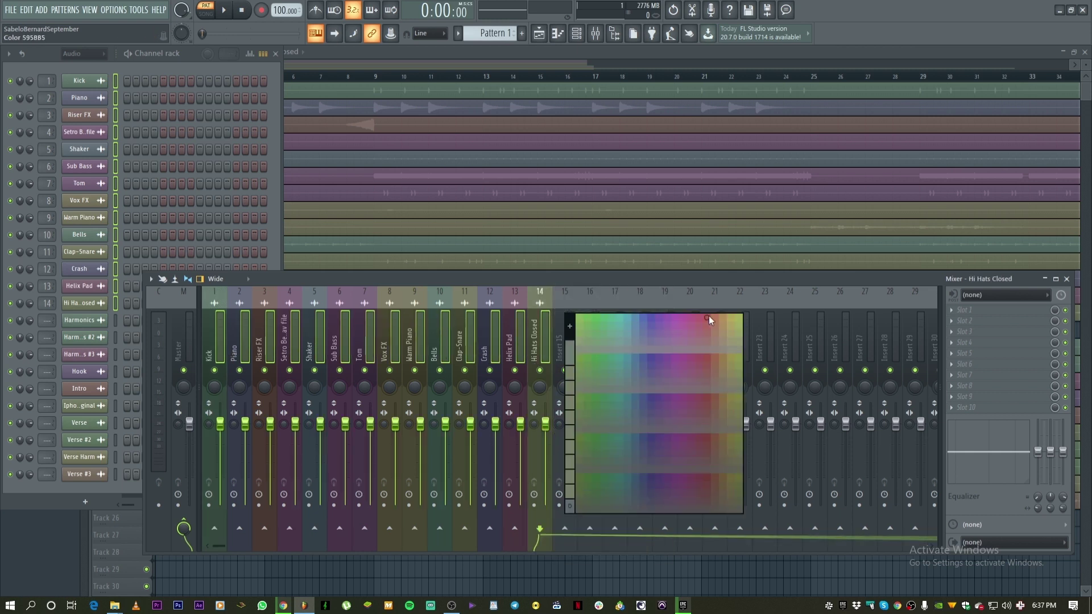
click(631, 319)
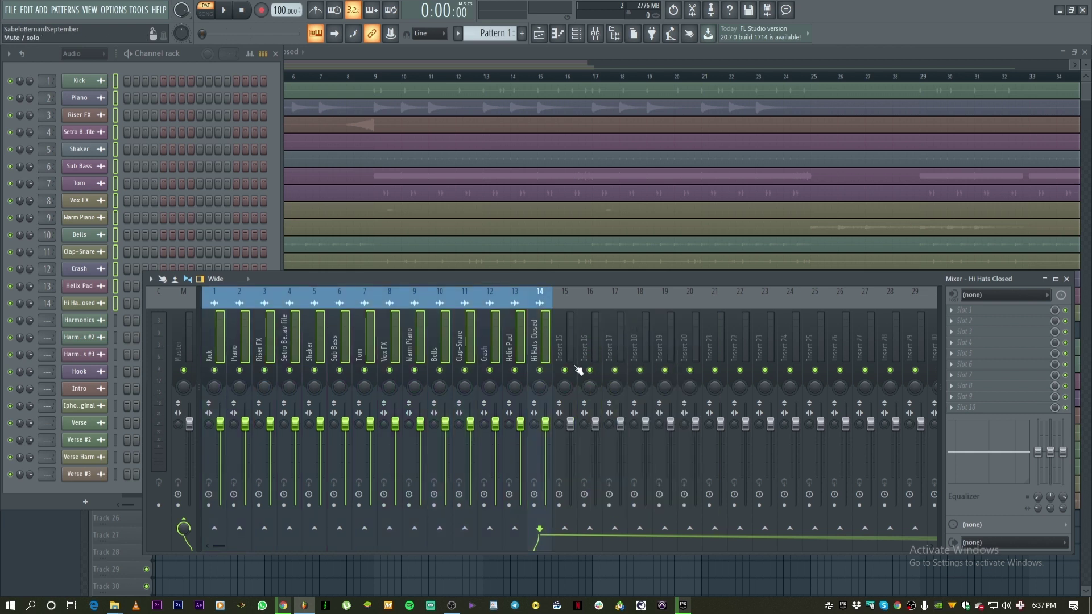
Select the vocal channels Harmonics through Verse #3 in the Channel rack and route them to consecutive mixer tracks starting from Insert 17
click(585, 338)
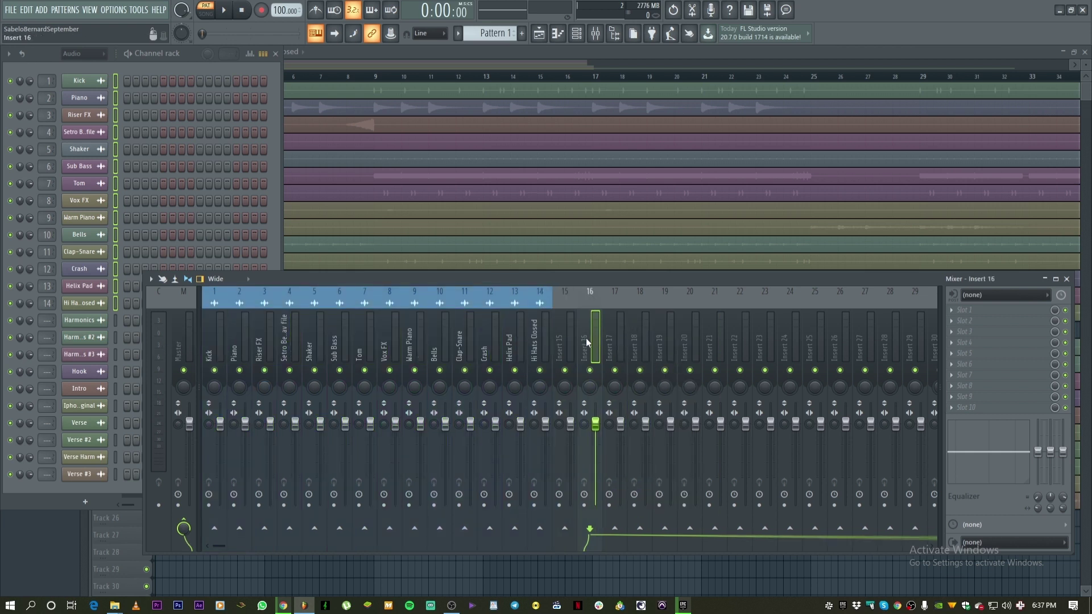
click(182, 66)
click(92, 322)
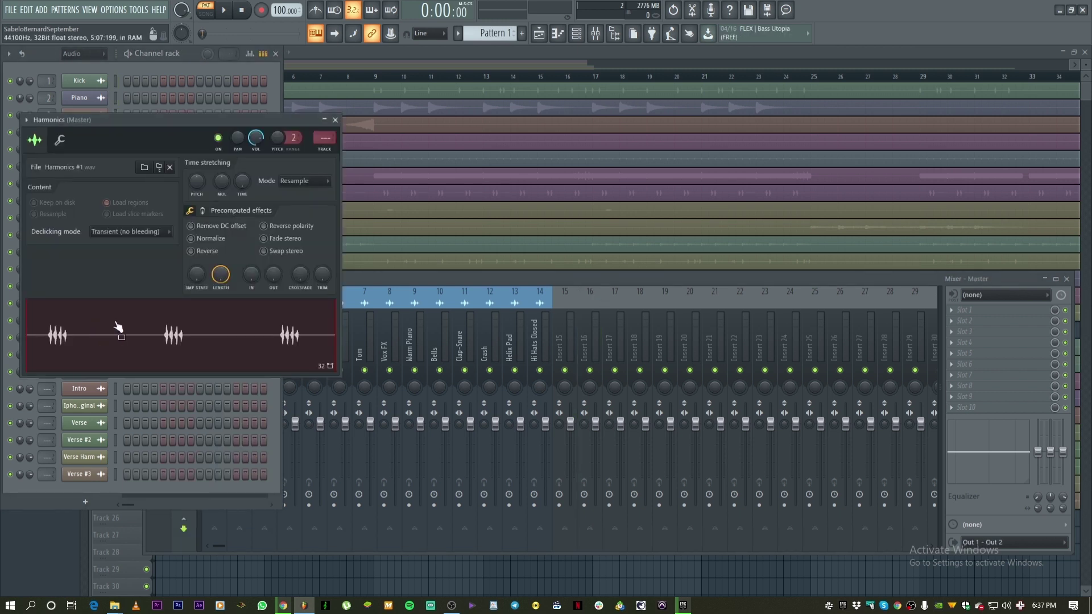
drag(175, 119, 417, 96)
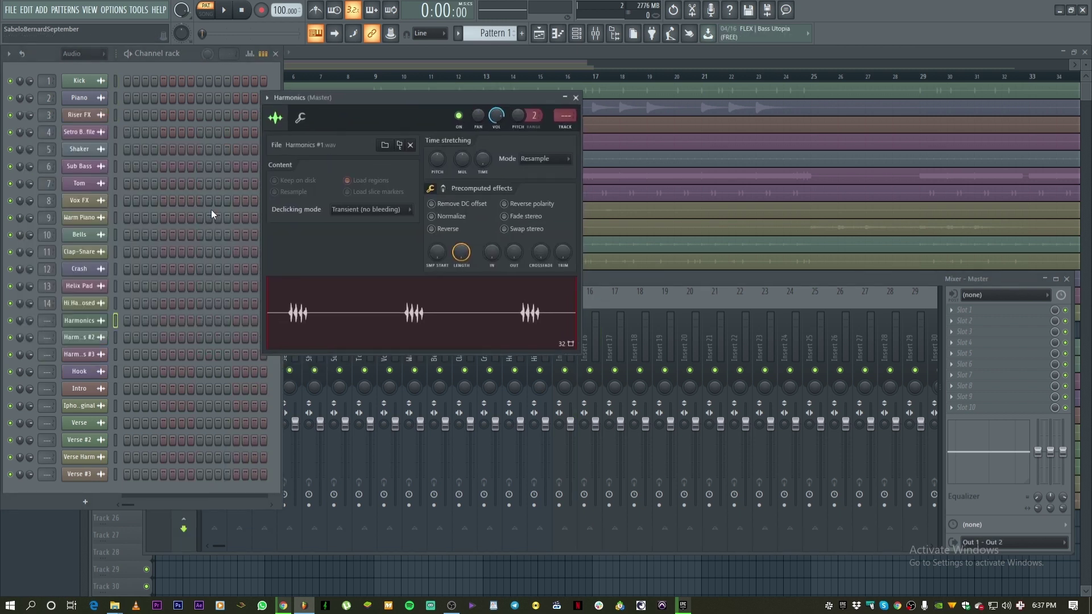
click(119, 319)
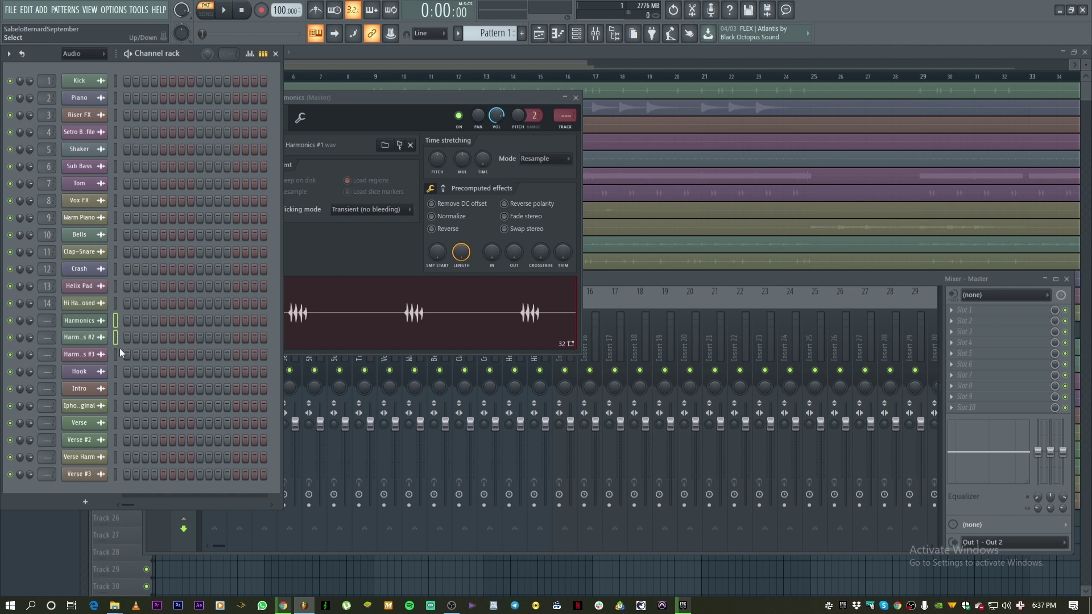
click(629, 279)
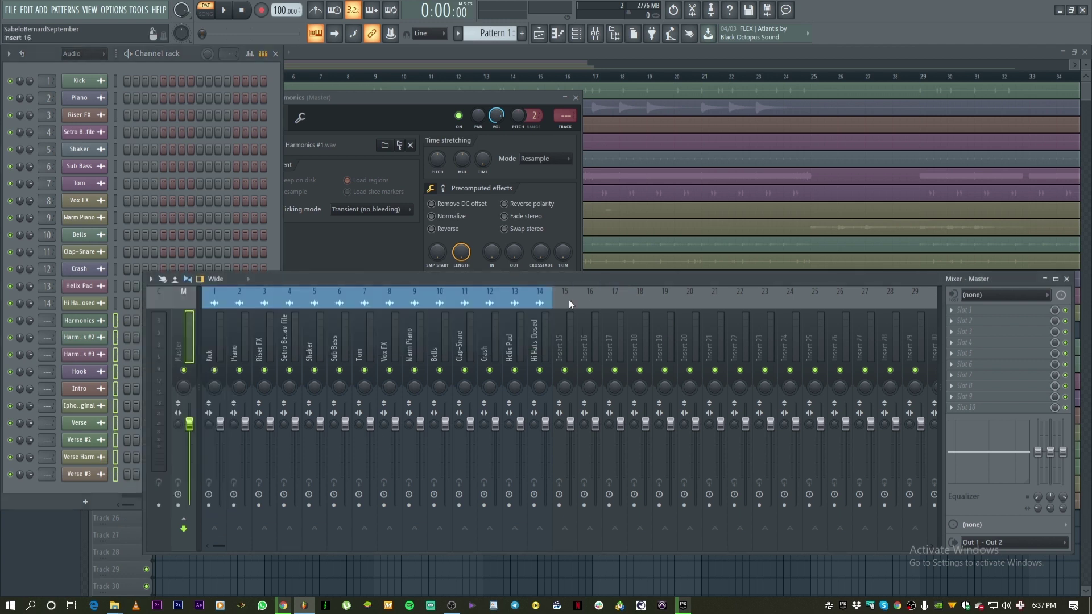
click(591, 343)
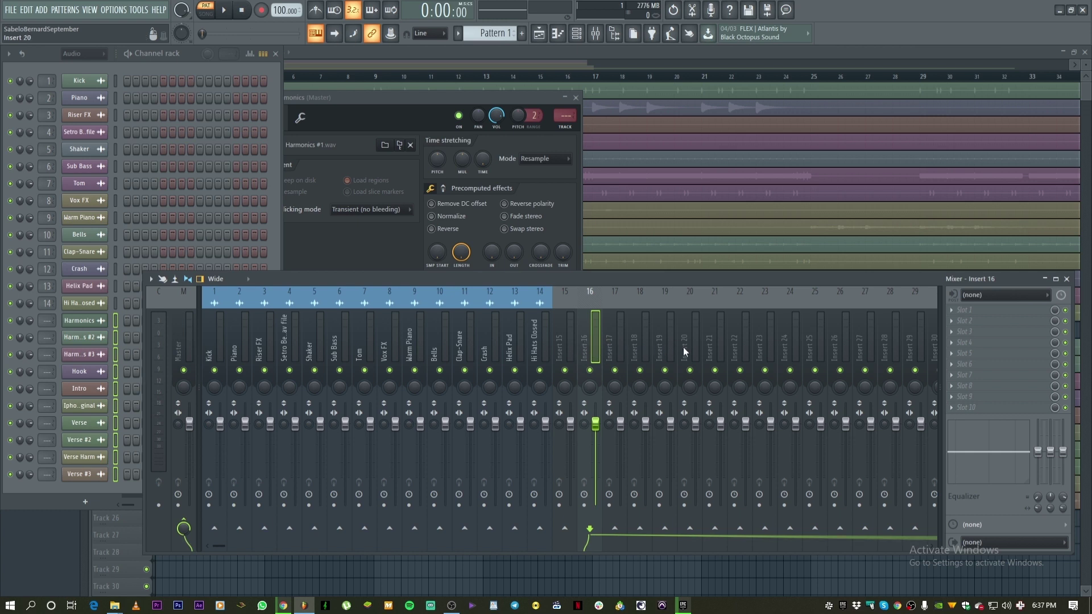
right_click(609, 351)
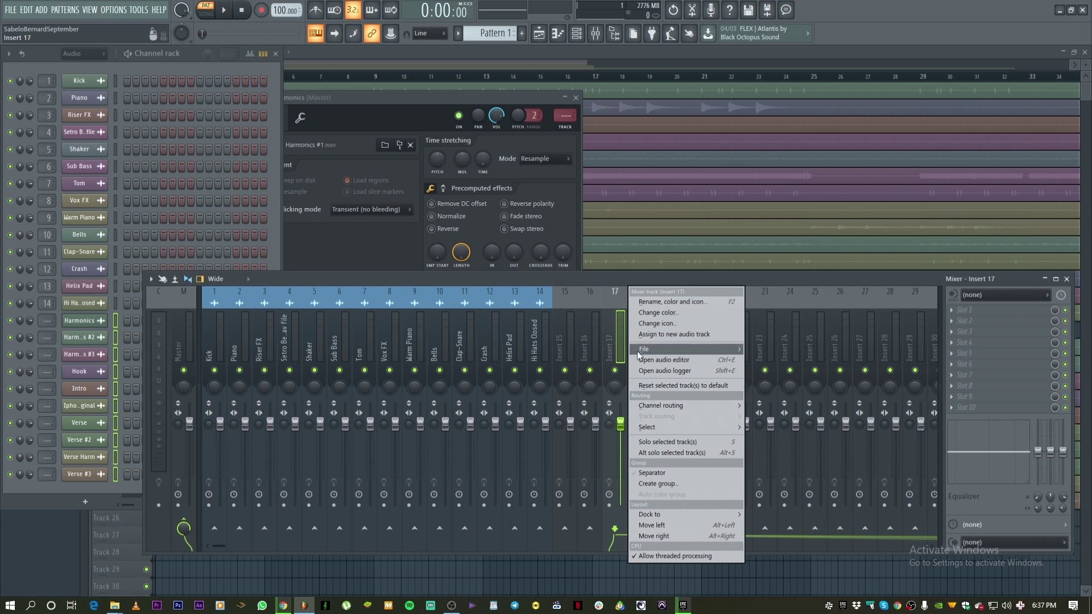
right_click(612, 351)
right_click(613, 350)
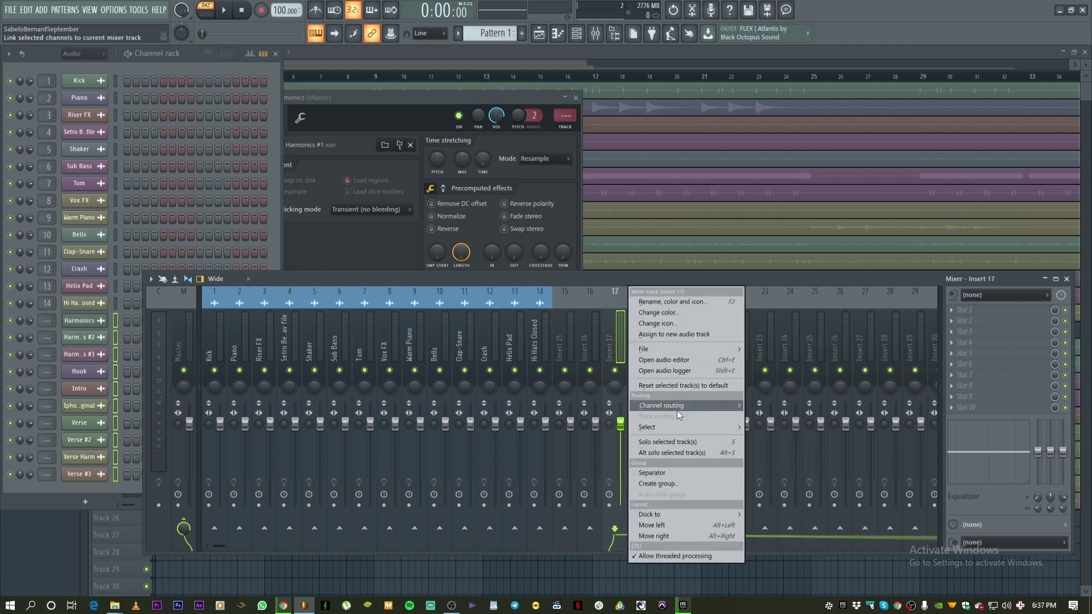
mouse_move(677, 410)
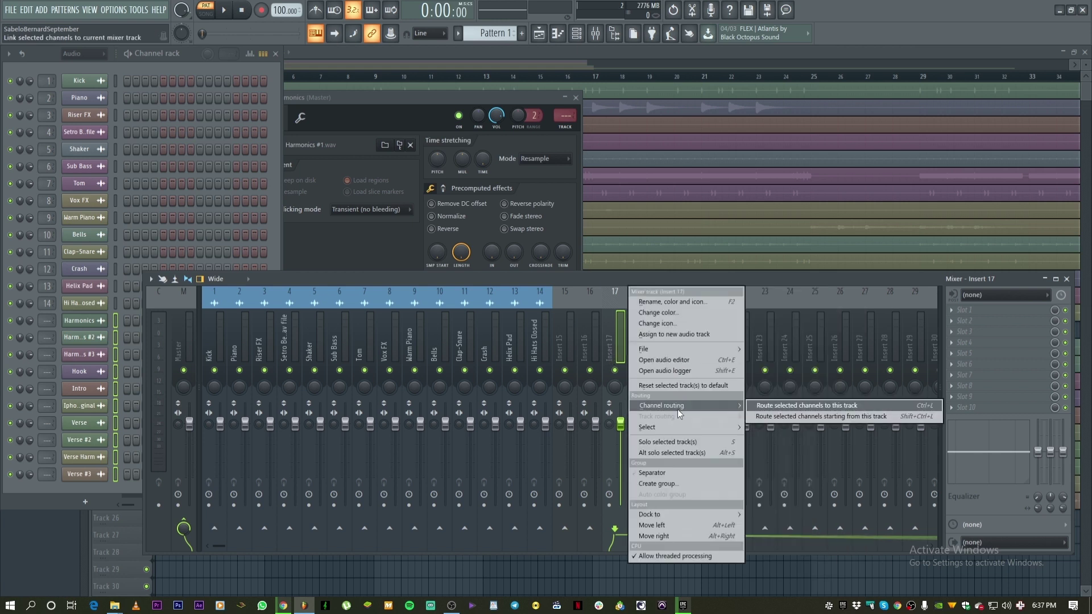
click(767, 416)
Change the color of mixer tracks 17 to 26, Harmonics through Verse #3, to pink
drag(631, 278, 572, 263)
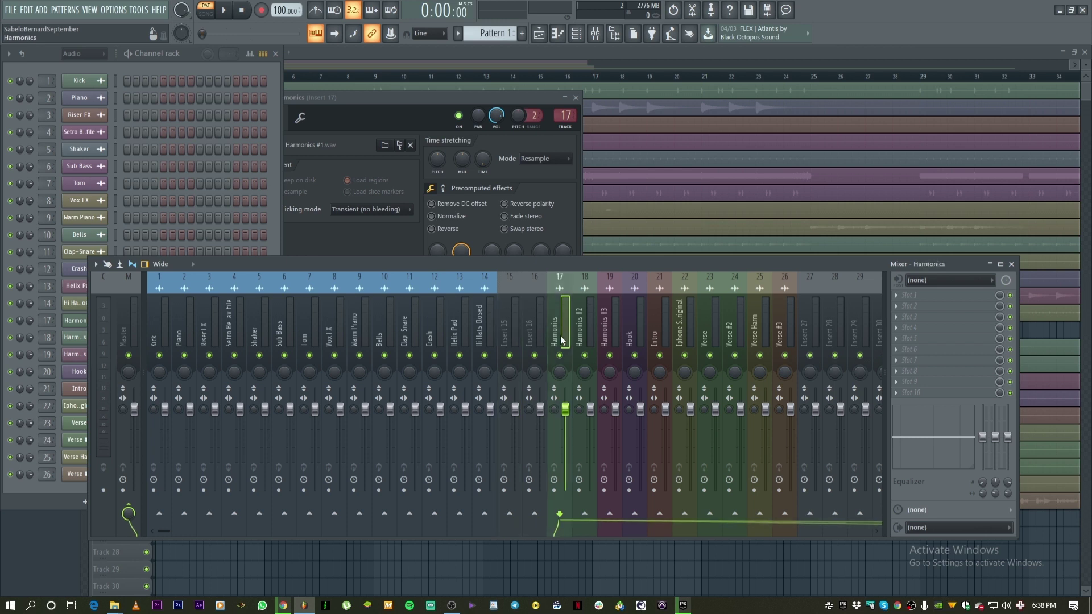
drag(755, 341, 786, 341)
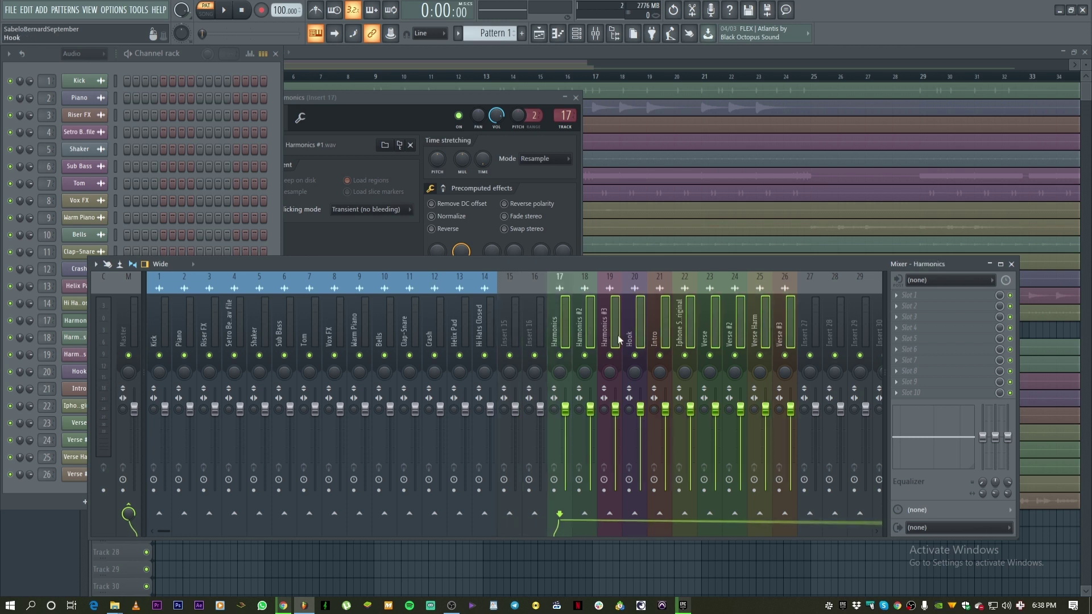
right_click(556, 326)
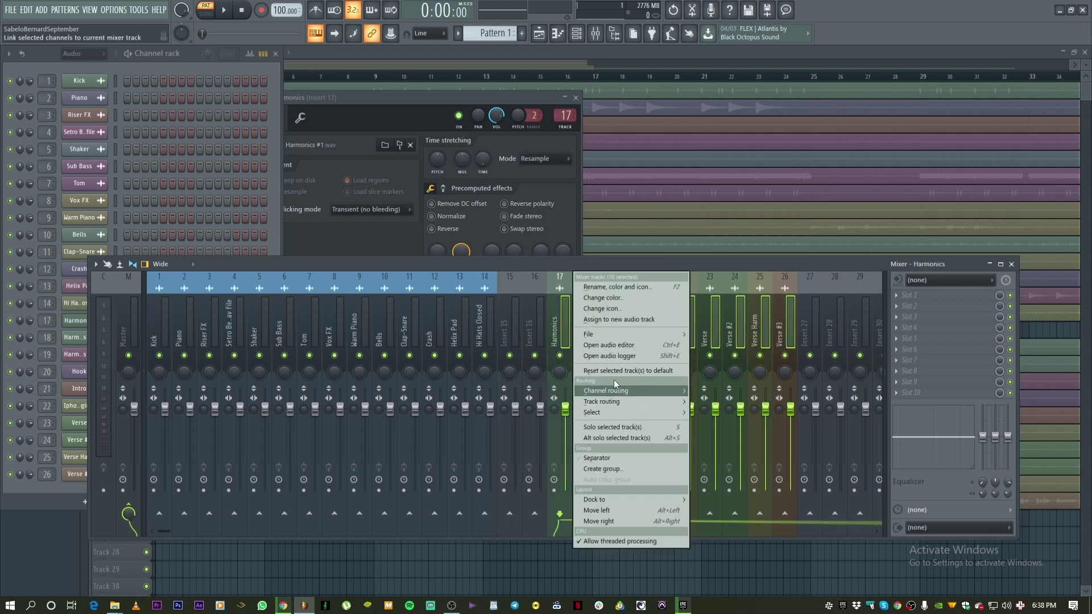
click(605, 301)
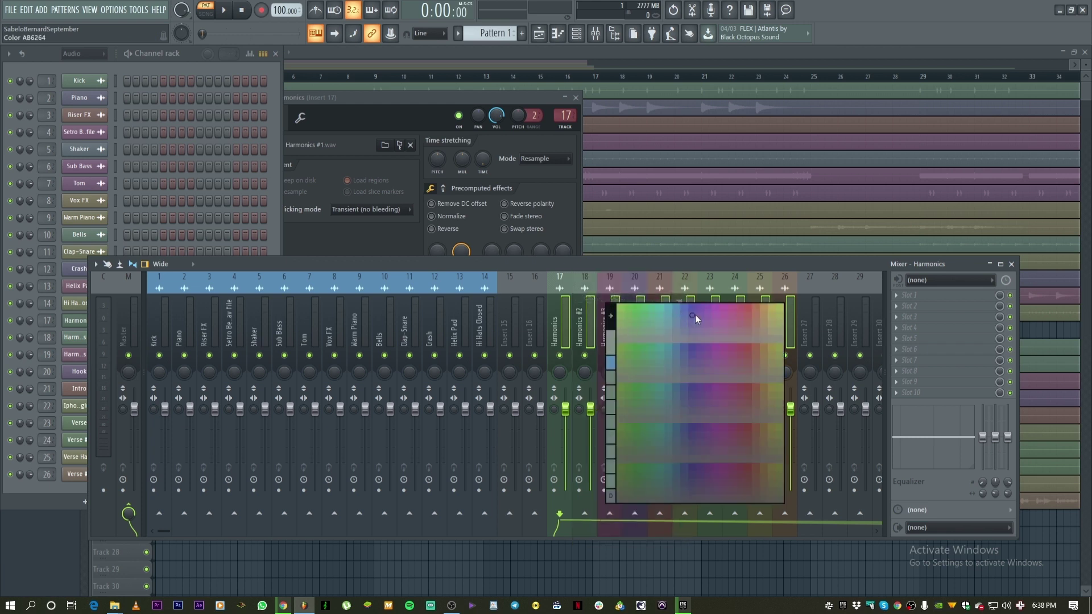
click(728, 307)
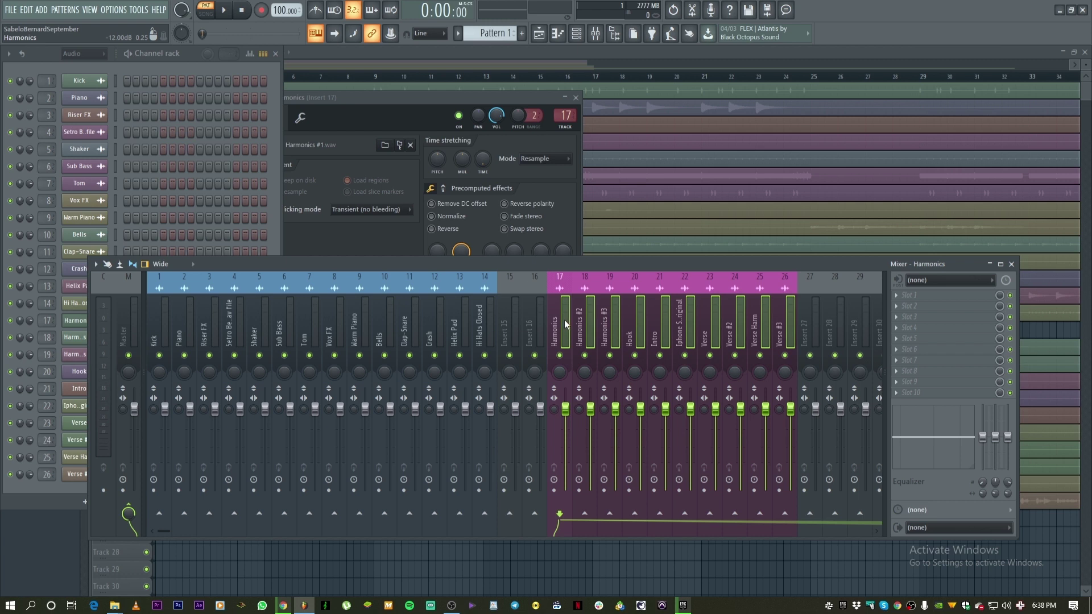
click(637, 352)
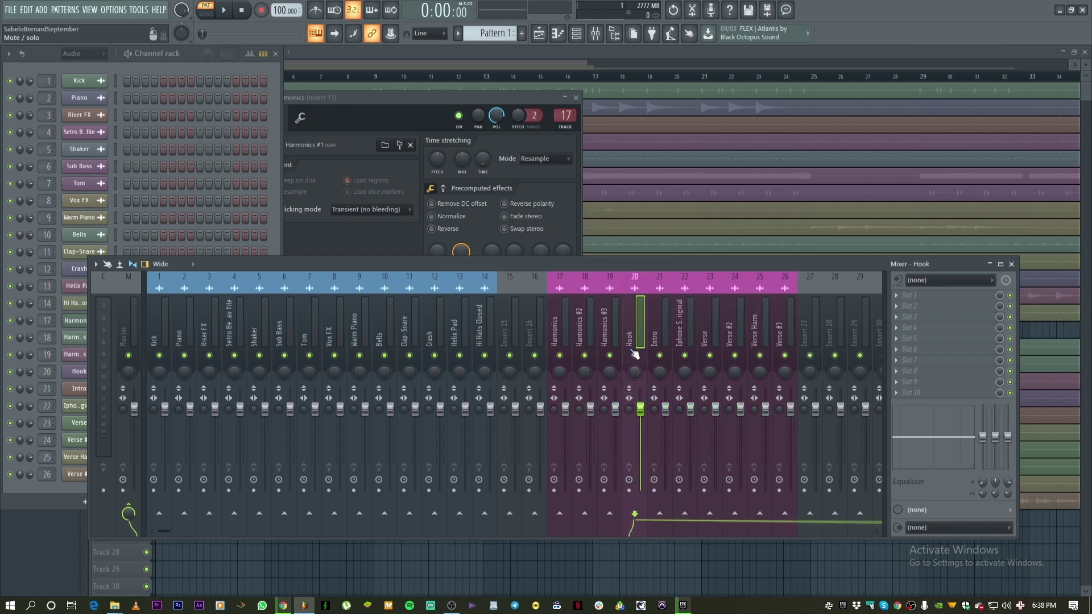
click(348, 370)
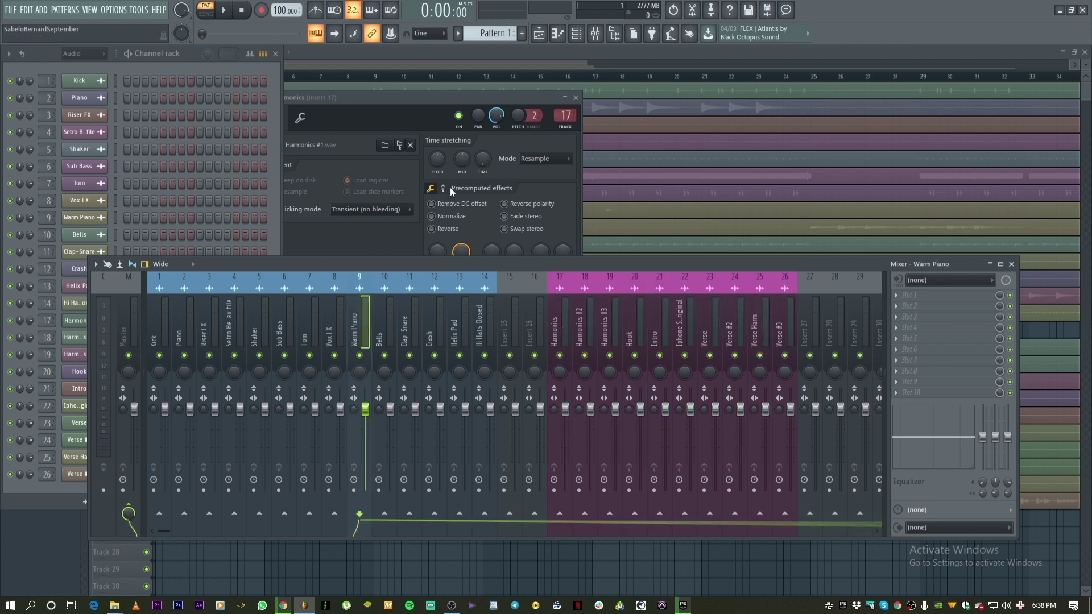
drag(458, 262, 538, 240)
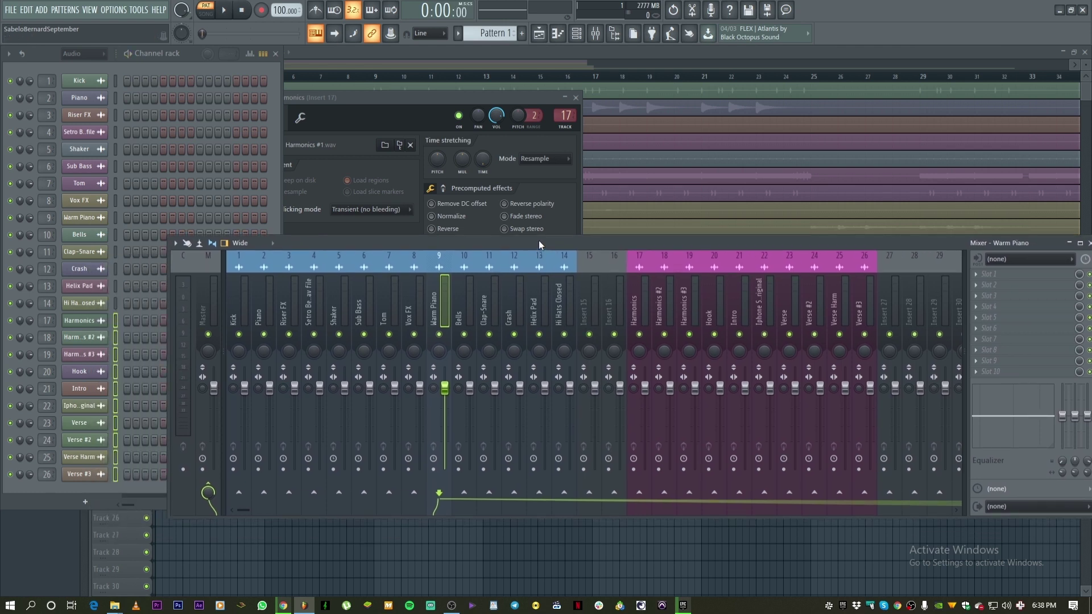
click(111, 8)
click(125, 47)
click(500, 157)
click(500, 245)
click(727, 97)
Switch playback to song mode, play the arrangement from the start while watching the mixer levels, and stop it
click(207, 18)
key(space)
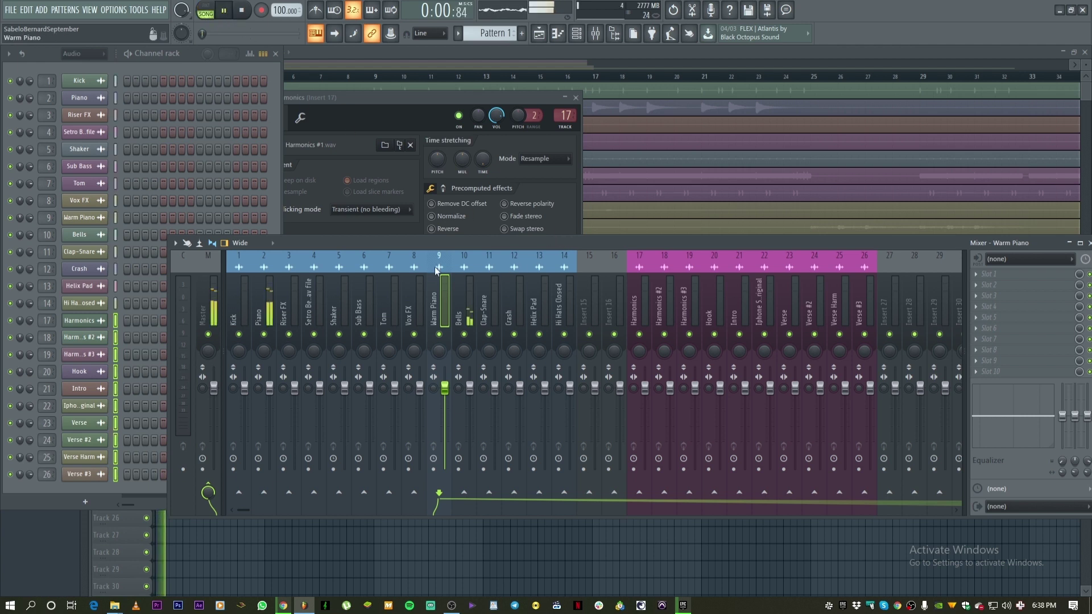
drag(449, 243, 414, 209)
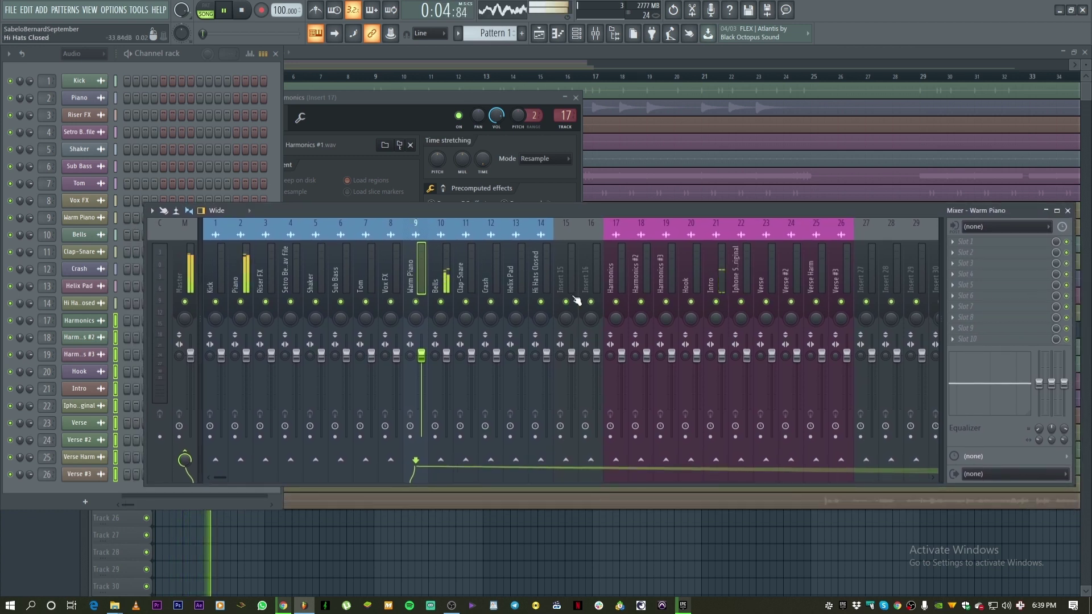
drag(518, 204, 497, 168)
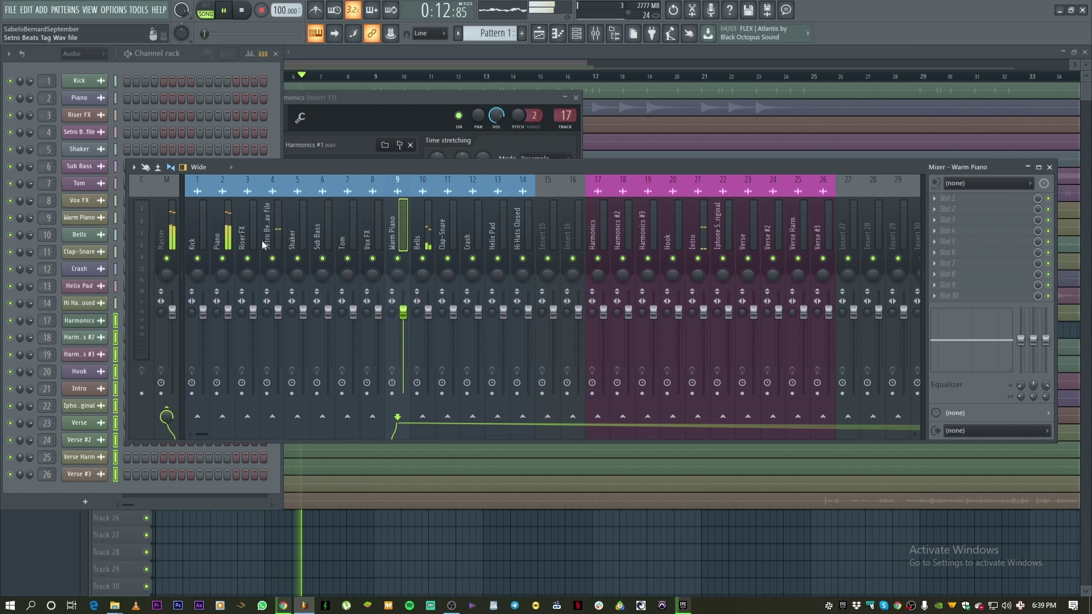
key(space)
click(220, 217)
click(197, 242)
click(269, 239)
click(400, 238)
click(421, 237)
click(199, 242)
click(246, 243)
click(219, 236)
click(343, 239)
click(445, 239)
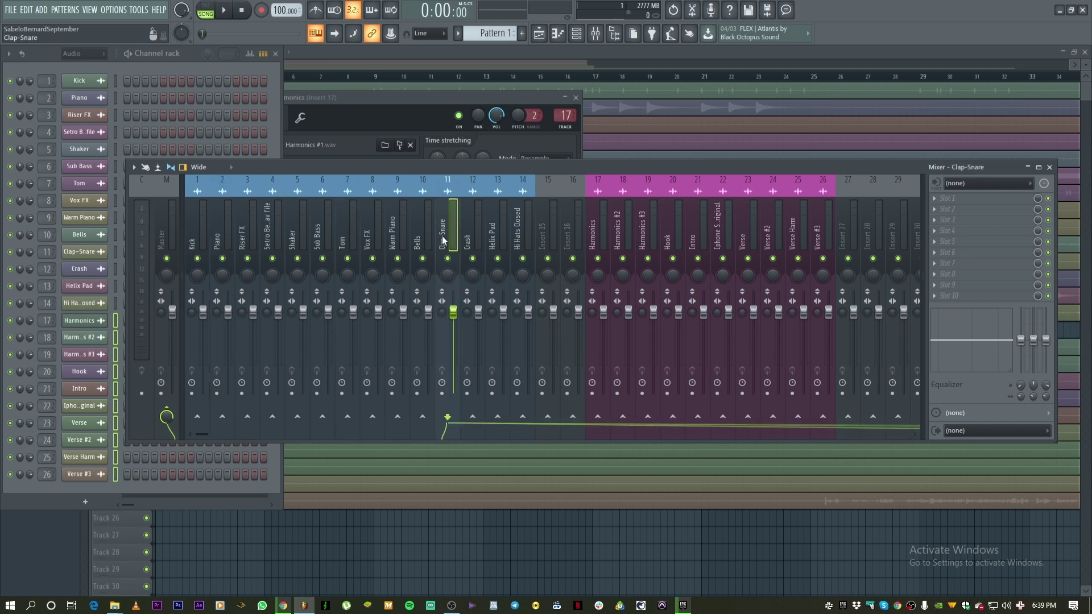
click(396, 233)
click(343, 233)
click(203, 228)
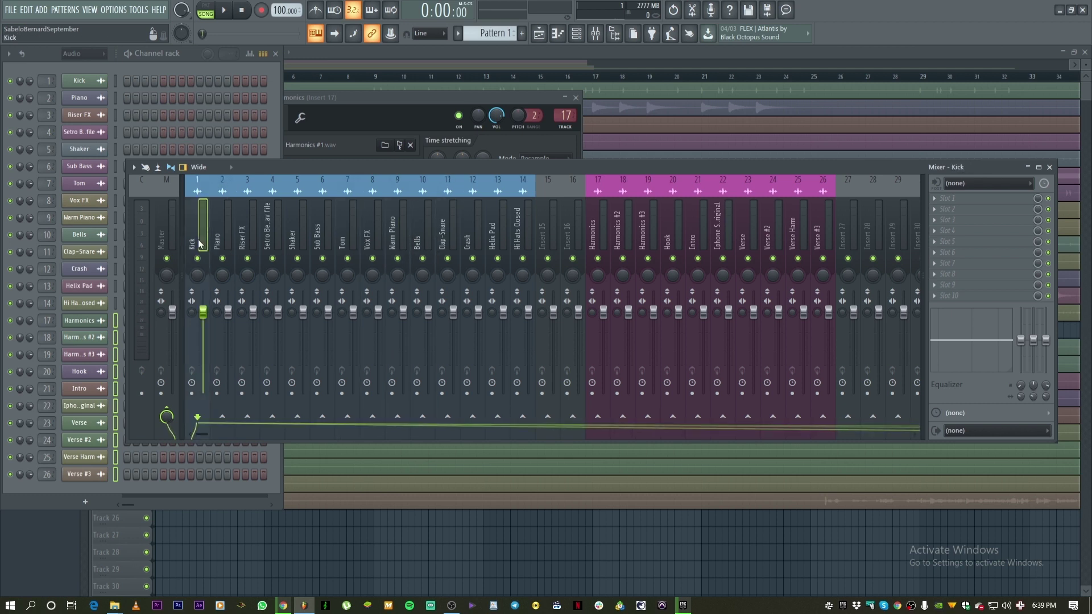
right_click(199, 225)
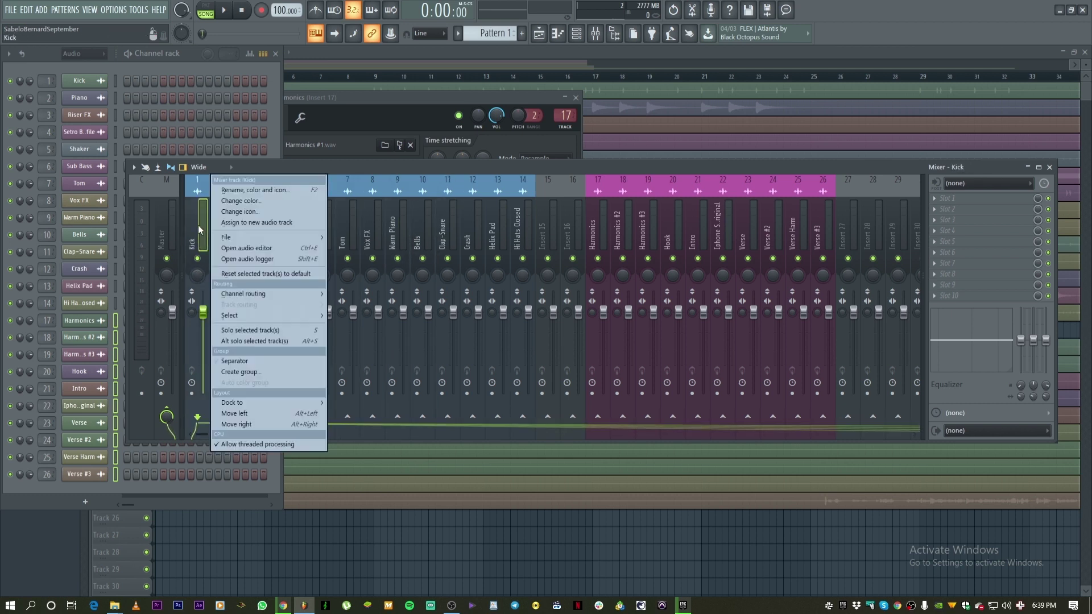
click(494, 228)
click(399, 235)
click(348, 236)
click(302, 236)
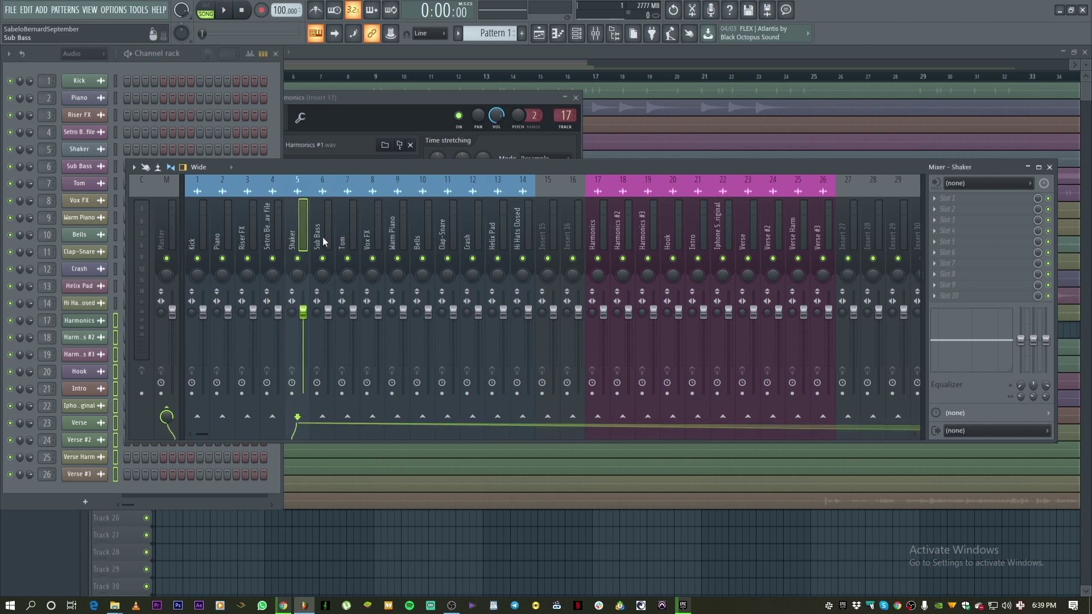
Move the Sub Bass mixer track to position 2, directly after Kick
click(329, 241)
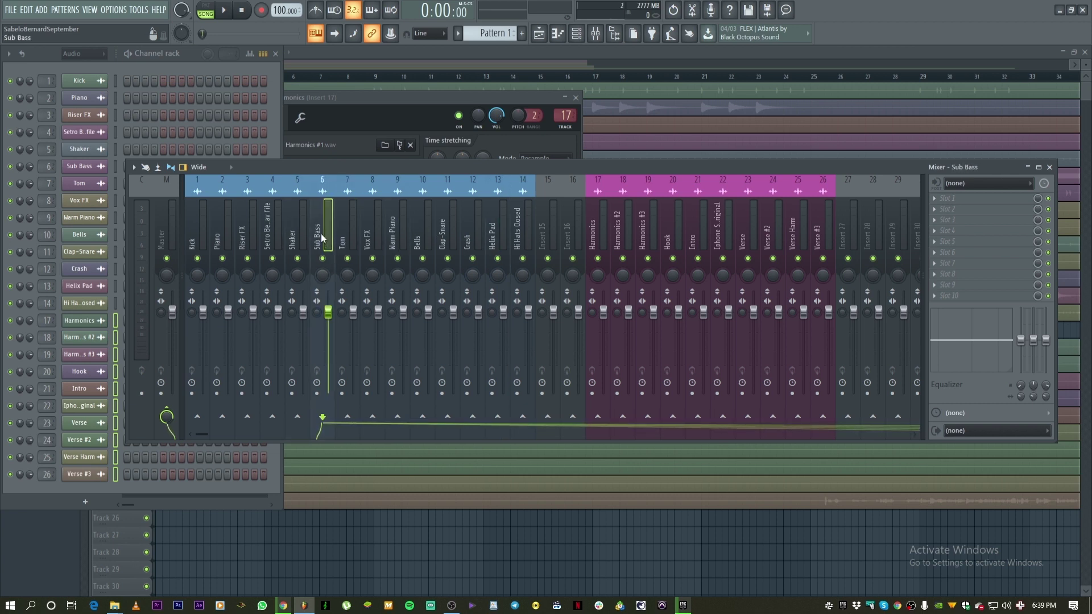
key(alt+Left)
key(alt+Left)
key(alt+Left)
key(alt+Left)
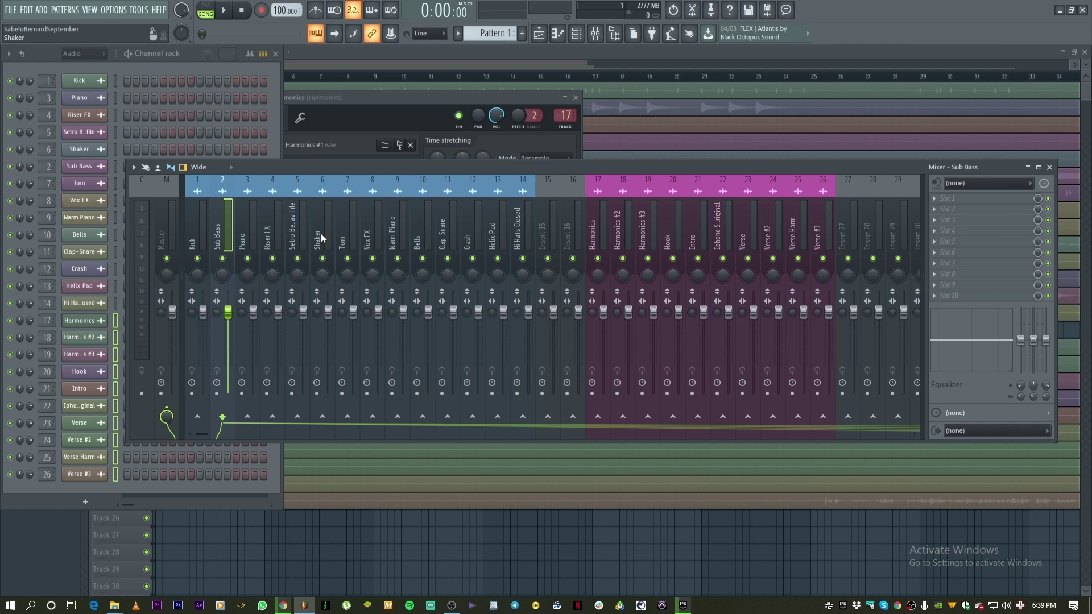
click(321, 234)
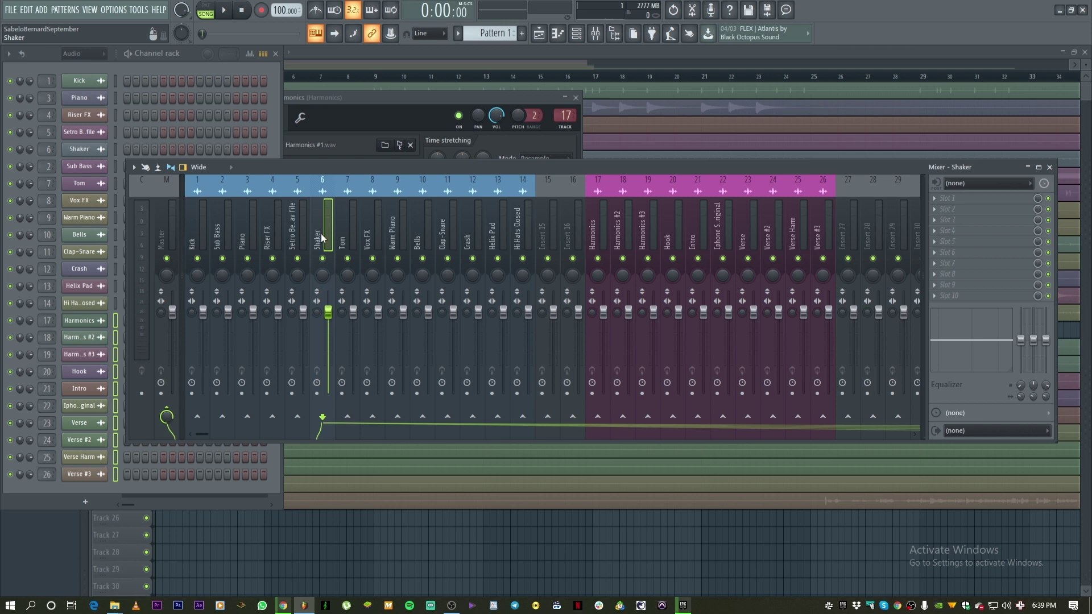
key(alt+Left)
key(alt+Left)
key(alt+Right)
key(alt+Right)
key(alt+Left)
key(alt+Right)
click(223, 248)
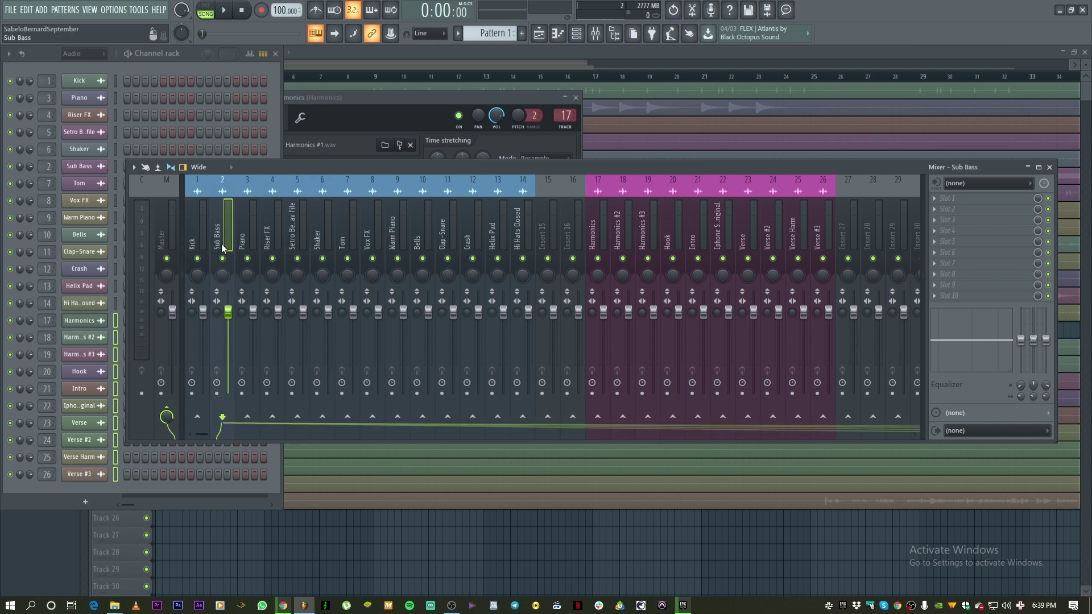
click(391, 246)
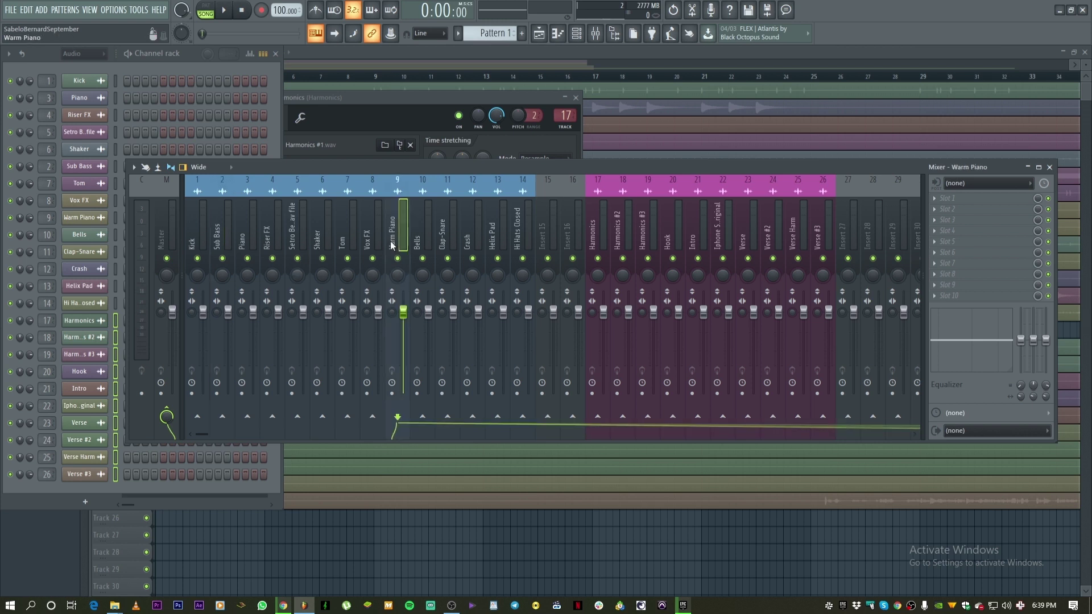
click(501, 250)
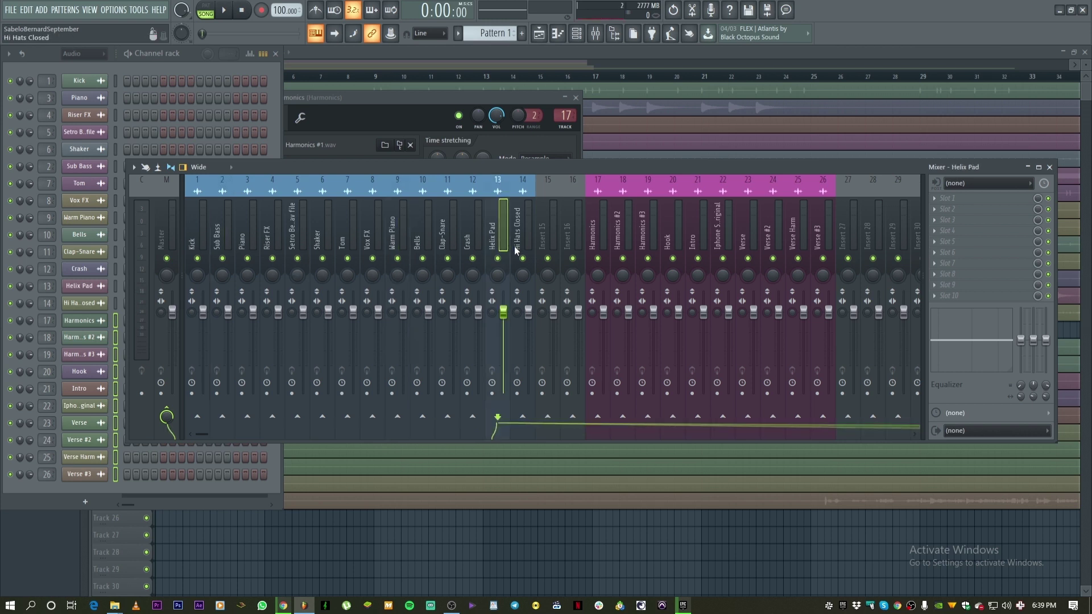
Select the Clap-Snare and Crash mixer tracks together and move them to positions 3 and 4, directly after Sub Bass
click(469, 255)
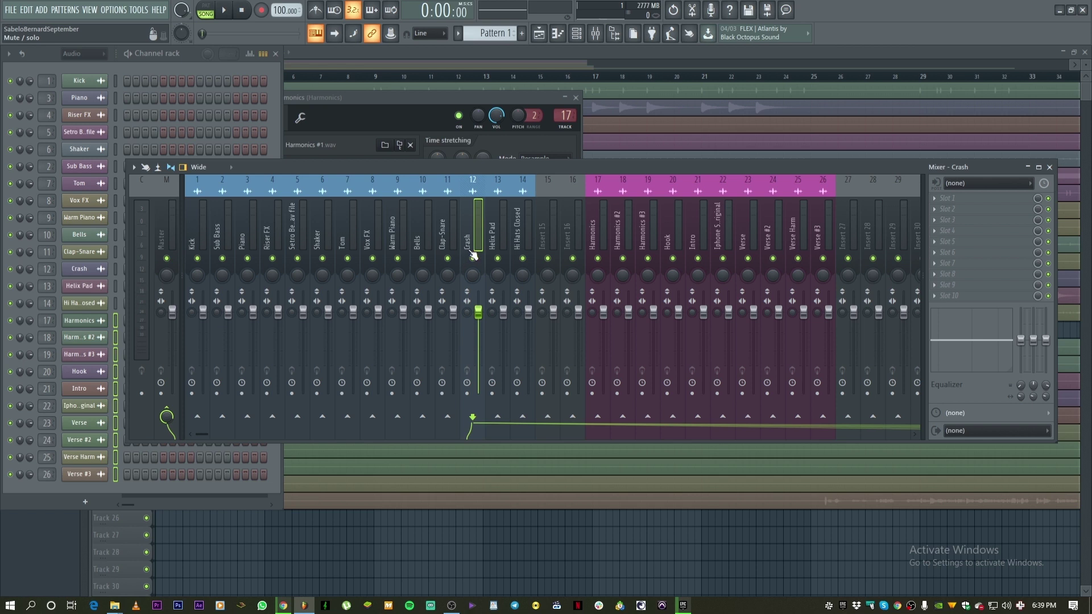
ctrl+click(448, 251)
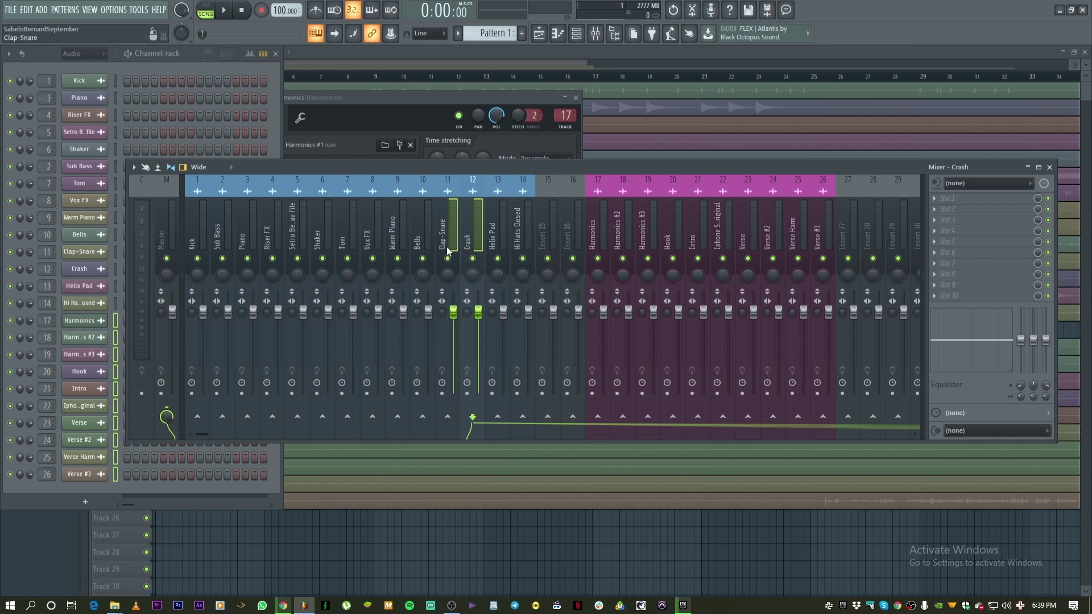
key(alt+Left)
key(alt+Left)
key(alt+Left)
key(alt+Left)
key(alt+Left)
key(alt+Left)
key(alt+Left)
key(alt+Left)
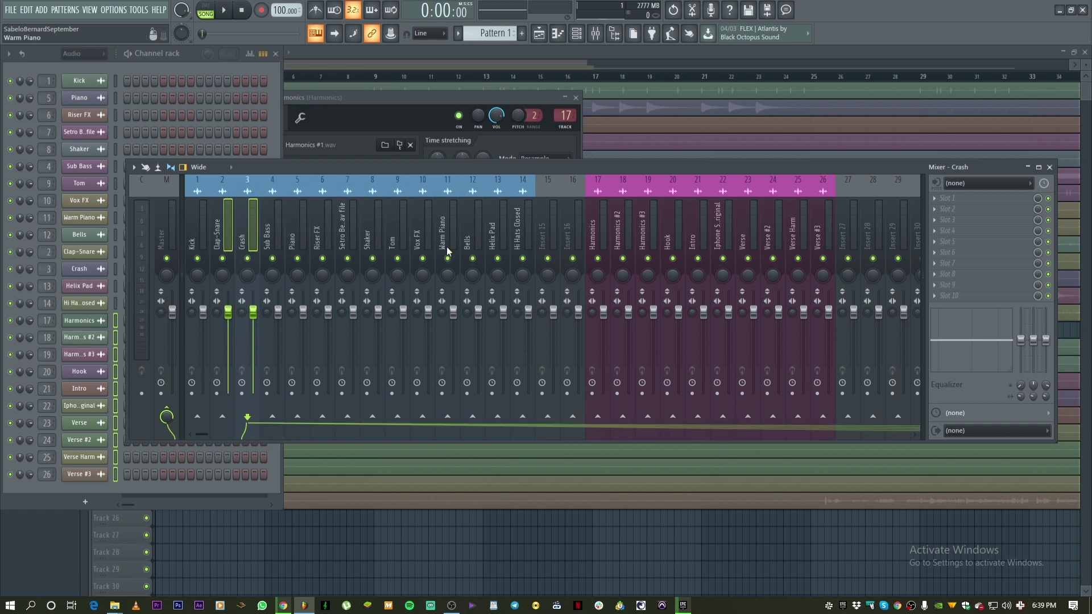
Move the Riser FX mixer track to position 5, ahead of Piano
click(300, 237)
click(325, 245)
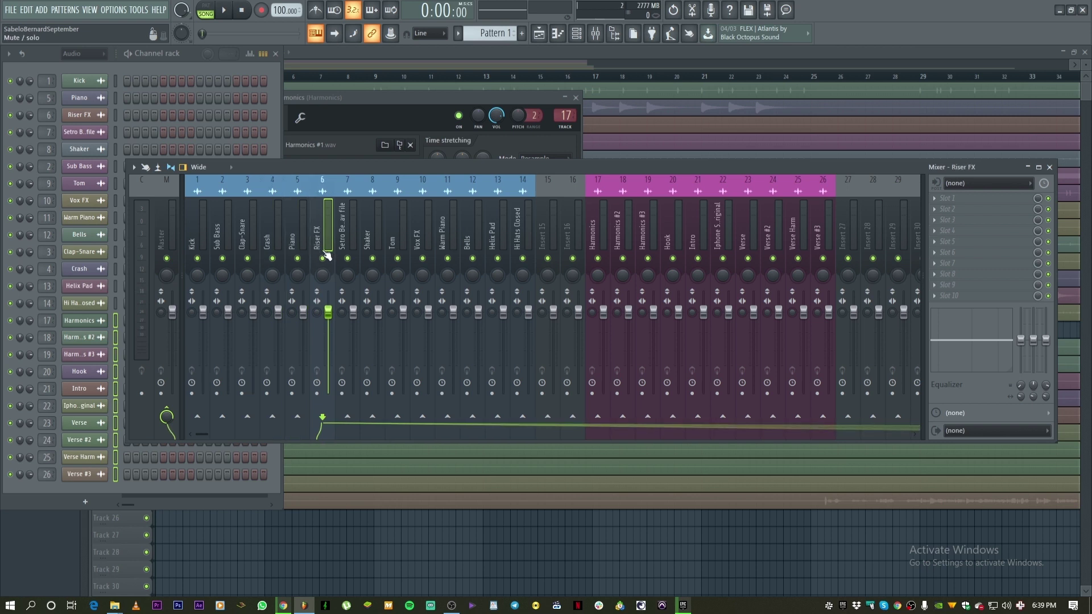
key(alt+Left)
click(350, 269)
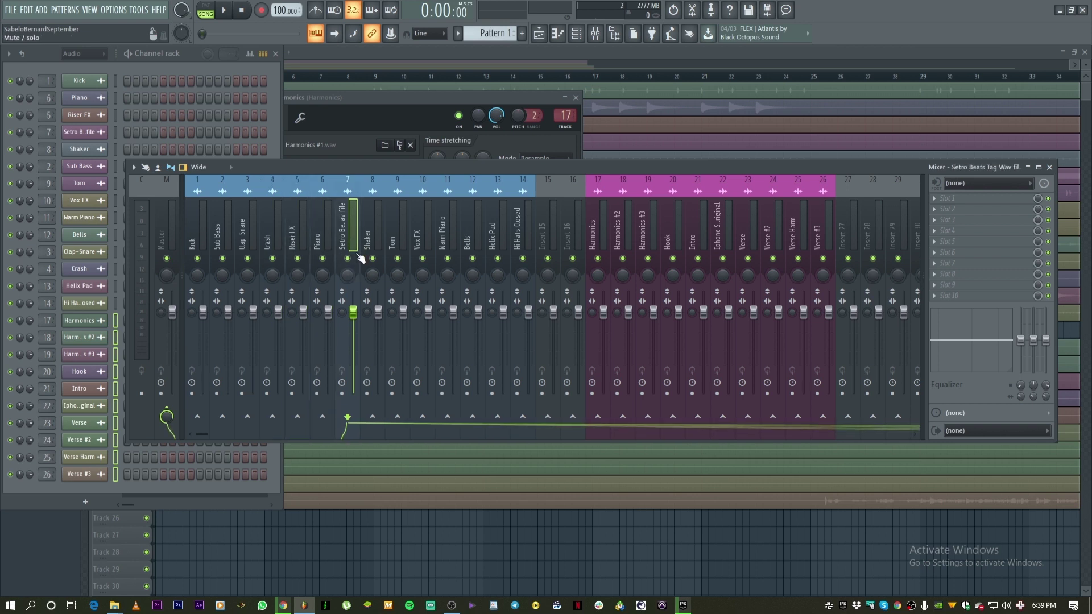
Move the Setro Beats Tag, Shaker and Tom mixer tracks to positions 6, 7 and 8, ahead of Piano
key(alt+Left)
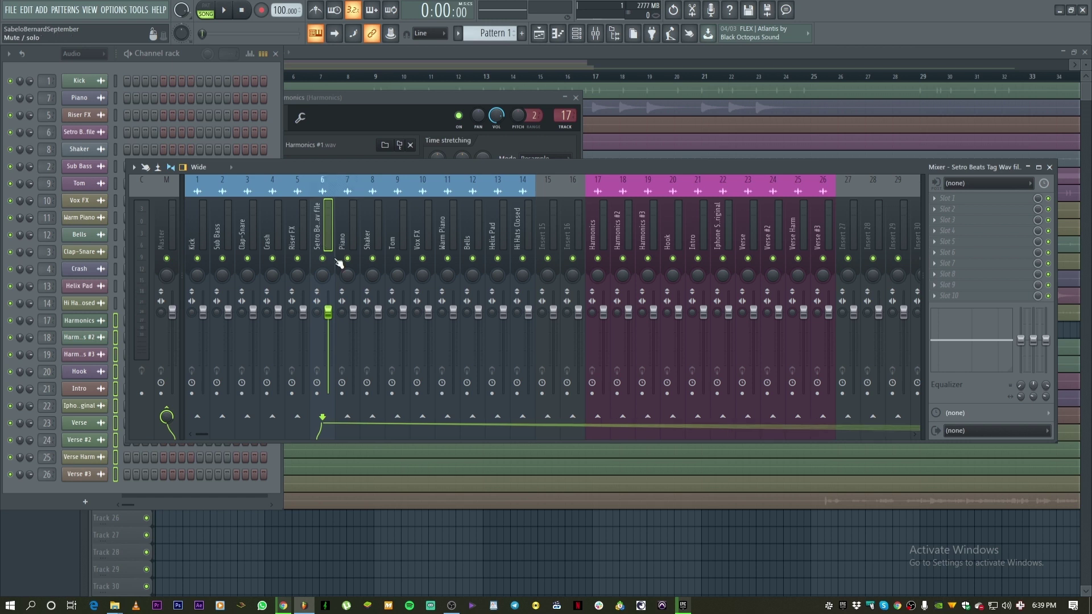
click(378, 257)
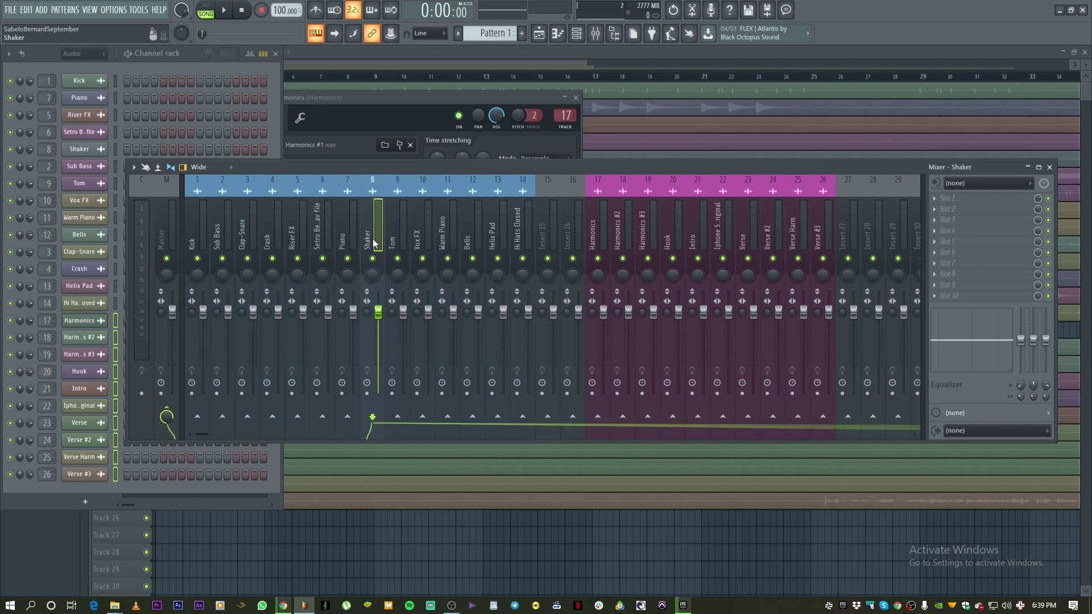
ctrl+click(398, 239)
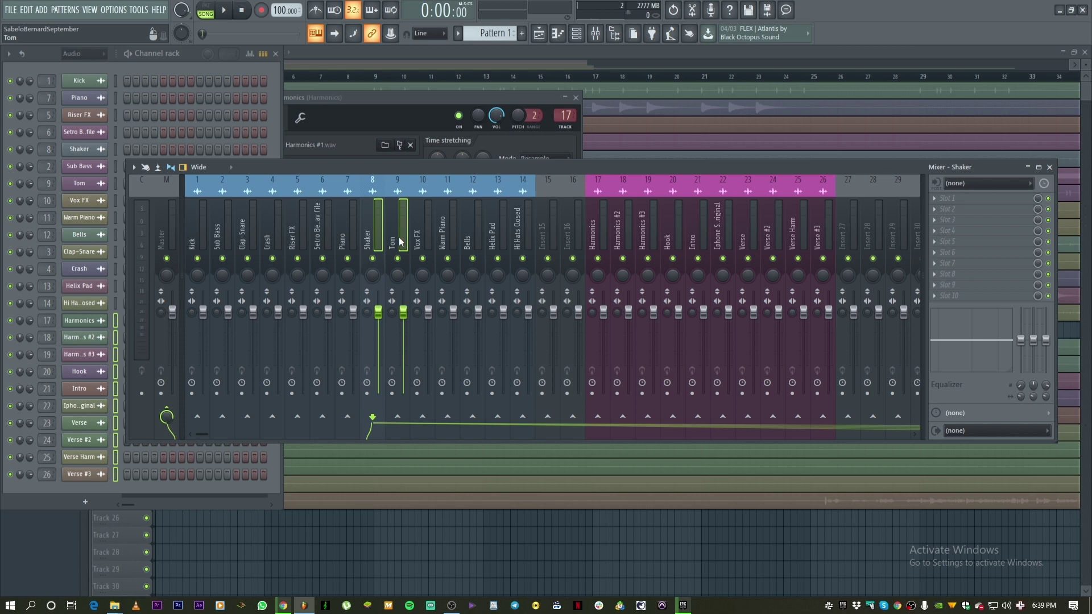
key(alt+Left)
Move the Hi Hats Closed mixer track to position 9, directly after Tom, and Piano to position 11, after Vox FX
click(501, 236)
click(527, 236)
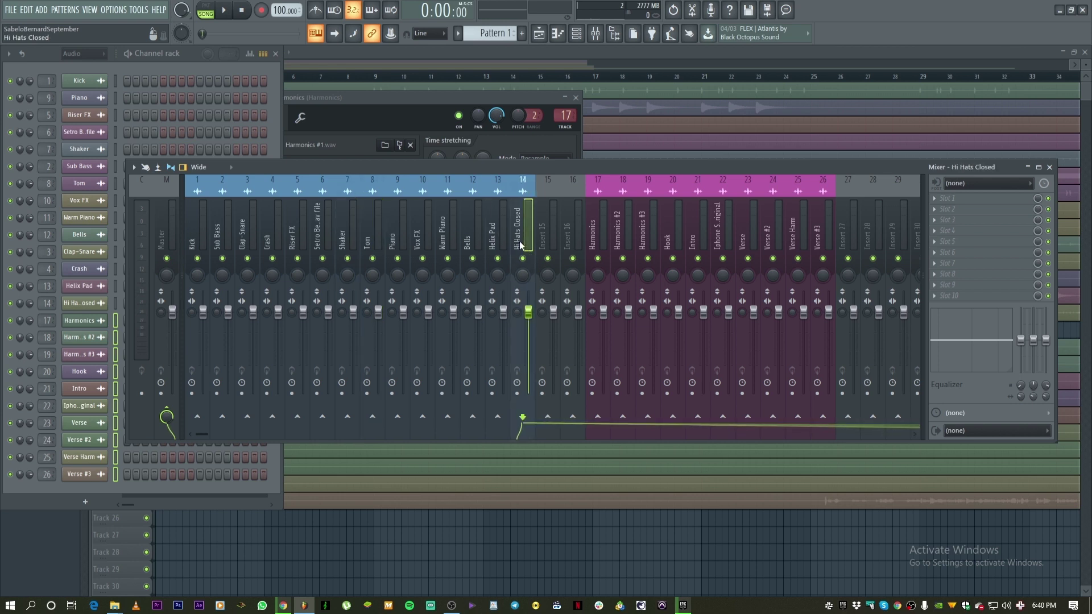
key(alt+Left)
key(alt+Left)
key(alt+Left)
key(alt+Left)
key(alt+Left)
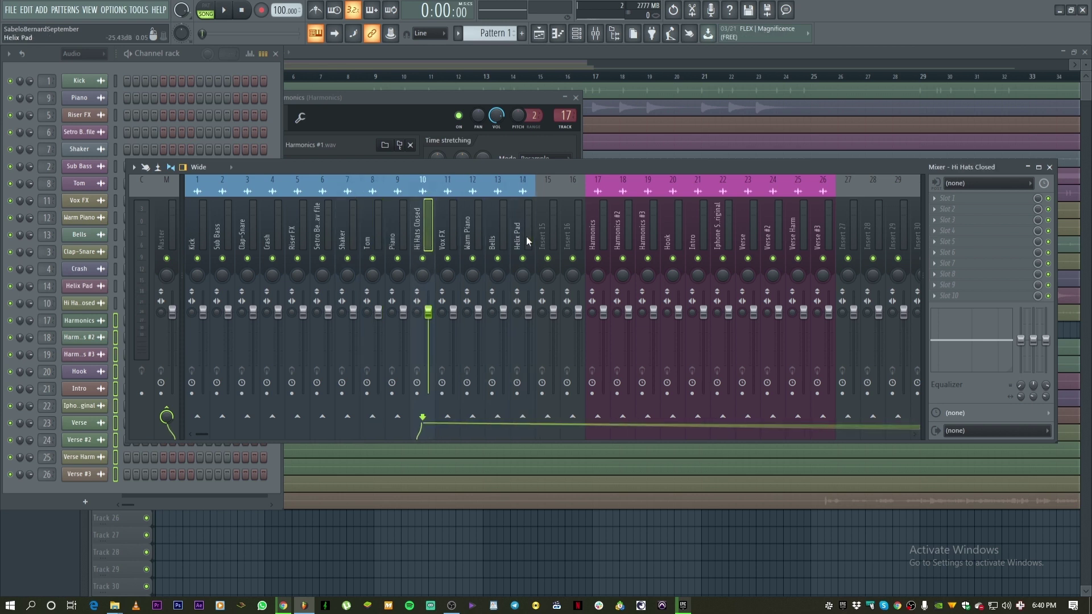
click(423, 246)
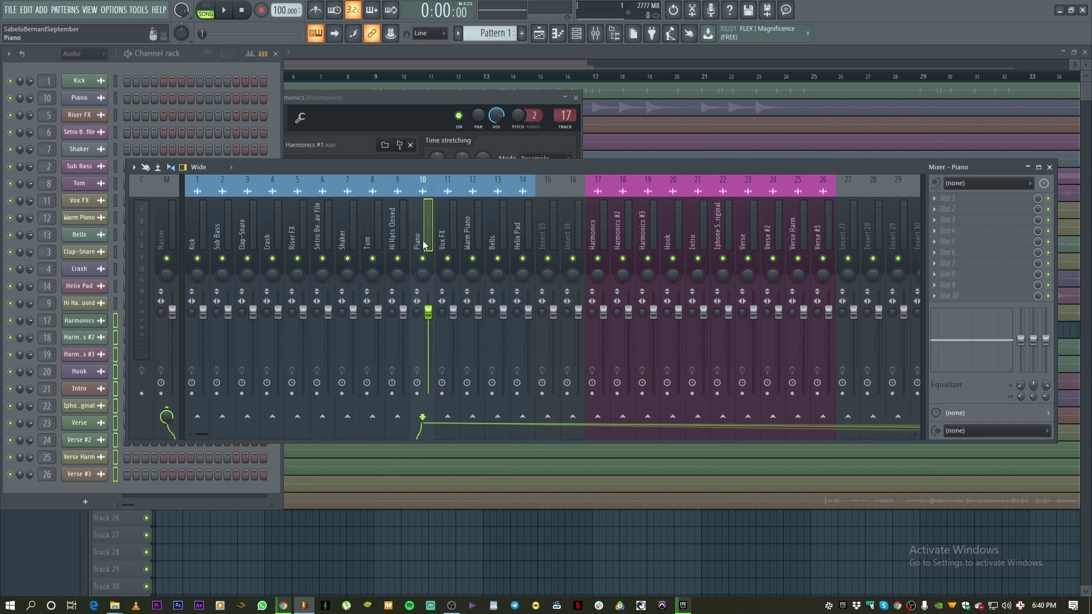
click(447, 250)
Color the Piano, Warm Piano, Bells and Helix Pad mixer tracks teal green as one group
click(582, 202)
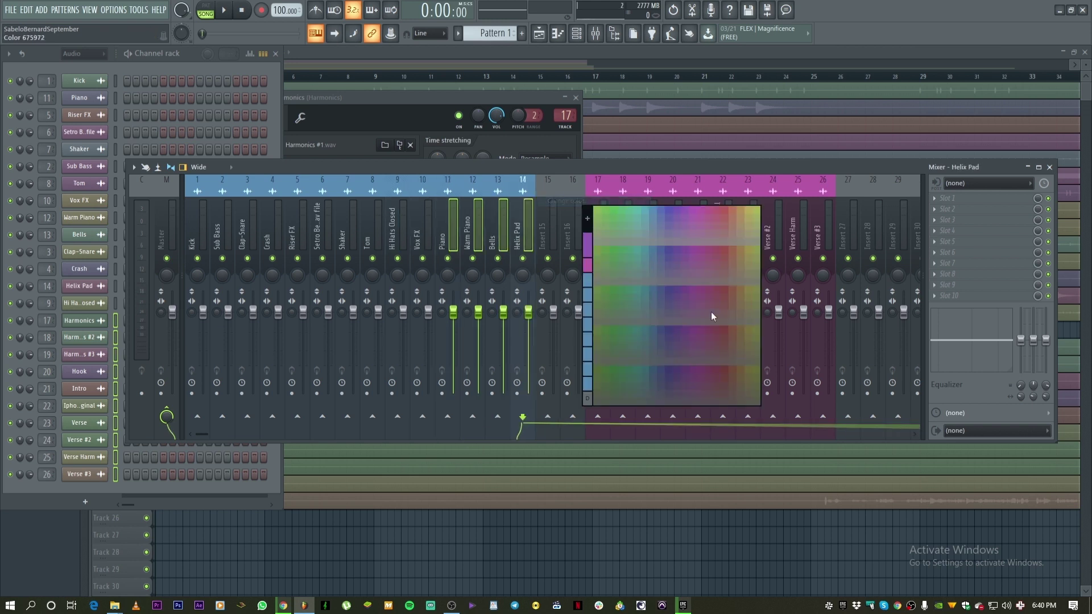
click(661, 210)
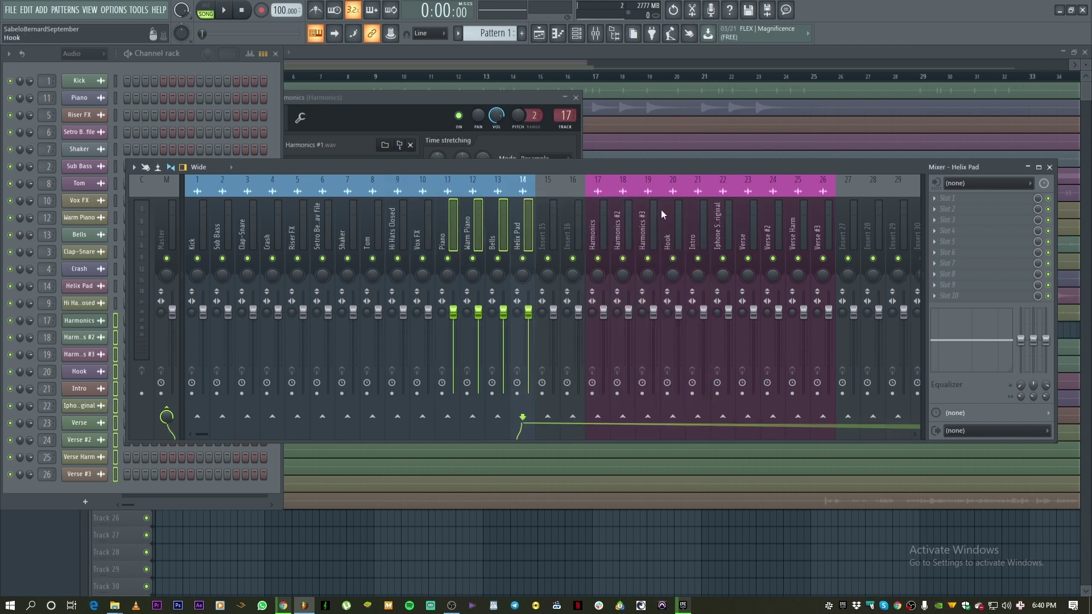
right_click(445, 225)
click(509, 205)
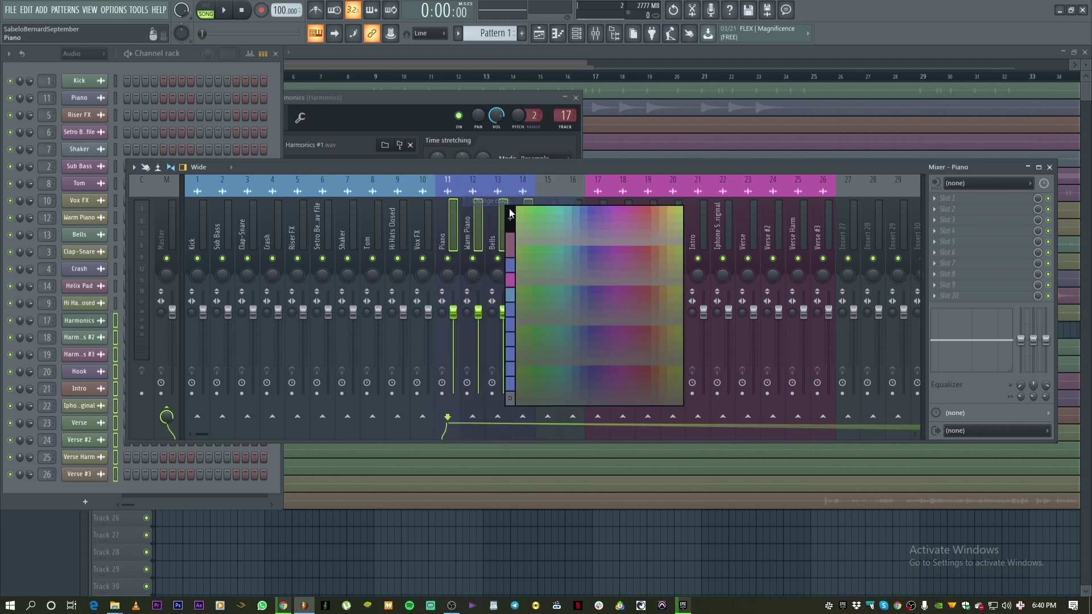
click(568, 210)
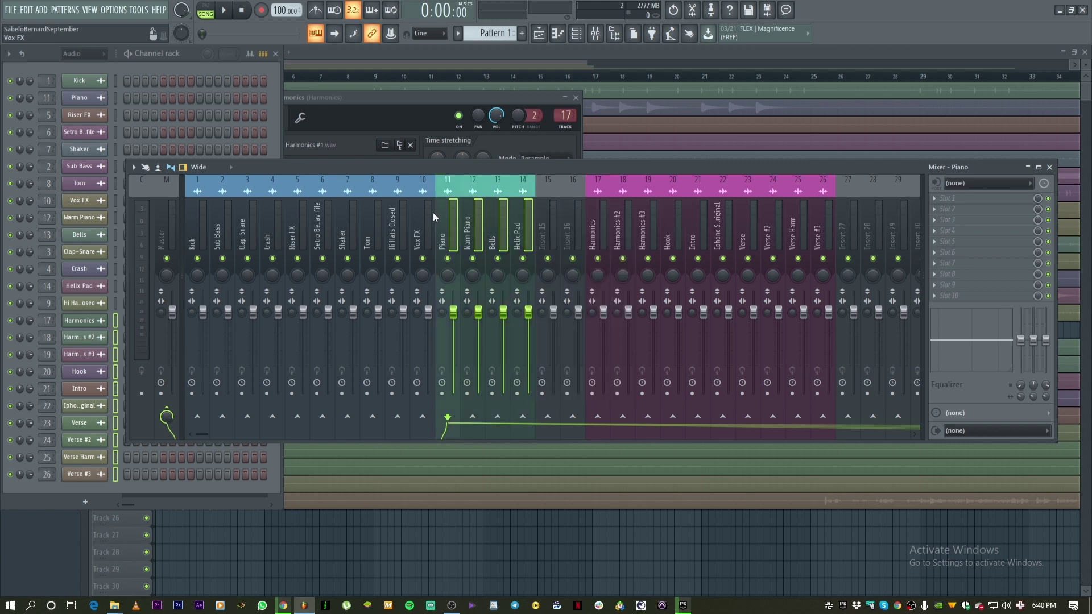
click(423, 241)
shift+click(376, 246)
drag(375, 246, 248, 245)
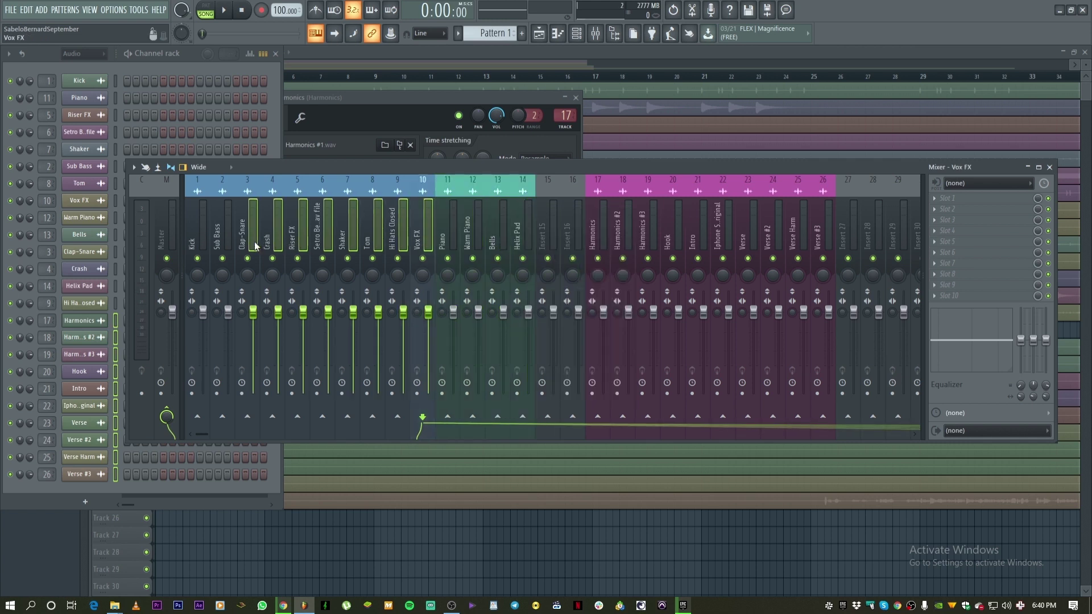
right_click(250, 245)
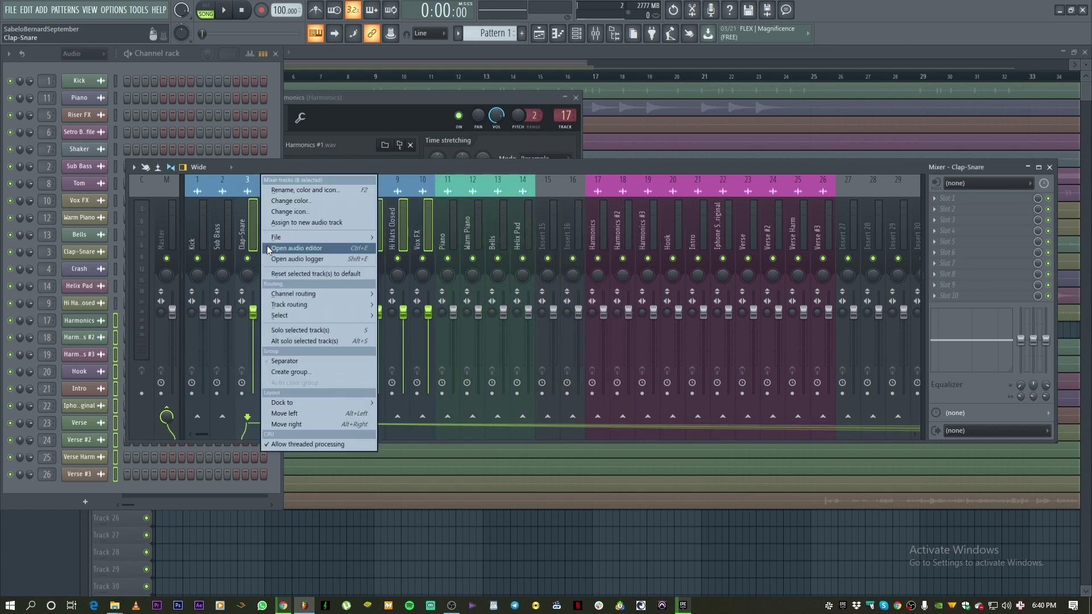
click(290, 201)
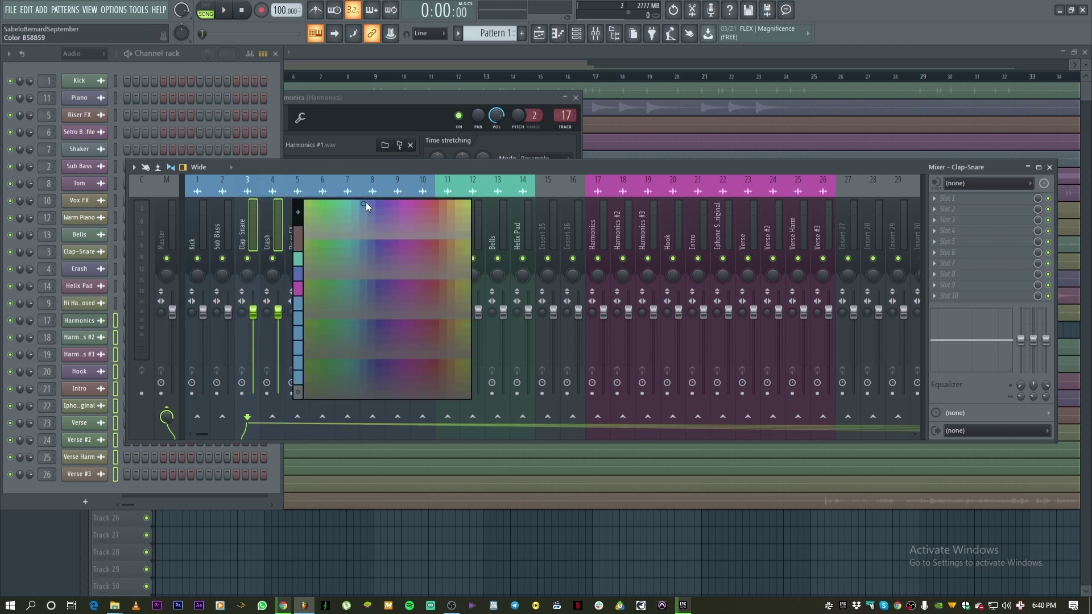
key(Escape)
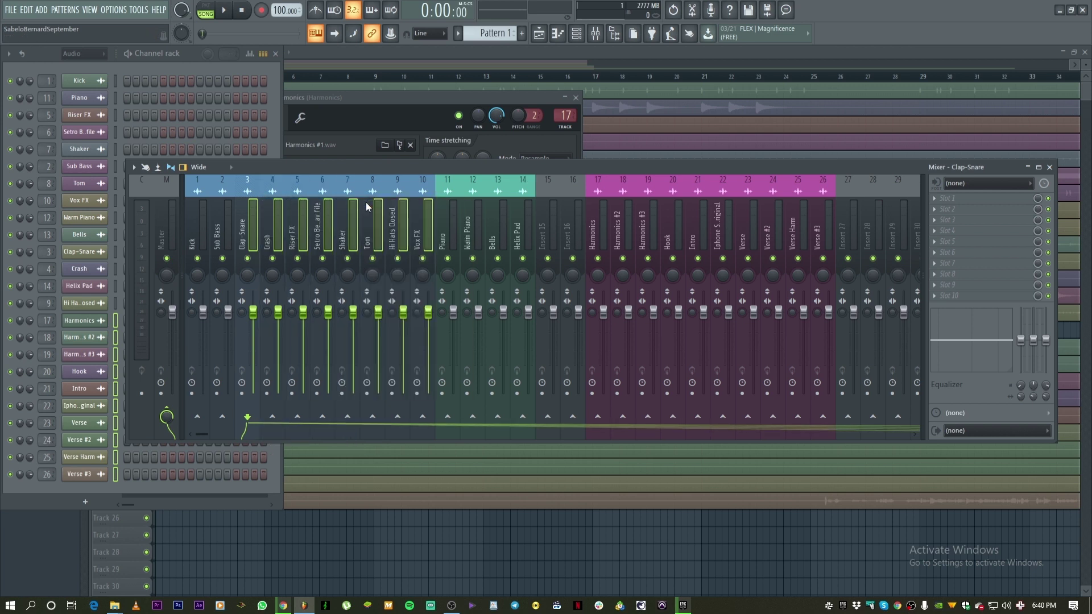
Select the Kick and Sub Bass mixer tracks together and color them violet-blue
click(228, 225)
ctrl+click(196, 237)
right_click(196, 237)
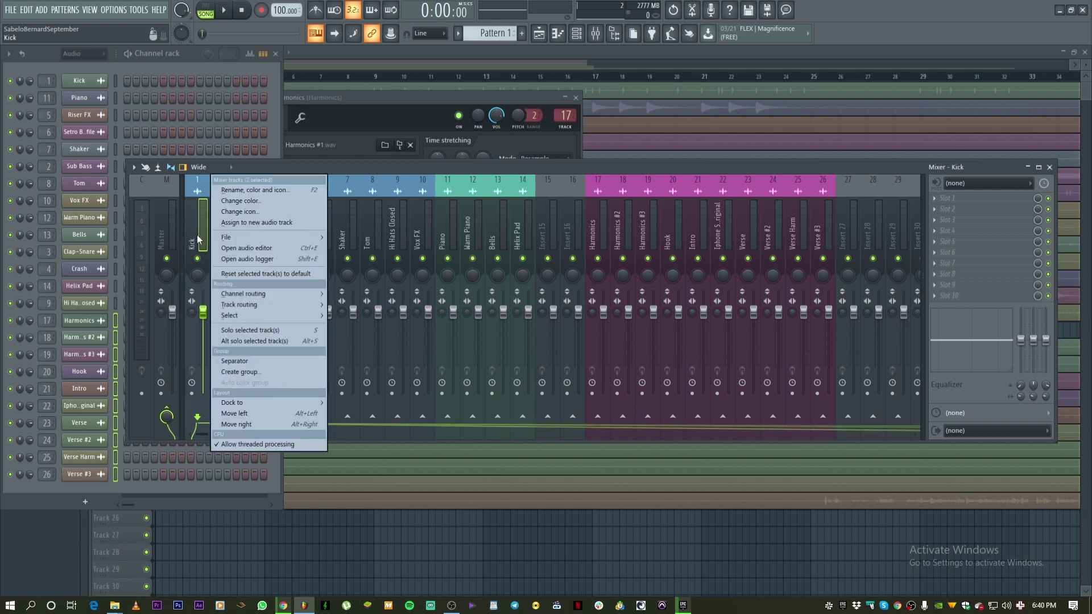
click(240, 201)
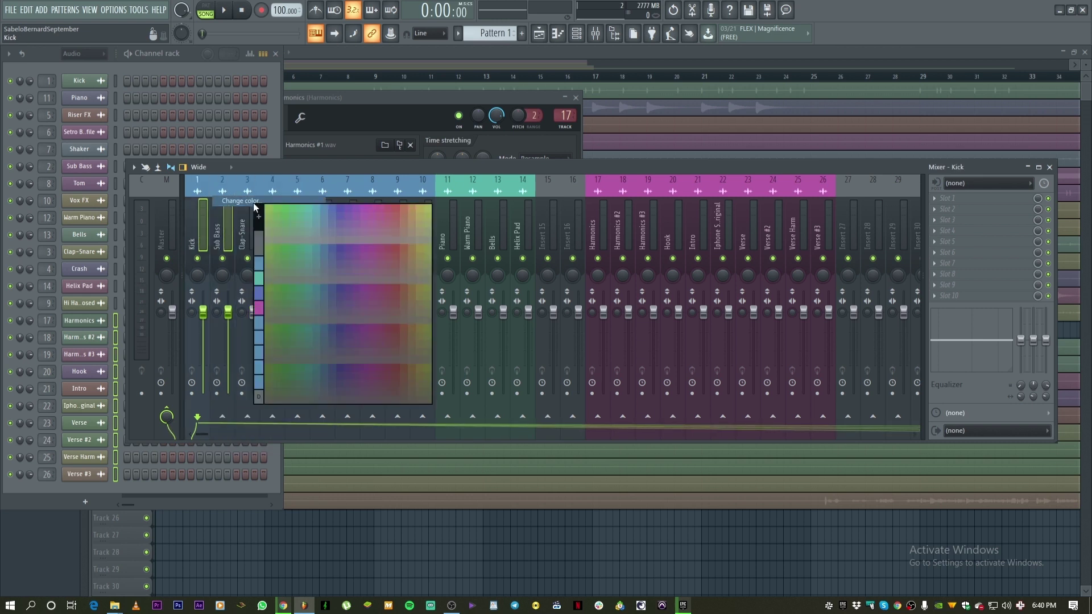
click(340, 210)
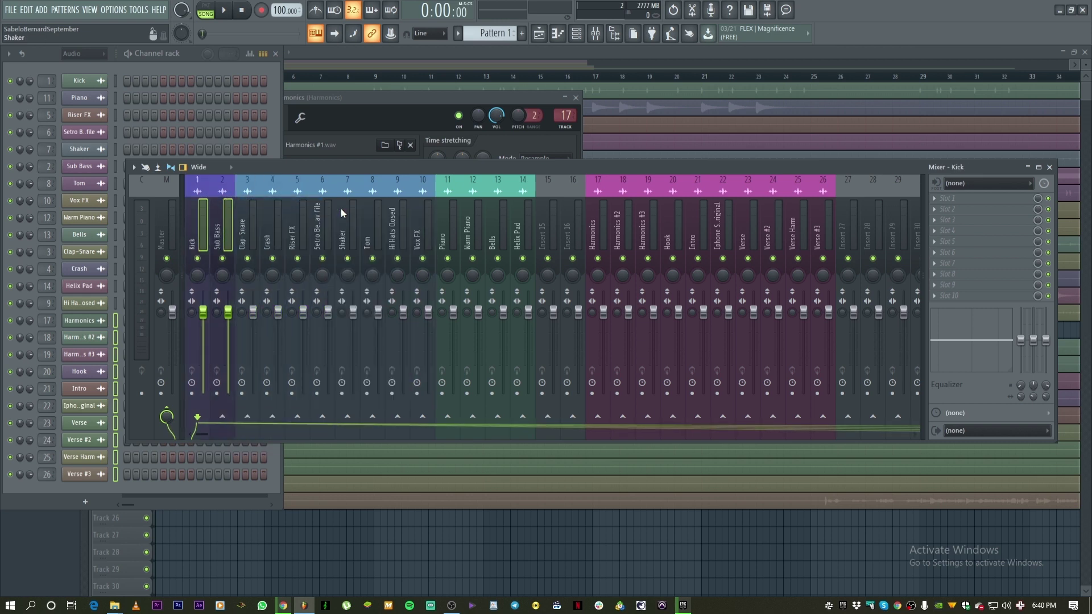
Move the Hook mixer track to position 17, at the start of the vocal tracks ahead of Harmonics
click(293, 228)
click(549, 228)
click(600, 228)
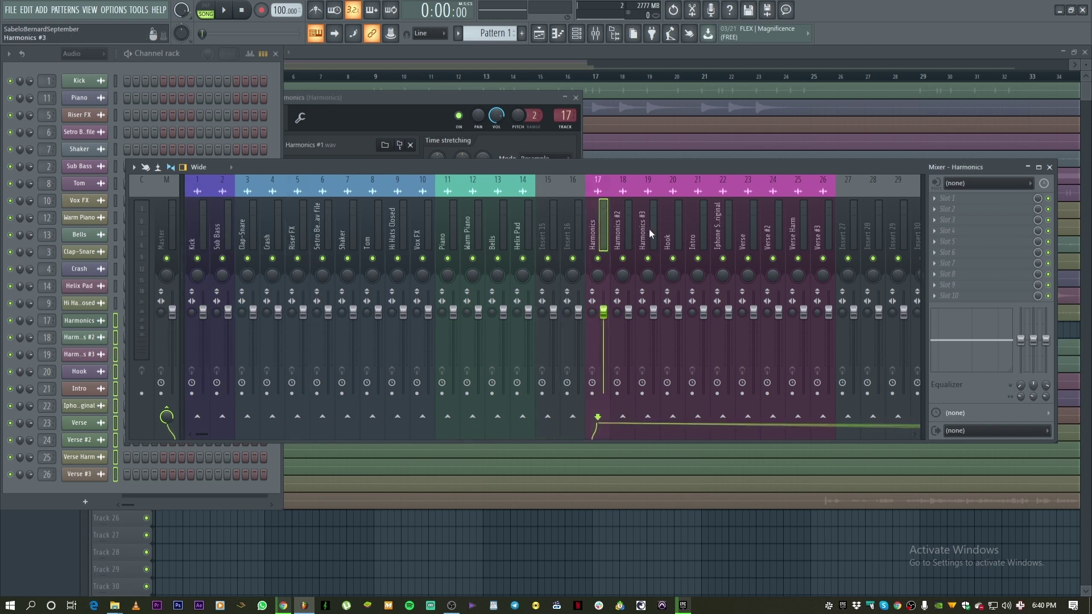
click(671, 243)
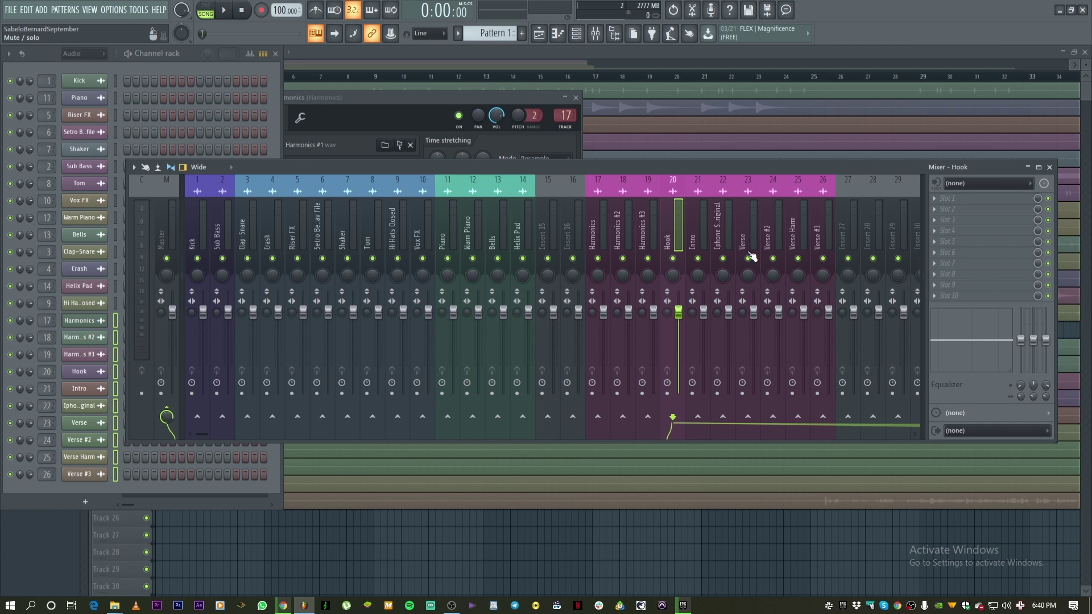
key(alt+Left)
key(alt+Left)
key(alt+Left)
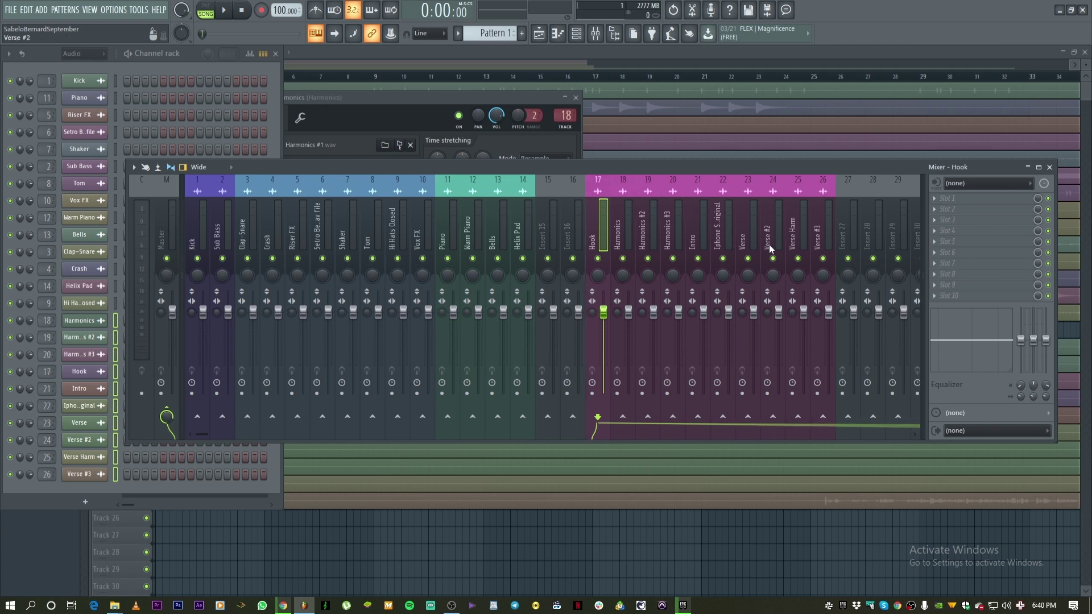
right_click(599, 238)
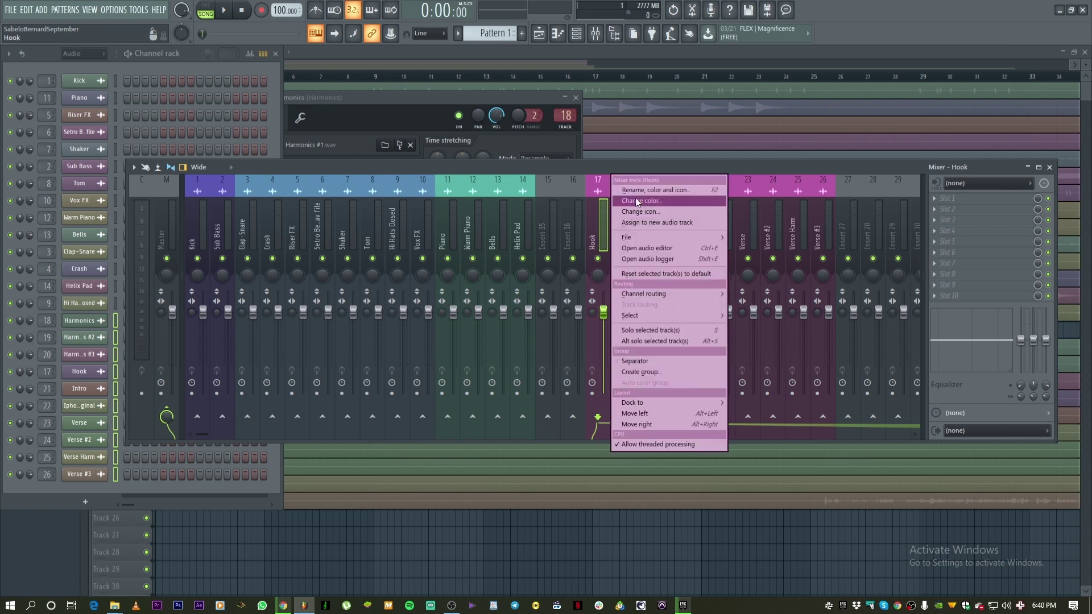
click(597, 215)
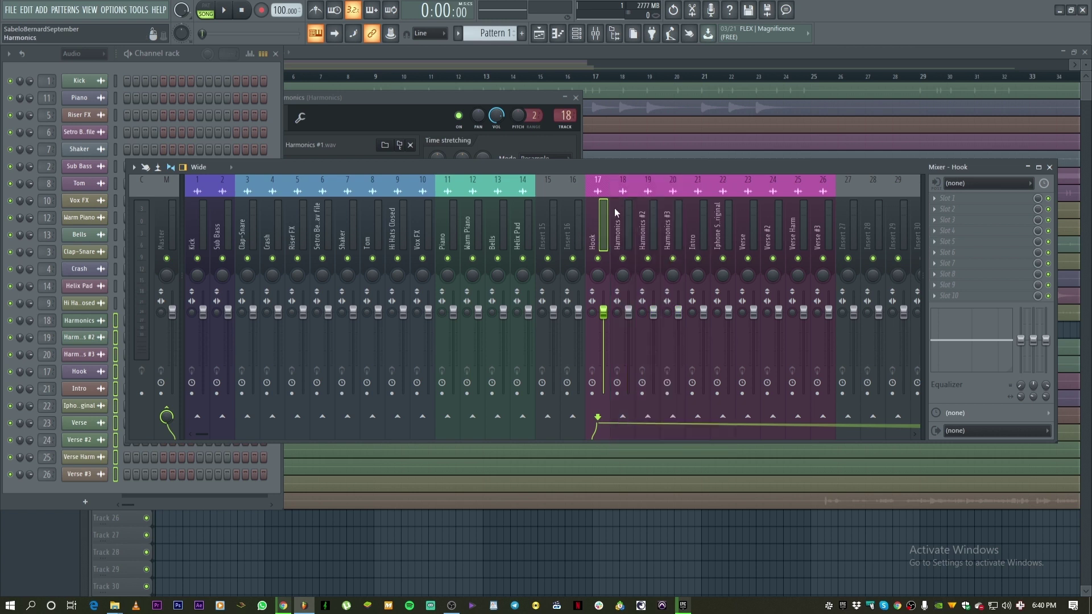
Move the Intro mixer track to position 17, directly ahead of Hook
click(676, 231)
click(700, 235)
key(alt+Left)
key(alt+Left)
key(alt+Left)
key(alt+Left)
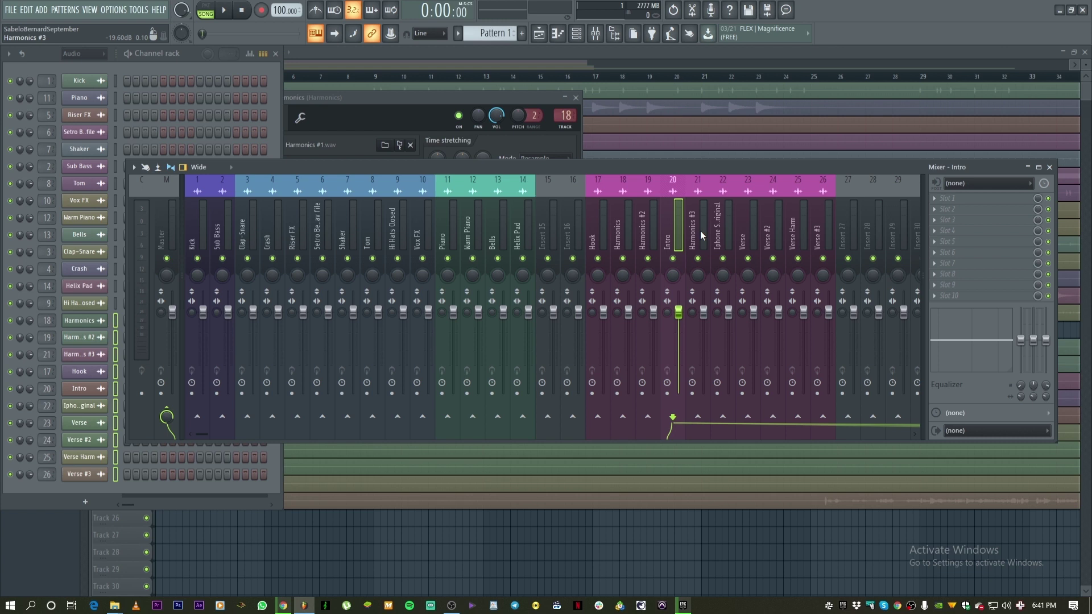
key(alt+Left)
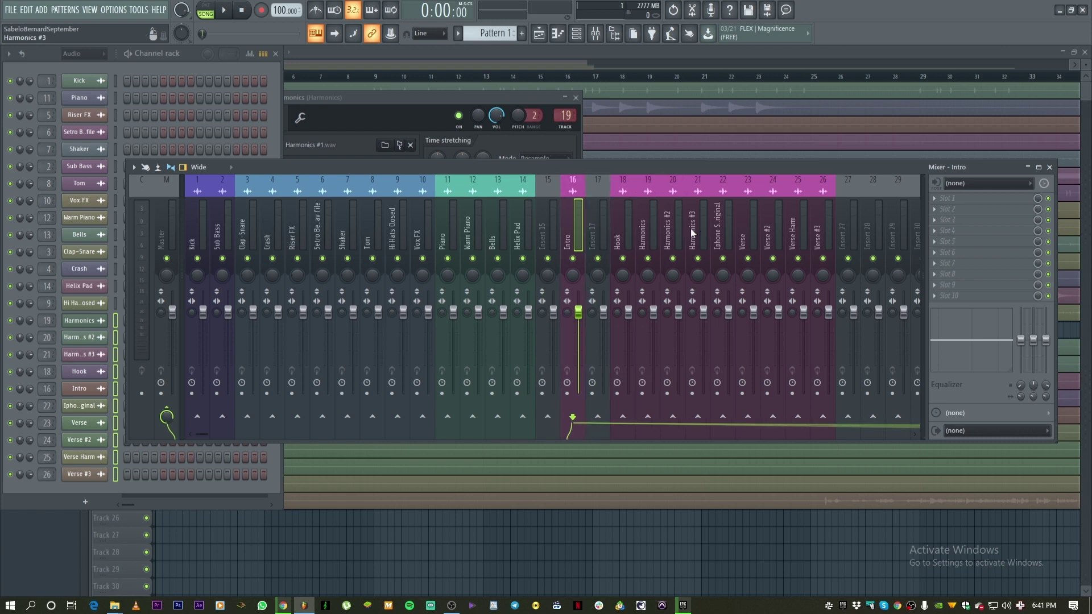
key(alt+Right)
Select the Verse, Verse #2, Verse Harm and Verse #3 mixer tracks and move them to positions 19 to 22, directly after Hook
click(754, 239)
click(779, 245)
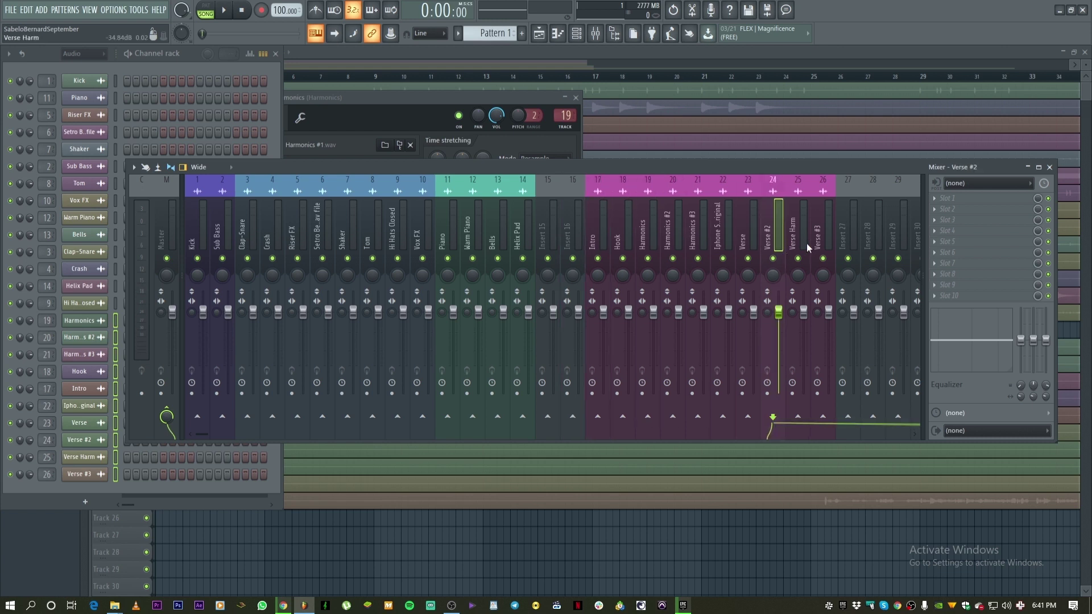
click(795, 245)
click(826, 246)
shift+click(779, 244)
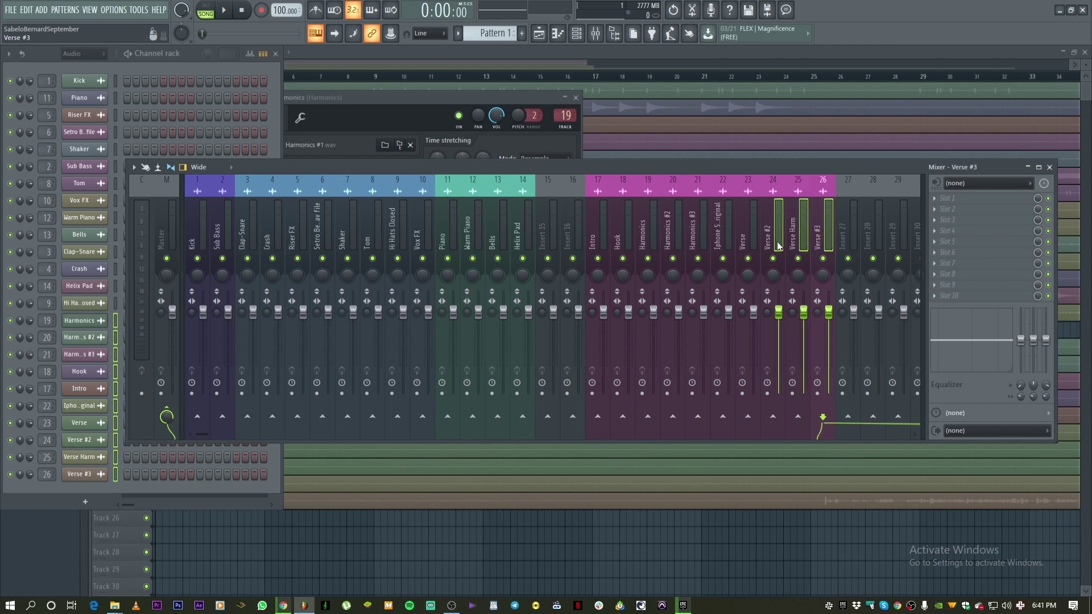
shift+click(753, 247)
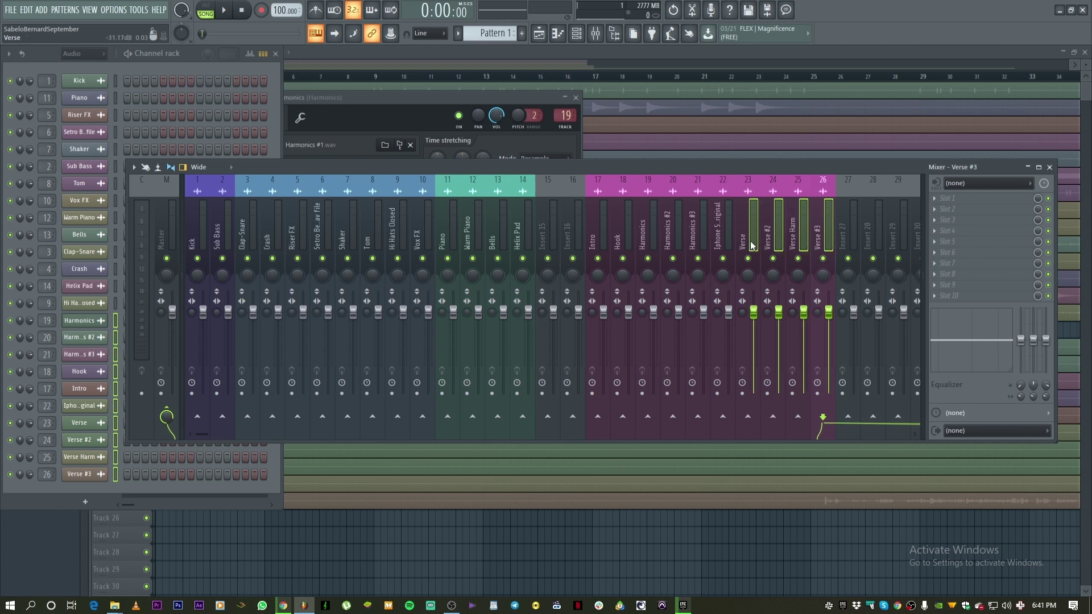
key(alt+Left)
key(alt+Left)
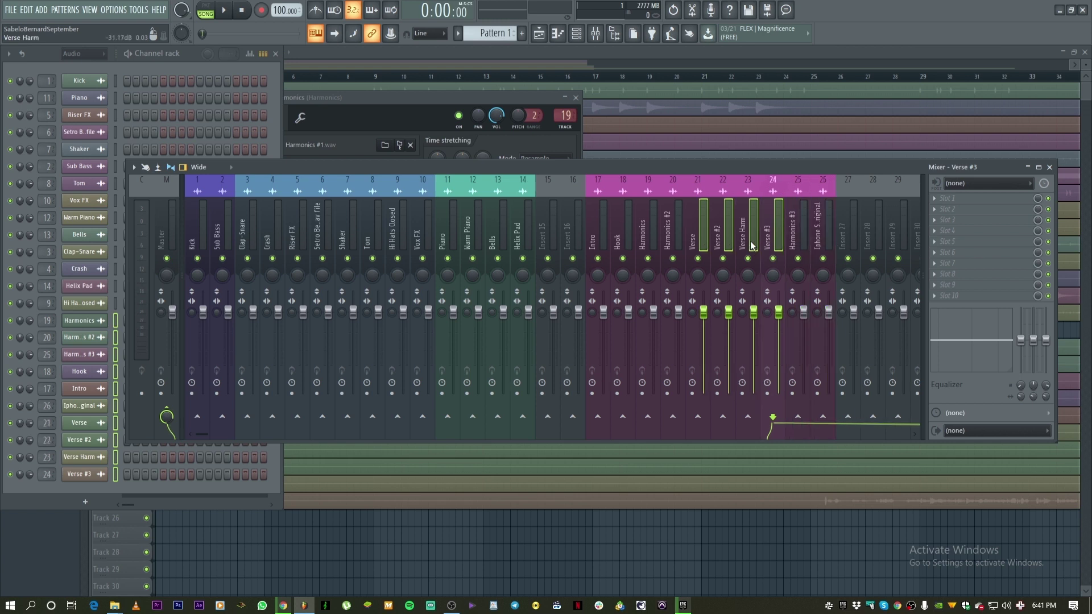
key(alt+Left)
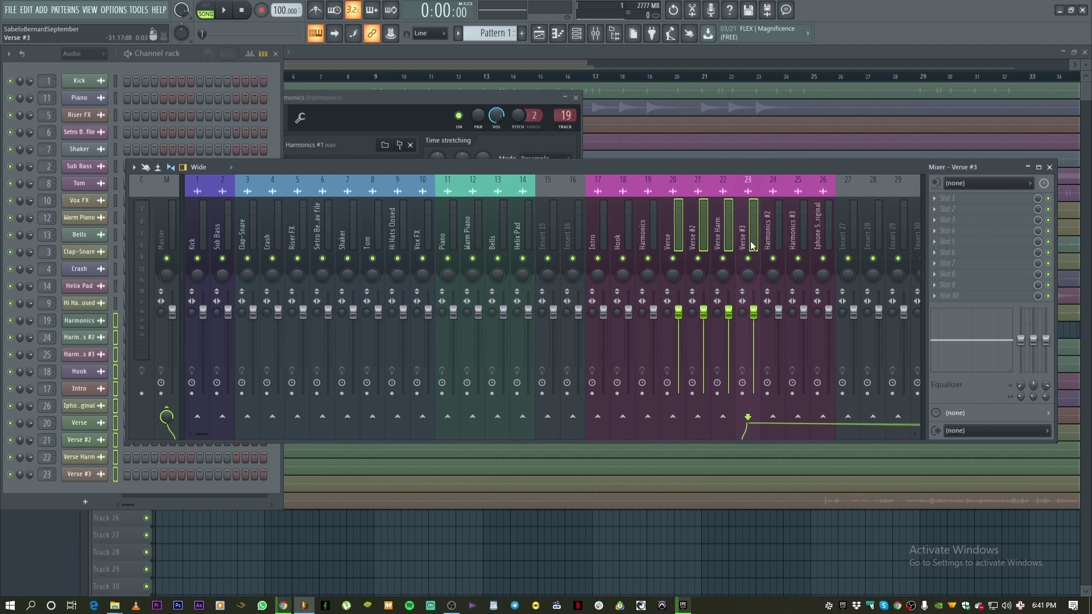
key(alt+Left)
Select the Harmonics, Harmonics #2 and Harmonics #3 mixer tracks together and color them red
click(785, 250)
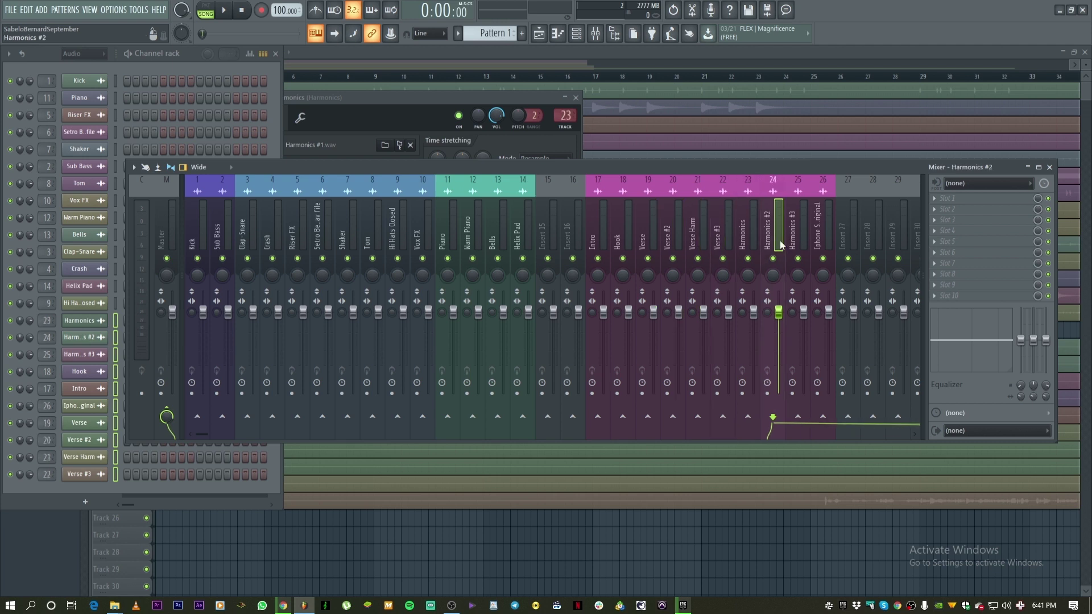
click(741, 248)
shift+click(793, 244)
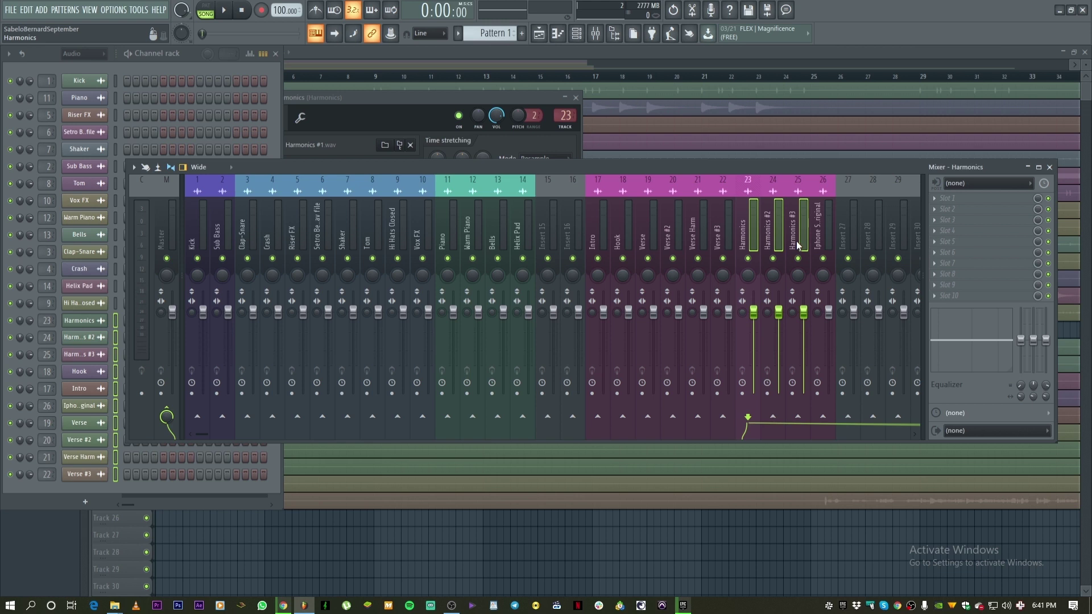
right_click(801, 247)
click(822, 206)
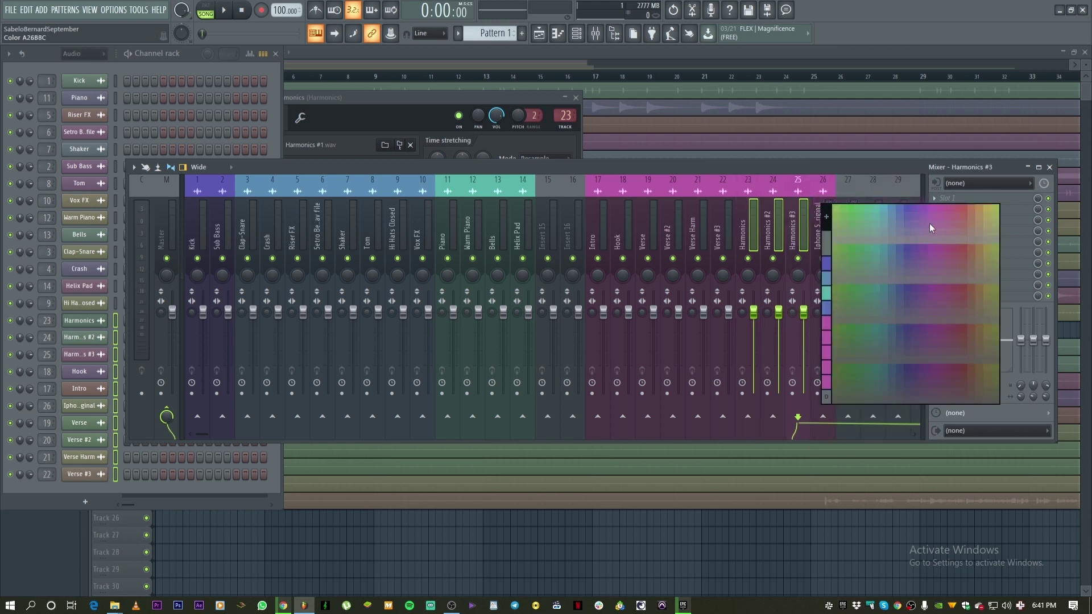
click(955, 207)
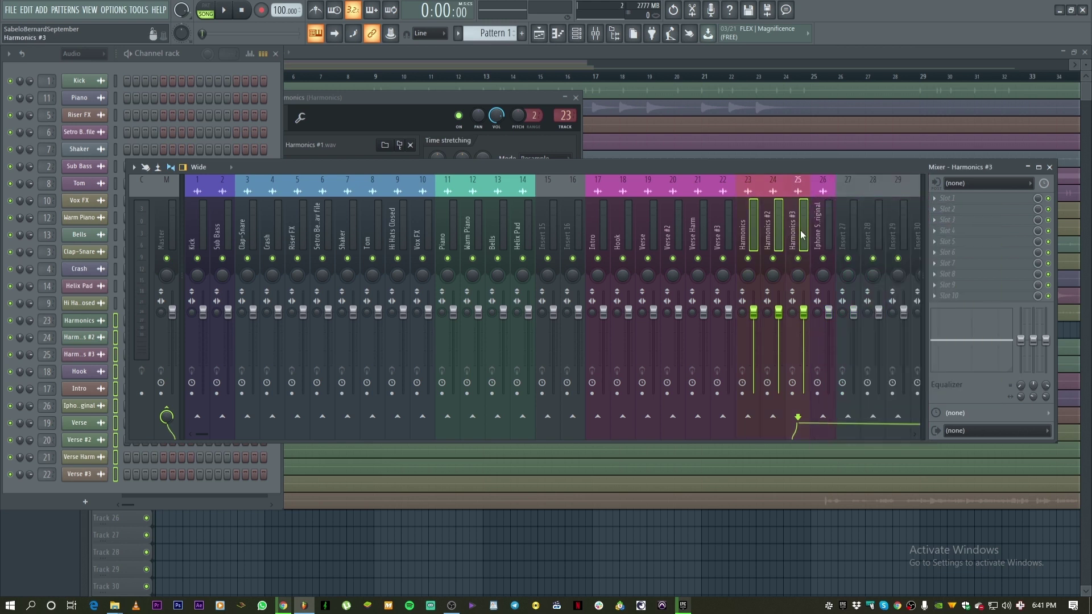
click(819, 232)
right_click(819, 232)
key(Escape)
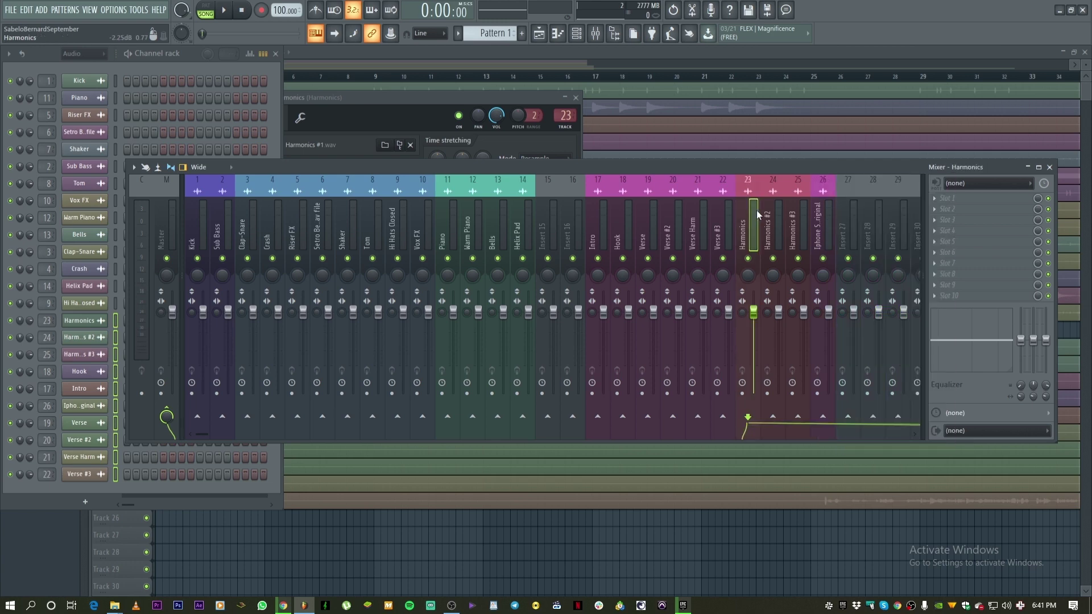
Bring the Playlist to the front so the full arrangement is in view
click(620, 54)
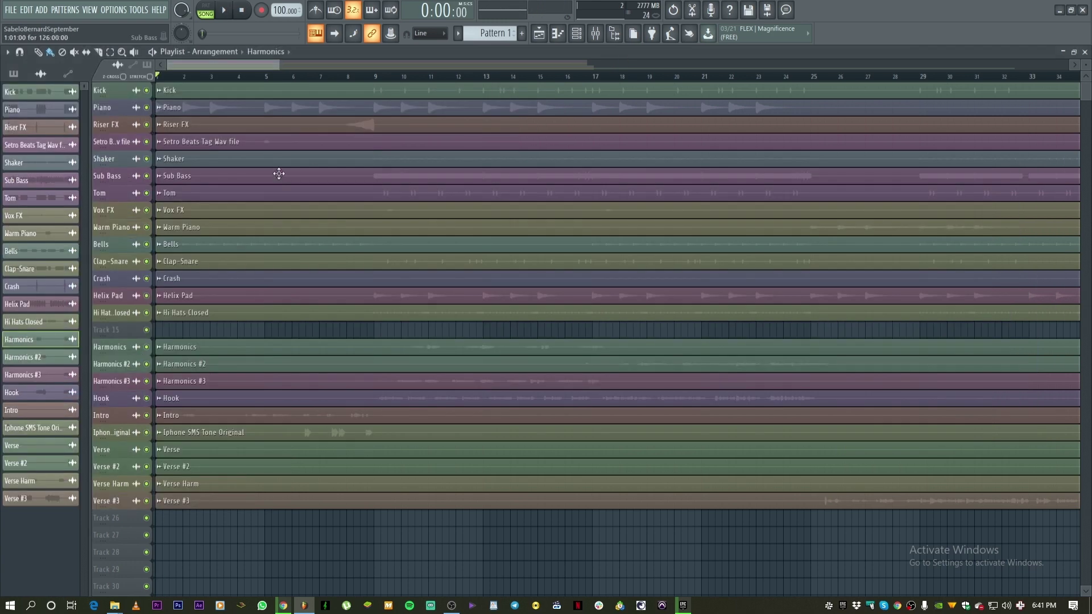
Play the song from bar 6 and solo the Iphone SMS Tone Original track in the mixer to hear it
click(296, 76)
key(space)
click(595, 33)
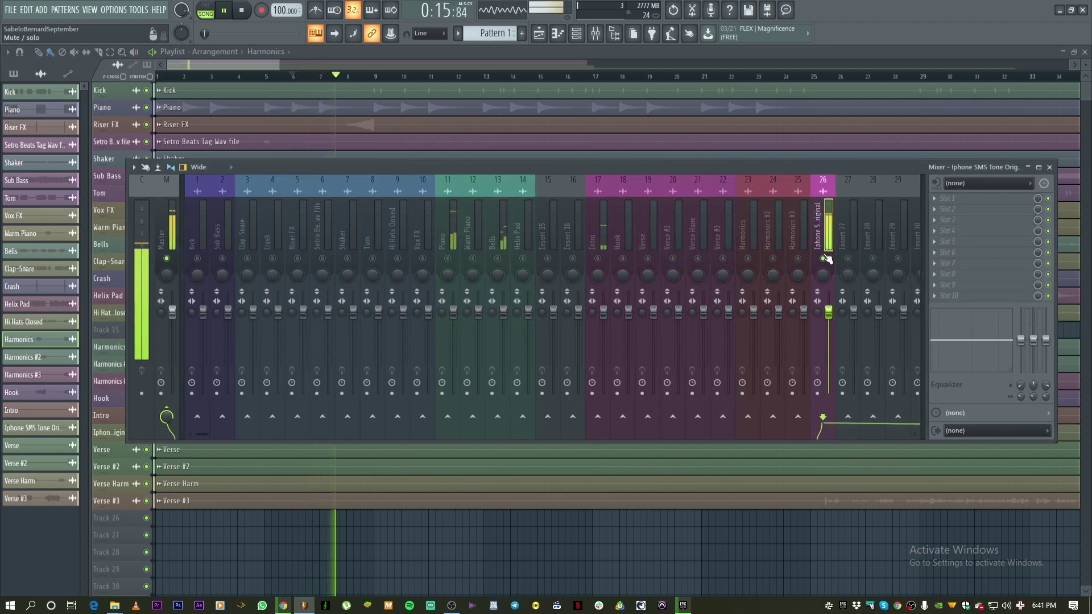
key(space)
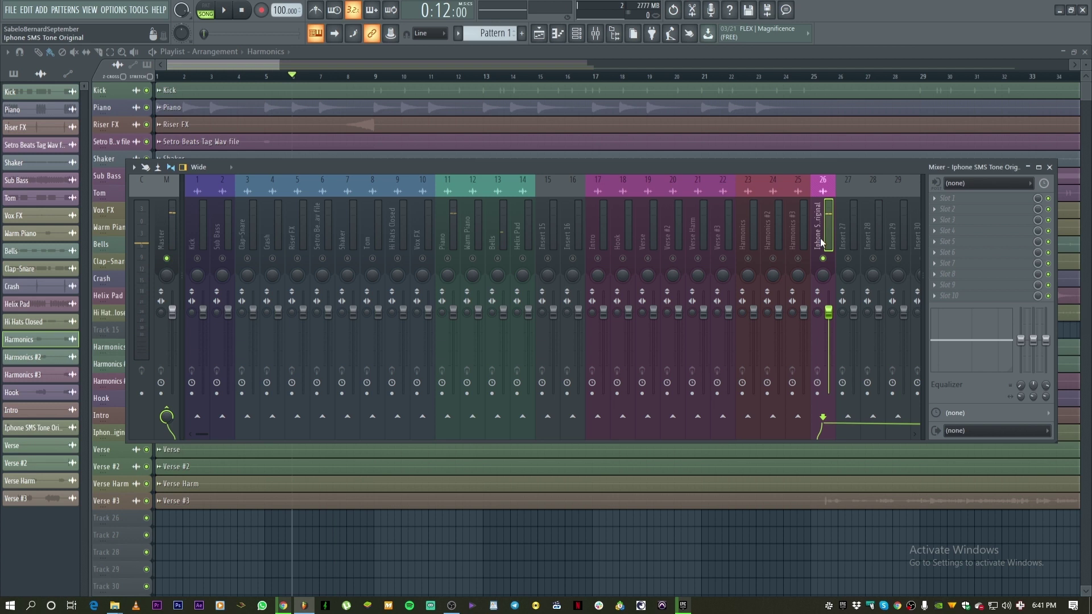
Move the Iphone SMS Tone Original mixer track to position 11, directly between Vox FX and Piano
key(alt+Left)
key(alt+Left)
key(alt+Left)
key(alt+Left)
key(alt+Left)
key(alt+Left)
key(alt+Left)
key(alt+Left)
key(alt+Left)
key(alt+Left)
key(alt+Left)
key(alt+Left)
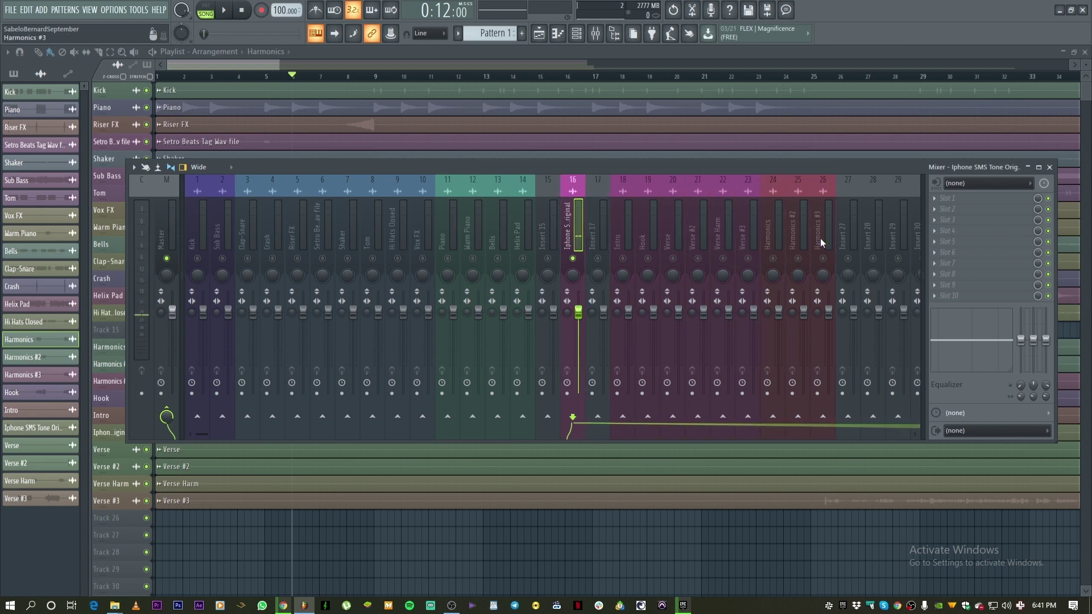
key(alt+Left)
key(alt+Left)
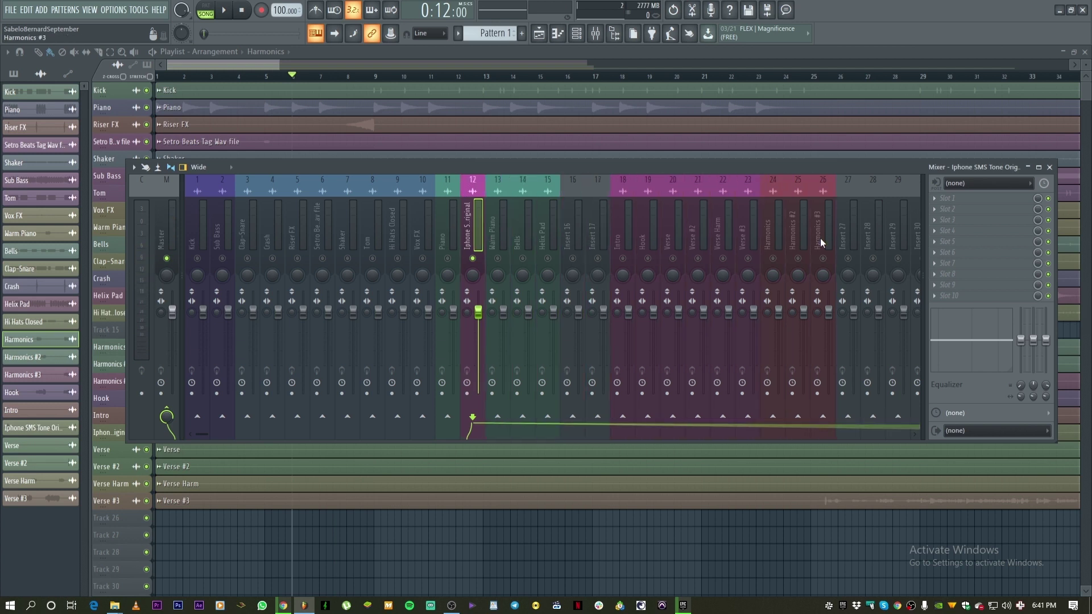
key(alt+Left)
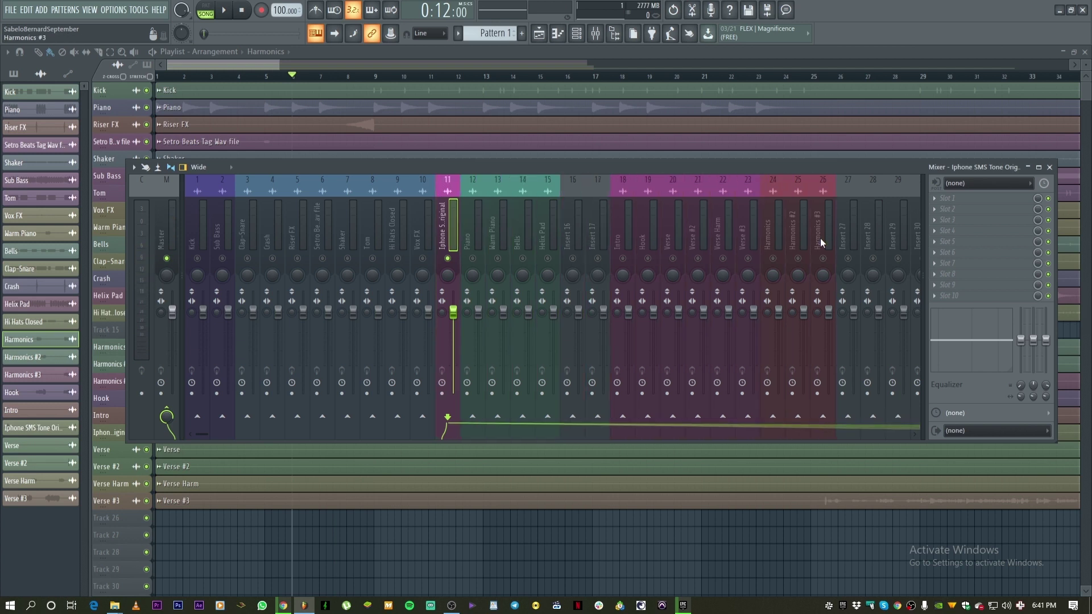
Color the Iphone SMS Tone Original mixer track light blue like the neighbouring Vox FX track
click(430, 226)
right_click(439, 224)
click(472, 197)
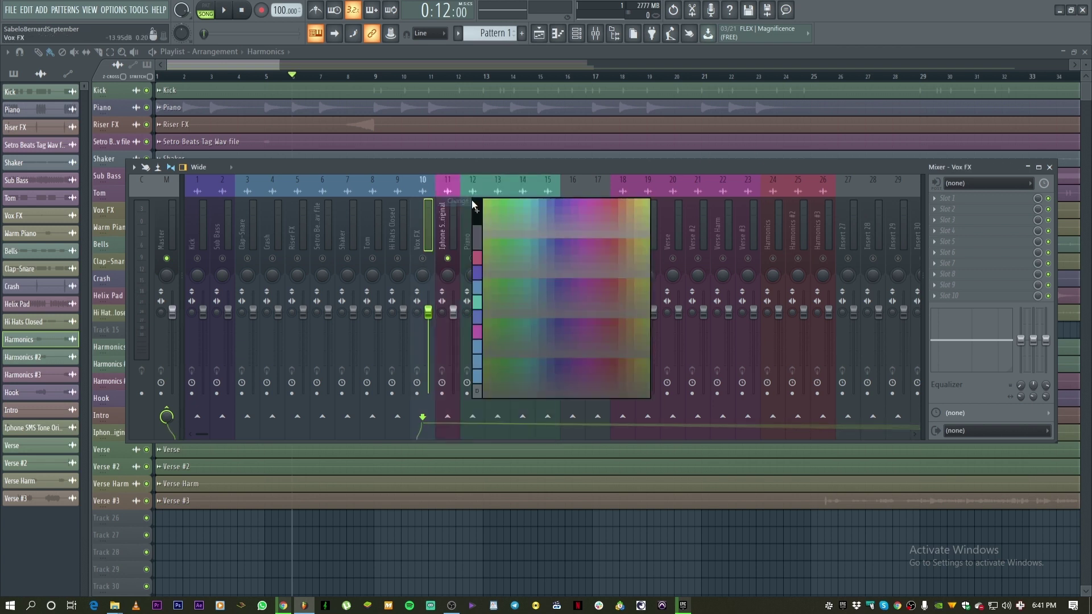
click(478, 347)
right_click(445, 230)
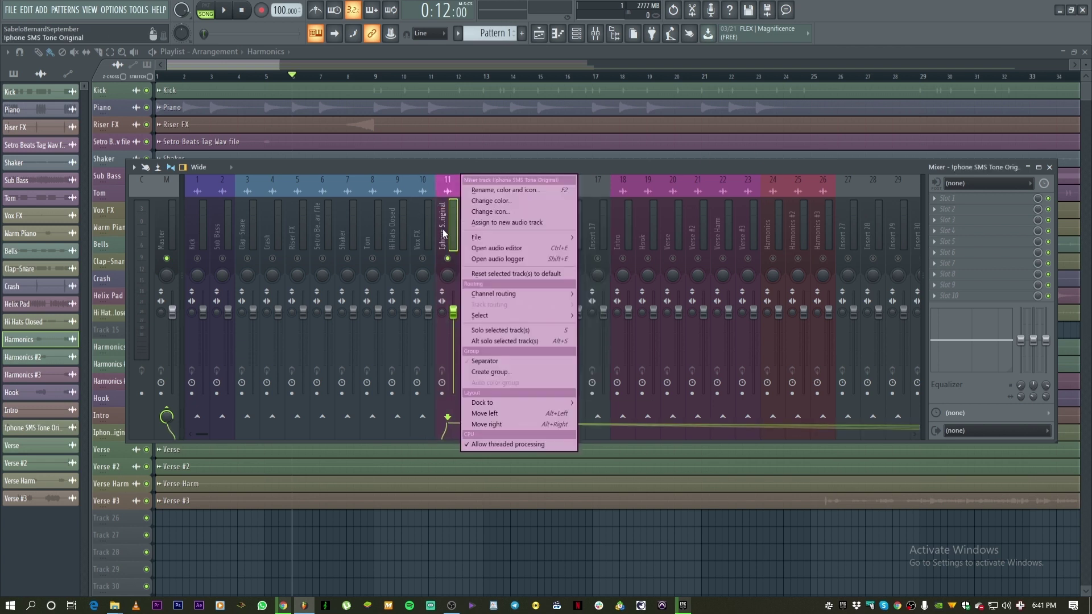
click(503, 200)
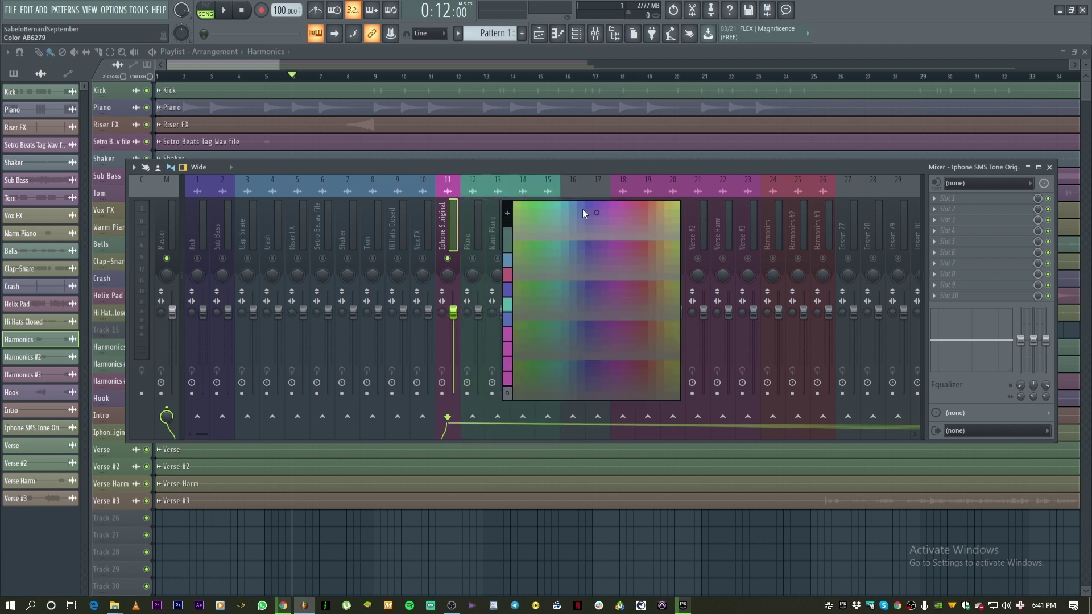
click(569, 203)
click(400, 218)
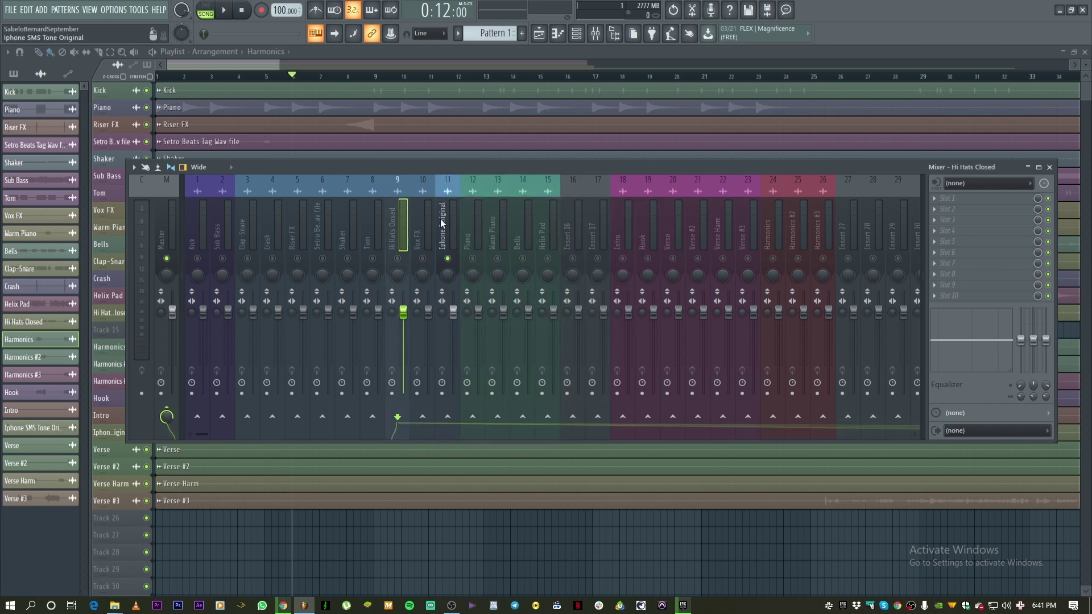
Try another blue shade on the Iphone SMS Tone Original mixer track
right_click(458, 177)
click(498, 201)
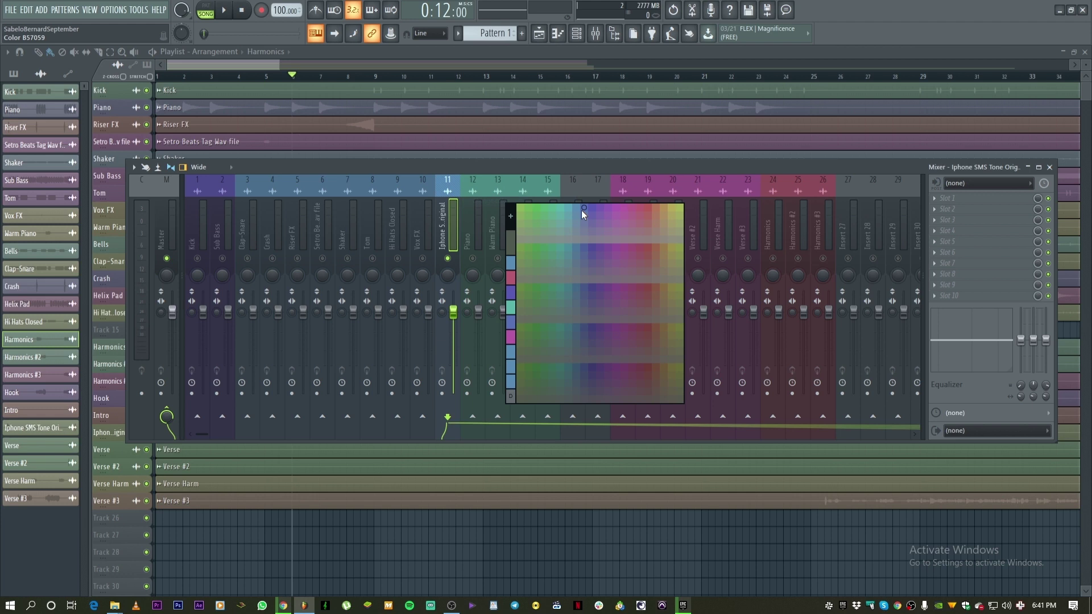
click(569, 207)
click(401, 222)
Recolor the Iphone SMS Tone Original mixer track violet-blue to set it apart from the light blue tracks
click(442, 227)
right_click(460, 177)
click(520, 198)
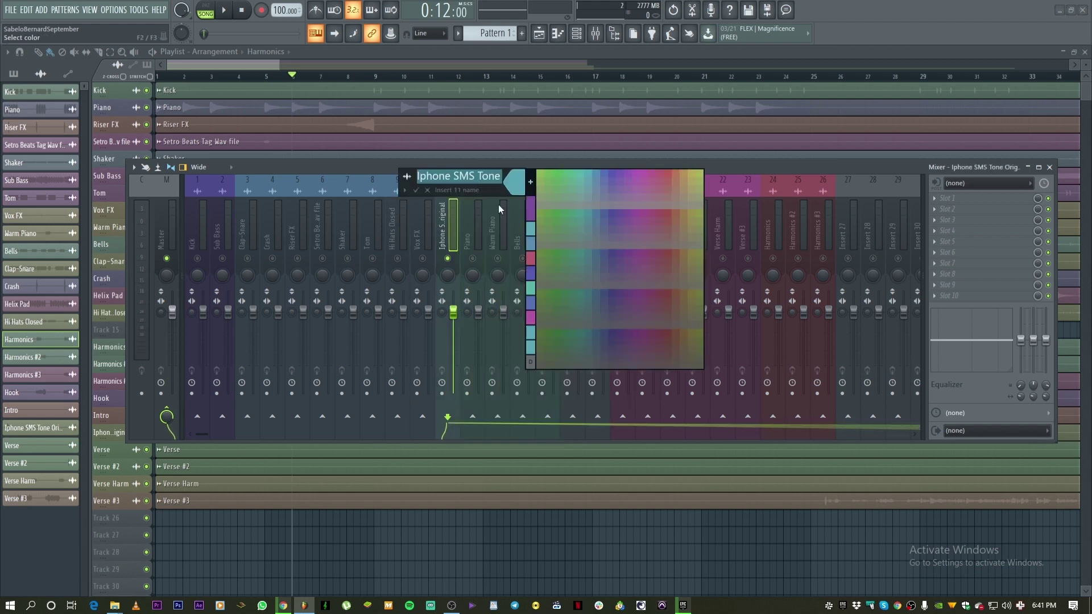
click(605, 173)
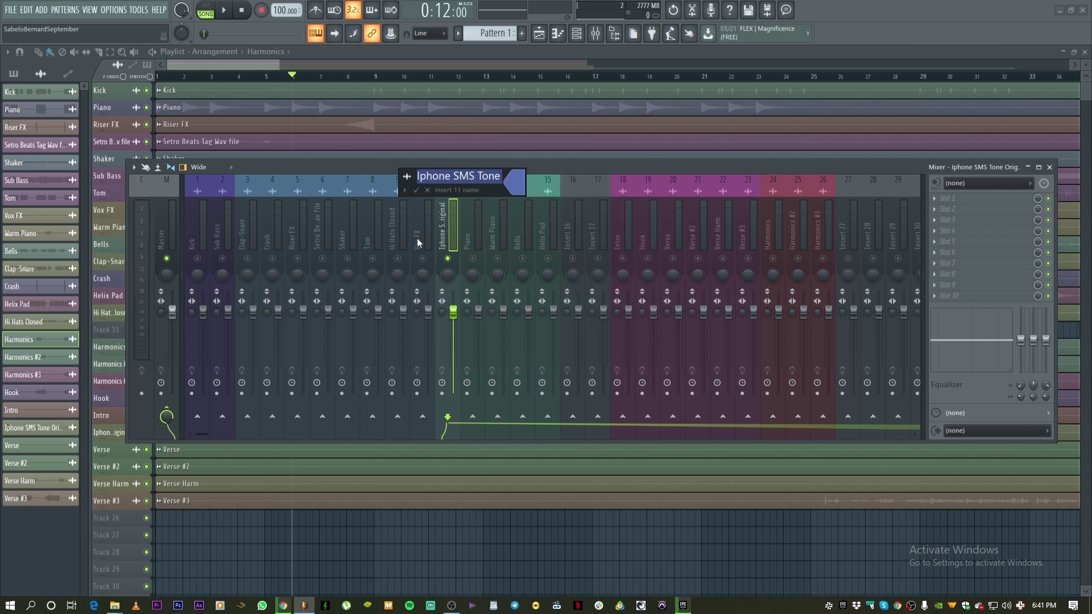
key(Return)
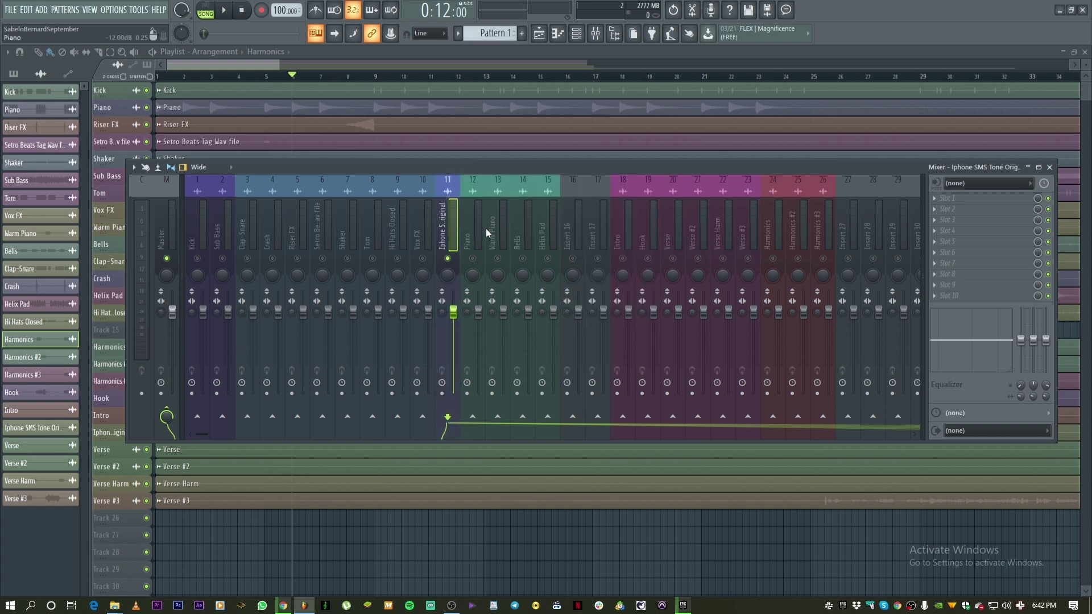
right_click(434, 225)
key(Escape)
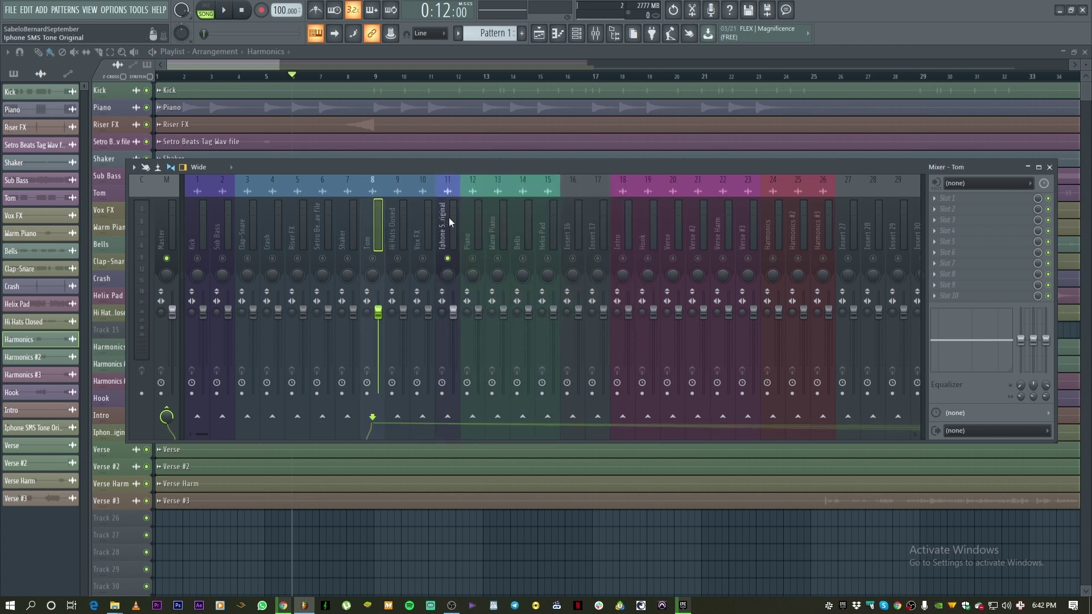
Turn off the solo on the Iphone SMS Tone Original track so all mixer tracks are active
click(723, 227)
click(547, 227)
click(797, 228)
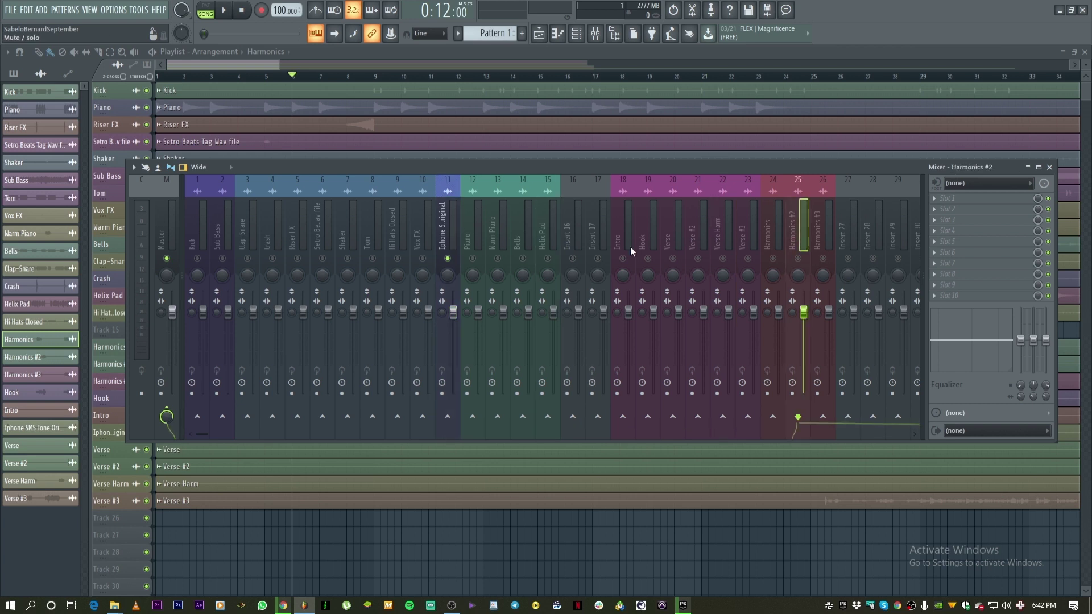
right_click(448, 258)
right_click(448, 258)
right_click(448, 259)
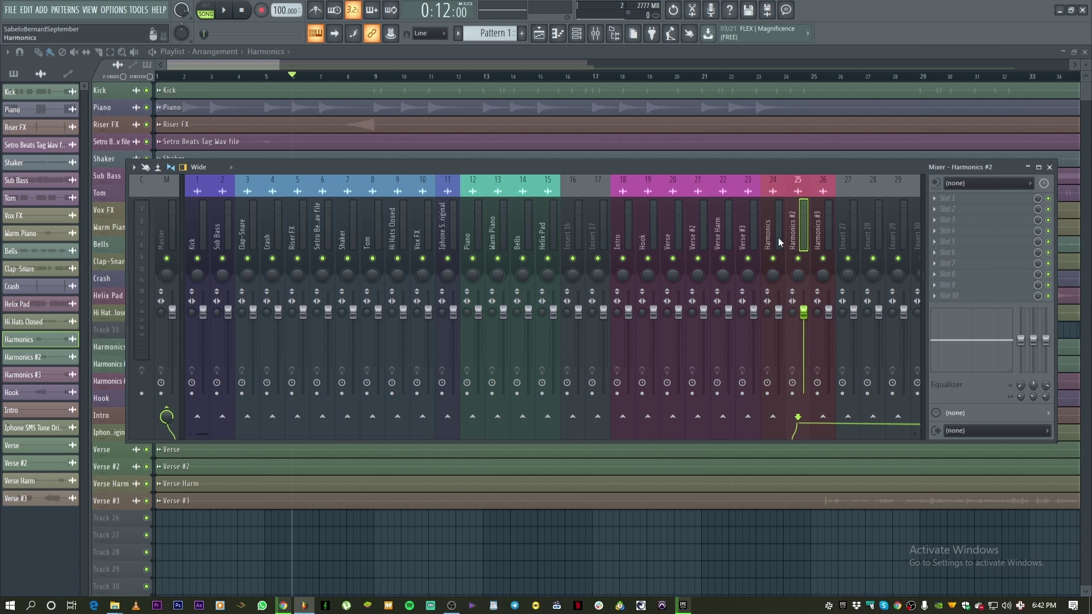
Move the Verse Harm mixer track to position 23, directly before Harmonics, and color it red like the harmonics group
click(724, 225)
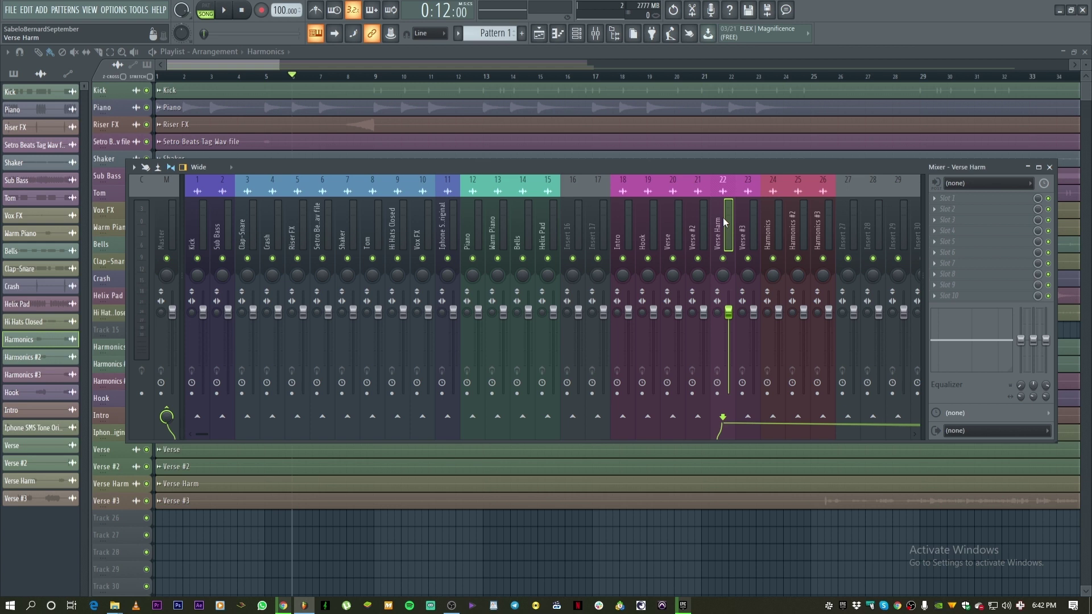
key(alt+Right)
right_click(746, 231)
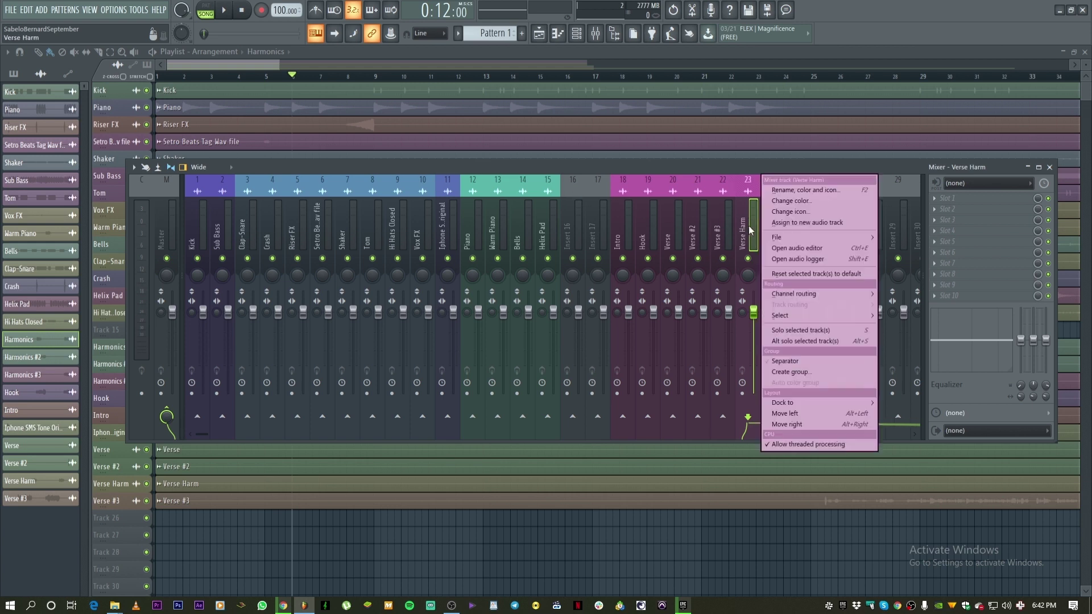
click(795, 206)
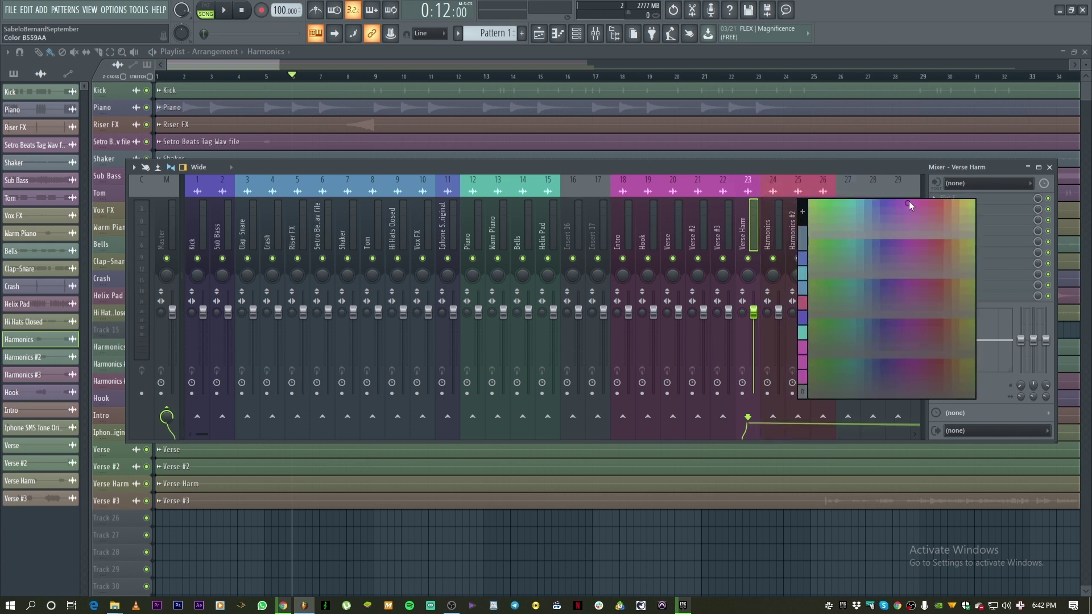
click(930, 200)
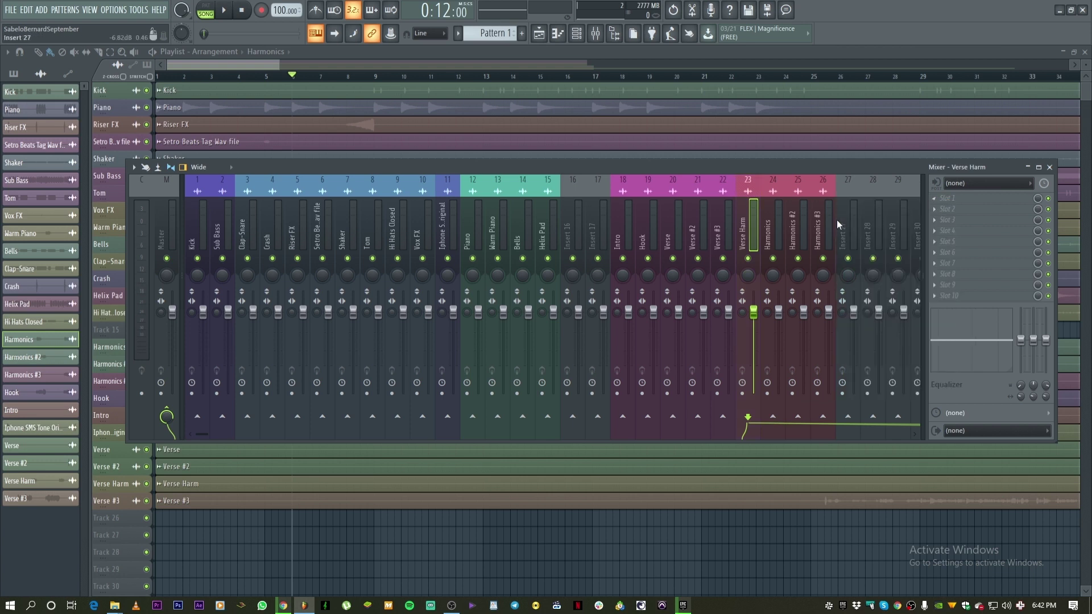
Step through the mixer tracks in both directions to review their order and color groups
click(767, 227)
key(Left)
key(Left)
key(Left)
key(Left)
key(Left)
key(Left)
key(Left)
key(Left)
key(Left)
key(Left)
key(Left)
key(Left)
key(Left)
key(Left)
key(Left)
key(Left)
key(Left)
key(Left)
key(Left)
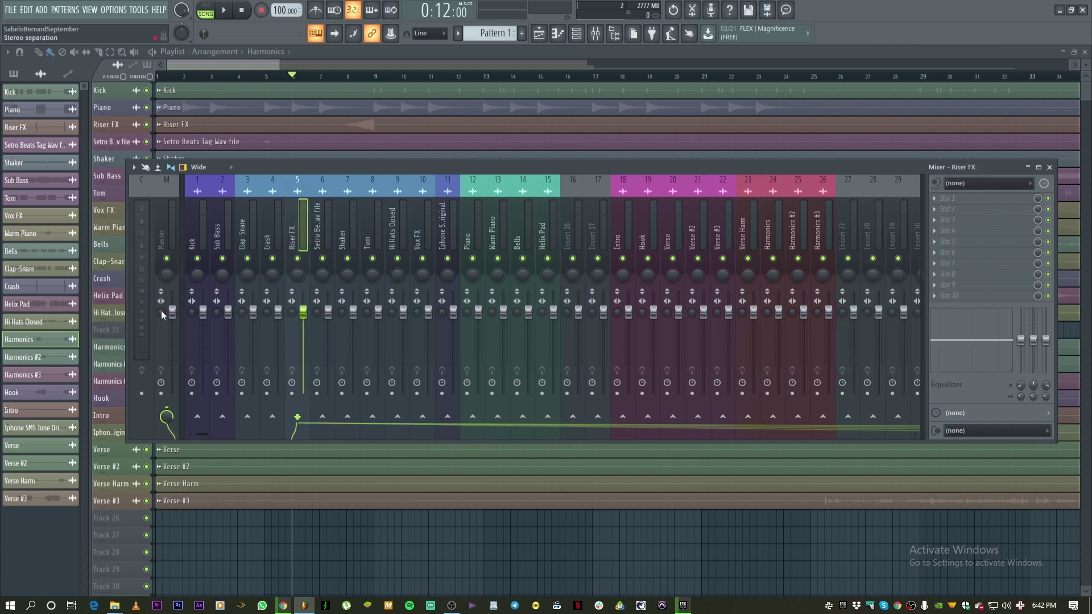
click(168, 242)
click(222, 236)
click(446, 234)
click(272, 244)
key(Right)
key(Right)
key(Right)
key(Right)
key(Right)
key(Right)
key(Right)
key(Right)
key(Right)
key(Right)
key(Right)
key(Right)
key(Right)
key(Right)
key(Right)
key(Right)
key(Right)
key(Right)
key(Right)
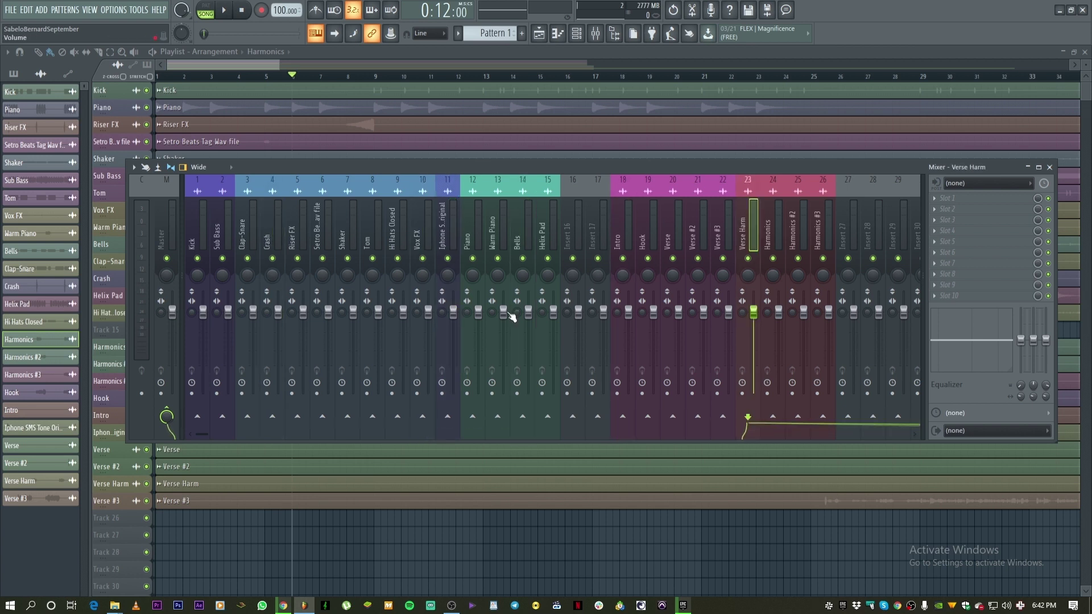
Play the song to watch the track levels, with the mixer window moved lower over the Playlist
key(space)
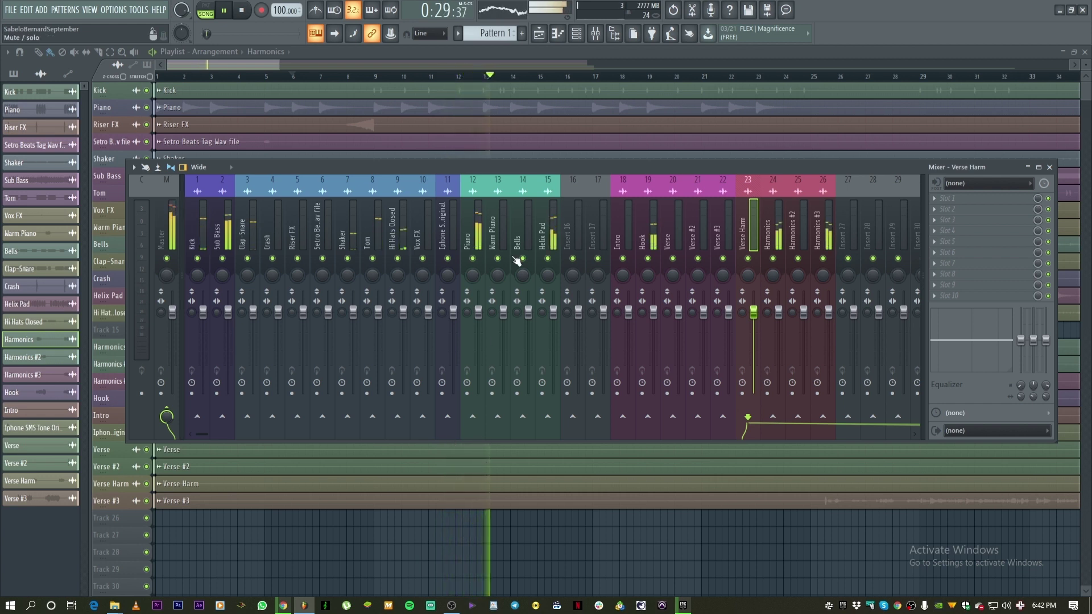
drag(521, 167, 543, 235)
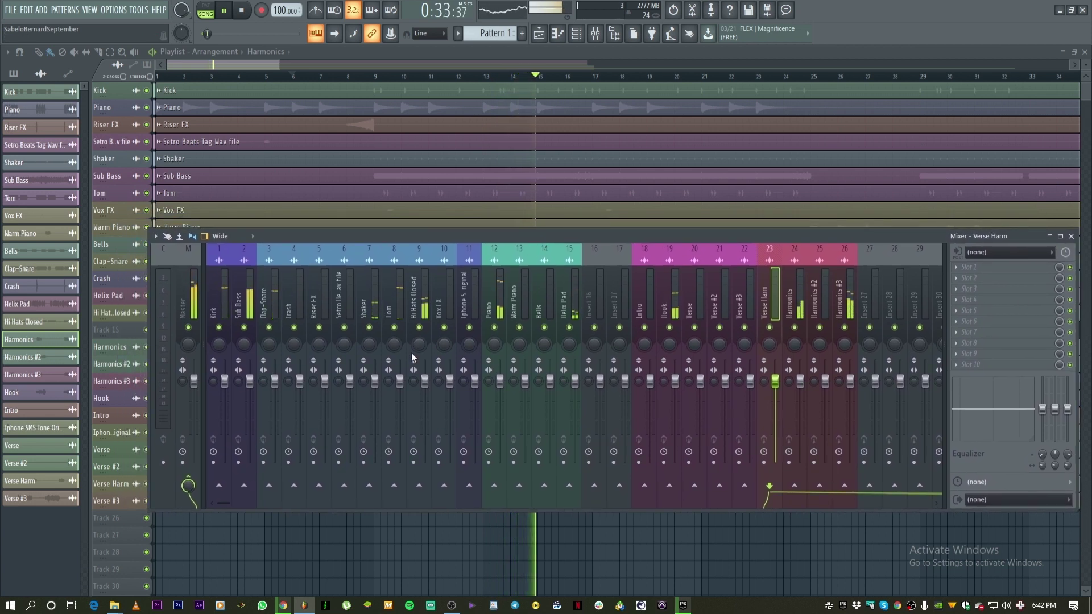
key(space)
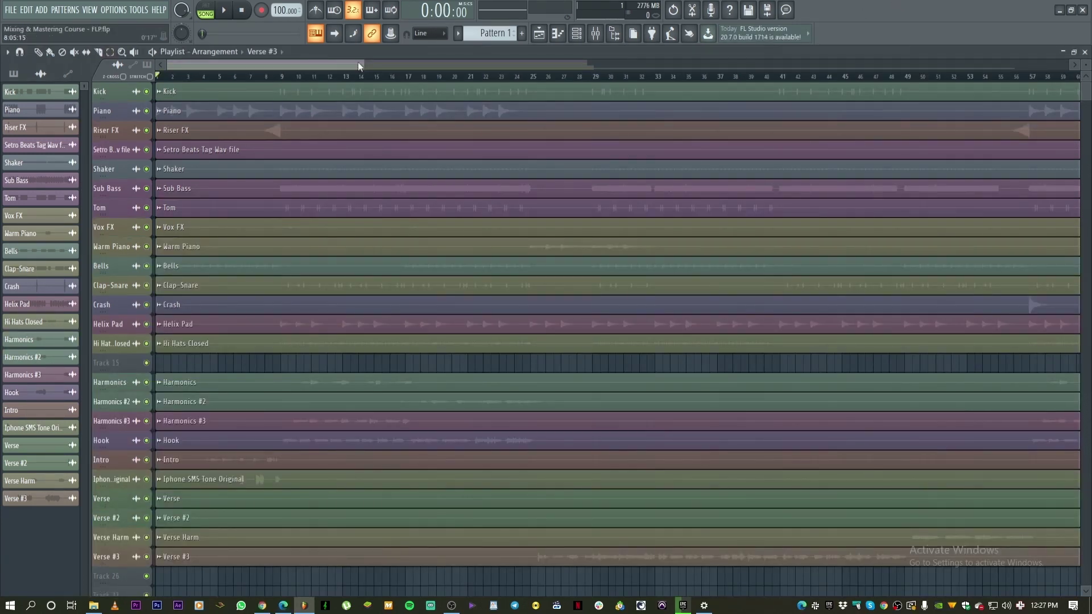
Fit the whole arrangement in the Playlist with taller tracks and examine the clip waveforms down to the vocal tracks
drag(359, 64, 748, 64)
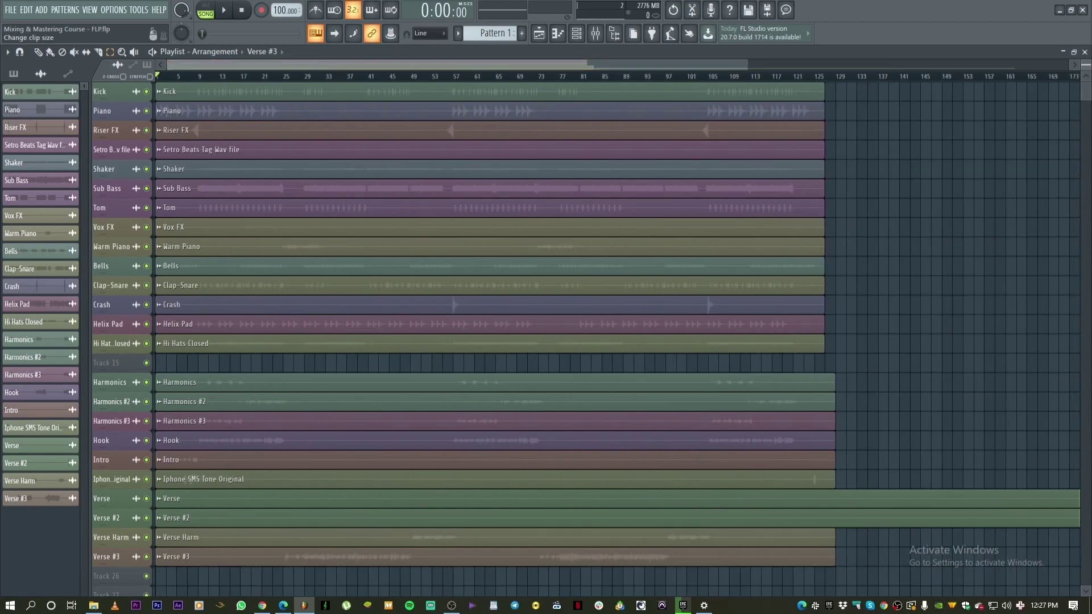
scroll(715, 114, down, 2)
scroll(715, 114, up, 2)
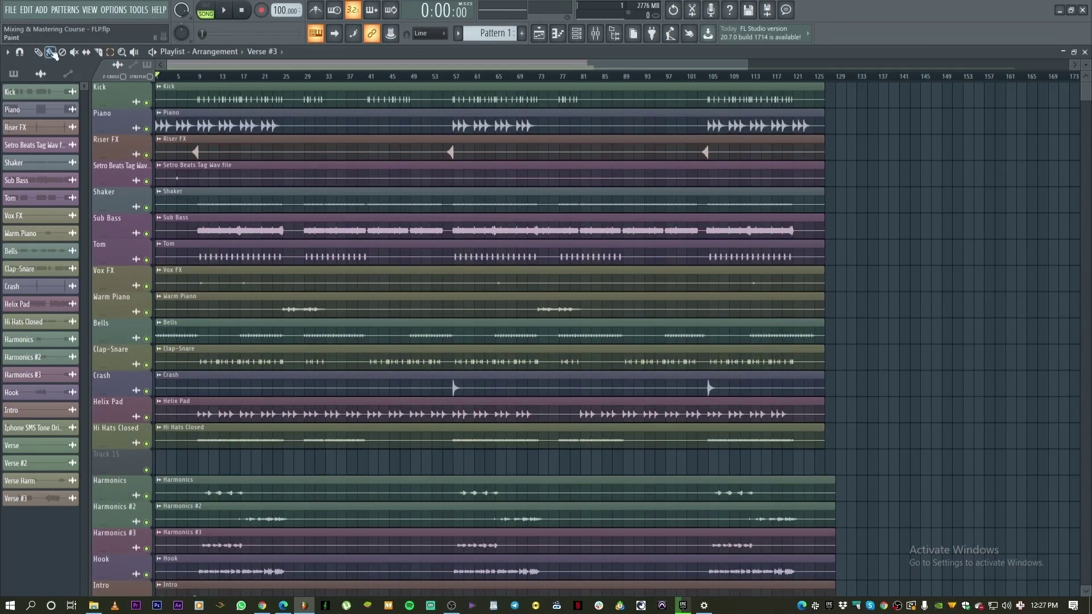
scroll(899, 279, down, 5)
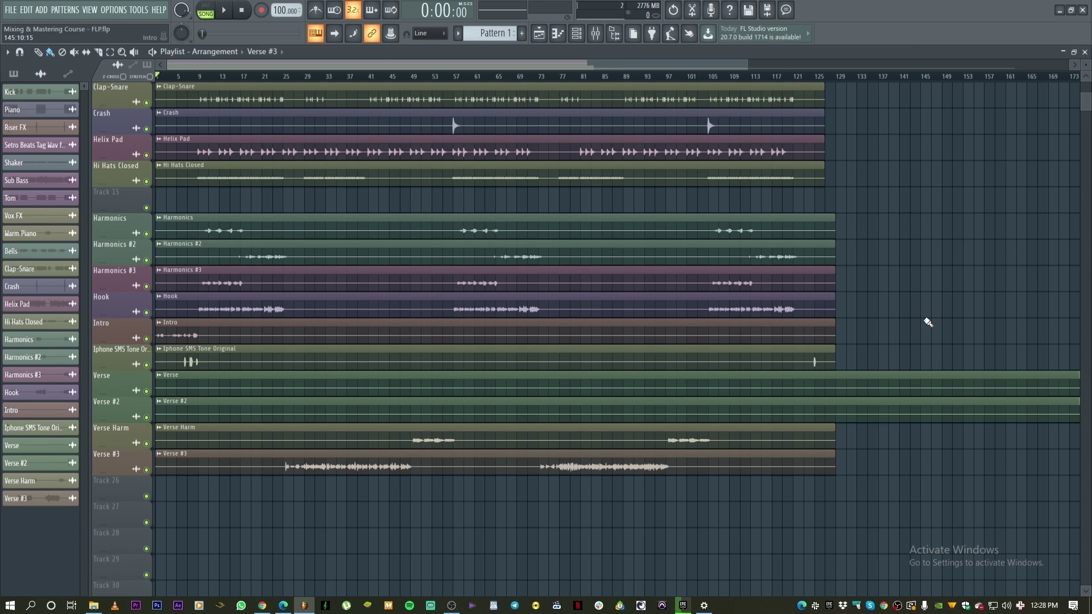
Set a loop selection over the hook from bar 9 to bar 25, play it, and deselect the clips
click(110, 52)
drag(196, 77, 283, 77)
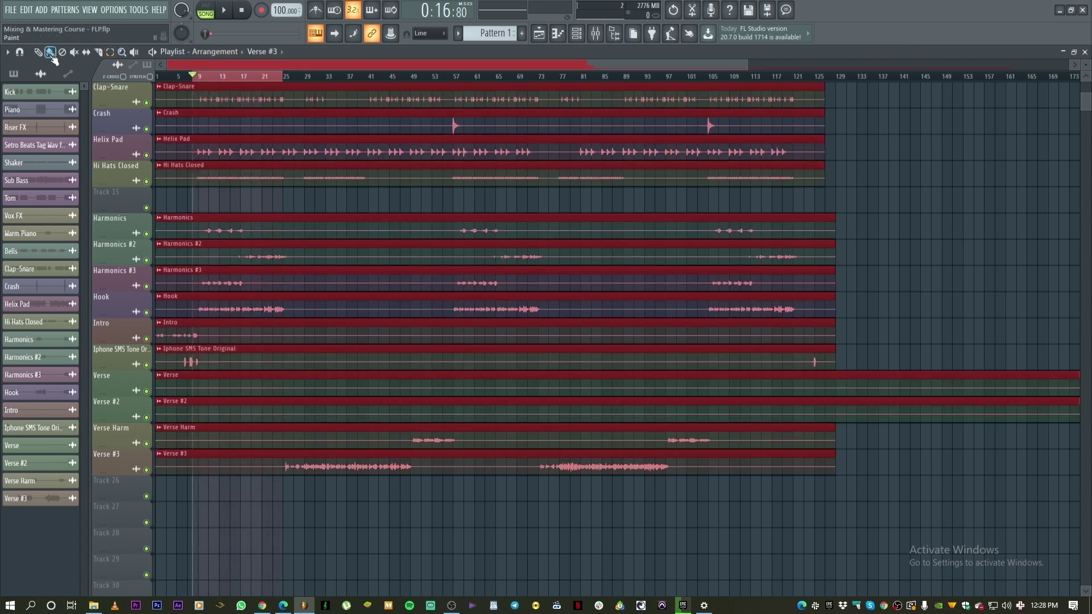
key(space)
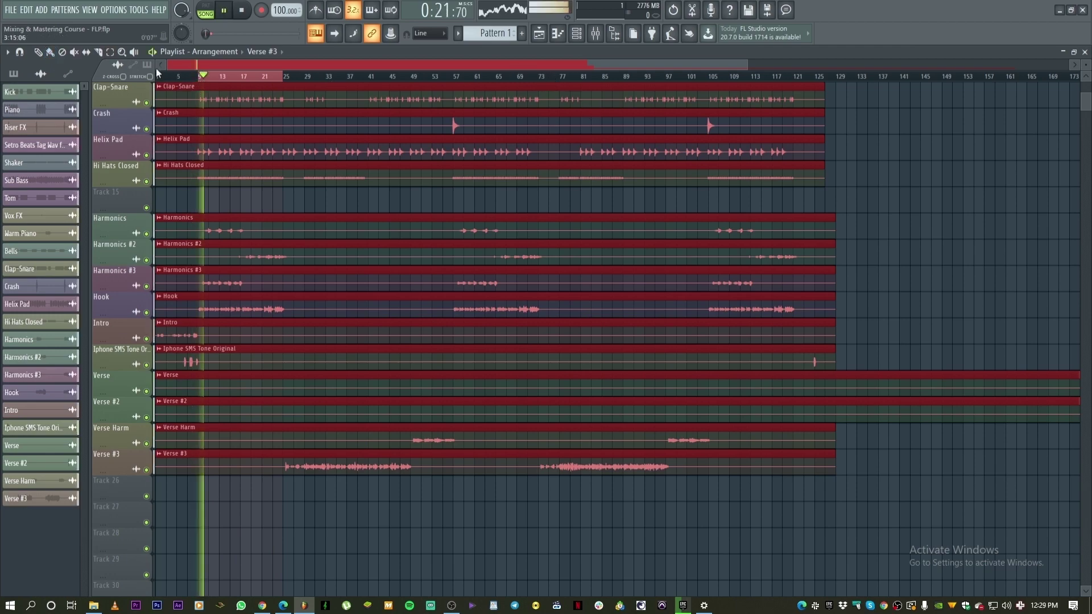
drag(748, 64, 325, 116)
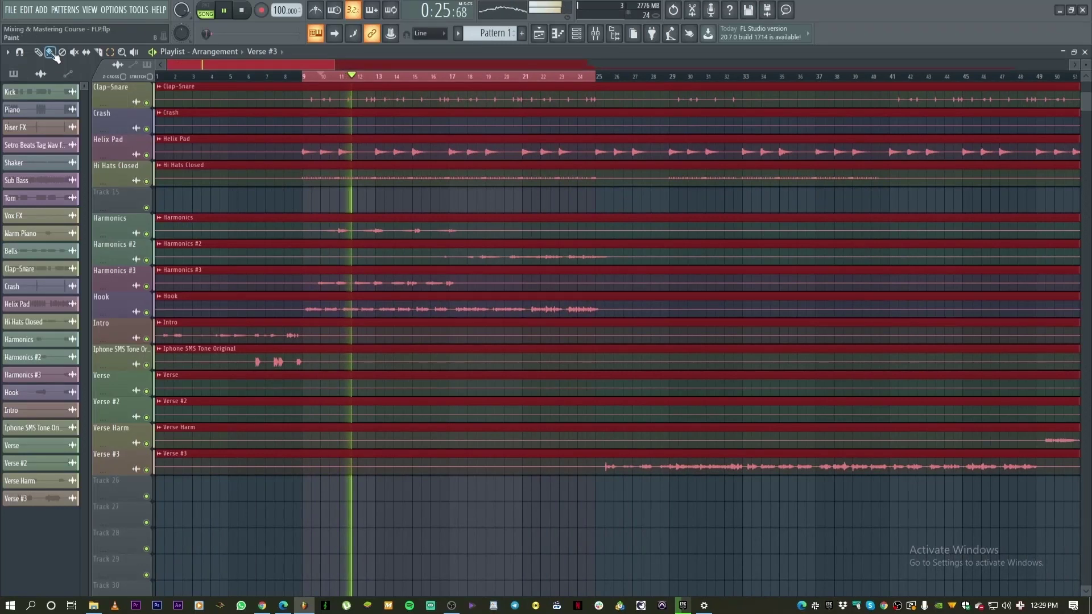
click(489, 543)
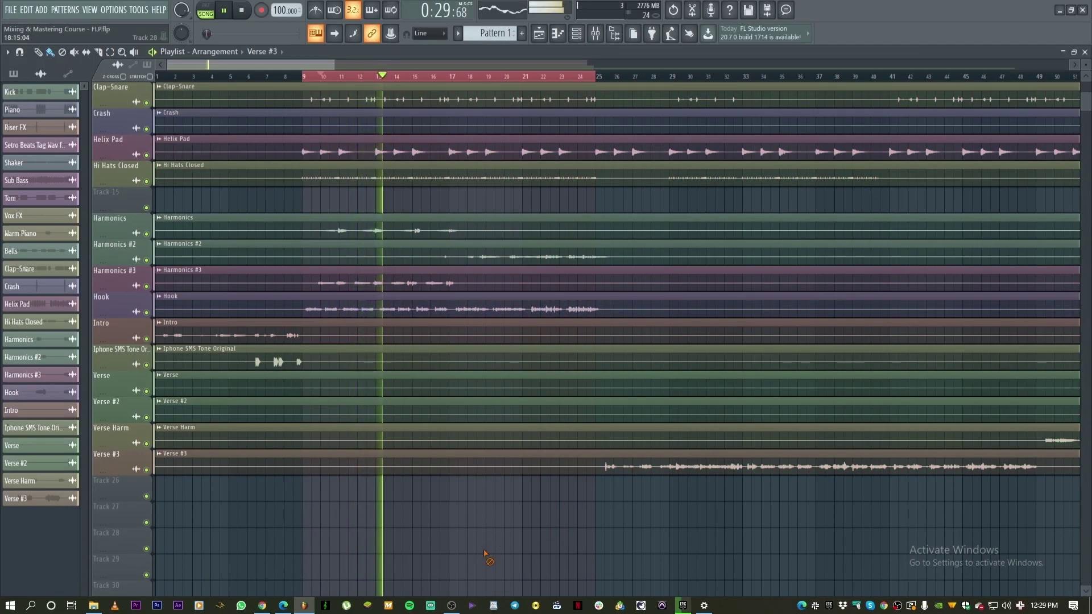
Solo the Hook, Harmonics and Harmonics #3 tracks in the mixer while playing the looped hook section
click(595, 34)
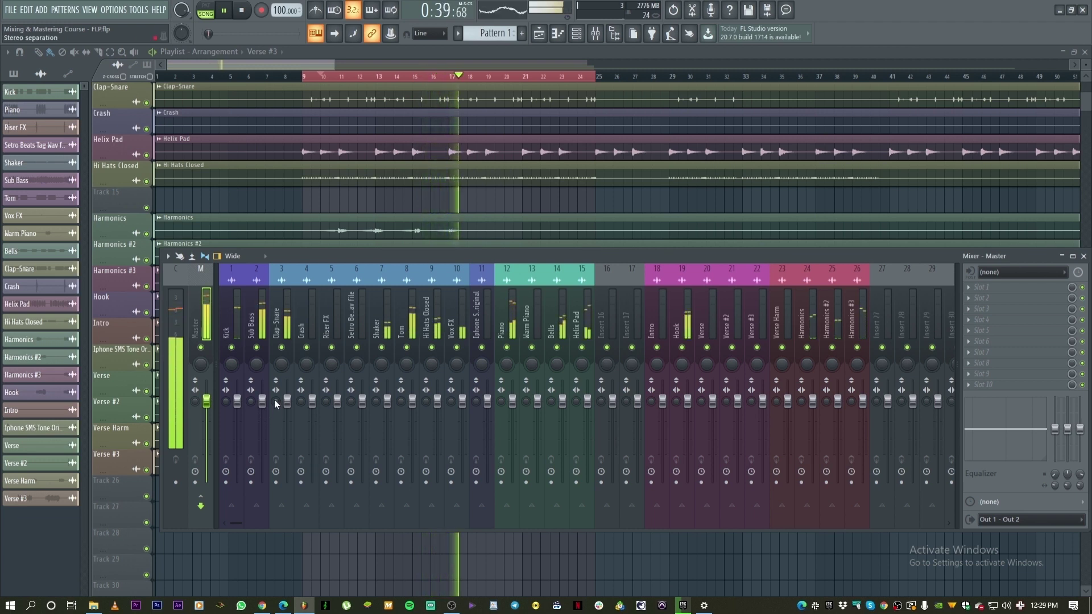
key(space)
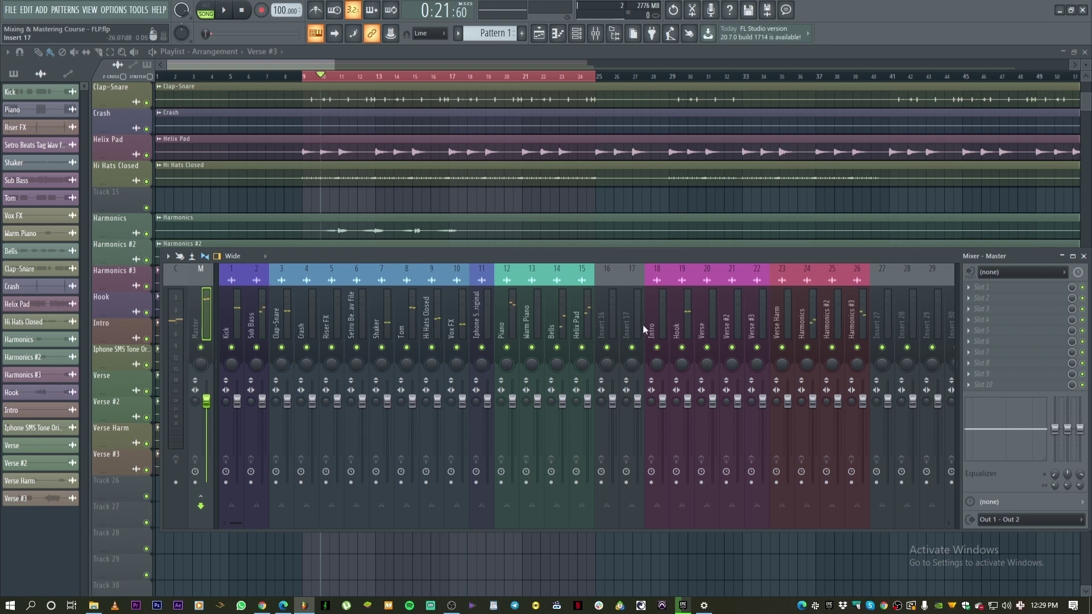
click(677, 330)
key(space)
click(812, 341)
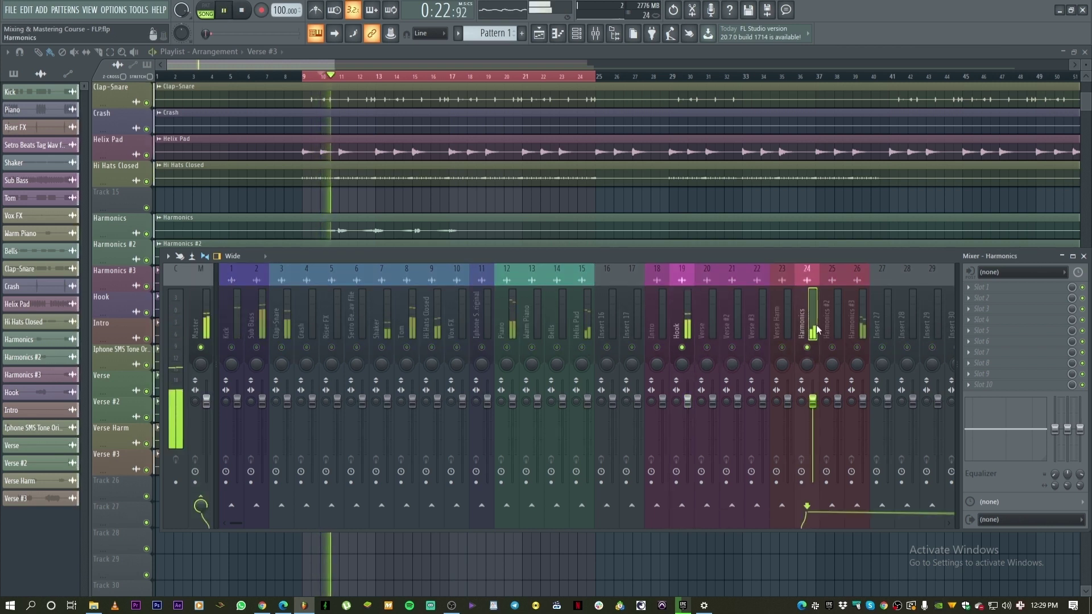
click(853, 337)
click(857, 348)
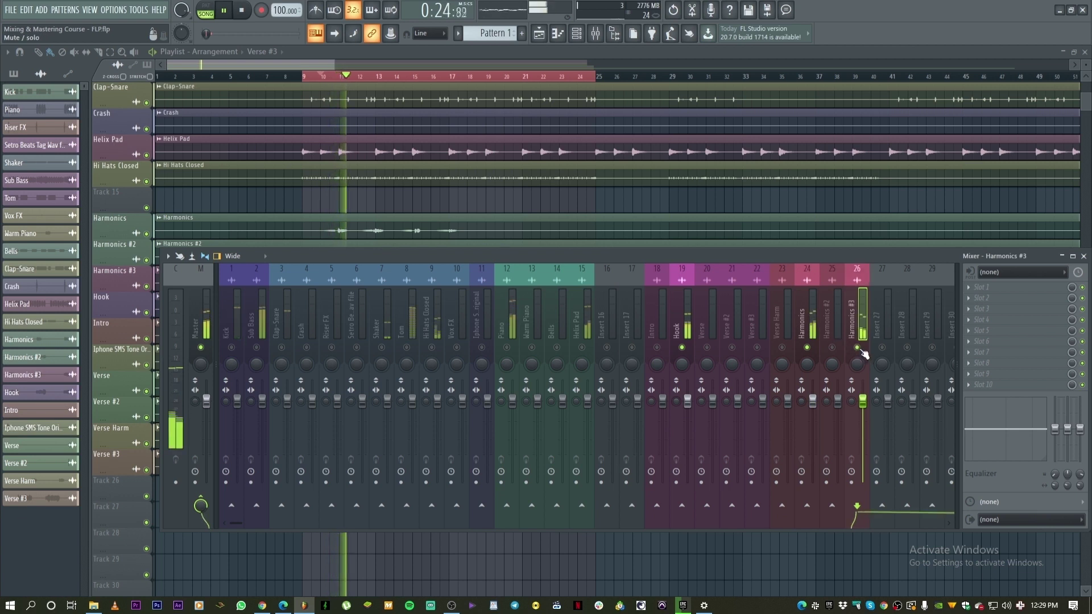
key(space)
Pan the Harmonics track to the left and Harmonics #3 to the right, and play the loop to hear them against the Hook
click(808, 369)
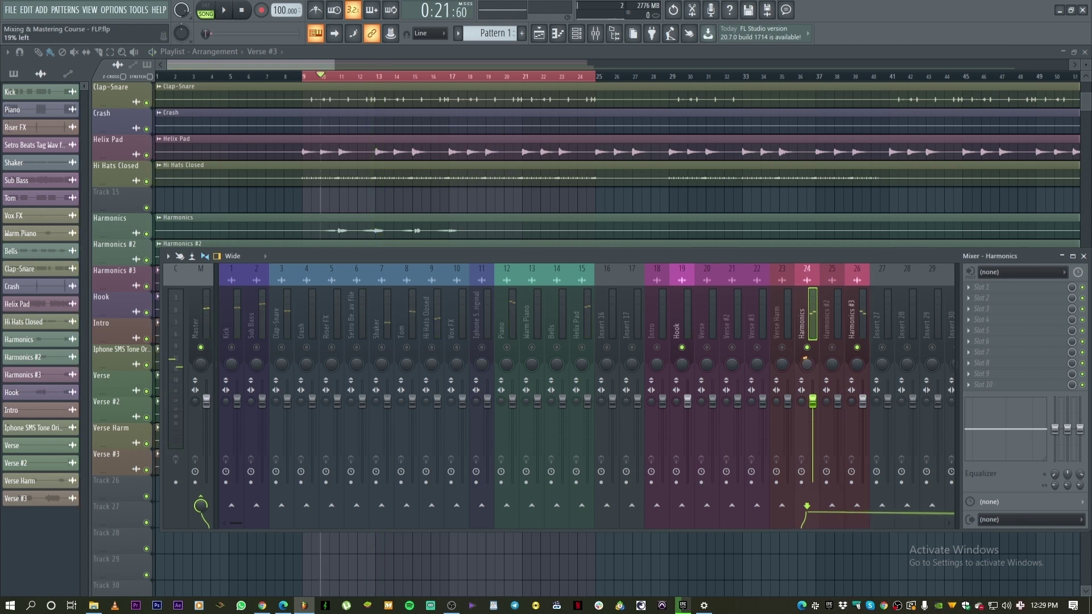
mouse_move(860, 368)
mouse_down()
mouse_move(860, 359)
mouse_move(855, 374)
mouse_up()
key(space)
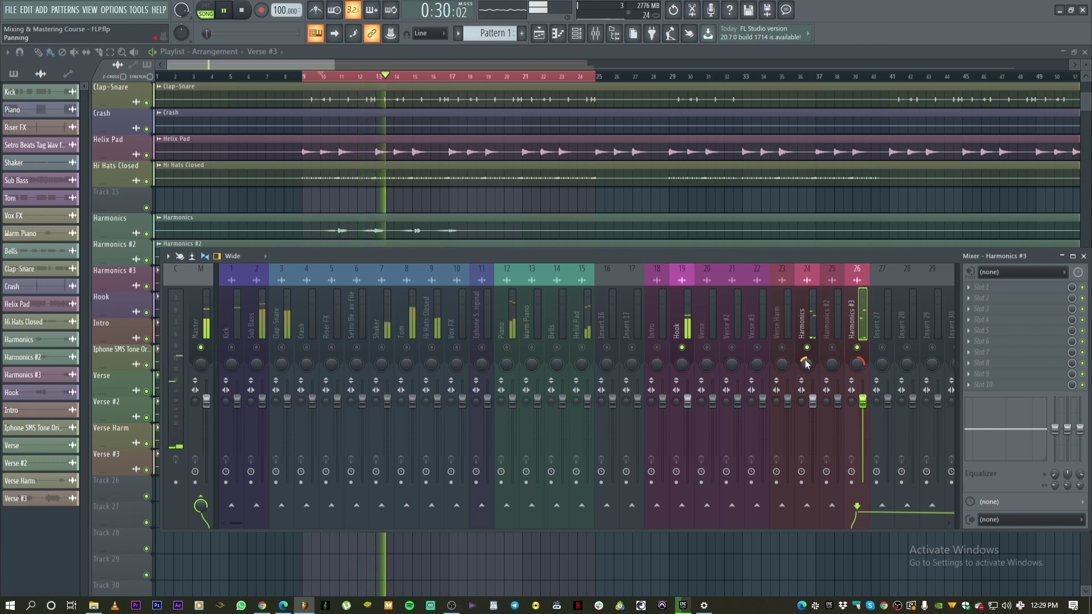
key(space)
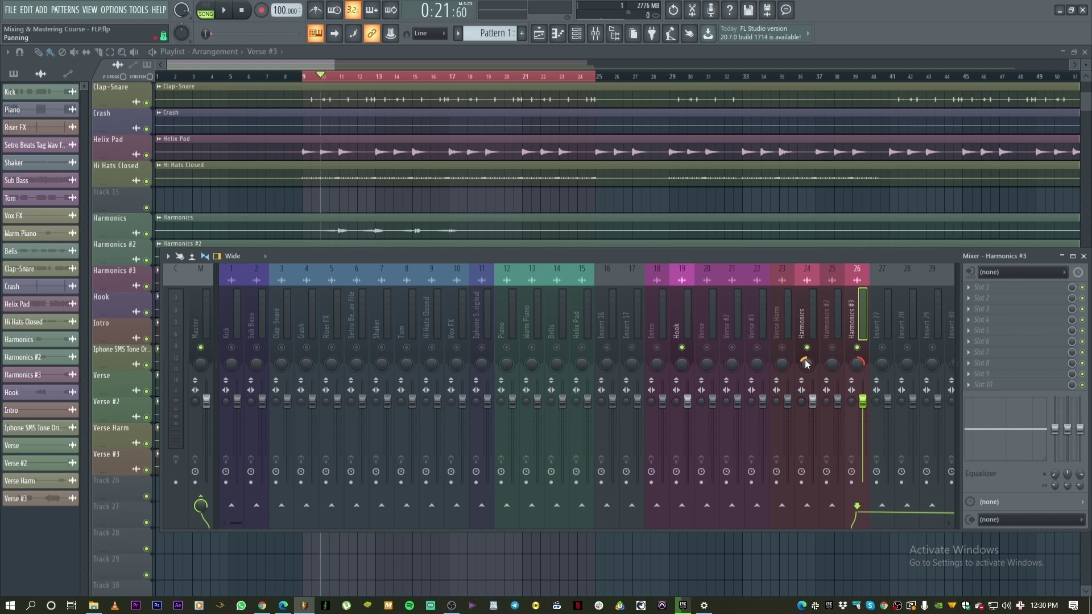
key(space)
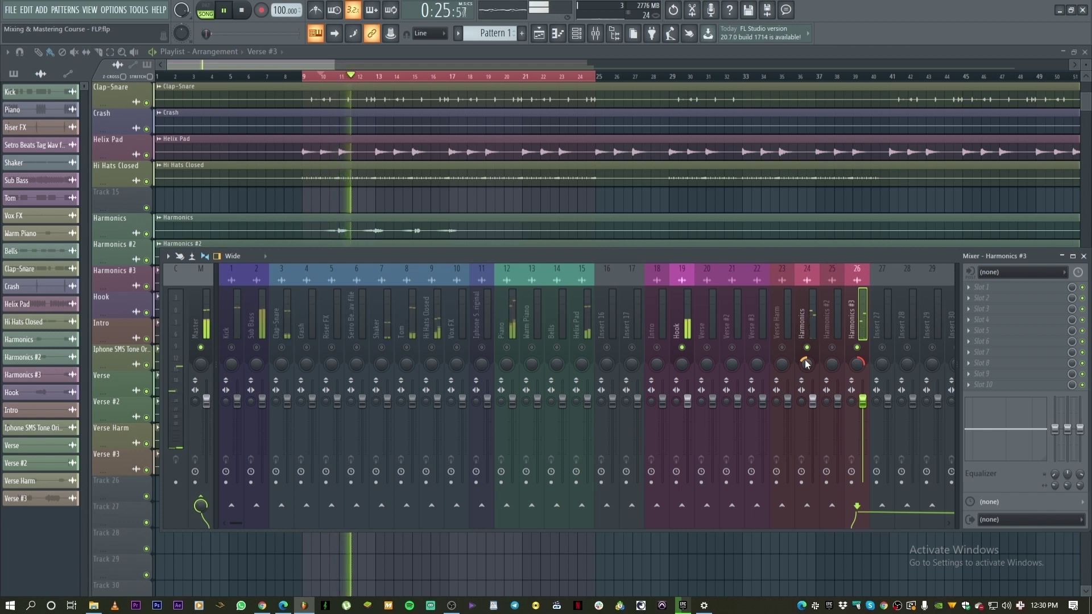
key(space)
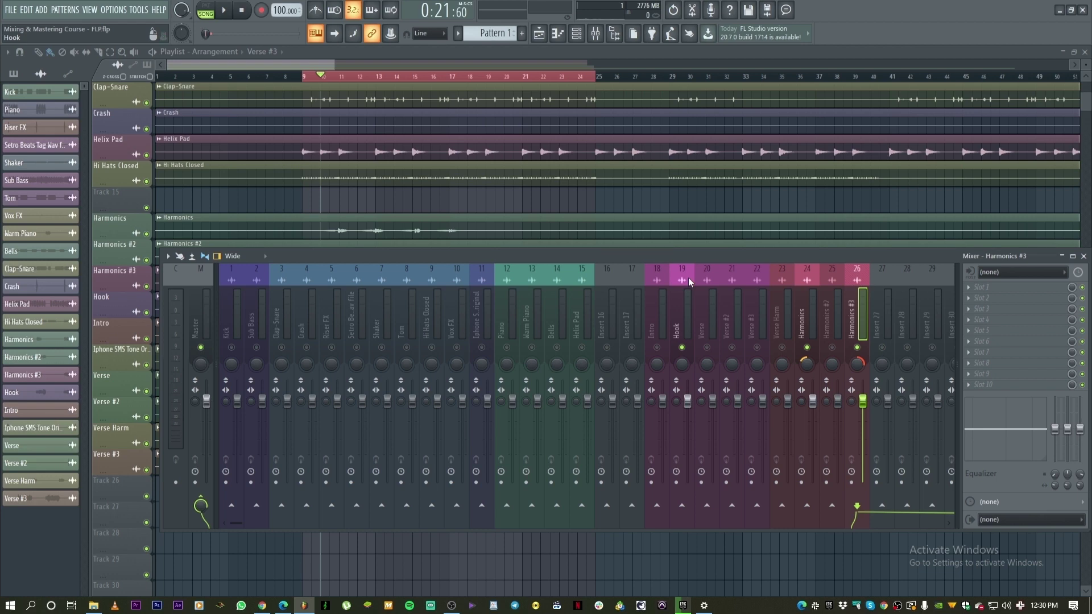
Turn soloing off so that all mixer tracks are active, and briefly play the full mix
right_click(483, 347)
right_click(482, 344)
click(432, 345)
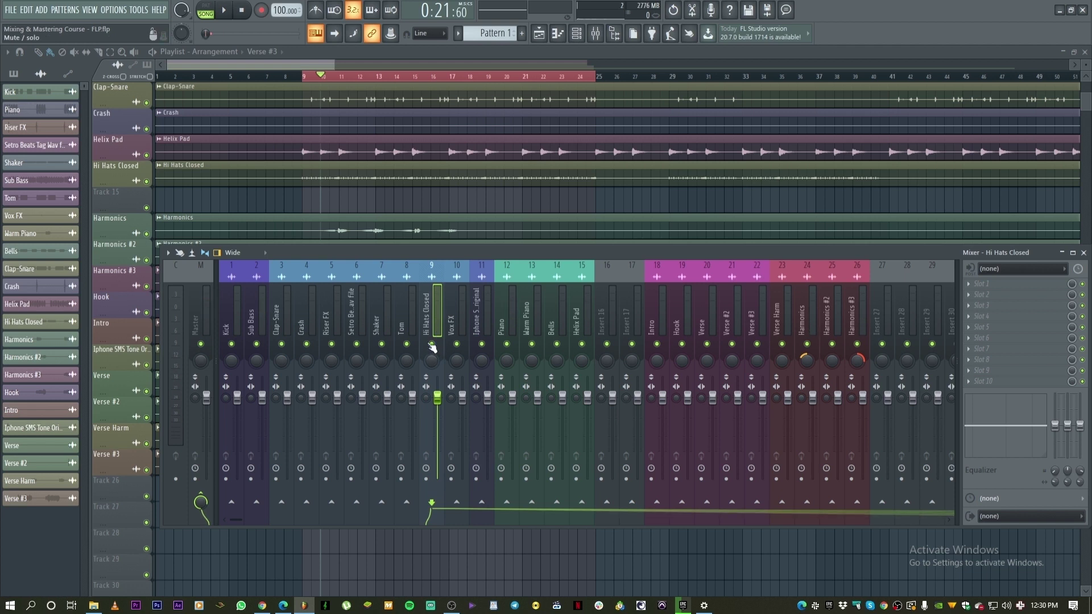
key(space)
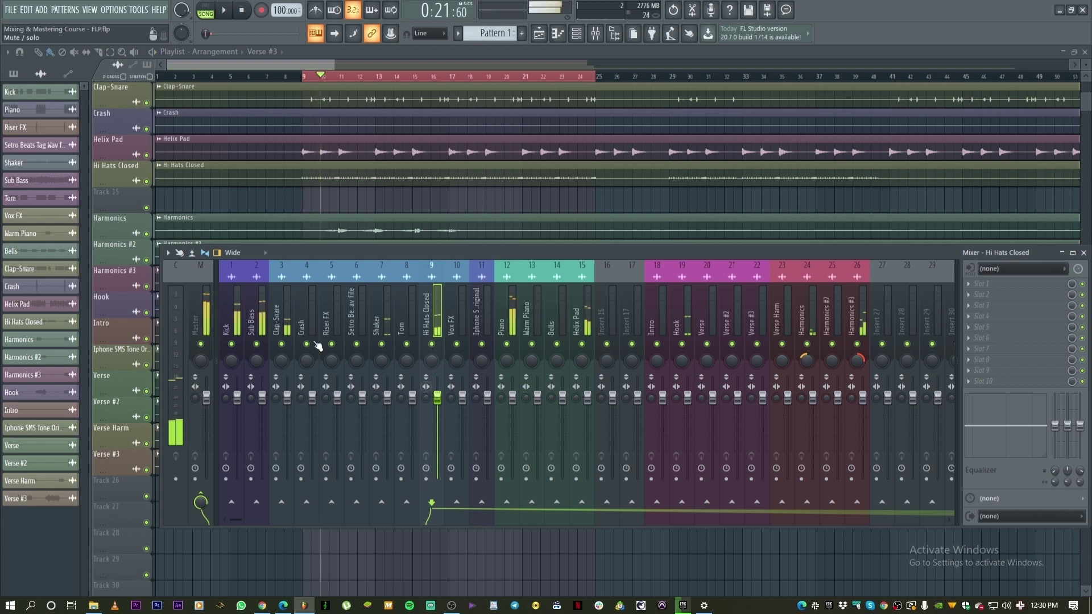
key(space)
Solo the Kick and Sub Bass tracks and play the loop to compare their levels
right_click(231, 344)
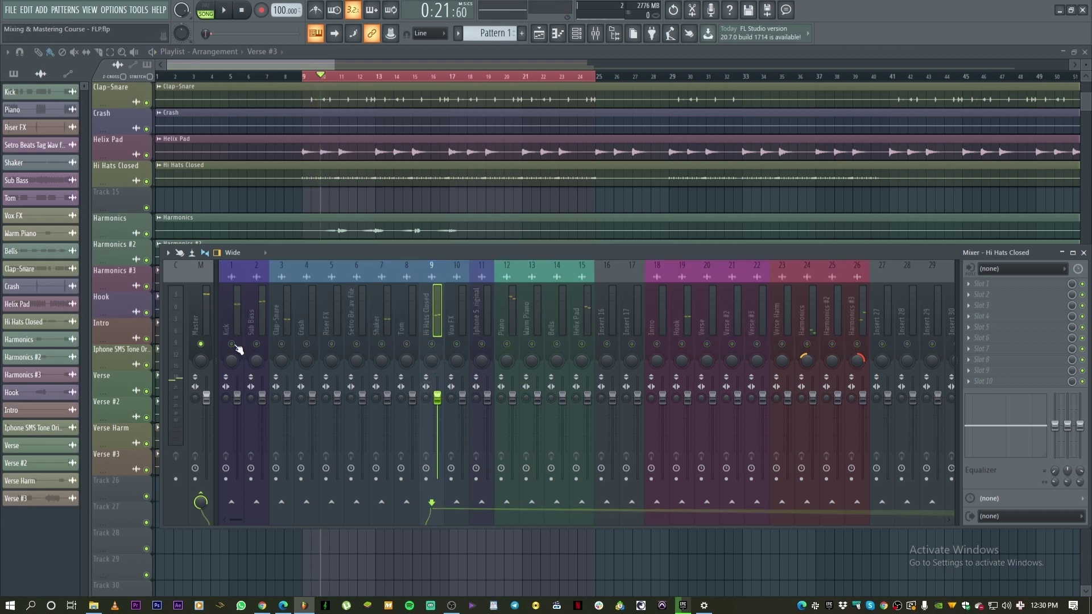
click(257, 345)
key(space)
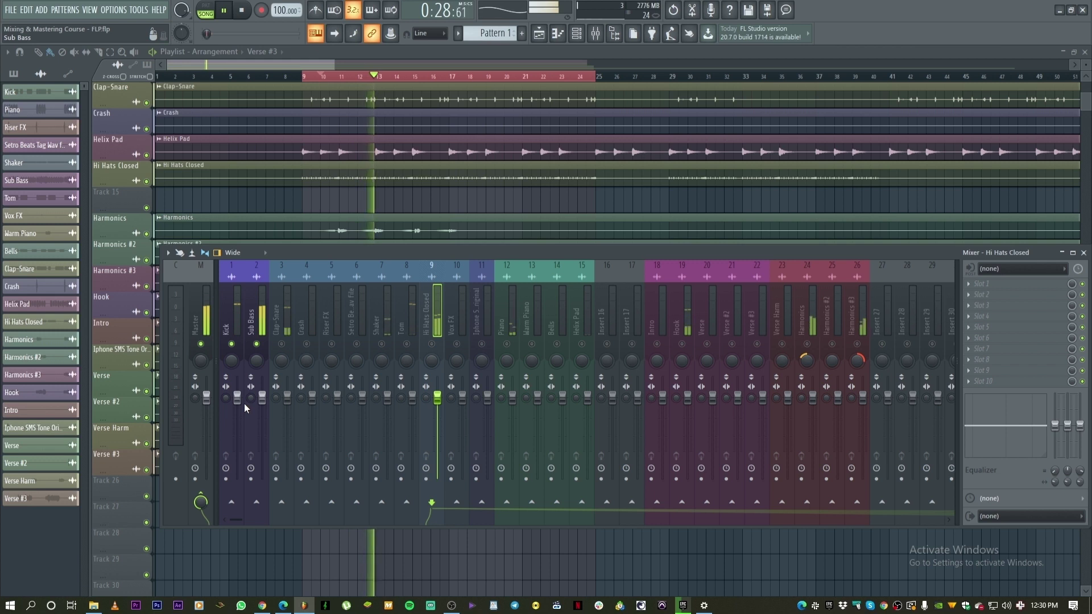
click(256, 324)
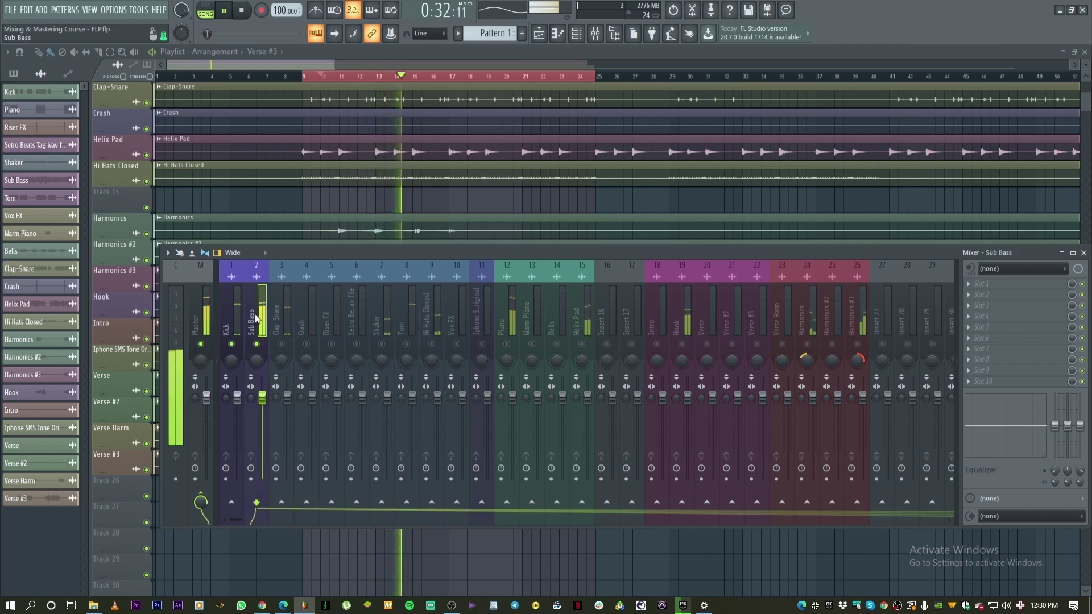
key(space)
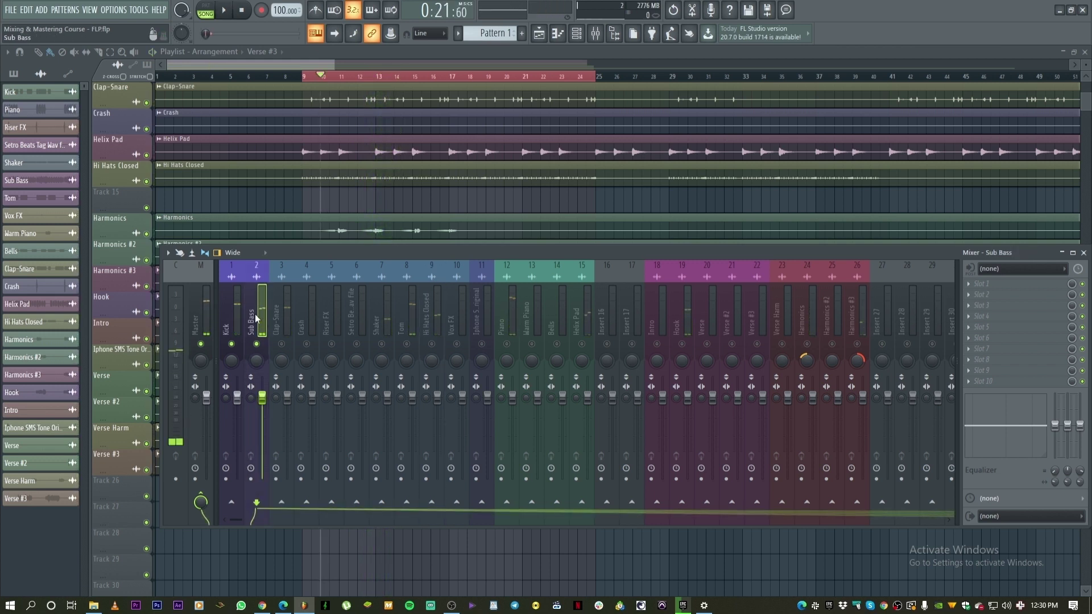
Balance the Sub Bass against the Kick during playback by lowering its volume to about 56% (-11.0 dB)
drag(262, 398, 262, 415)
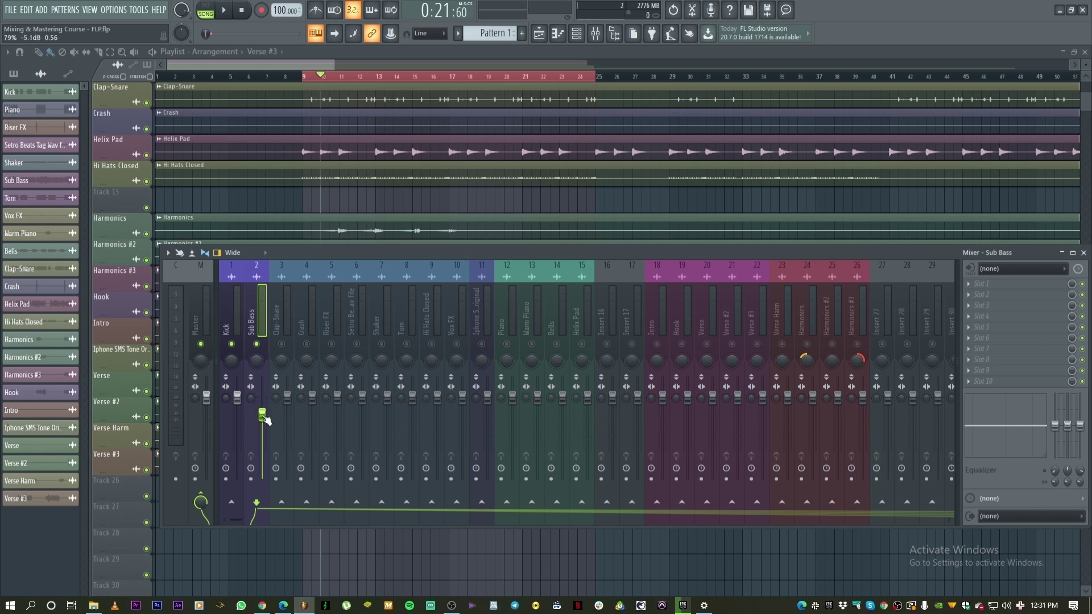
drag(262, 418, 263, 460)
key(space)
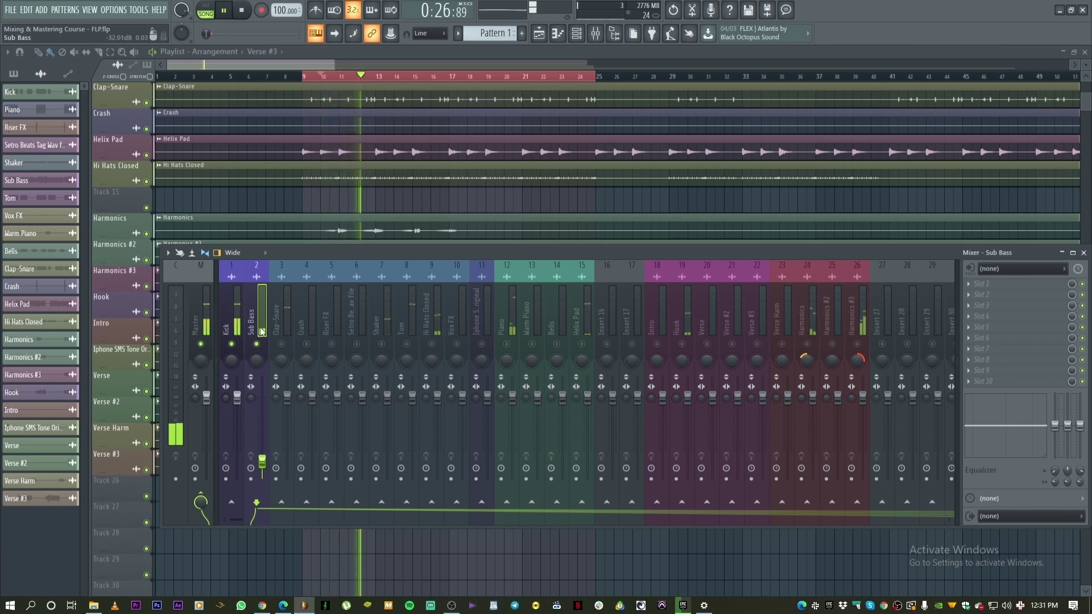
drag(265, 463, 262, 433)
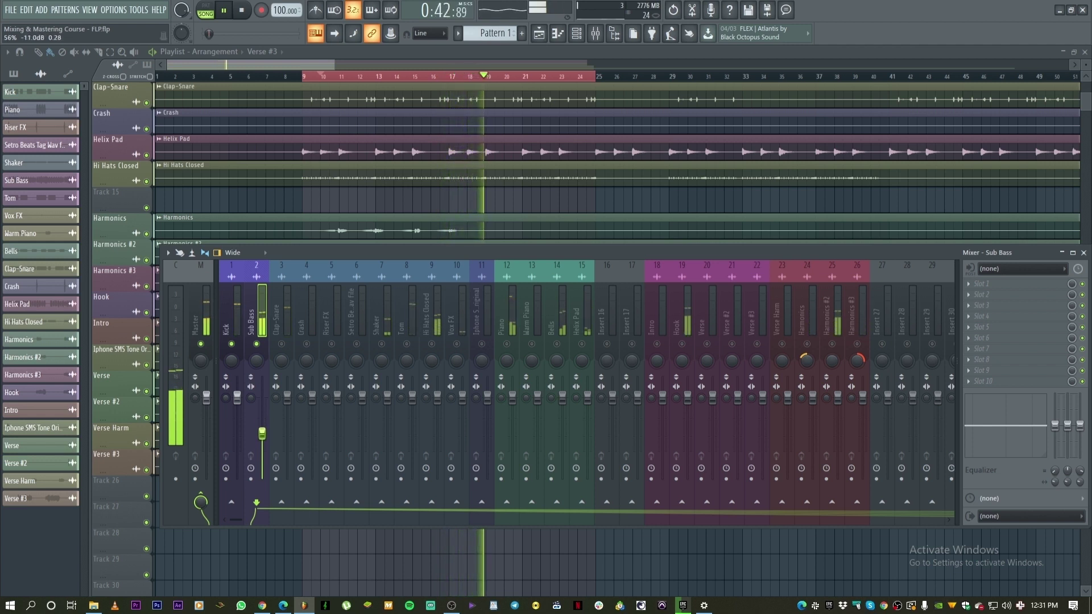
Add the Clap-Snare to the soloed tracks, lower its volume to fit, and reactivate all tracks
click(284, 346)
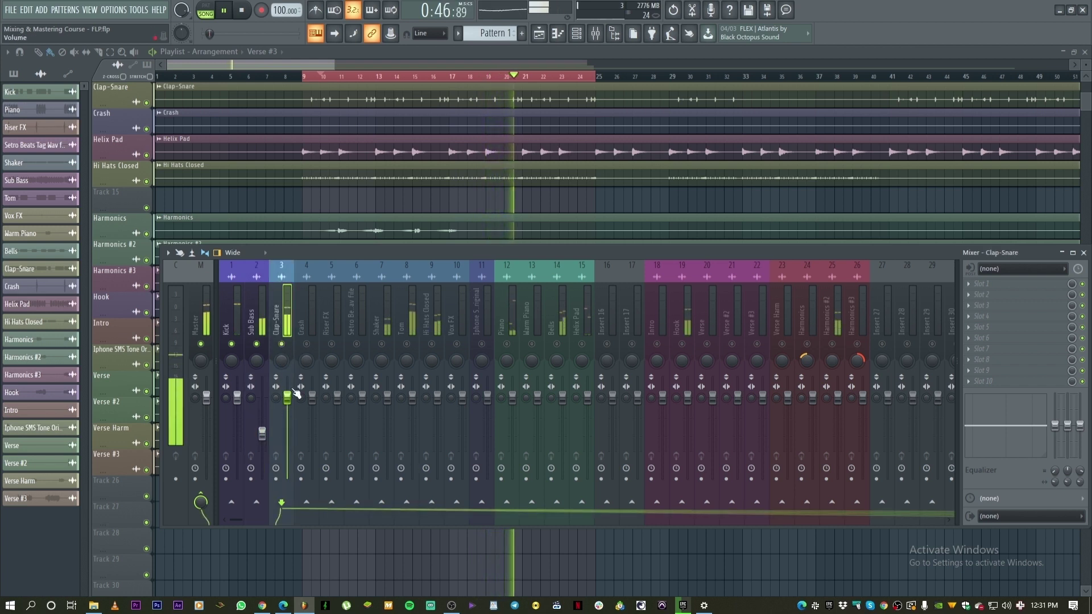
drag(287, 397, 287, 418)
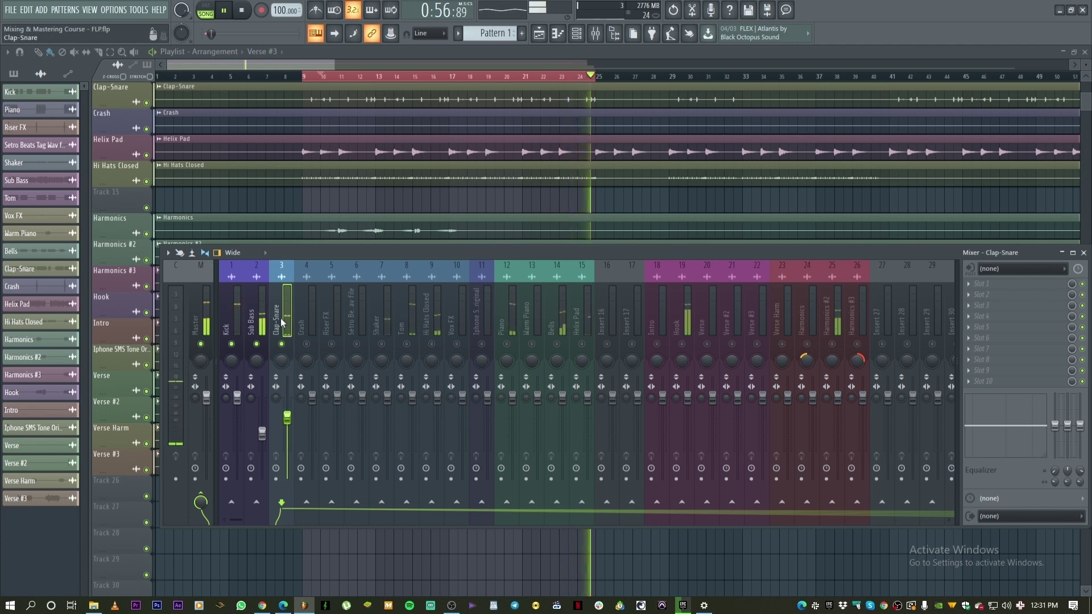
key(space)
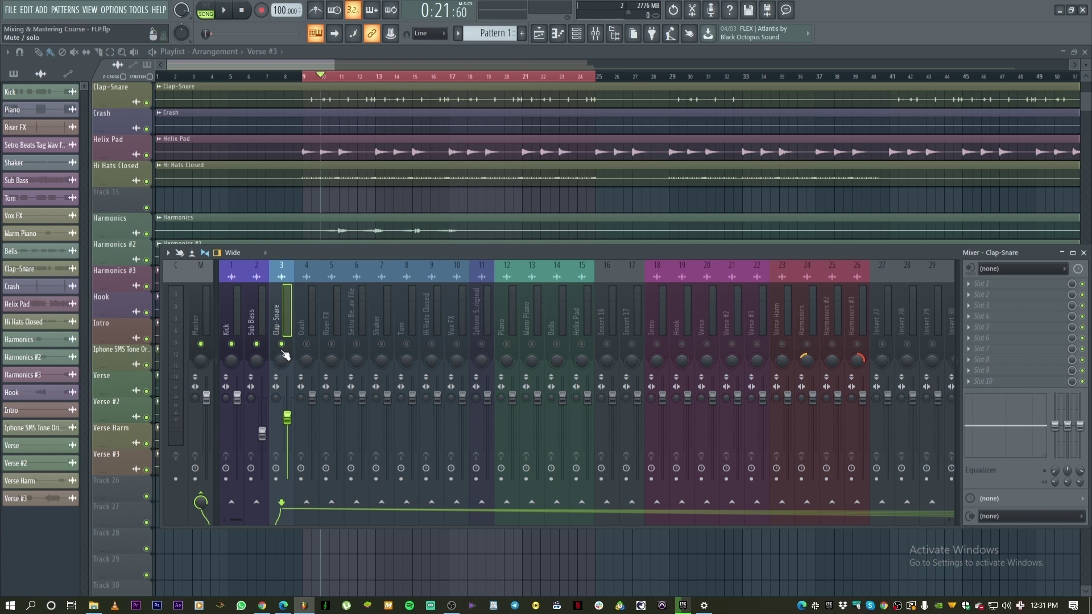
drag(290, 420, 292, 425)
right_click(282, 344)
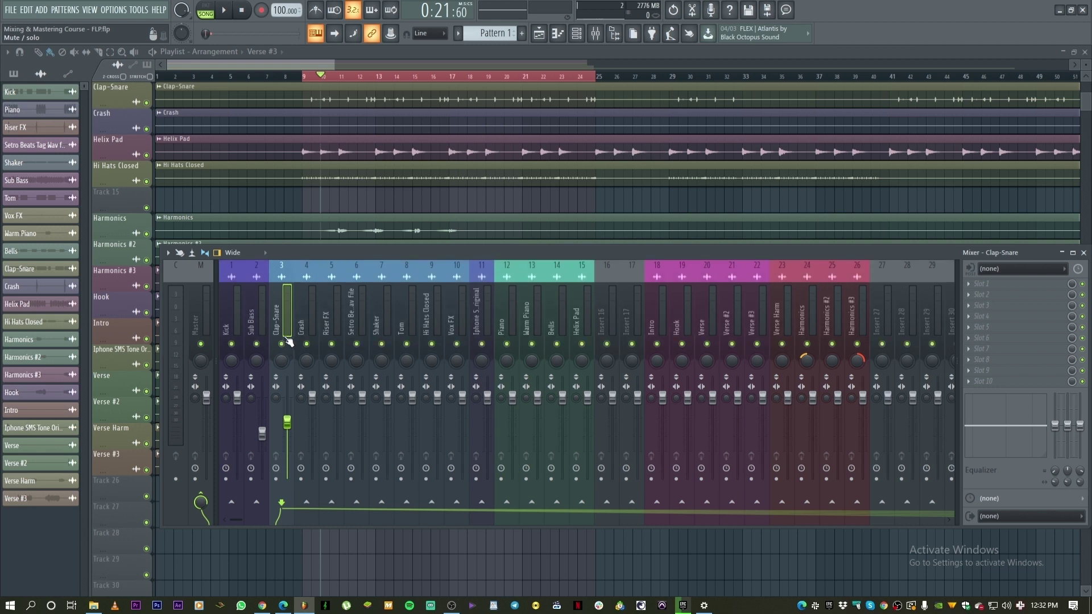
click(257, 328)
click(822, 317)
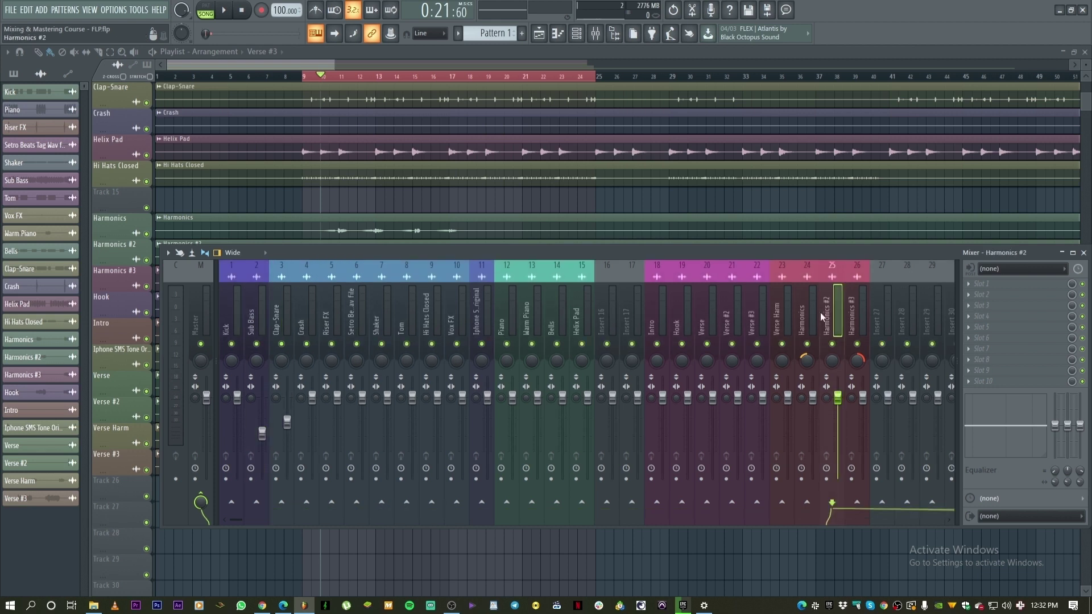
click(226, 305)
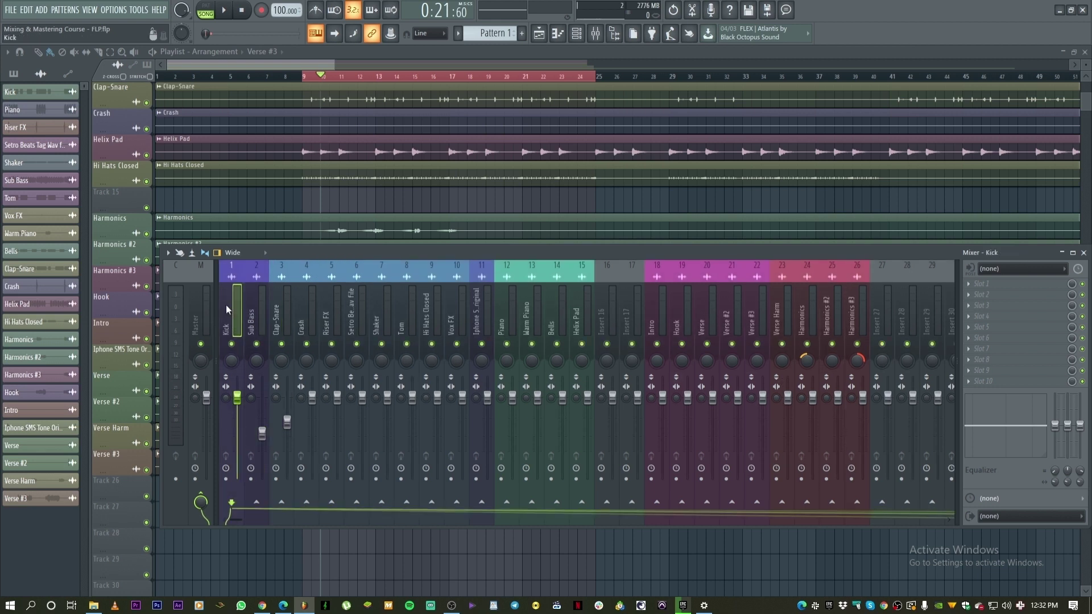
click(304, 298)
click(405, 310)
click(665, 324)
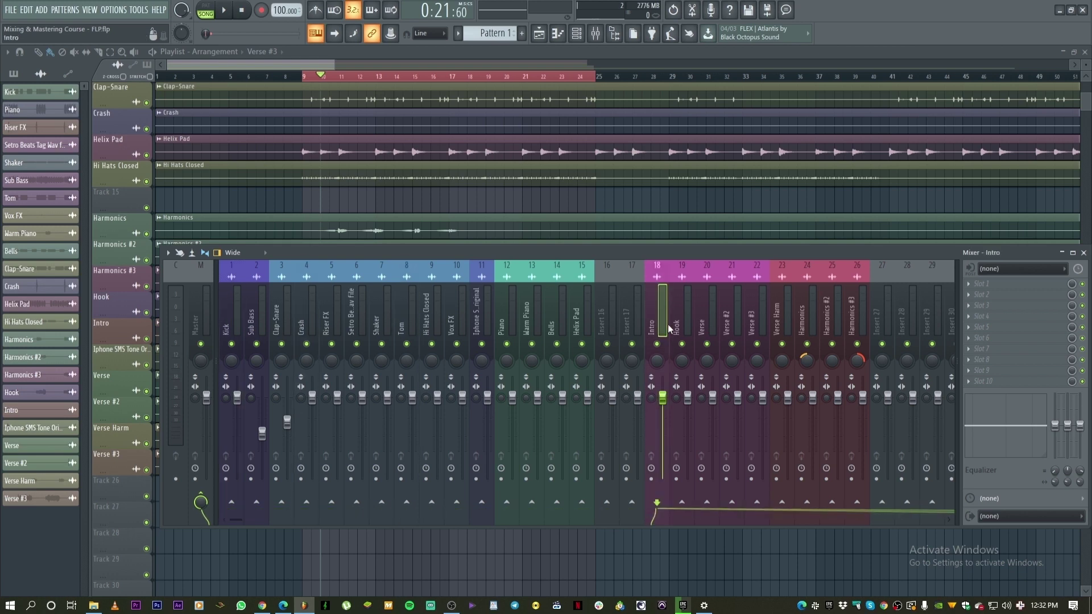
Solo the Hook track and load Fruity Parametric EQ 2 into its first effect slot
click(681, 324)
right_click(682, 344)
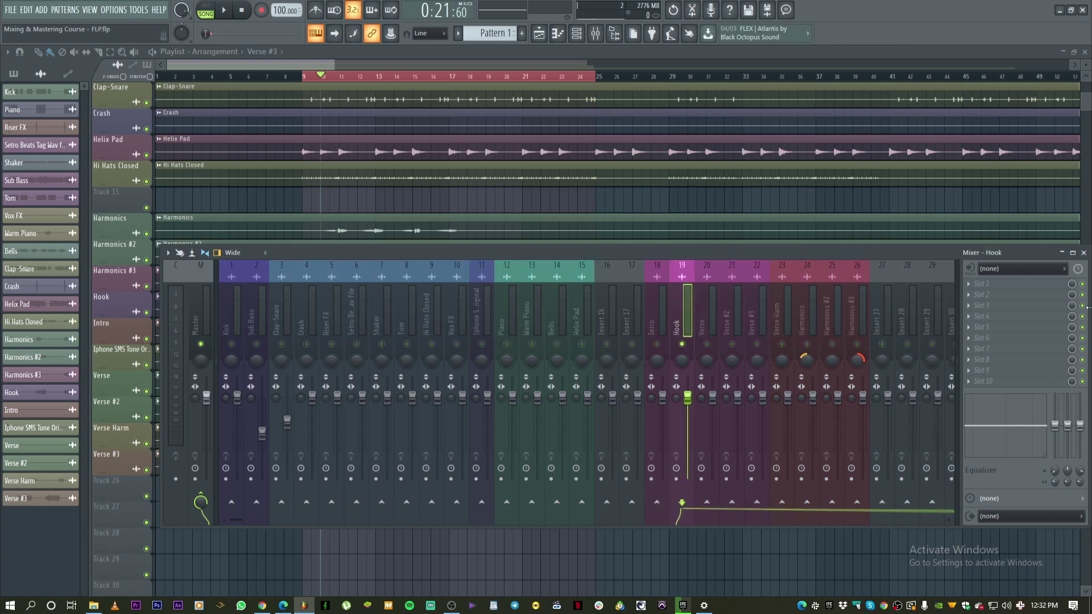
click(971, 291)
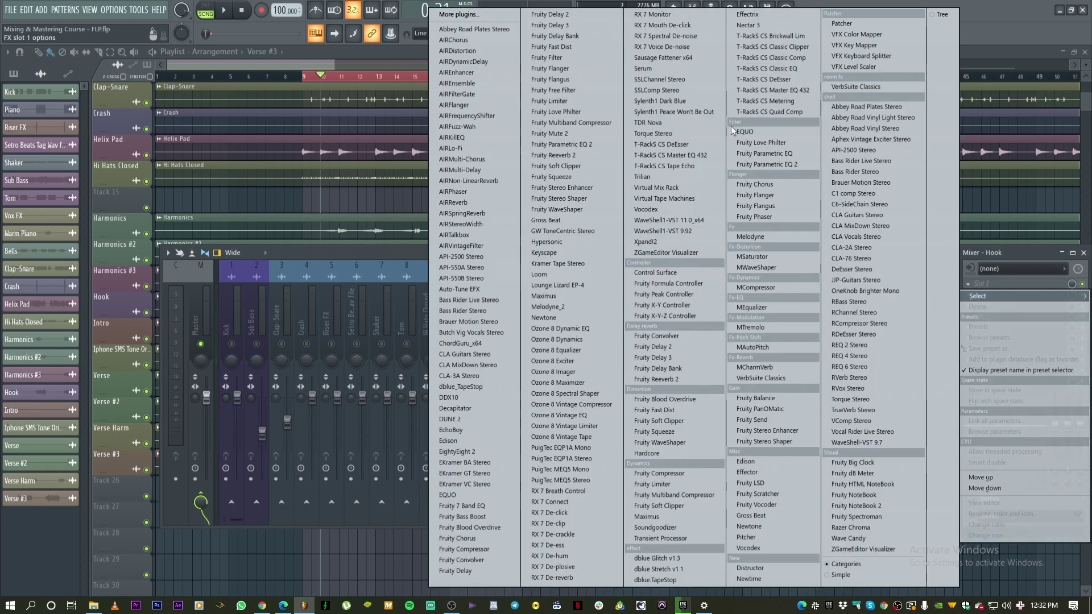
click(767, 165)
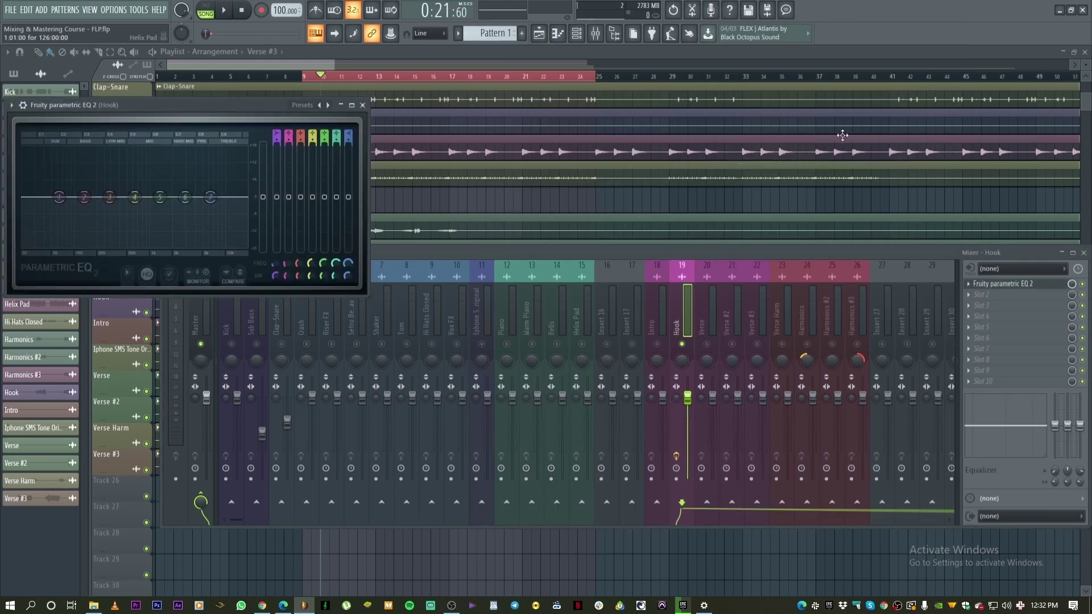
Move the EQ window above the mixer and play the soloed Hook to examine its frequency spectrum
drag(148, 104, 508, 155)
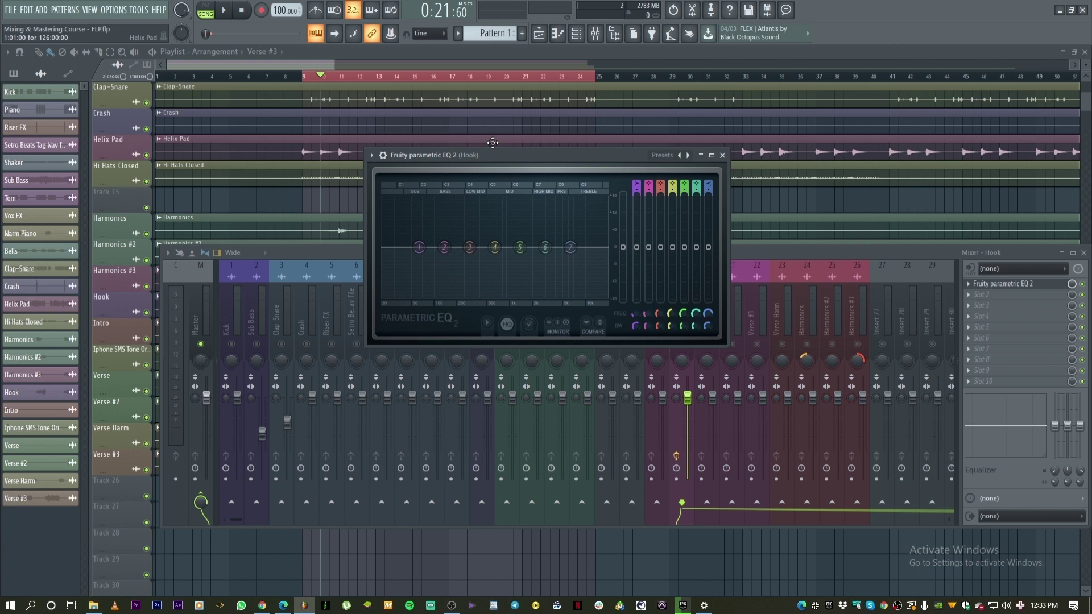
drag(493, 143, 515, 137)
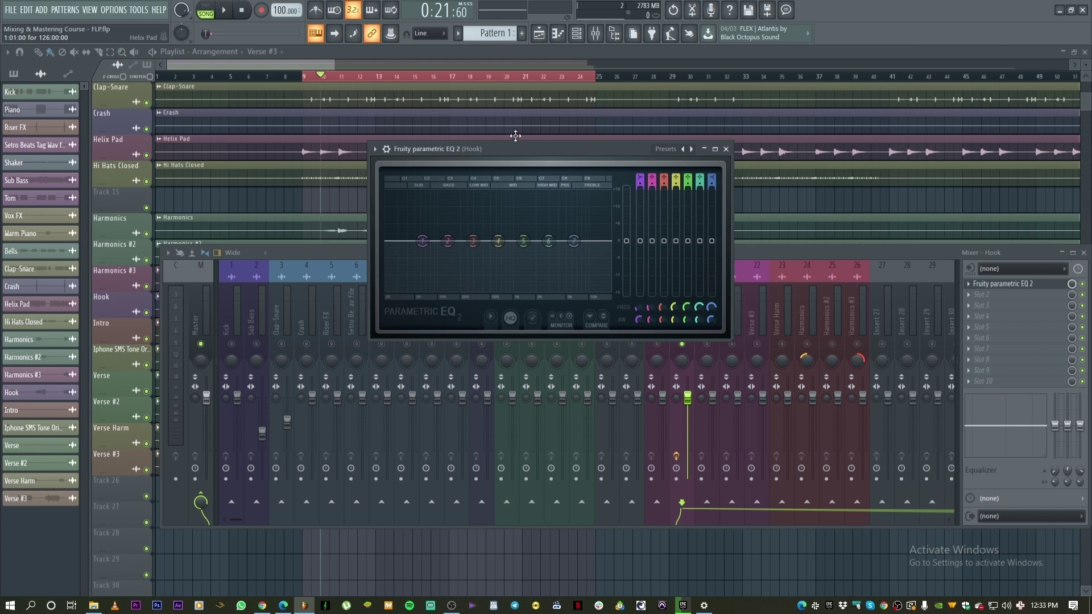
drag(535, 149, 535, 128)
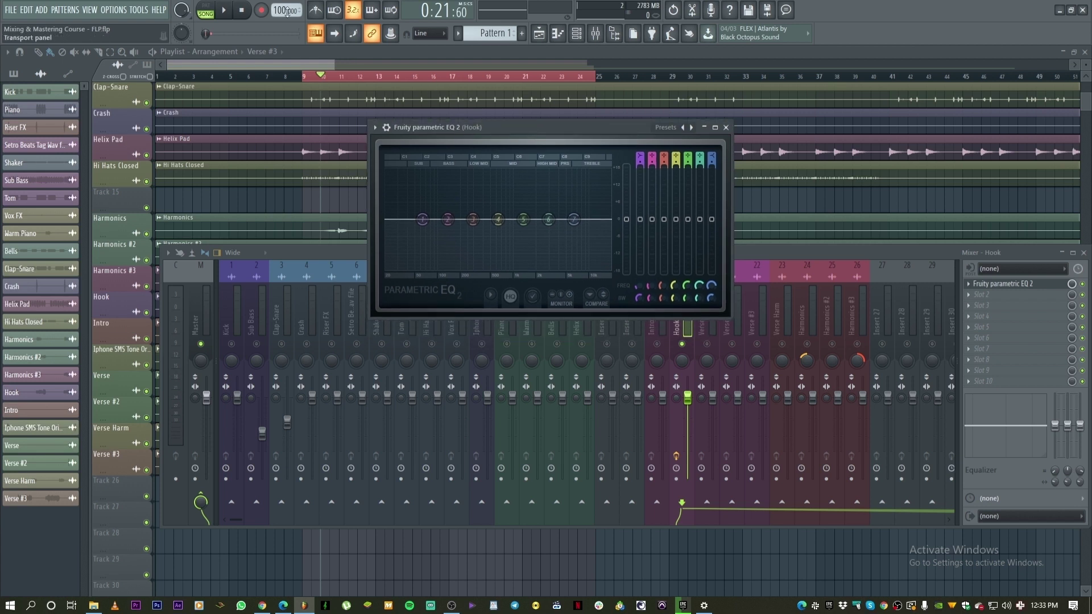
click(230, 11)
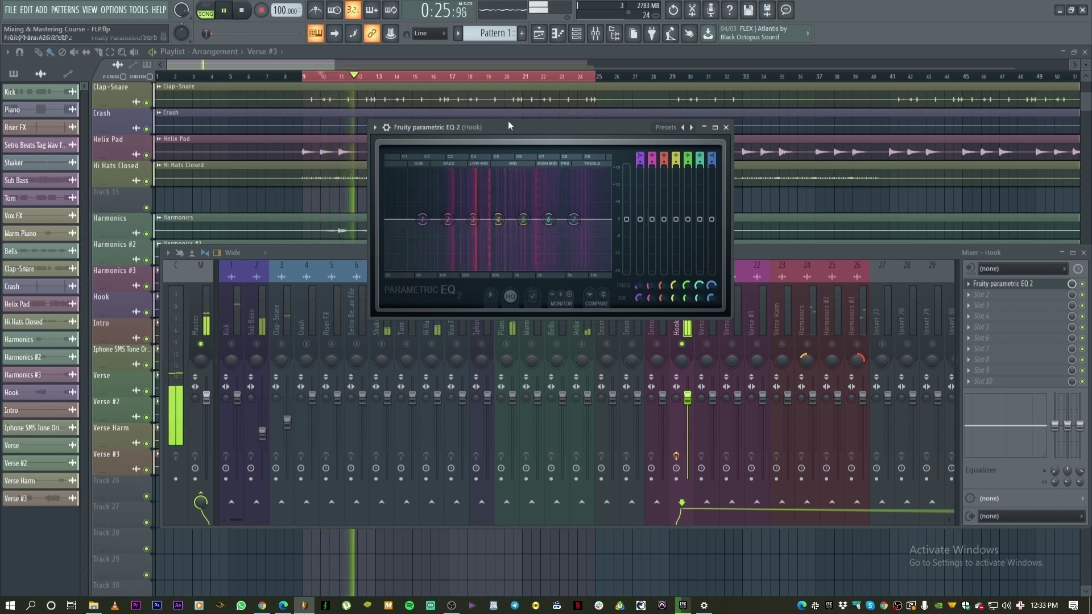
key(space)
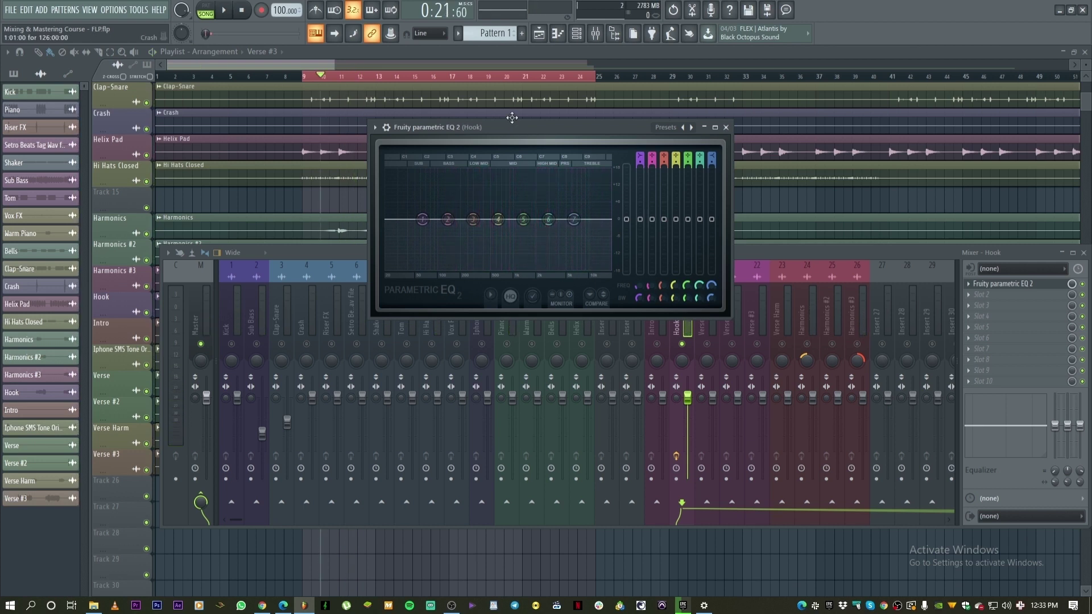
key(space)
key(space)
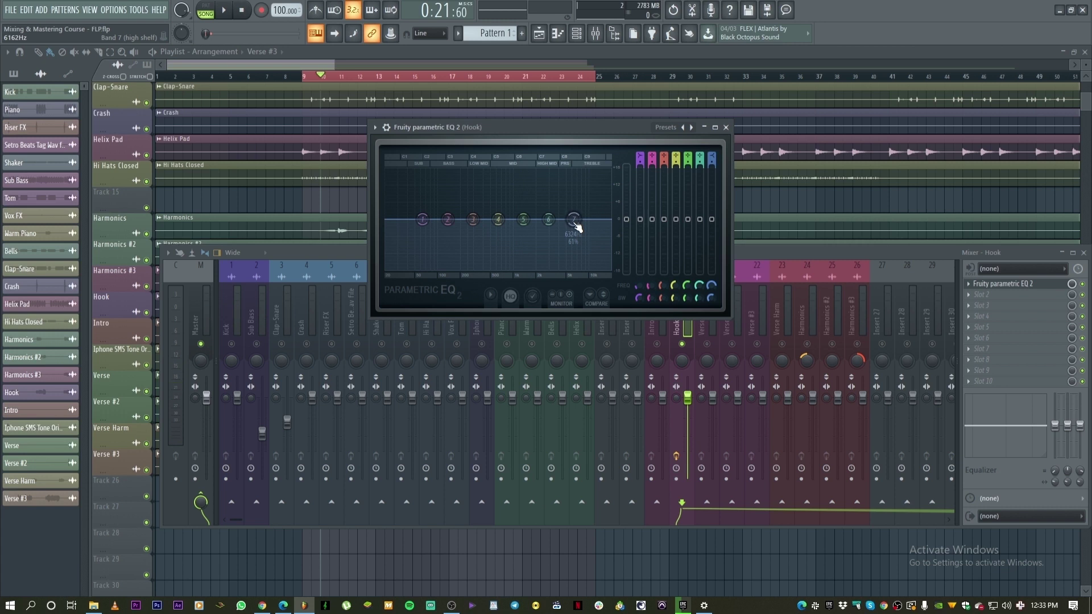
key(space)
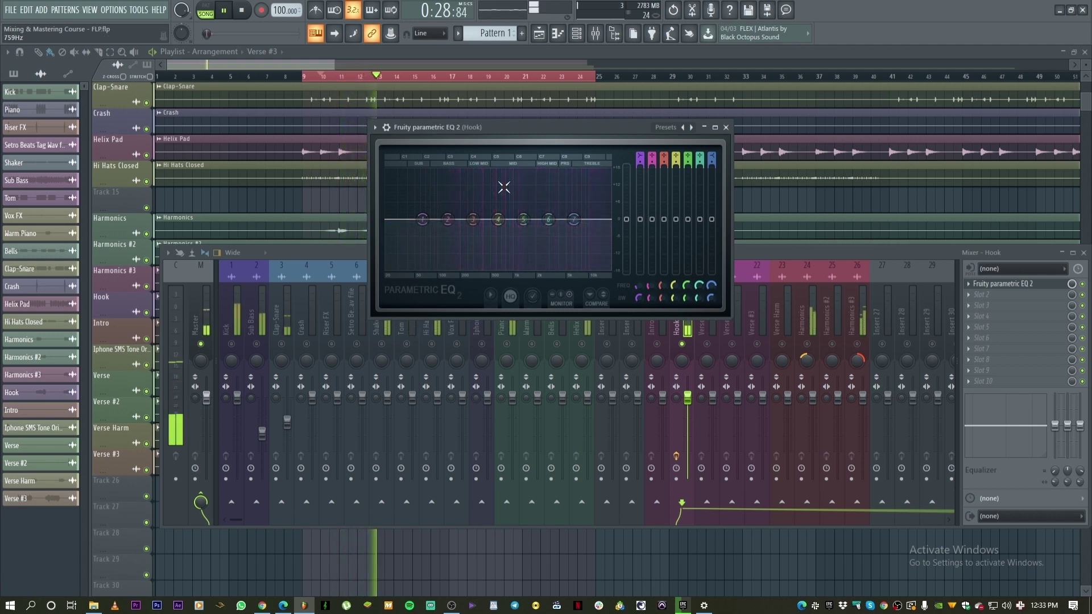
Try a low-pass filter on EQ band 7, sweep its cutoff down to about 80 Hz and audition it on the Hook
mouse_move(472, 219)
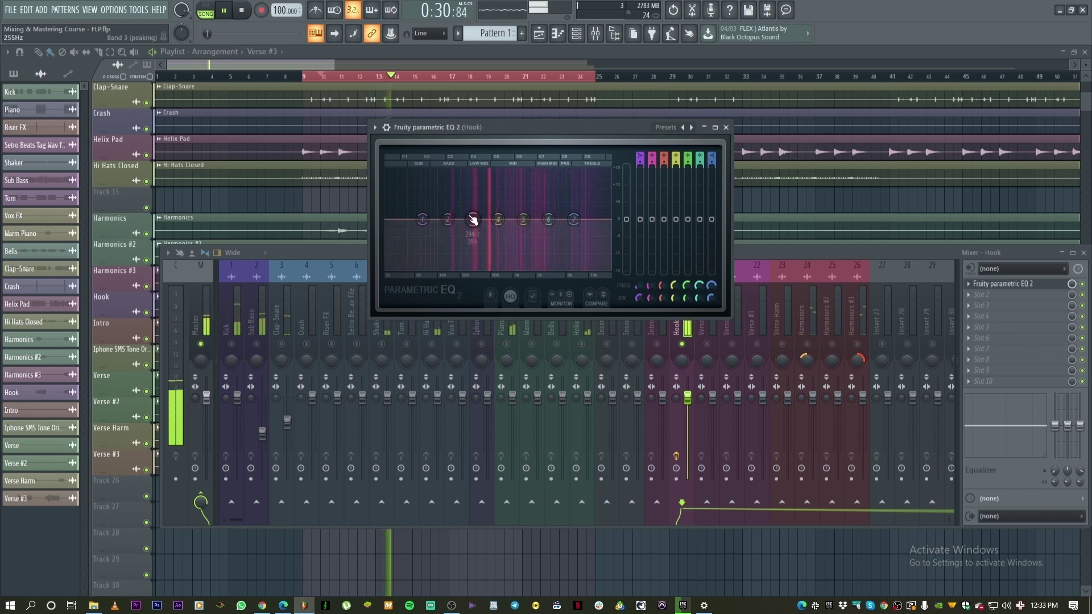
key(space)
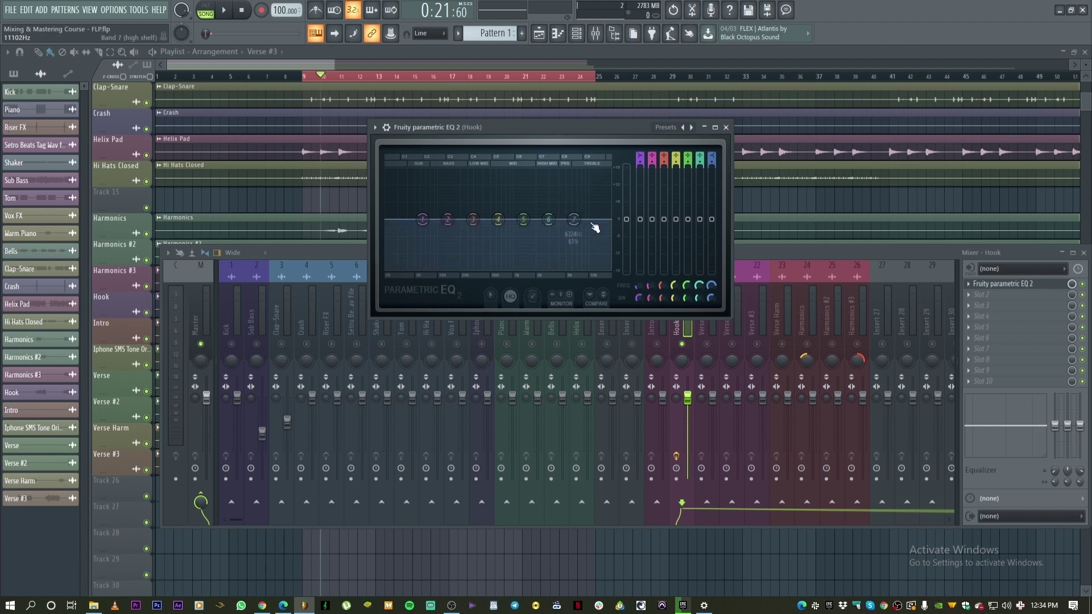
right_click(574, 220)
mouse_move(597, 249)
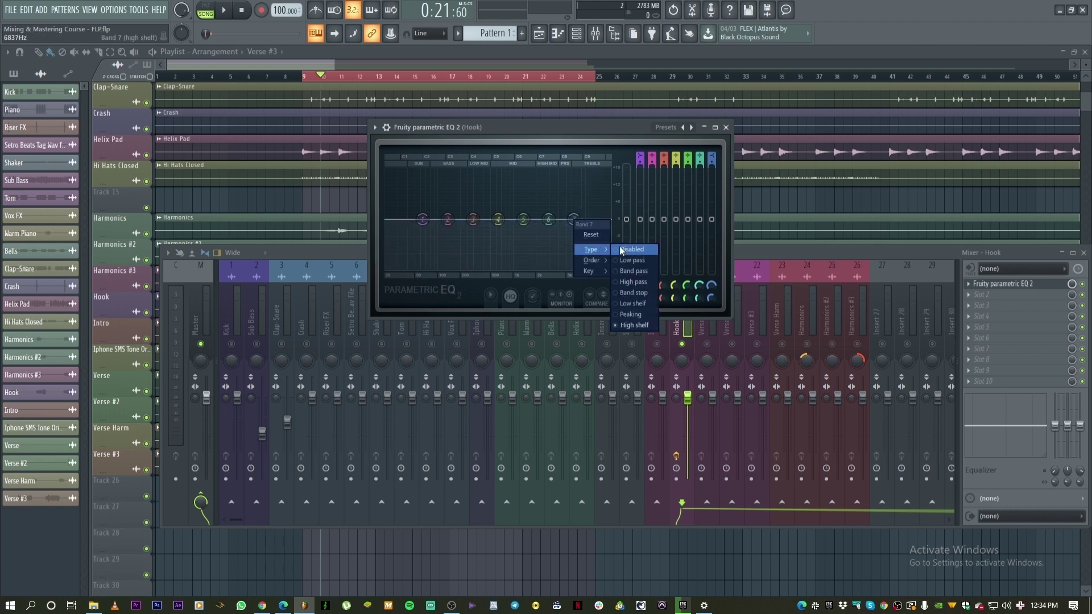
click(635, 264)
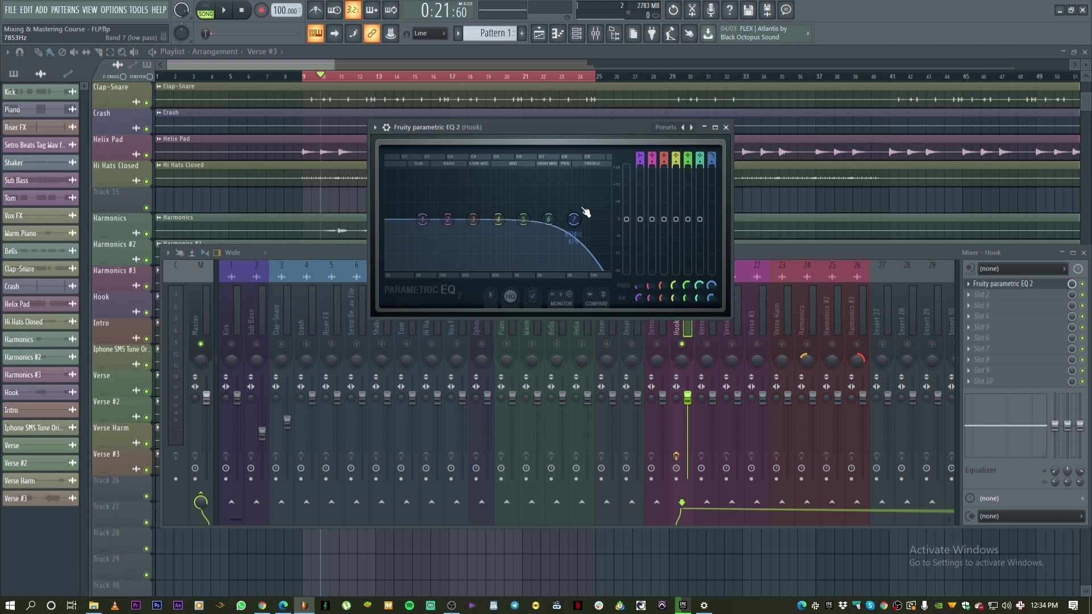
drag(573, 218, 428, 219)
scroll(436, 221, down, 3)
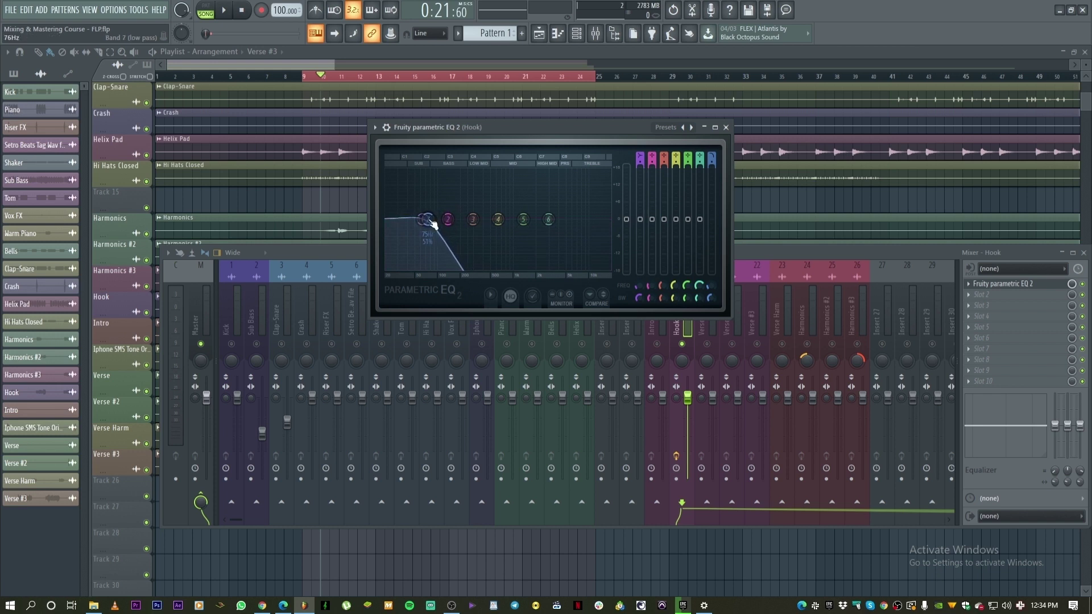
key(space)
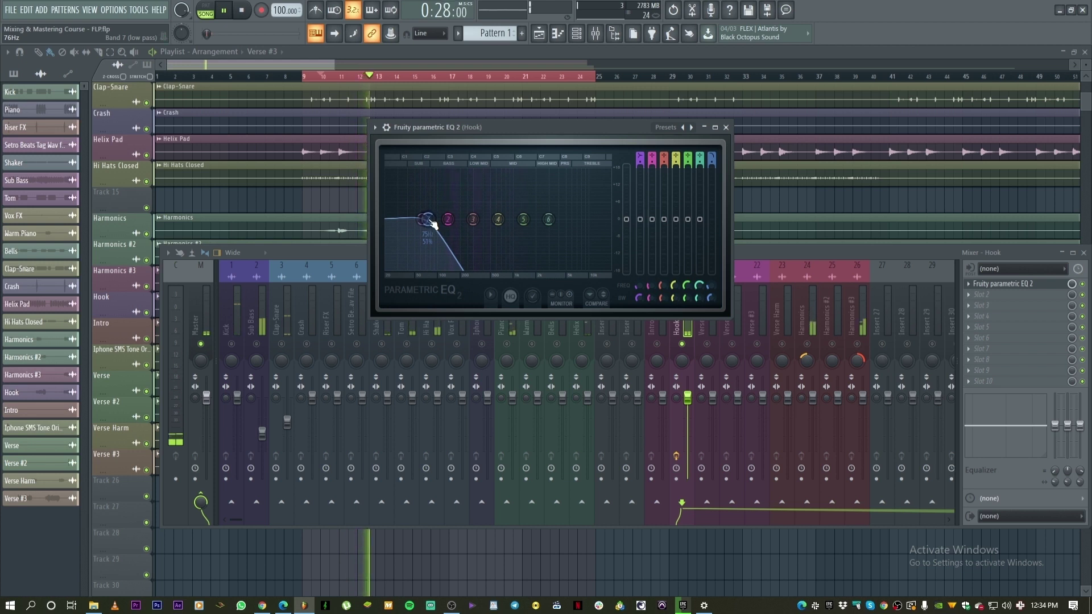
drag(432, 223, 437, 223)
key(space)
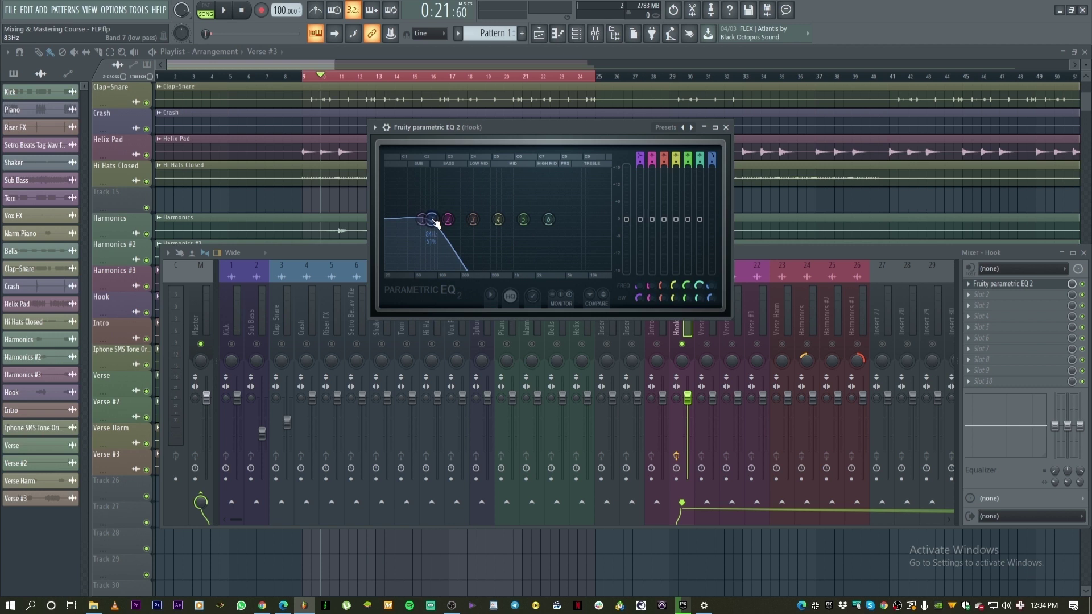
Reset band 7 and restore the equalizer's Default preset
right_click(432, 221)
click(450, 235)
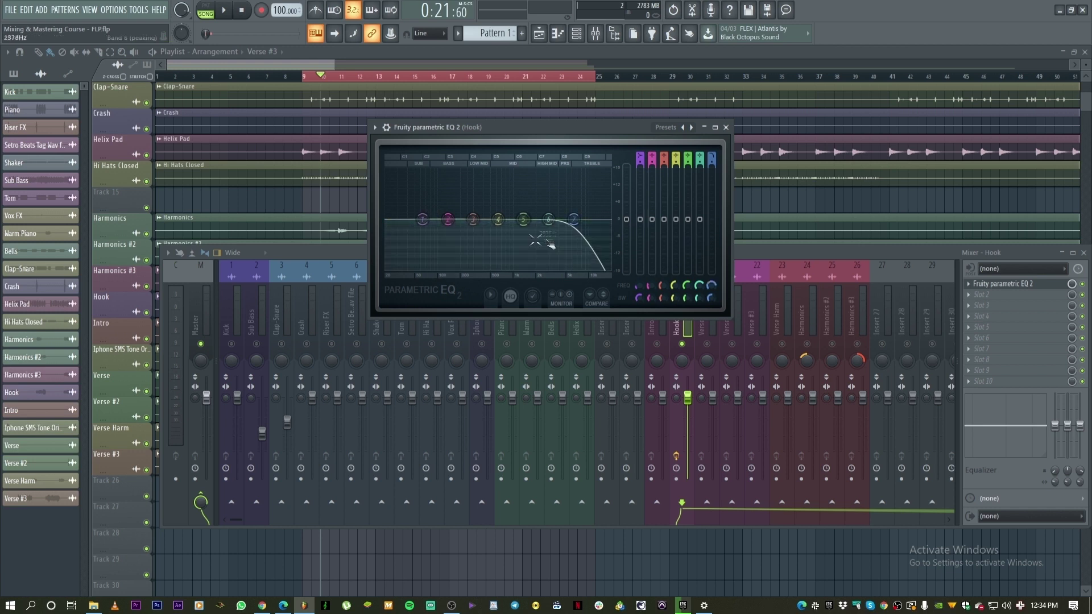
right_click(573, 221)
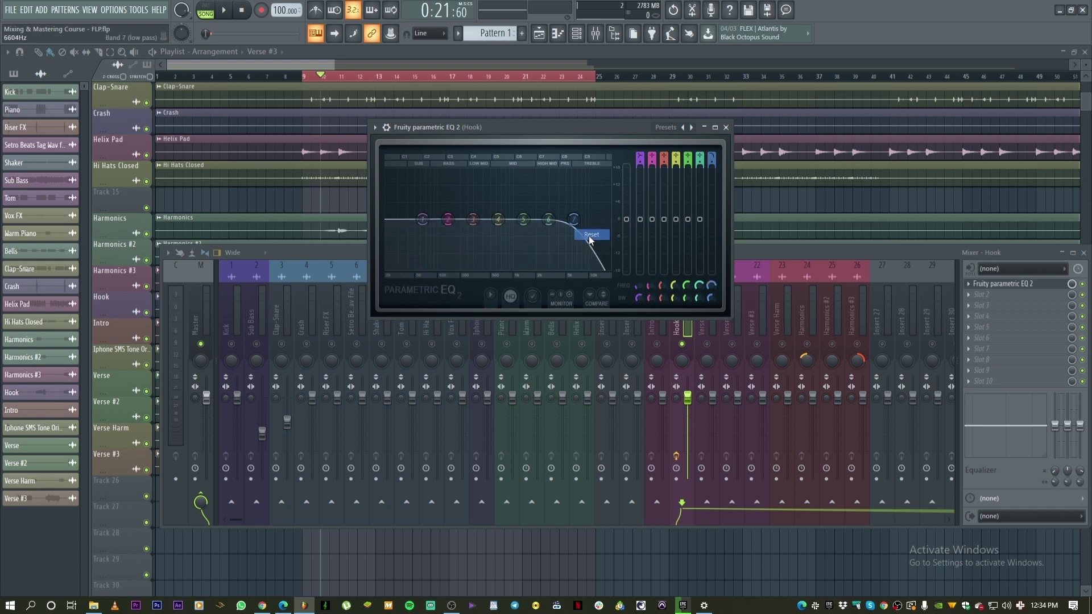
click(691, 130)
click(696, 134)
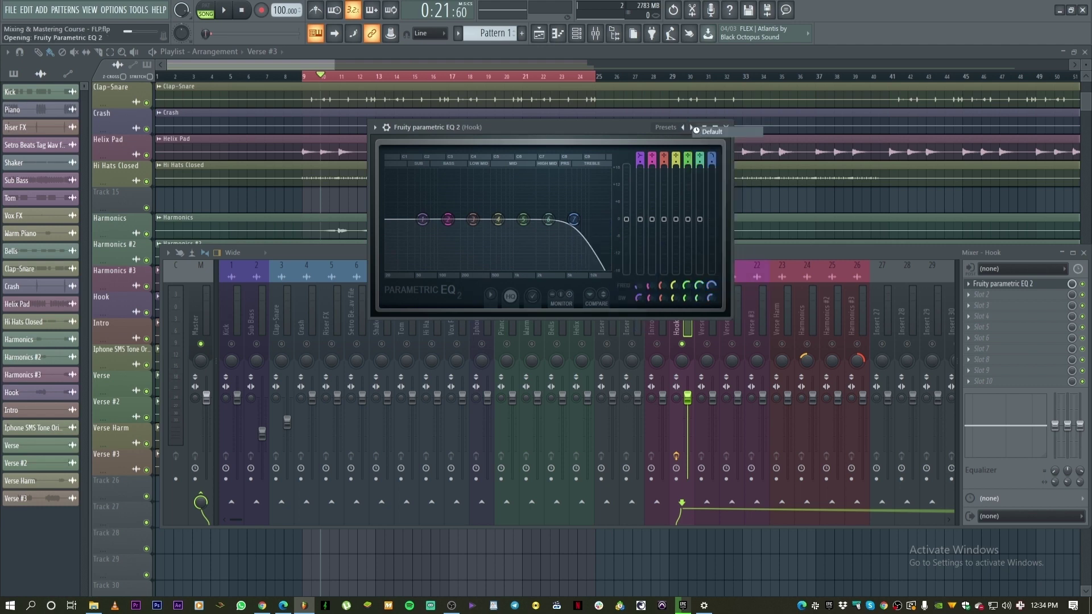
Set EQ band 1 to the High pass type and nudge its cutoff slightly upward while auditioning the Hook
drag(524, 133, 547, 116)
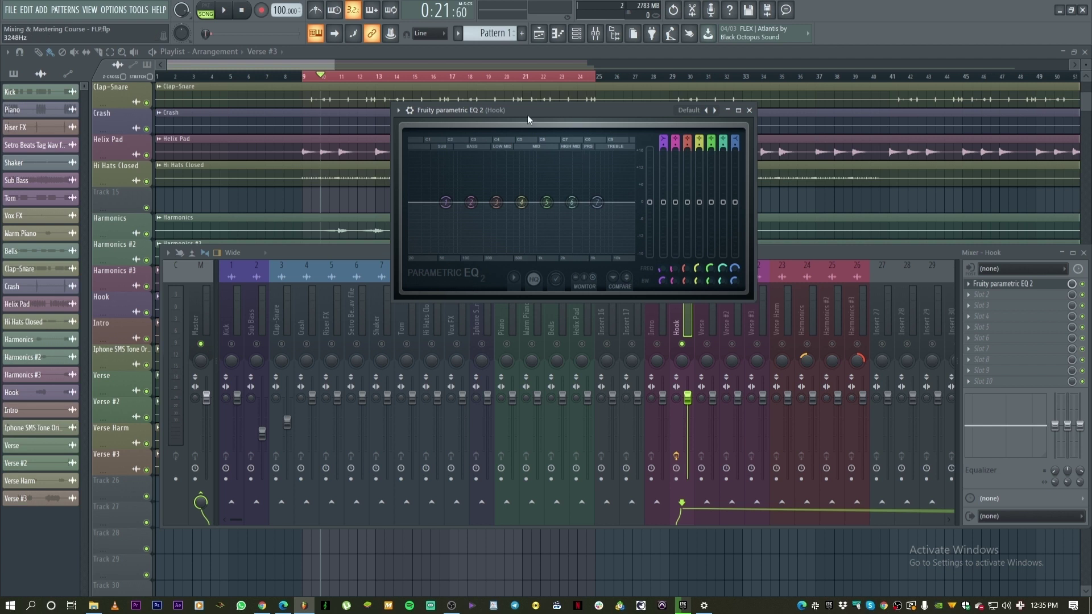
right_click(441, 202)
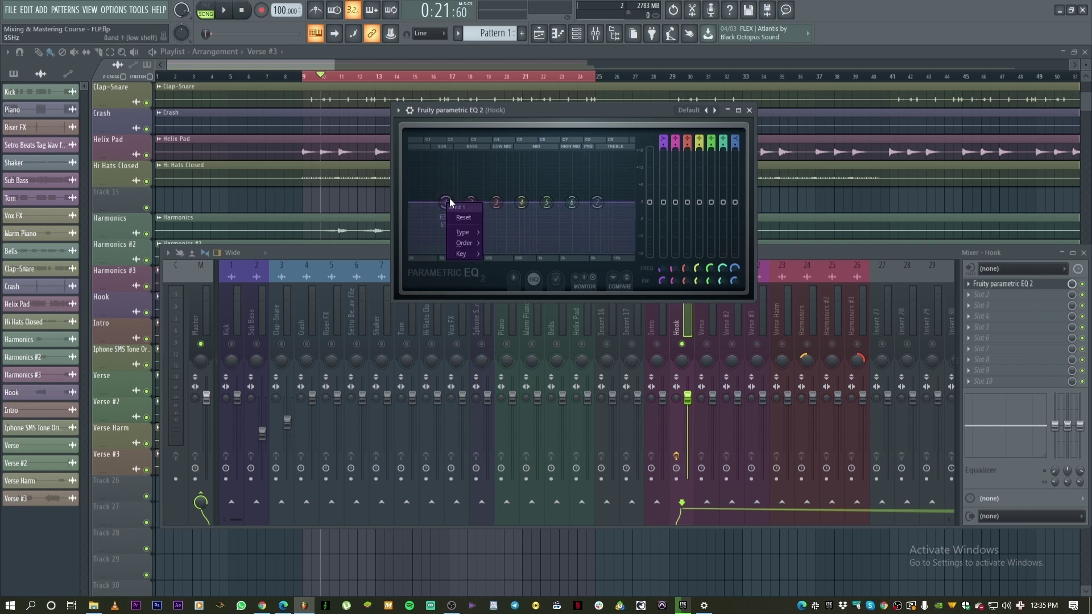
mouse_move(466, 234)
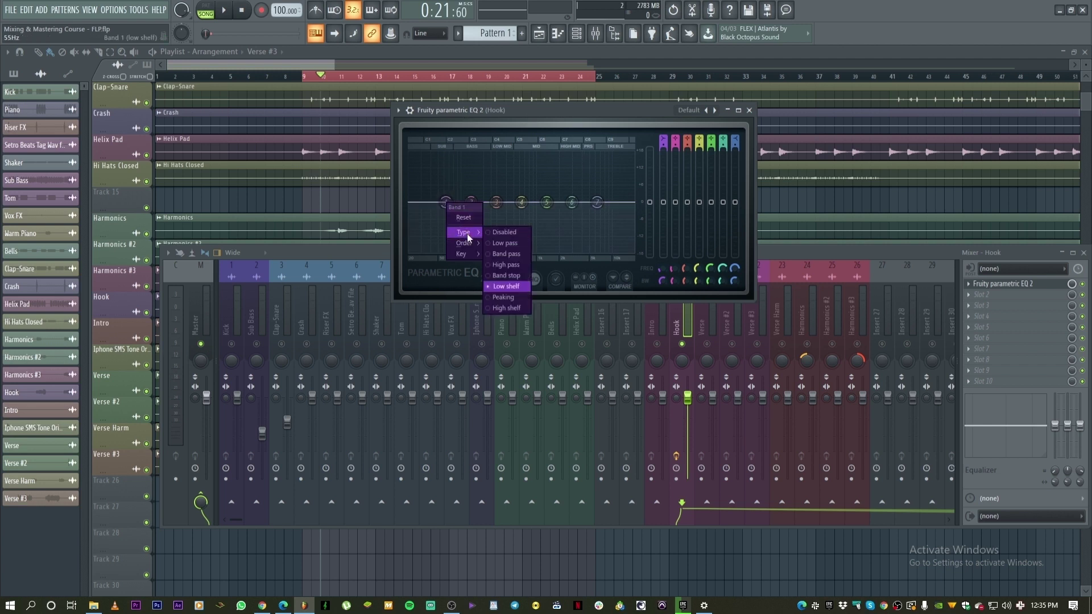
click(508, 265)
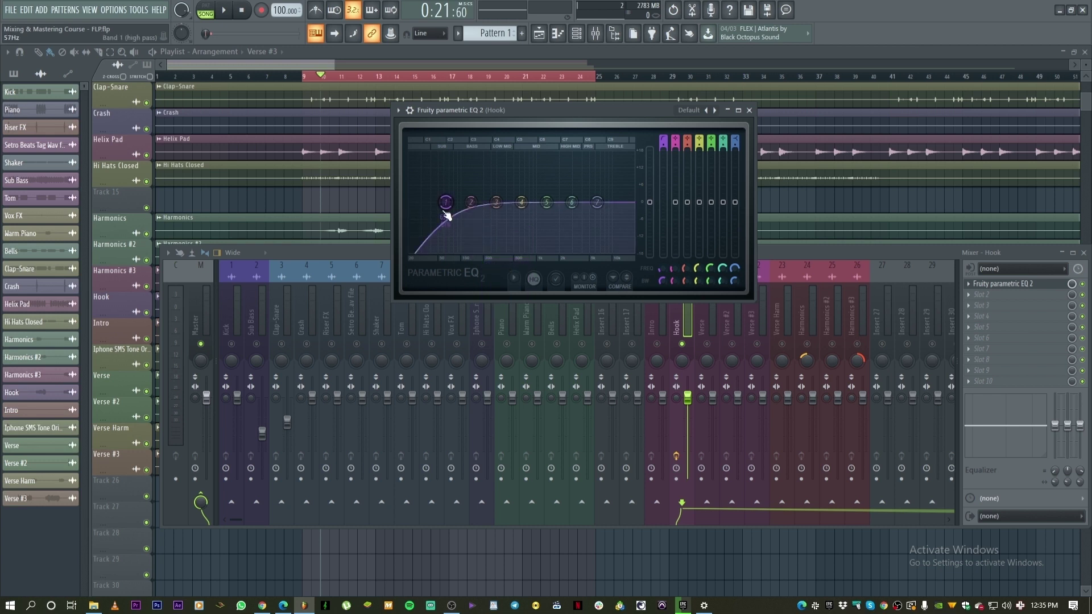
drag(450, 214, 451, 211)
key(space)
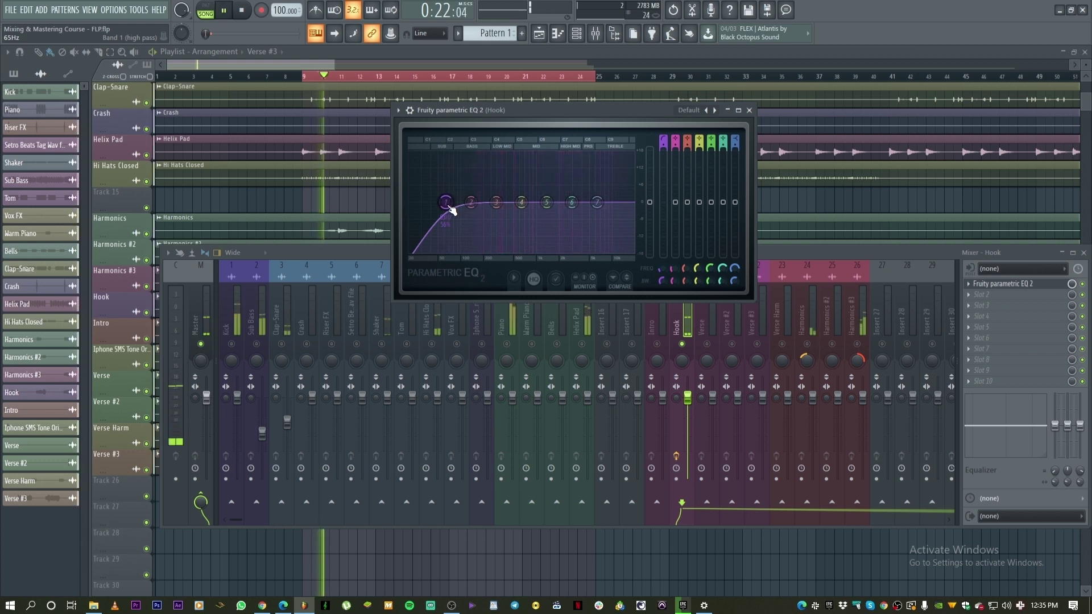
drag(449, 208, 453, 207)
key(space)
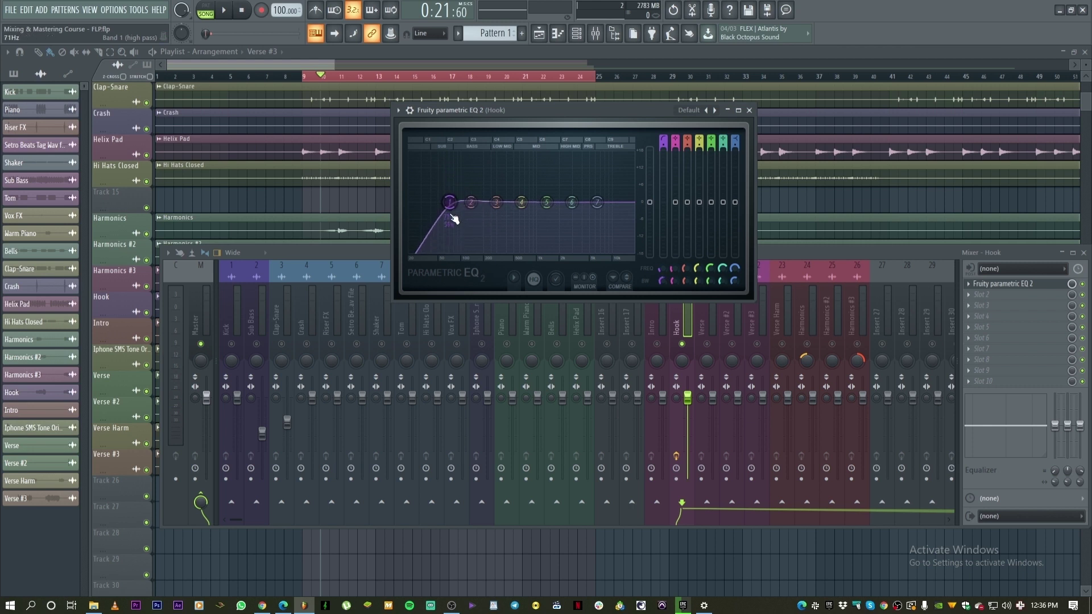
Raise the band 1 high-pass cutoff up to the frequency of band 2 while listening to the Hook
key(space)
drag(450, 206, 472, 199)
key(space)
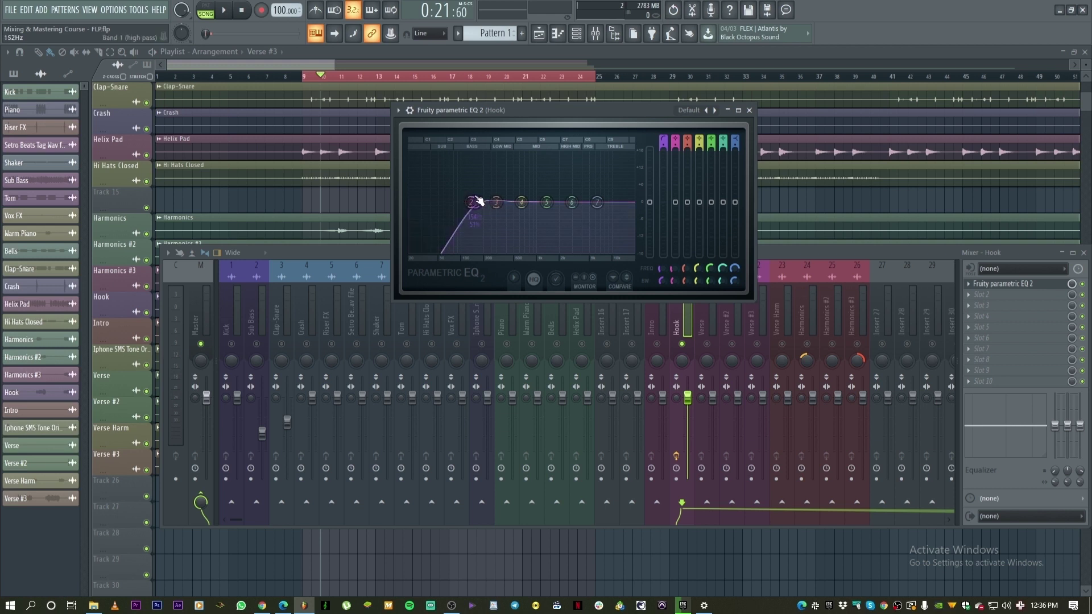
mouse_move(471, 202)
mouse_down()
mouse_move(506, 202)
mouse_move(473, 202)
mouse_up()
key(space)
key(space)
Shift band 6 higher and boost it by up to about 2.7 dB, with a slight lift on band 7, during Hook playback
drag(478, 205, 515, 212)
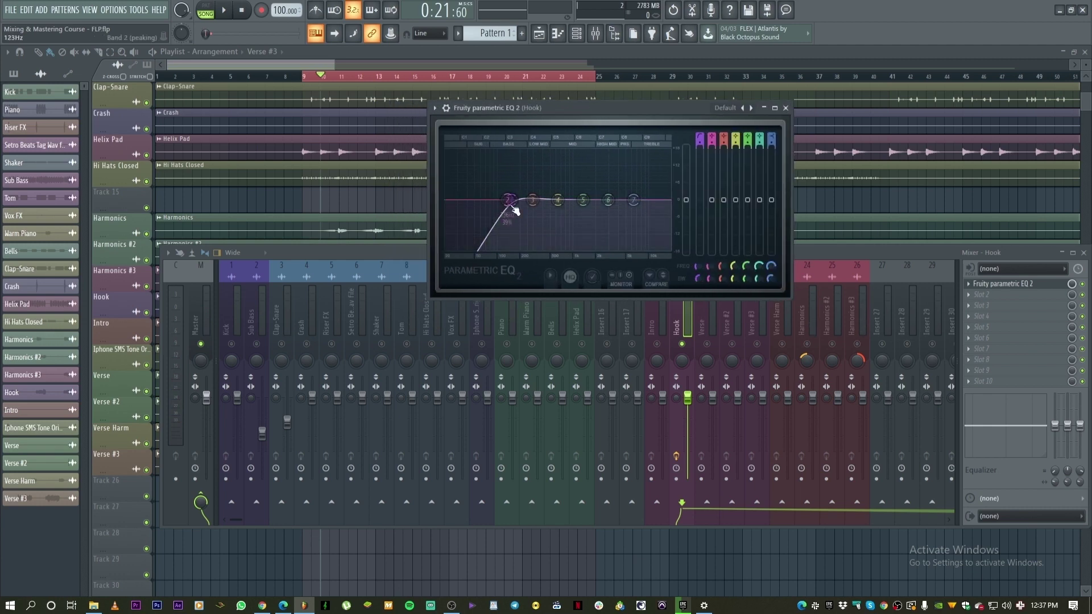
key(space)
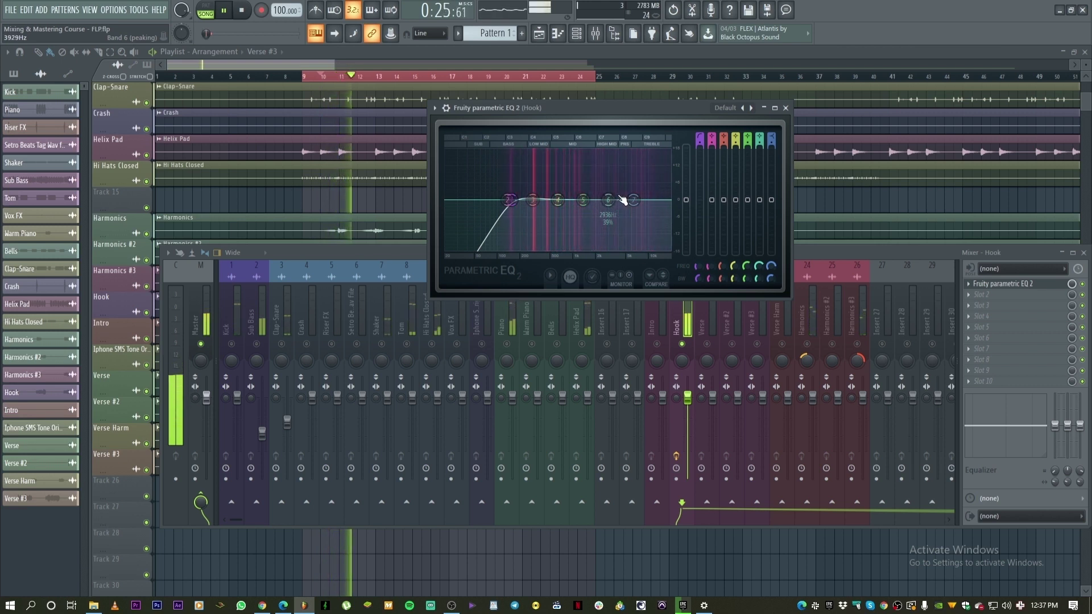
key(space)
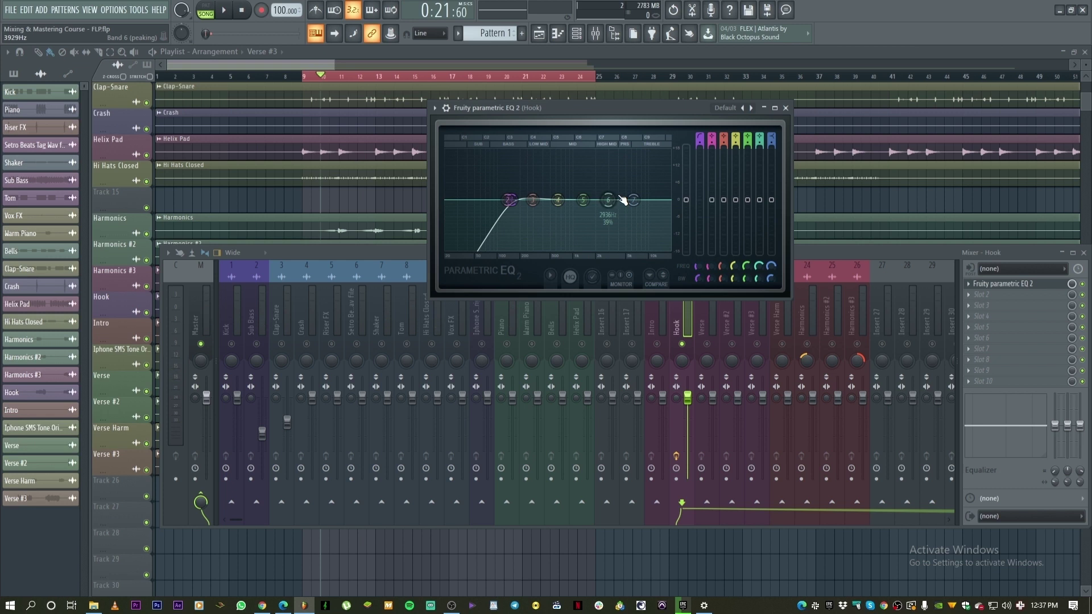
key(space)
mouse_move(619, 197)
mouse_down()
mouse_move(624, 185)
mouse_move(632, 197)
mouse_move(622, 183)
mouse_move(637, 195)
mouse_move(641, 169)
mouse_move(649, 191)
mouse_move(622, 190)
mouse_up()
click(625, 188)
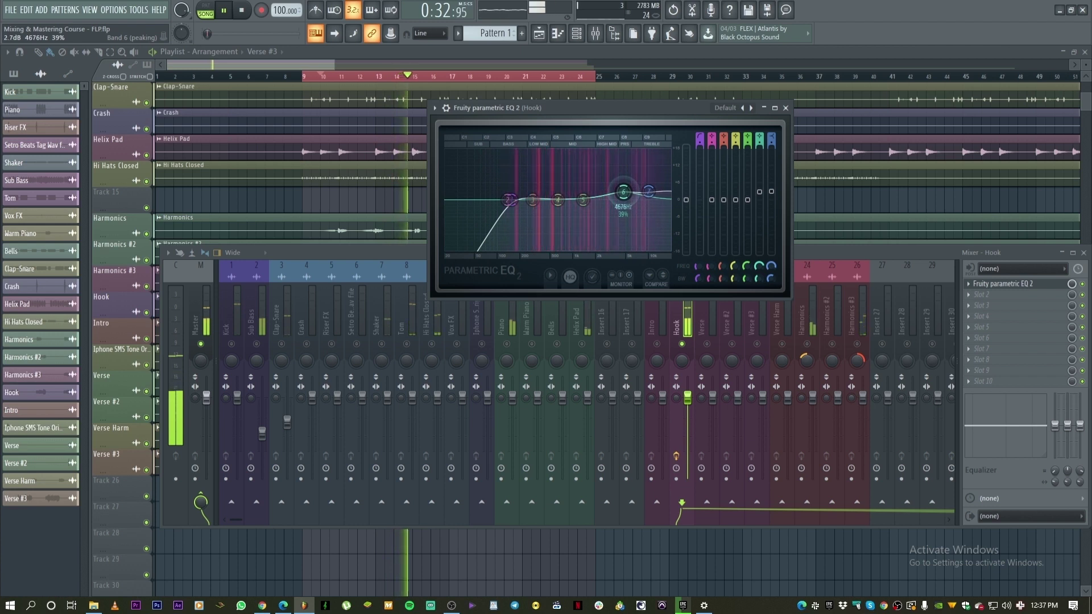
key(space)
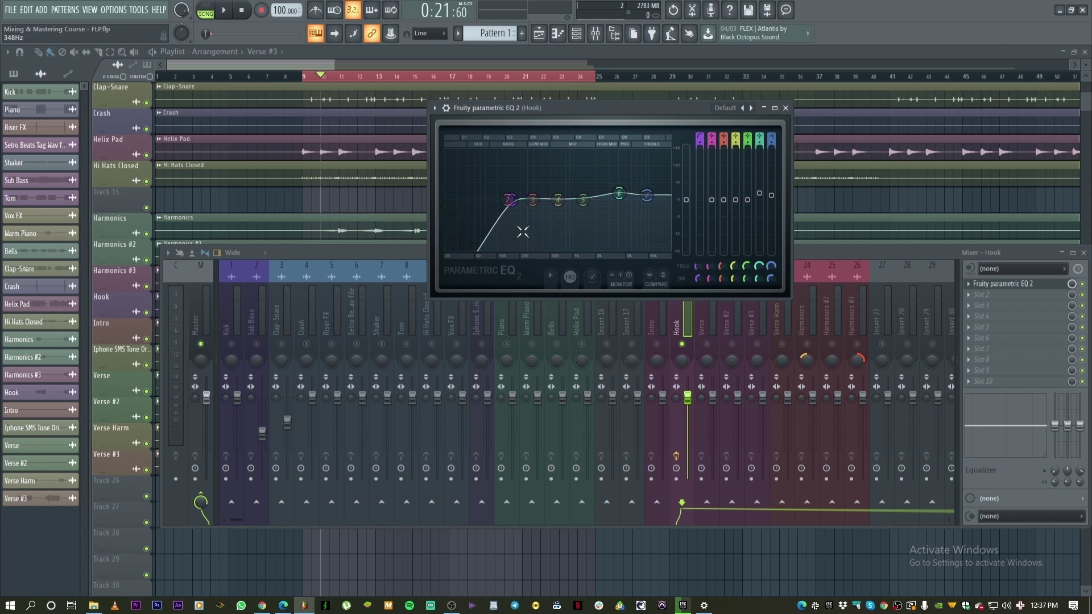
Play the Hook, boost band 4 by about 14 dB and narrow its bandwidth to 10% to search for problem mid frequencies
key(space)
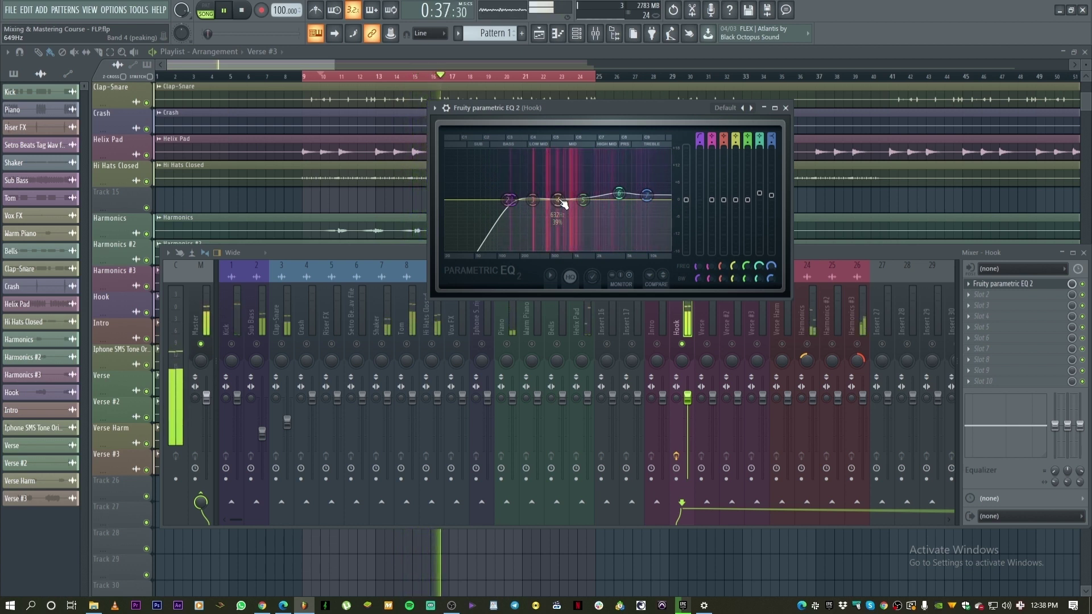
key(space)
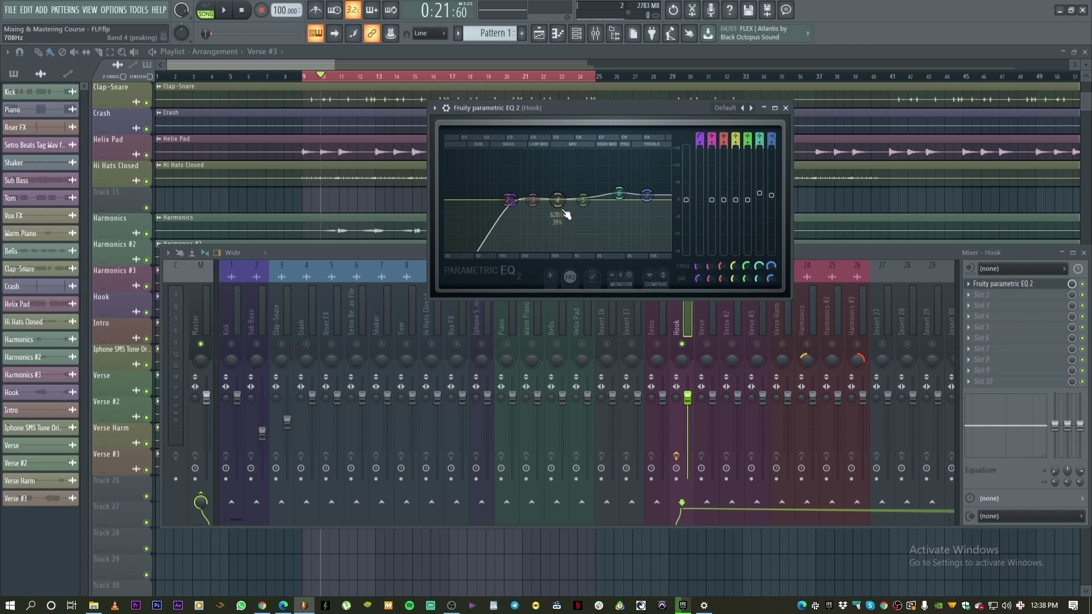
drag(613, 111, 617, 99)
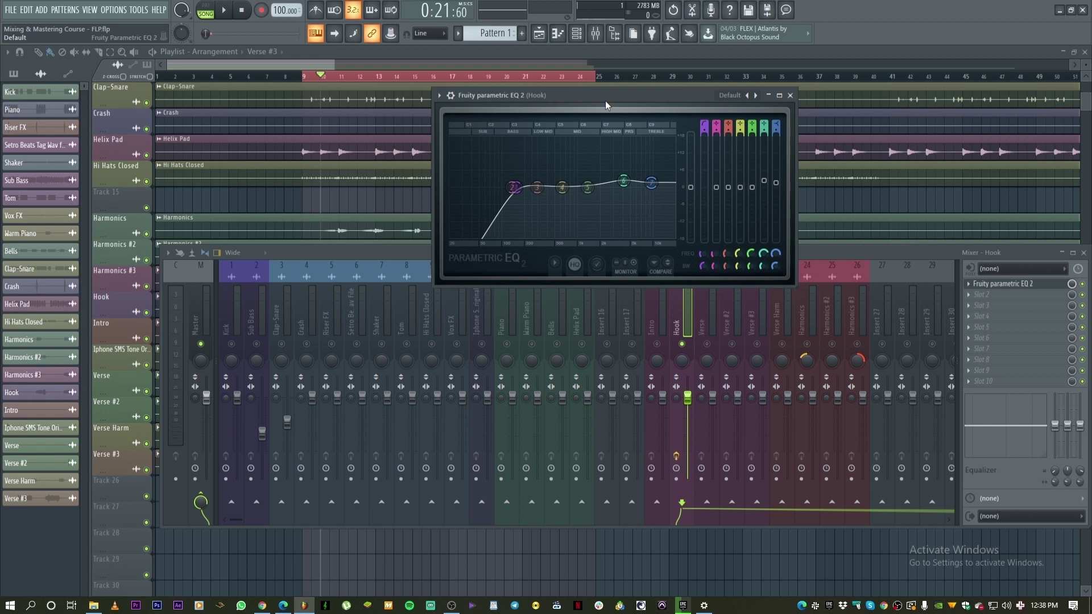
key(space)
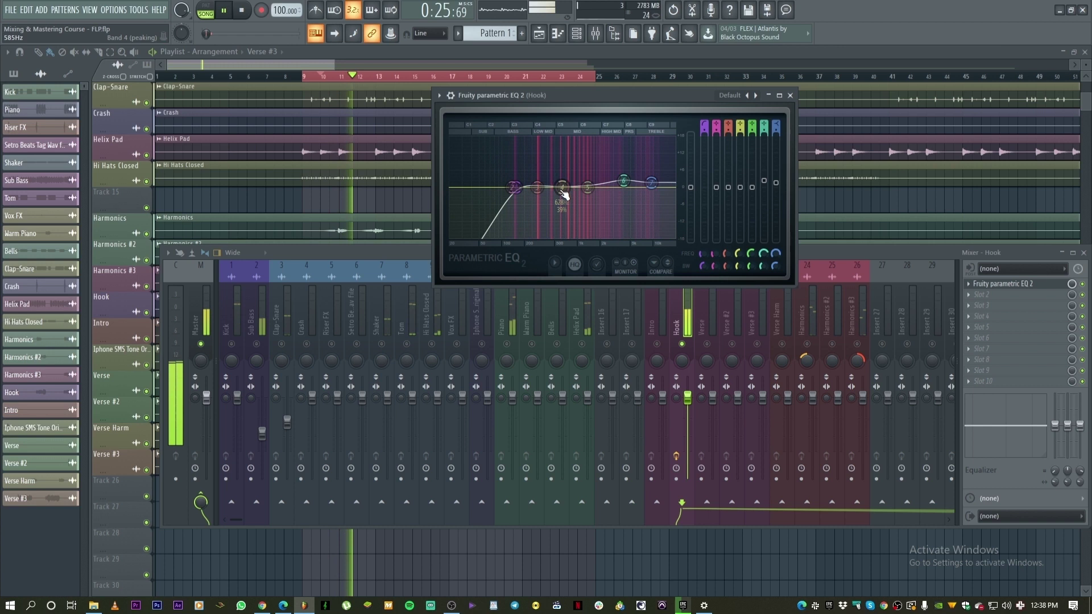
key(space)
drag(562, 187, 576, 146)
scroll(576, 147, down, 5)
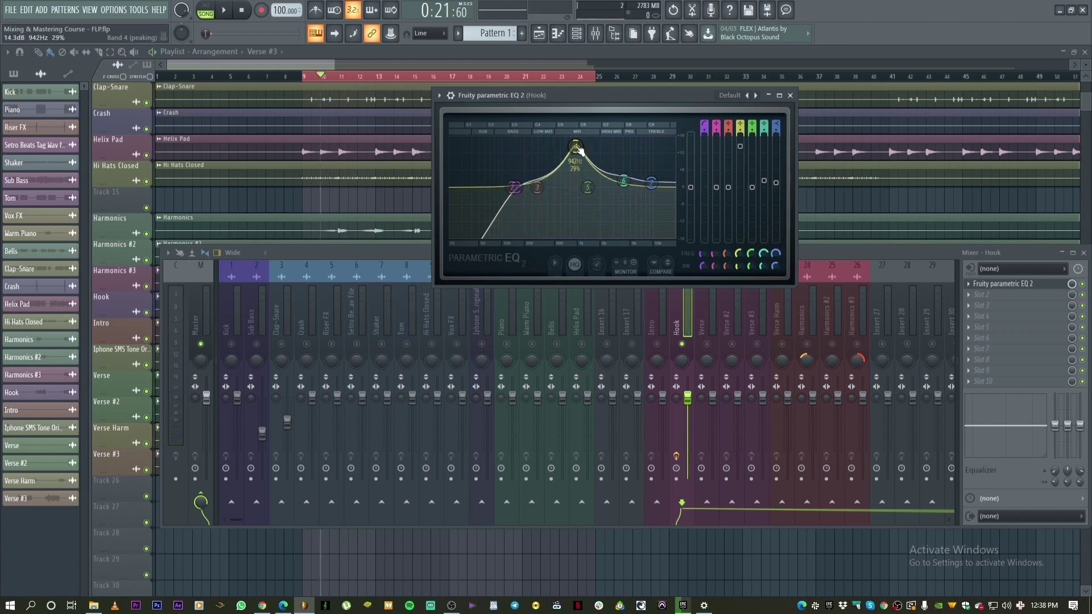
scroll(577, 149, up, 5)
scroll(578, 149, down, 5)
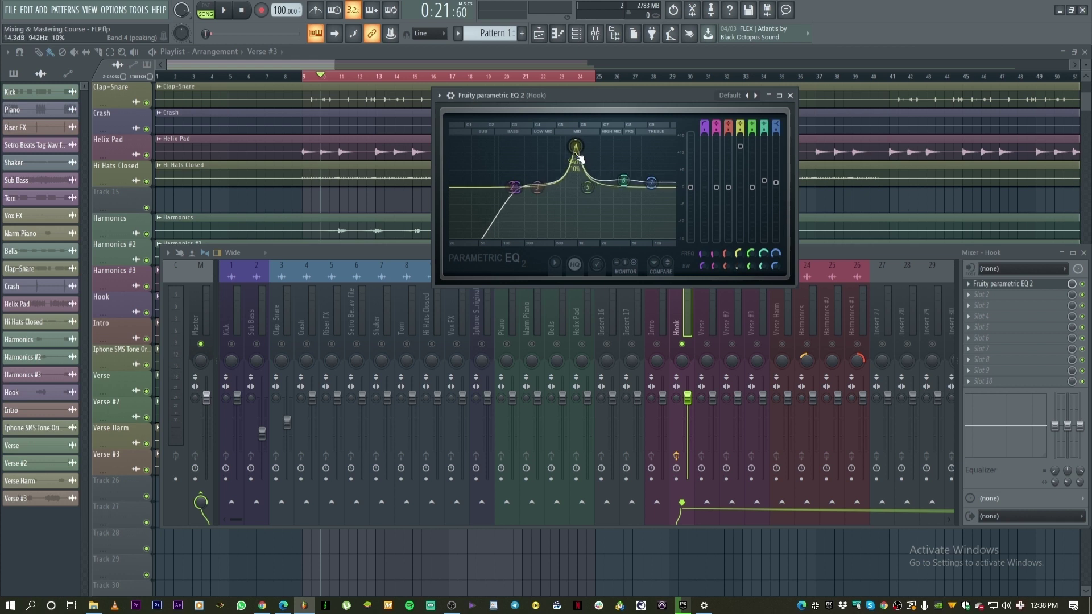
drag(575, 146, 573, 144)
key(space)
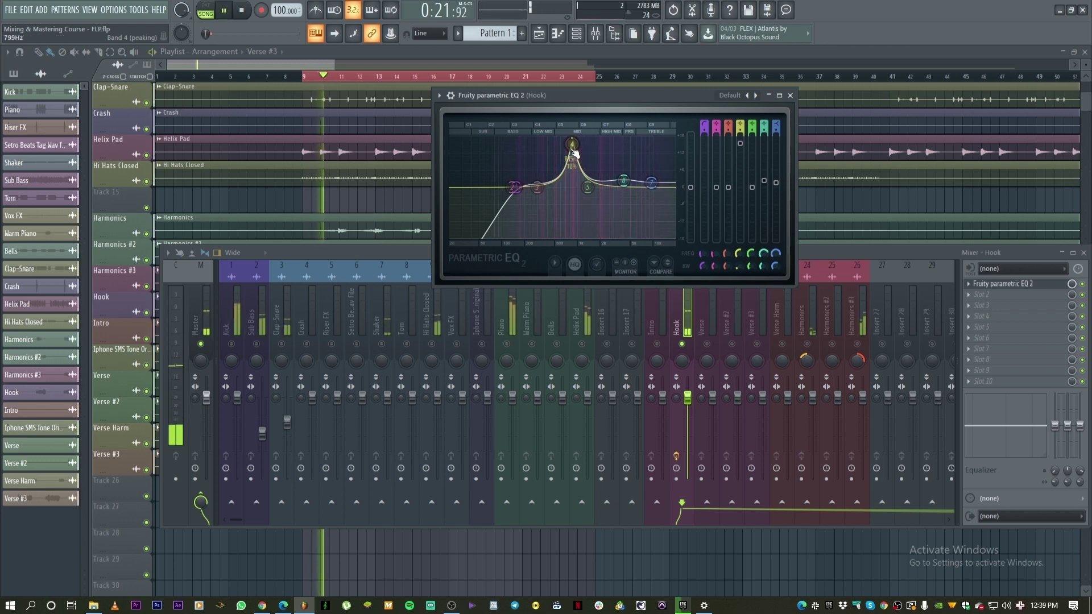
Adjust the boosted band 4 to 15% bandwidth and fine-tune its peak frequency during playback
key(space)
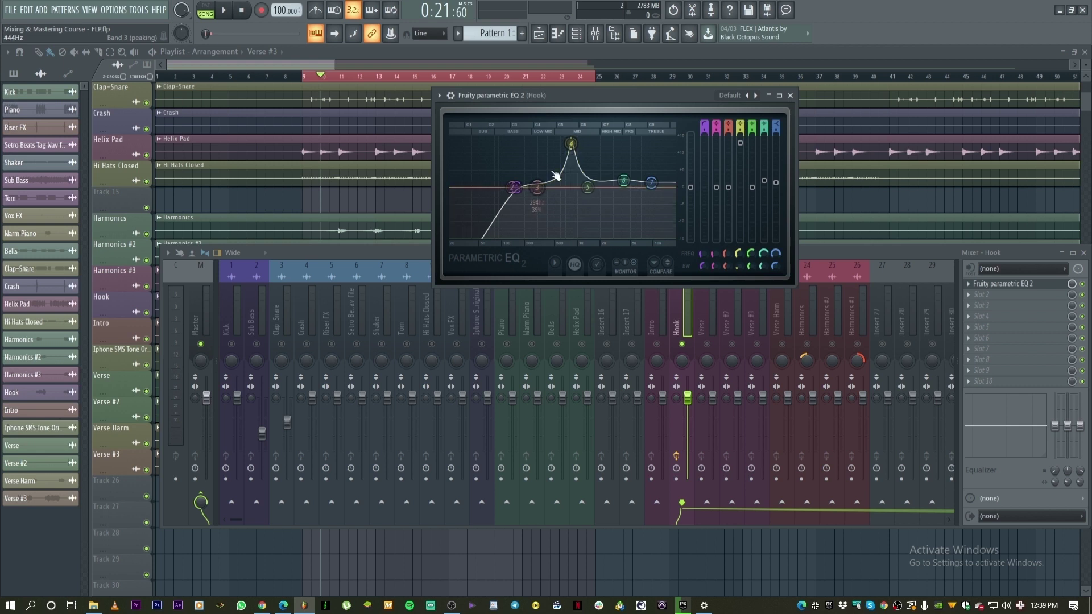
key(space)
scroll(572, 145, down, 3)
drag(573, 145, 571, 144)
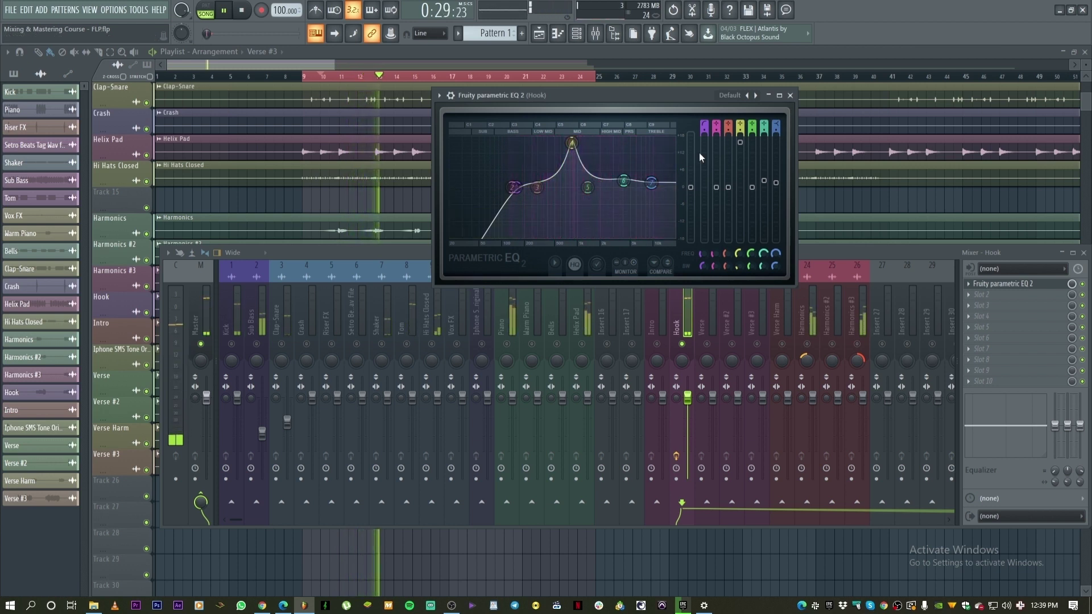
Turn band 4 into a -3.0 dB cut at 840 Hz and narrow its bandwidth to 5%
drag(740, 142, 740, 143)
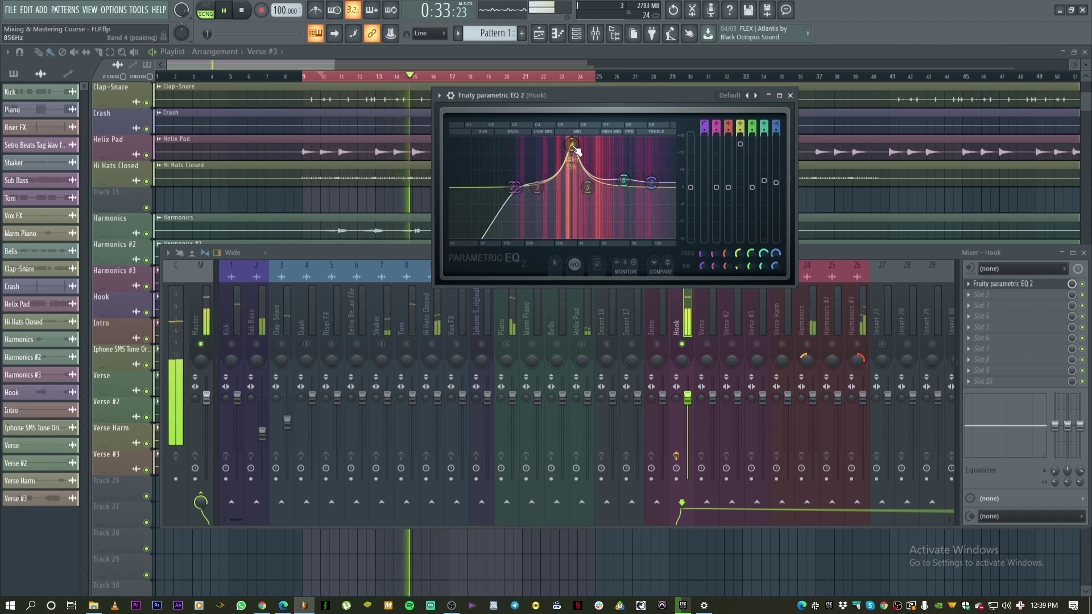
key(space)
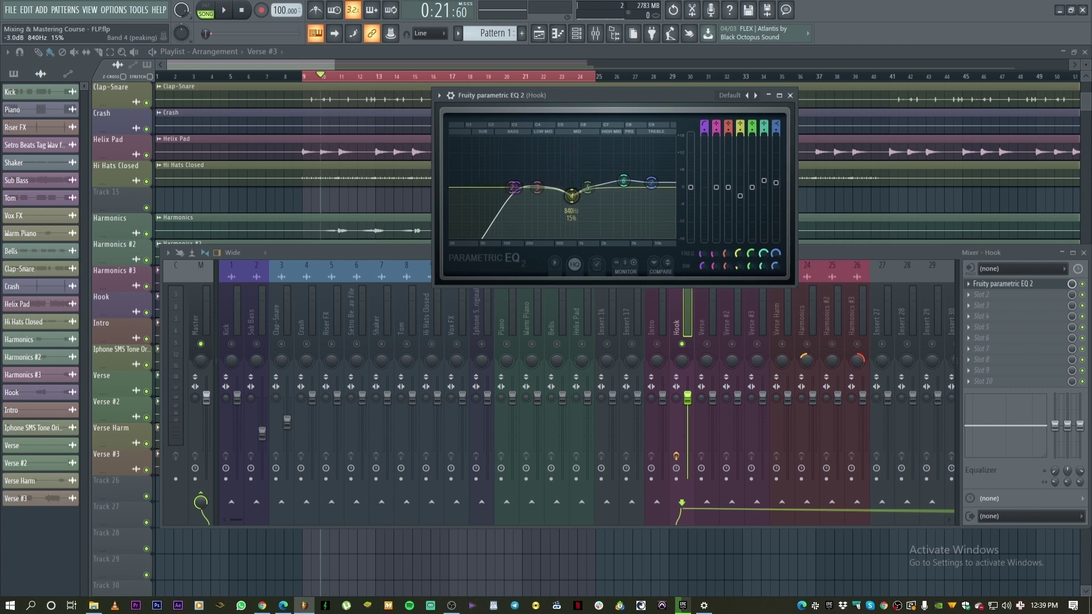
key(space)
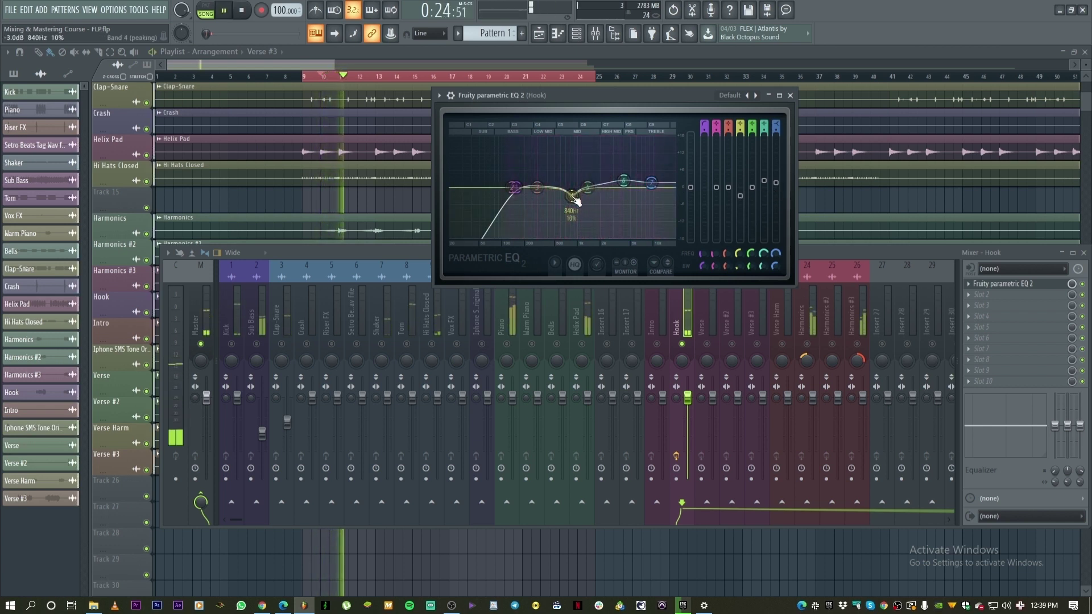
scroll(576, 200, down, 3)
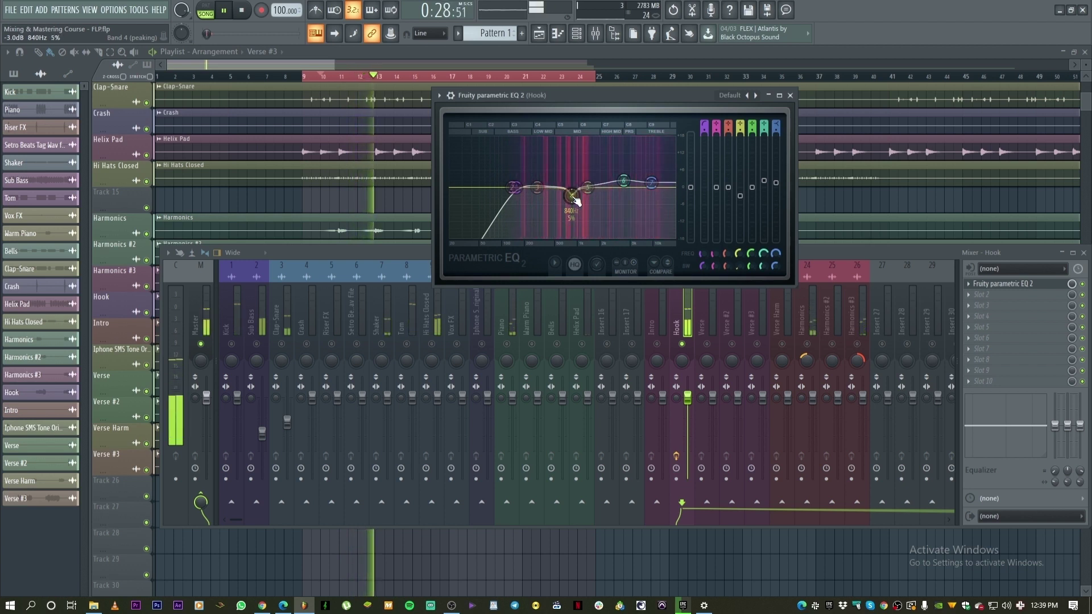
Play the Hook with its Fruity parametric EQ 2 bypassed and enabled to compare the vocal before and after equalization
key(space)
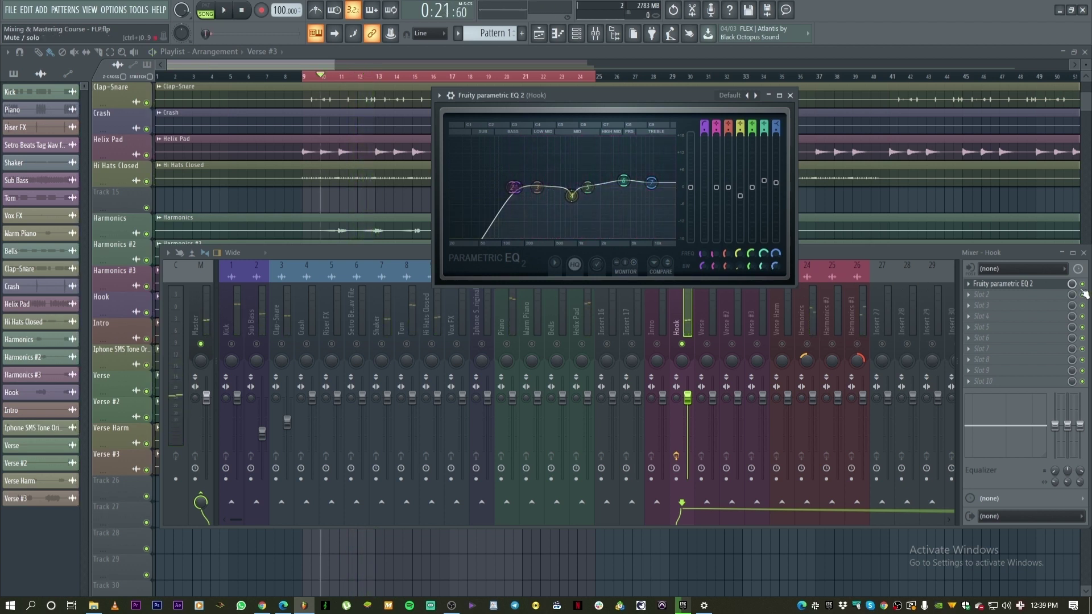
click(1083, 284)
key(space)
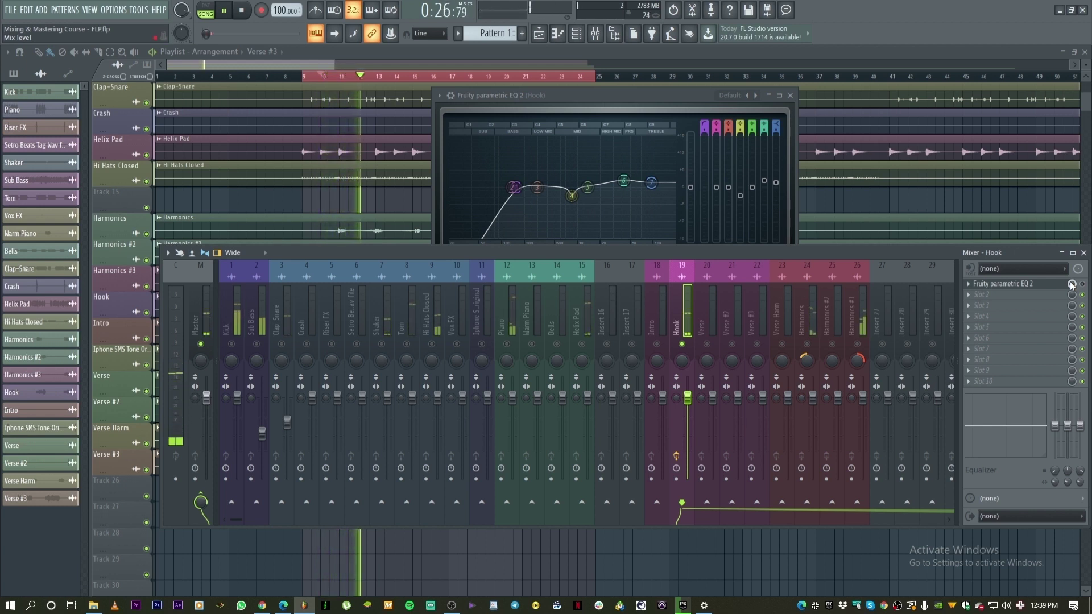
key(space)
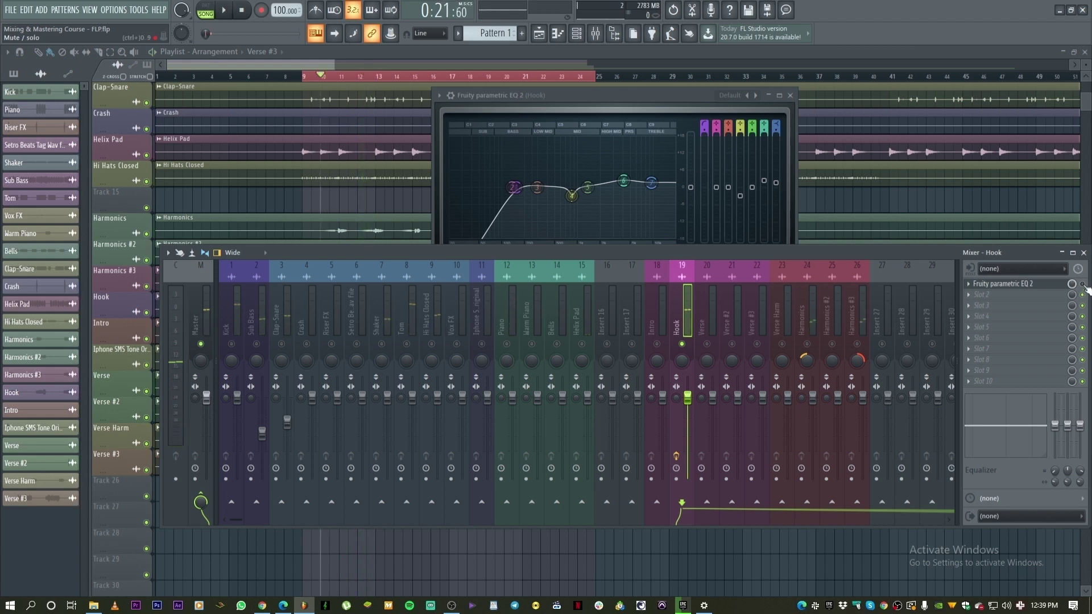
key(space)
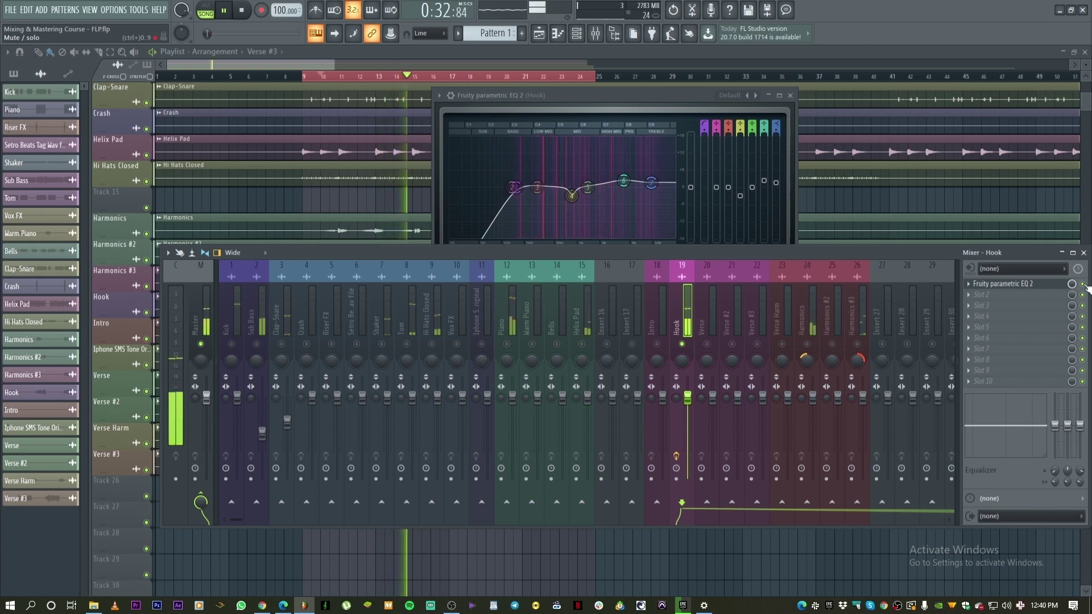
key(space)
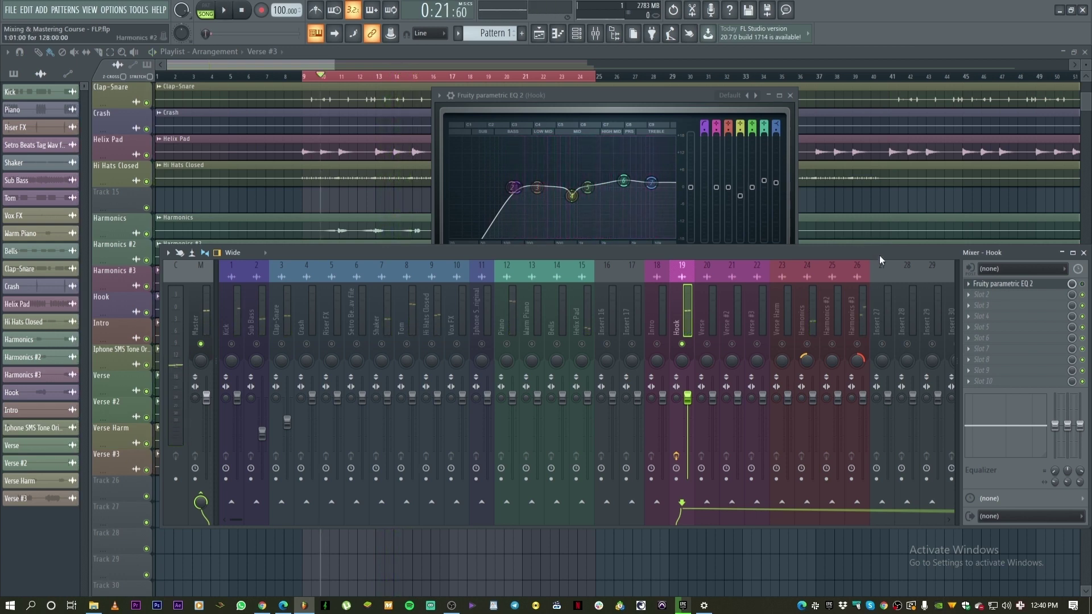
Delete Fruity parametric EQ 2 from the Hook track's first effect slot
drag(879, 255, 865, 260)
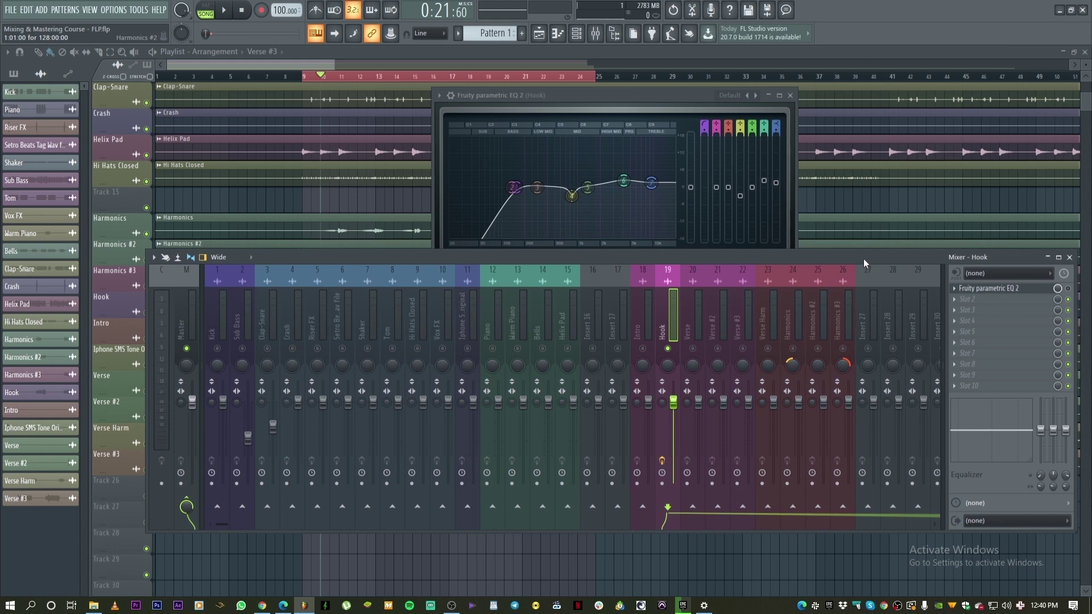
drag(771, 268, 761, 189)
click(945, 209)
click(959, 232)
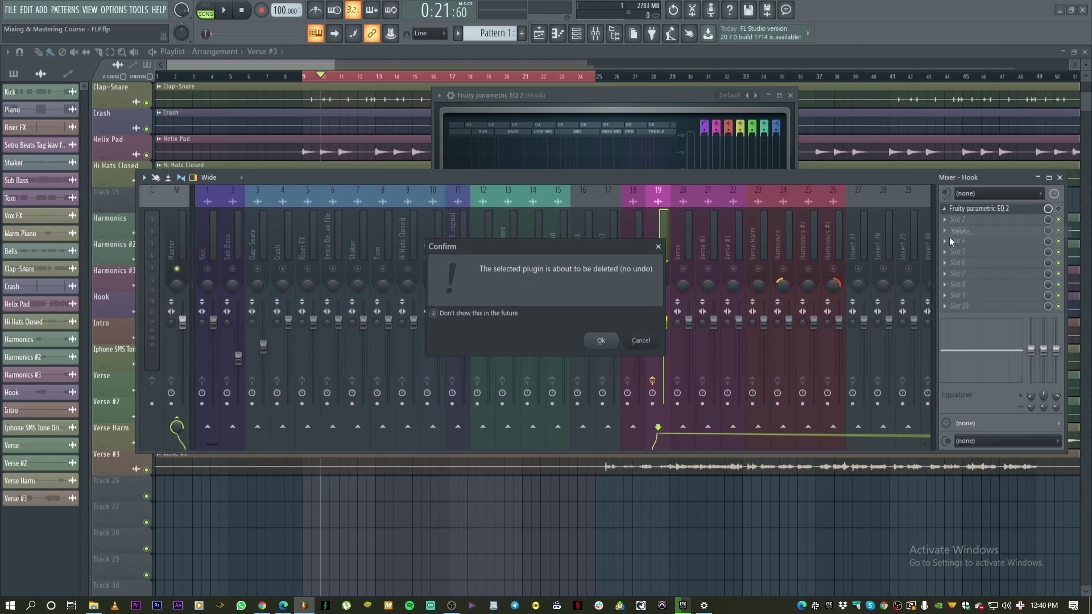
click(601, 340)
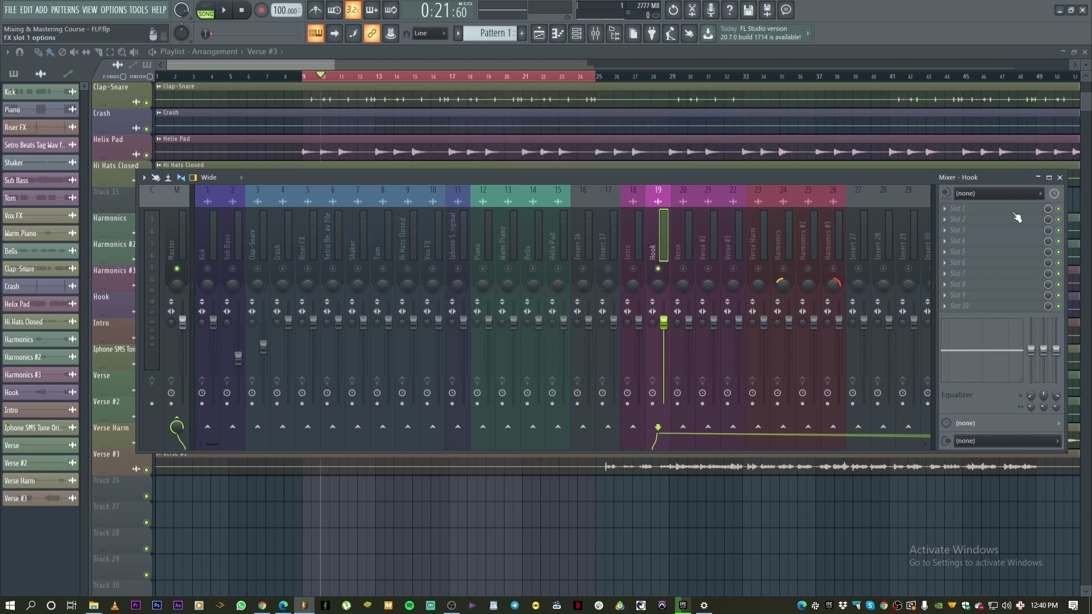
drag(617, 182, 614, 226)
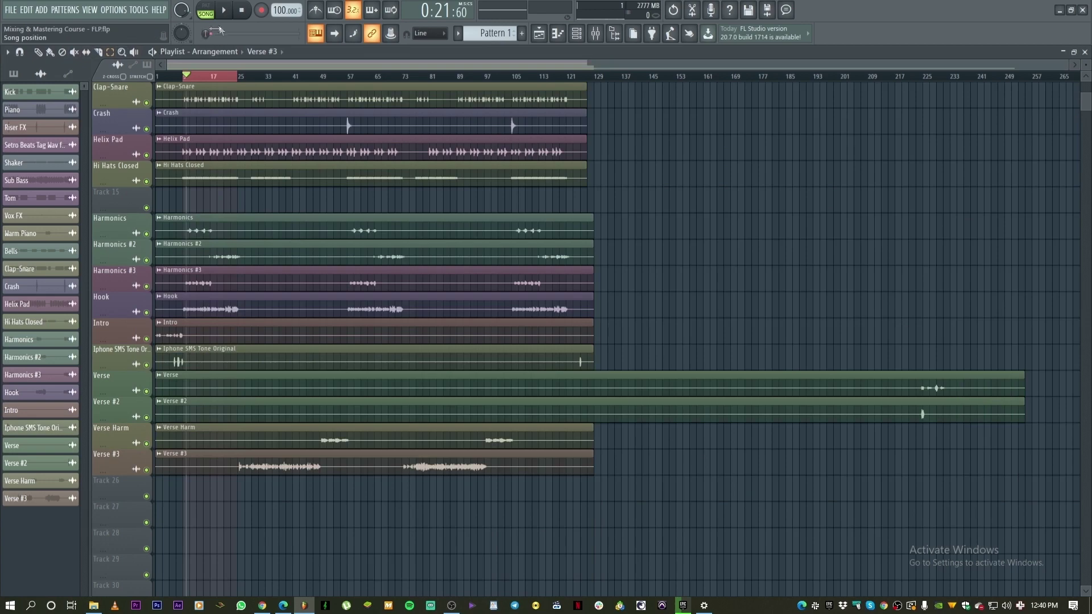
Select all mixer tracks from Kick to Harmonics #3, pull their faders fully down and center the panning of the Harmonics tracks
click(595, 33)
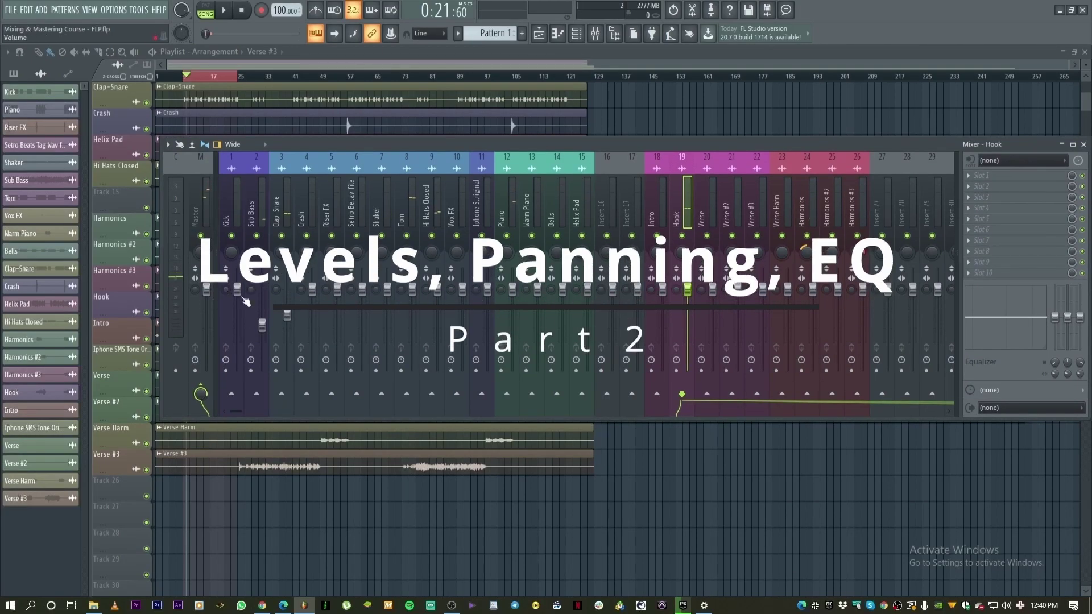
drag(233, 259, 858, 234)
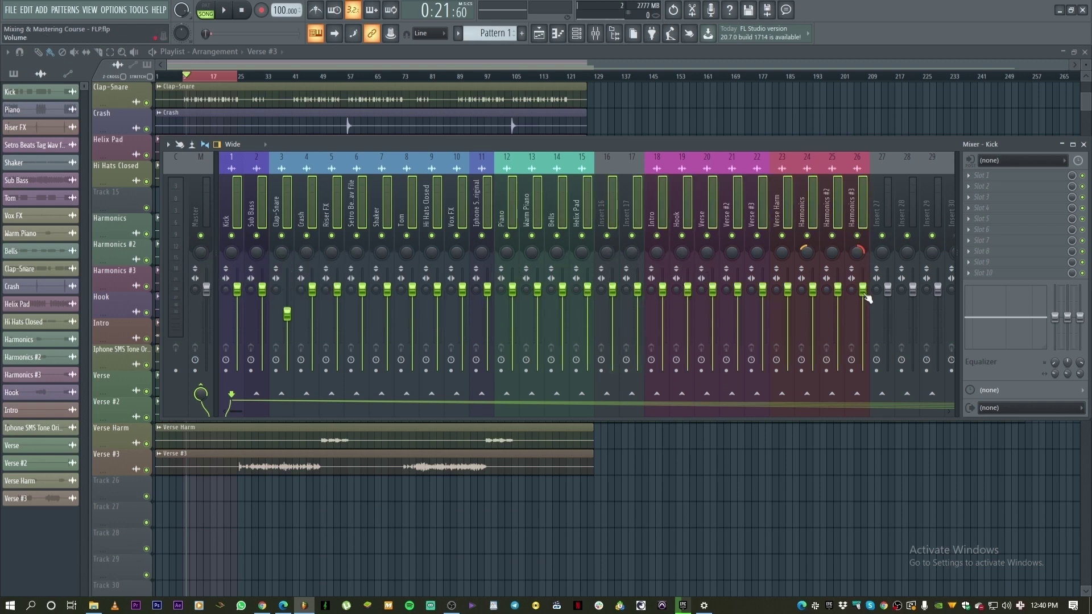
click(857, 392)
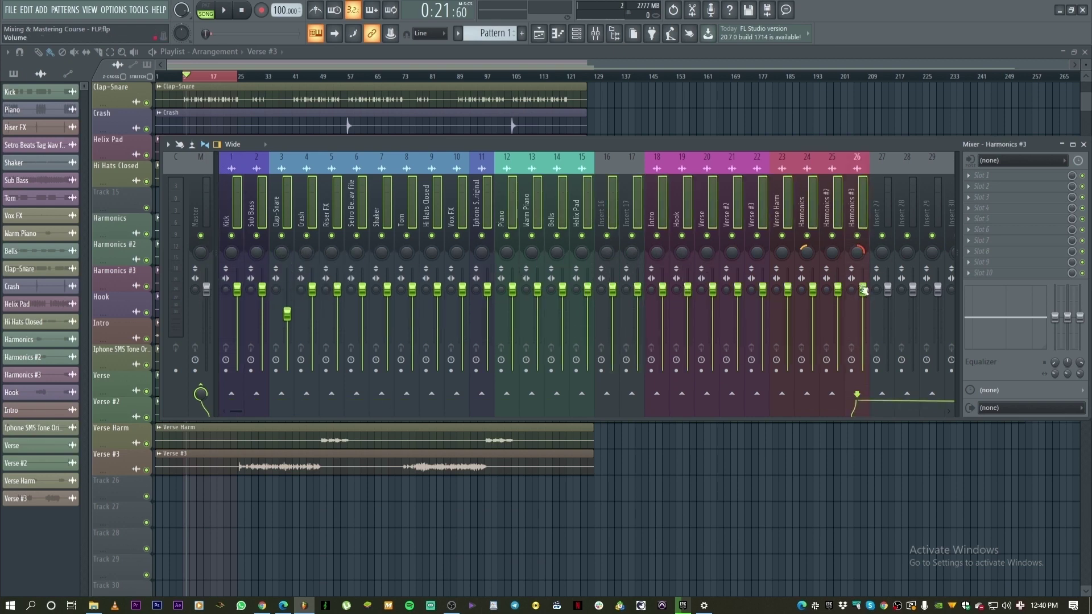
drag(863, 289, 863, 371)
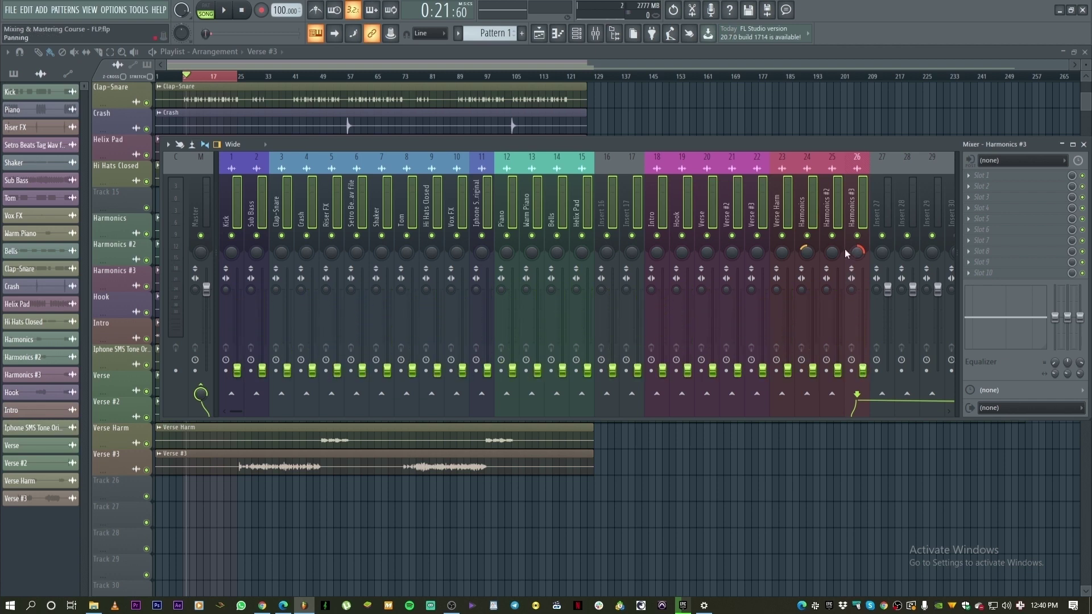
drag(802, 256, 807, 257)
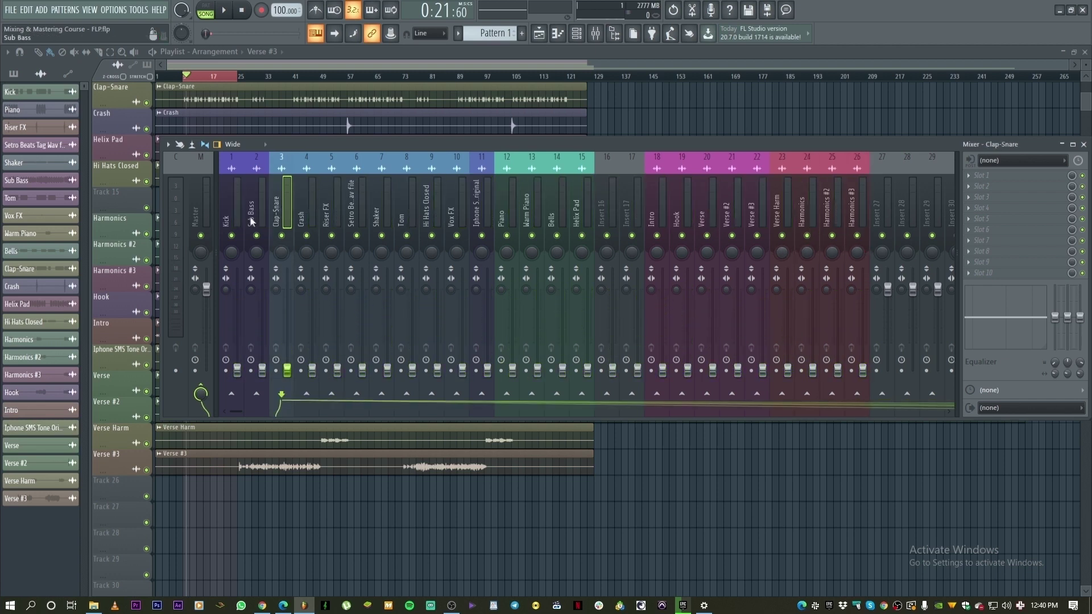
Raise the Kick level to about -3.5 dB during playback, maximize the mixer and nudge the Kick slightly higher
click(236, 318)
drag(243, 370, 237, 302)
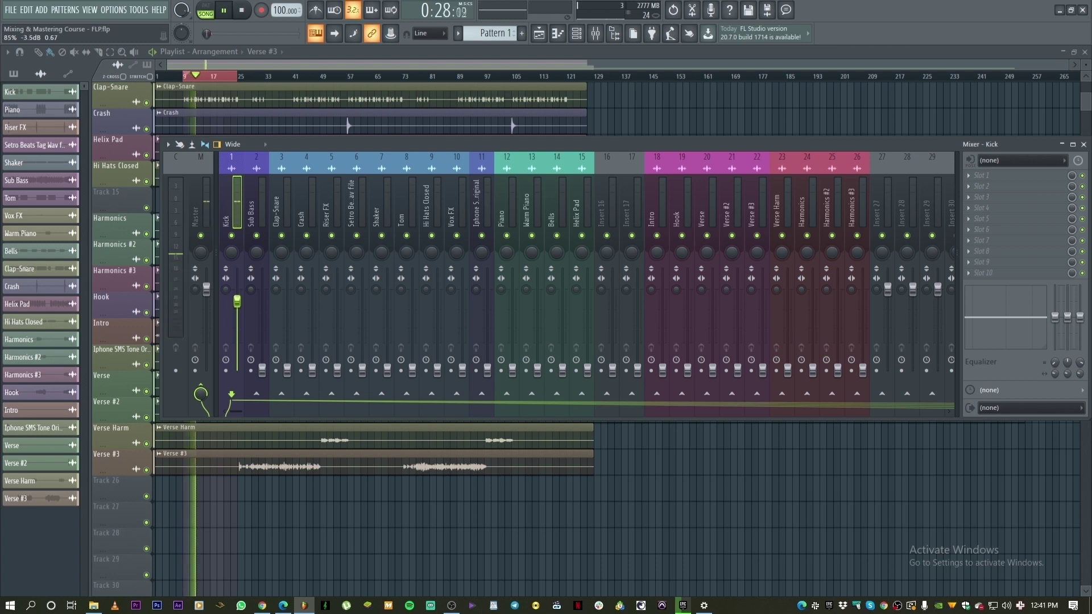
key(space)
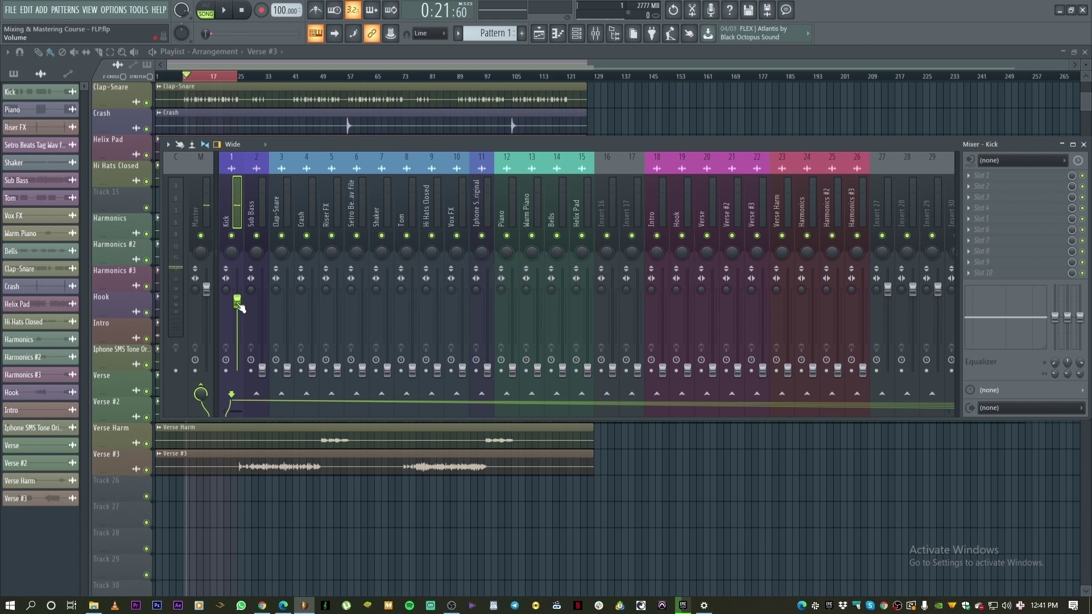
key(space)
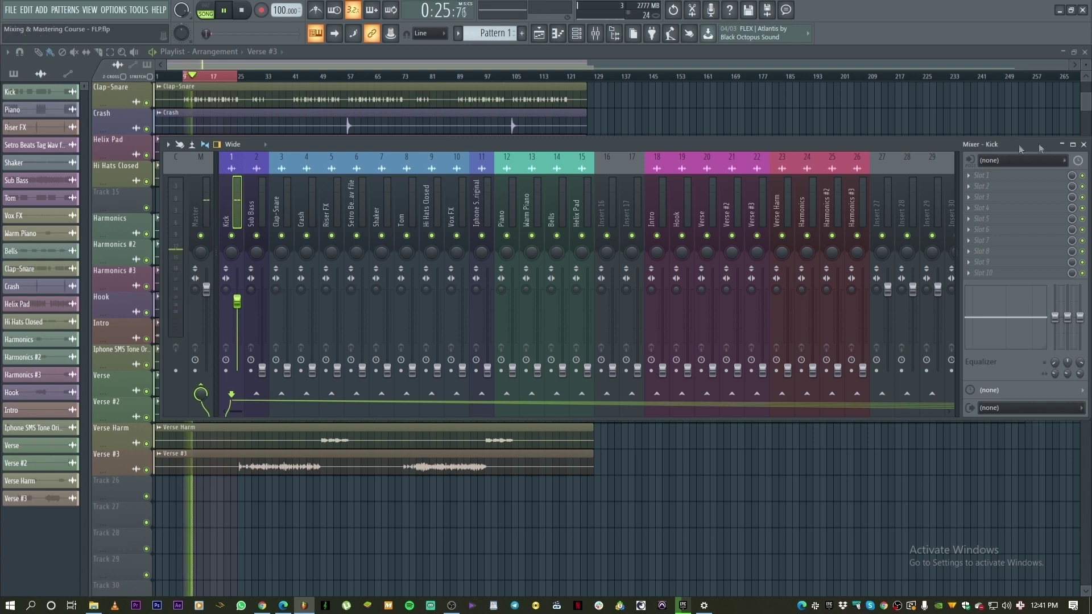
click(1072, 145)
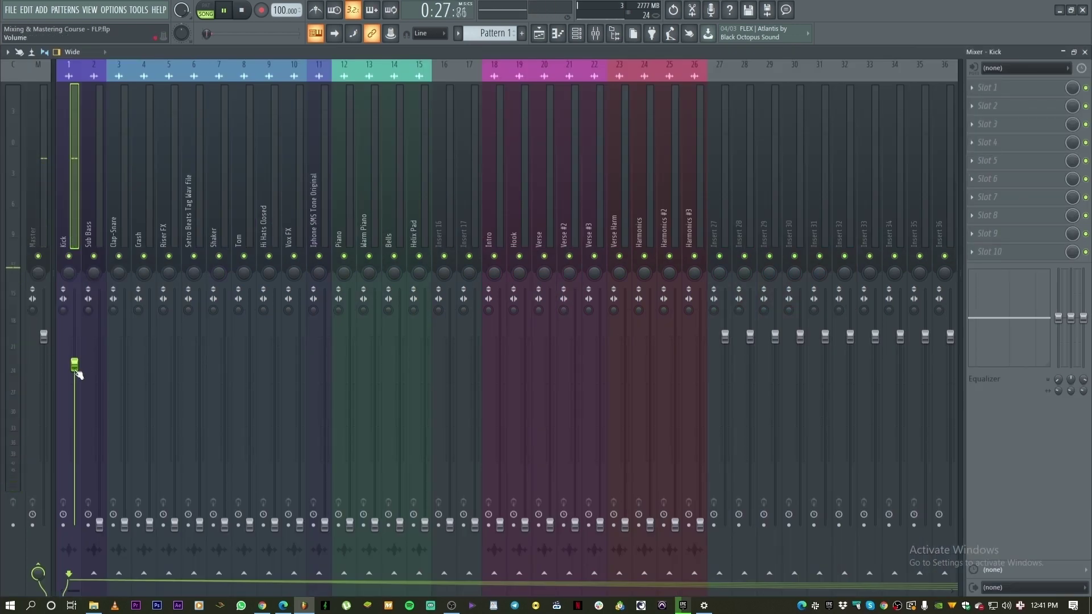
drag(80, 367, 79, 361)
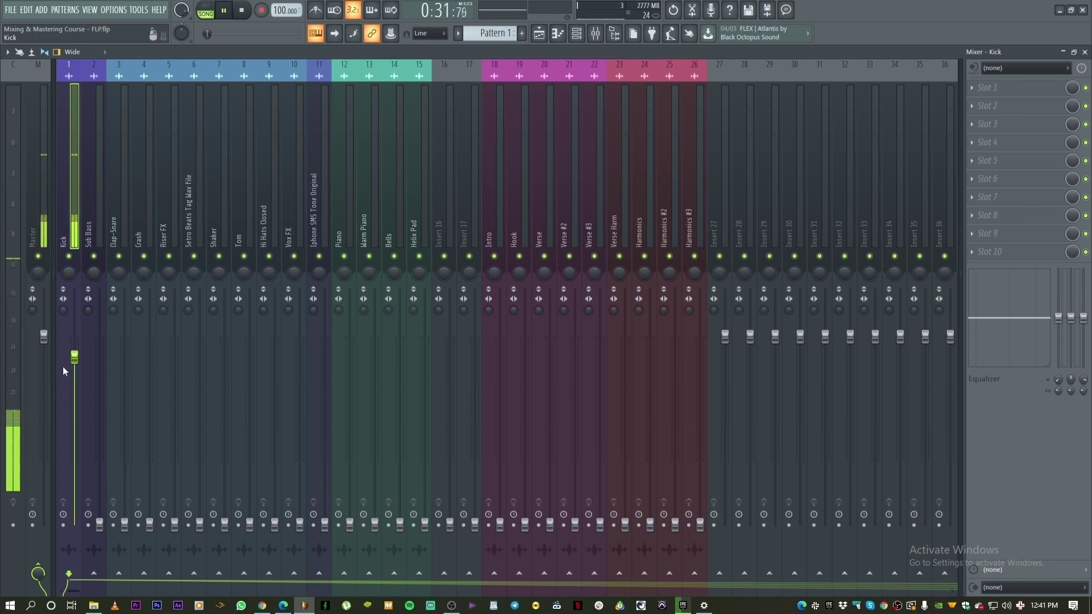
Bring the Sub Bass up under the Kick to about -17 dB during playback and raise it slightly further
click(96, 285)
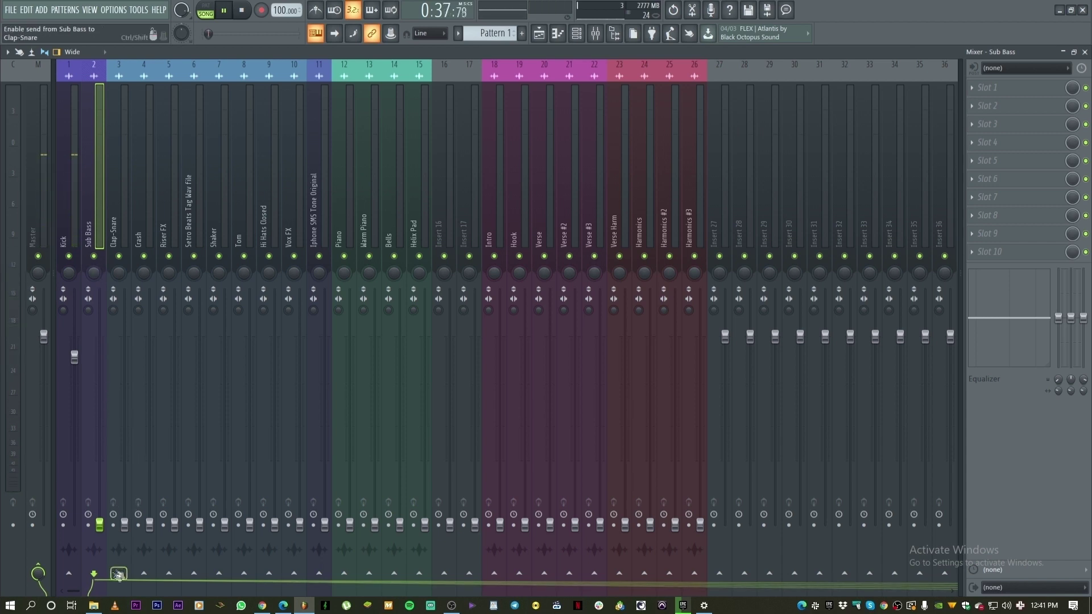
drag(99, 523, 99, 457)
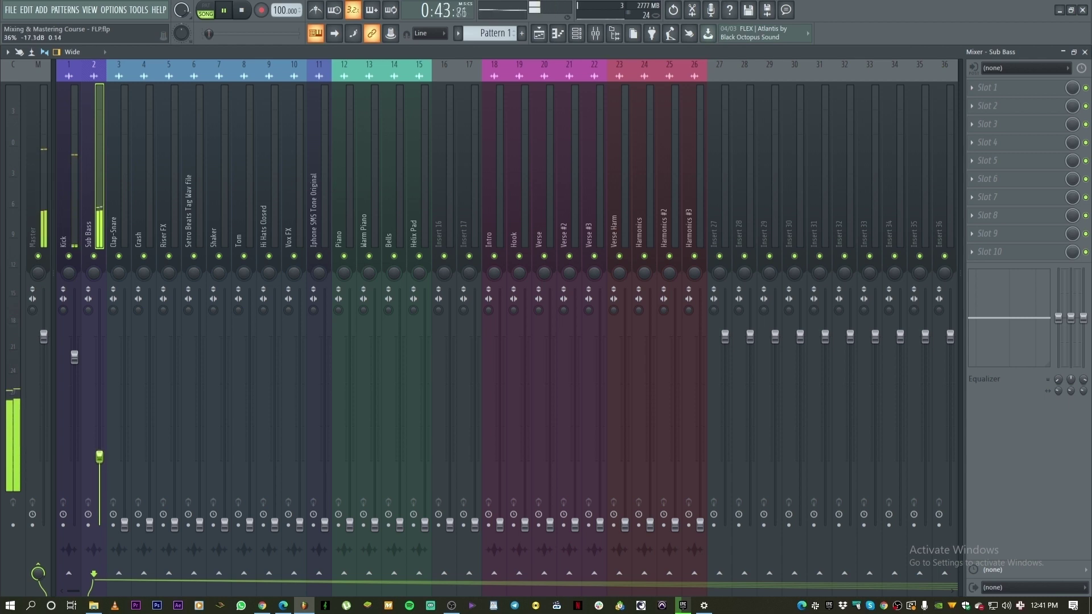
key(space)
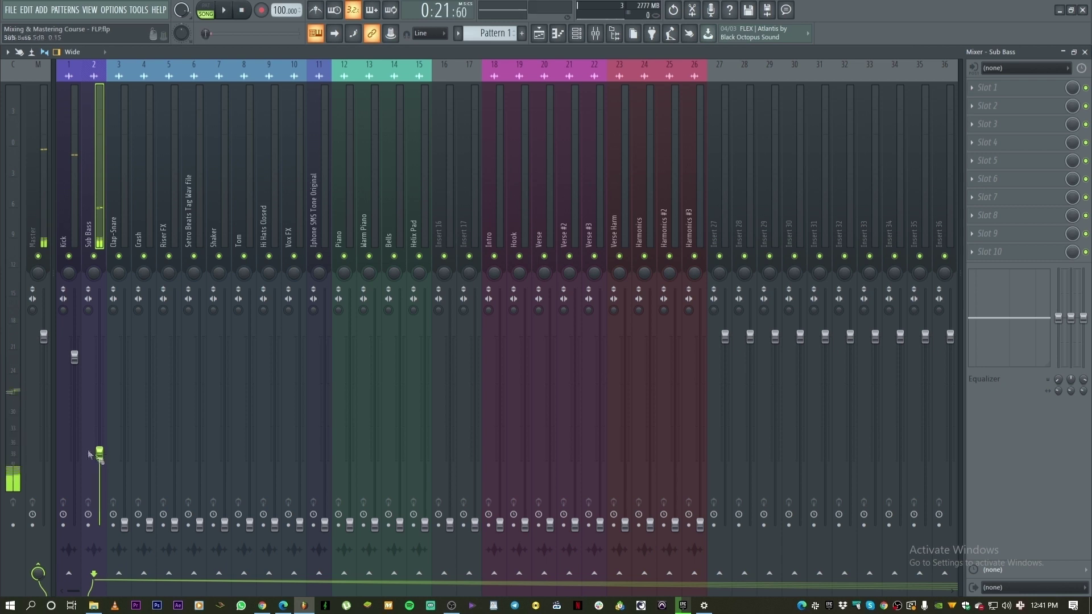
drag(100, 453, 100, 441)
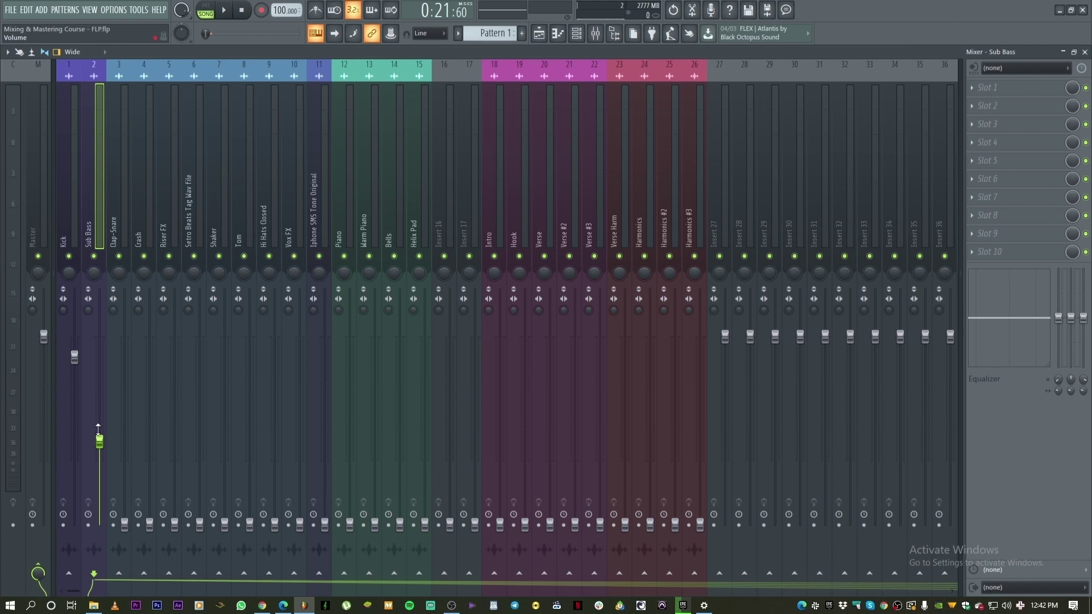
Rebalance the low end during playback by nudging the Kick up and lifting the Sub Bass to about -10.5 dB
key(space)
click(74, 356)
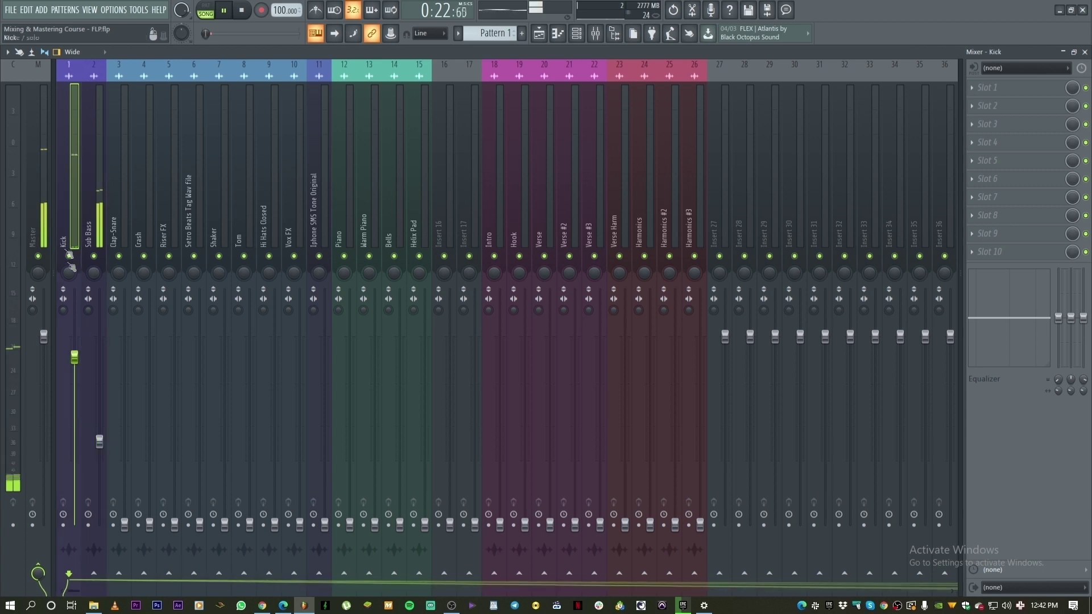
drag(75, 356, 74, 353)
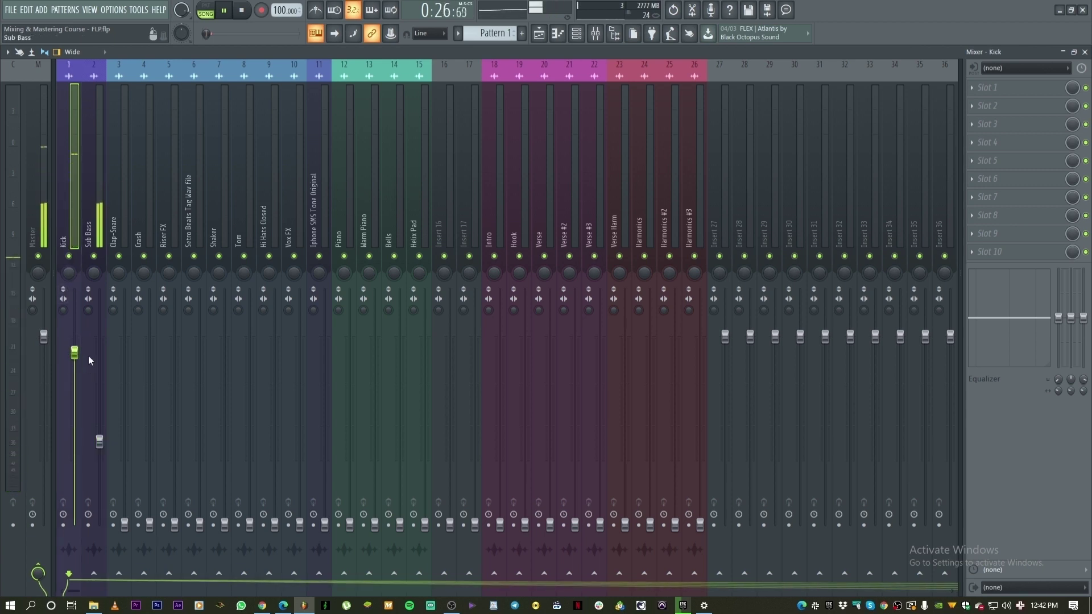
click(99, 442)
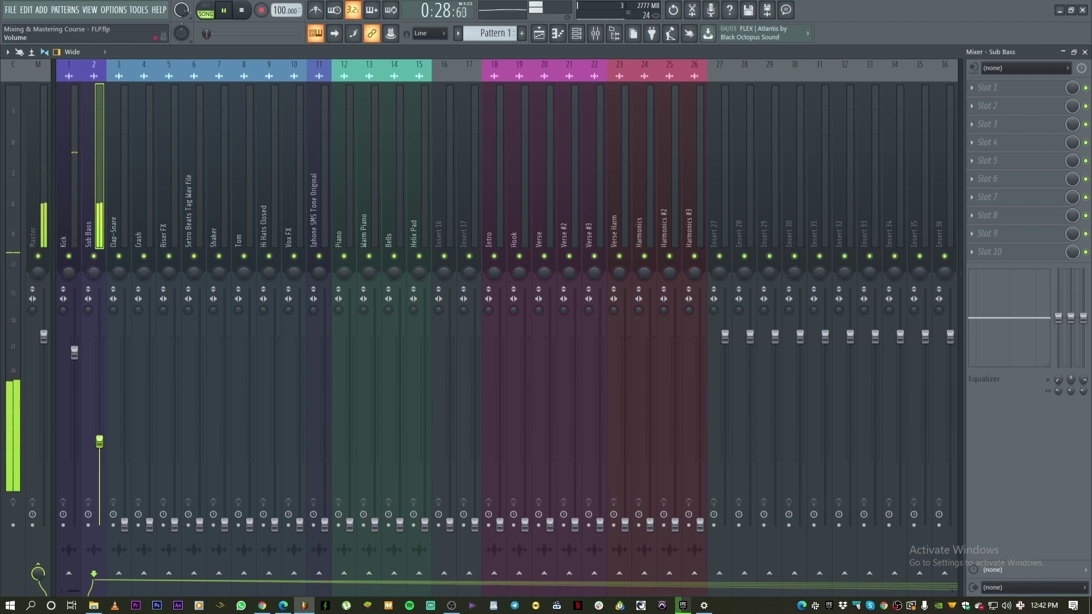
drag(100, 442, 100, 416)
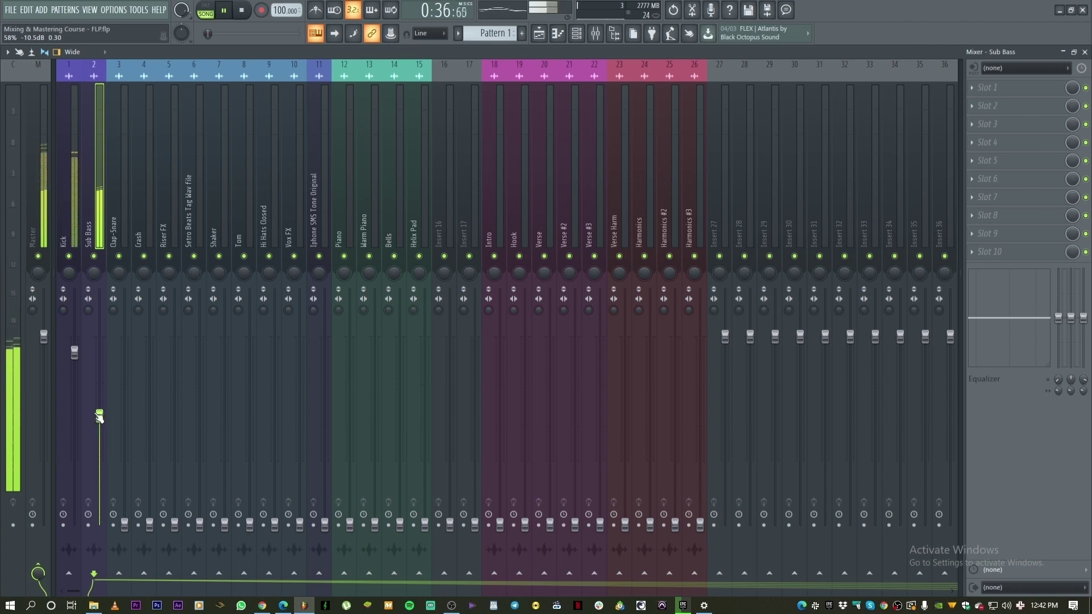
drag(99, 416, 99, 418)
Raise the Clap-Snare level during playback until its fader sits just below the Master fader's height
drag(125, 525, 124, 394)
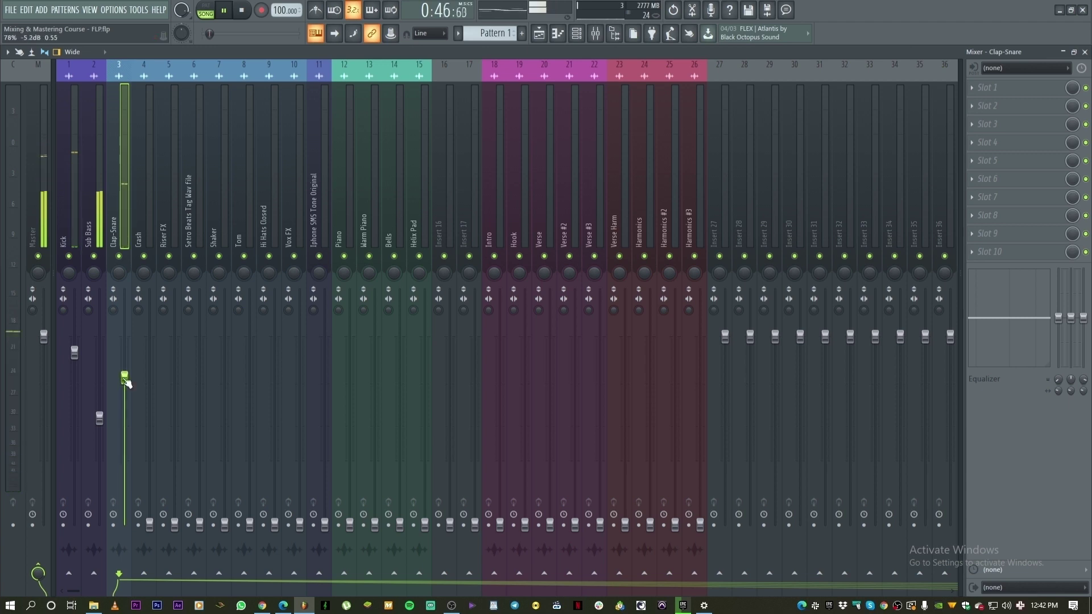
drag(125, 379, 124, 342)
Raise the Crash level to about -11.3 dB, replay the section and nudge the Crash slightly higher
click(146, 517)
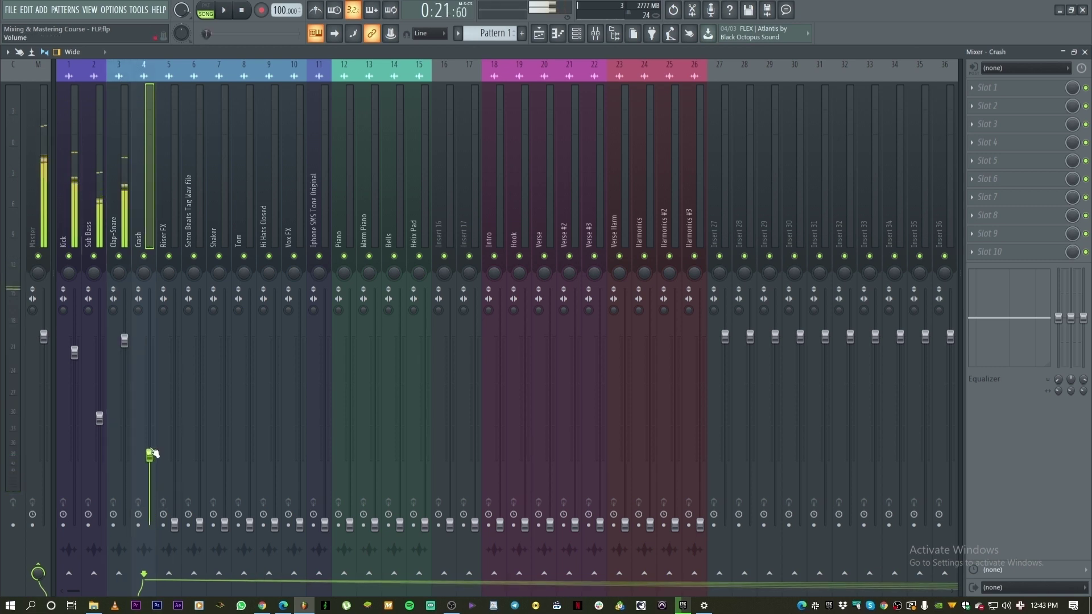
drag(149, 456, 149, 429)
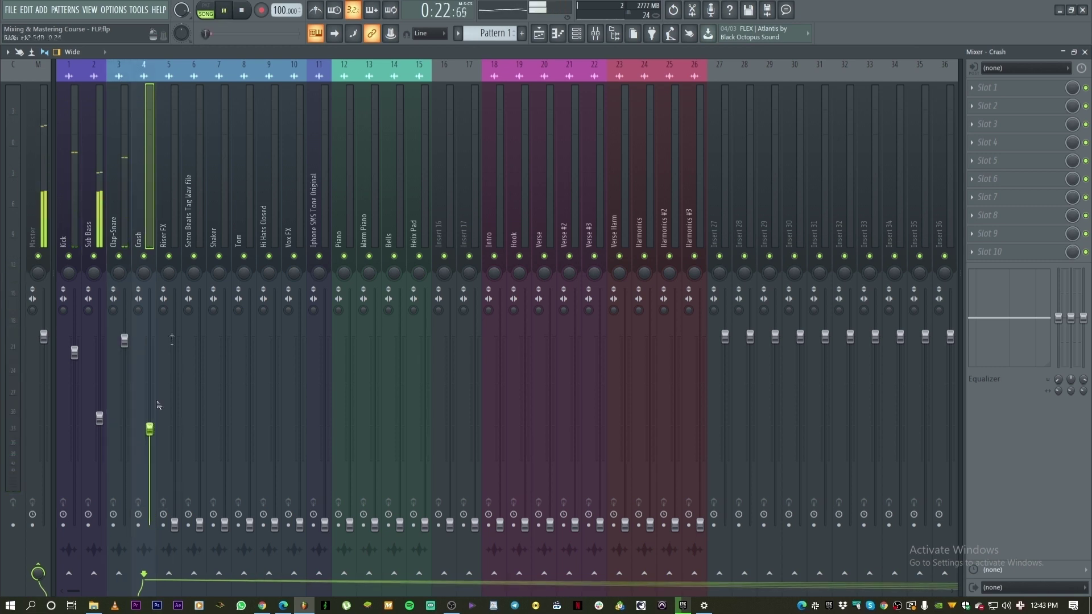
key(space)
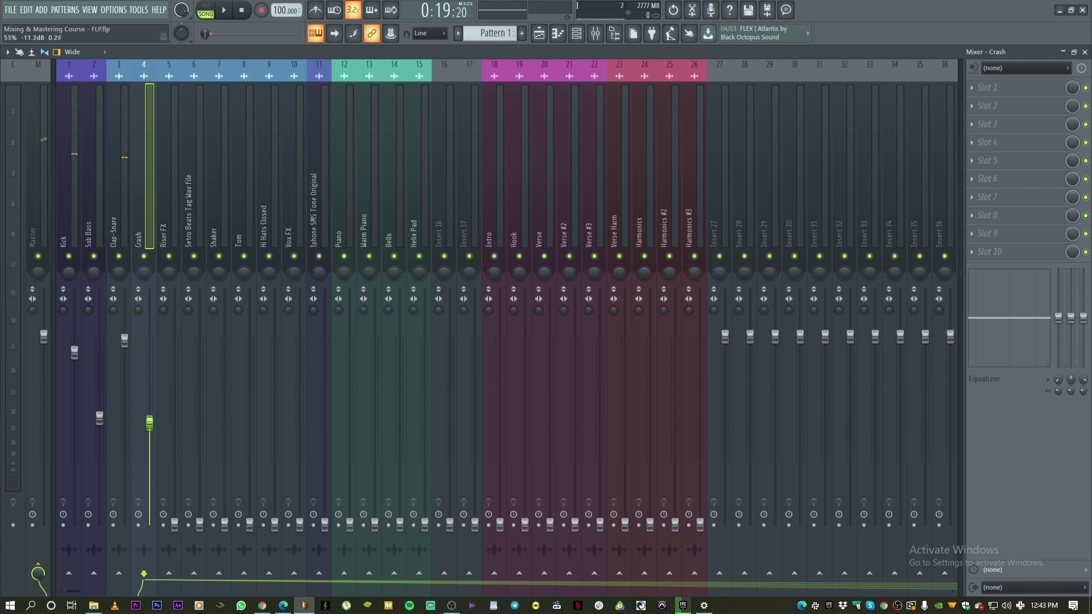
key(space)
mouse_move(150, 415)
mouse_down()
mouse_move(150, 402)
mouse_move(149, 412)
mouse_up()
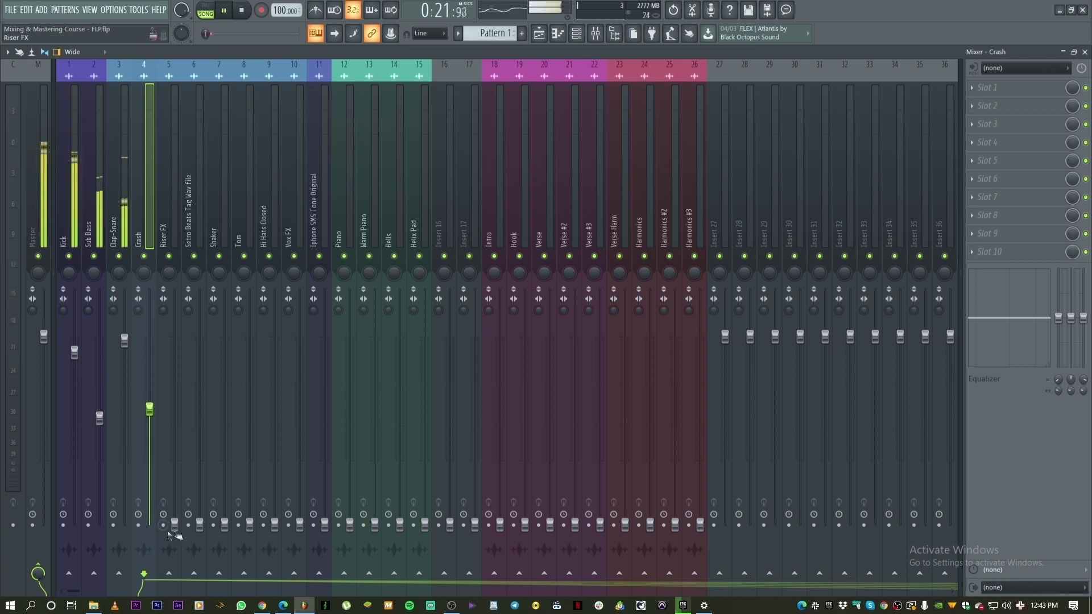
Restart playback, bring the Shaker up to about -11.8 dB and nudge it slightly higher
key(space)
key(space)
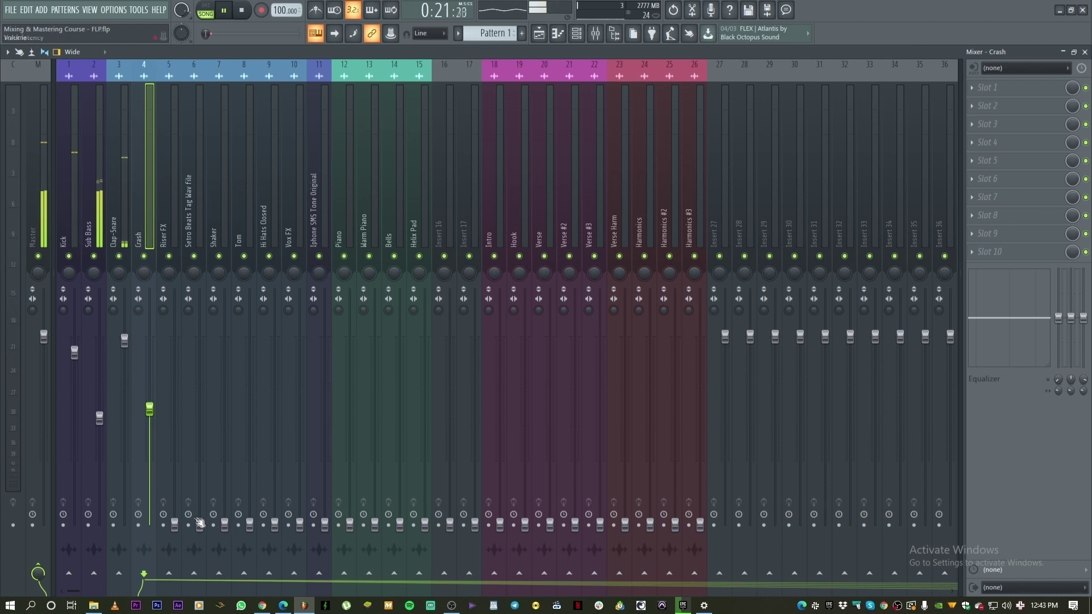
drag(225, 524, 225, 424)
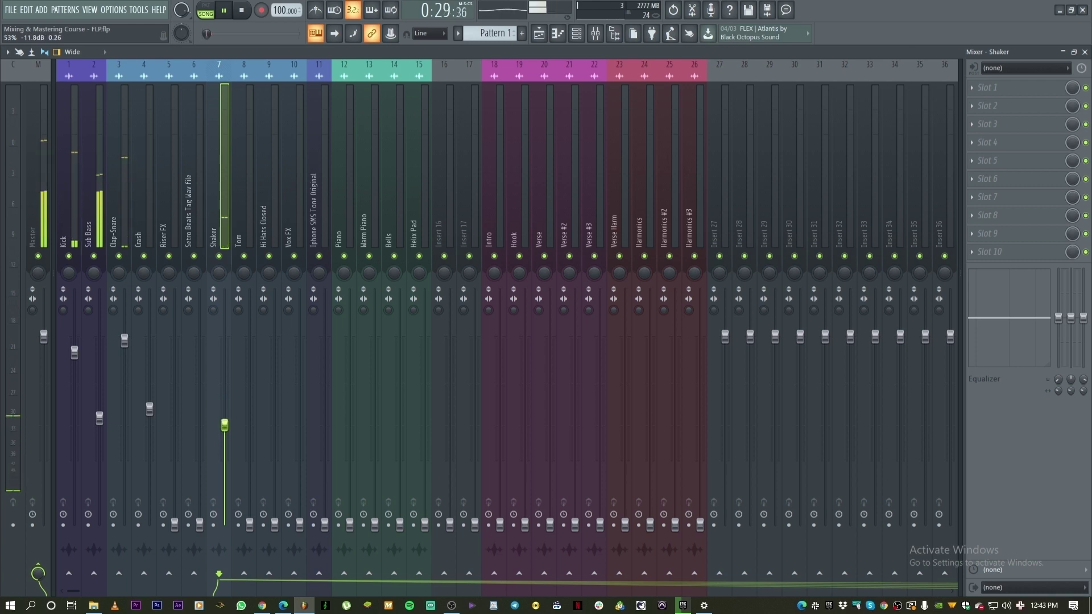
drag(225, 425, 225, 420)
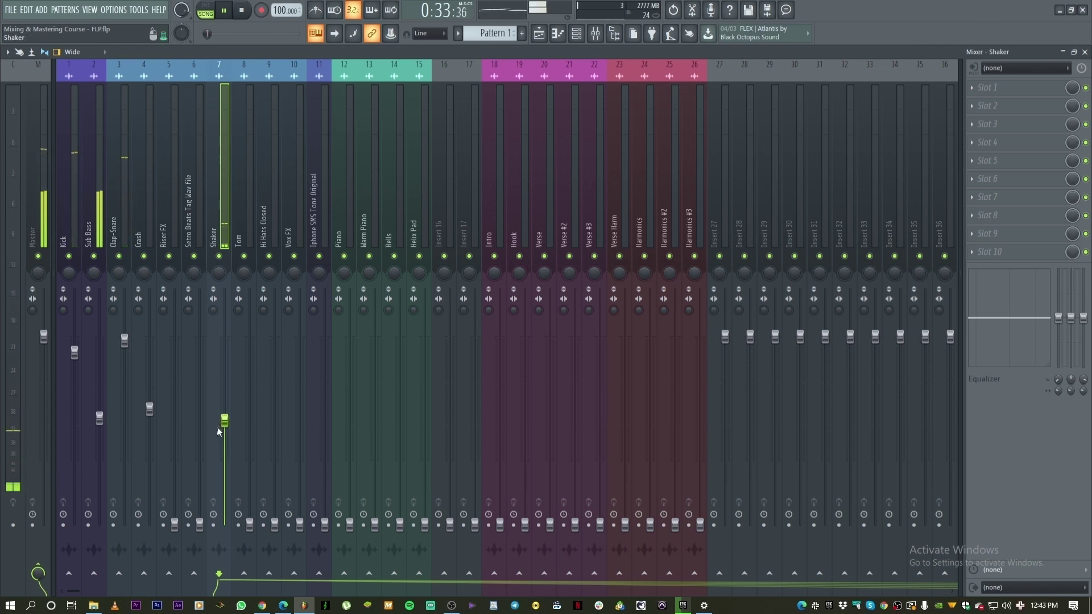
During playback, raise the Tom to about -12.6 dB and the Hi Hats Closed until its fader sits just below the Master's height
click(243, 199)
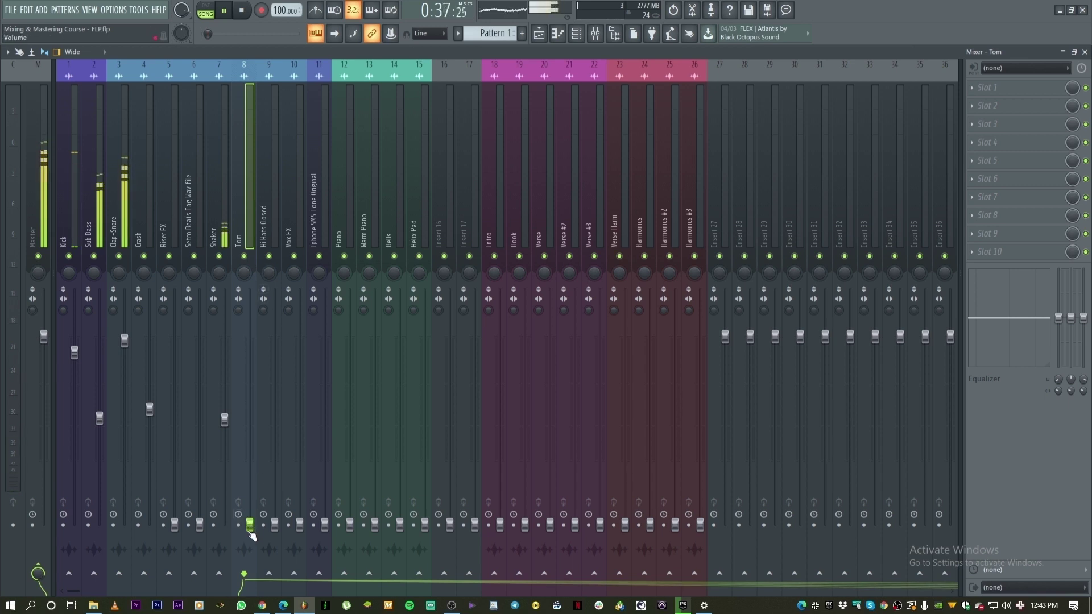
drag(250, 524, 249, 428)
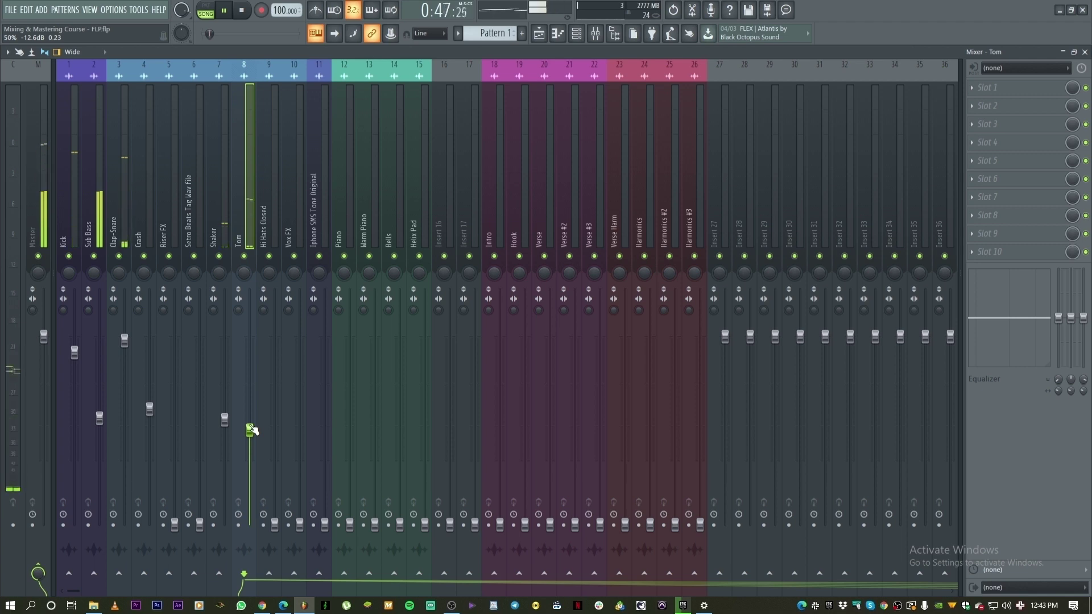
click(274, 523)
drag(275, 523, 275, 402)
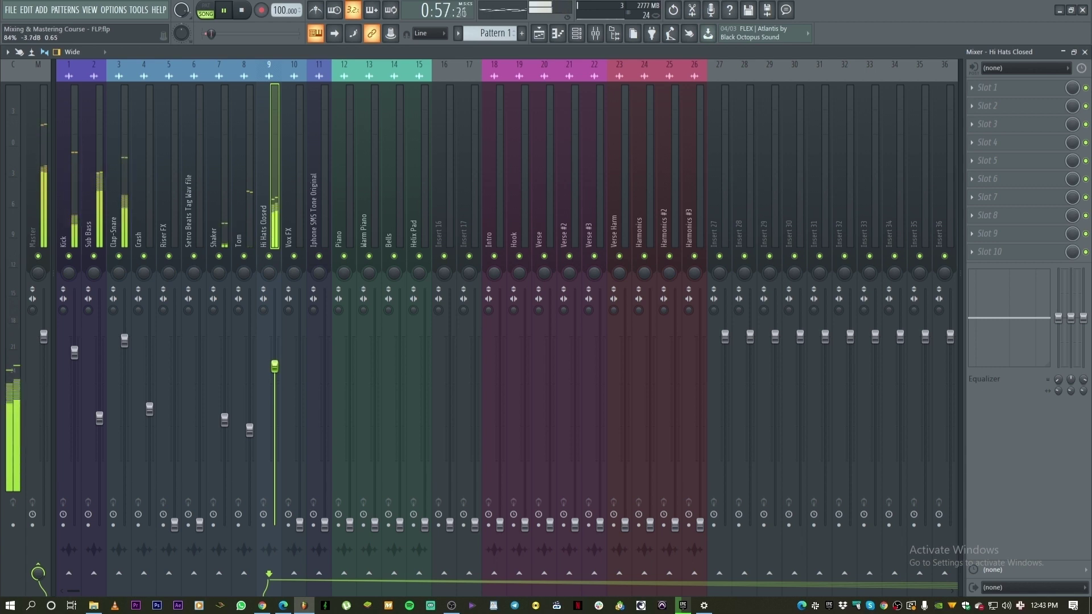
drag(274, 373, 275, 341)
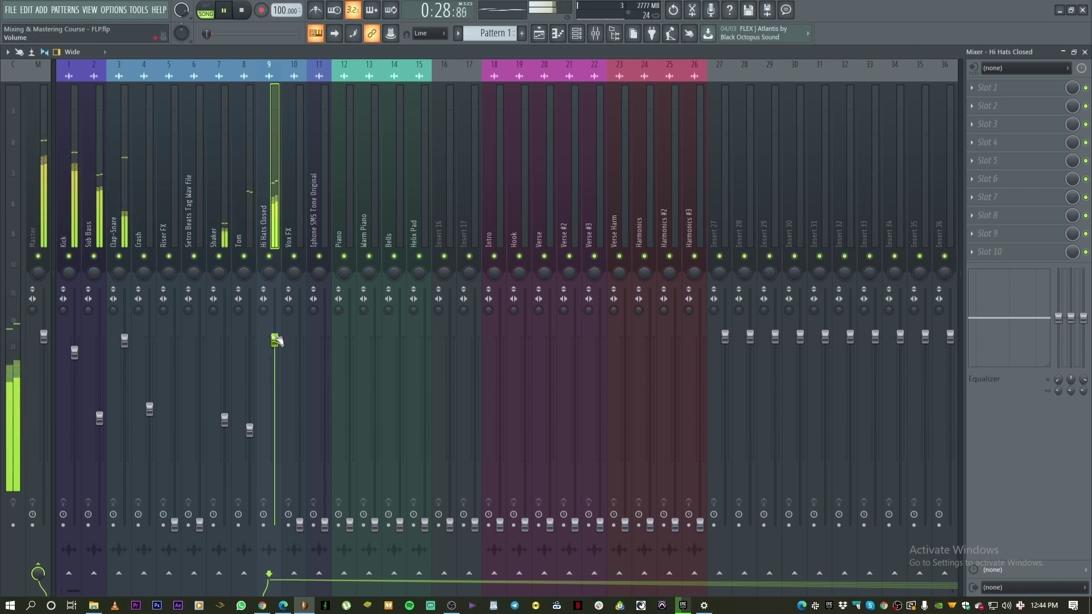
Bring the Vox FX up from silence in stages until its fader is about level with the Master fader
drag(299, 523, 299, 501)
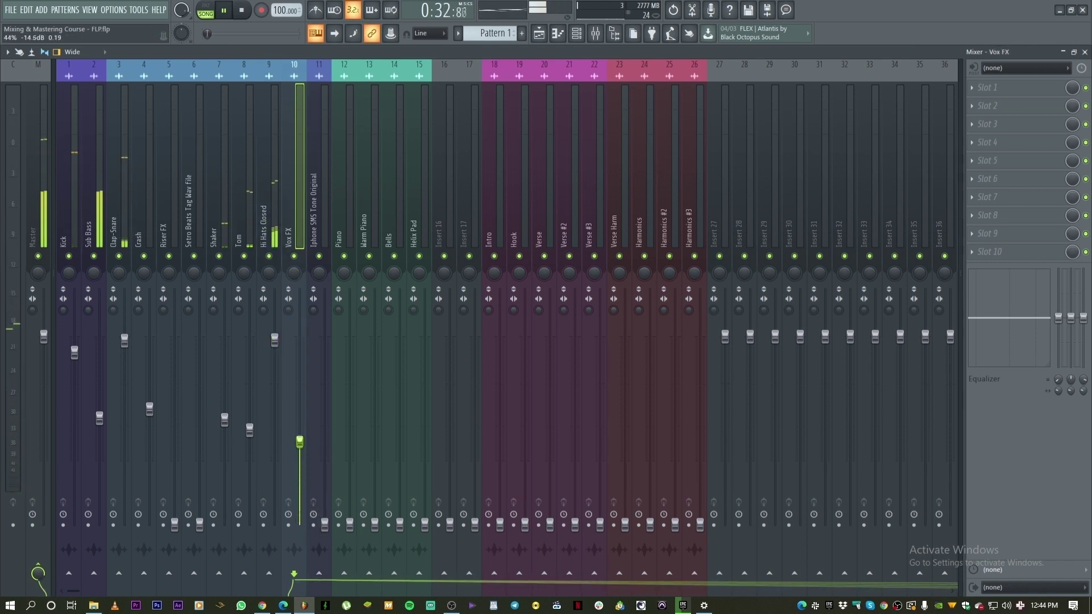
drag(300, 434, 300, 415)
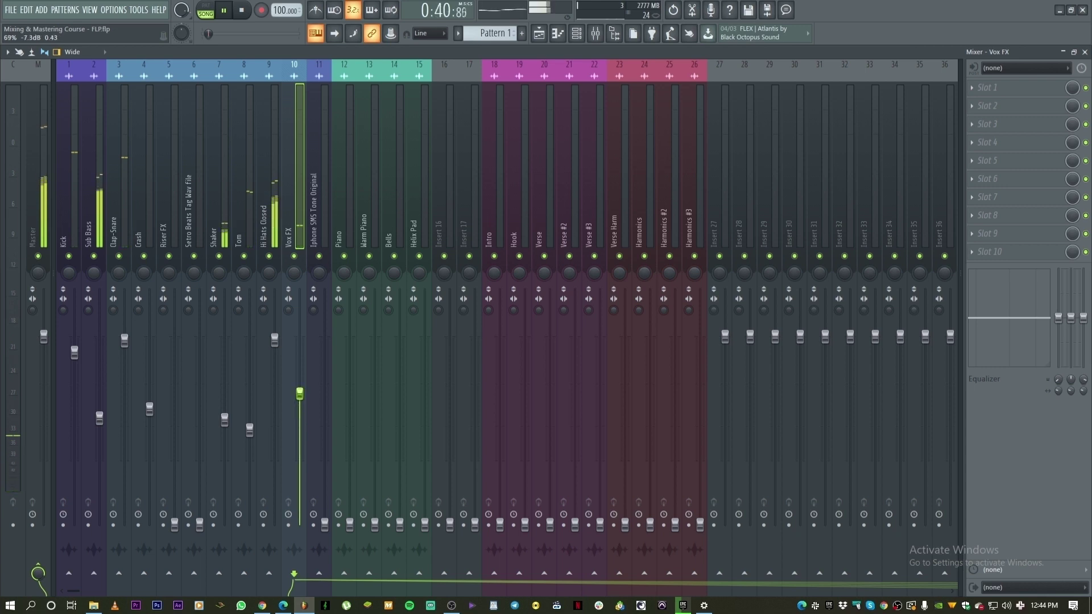
drag(299, 364, 299, 349)
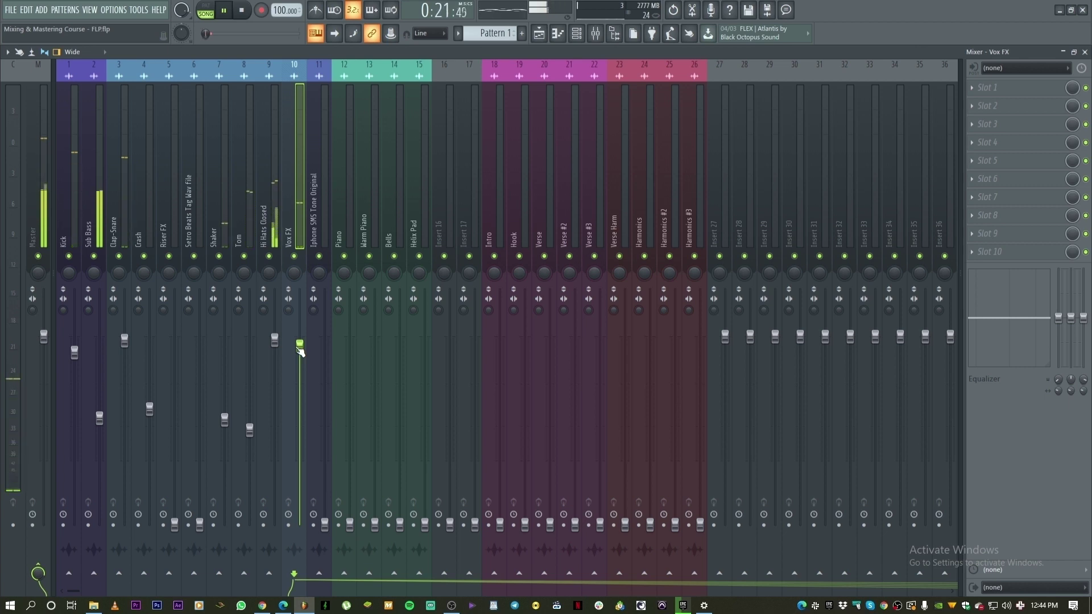
drag(301, 351, 300, 349)
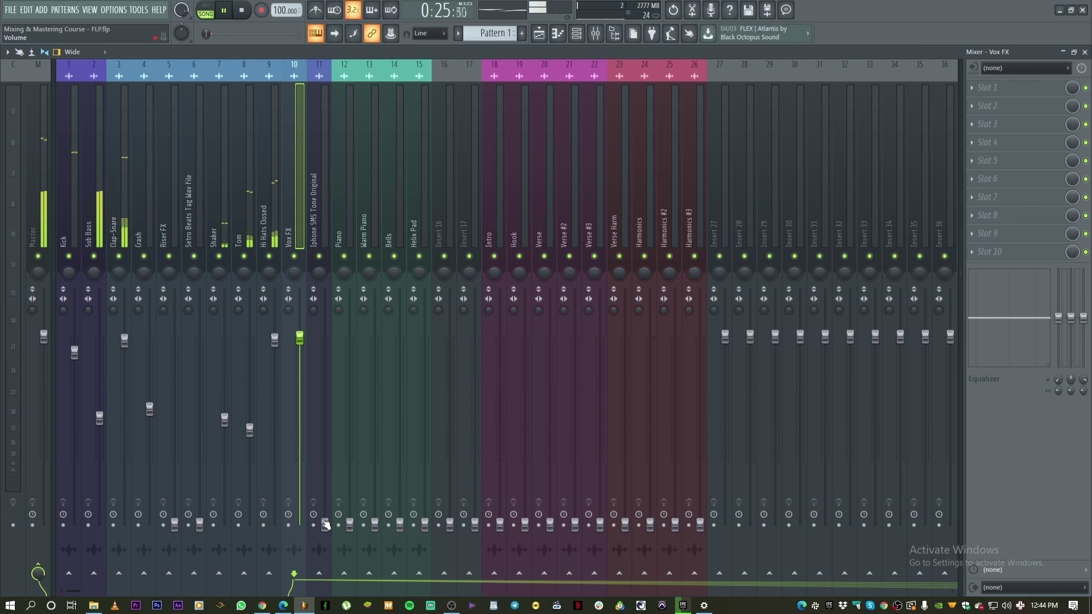
Raise the Iphone SMS Tone Original to about the Shaker fader's height and lower the Sub Bass to about -13.1 dB
drag(325, 523, 325, 418)
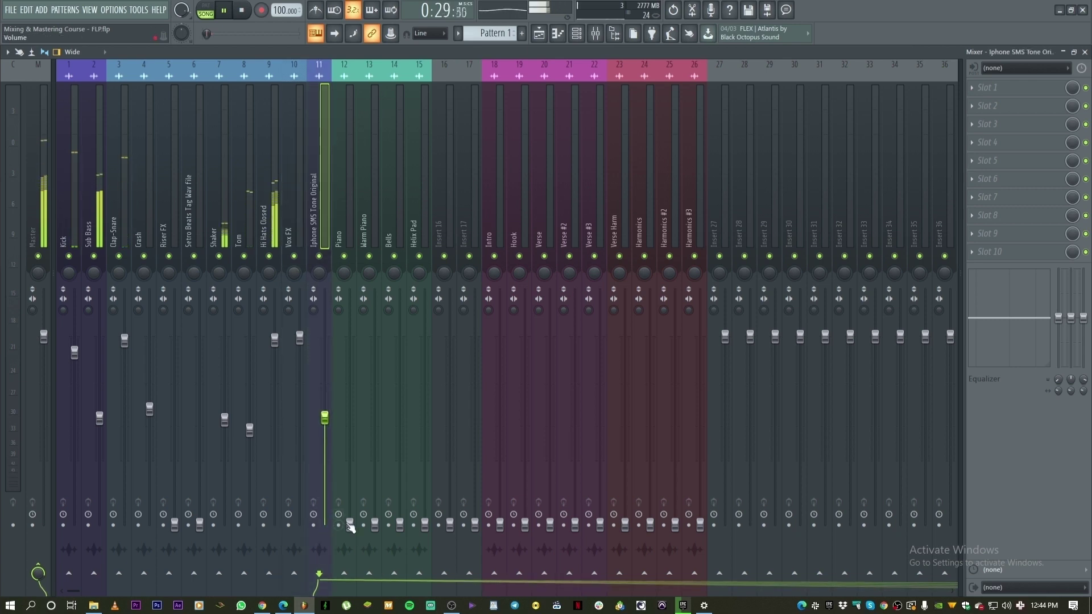
drag(350, 523, 350, 523)
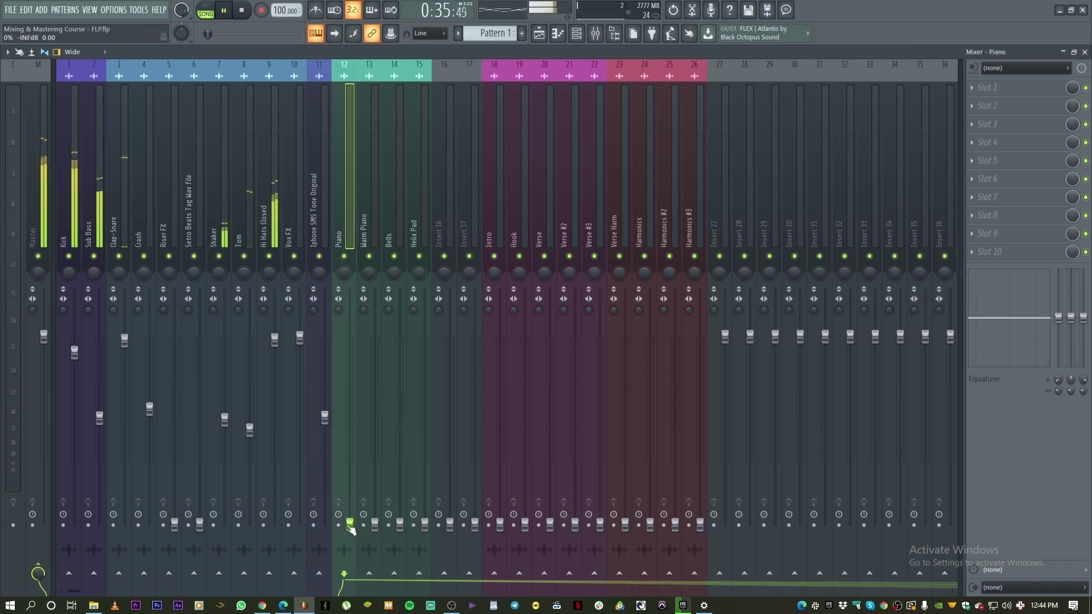
drag(99, 419, 99, 425)
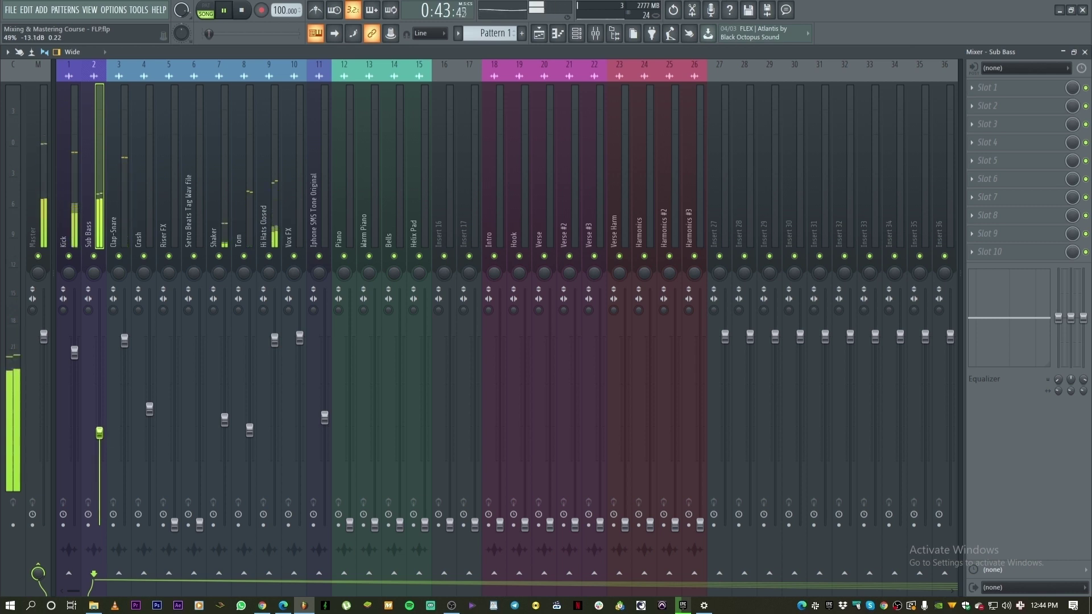
Bring the Piano up from silence to about -16.5 dB and the Warm Piano to about -14.6 dB during playback
click(350, 524)
drag(350, 523, 350, 455)
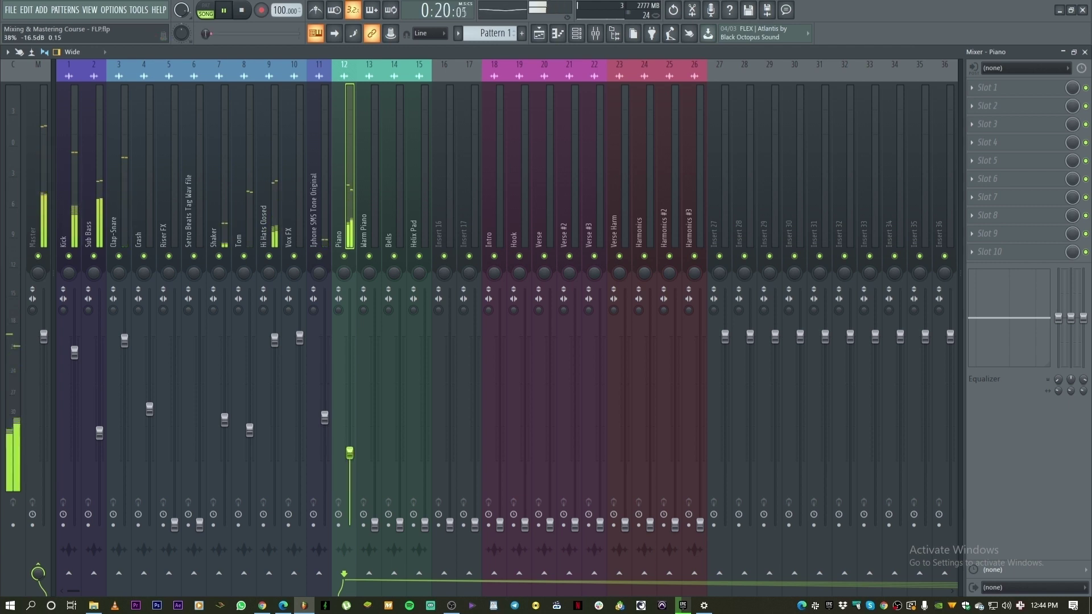
drag(349, 453, 350, 455)
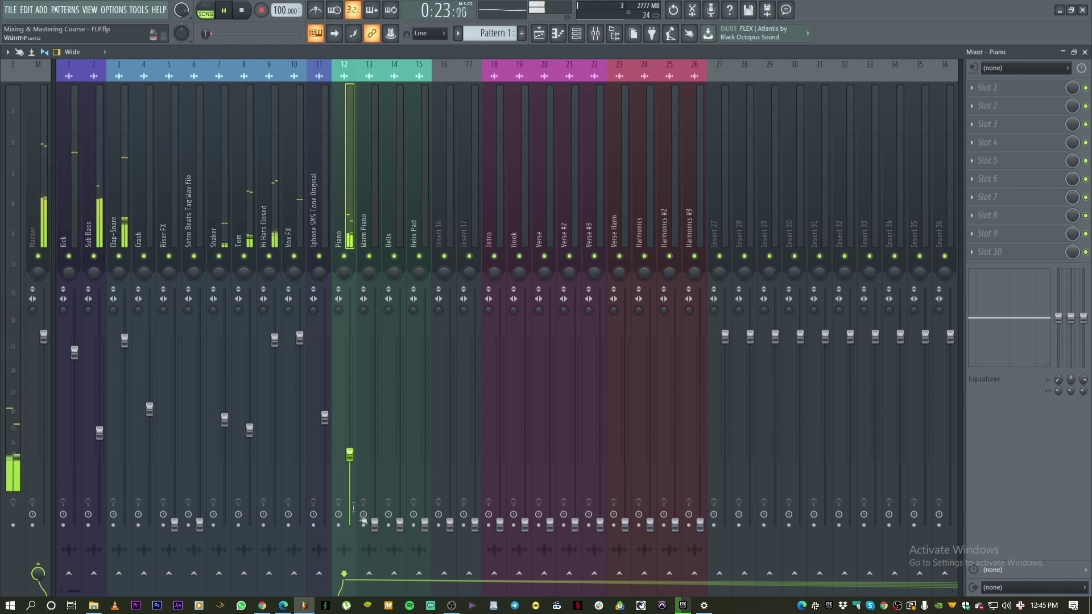
drag(376, 527, 375, 515)
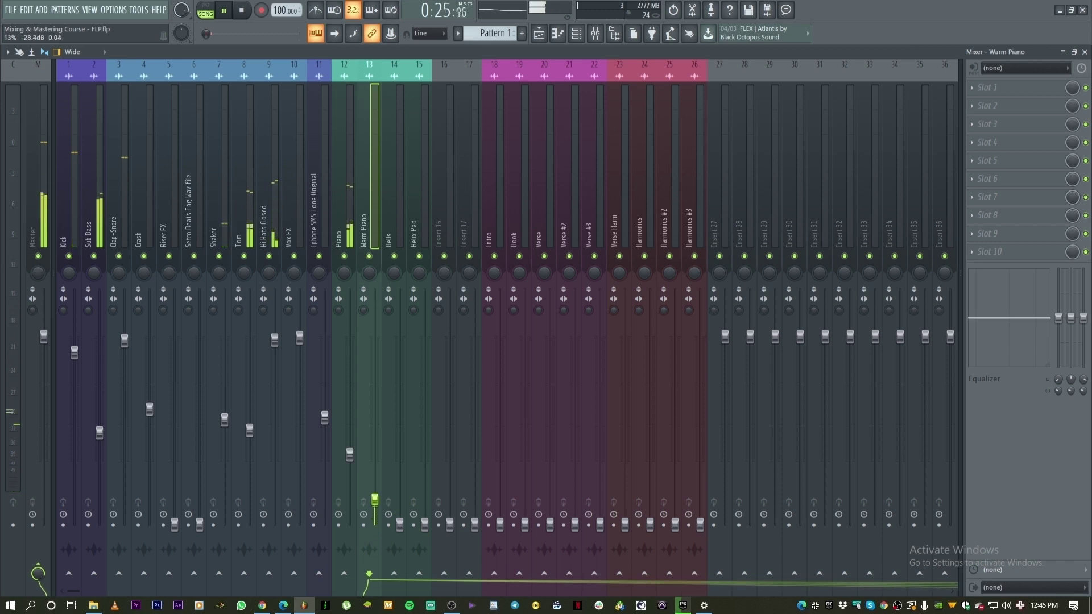
drag(374, 454, 382, 450)
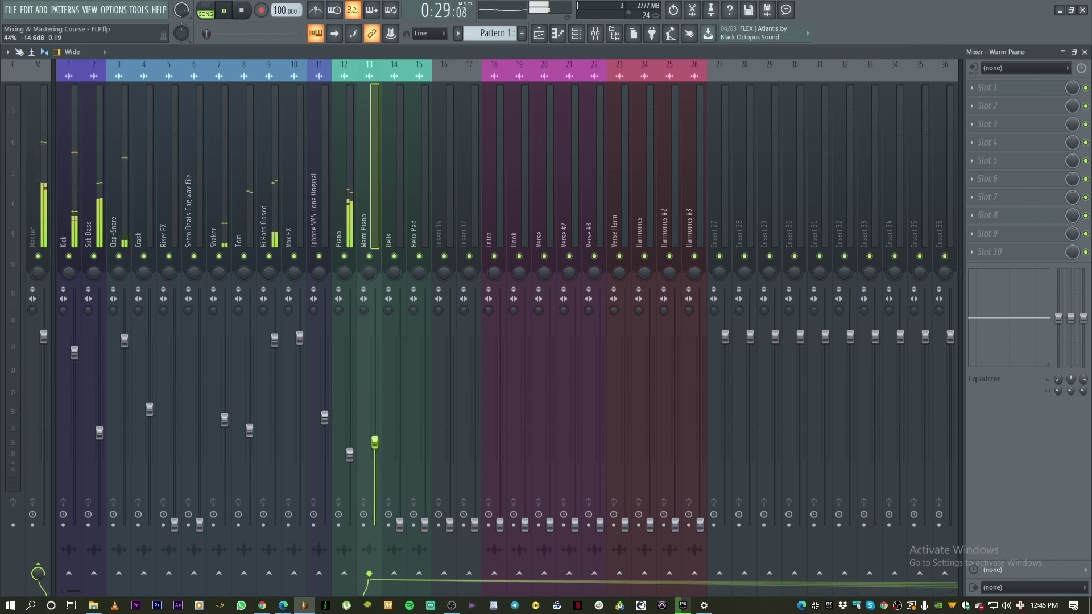
Balance the Bells fader just above the Warm Piano's height and the Helix Pad slightly below the Piano's, and stop playback
drag(405, 527, 405, 472)
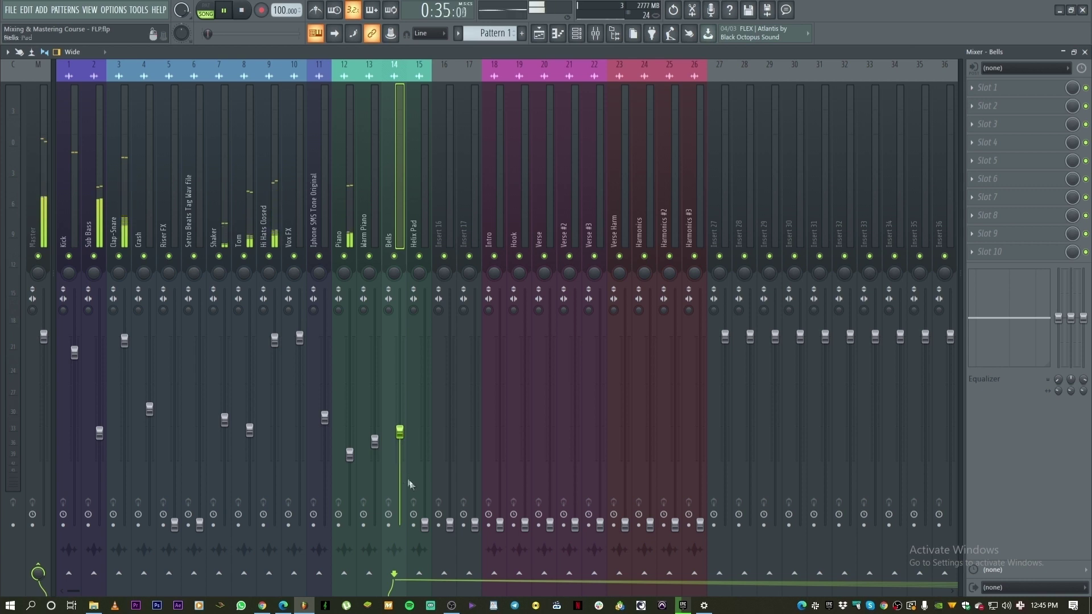
ctrl+click(430, 533)
drag(431, 534, 430, 527)
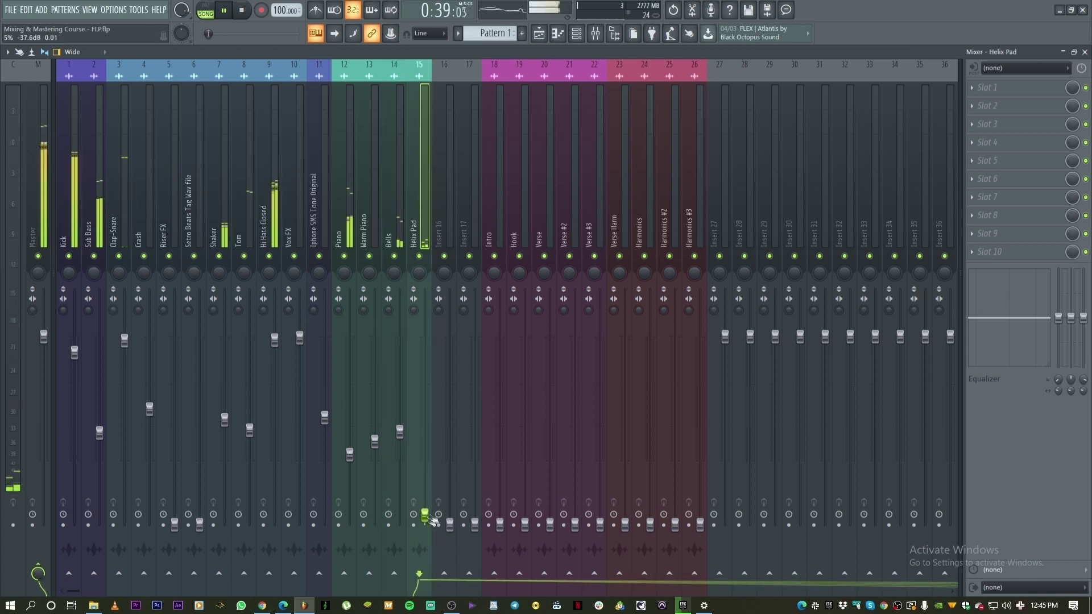
click(400, 434)
drag(400, 433, 400, 438)
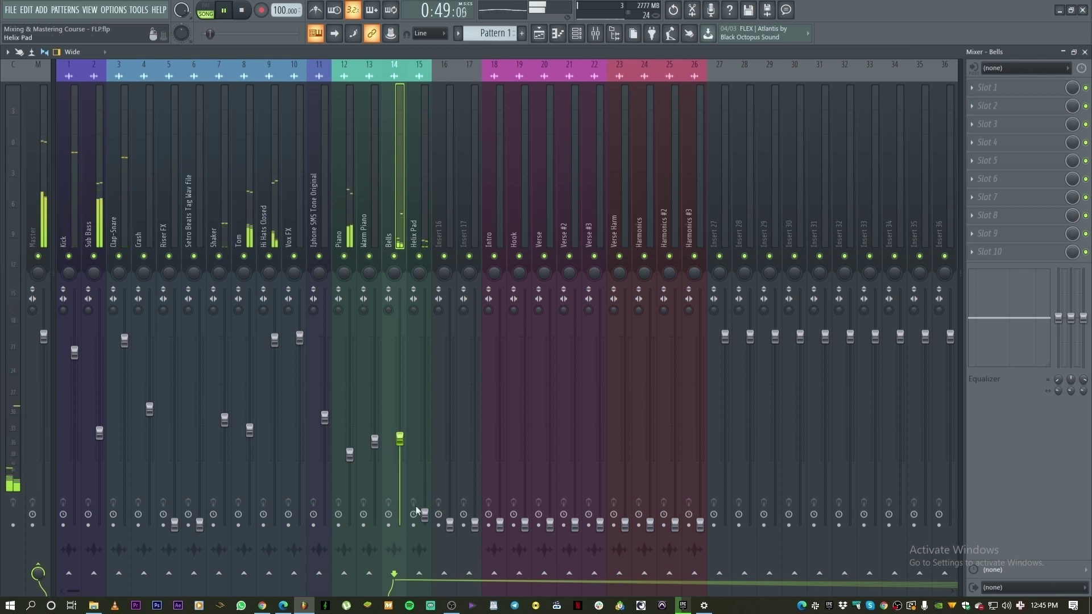
drag(424, 512, 425, 480)
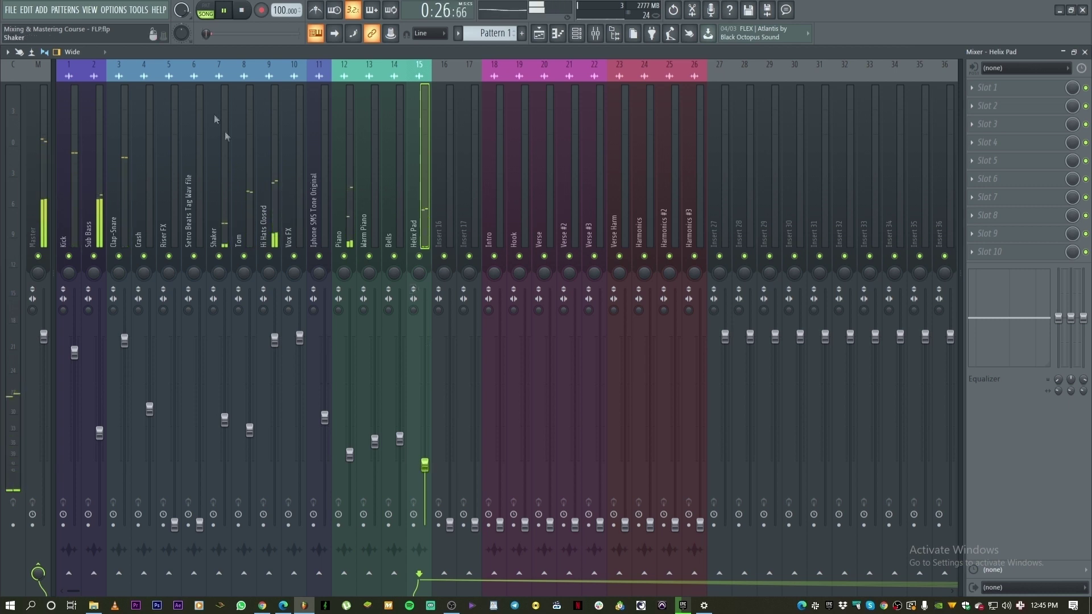
key(space)
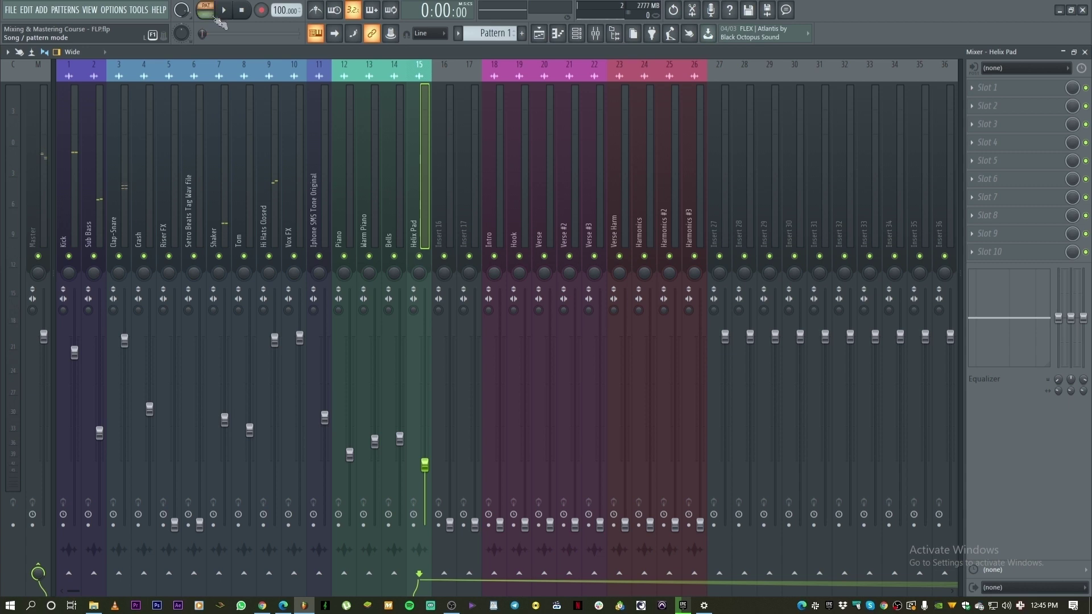
Play the song from the start of the playlist and bring the Intro vocal fader up from zero in the mixer
click(538, 33)
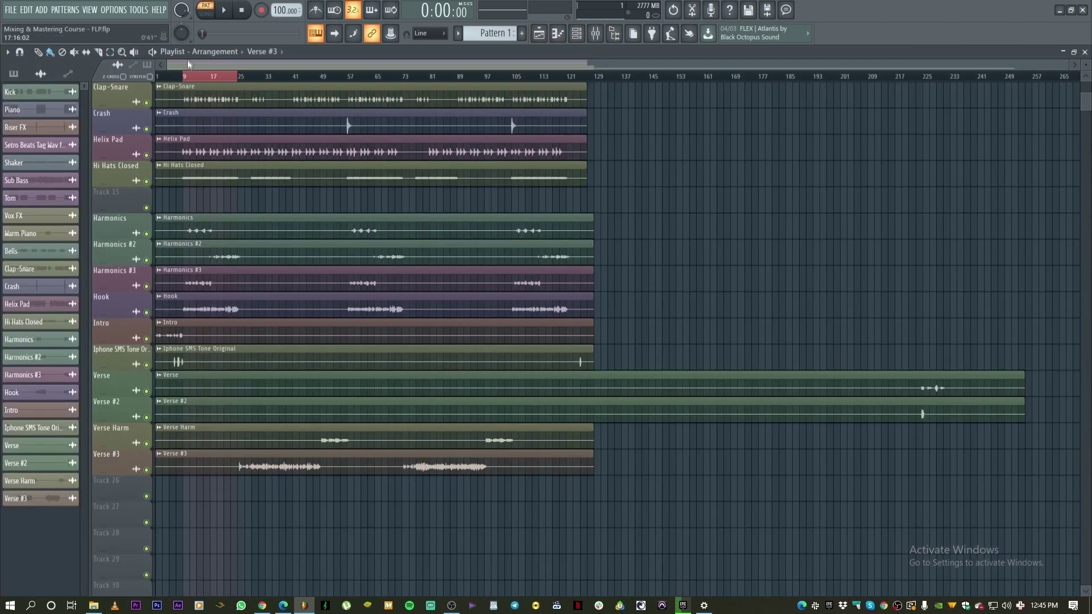
key(space)
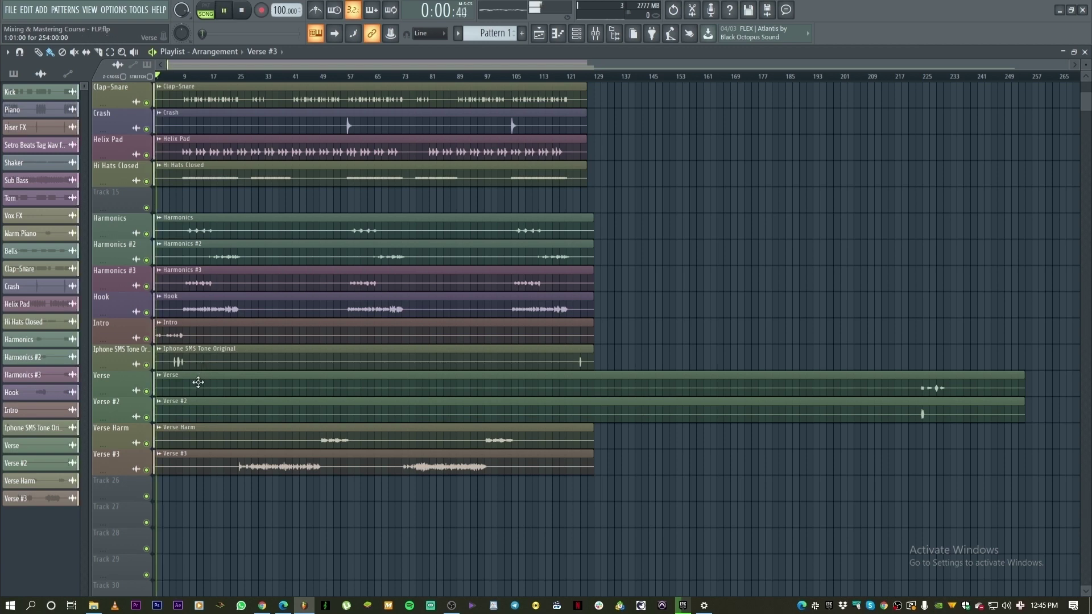
click(595, 33)
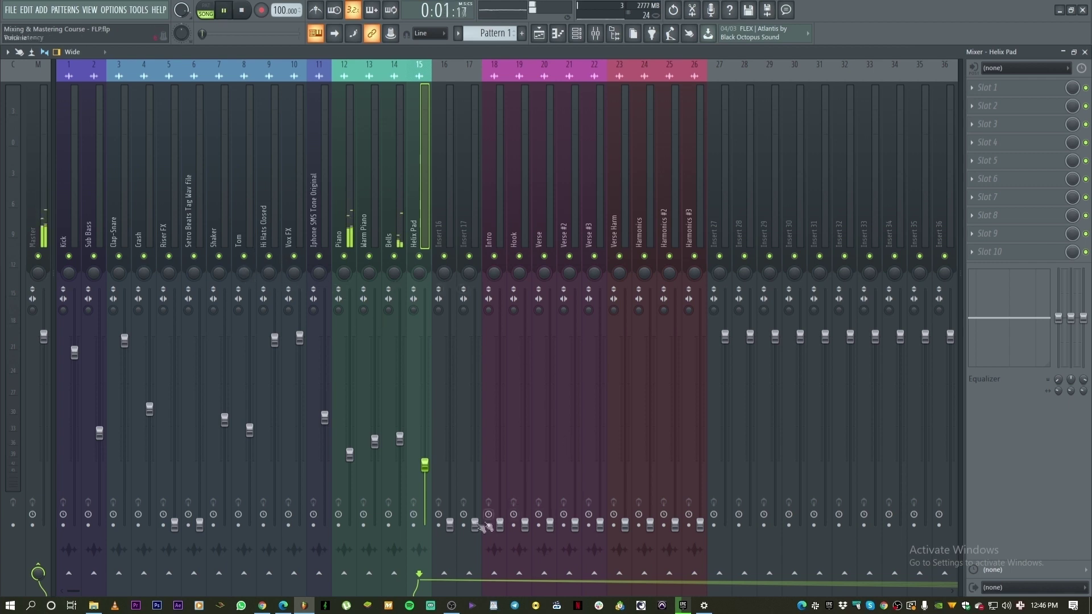
click(500, 528)
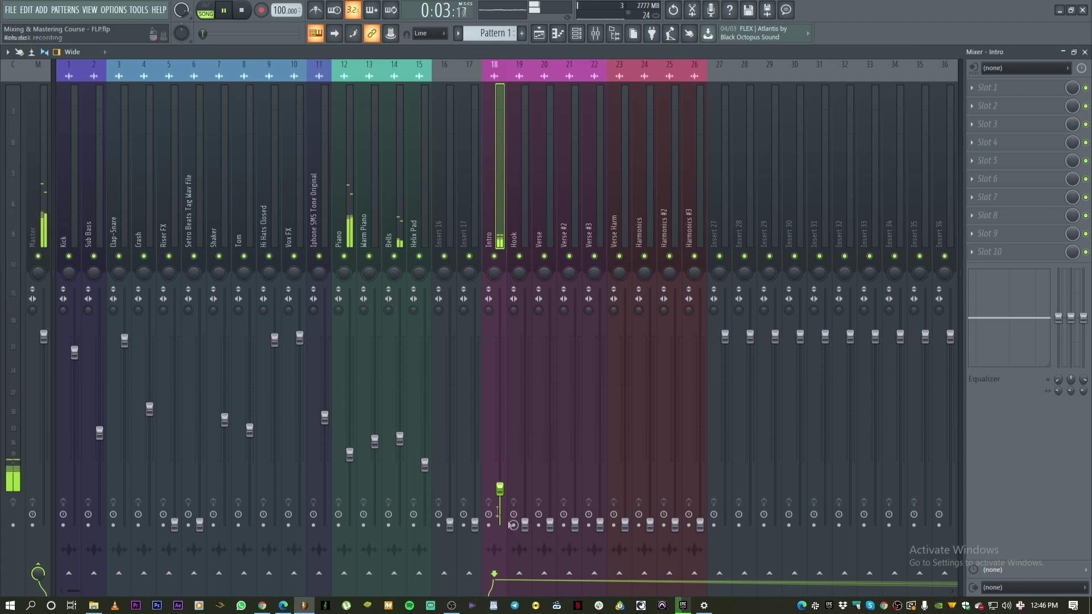
drag(500, 484, 500, 446)
Bring the Hook, all three Verse, Verse Harm and all three Harmonics faders up from zero to low starting levels
drag(525, 524, 525, 478)
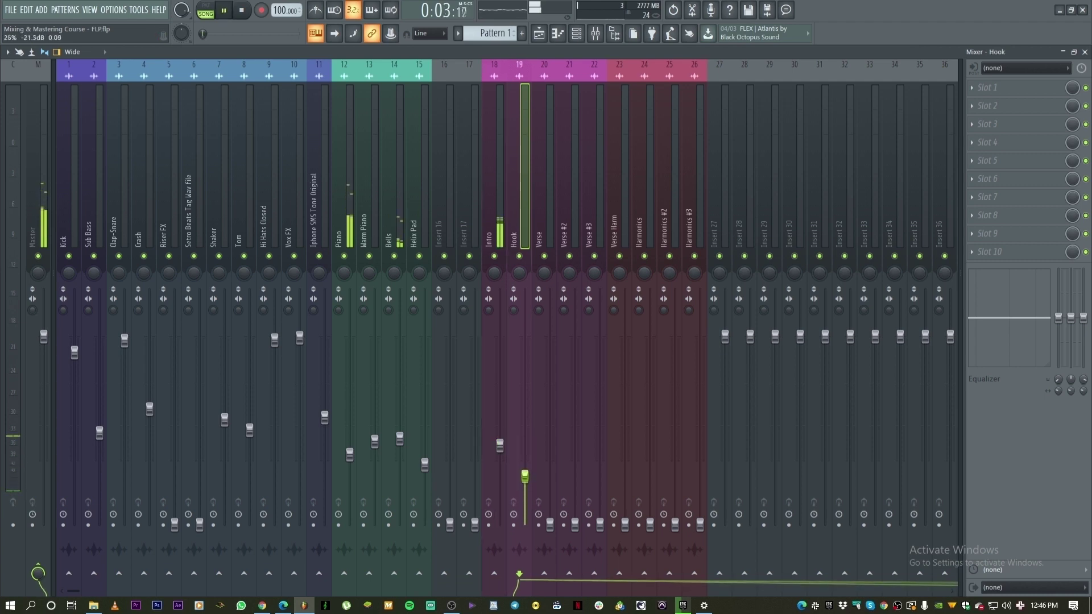
drag(550, 523, 550, 482)
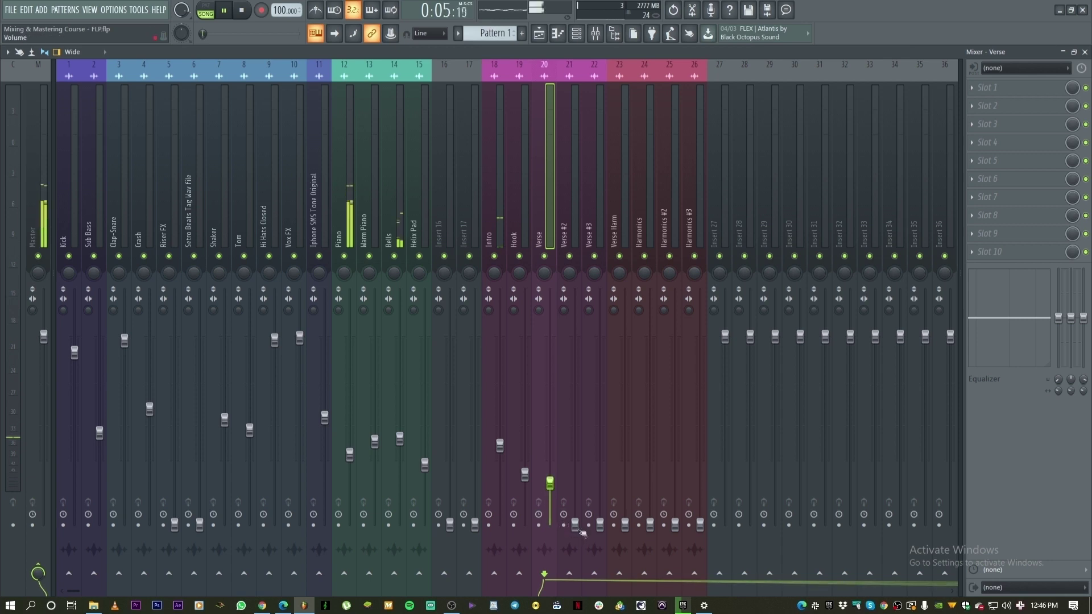
drag(574, 523, 575, 487)
drag(600, 524, 600, 475)
drag(625, 524, 650, 479)
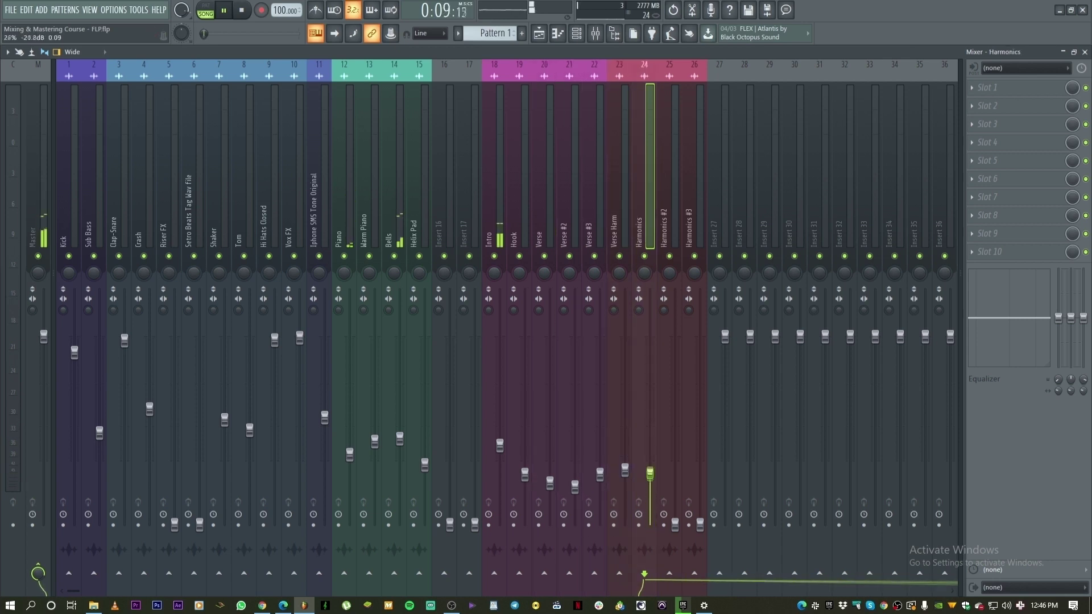
drag(675, 525, 700, 515)
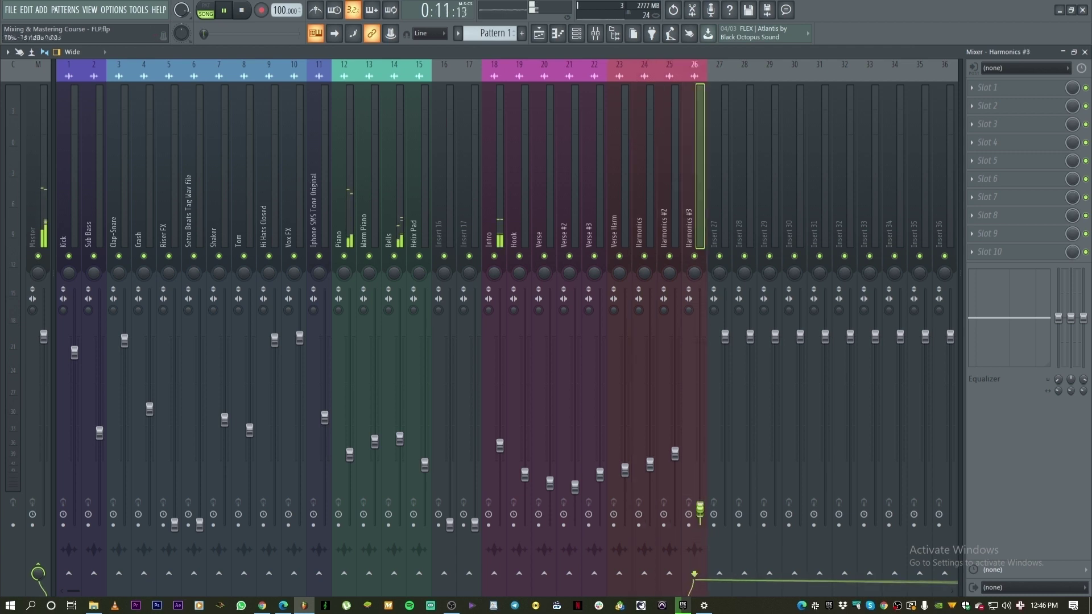
Raise the Intro fader further, lower the Iphone SMS Tone Original fader slightly, and raise the Hook fader close to full level
drag(508, 447, 507, 389)
mouse_move(327, 420)
mouse_down()
mouse_move(329, 441)
mouse_move(327, 428)
mouse_up()
drag(525, 475, 525, 350)
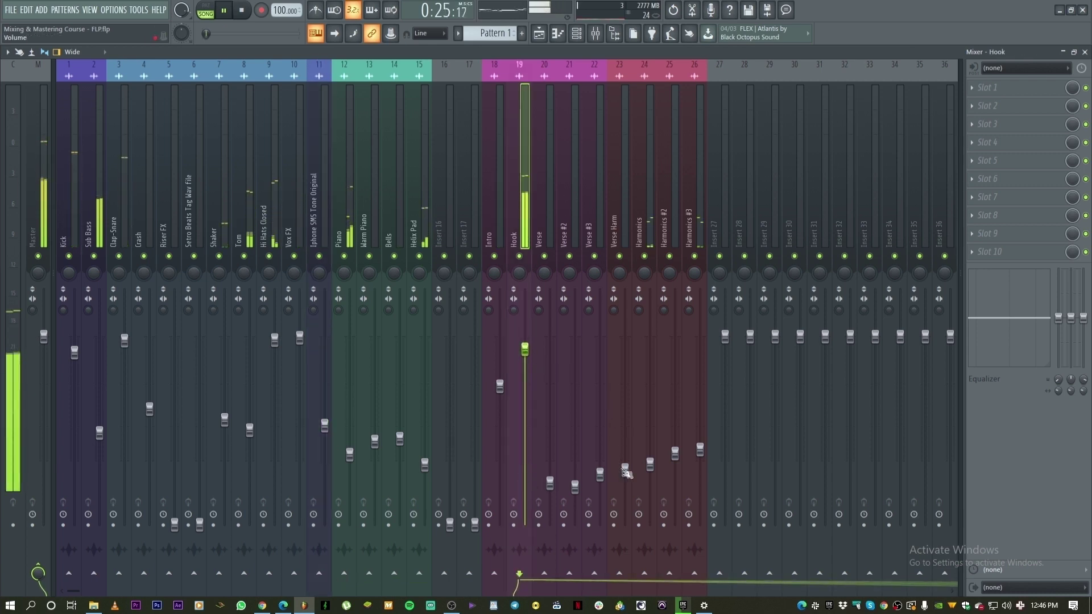
Raise the Harmonics and Harmonics #3 faders to matching levels slightly below the Intro fader
drag(650, 465, 650, 391)
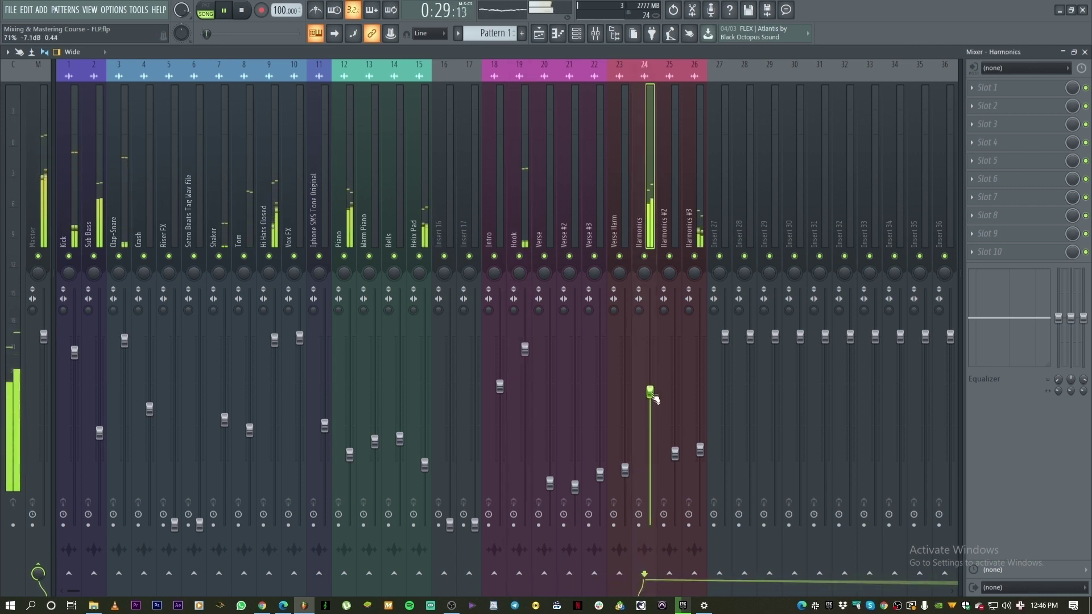
drag(700, 450, 700, 388)
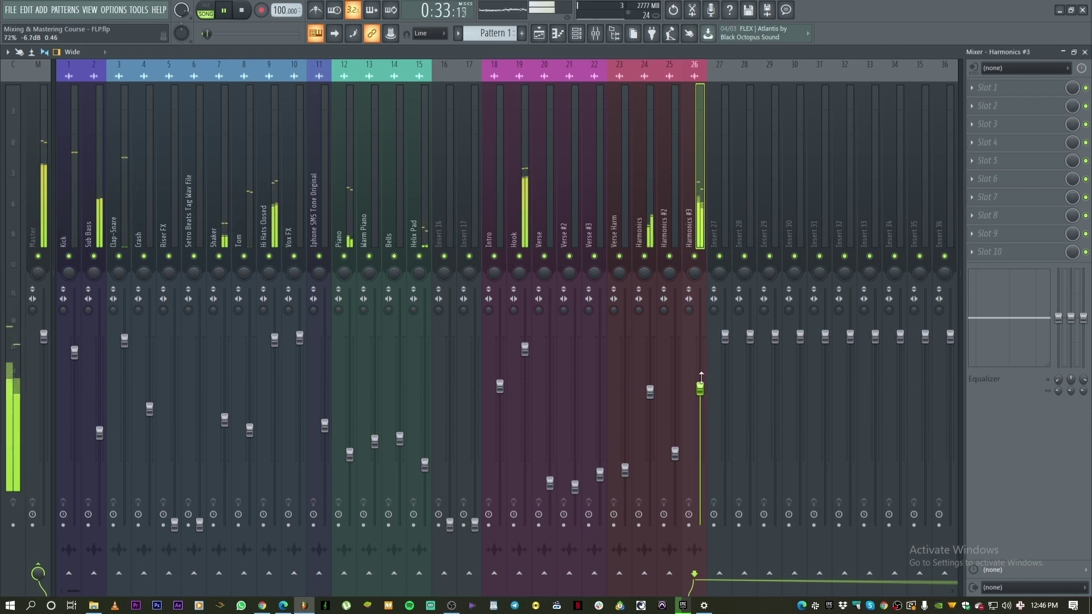
drag(650, 392, 700, 402)
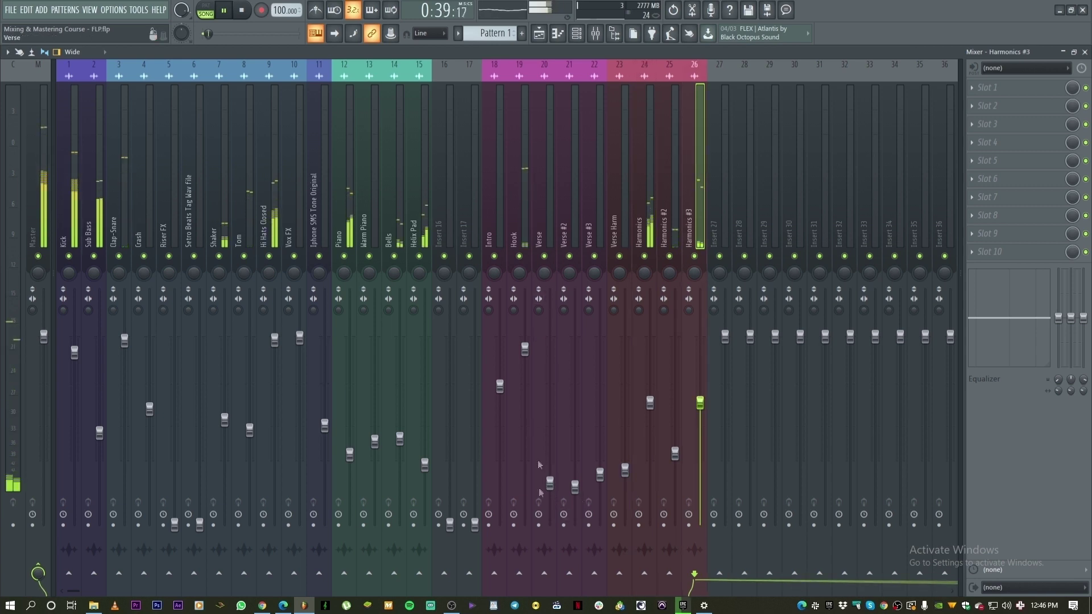
Raise the Verse, Verse #2, Verse #3, Verse Harm and Harmonics #2 faders to about 55% (-11 dB)
drag(550, 483, 550, 442)
drag(575, 488, 550, 417)
drag(625, 434, 602, 425)
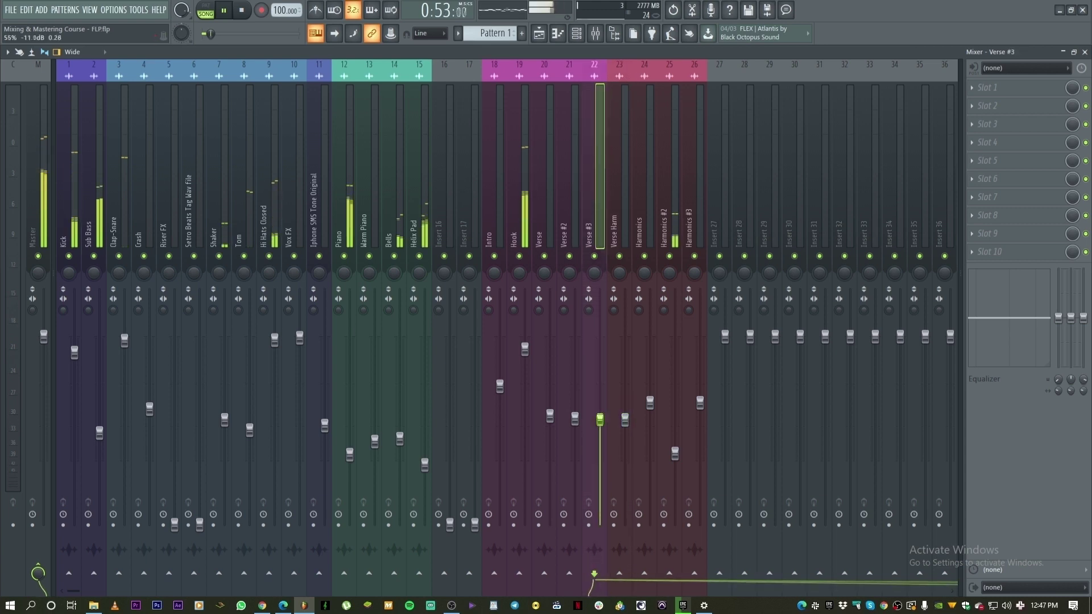
drag(676, 453, 676, 440)
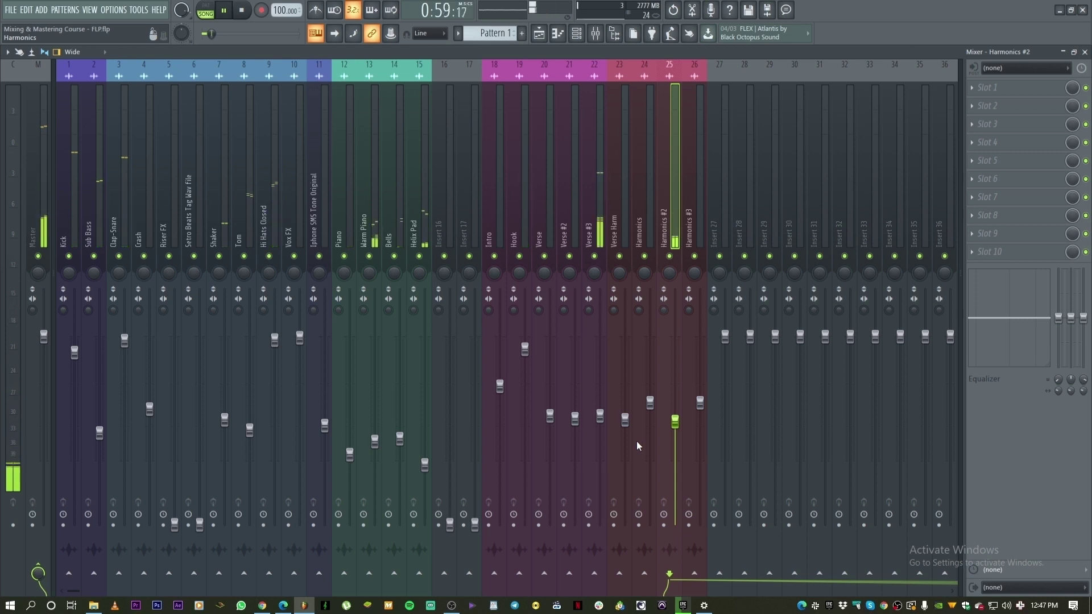
Raise the Verse #3 fader to 88% (-2.8 dB) and set the Verse and Verse #2 faders to matching levels slightly below it
drag(599, 419, 600, 373)
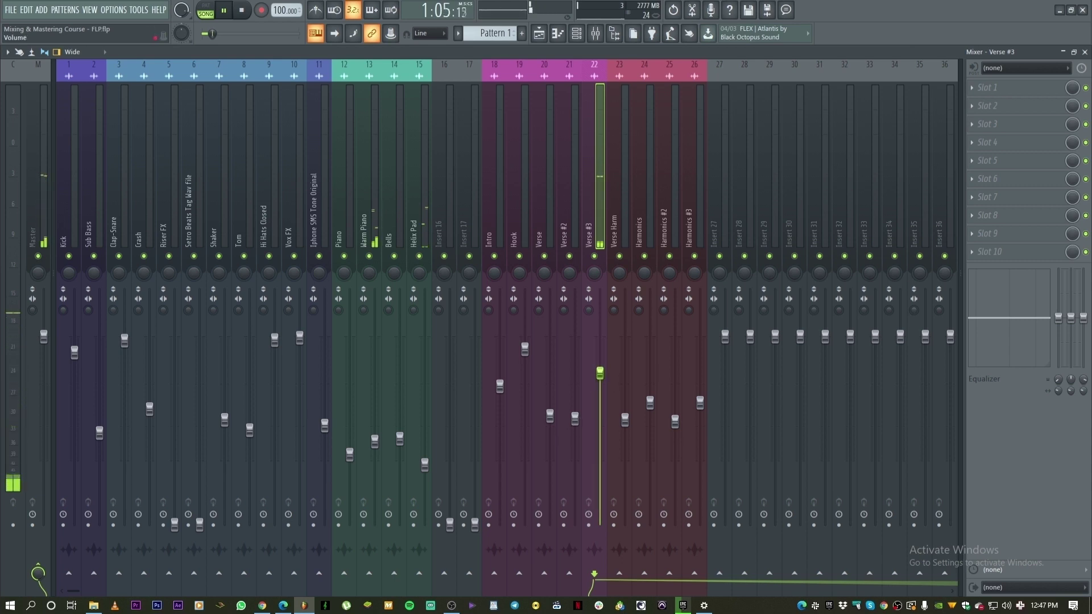
drag(569, 423, 549, 378)
drag(600, 352, 601, 359)
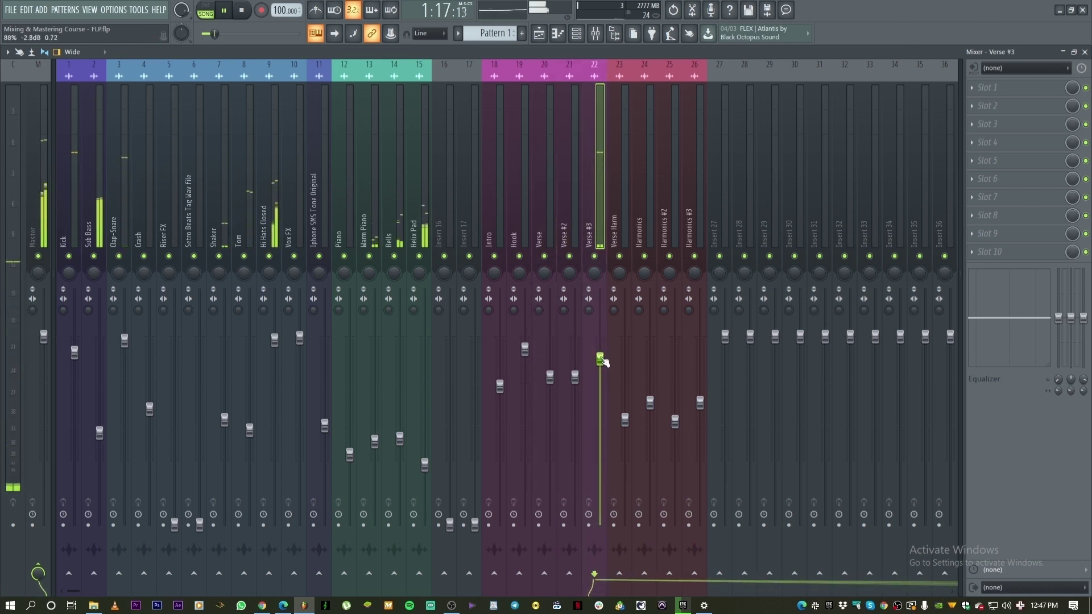
Slice the Verse and Verse #2 playlist clips where the other vocal clips end and delete their empty front parts
click(1085, 52)
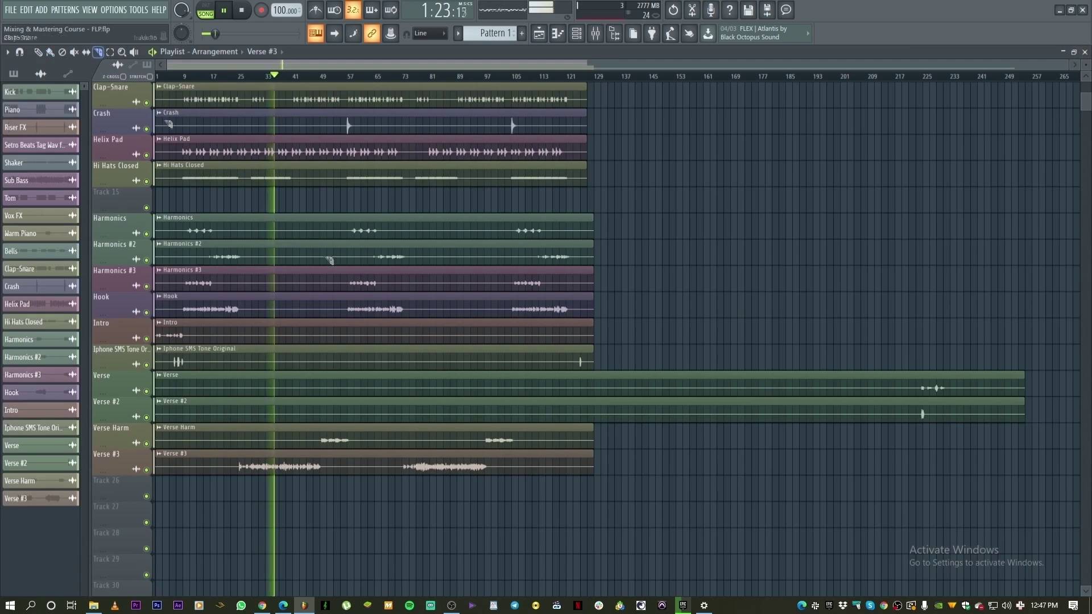
drag(597, 385, 594, 445)
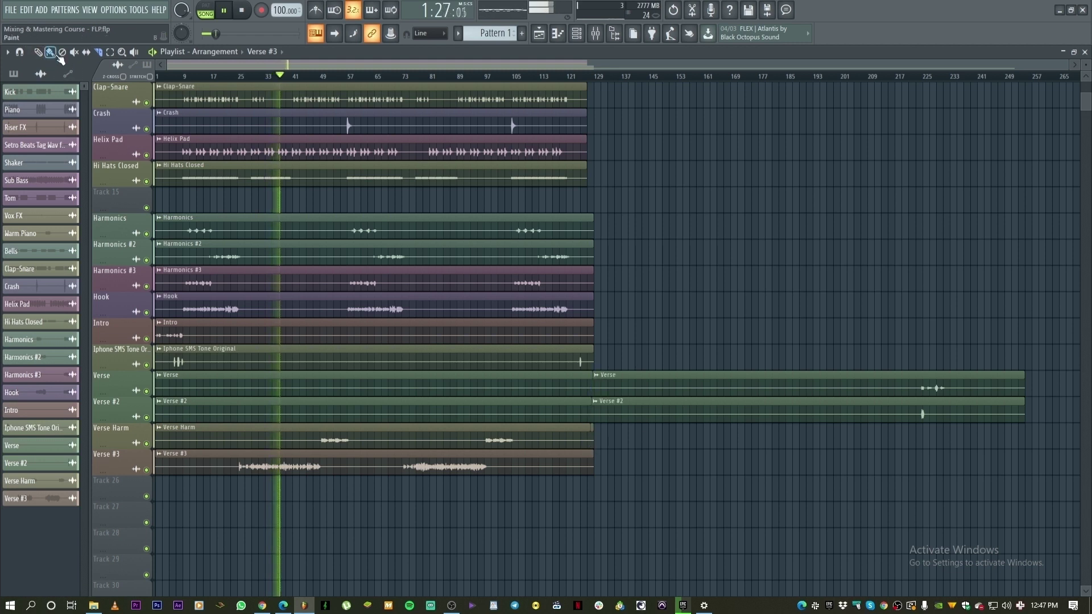
right_click(506, 387)
right_click(556, 407)
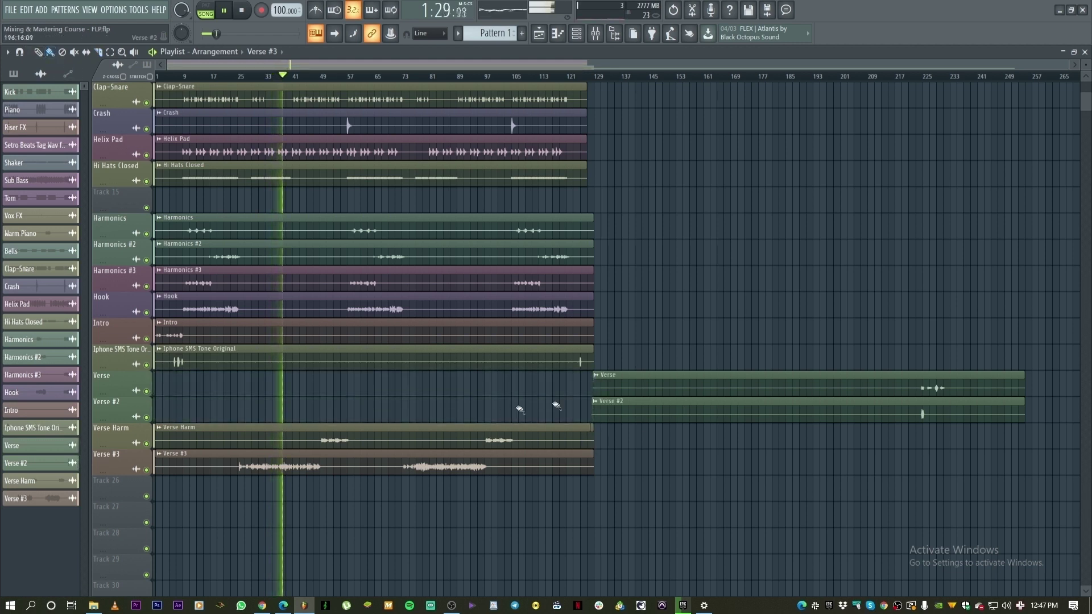
Move the remaining Verse and Verse #2 clips together to the start of the arrangement and return to the mixer
click(657, 381)
drag(656, 382, 180, 392)
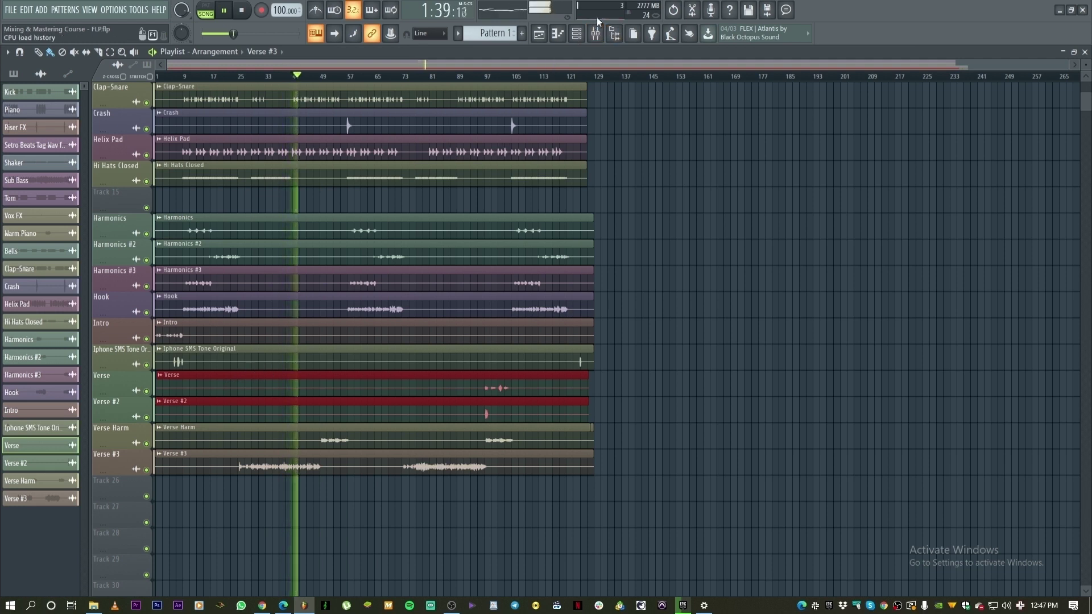
click(606, 34)
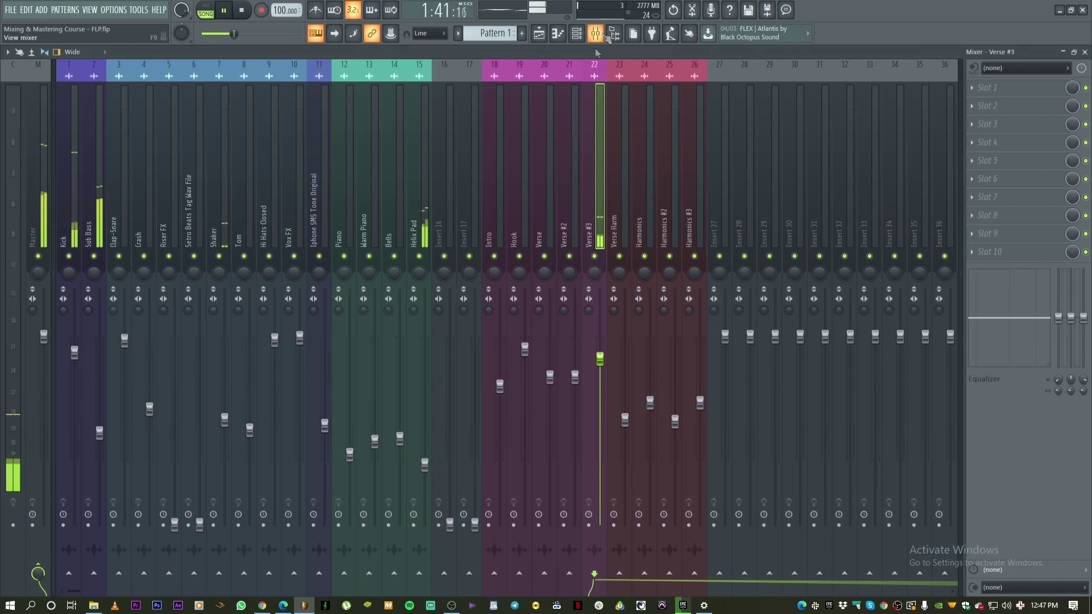
Lower the Verse #3 fader to about the level of Verse #2 and raise the Helix Pad fader slightly
drag(601, 359, 608, 386)
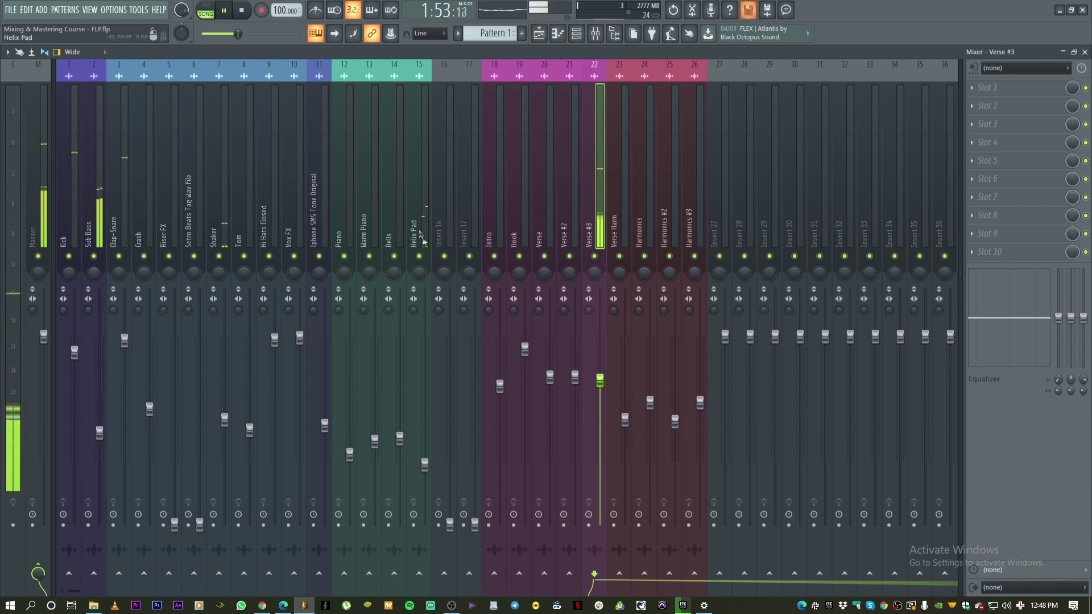
click(422, 212)
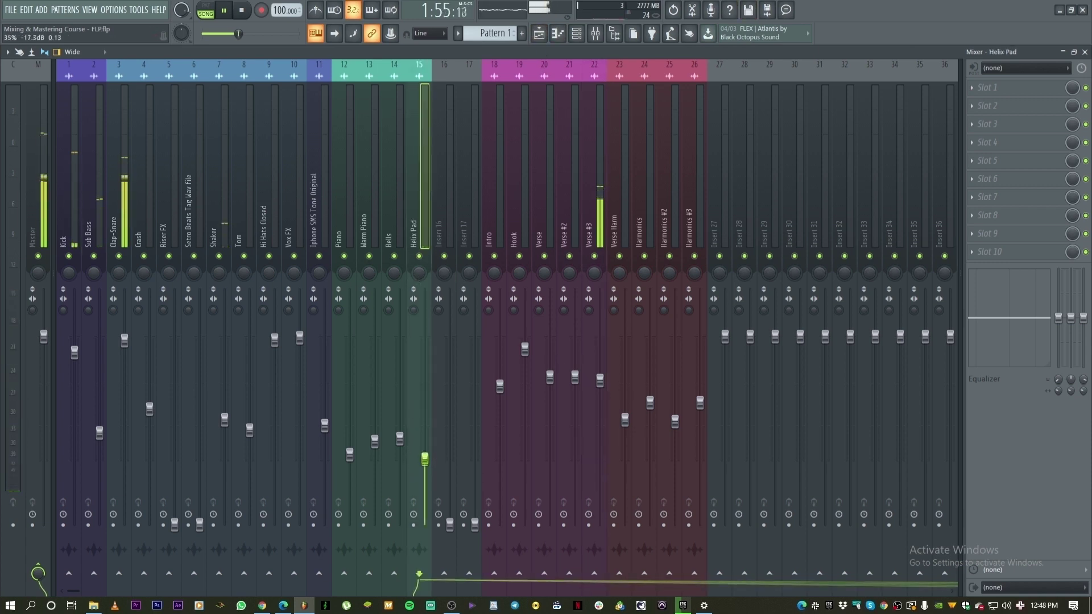
scroll(429, 438, up, 3)
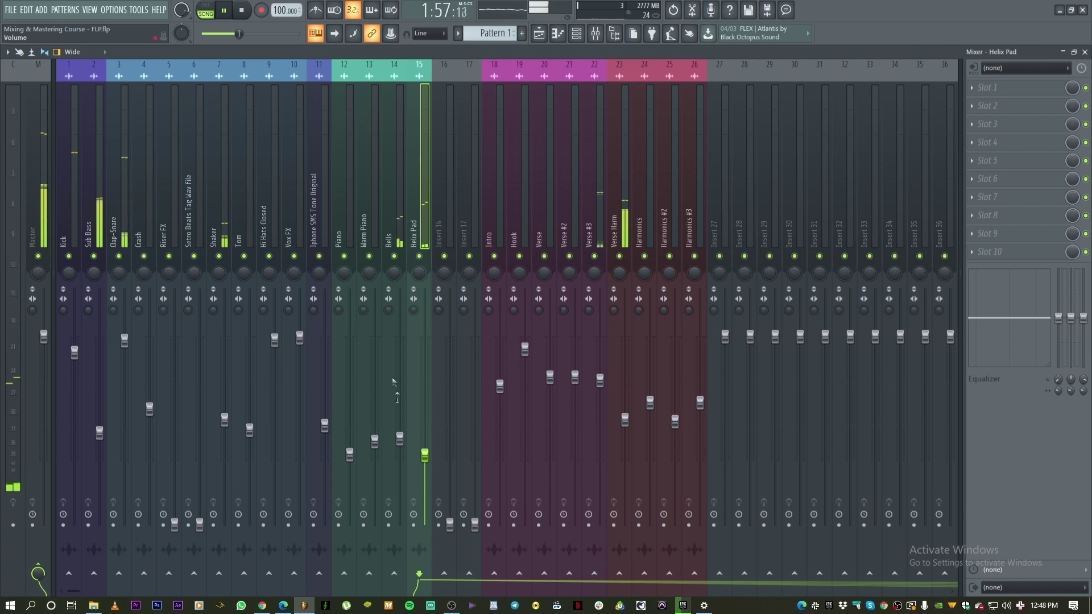
click(397, 419)
Raise the Verse Harm fader to 82% (-4.3 dB) and lower the Hook fader to 91% (-2.2 dB)
drag(626, 422, 625, 387)
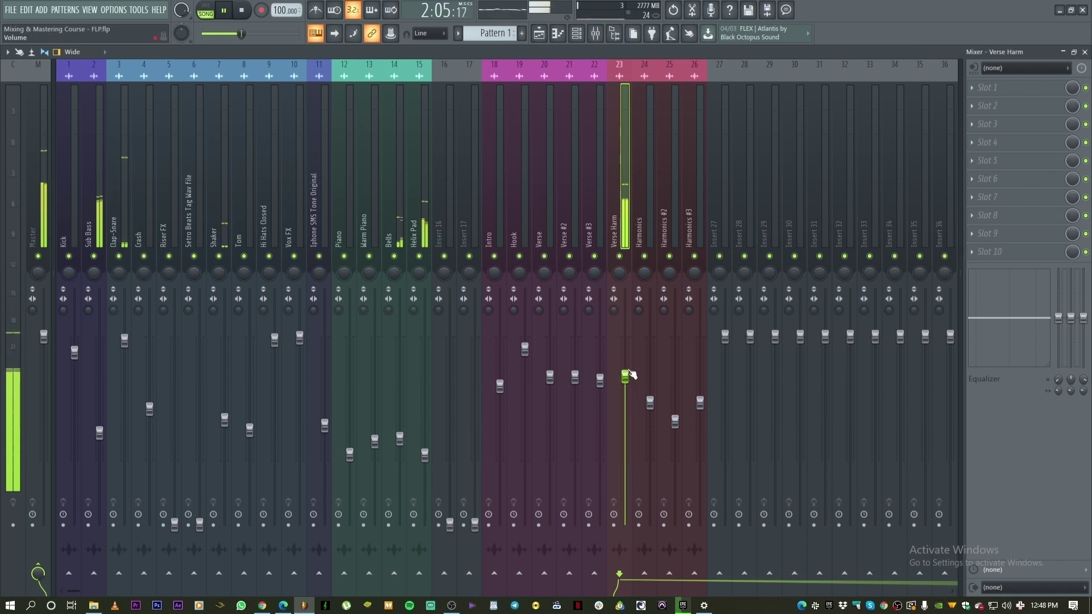
drag(626, 376, 626, 370)
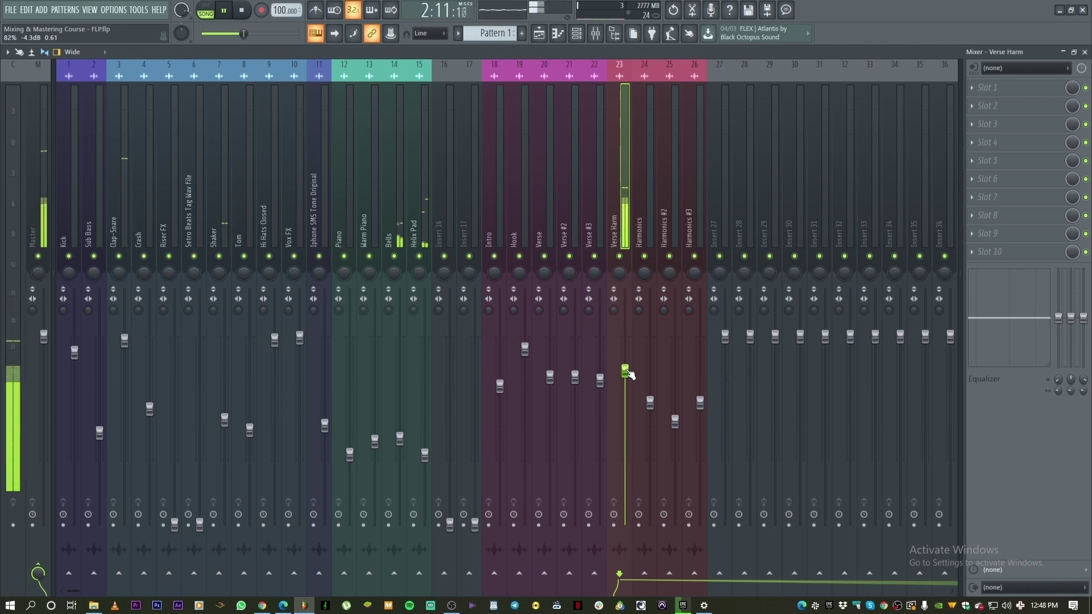
click(543, 241)
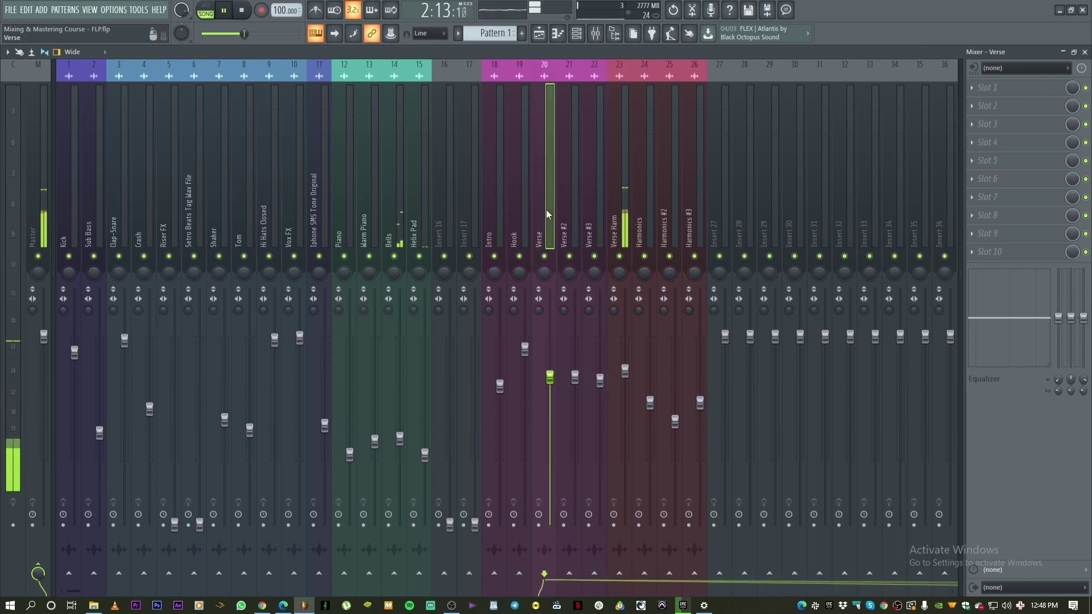
click(524, 348)
drag(525, 349, 525, 354)
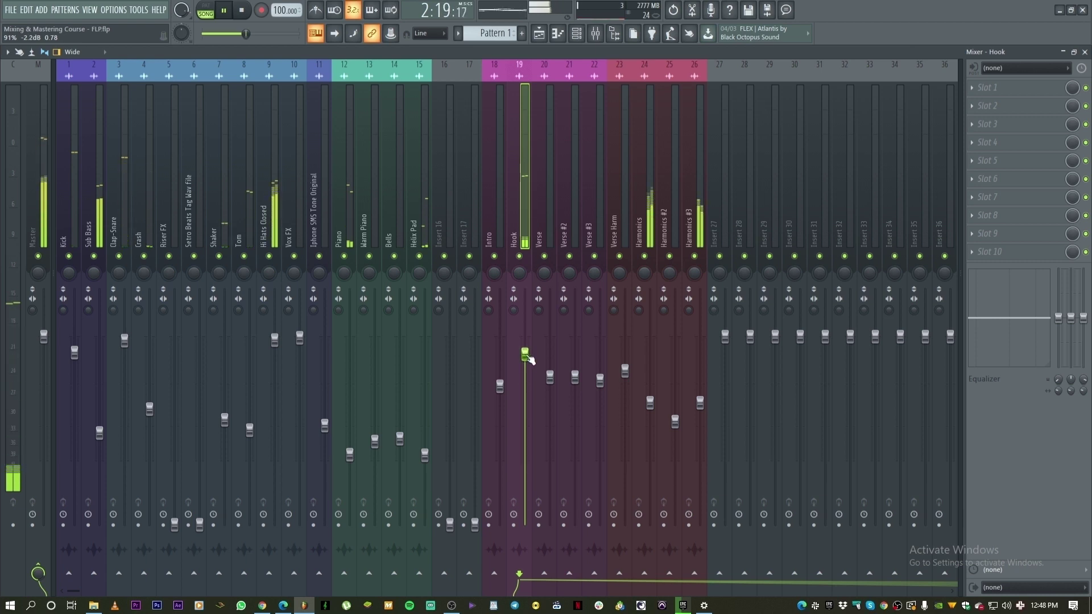
Check the Master, Hook and Harmonics tracks during the hook and lower the Hook fader a little further
click(35, 205)
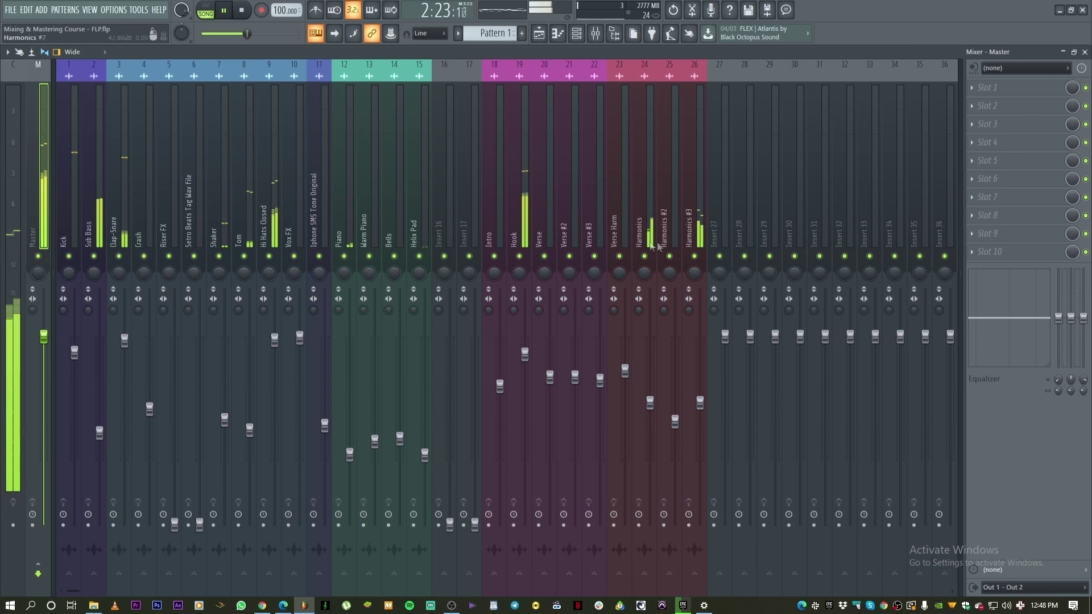
click(530, 209)
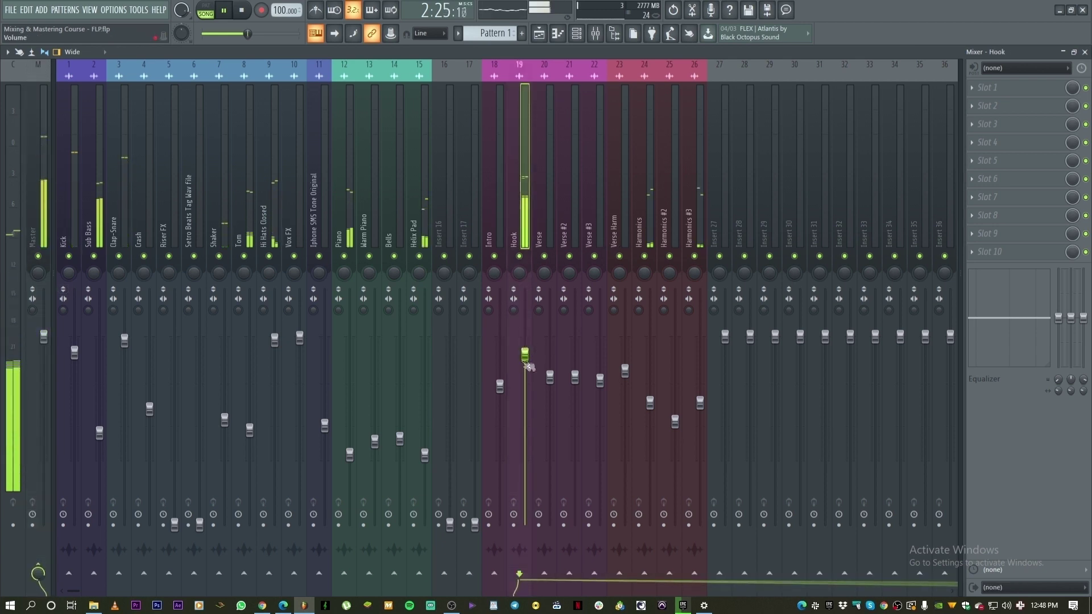
click(647, 225)
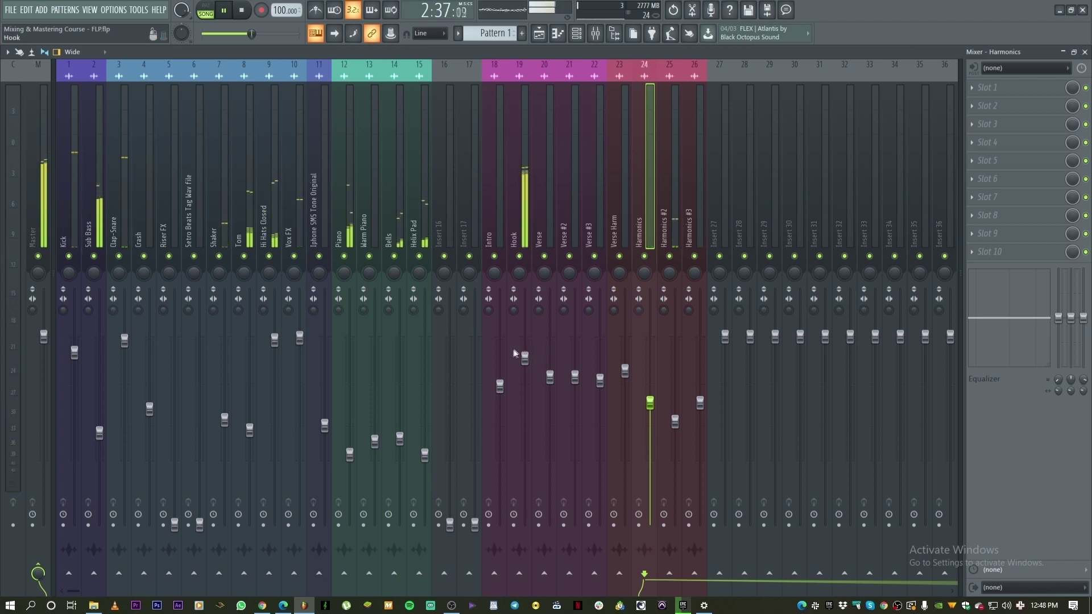
drag(525, 359, 519, 364)
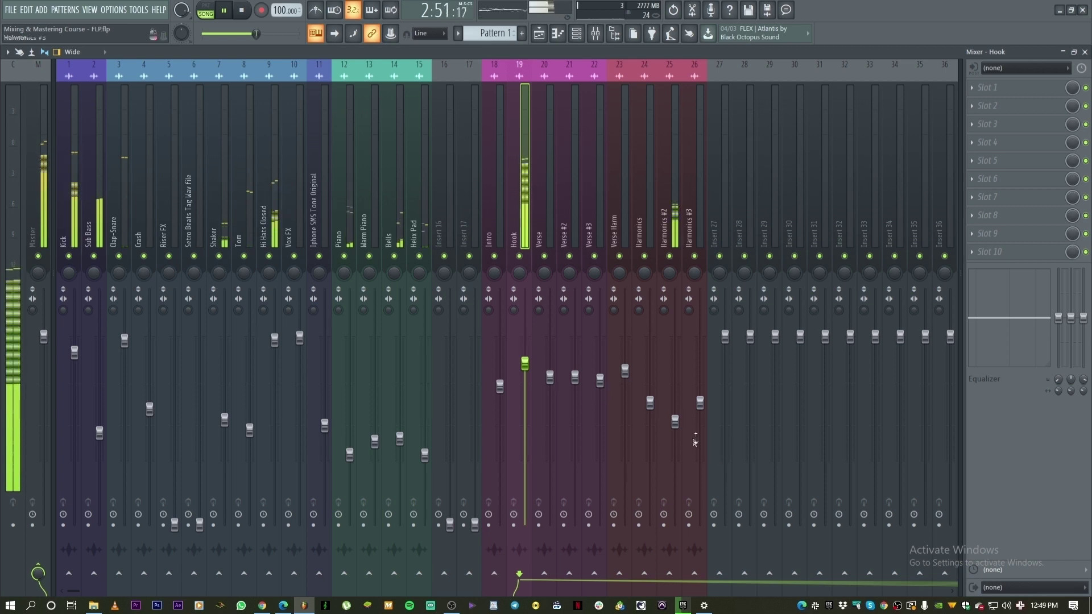
Raise the Harmonics #2 fader to about 65% (-8.5 dB) and the Verse #3 fader to just above Verse Harm
click(675, 422)
drag(675, 421, 676, 403)
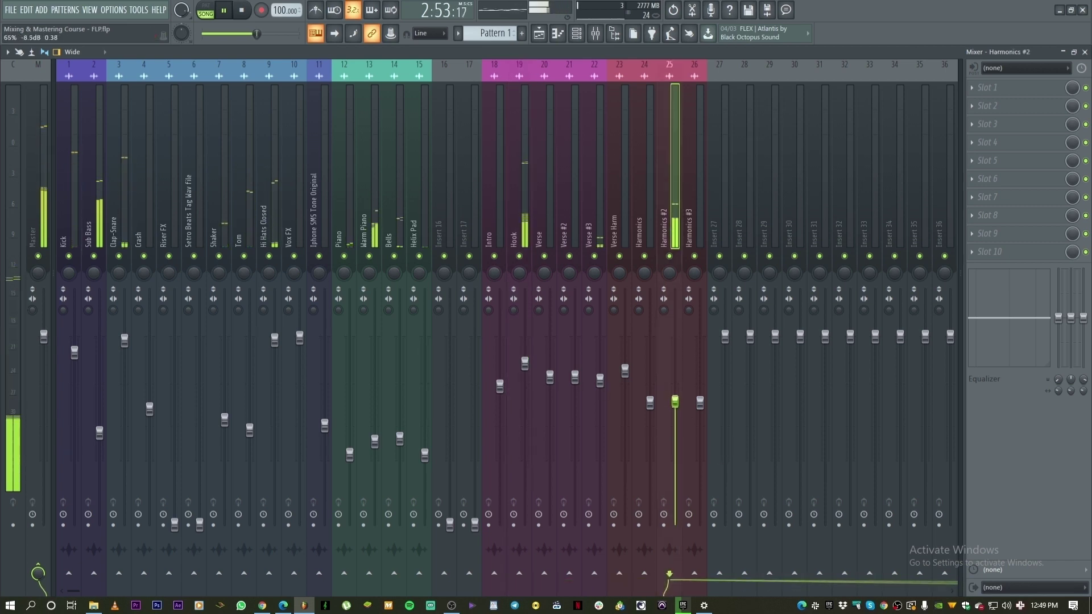
click(600, 380)
drag(600, 379, 600, 367)
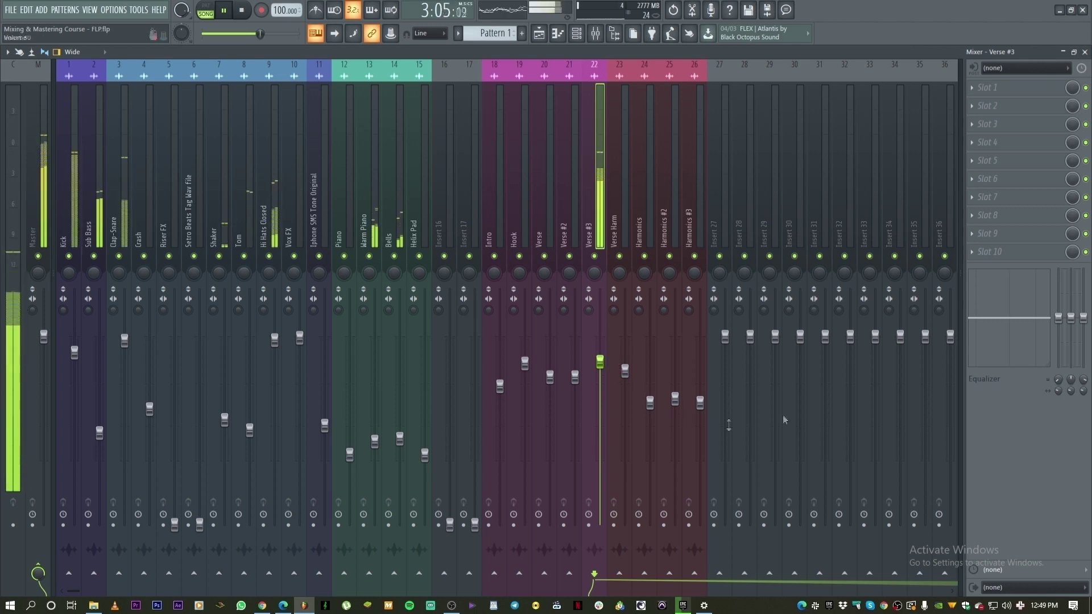
scroll(600, 364, down, 2)
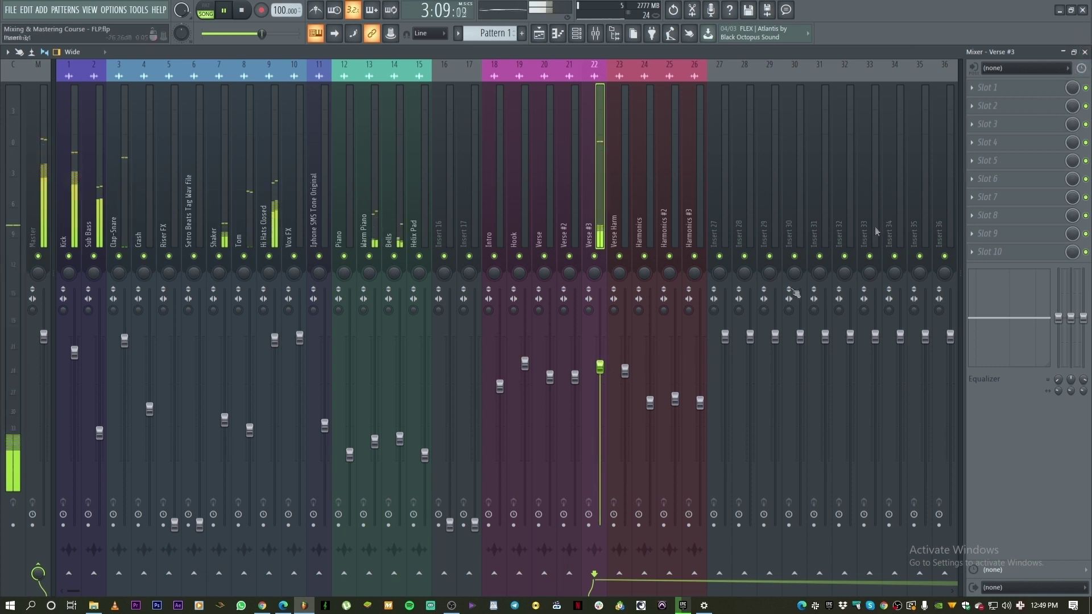
Set the Verse #3 fader to 81% (-4.4 dB) and play the passage around bar 96 to check the verse vocals
drag(600, 367, 600, 371)
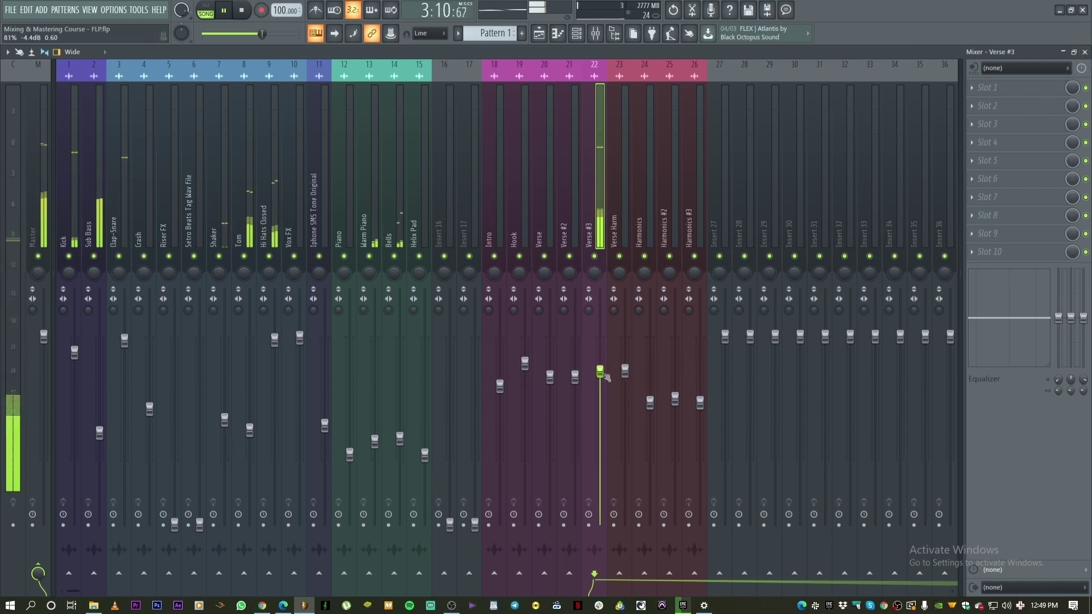
click(1086, 52)
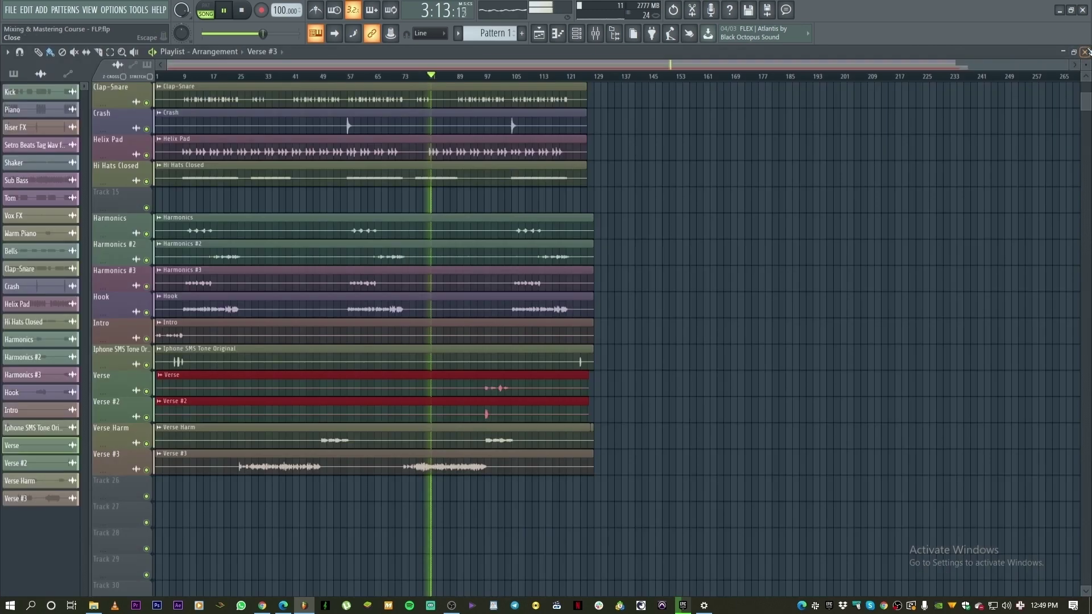
click(482, 76)
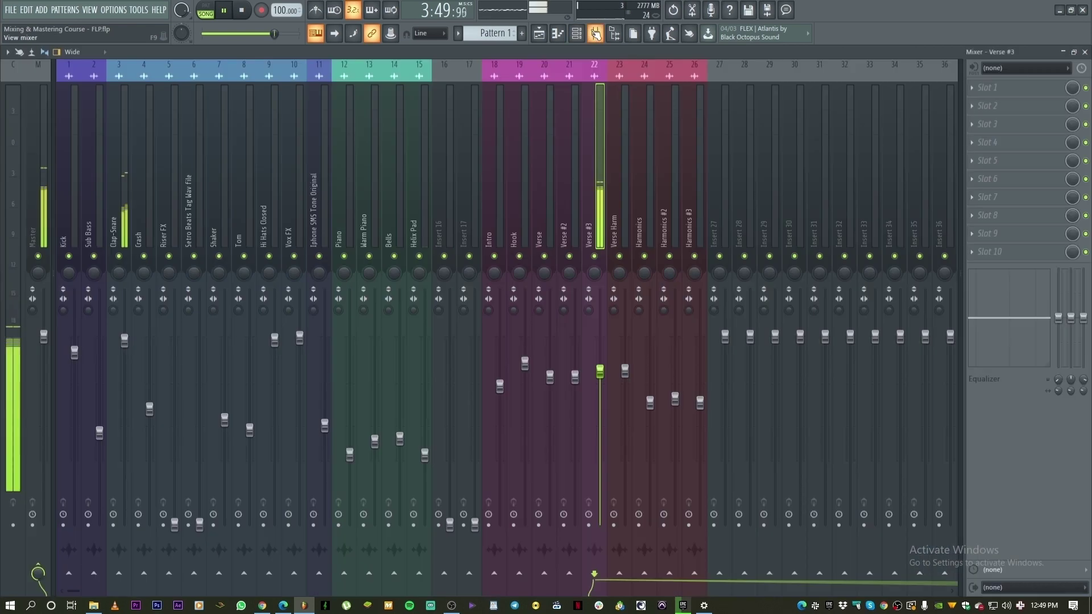
click(596, 33)
key(space)
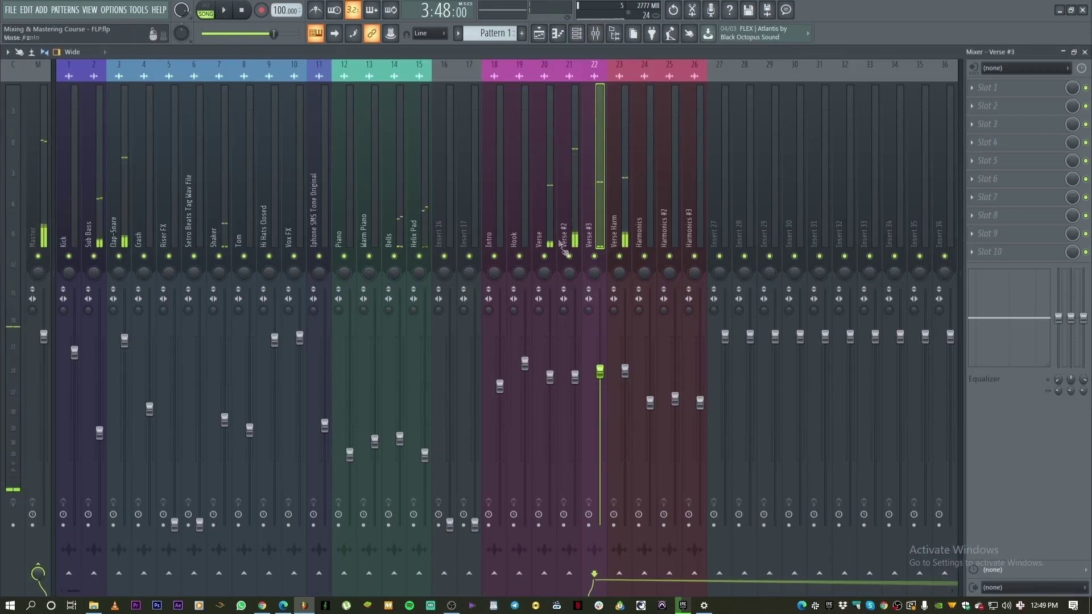
key(space)
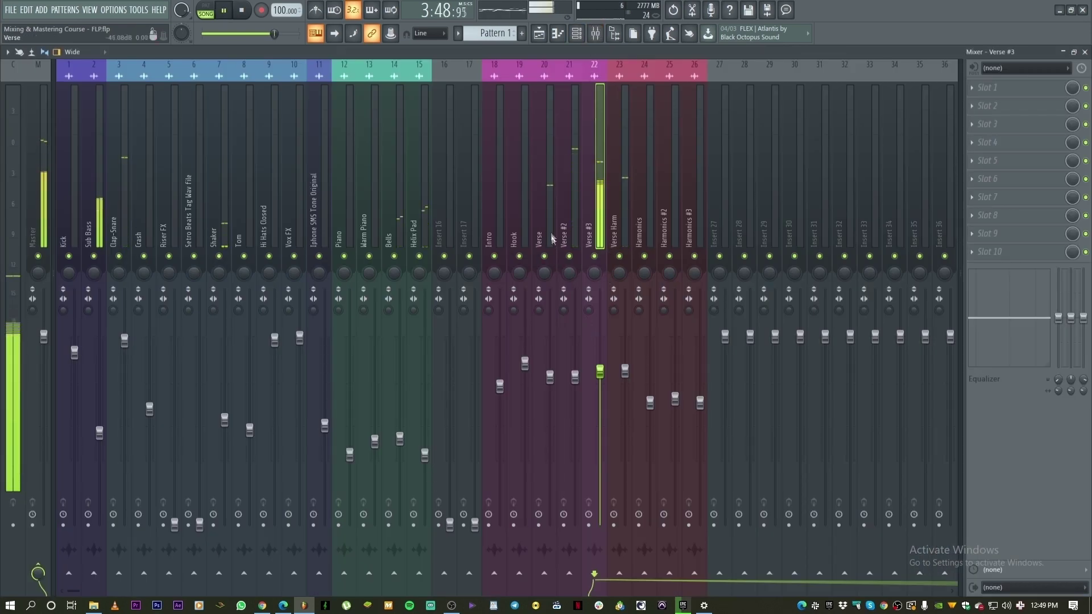
click(1085, 52)
key(space)
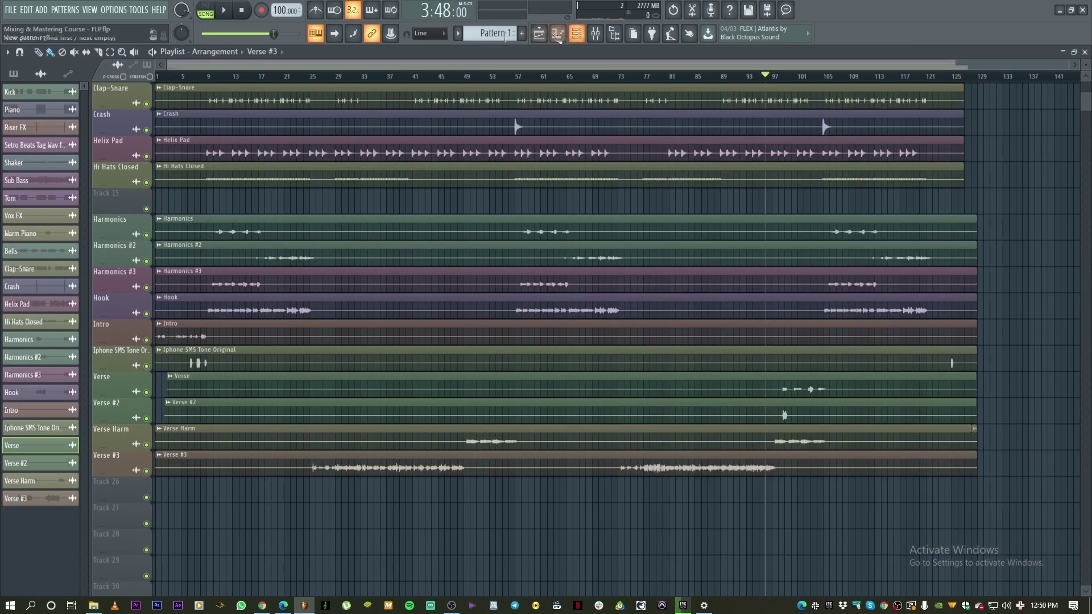
Play the song from the beginning, panning the Intro track 21% left and the Bells track slightly right
click(242, 10)
click(596, 36)
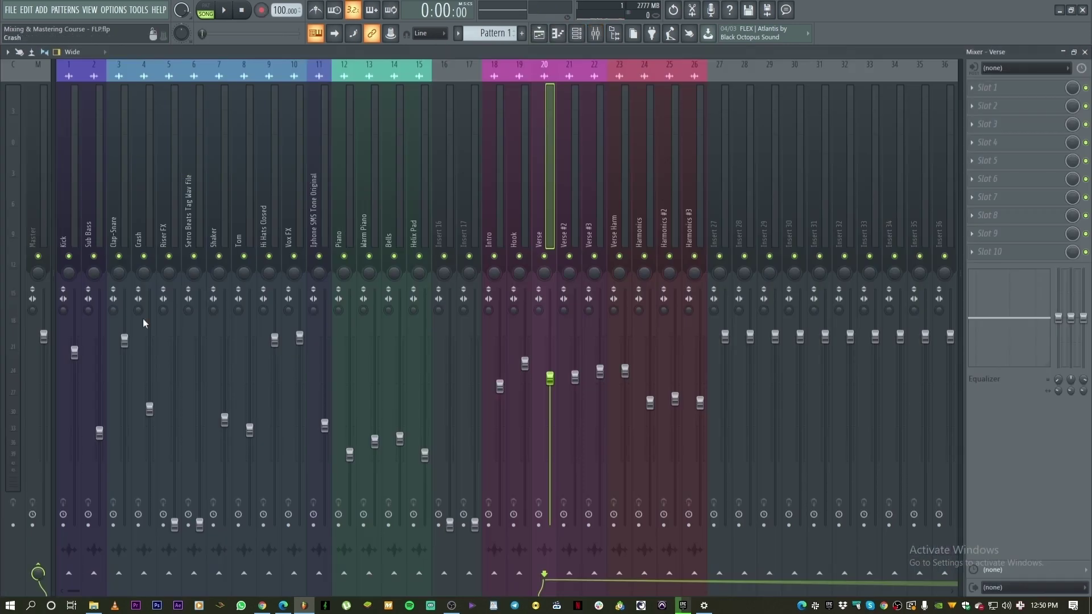
click(64, 195)
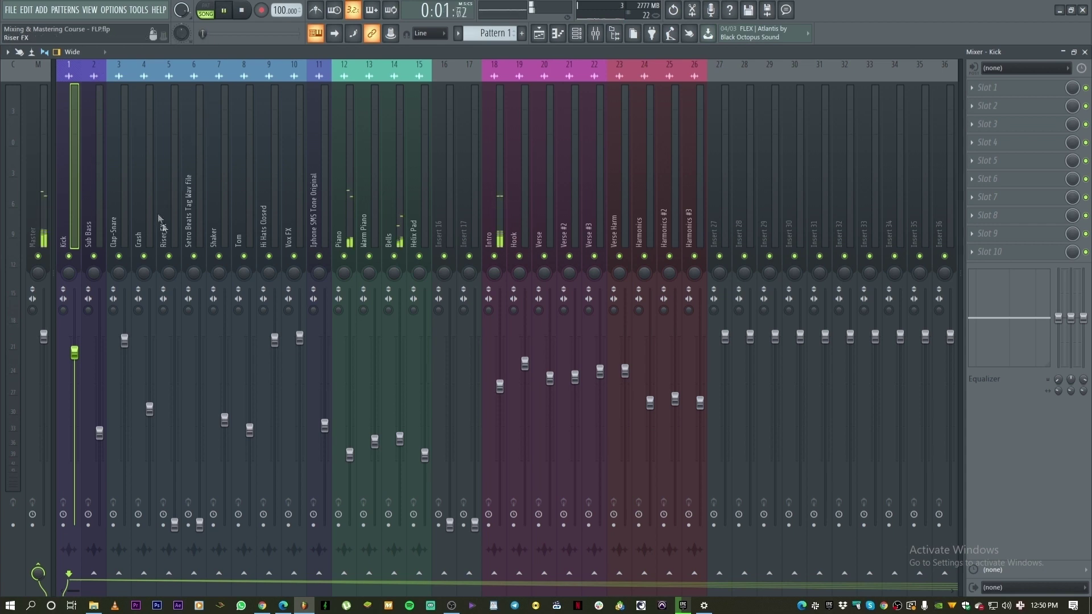
click(488, 260)
drag(497, 280, 497, 293)
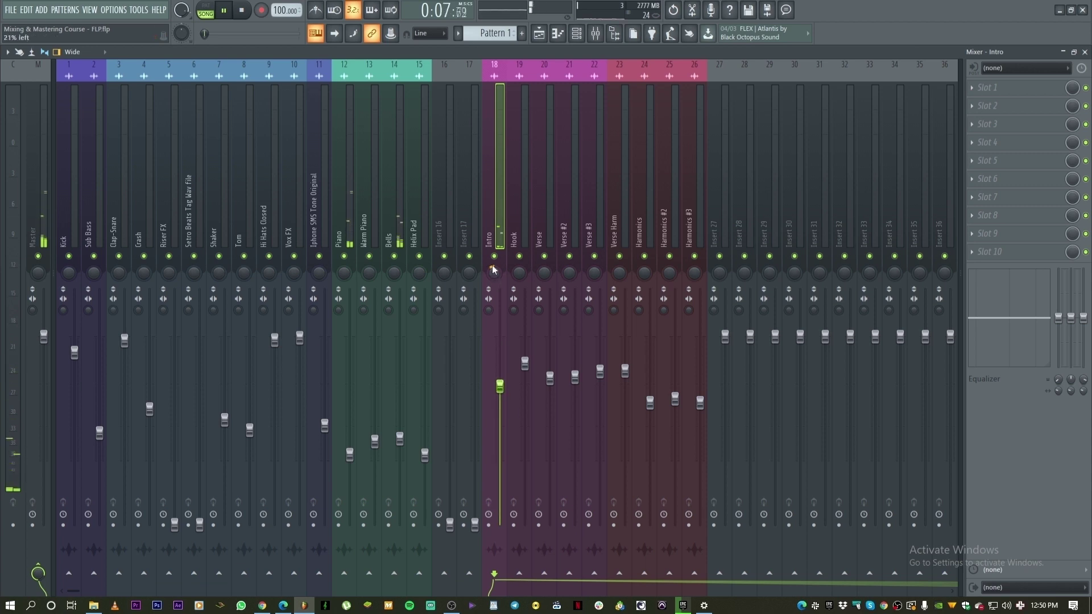
drag(391, 272, 391, 264)
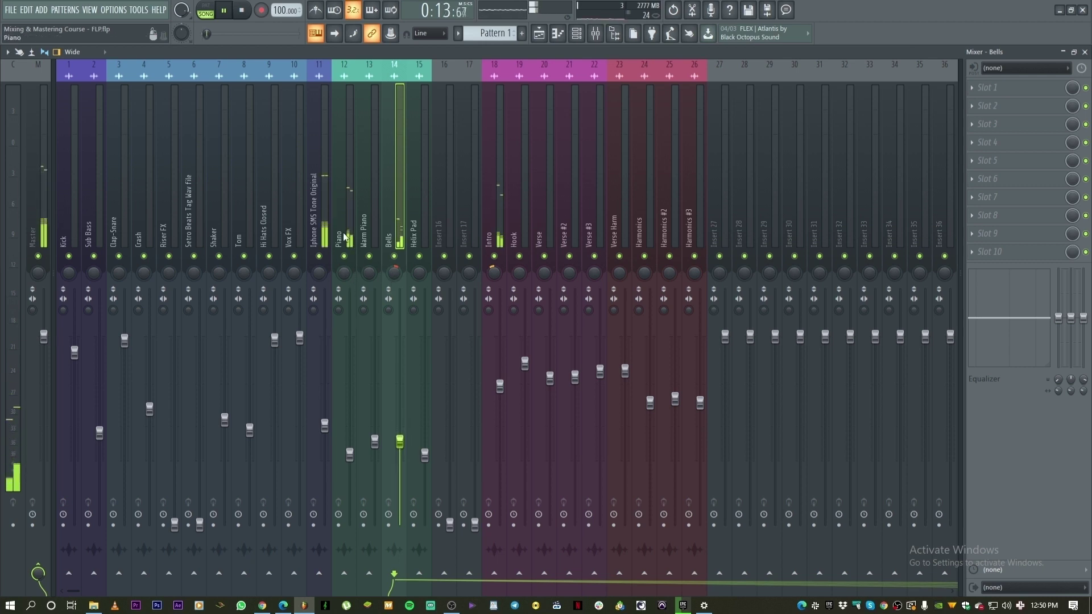
Lower the Iphone SMS Tone fader slightly and pan it left, with Harmonics #3 panned right and Harmonics panned left
drag(325, 425, 325, 430)
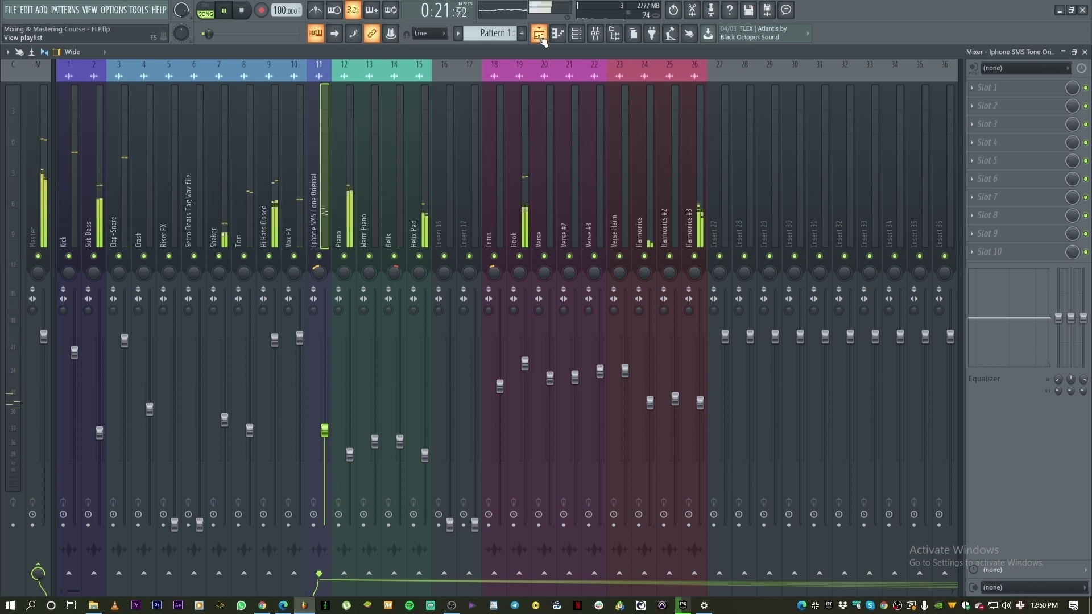
click(693, 287)
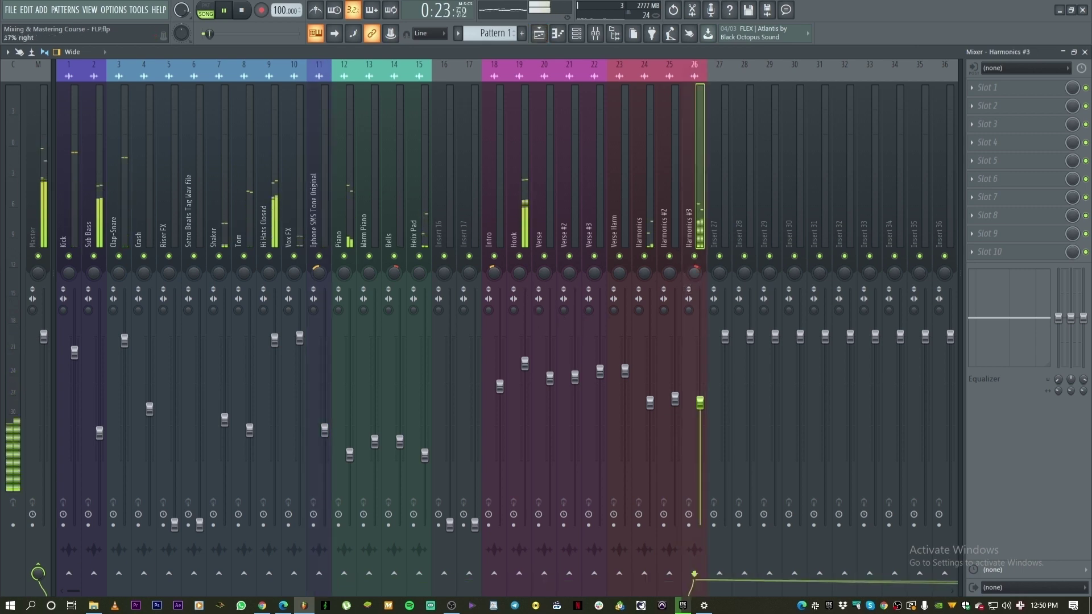
drag(643, 278, 643, 301)
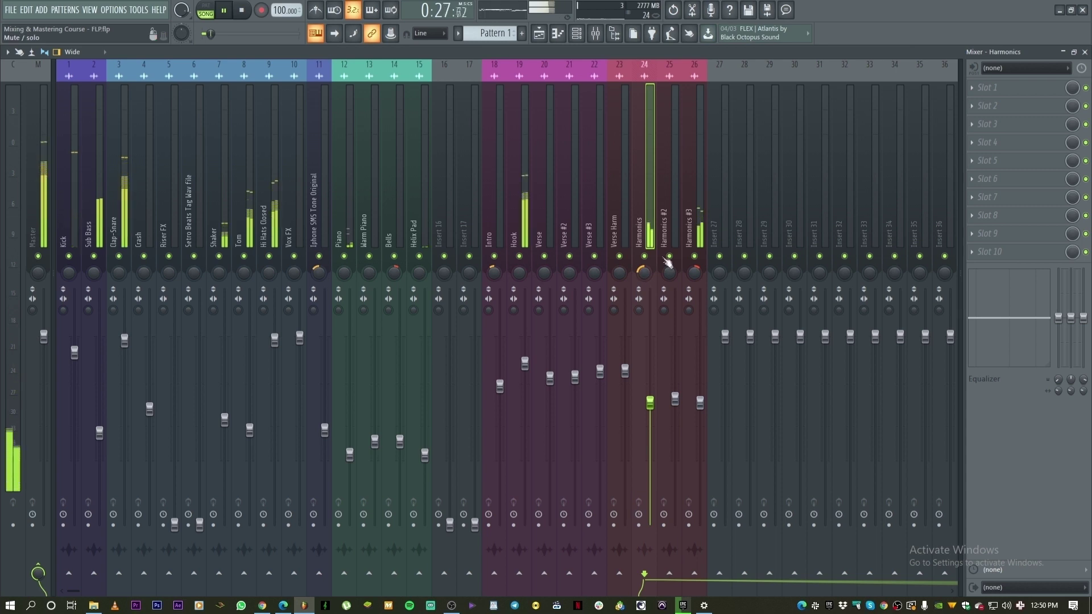
Lower the Hi Hats Closed fader to 96% (-1.0 dB), pan it about 47% left, and pan the Shaker right
click(273, 285)
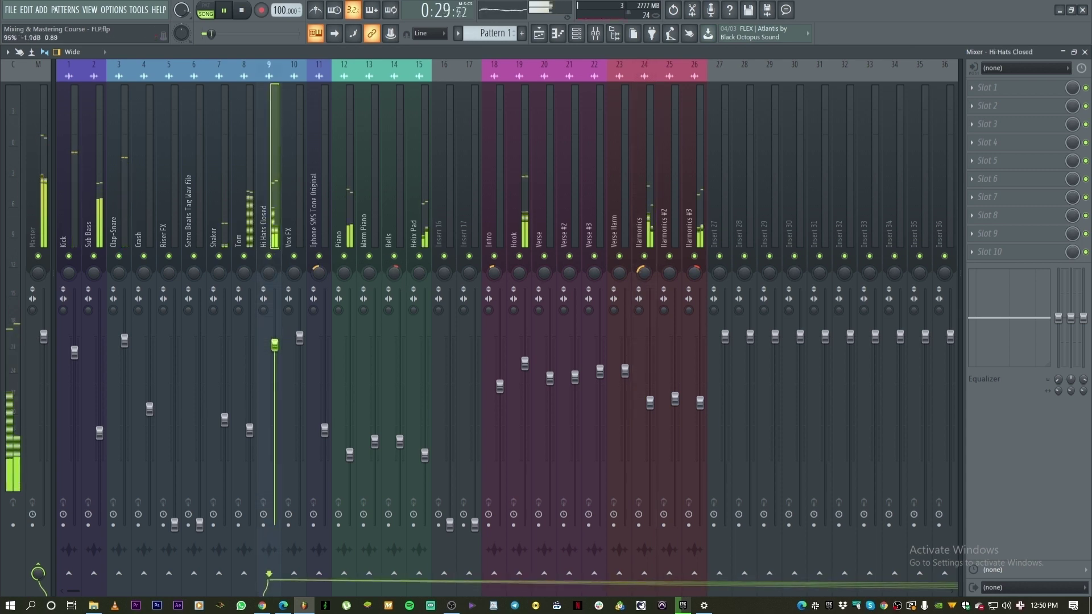
key(space)
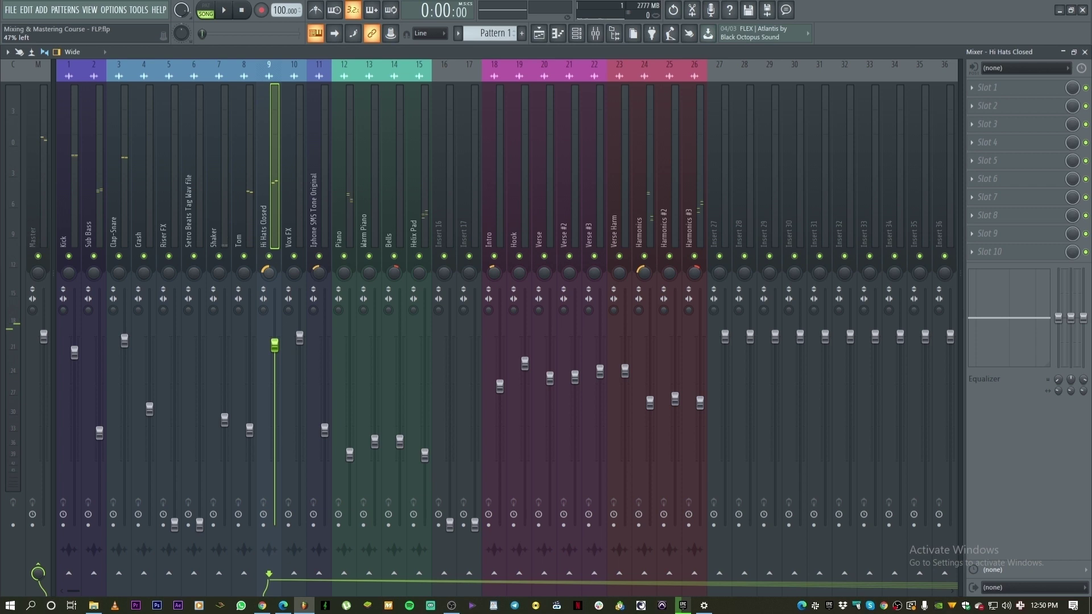
drag(219, 273, 219, 259)
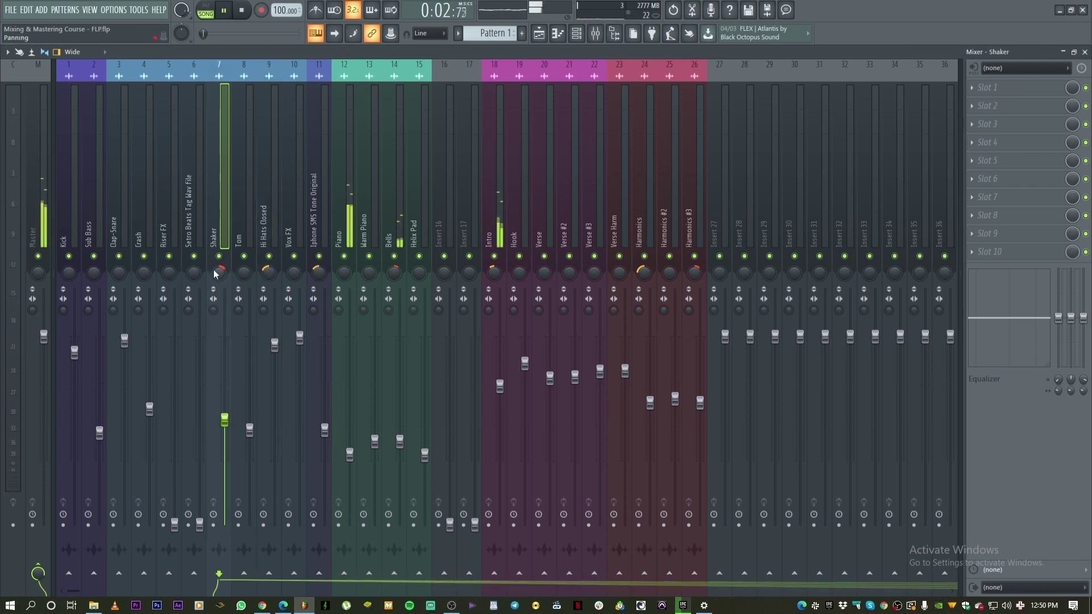
Mute the Setro Beats Tag Wav file track and raise the Riser FX fader to about the level of the Shaker
click(187, 227)
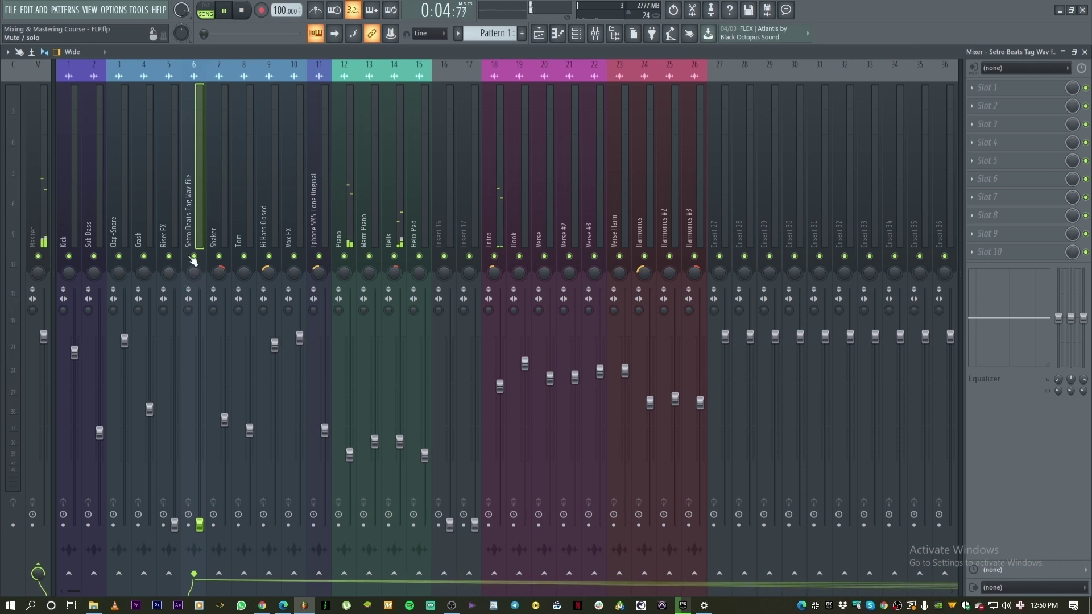
click(194, 258)
click(170, 235)
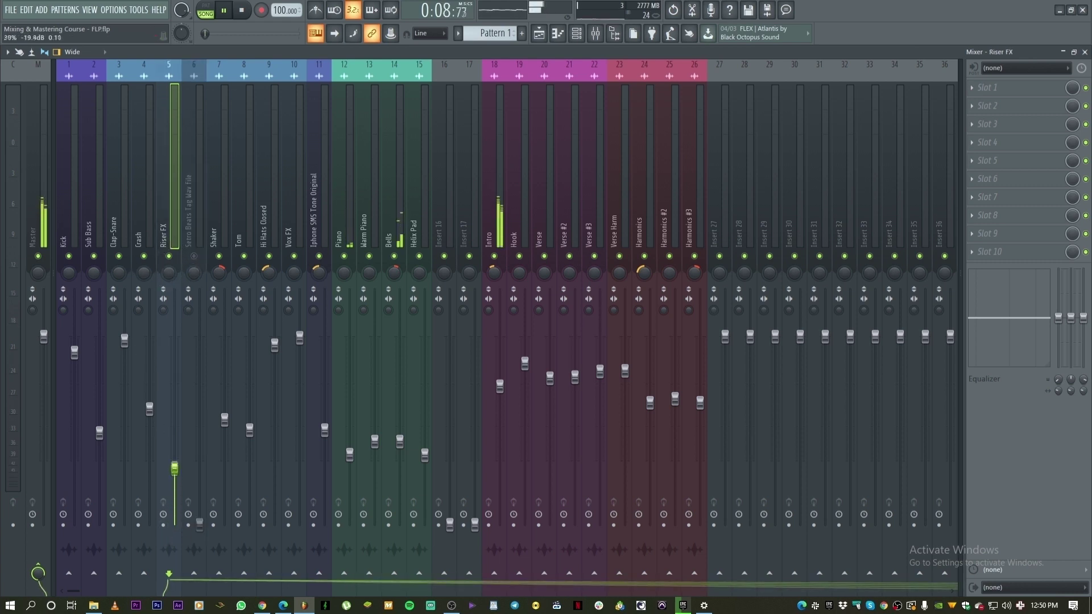
Shift the Intro pan slightly to the right and lower the Iphone SMS Tone and Riser FX faders a little
click(495, 325)
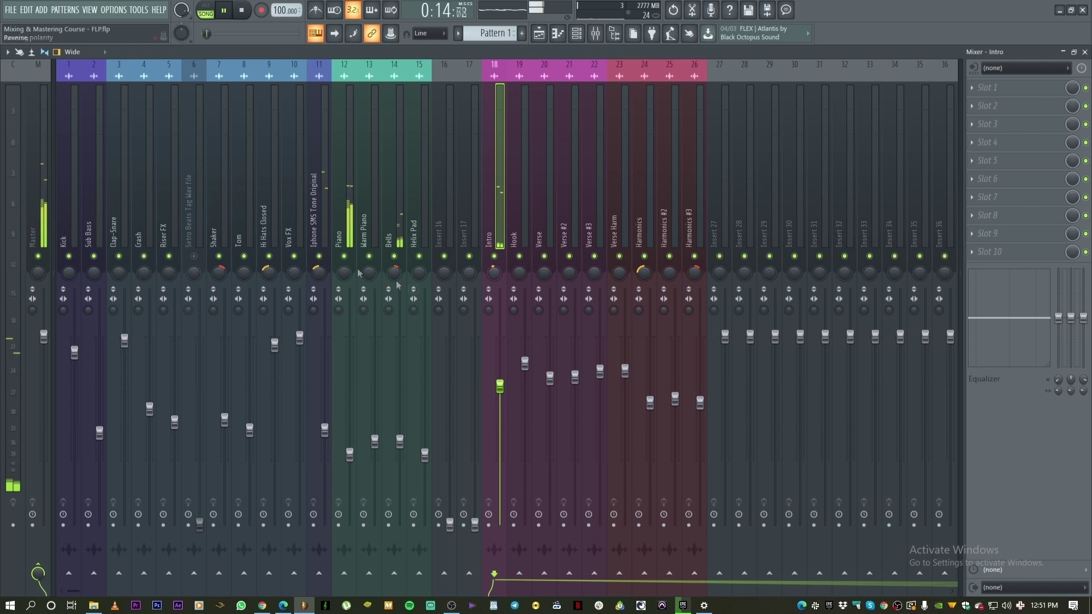
click(325, 431)
drag(324, 430, 328, 438)
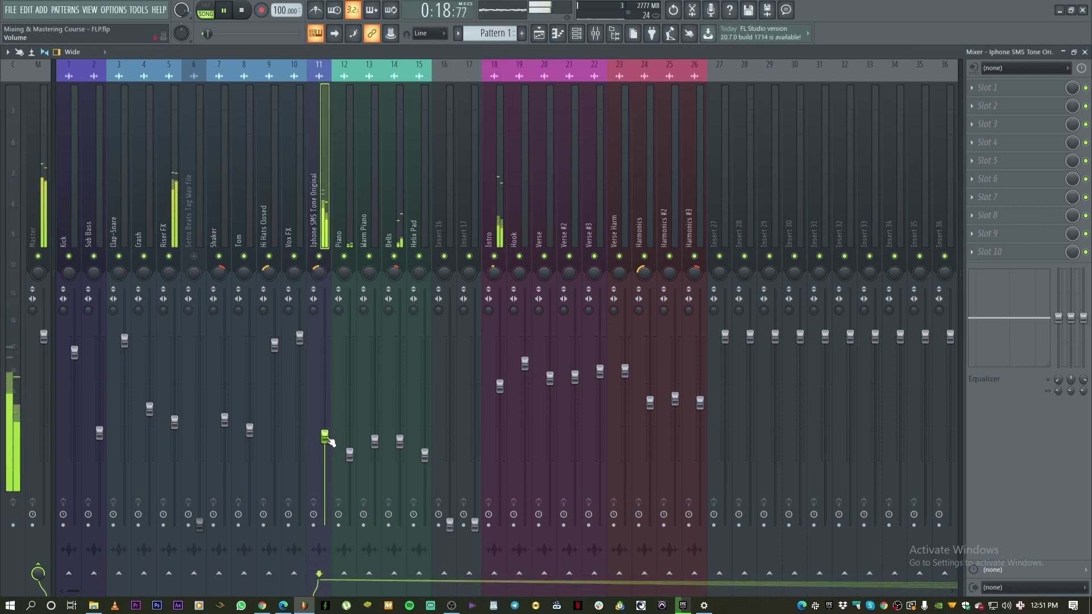
click(164, 418)
drag(175, 421, 177, 429)
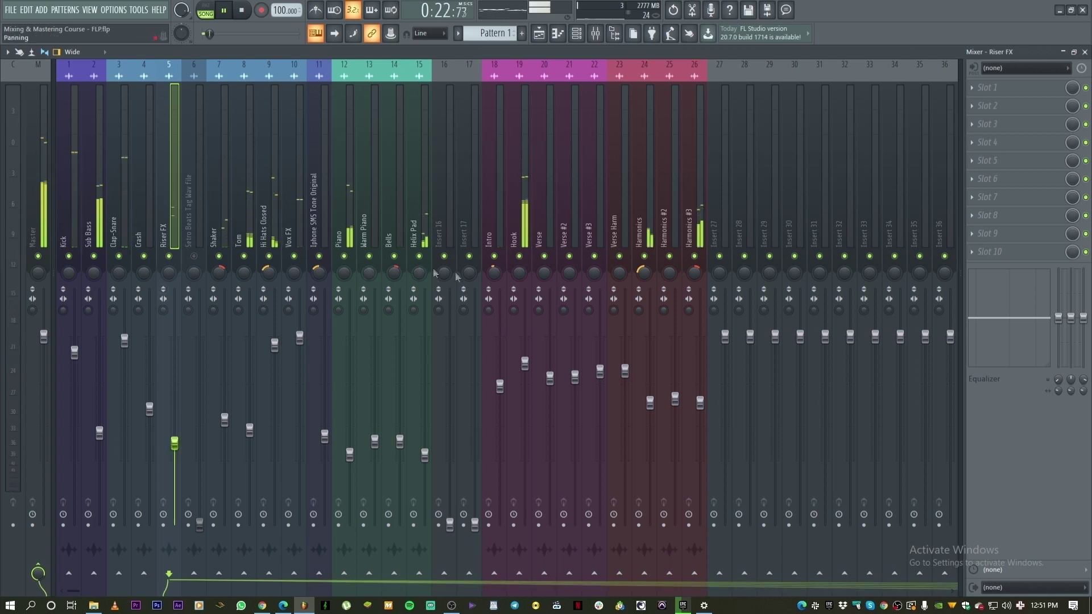
Check the Hook, Harmonics and Kick track levels while the hook plays
click(524, 227)
click(652, 229)
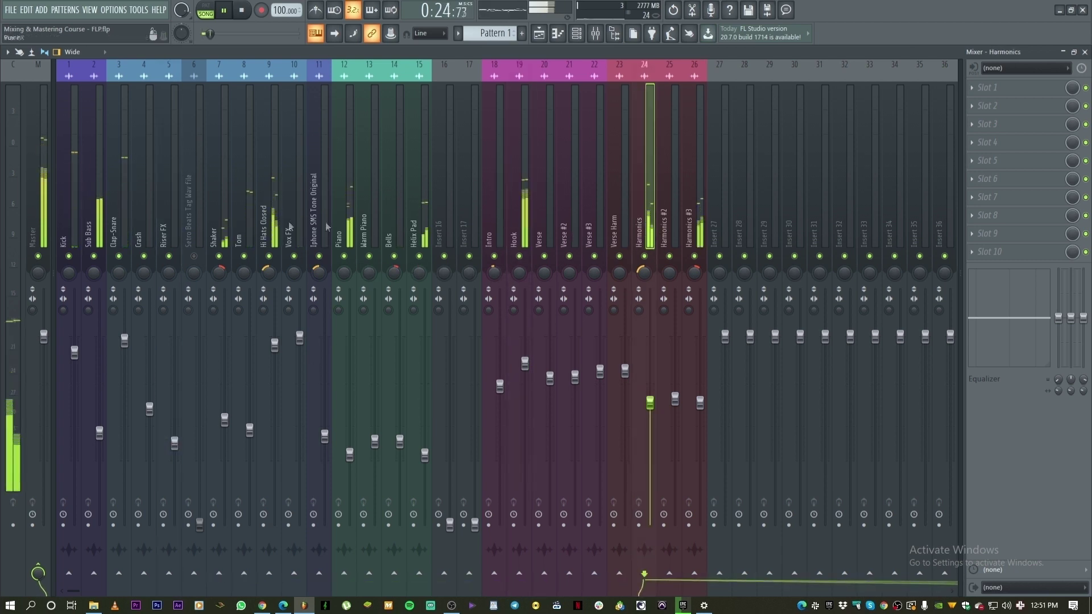
click(71, 228)
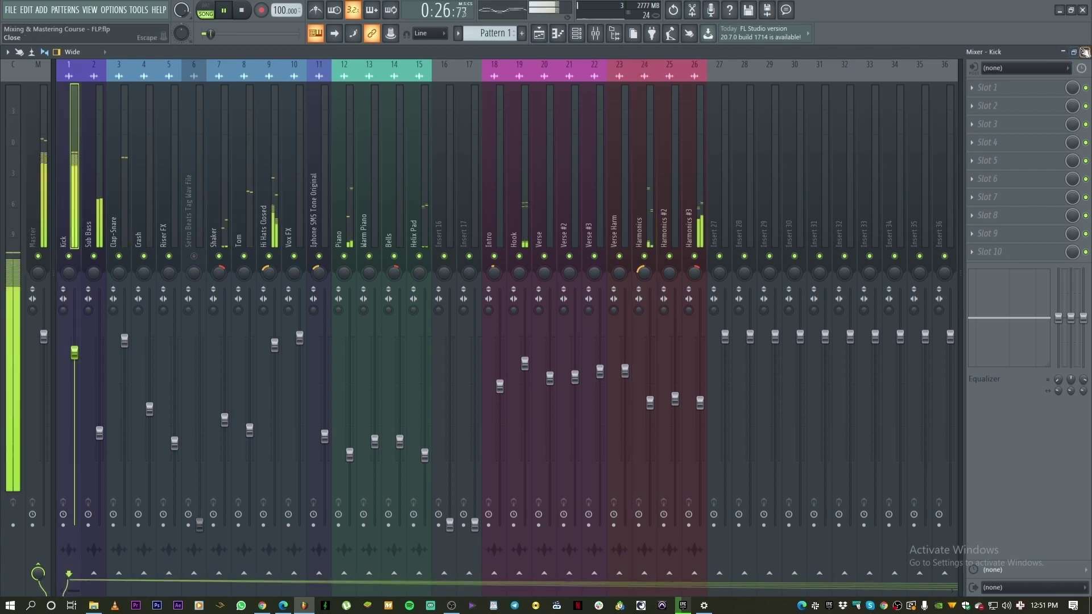
Select bars 9 to 25 in the playlist as the loop range and play the hook section with the mixer showing
click(1062, 53)
key(space)
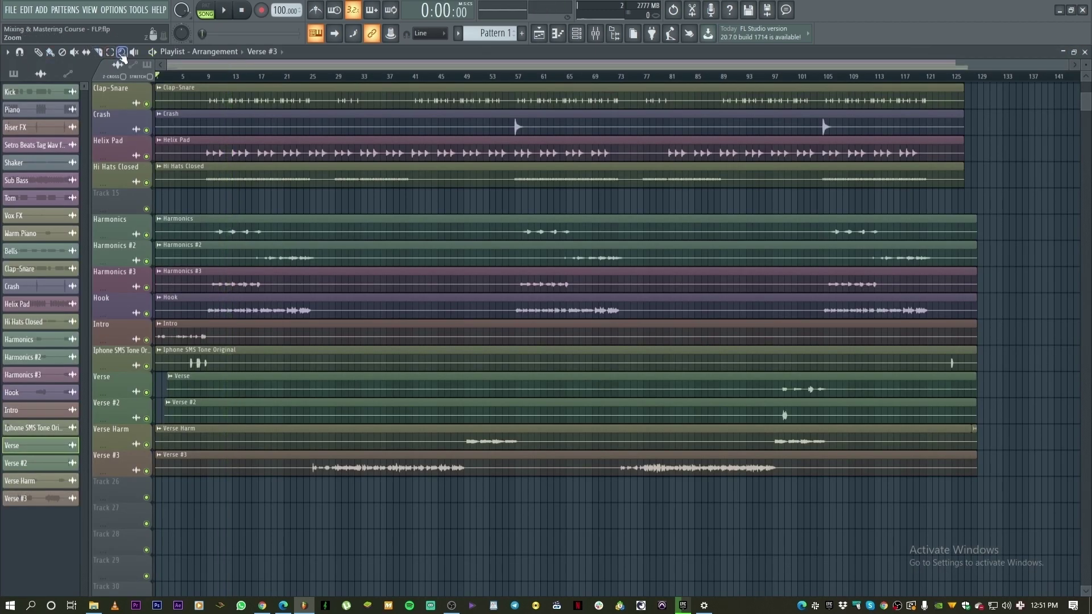
drag(210, 79, 310, 104)
click(596, 36)
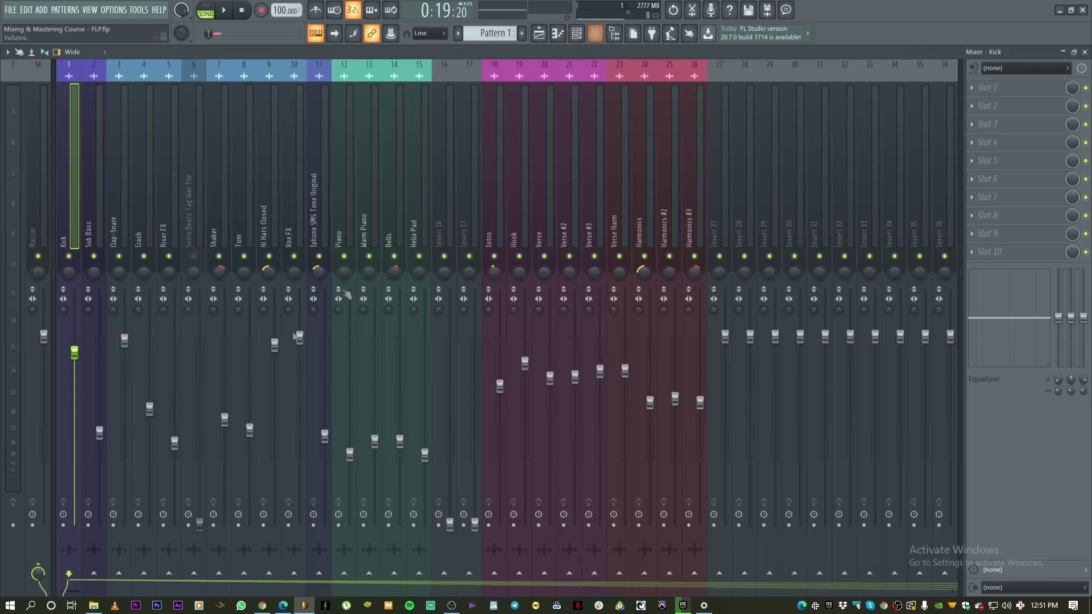
click(97, 228)
click(194, 228)
key(space)
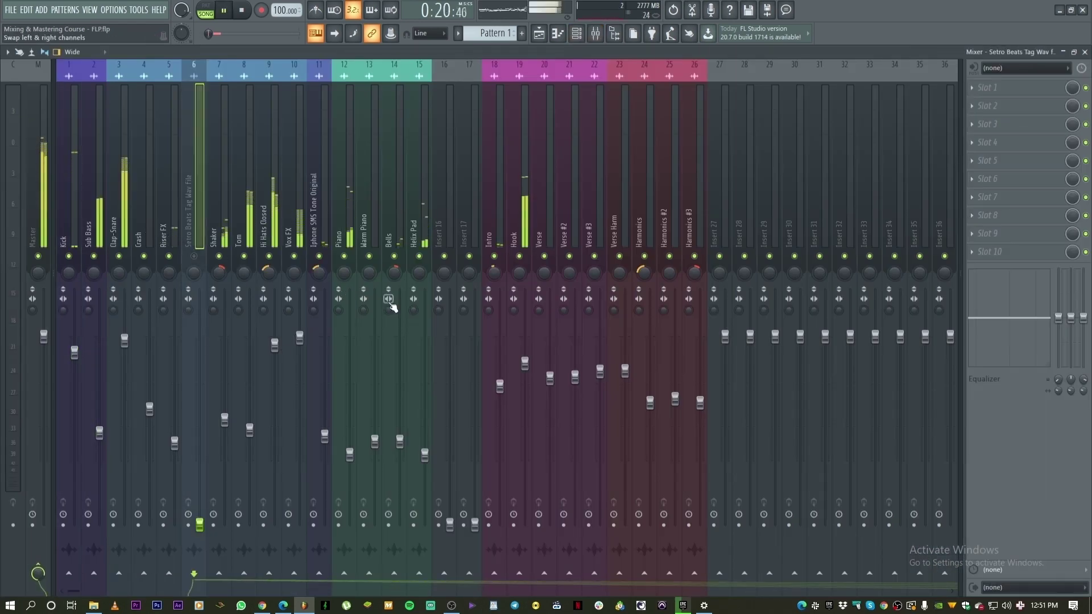
Lower the Hi Hats Closed fader slightly and reduce the Harmonics left pan, checking it against Sub Bass and Harmonics #3
click(98, 421)
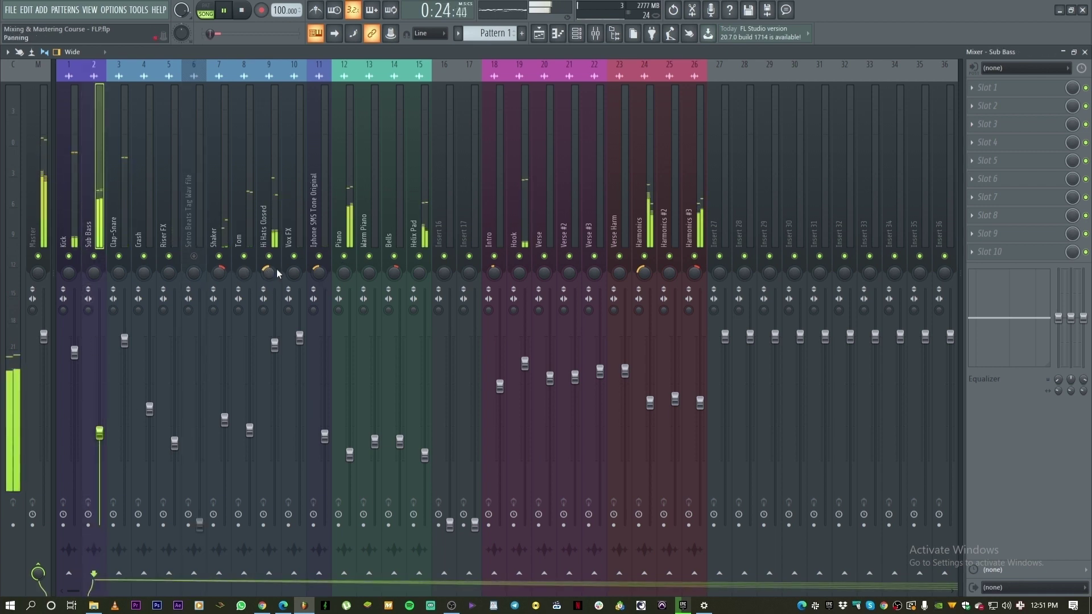
click(275, 346)
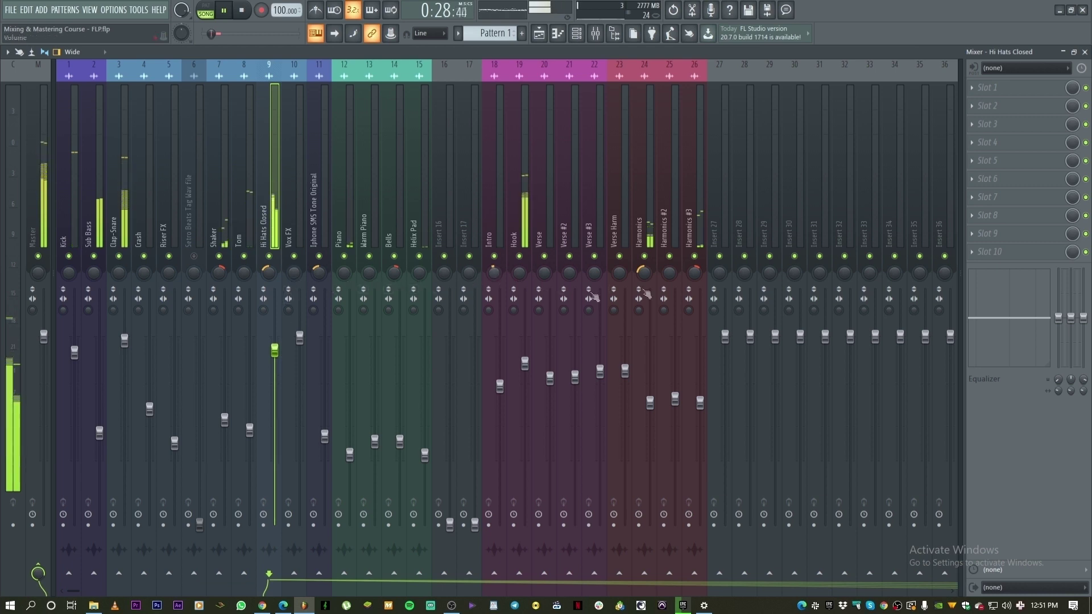
click(650, 402)
click(695, 273)
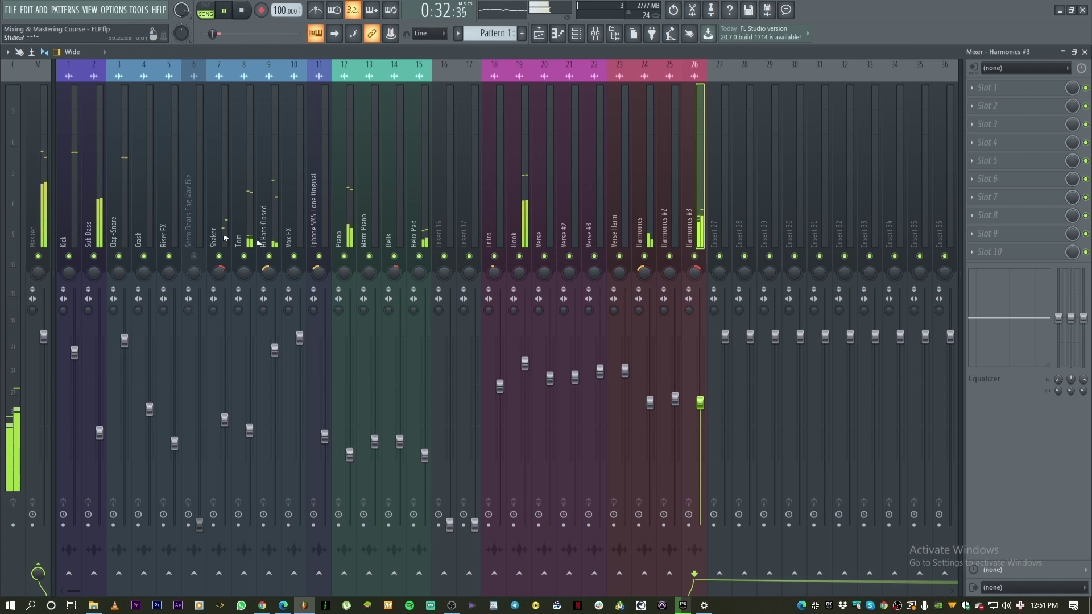
Check the Clap-Snare, Warm Piano and Hi Hats Closed tracks in the hook and raise the Shaker fader slightly
click(125, 306)
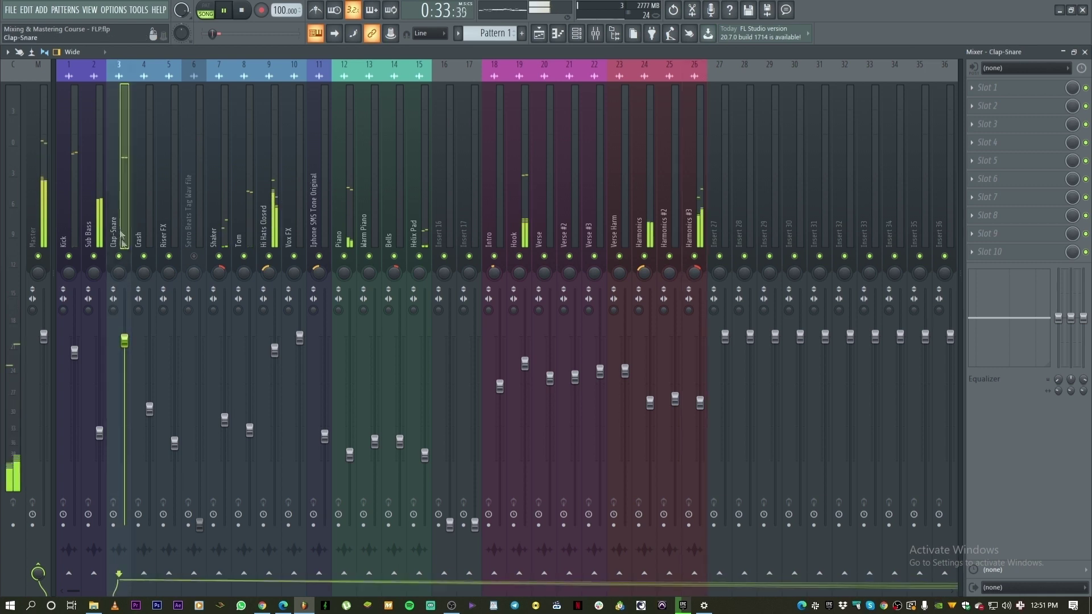
click(227, 229)
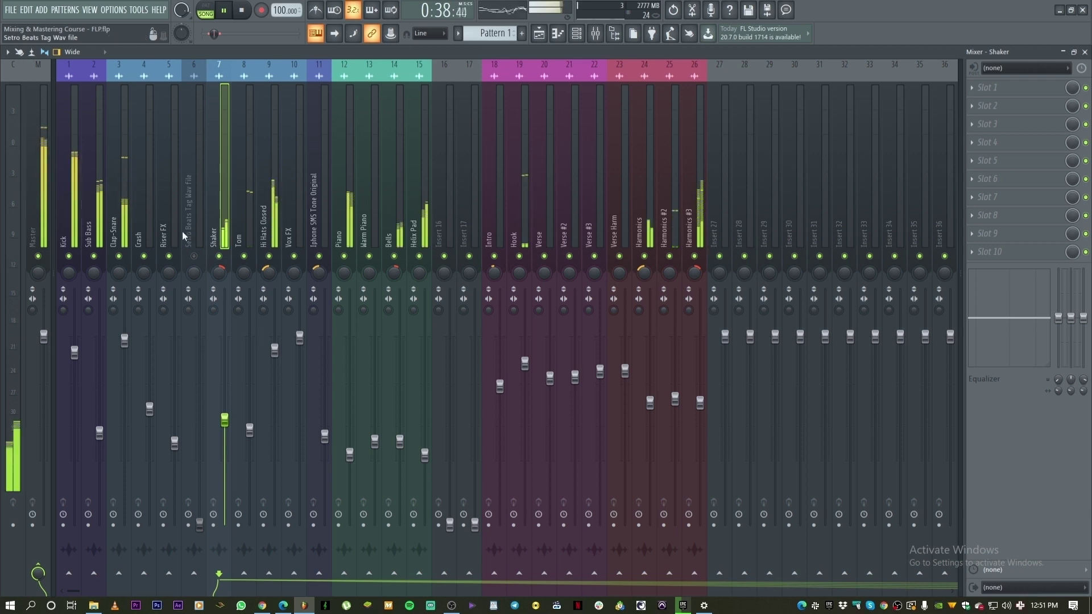
click(373, 214)
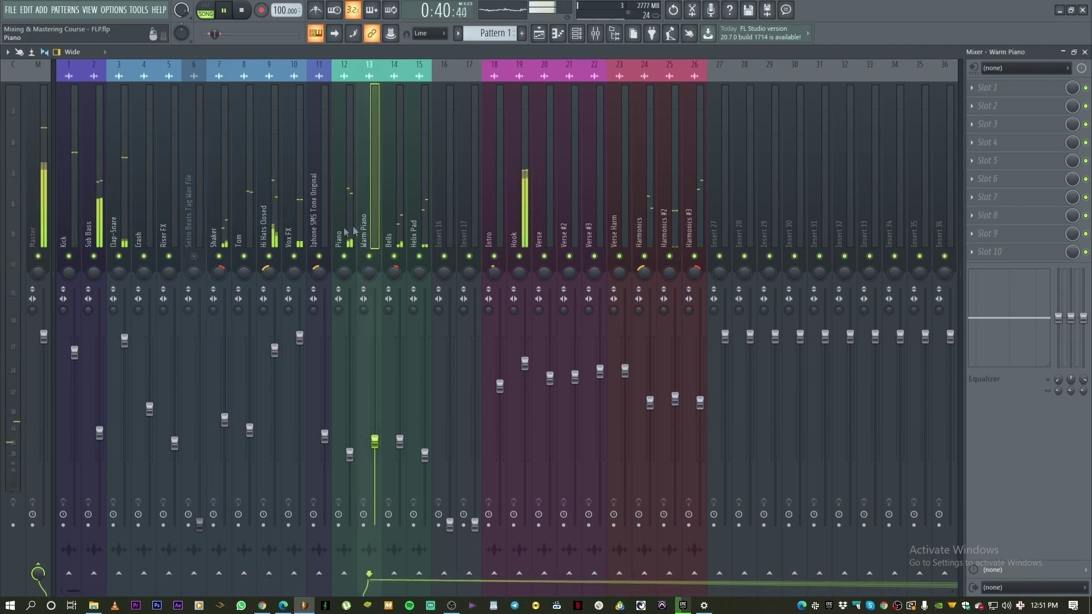
click(310, 232)
click(275, 212)
click(217, 236)
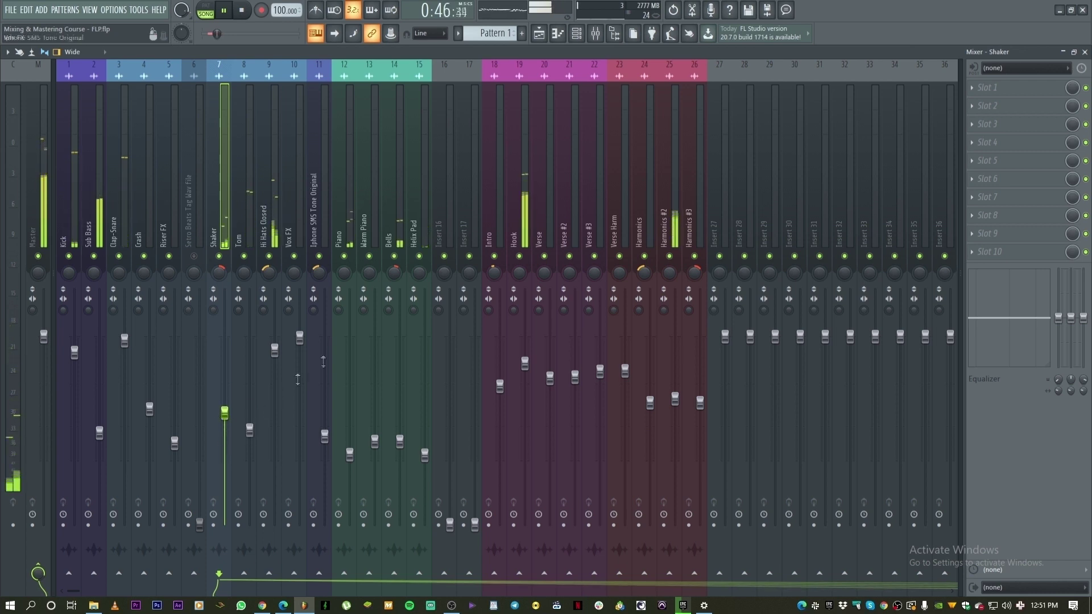
Lower the Hook fader to about the level of Verse #3 while the looped hook plays
click(401, 245)
click(573, 228)
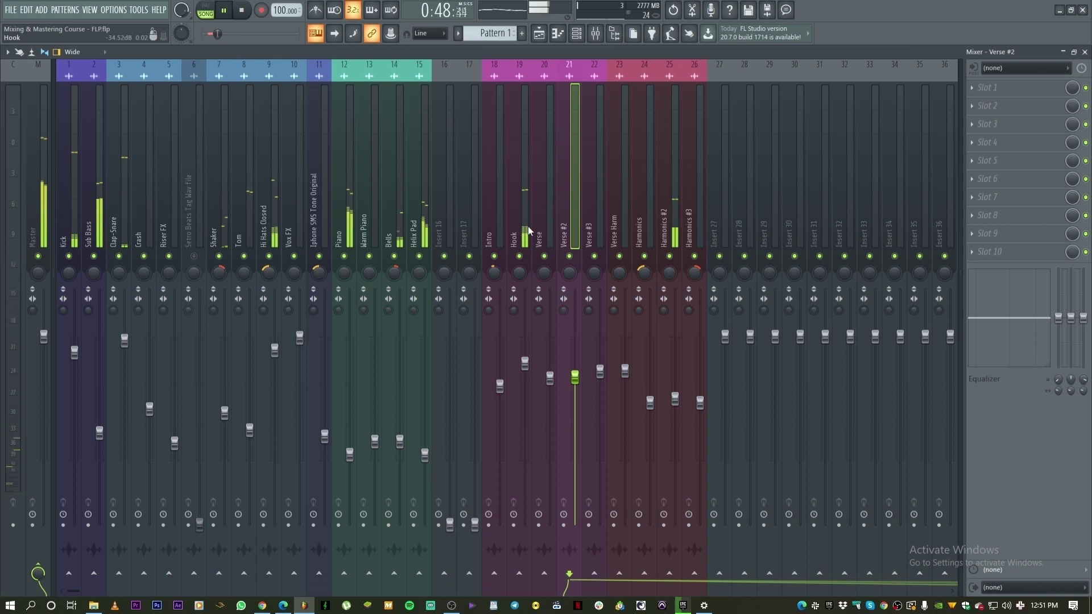
click(520, 250)
drag(527, 368, 528, 372)
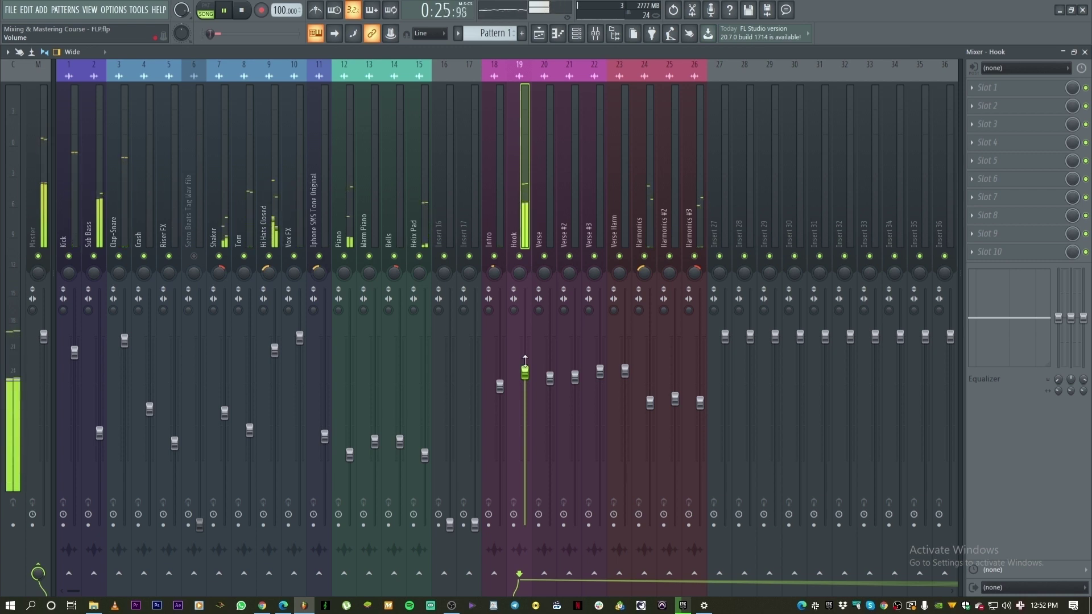
Check the Harmonics #3, Intro, Warm Piano, Master, Verse and Crash tracks in the mixer and stop playback
click(704, 228)
click(495, 231)
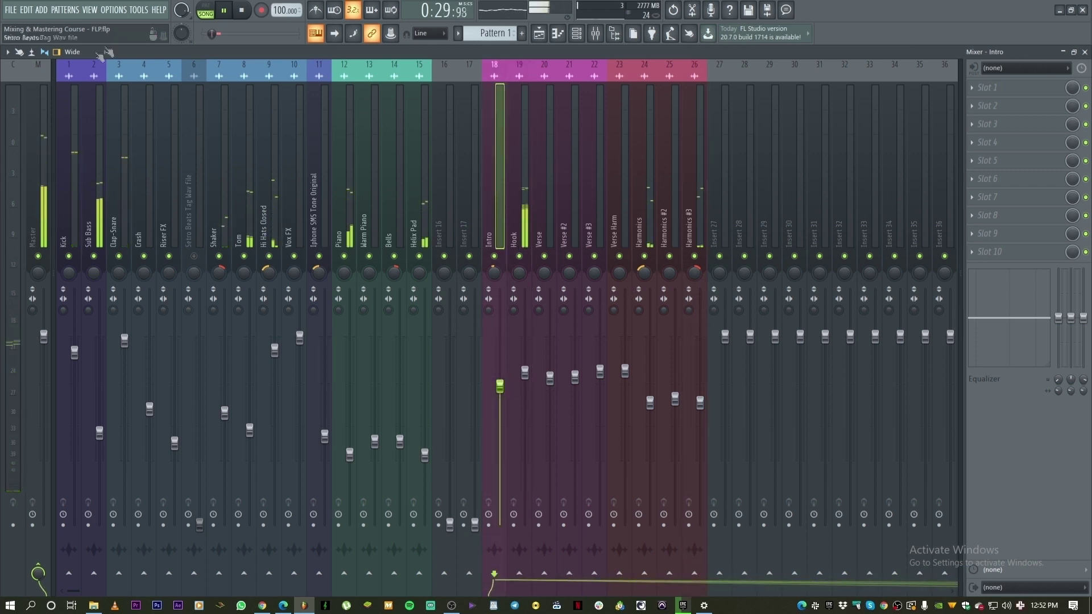
key(space)
click(369, 230)
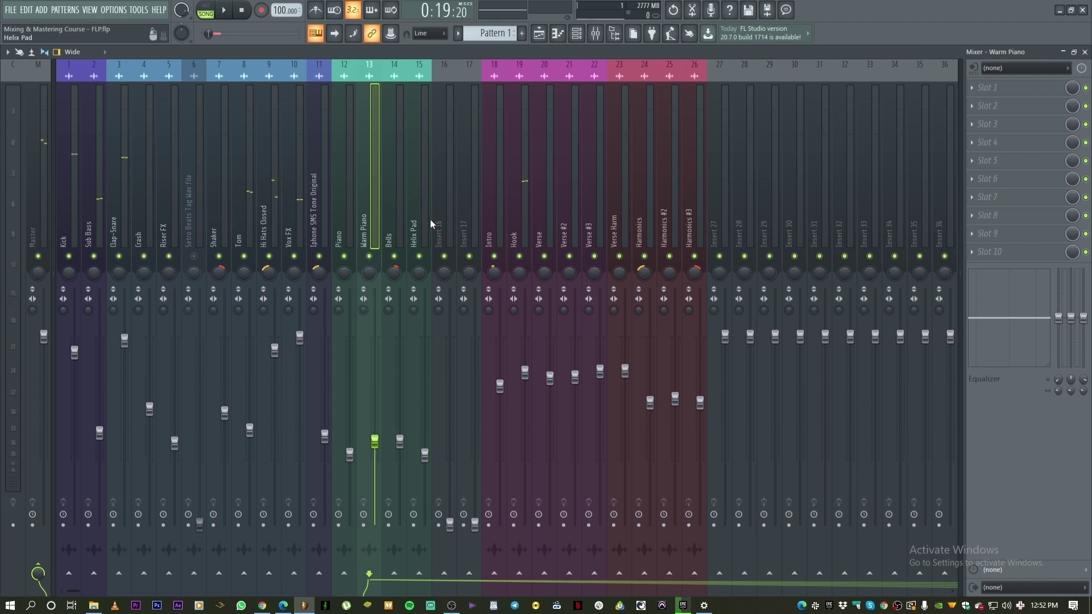
click(22, 126)
click(592, 155)
click(41, 199)
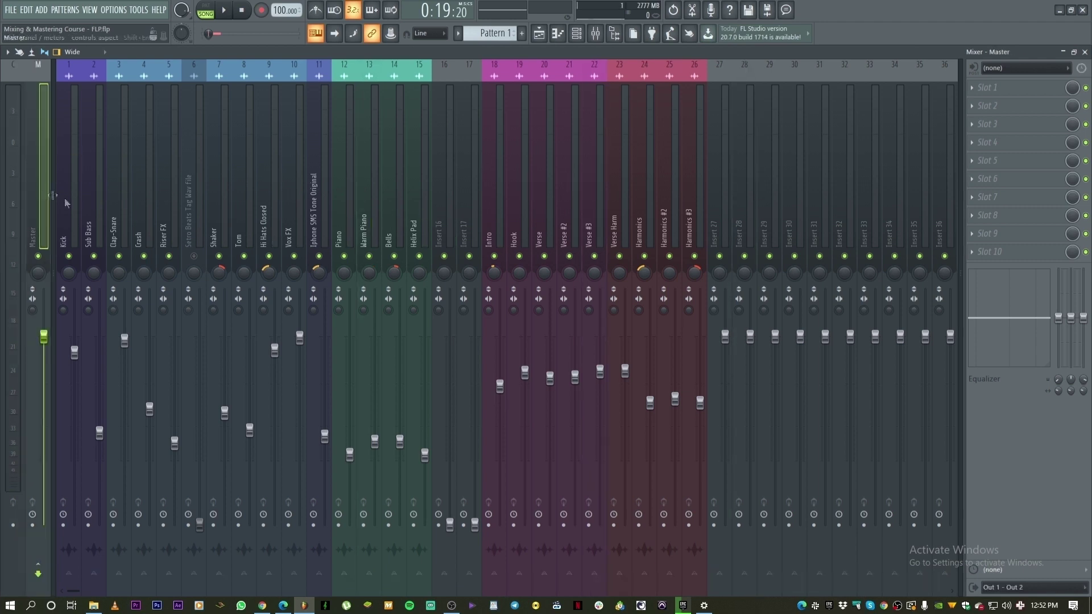
click(89, 192)
click(541, 182)
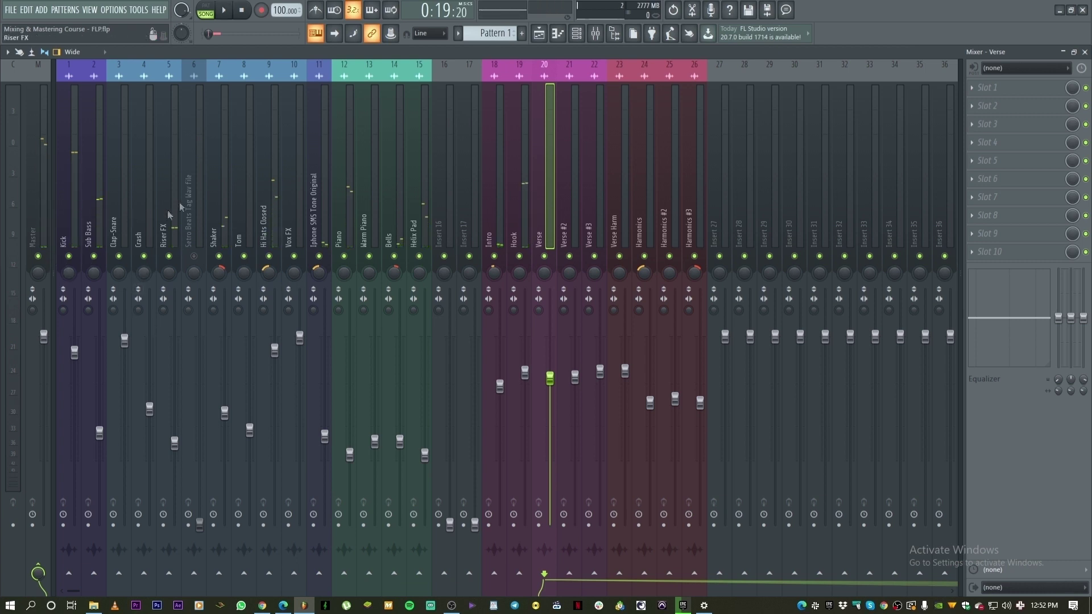
click(152, 196)
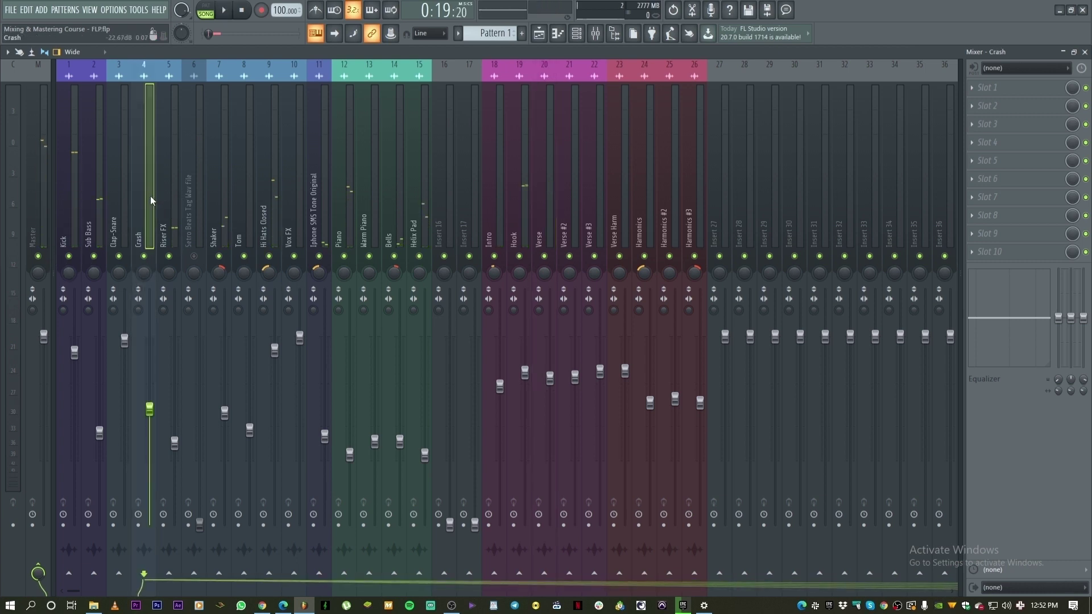
Replay the looped hook and lower the Kick fader slightly
key(space)
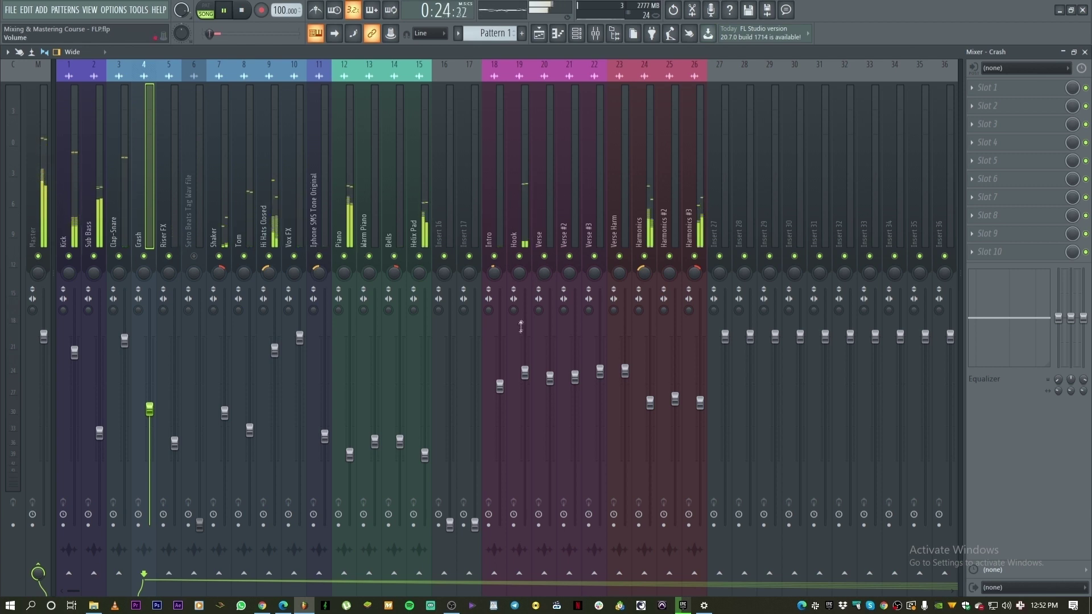
click(193, 213)
click(78, 188)
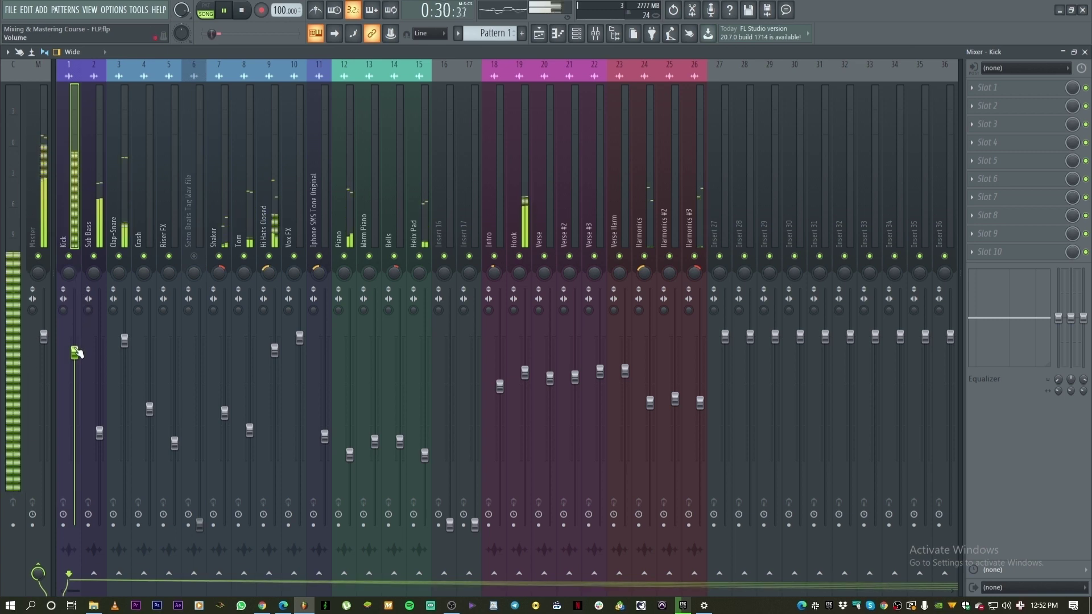
drag(77, 353, 83, 361)
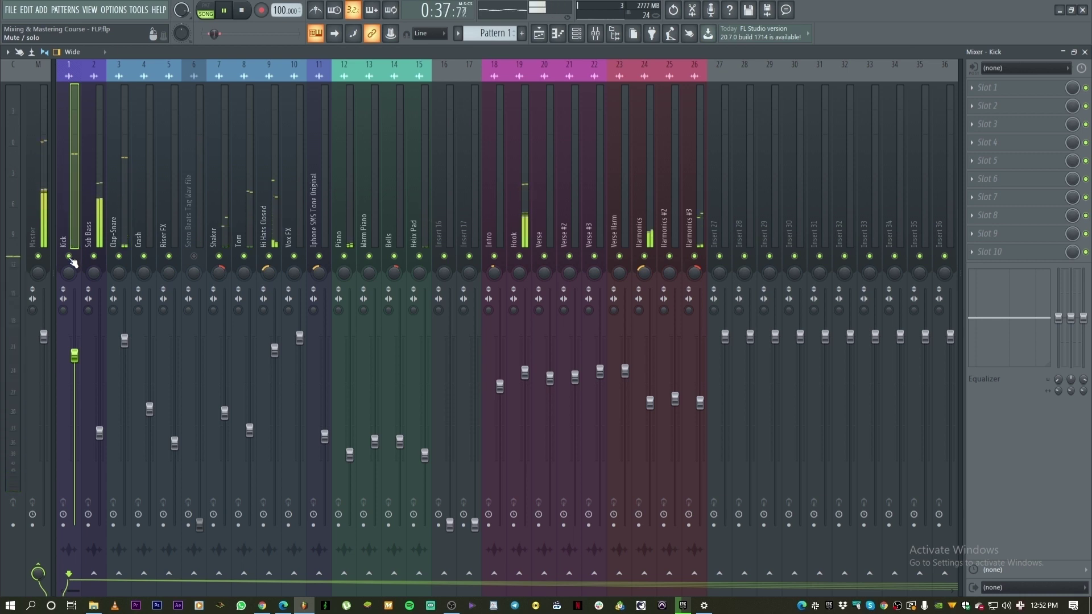
Isolate the Kick, Clap-Snare, Crash, Riser FX, Shaker, Tom and Hi Hats Closed tracks and replay the hook loop
key(space)
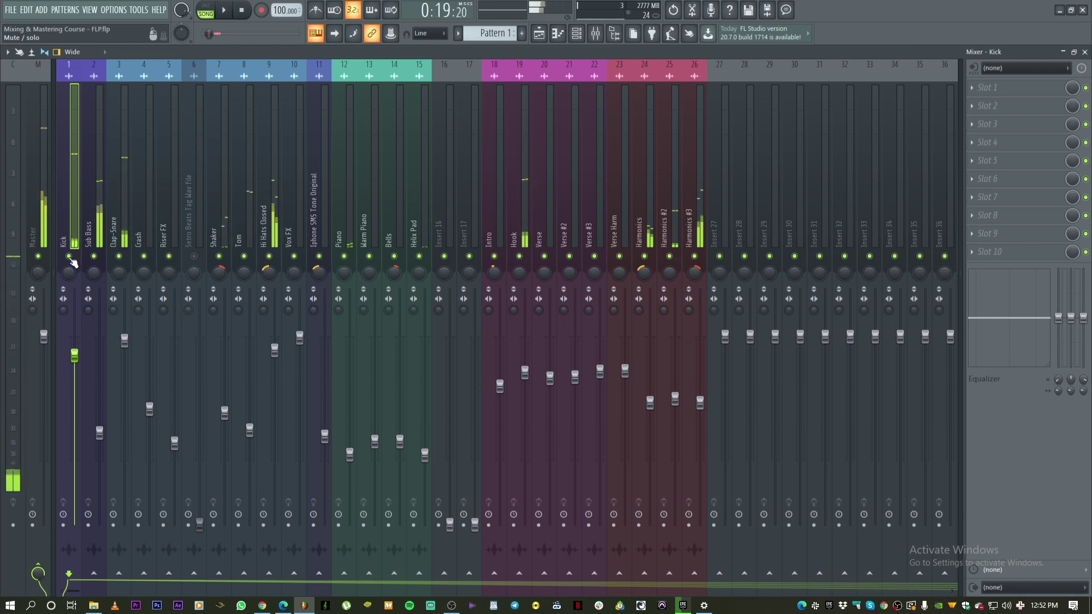
right_click(69, 257)
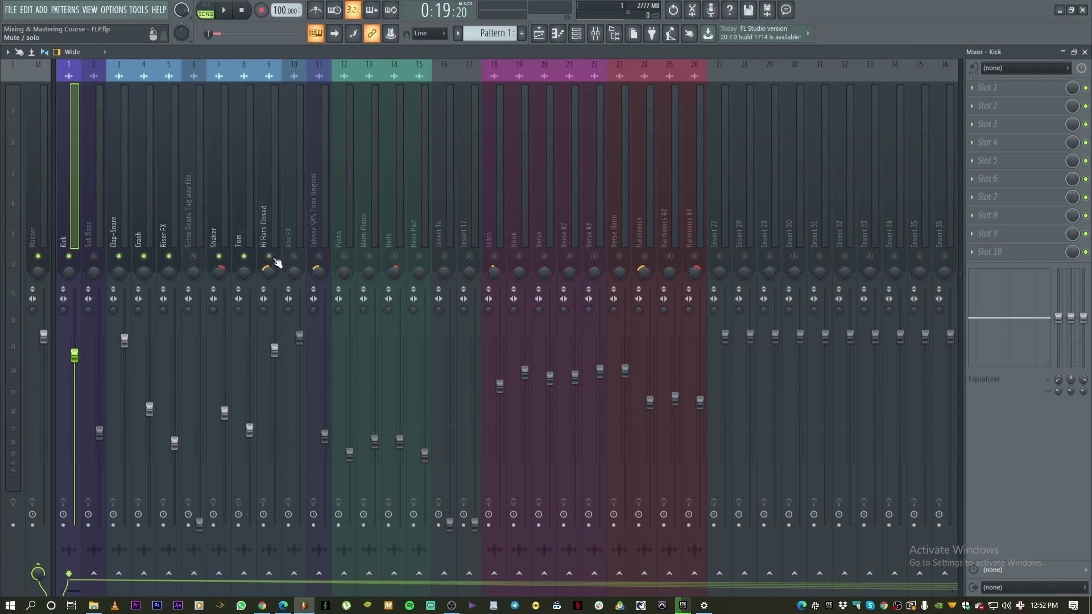
key(space)
Load Fruity Parametric EQ 2 in the Kick track's first effect slot and place its window clear of the Kick channel
click(987, 87)
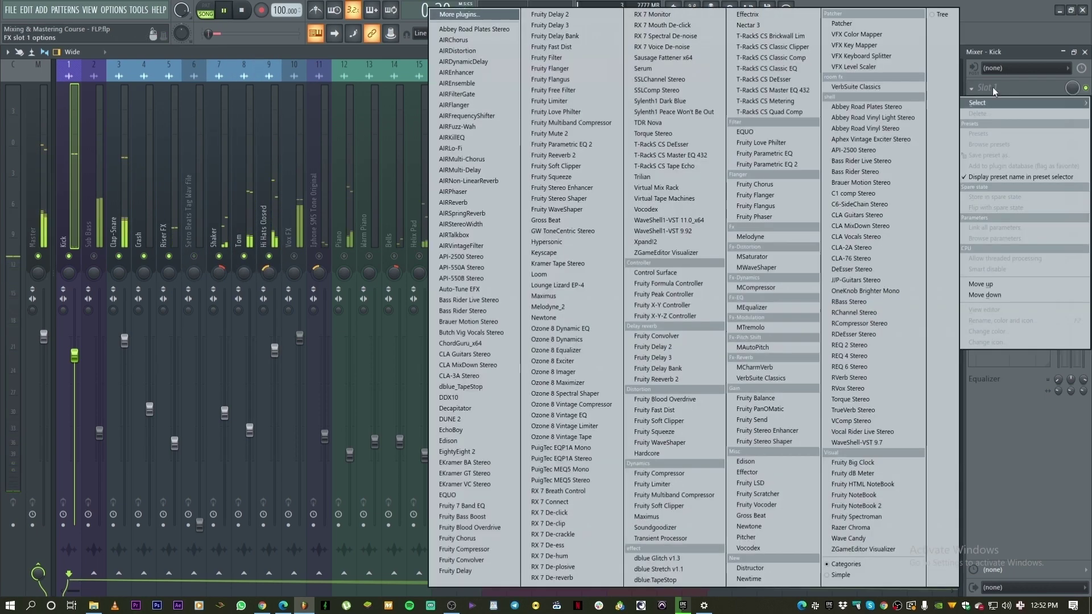
click(767, 163)
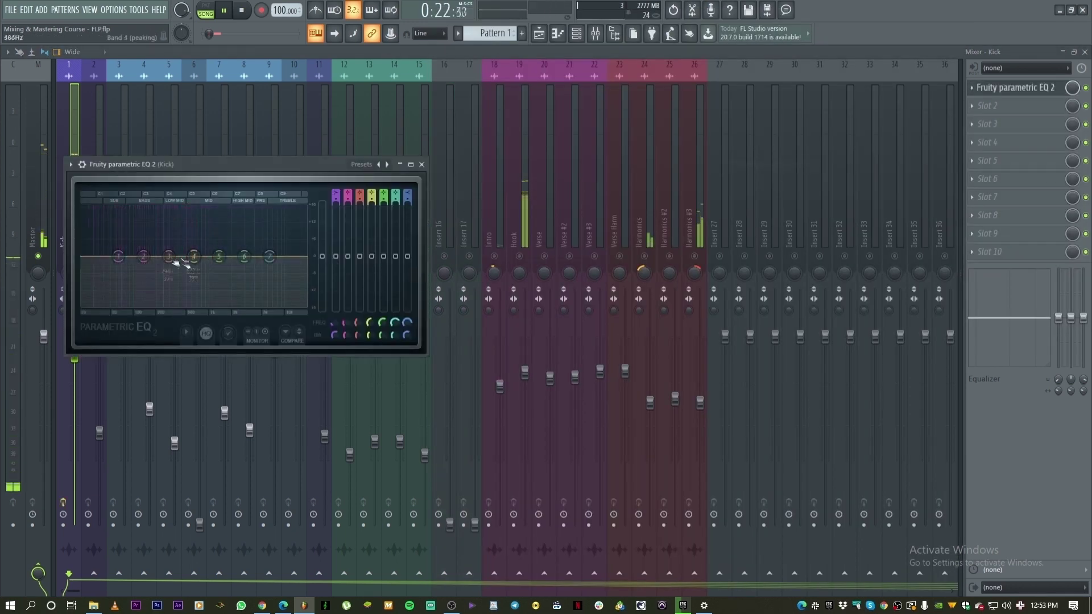
key(space)
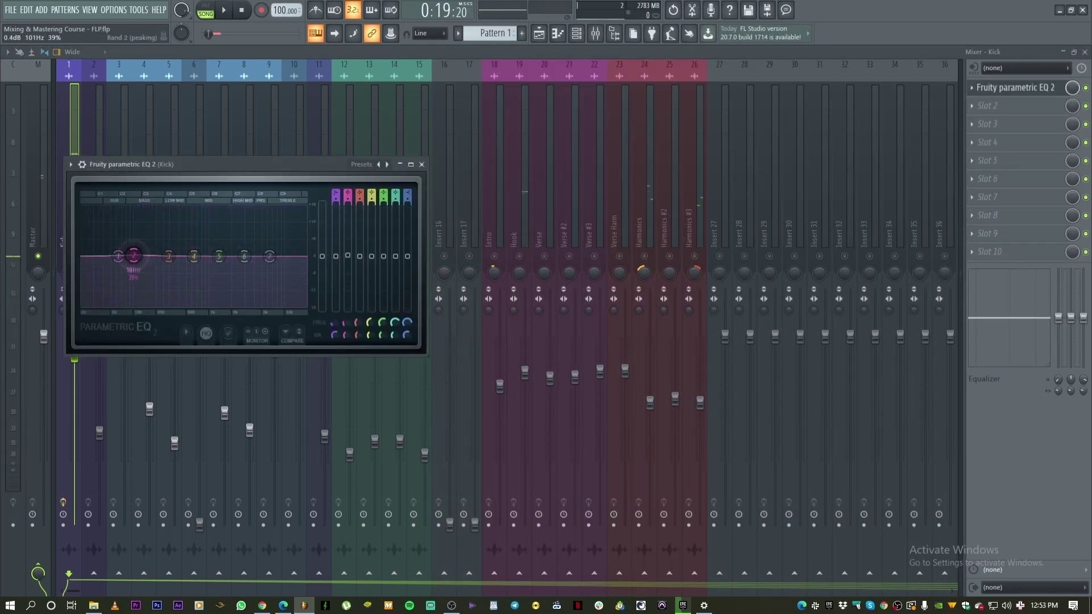
drag(216, 164, 394, 157)
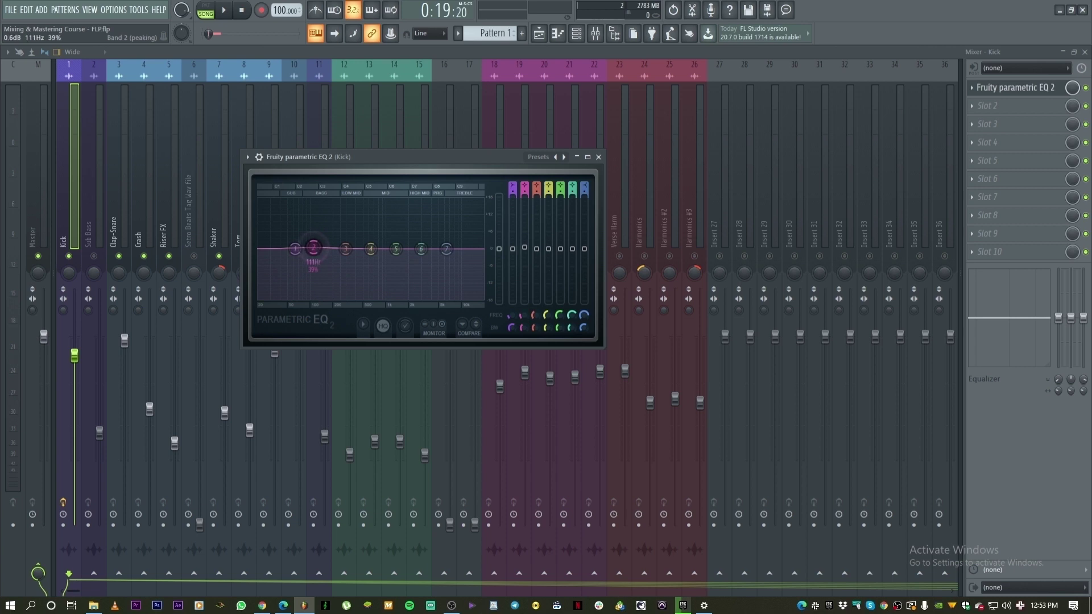
Enlarge the Kick EQ, boost band 2 moderately around 95 Hz with a narrower bandwidth, and compare the sound with the effect bypassed
drag(309, 243, 305, 245)
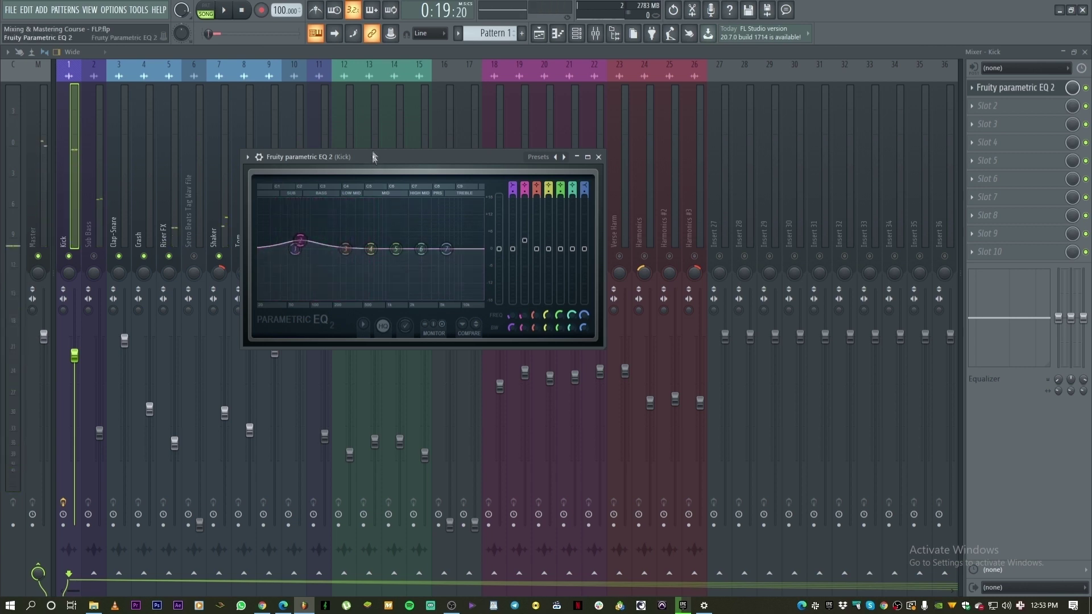
drag(374, 160, 352, 77)
drag(574, 263, 969, 438)
drag(354, 227, 357, 204)
mouse_move(889, 209)
mouse_down()
mouse_move(889, 189)
mouse_move(889, 224)
mouse_up()
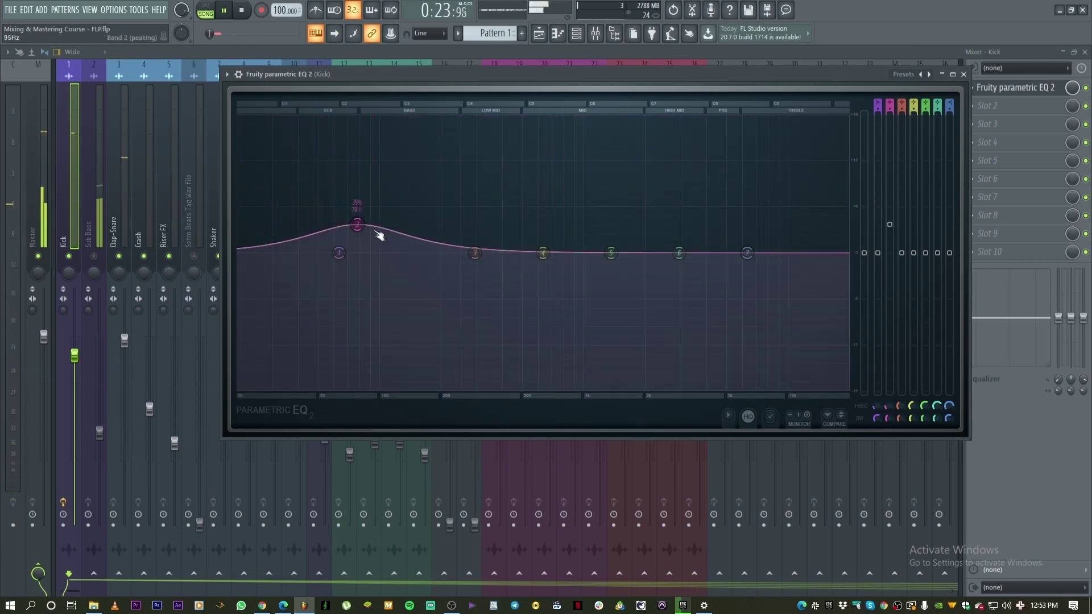
scroll(359, 230, down, 4)
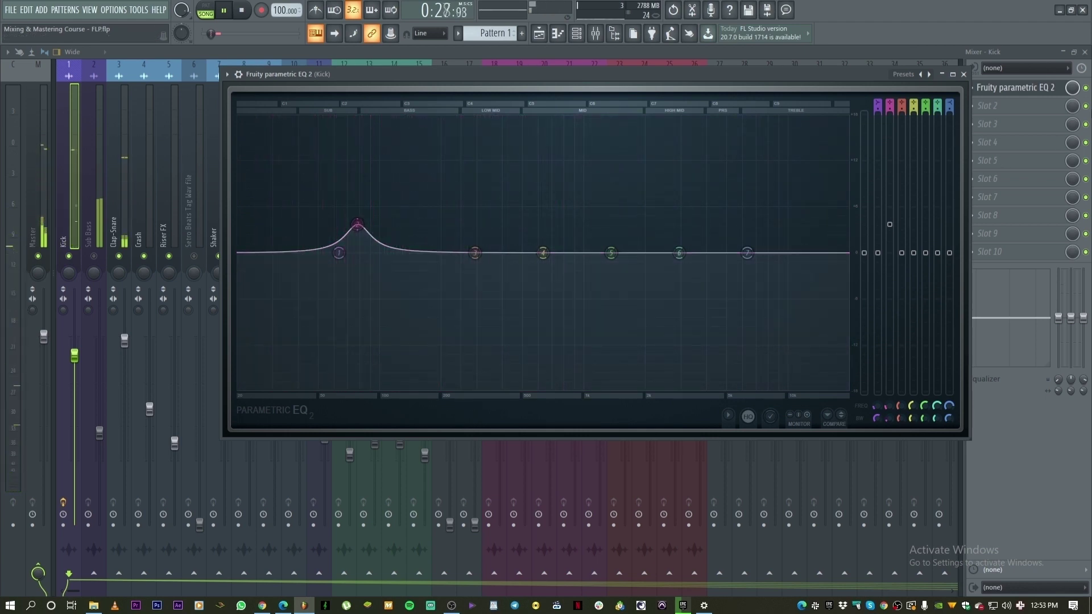
click(1086, 88)
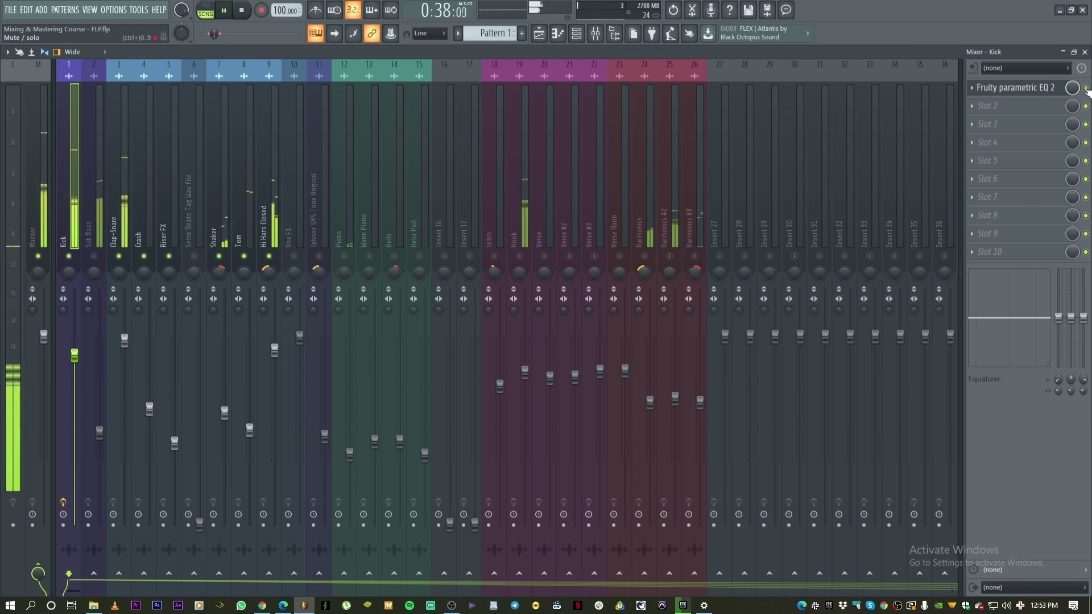
Solo the Clap-Snare track and load Fruity Parametric EQ 2 in its first effect slot
click(117, 227)
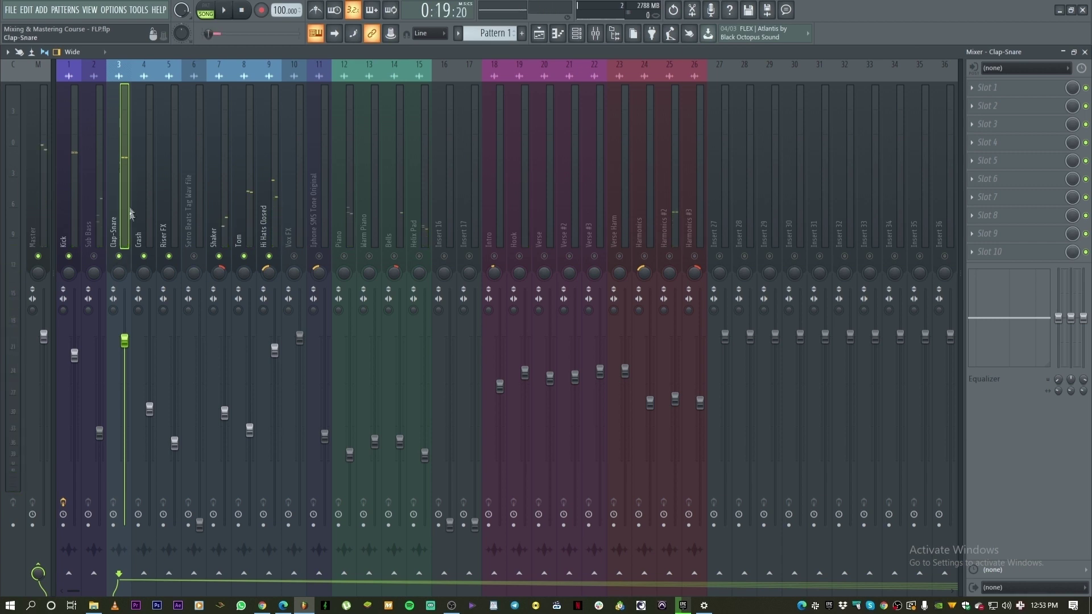
right_click(119, 256)
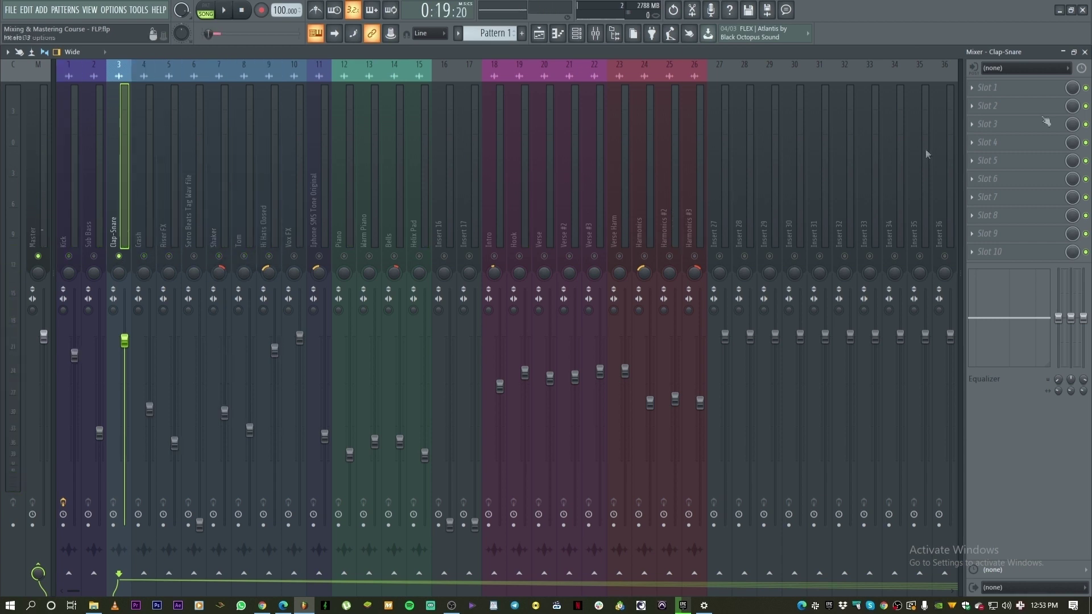
click(1005, 94)
click(785, 165)
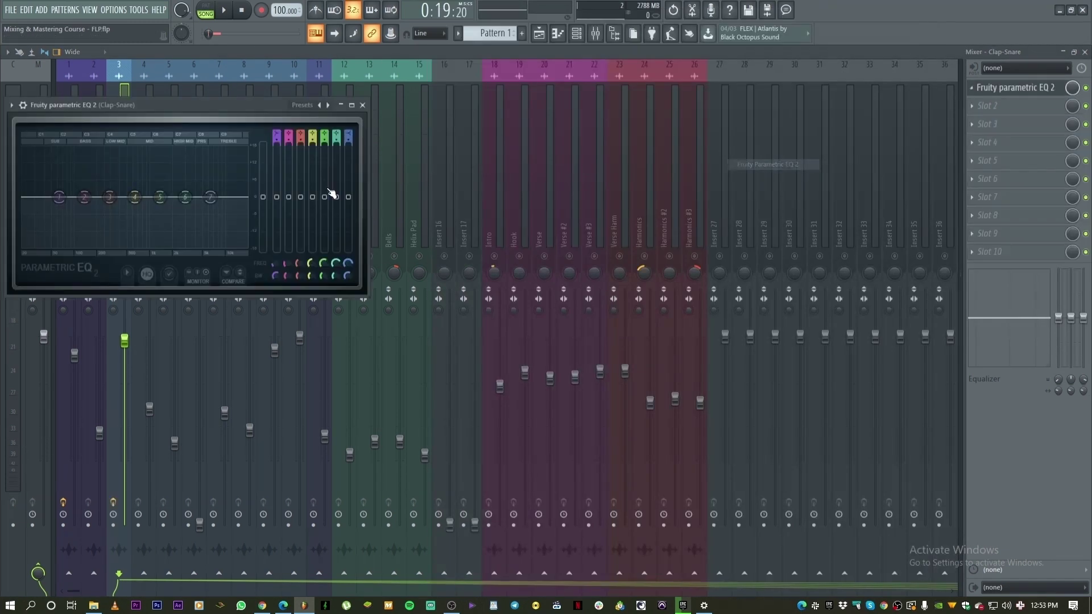
drag(171, 105, 619, 134)
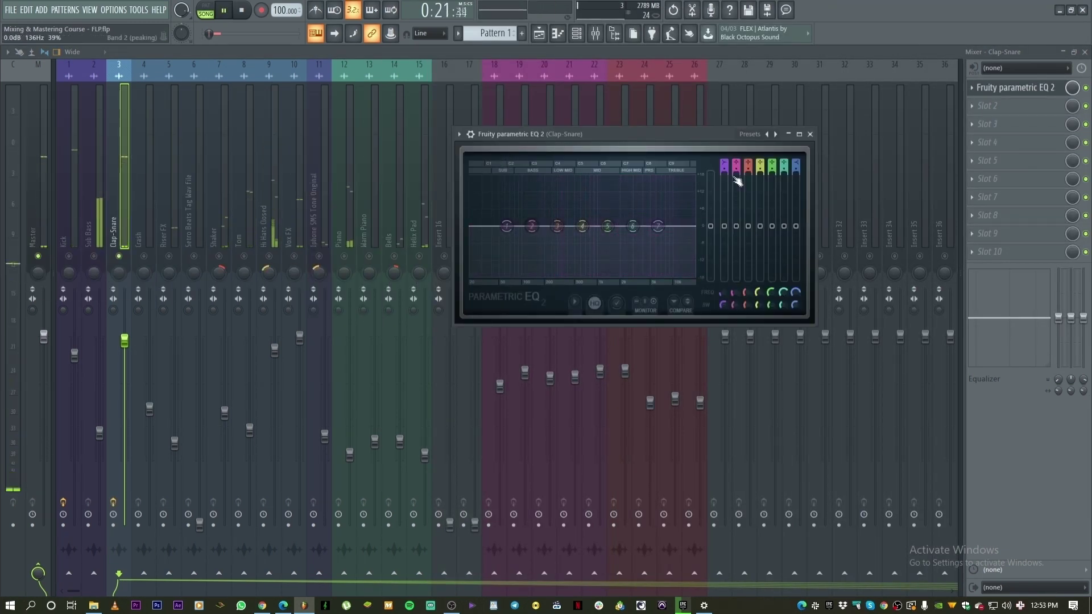
Change band 1 of the Clap-Snare EQ to a high-pass filter and replay the loop
key(space)
right_click(508, 228)
mouse_move(524, 257)
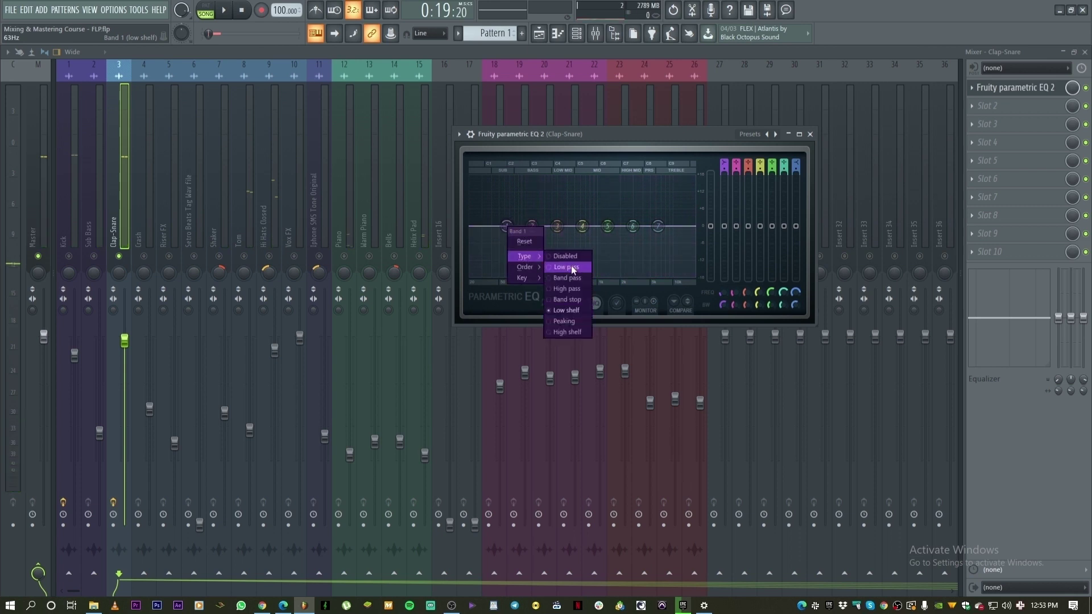
click(566, 288)
key(space)
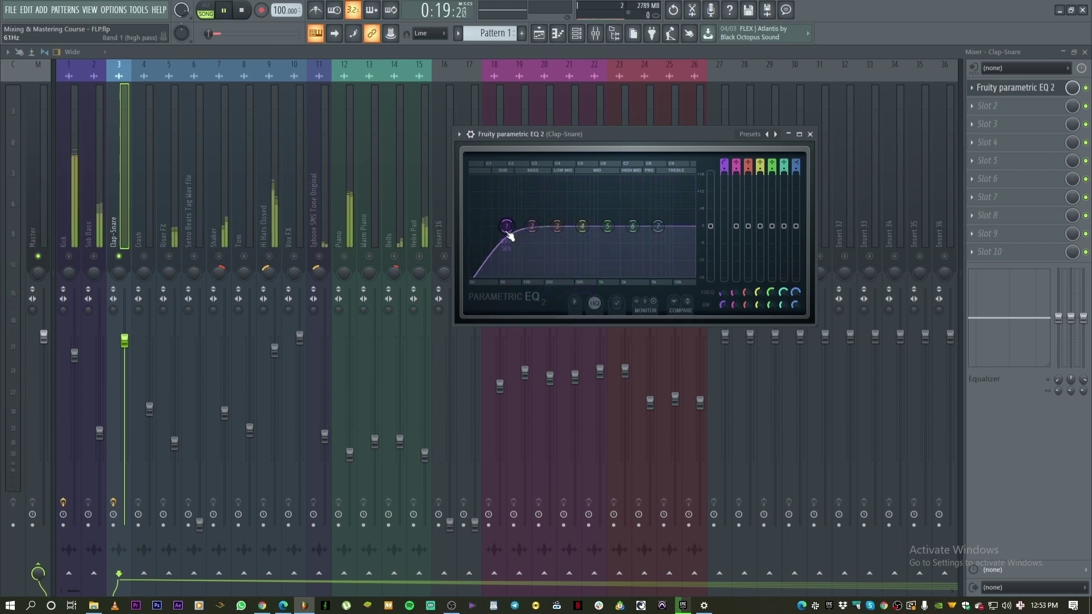
Raise the Clap-Snare high-pass cutoff to about 259 Hz and boost EQ band 5 slightly
drag(509, 226, 552, 227)
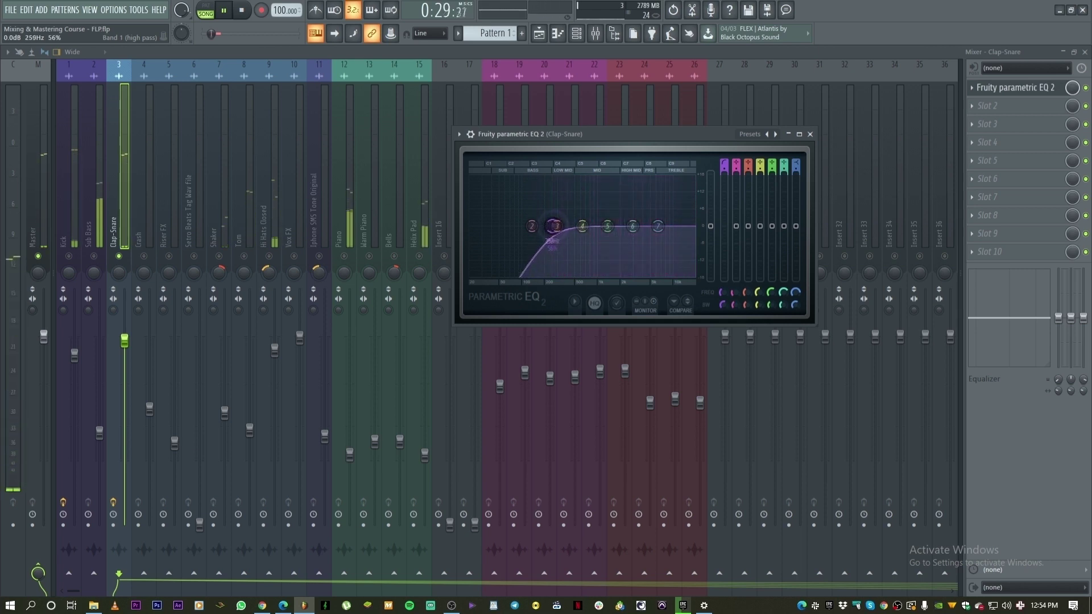
drag(549, 226, 597, 220)
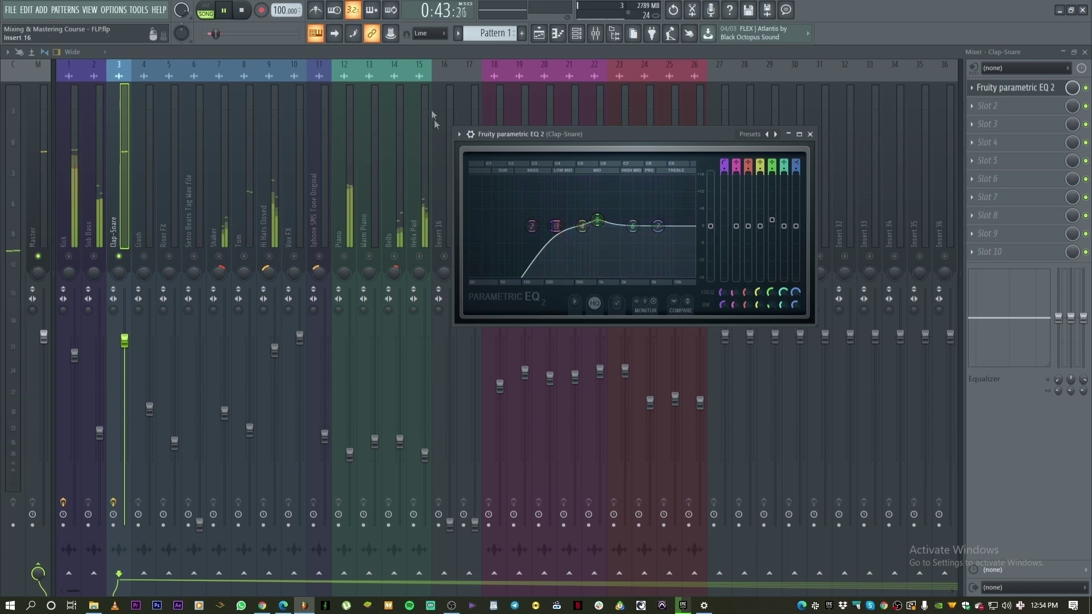
click(961, 142)
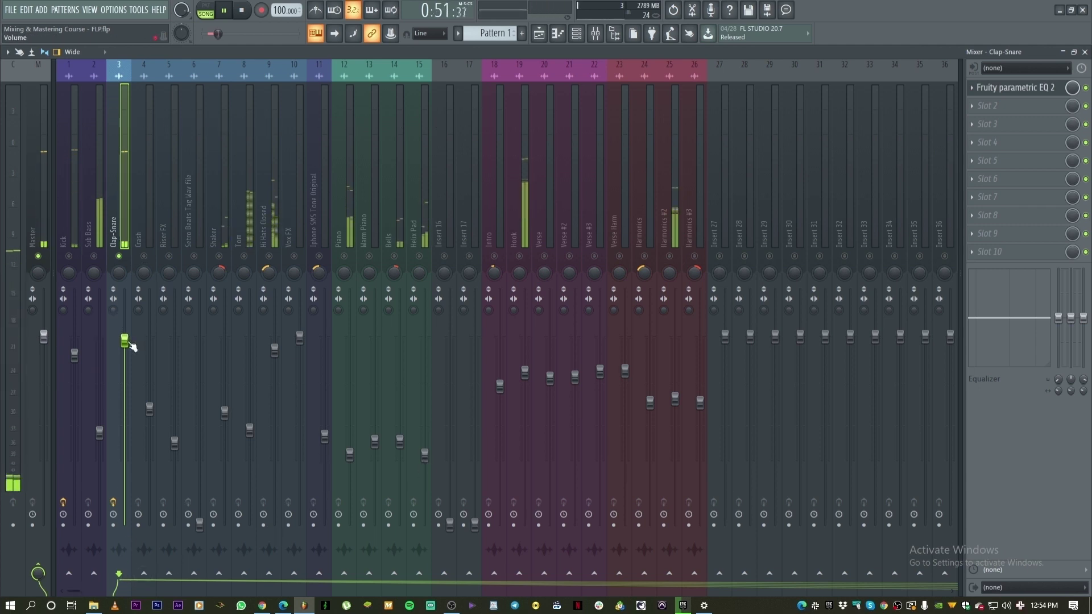
Lower the Clap-Snare fader slightly and unmute the Kick, Setro Beats Tag Wav File and Shaker tracks
click(69, 256)
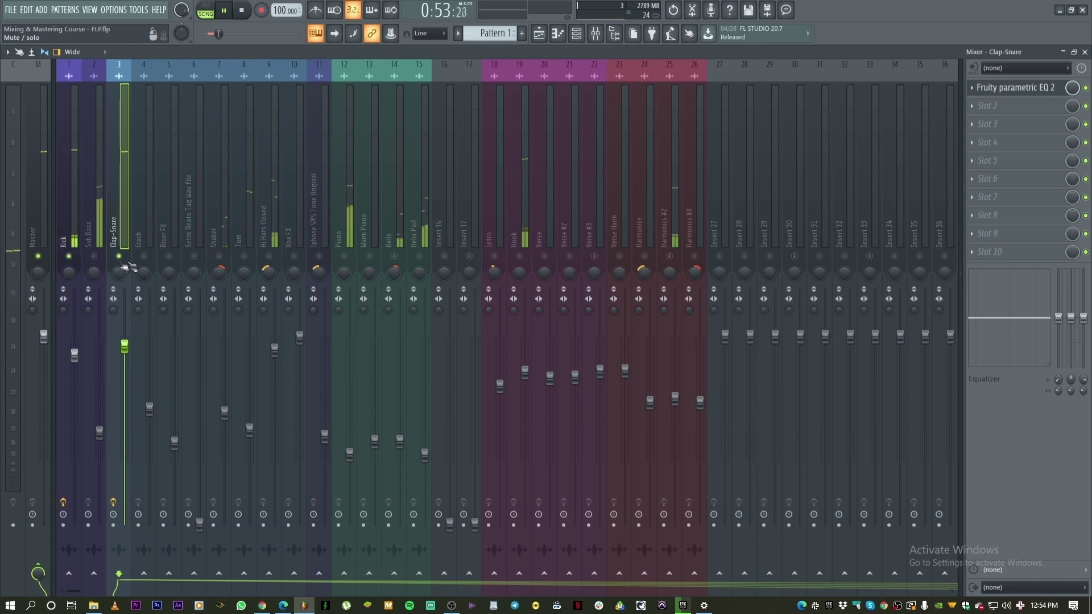
click(194, 256)
click(219, 255)
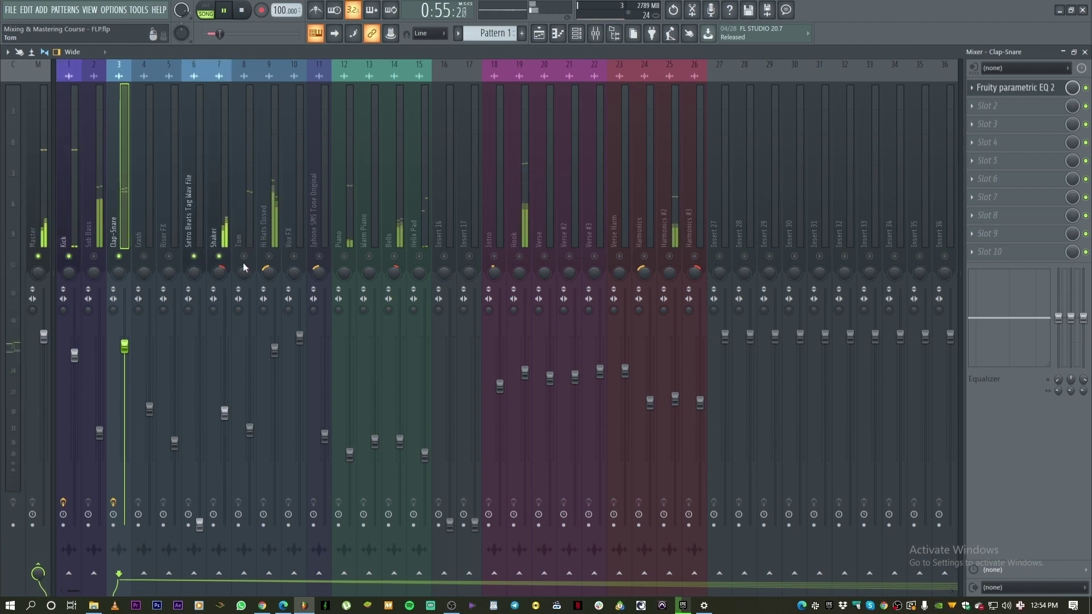
Load Fruity Parametric EQ 2 in the Shaker track's first effect slot and move its window off the drum channels
click(230, 234)
click(987, 87)
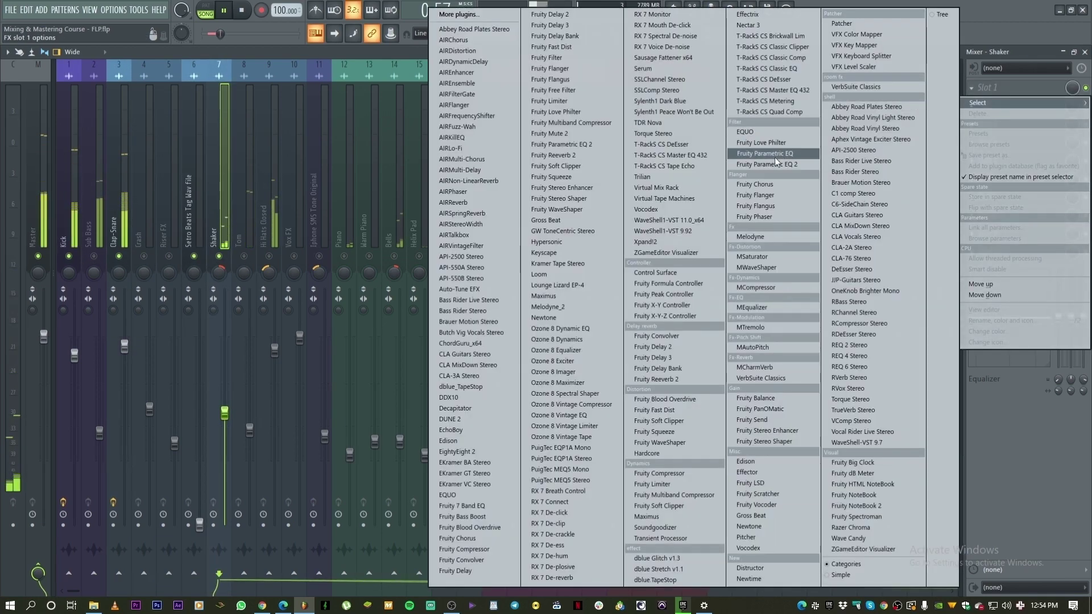
click(752, 165)
drag(302, 230, 529, 225)
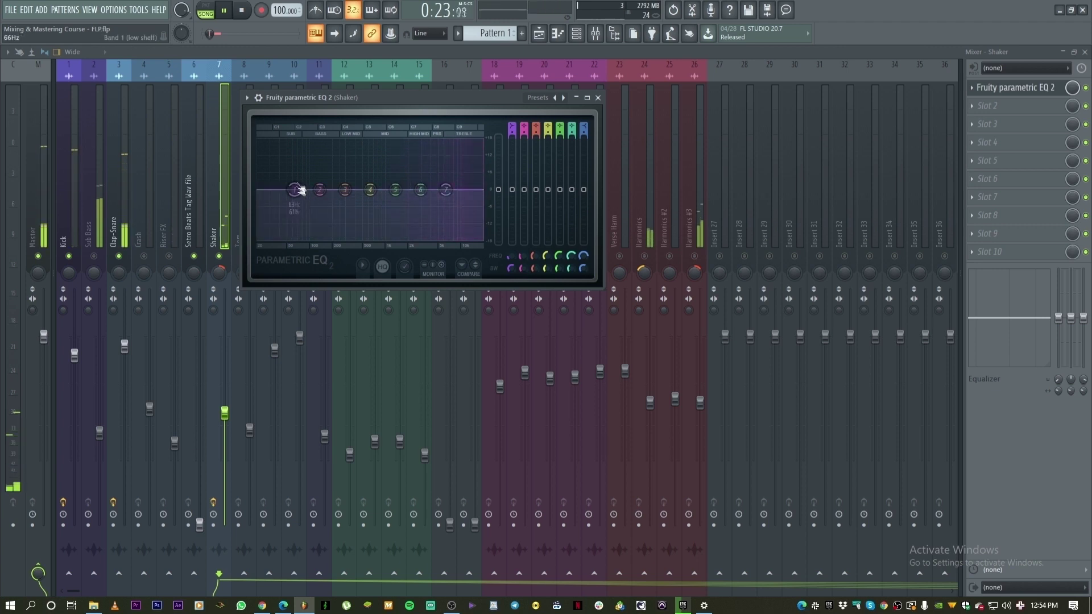
Cut the Shaker's lows and mids by dropping the band 1 low shelf to its minimum and sweeping its frequency into the highs
drag(295, 190, 287, 239)
drag(340, 238, 409, 238)
key(space)
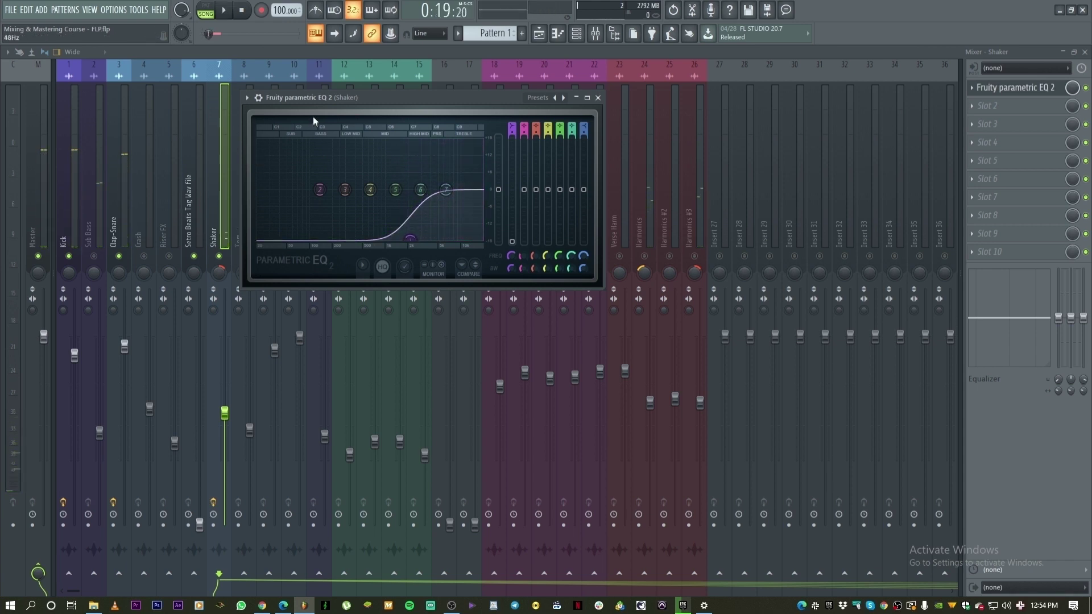
drag(400, 105, 752, 156)
key(space)
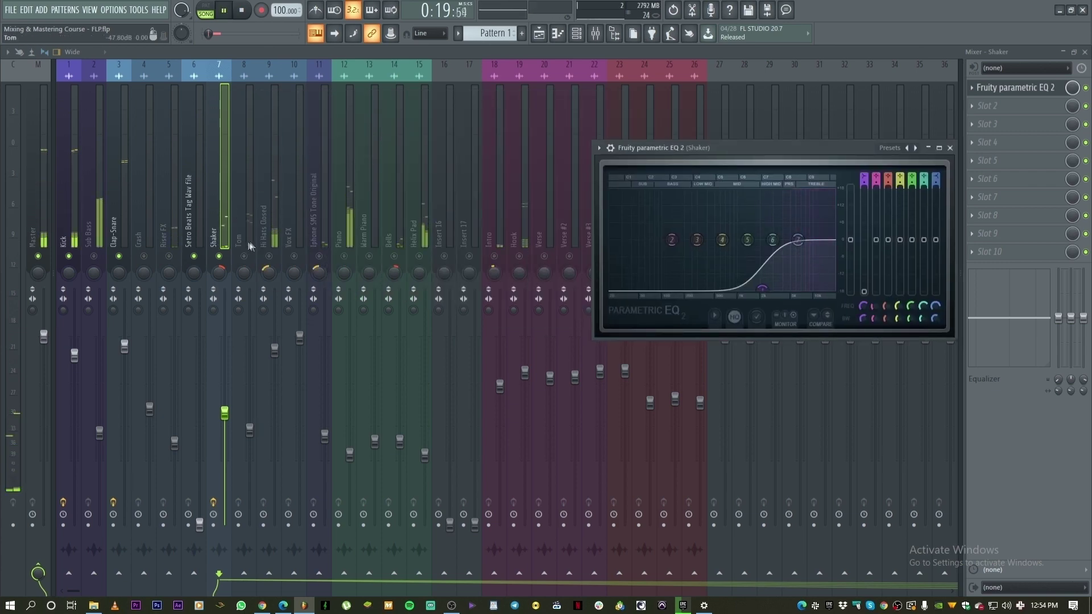
Unmute the Tom track and load Fruity Parametric EQ 2 in its first effect slot
click(249, 259)
click(987, 87)
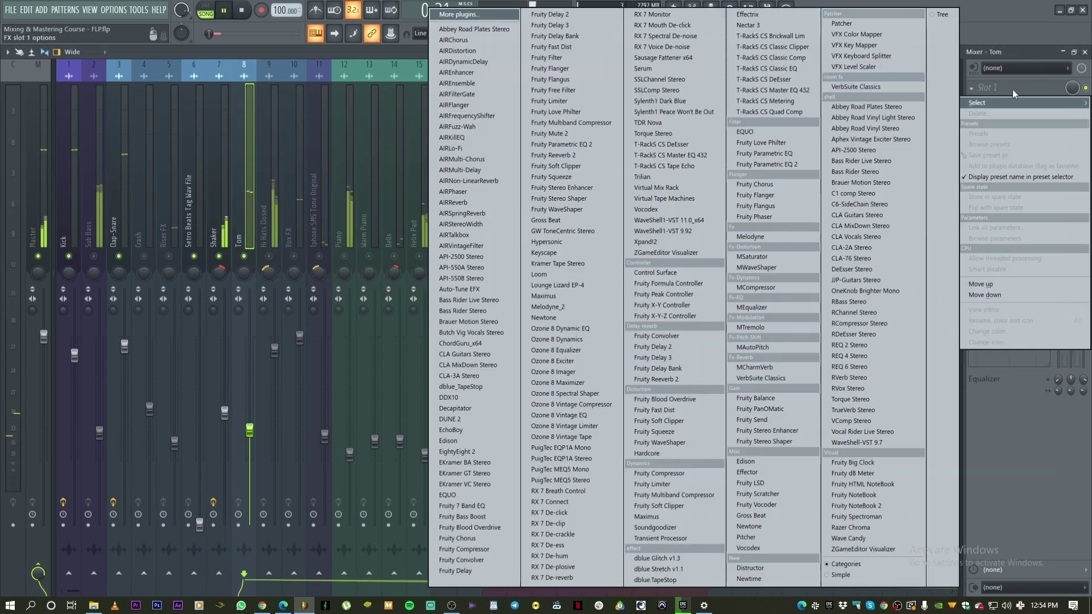
click(766, 164)
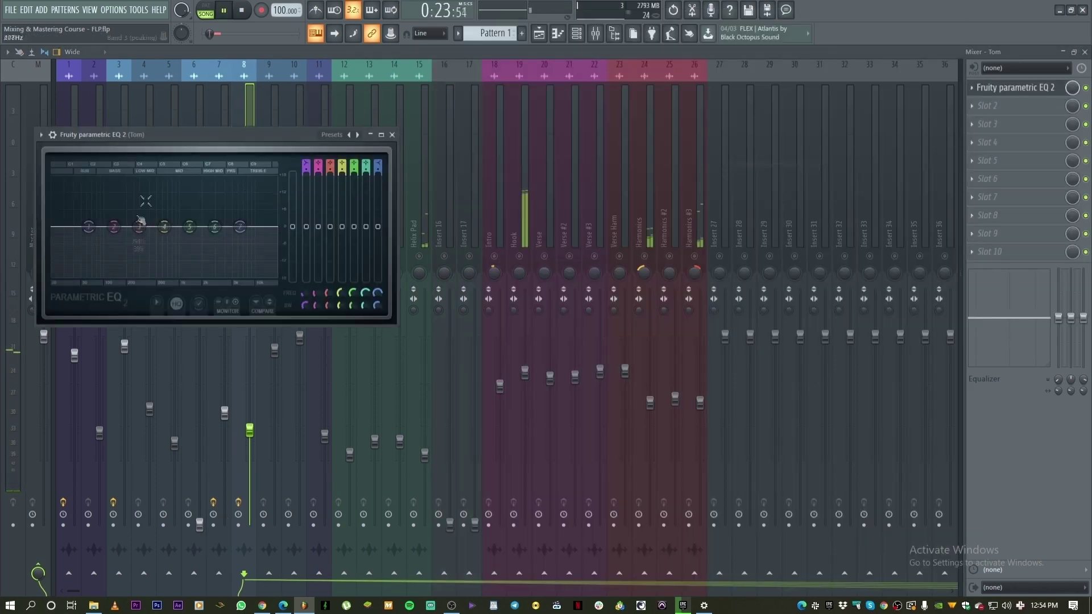
In the Tom's equalizer, boost band 4 slightly in the low mids and make band 1 a high pass at about 225 Hz
drag(204, 148, 476, 139)
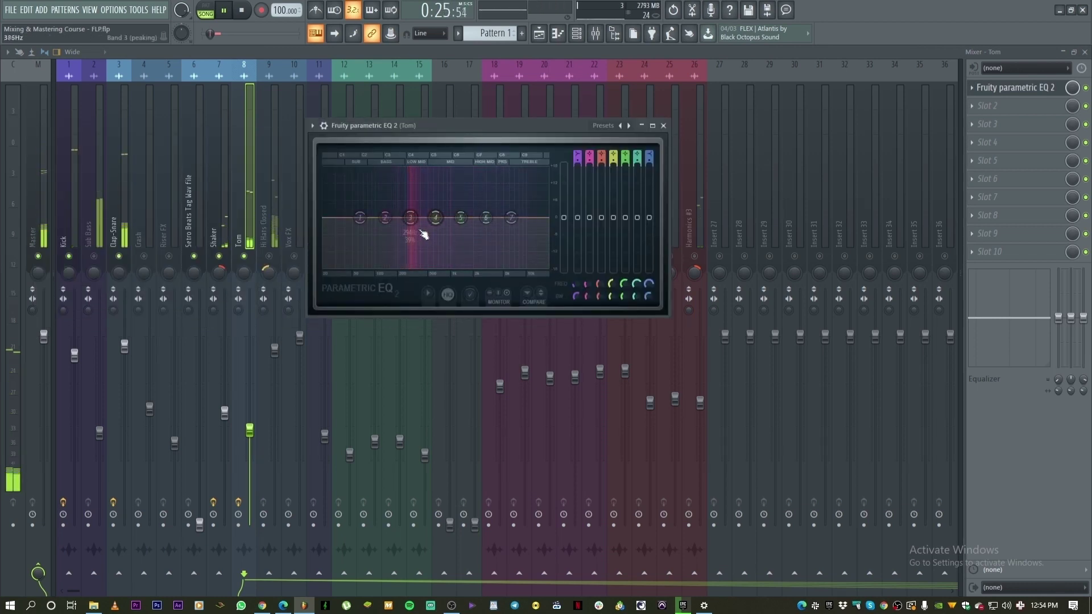
mouse_move(435, 217)
mouse_down()
mouse_move(419, 205)
mouse_move(431, 210)
mouse_up()
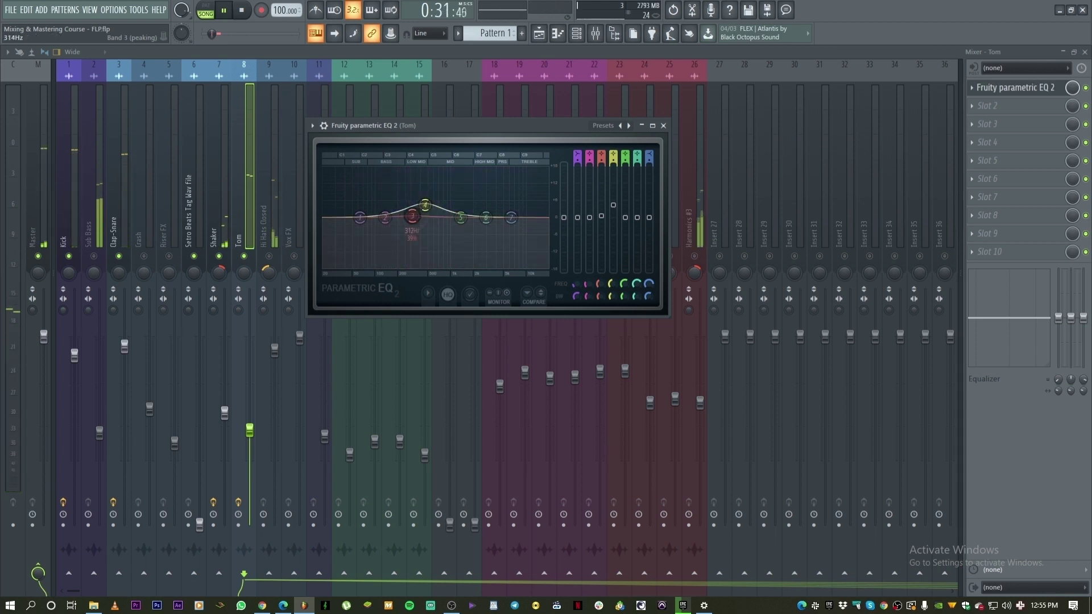
right_click(363, 221)
mouse_move(377, 247)
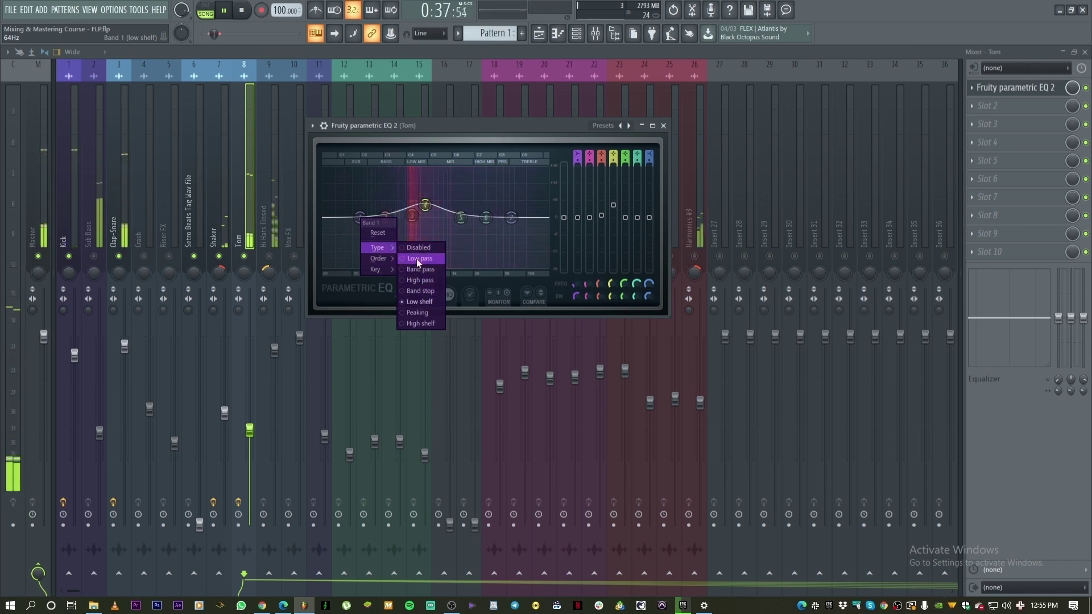
click(420, 260)
right_click(360, 218)
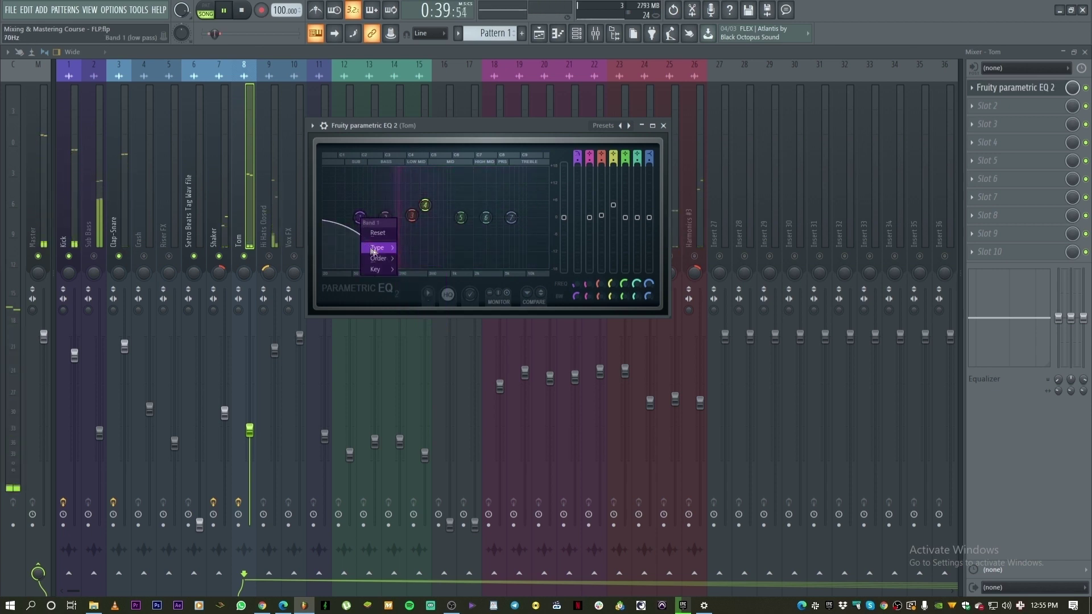
mouse_move(378, 248)
click(424, 279)
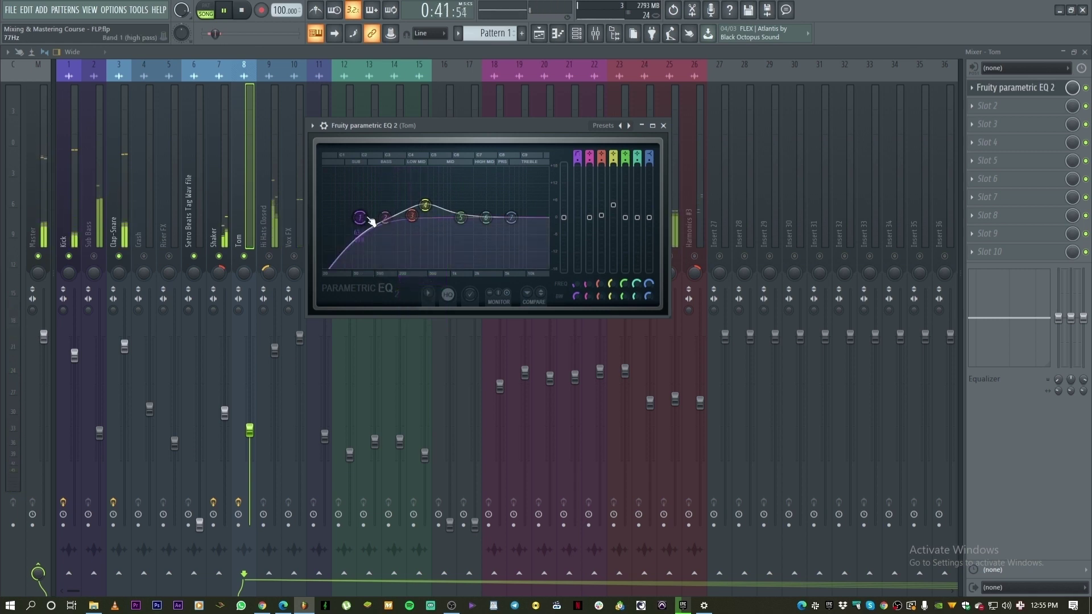
mouse_move(370, 216)
mouse_down()
mouse_move(407, 218)
mouse_move(392, 218)
mouse_up()
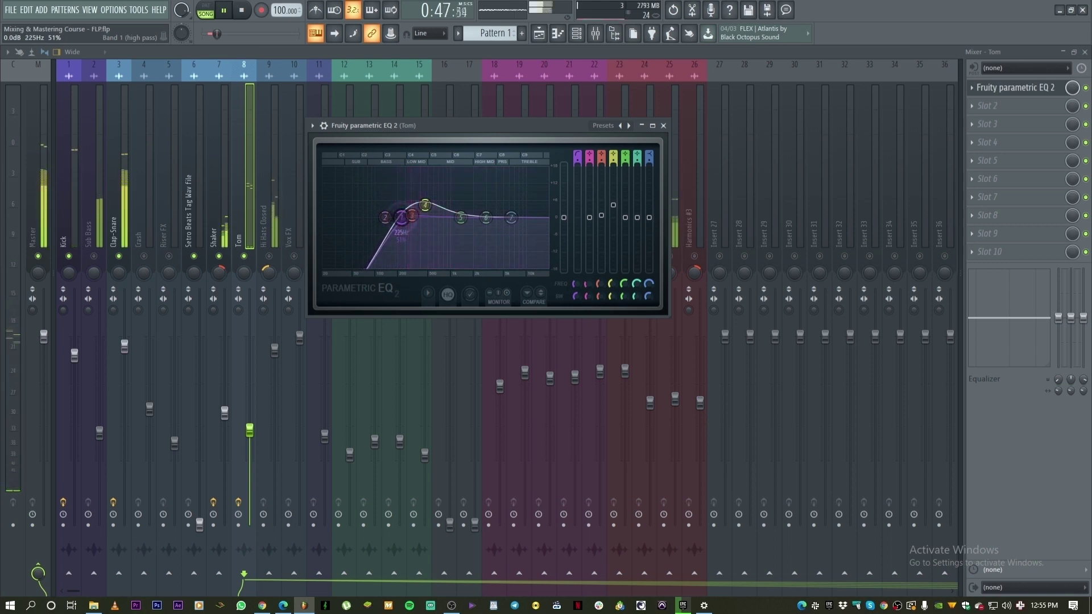
Change the Tom's band 7 to a low pass, sweep it down into the mids and reduce the band 4 boost
right_click(510, 222)
mouse_move(529, 248)
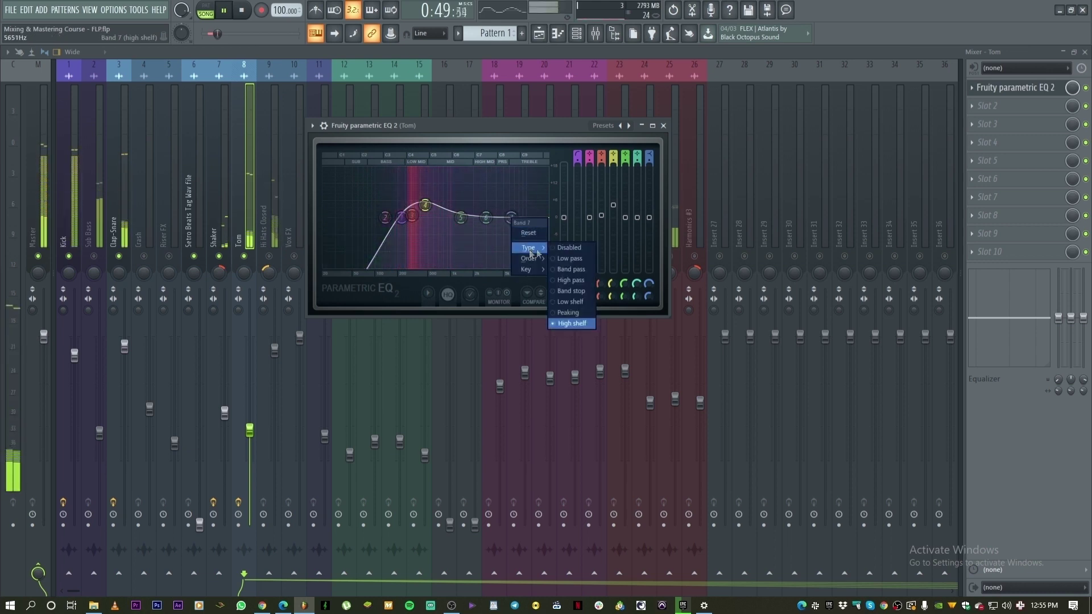
click(569, 258)
key(space)
drag(509, 217, 425, 212)
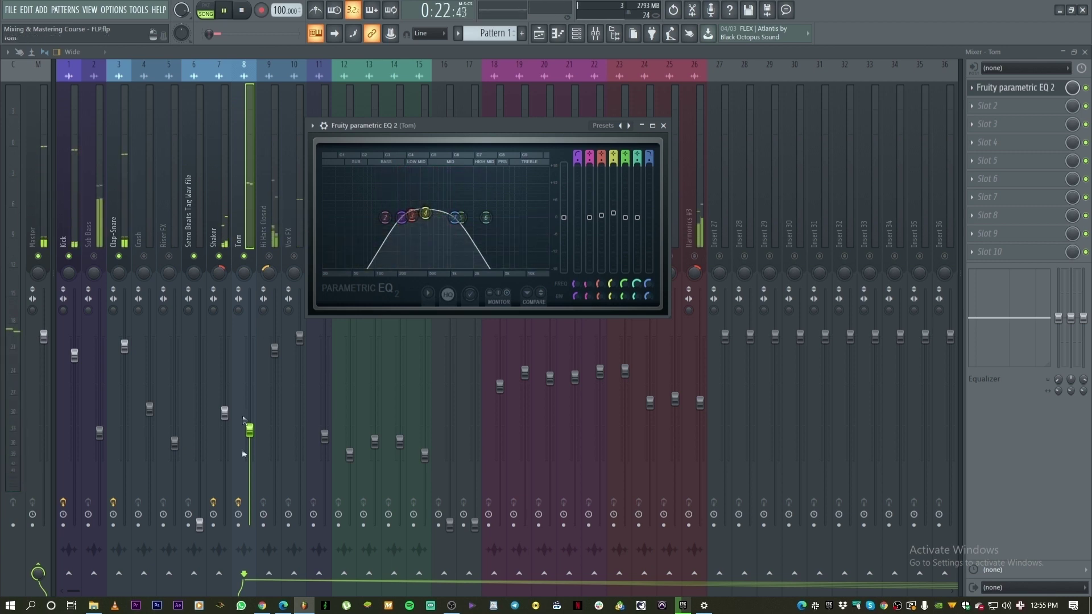
Lower the Tom fader to about -14.7 dB
drag(250, 436, 251, 442)
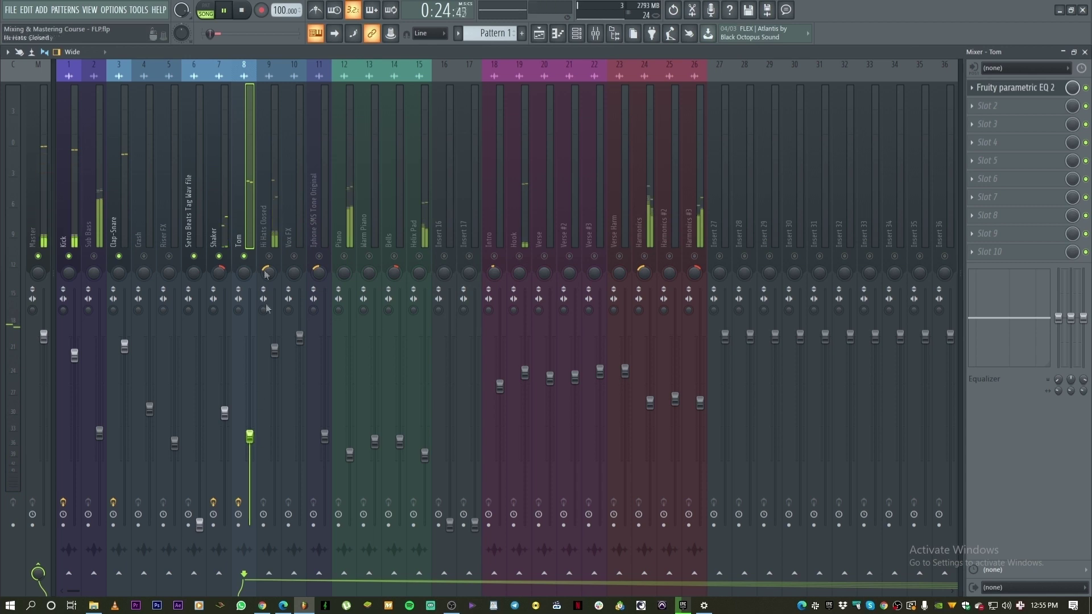
click(1004, 91)
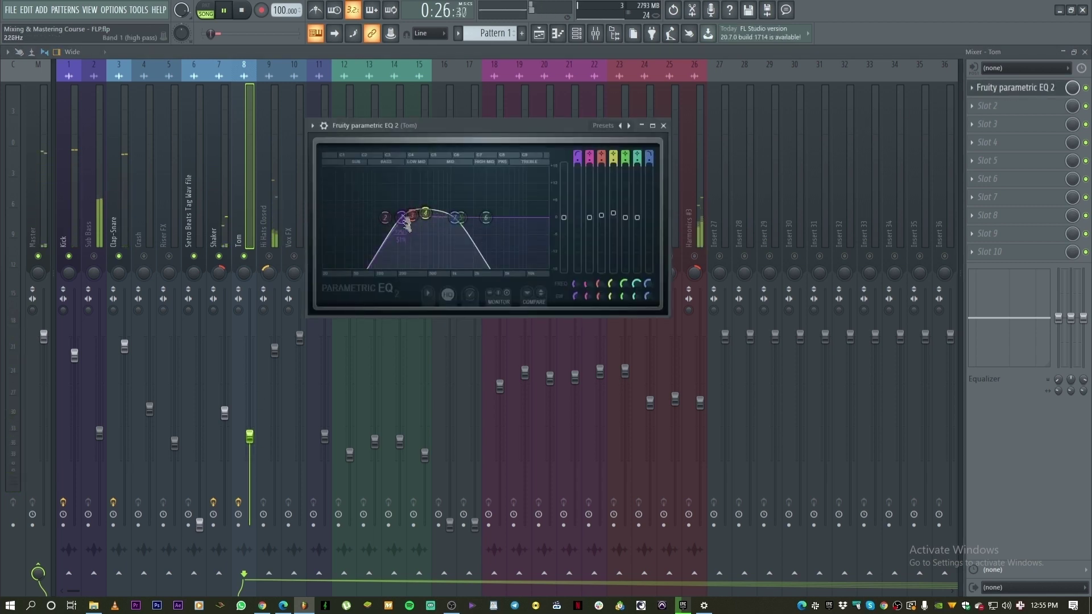
drag(480, 133, 648, 132)
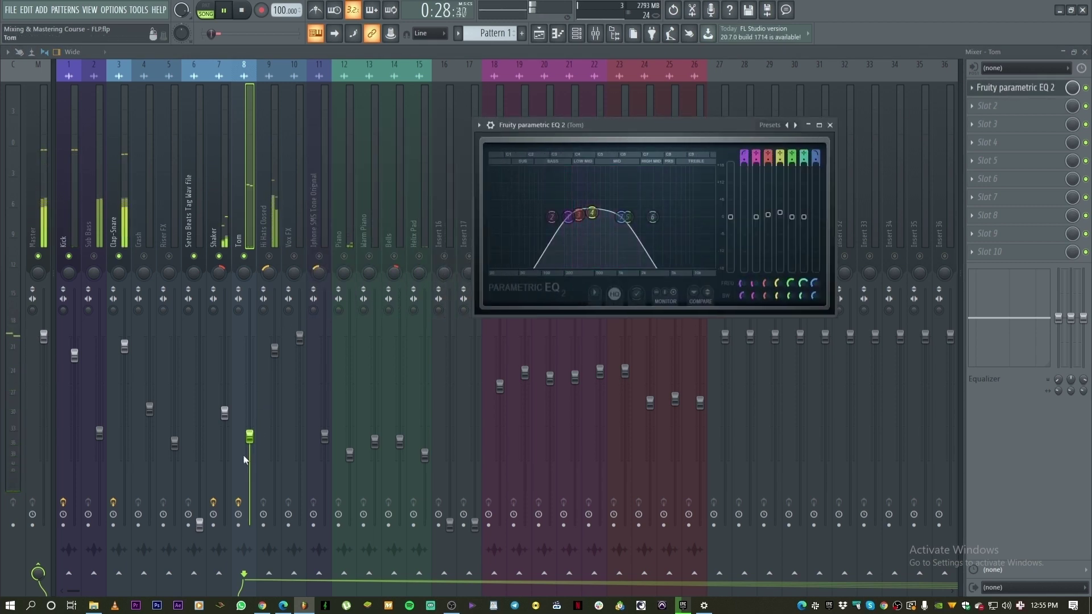
drag(255, 439, 251, 447)
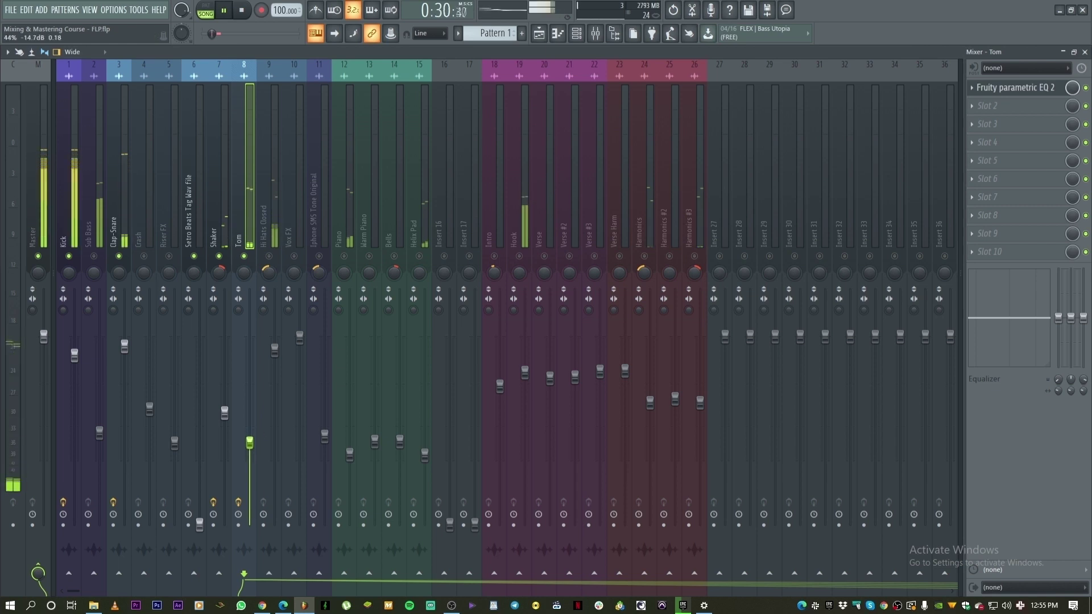
Unmute the Hi Hats Closed track and load Fruity Parametric EQ 2 in its first effect slot
click(282, 240)
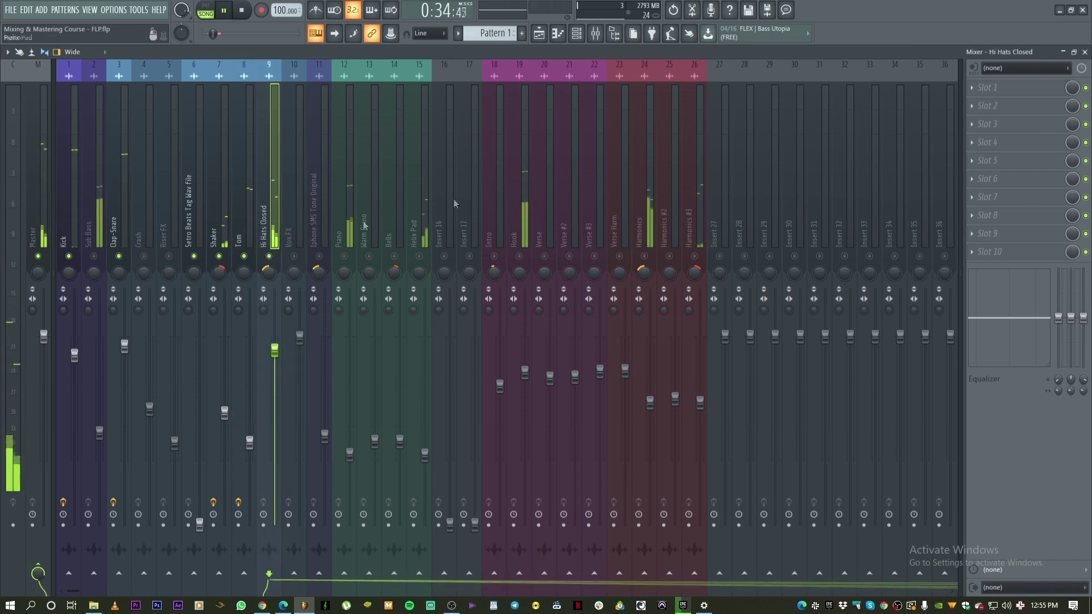
click(984, 107)
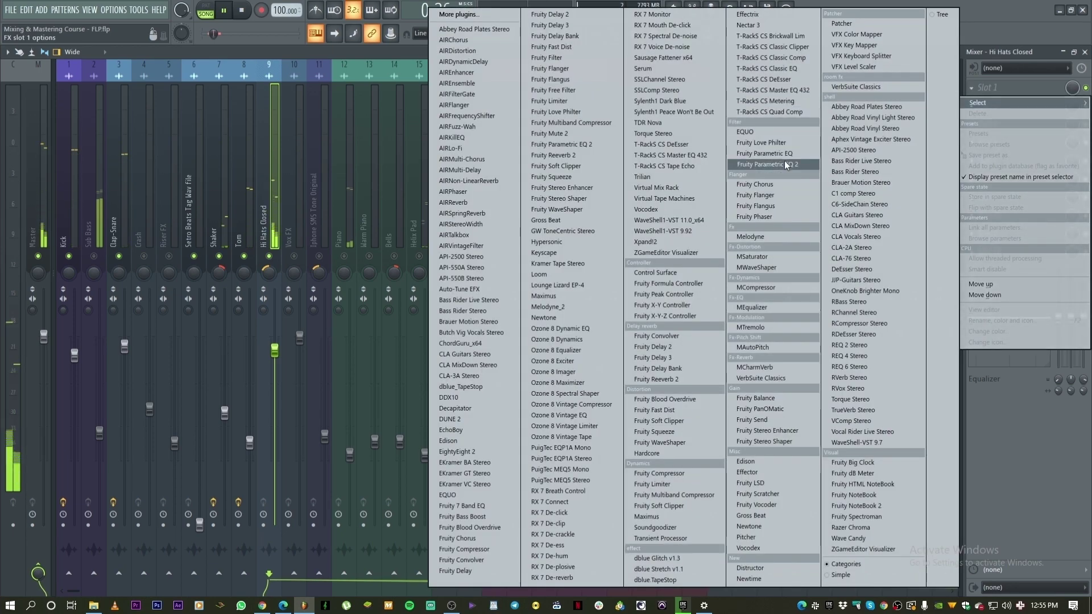
click(765, 165)
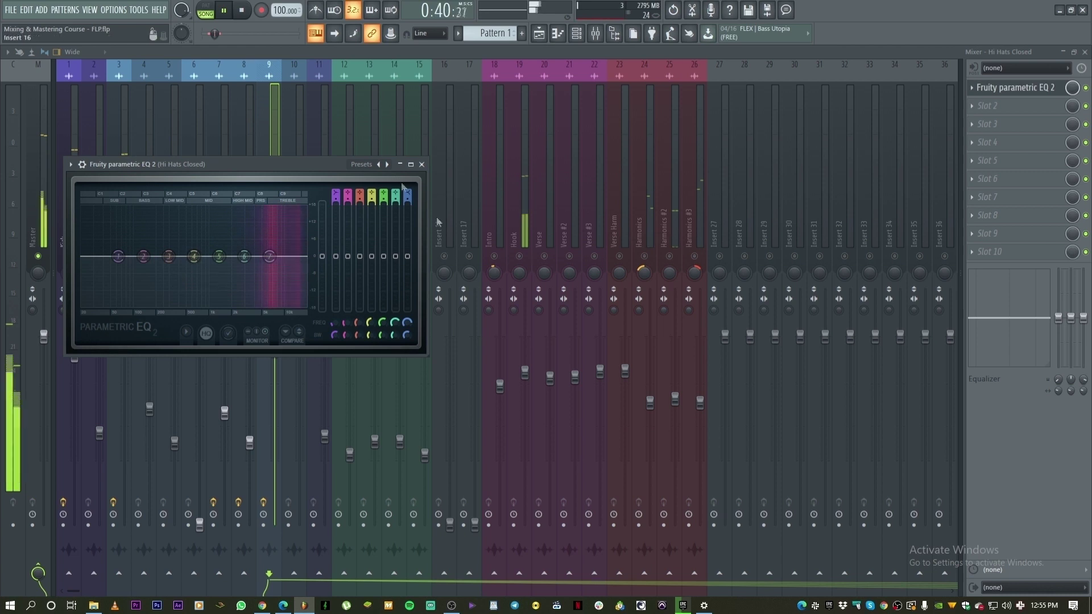
Cut the Hi Hats Closed lows with the band 1 low shelf at minimum, swept into the mids, and shift band 7 to the top highs
drag(274, 258, 304, 273)
drag(105, 257, 207, 304)
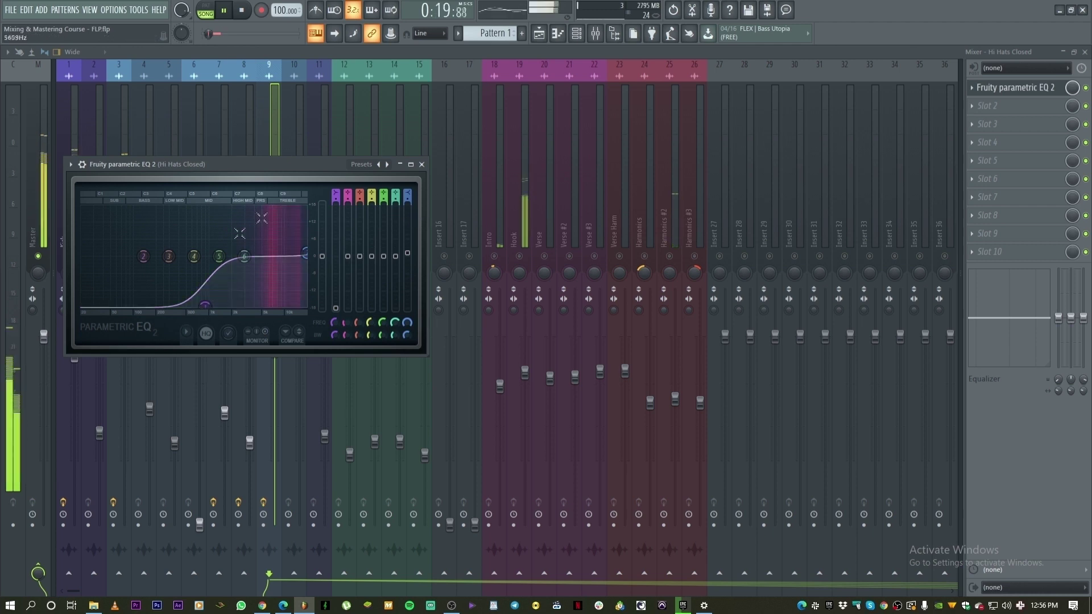
click(422, 164)
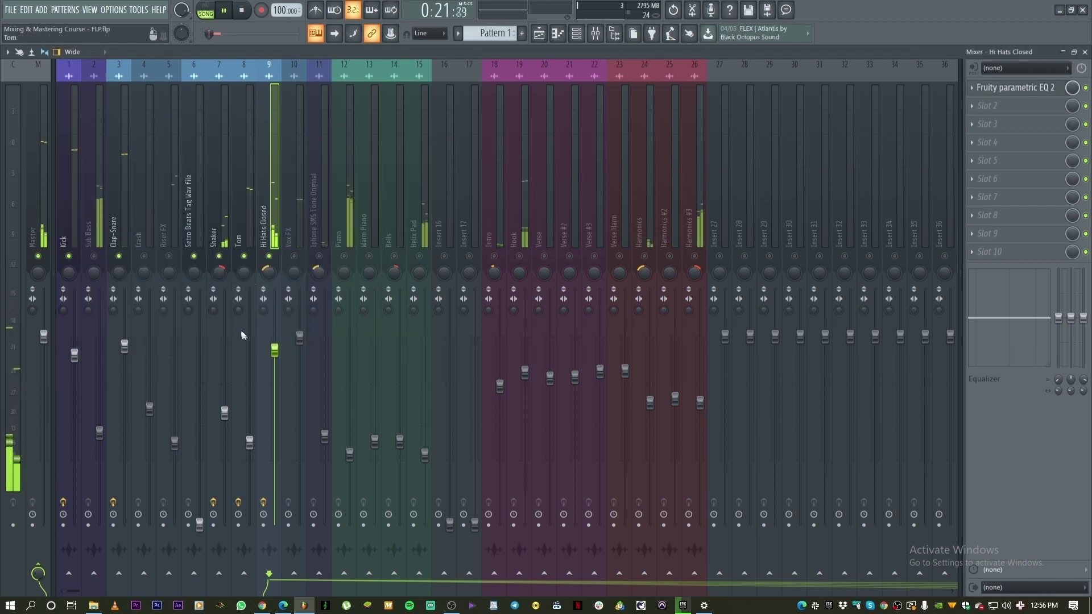
Raise the Hi Hats Closed fader slightly and lower the Clap-Snare fader to about -1.7 dB
drag(275, 350, 275, 343)
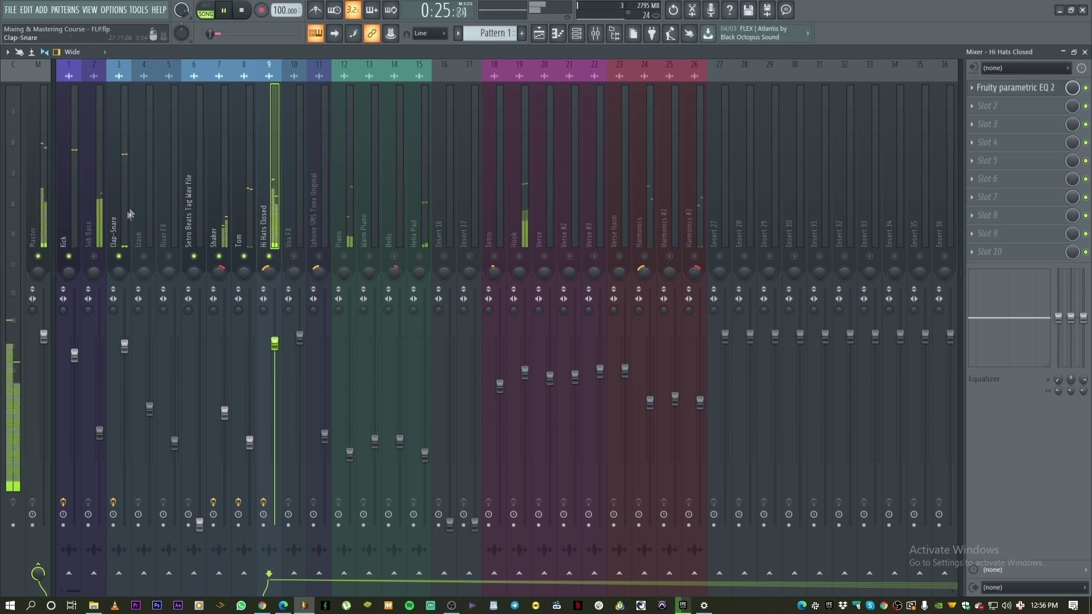
click(129, 352)
drag(125, 345, 126, 352)
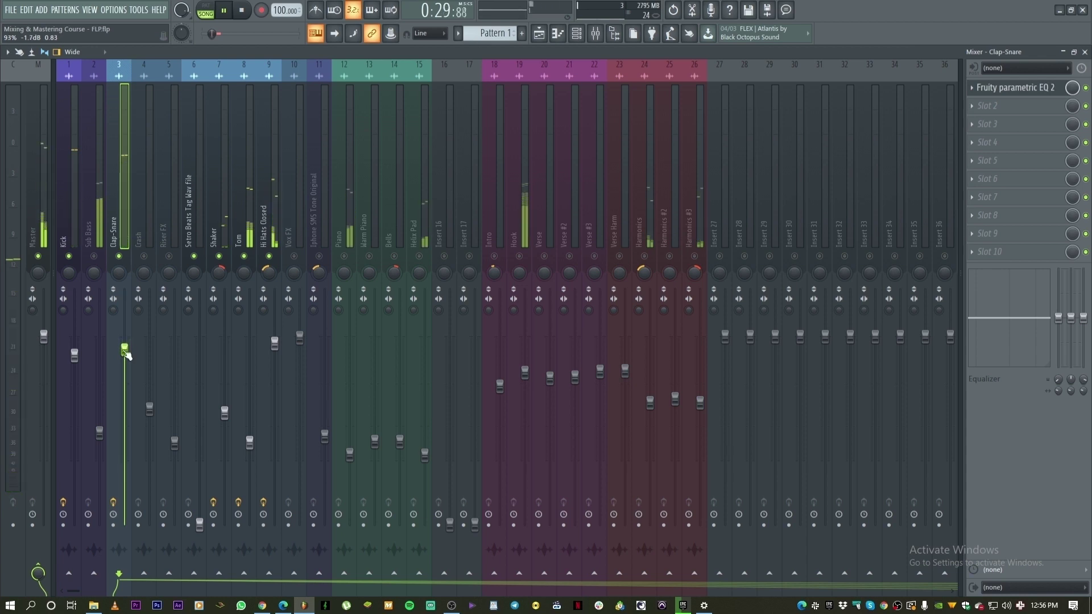
Replay the looped drum mix and check the balance of the Kick and Clap-Snare tracks
key(space)
click(65, 239)
click(114, 230)
click(65, 239)
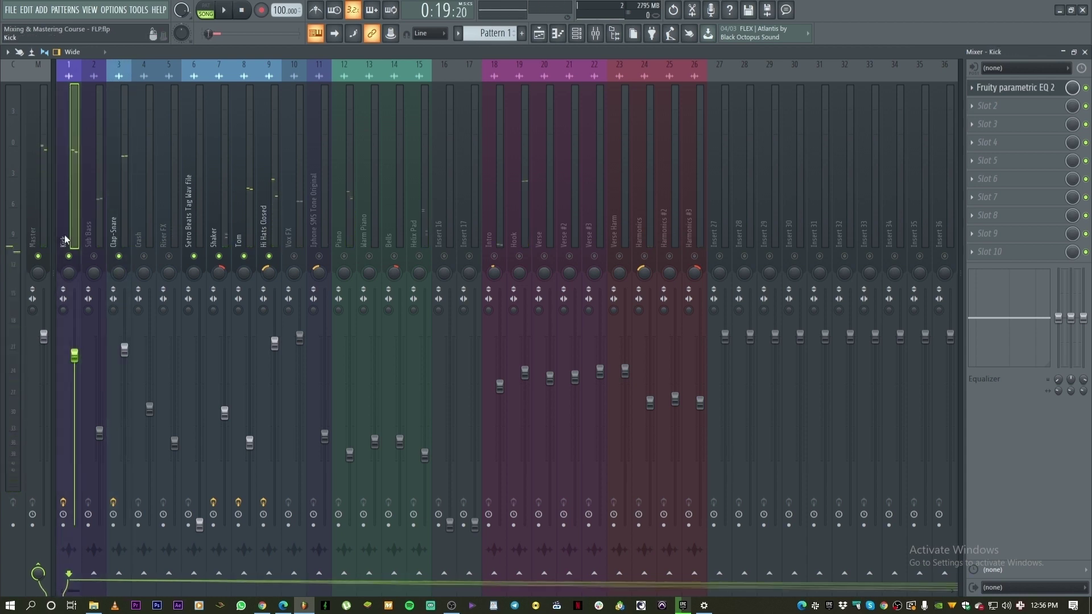
key(space)
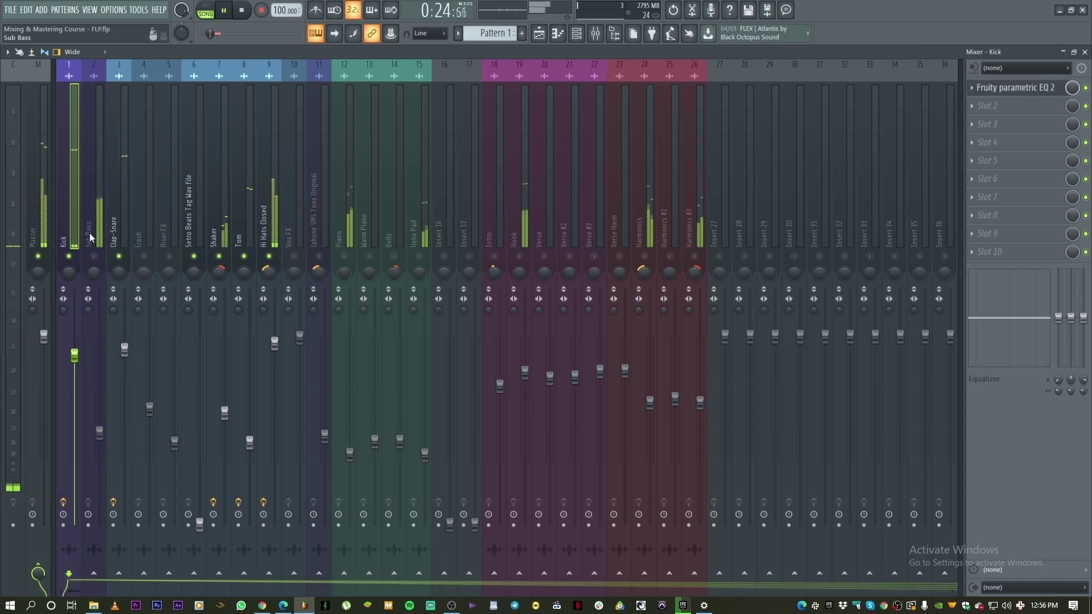
click(13, 263)
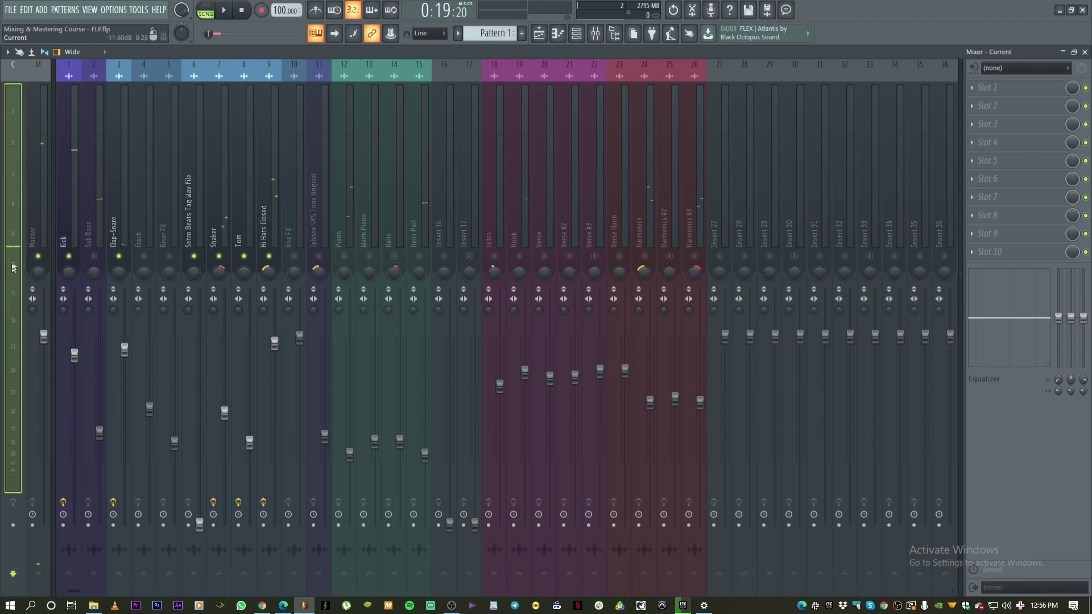
click(63, 235)
key(space)
click(122, 224)
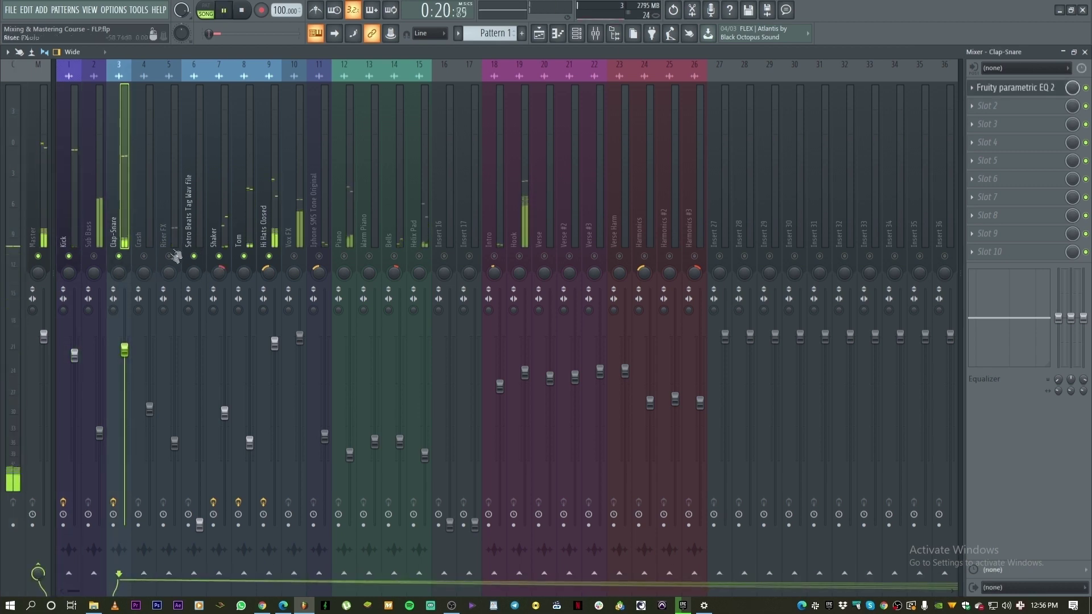
Unmute the Crash, Riser FX and Vox FX tracks
key(Right)
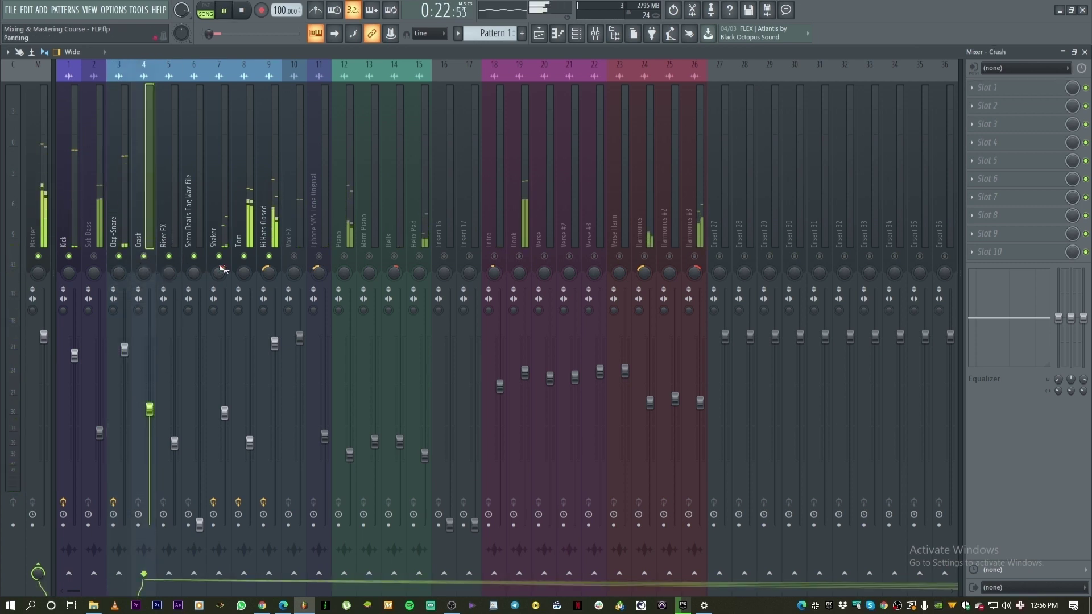
click(278, 187)
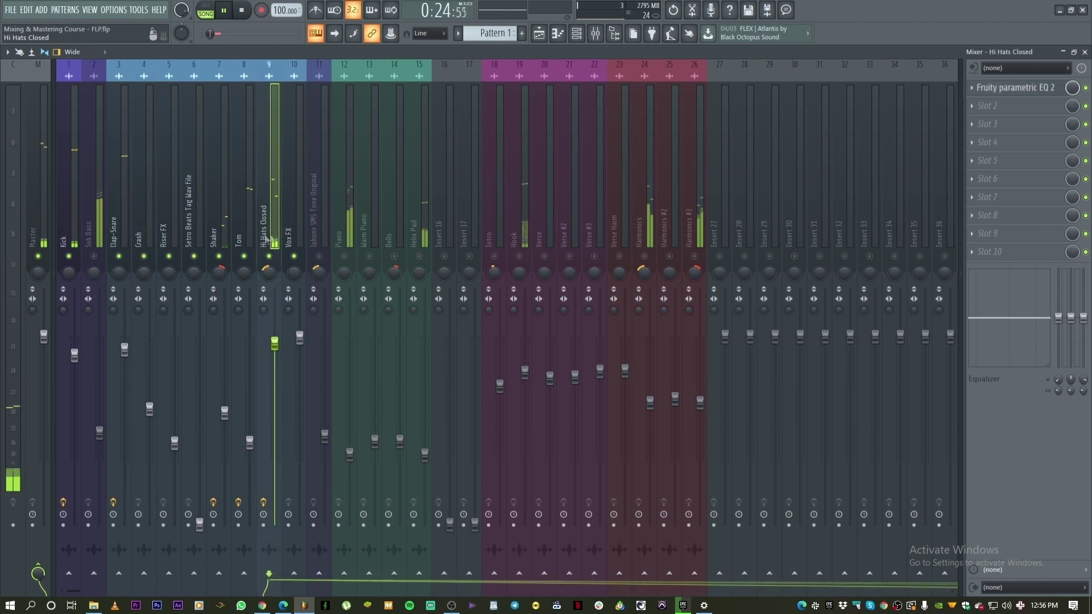
key(Left)
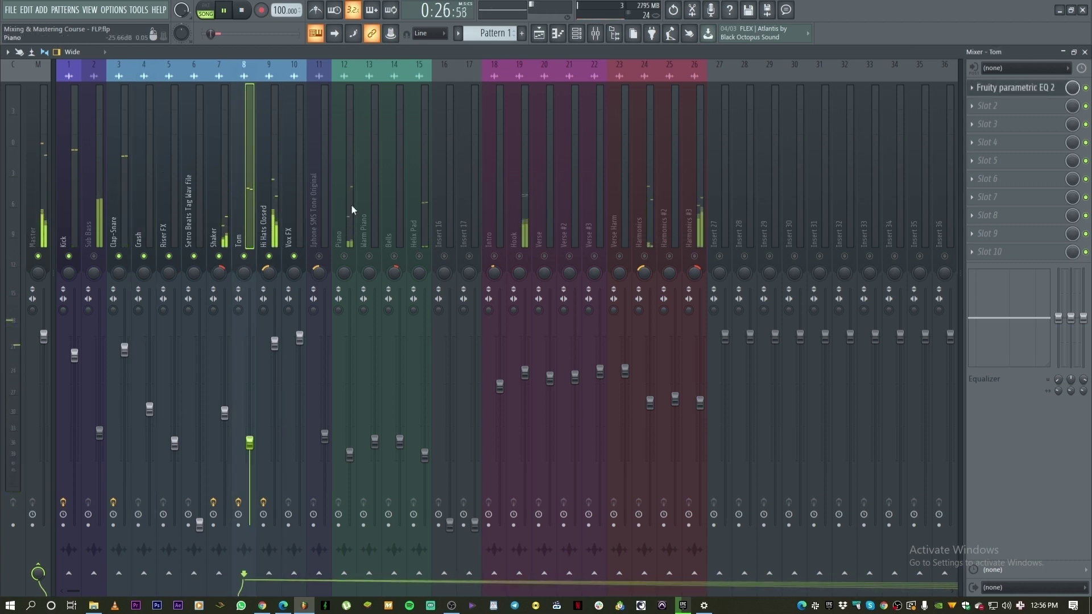
Unmute the Piano track, load Fruity Parametric EQ 2 in its first effect slot and move its window clear of the instrument channels
click(353, 275)
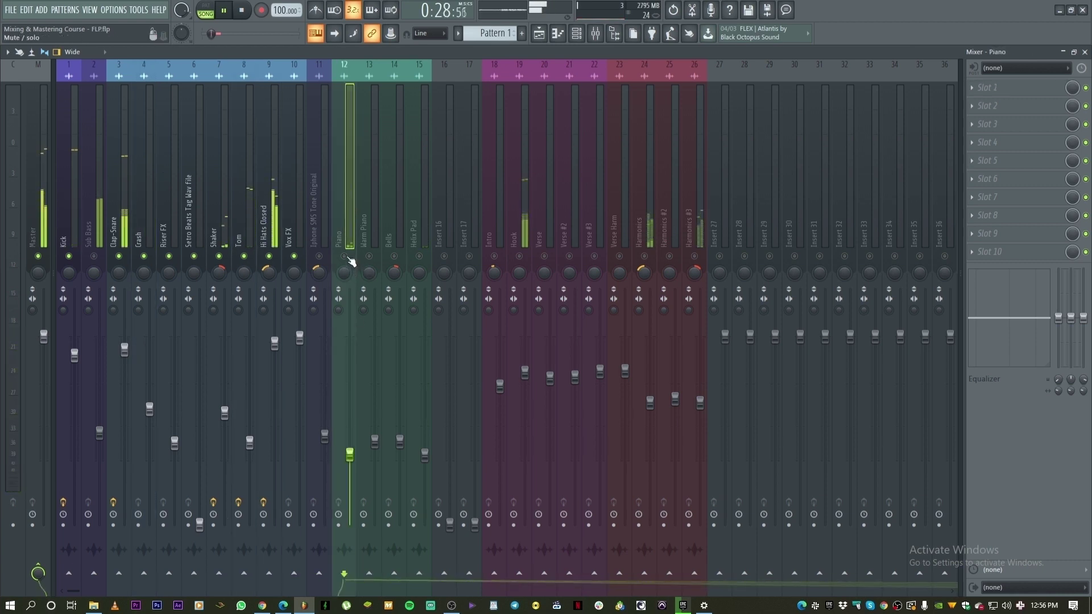
click(1026, 94)
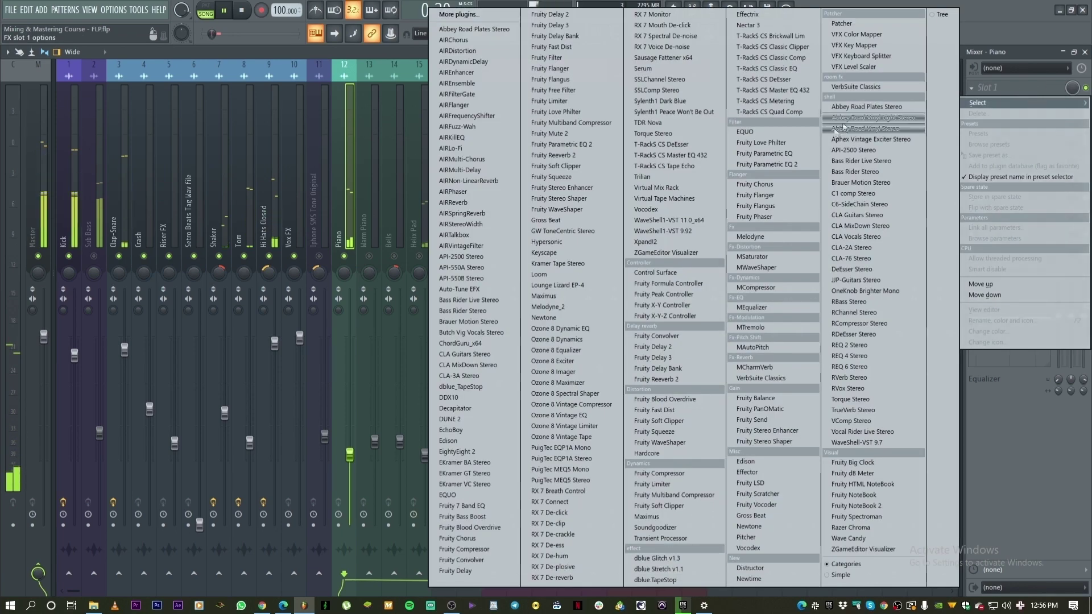
click(773, 167)
drag(174, 149, 370, 132)
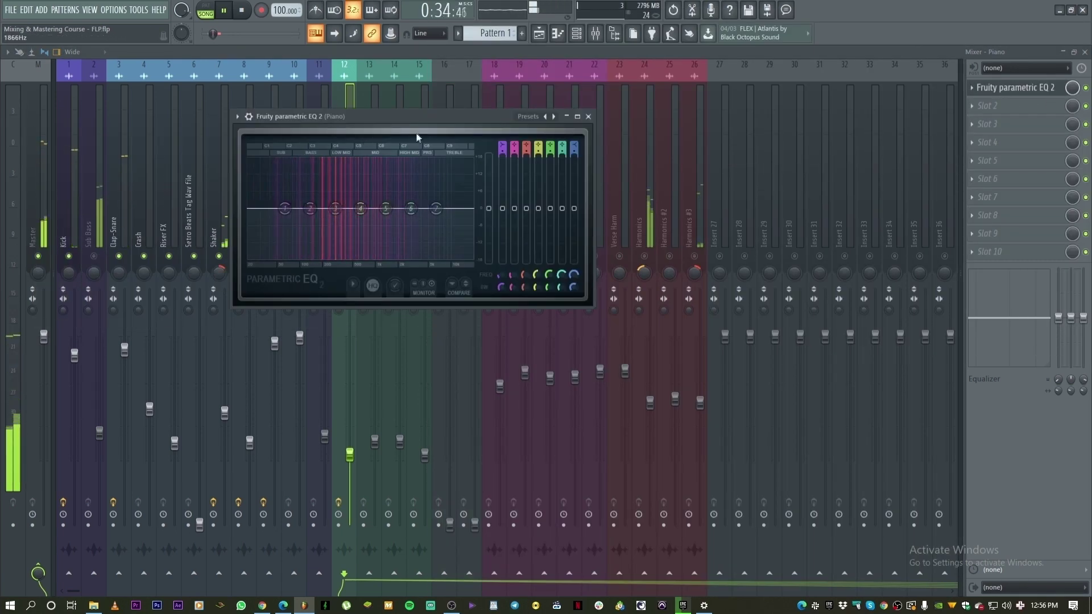
drag(414, 117, 714, 71)
Solo the Piano track and change its equalizer's band 1 to a high pass at about 300 Hz
click(887, 70)
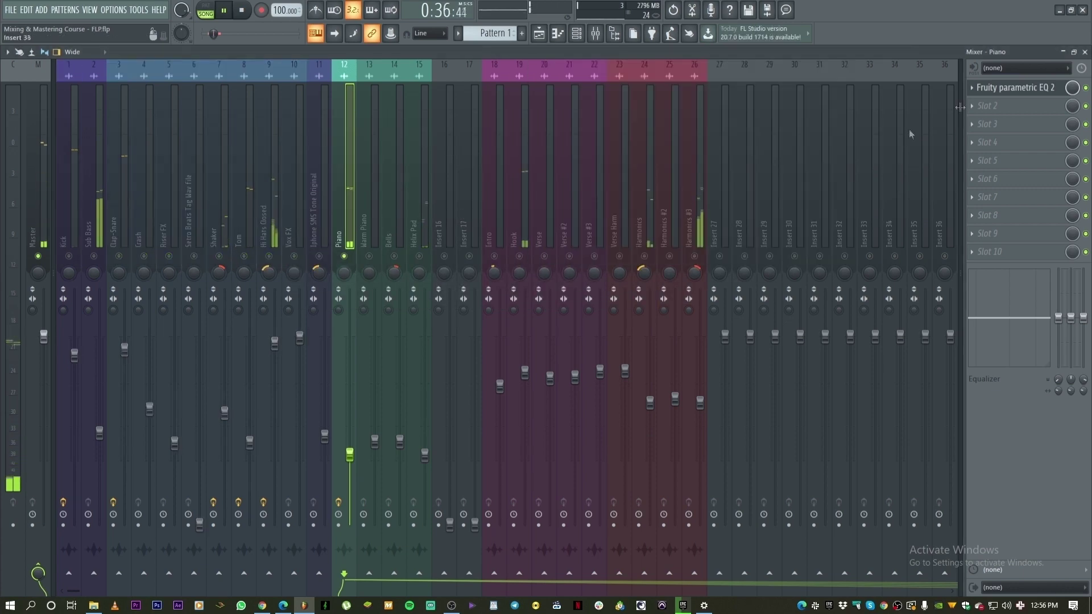
click(1012, 91)
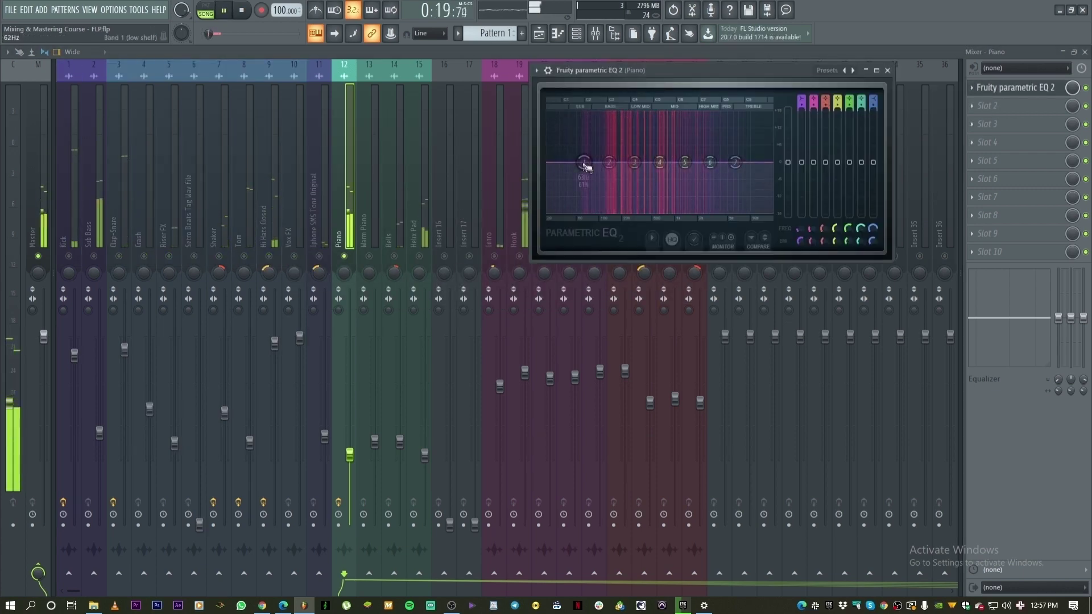
right_click(586, 168)
mouse_move(613, 195)
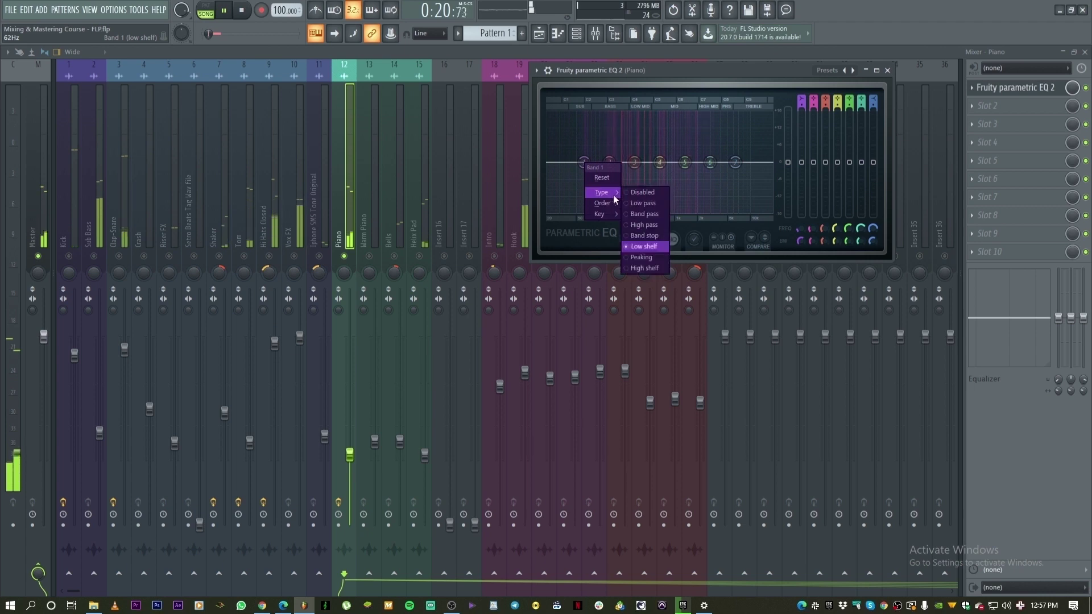
click(645, 225)
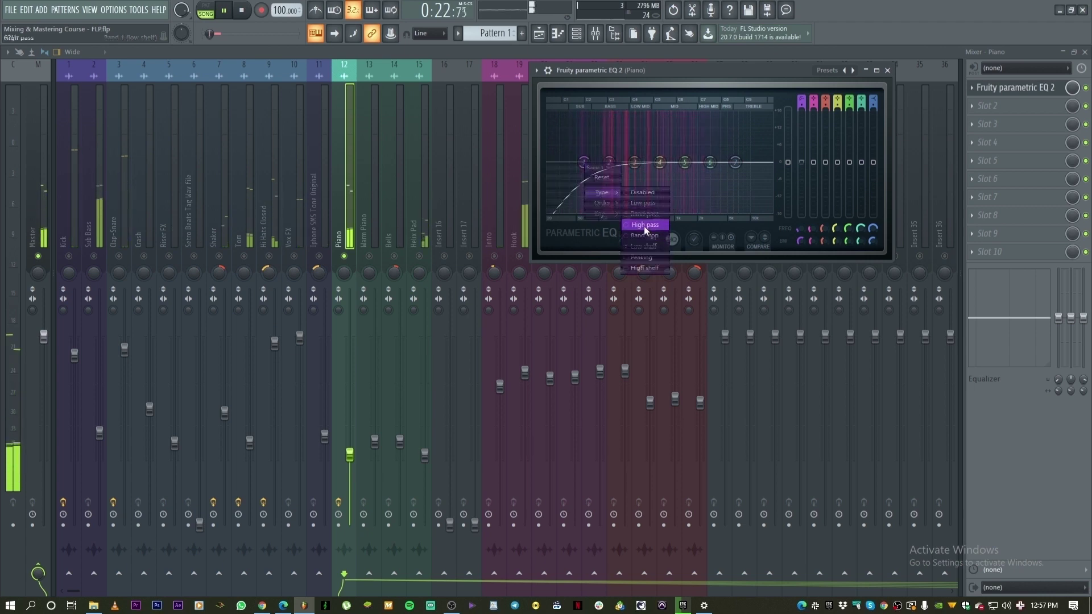
drag(595, 174, 610, 165)
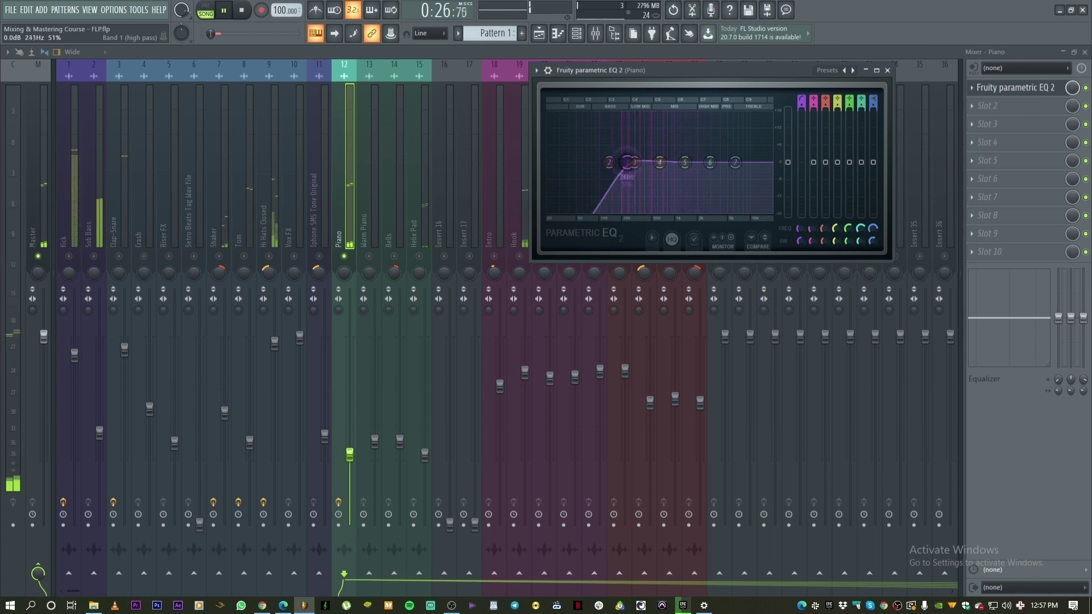
drag(630, 164, 632, 162)
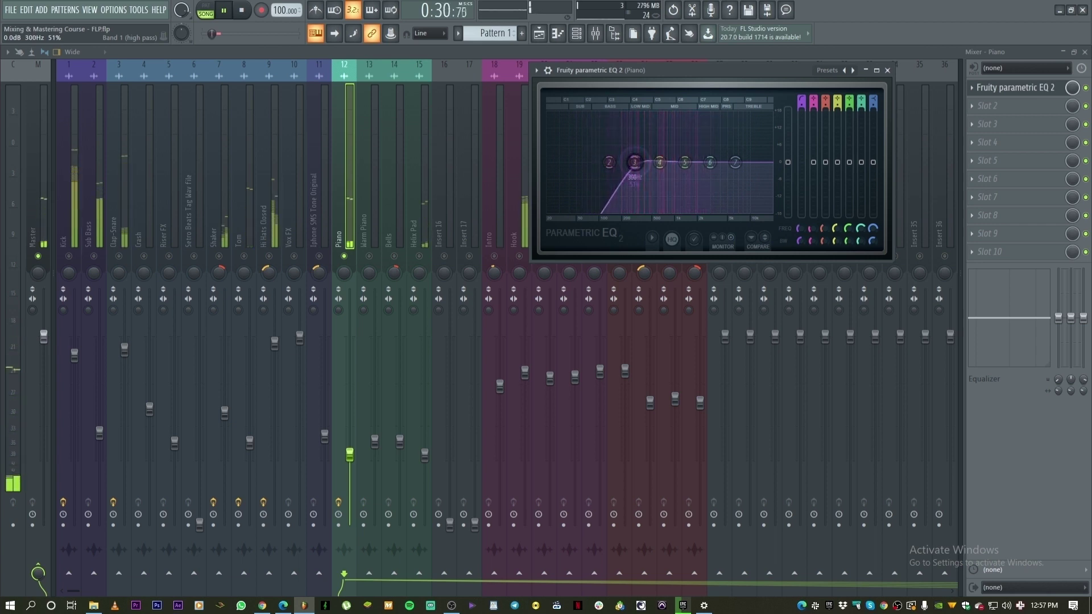
Sweep the Piano equalizer's band 1 high pass during playback and set it to about 186 Hz
key(space)
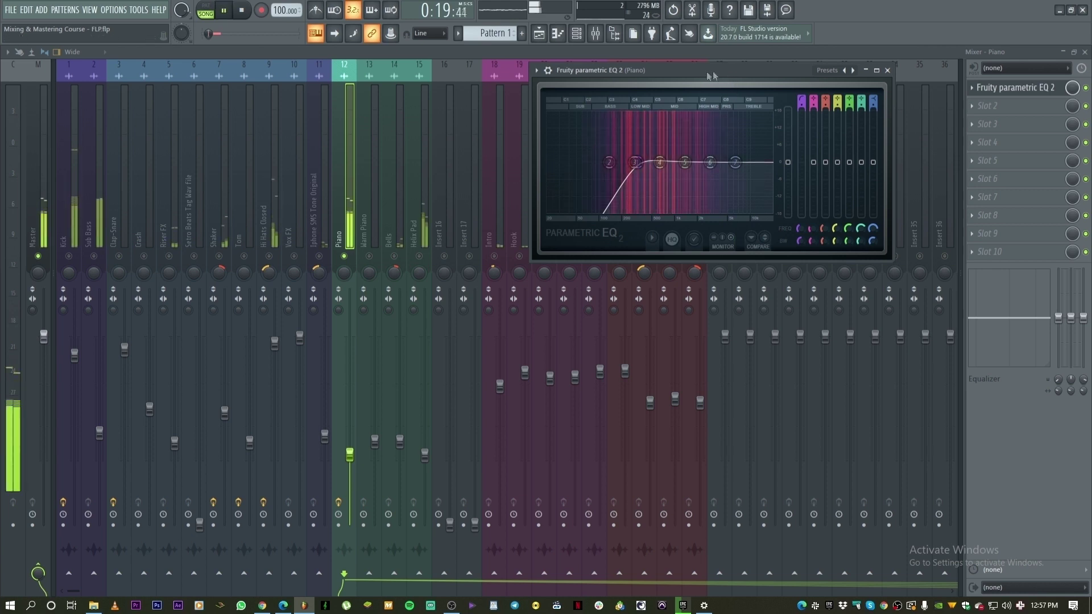
key(space)
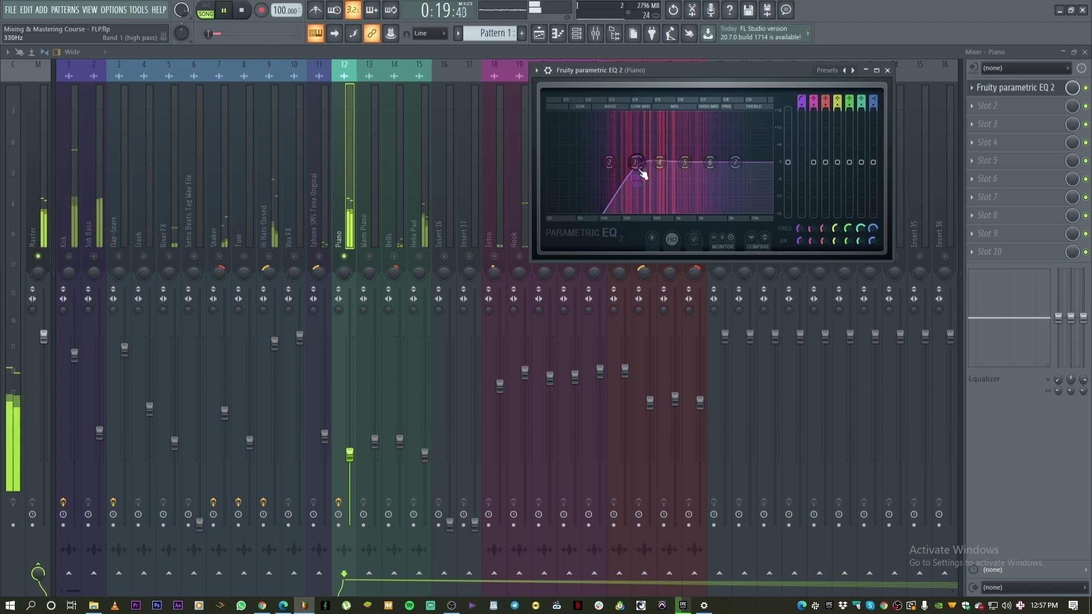
drag(638, 164, 638, 163)
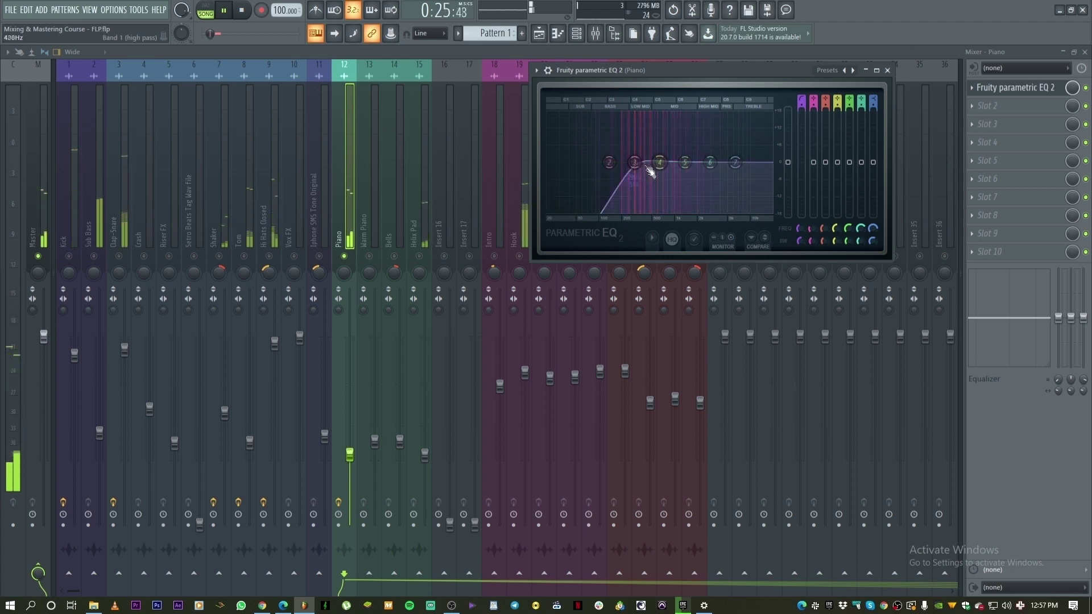
drag(638, 163, 725, 162)
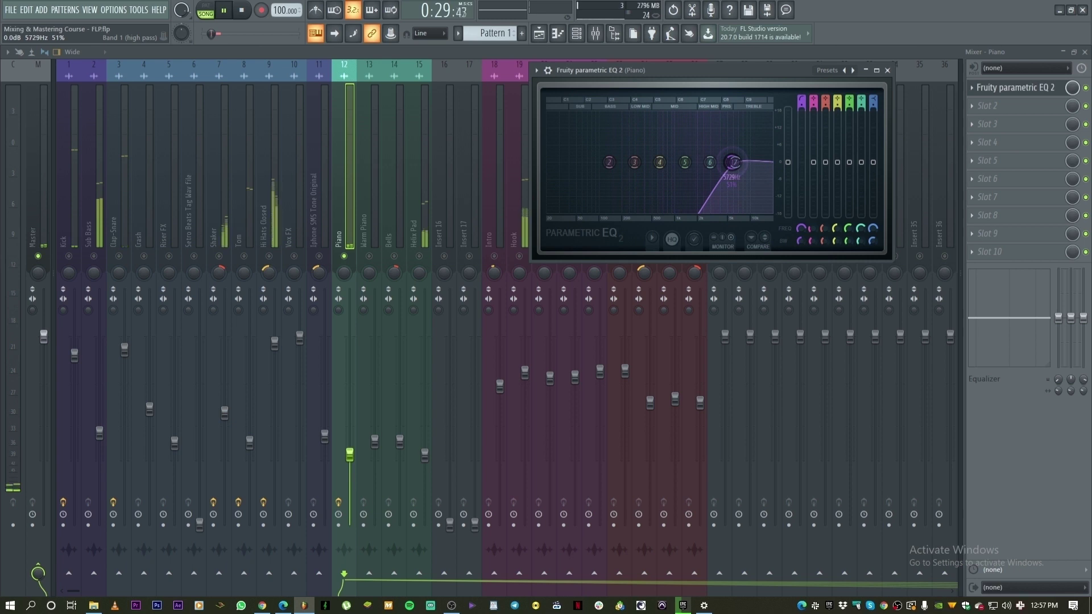
drag(734, 163, 620, 163)
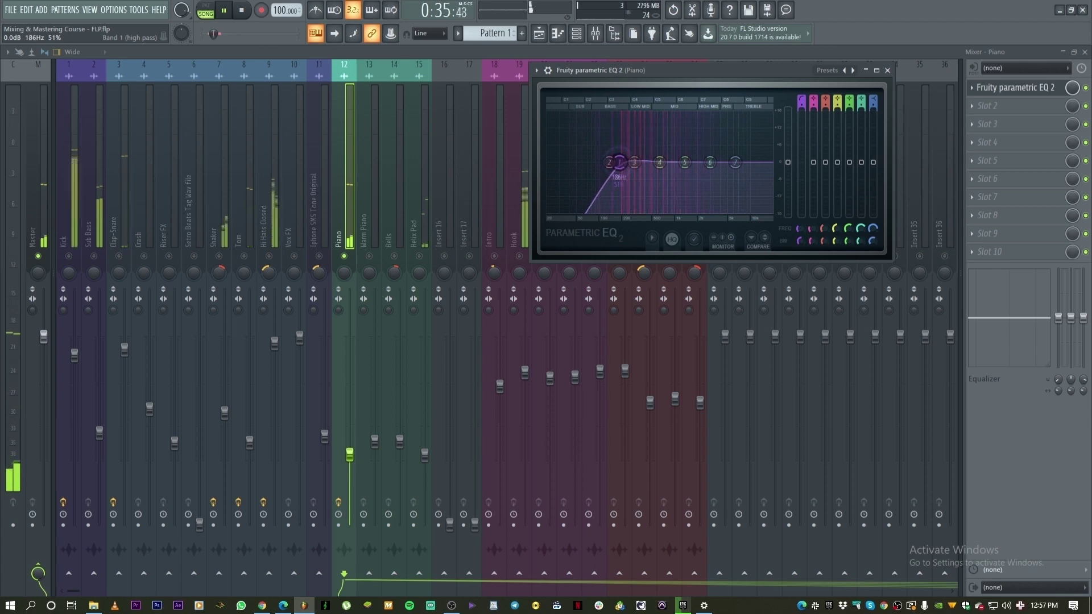
Change the Piano equalizer's band 7 to a low pass, shift it down to band 6's position, and lower the Piano volume slightly
right_click(735, 162)
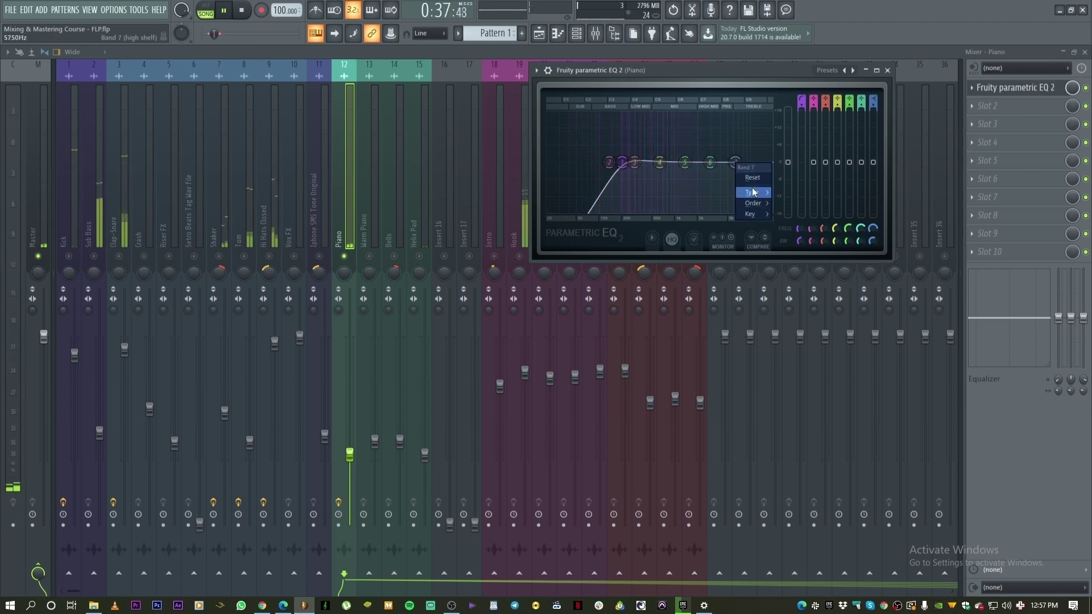
mouse_move(753, 192)
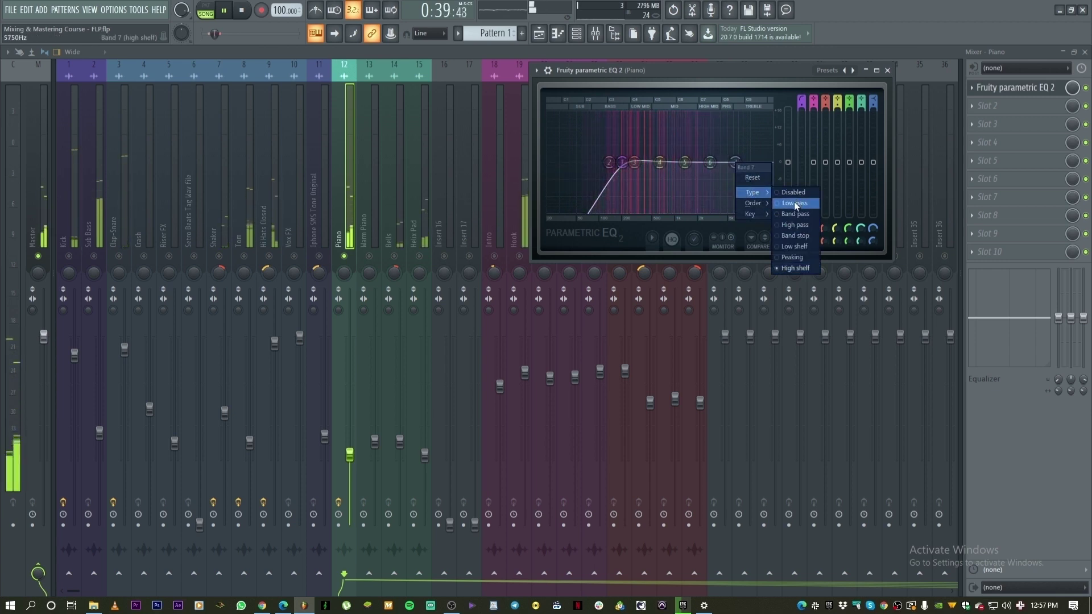
click(796, 203)
drag(735, 162, 715, 164)
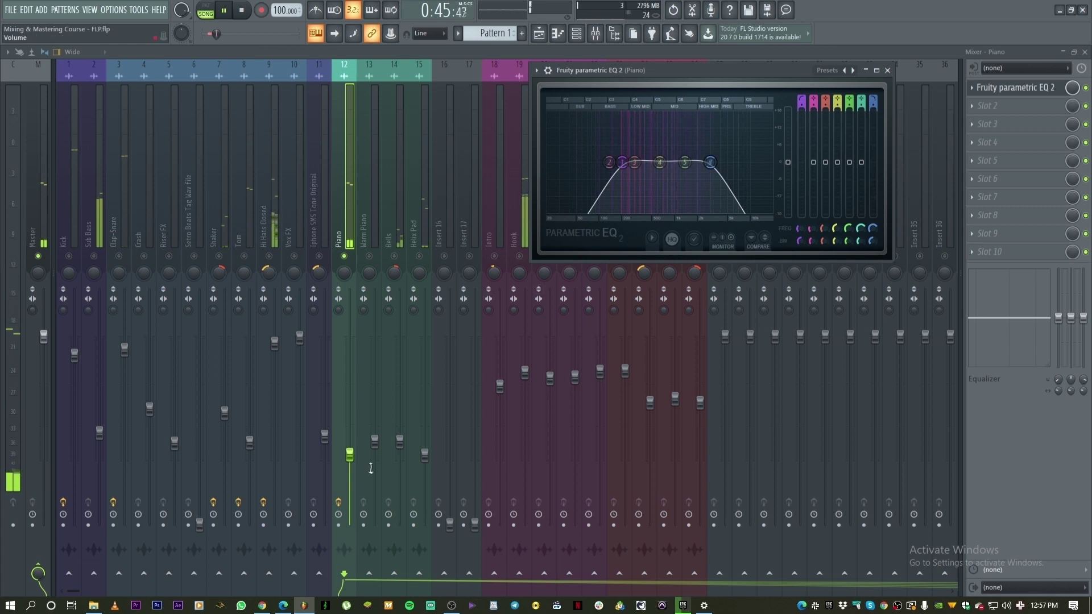
drag(354, 457, 355, 460)
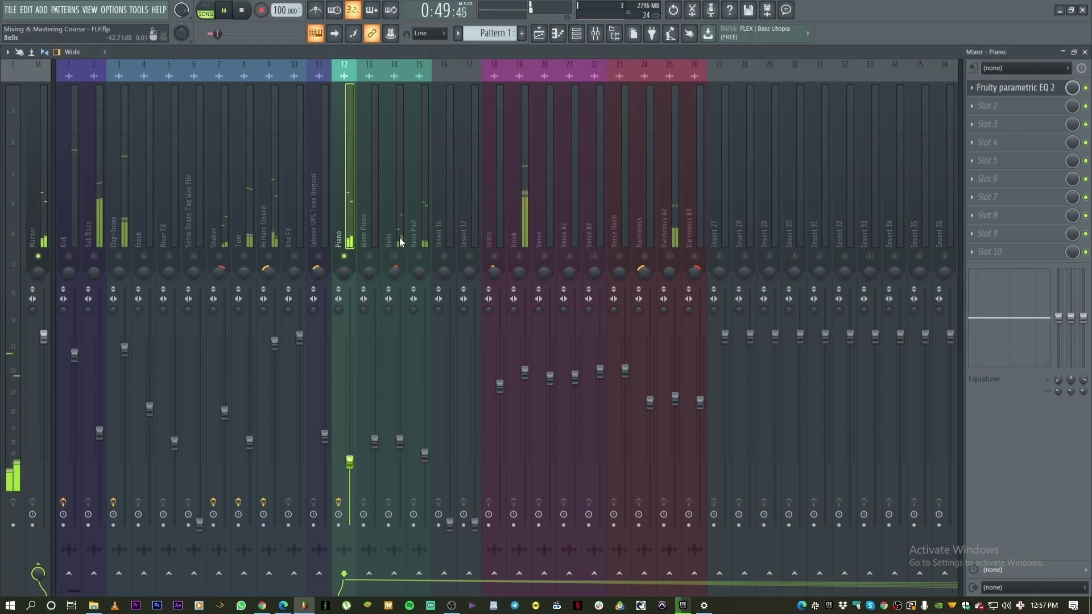
Load Fruity Parametric EQ 2 in the Bells track's first slot and cut band 1's low shelf by 18 dB at about 794 Hz
click(400, 266)
click(990, 87)
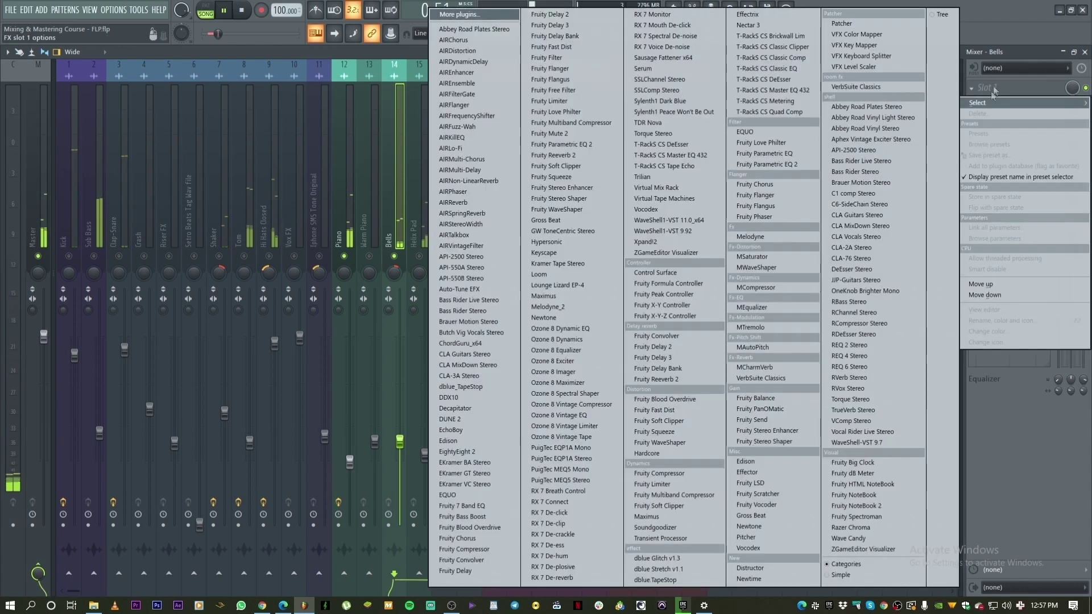
click(767, 164)
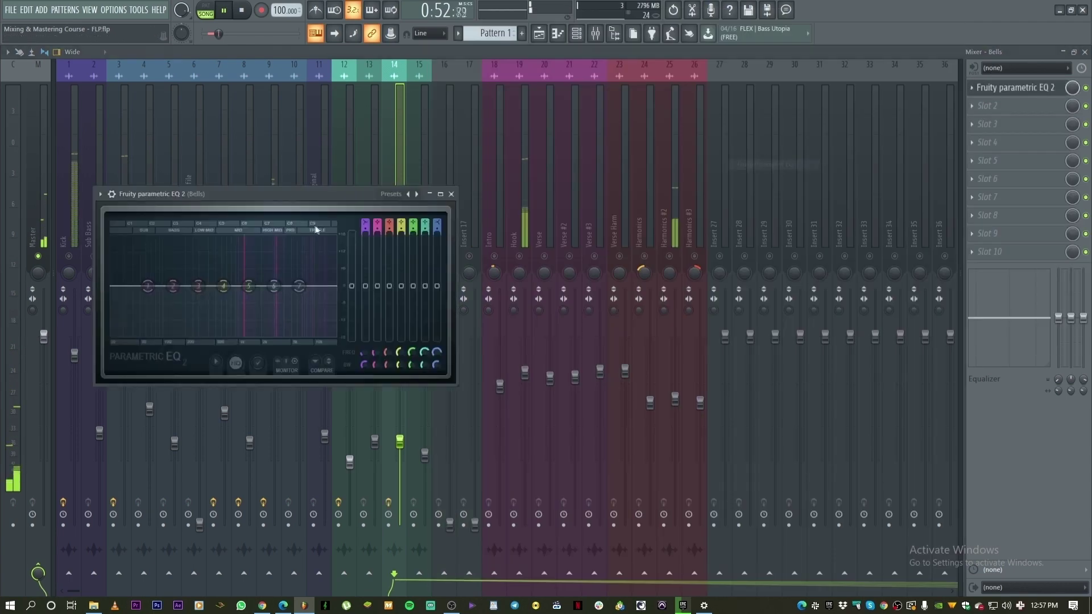
right_click(146, 286)
click(146, 286)
drag(146, 286, 224, 335)
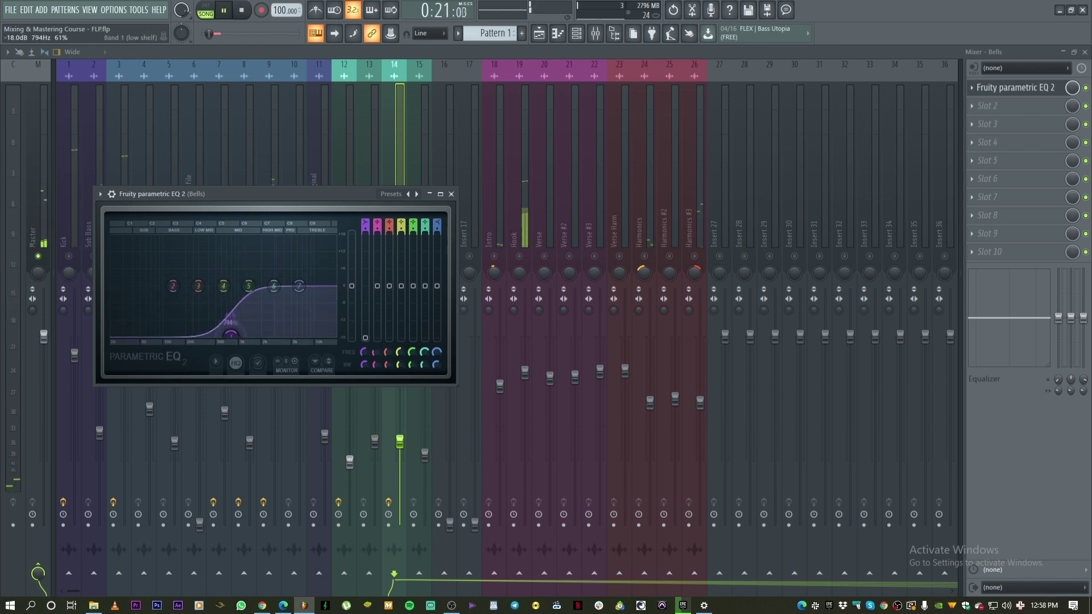
Raise the Bells low shelf frequency slightly, lower band 7's high shelf a few dB at about 9350 Hz, and close the equalizer
drag(238, 194, 179, 155)
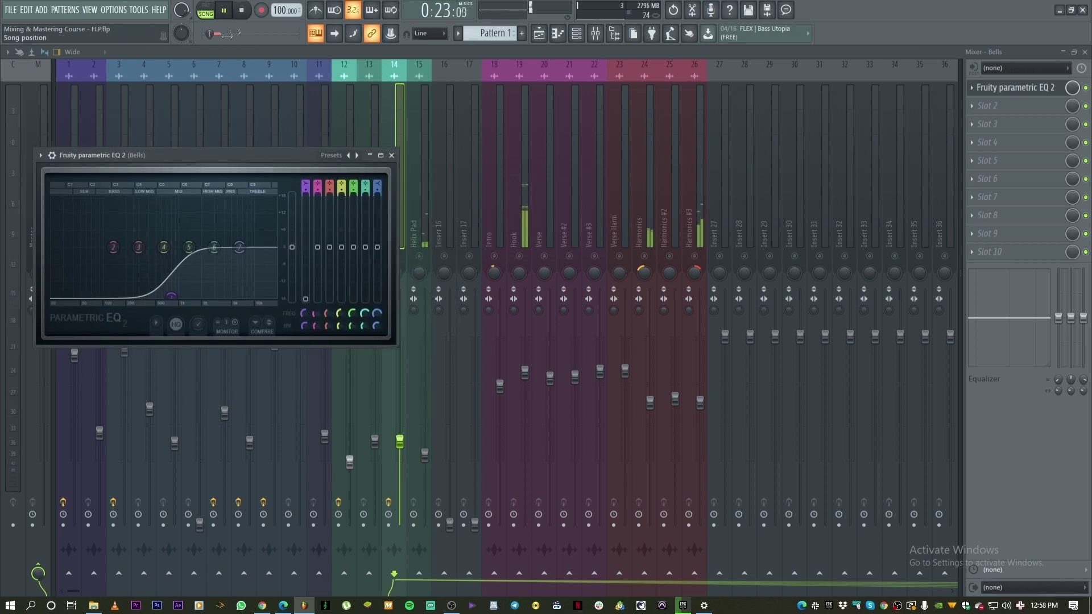
drag(223, 163, 198, 78)
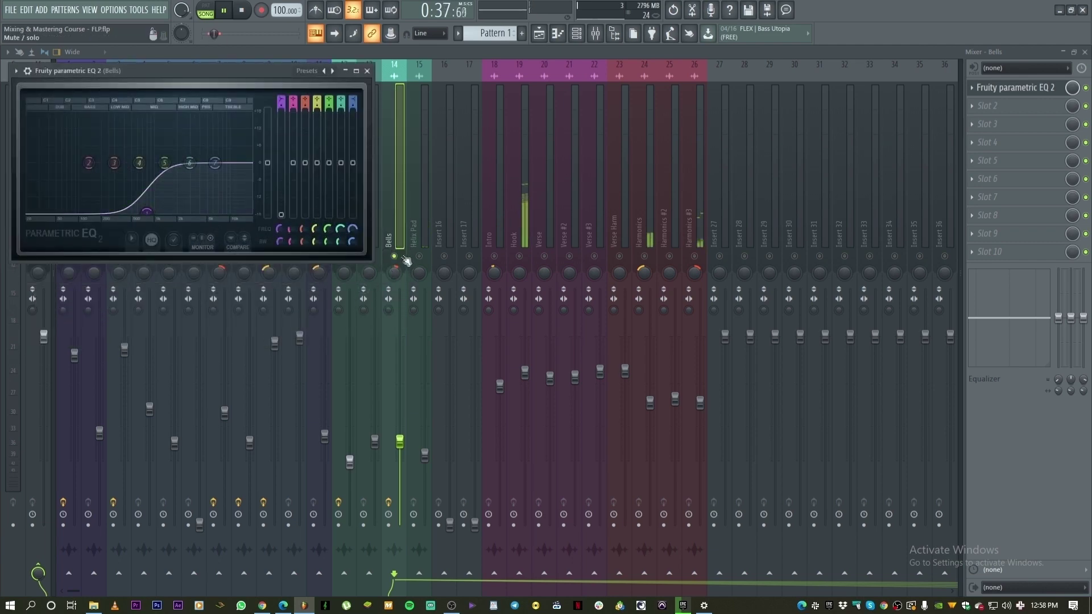
drag(147, 212, 154, 212)
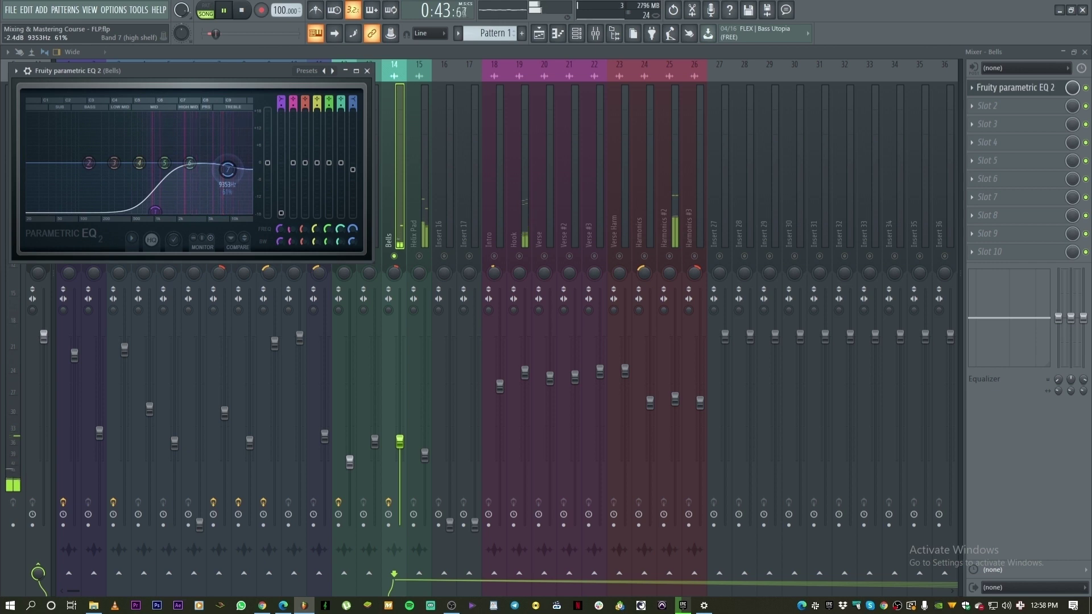
drag(227, 169, 226, 171)
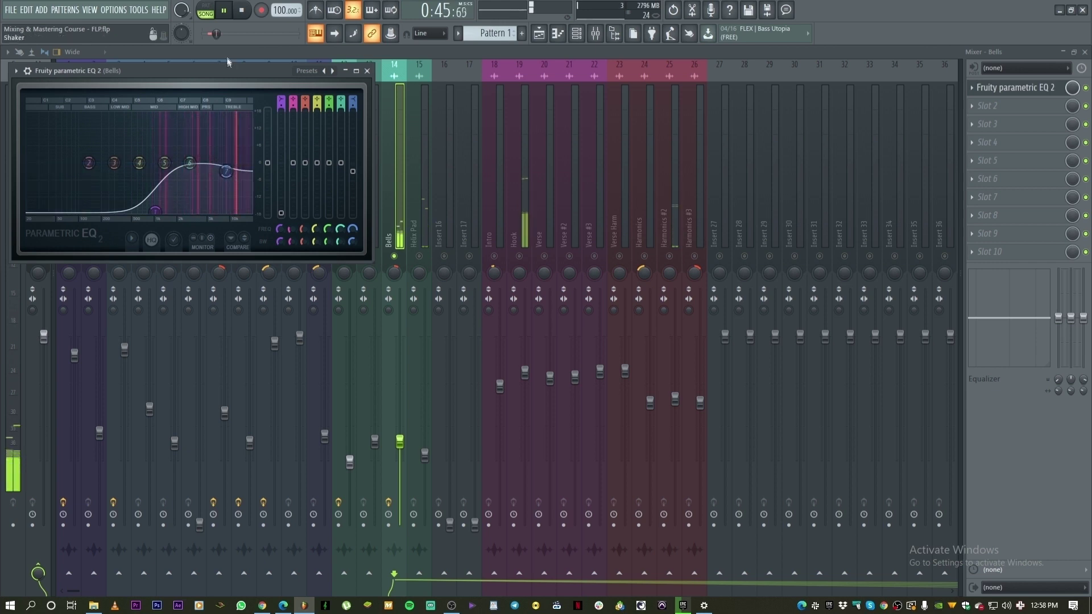
click(367, 71)
Load Fruity Parametric EQ 2 in the Helix Pad track's first effect slot and keep its window open
click(416, 238)
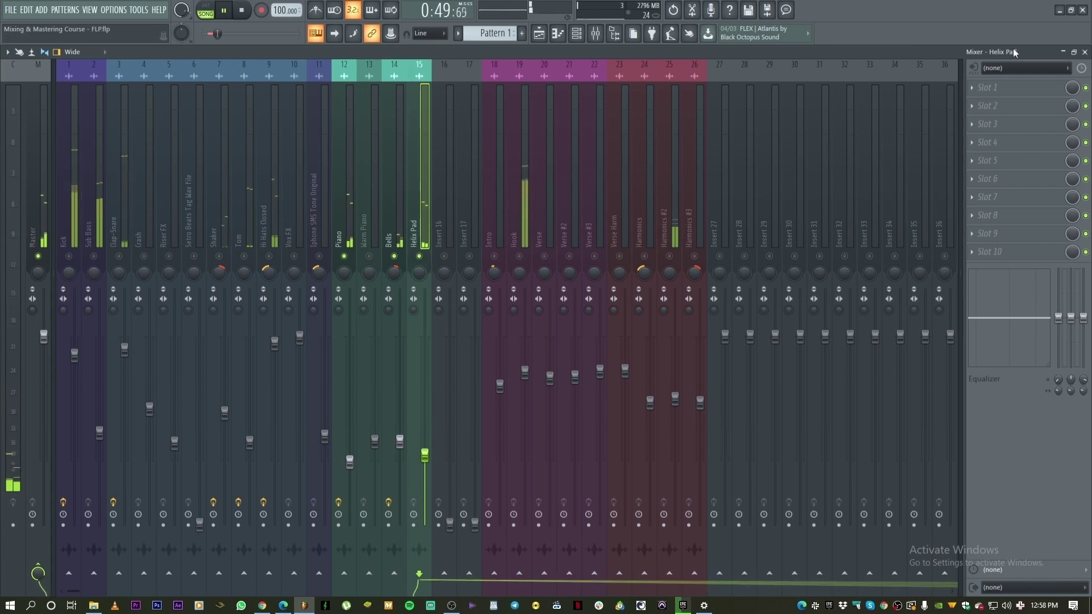
click(999, 88)
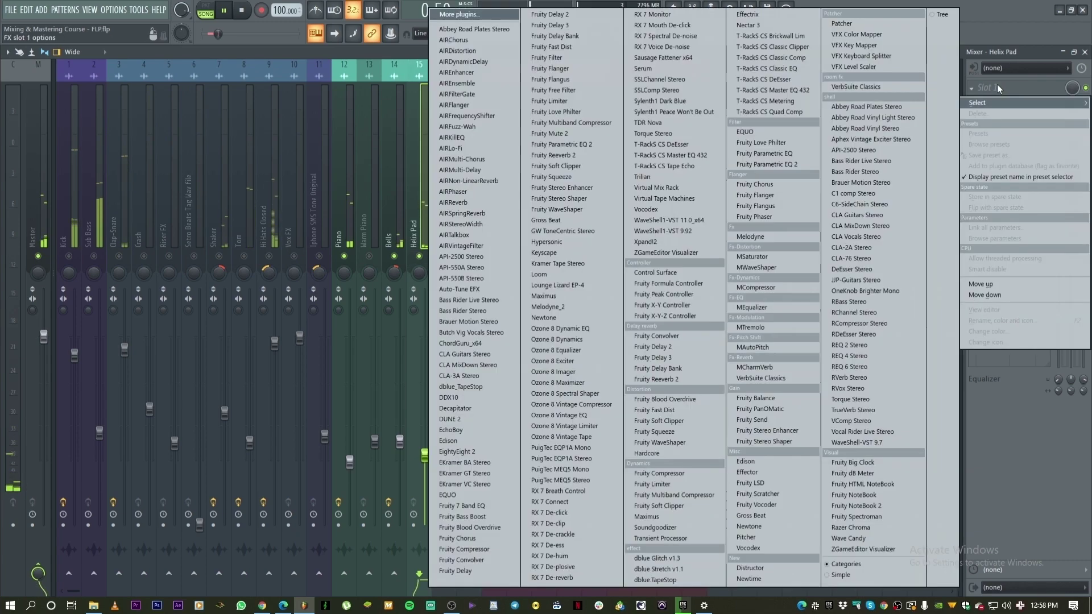
click(792, 164)
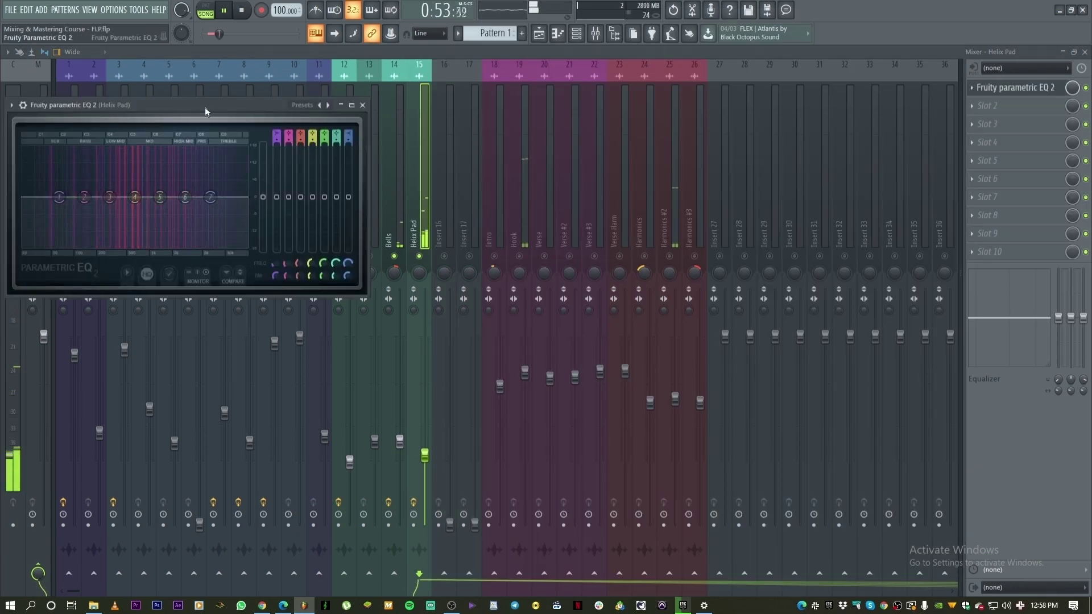
click(285, 118)
click(418, 222)
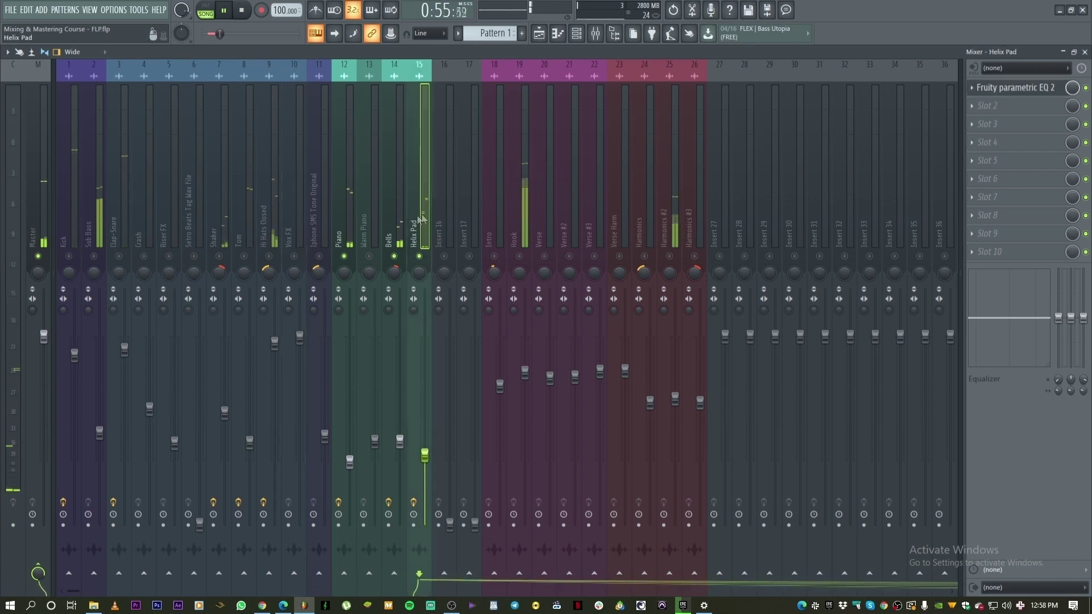
click(1023, 88)
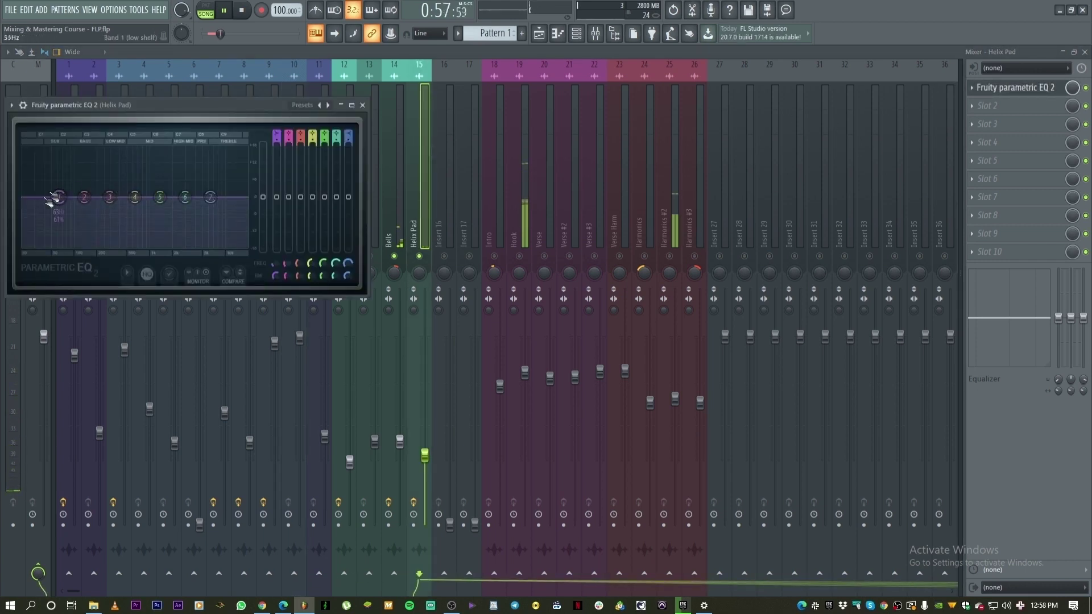
Cut the Helix Pad's lows with band 1 and reduce its highs with band 7, close the equalizer and set the track volume to 34%
drag(60, 205, 112, 246)
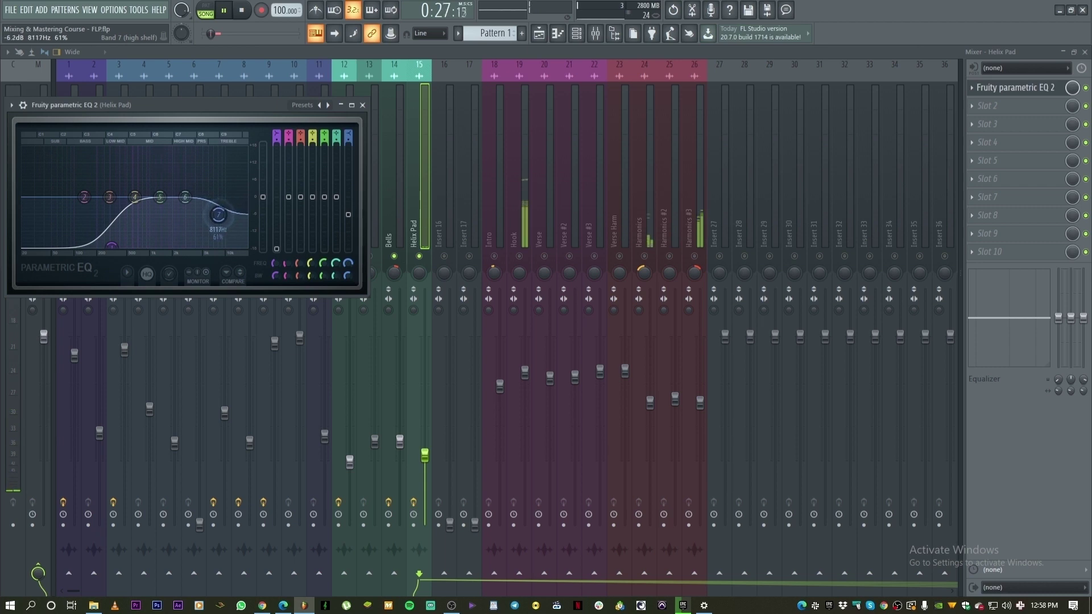
drag(208, 216, 203, 210)
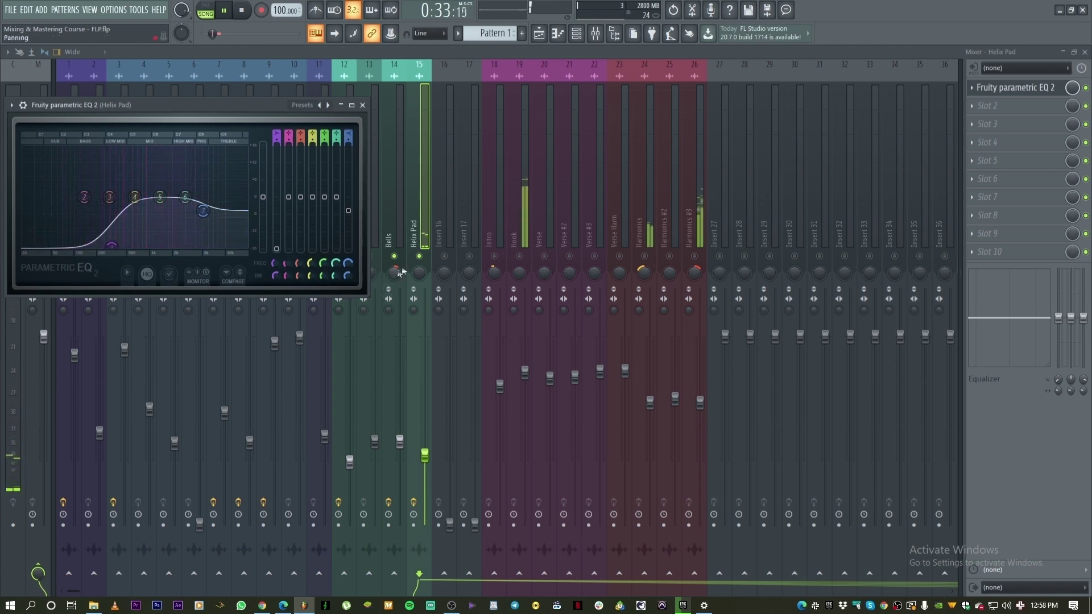
key(Escape)
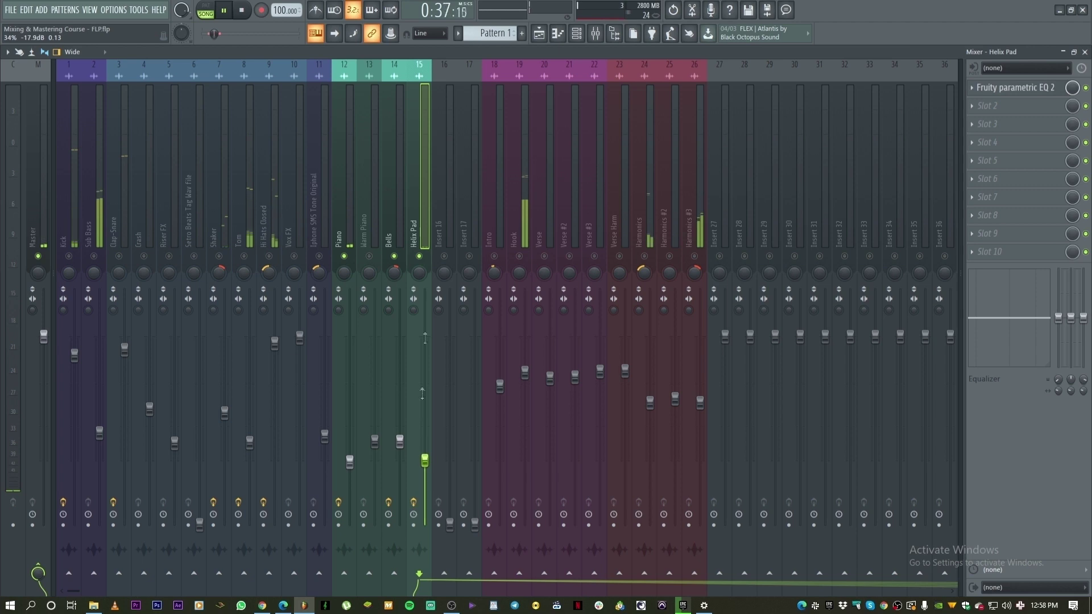
Unmute the remaining kick, bass, percussion and FX tracks 1 to 10 plus Warm Piano, and listen to the combined beat before stopping playback
click(244, 255)
click(219, 256)
click(194, 256)
click(169, 256)
click(143, 256)
click(119, 255)
click(93, 256)
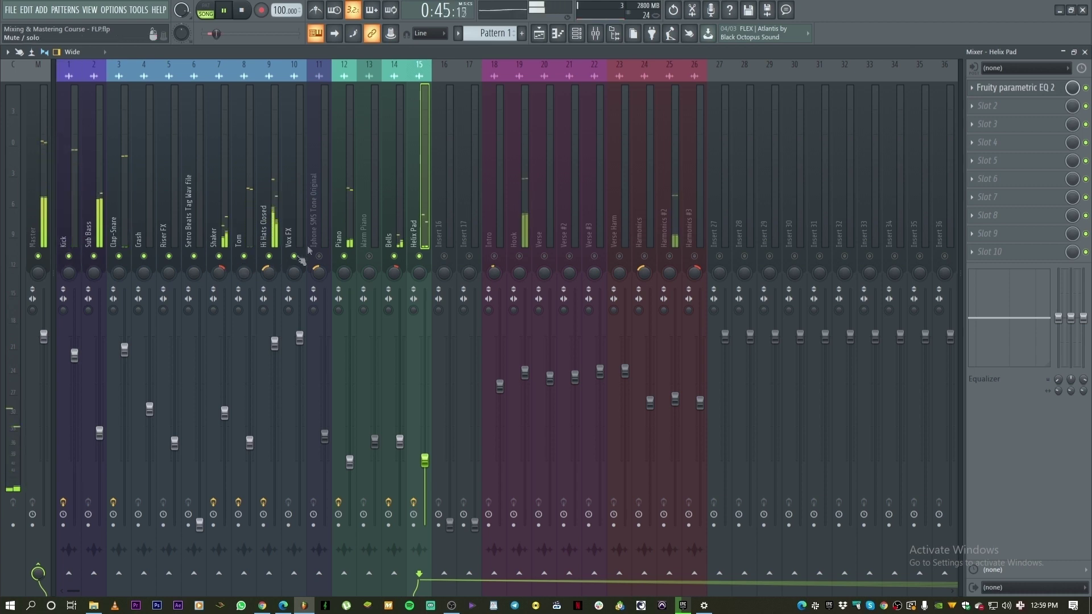
click(369, 257)
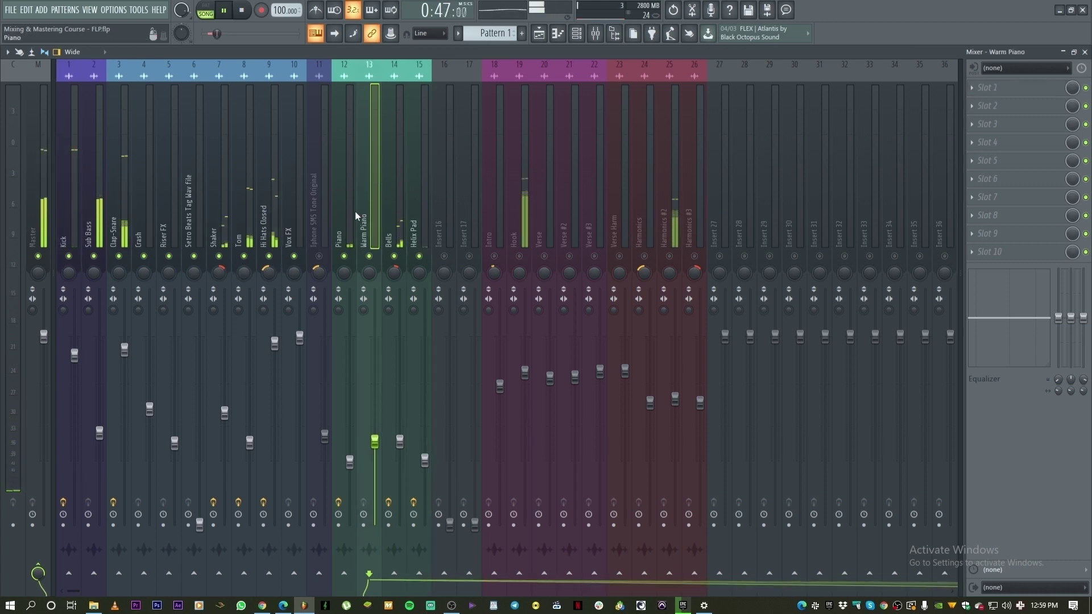
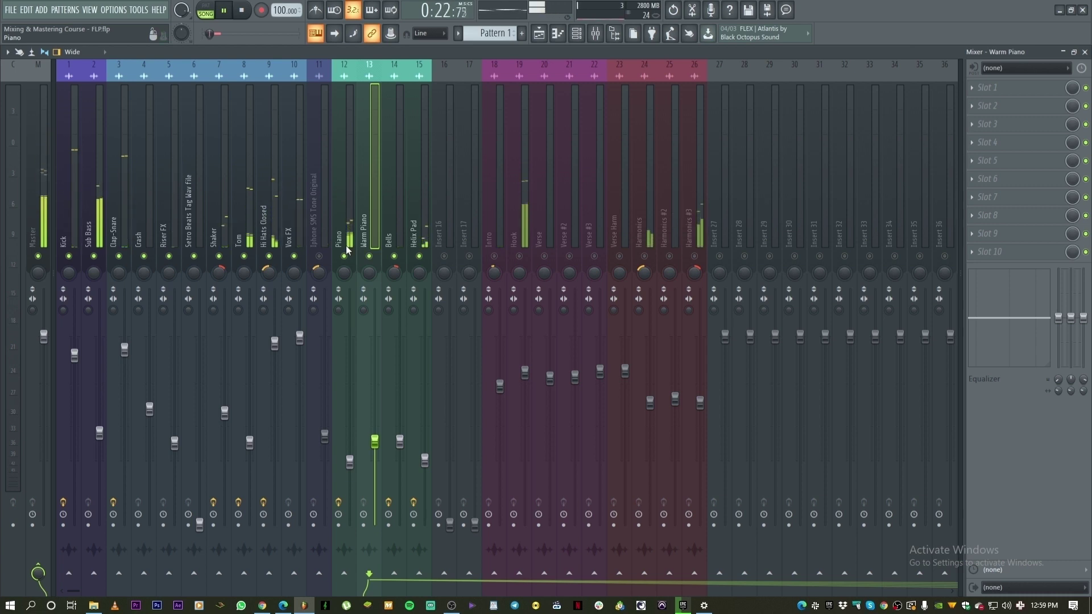
key(space)
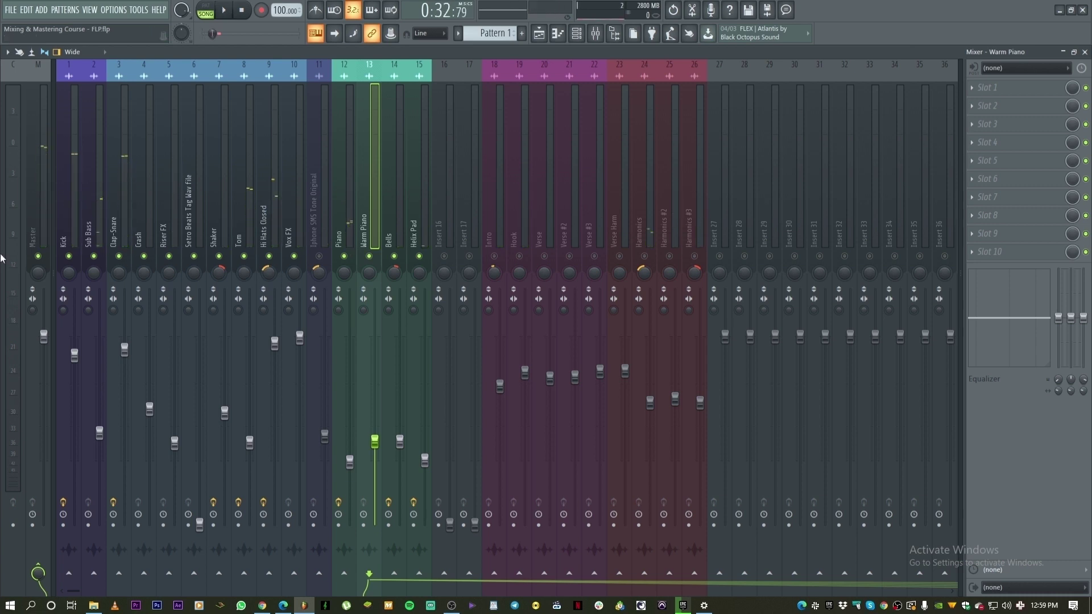
click(68, 236)
click(102, 238)
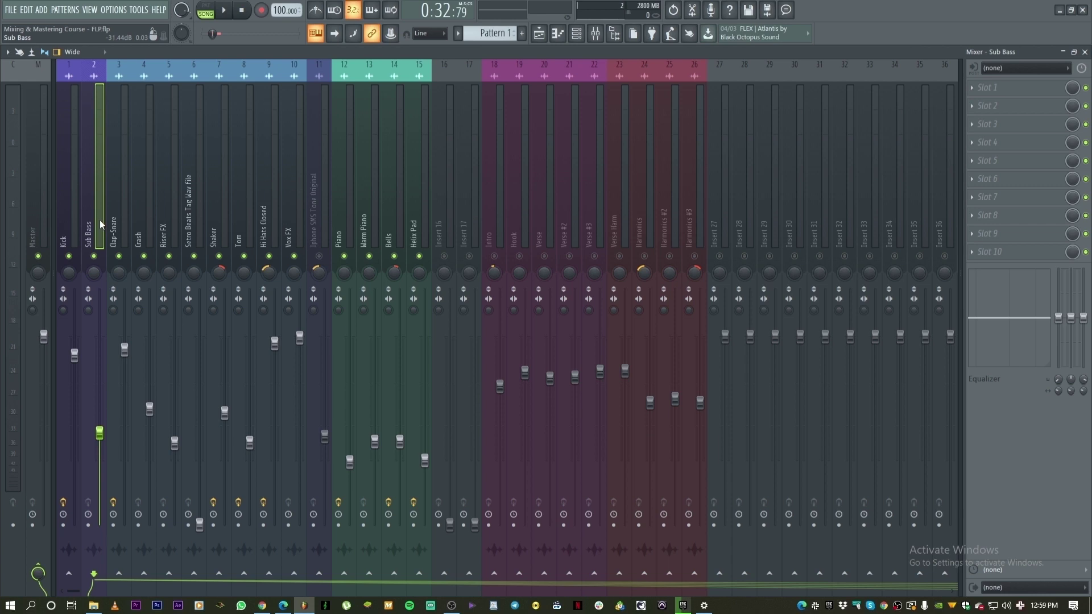
click(65, 204)
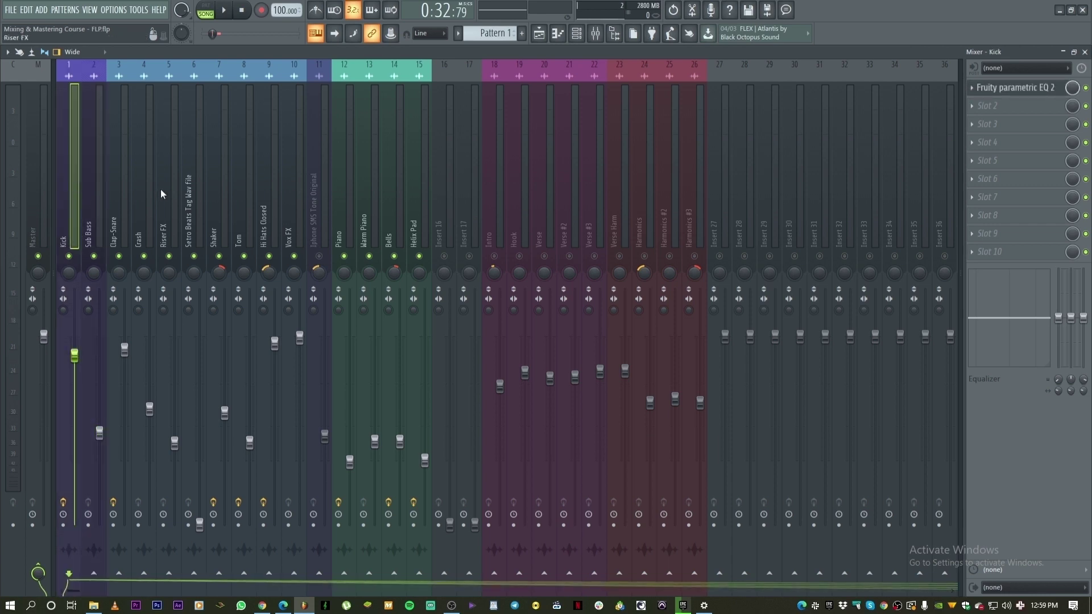
Unmute the Intro and Hook vocal tracks with Hook selected, and play the hook over the full beat
click(518, 215)
key(space)
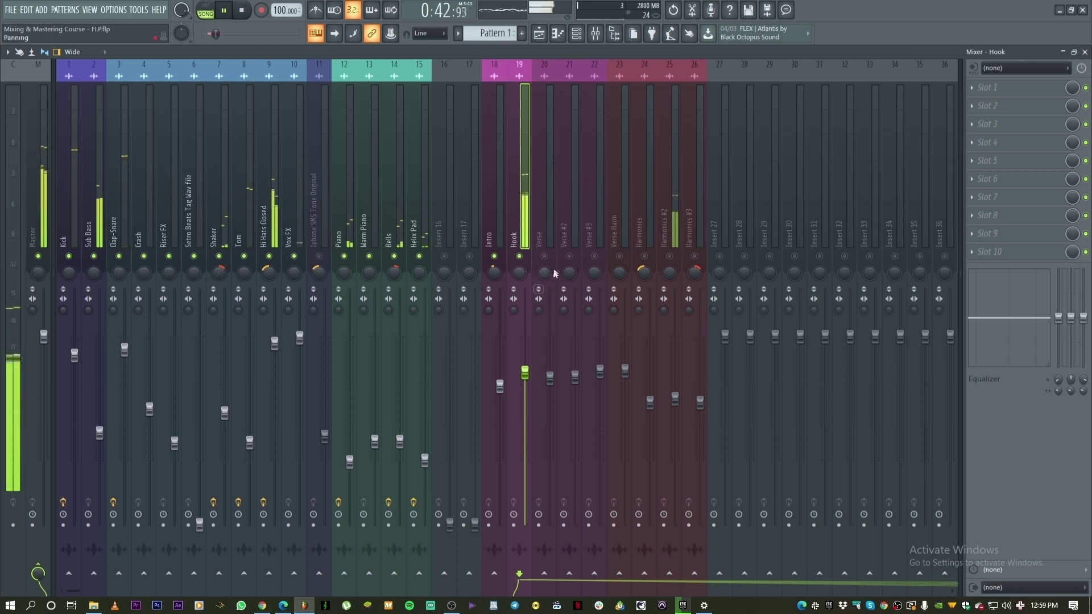
key(space)
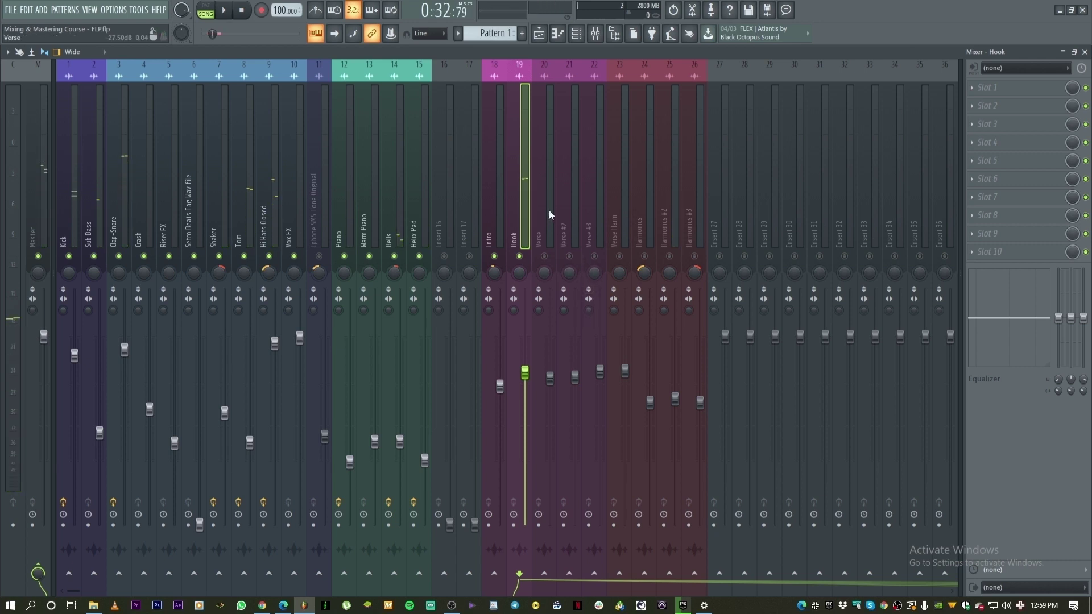
Solo the Hook vocal track and start playback
right_click(521, 217)
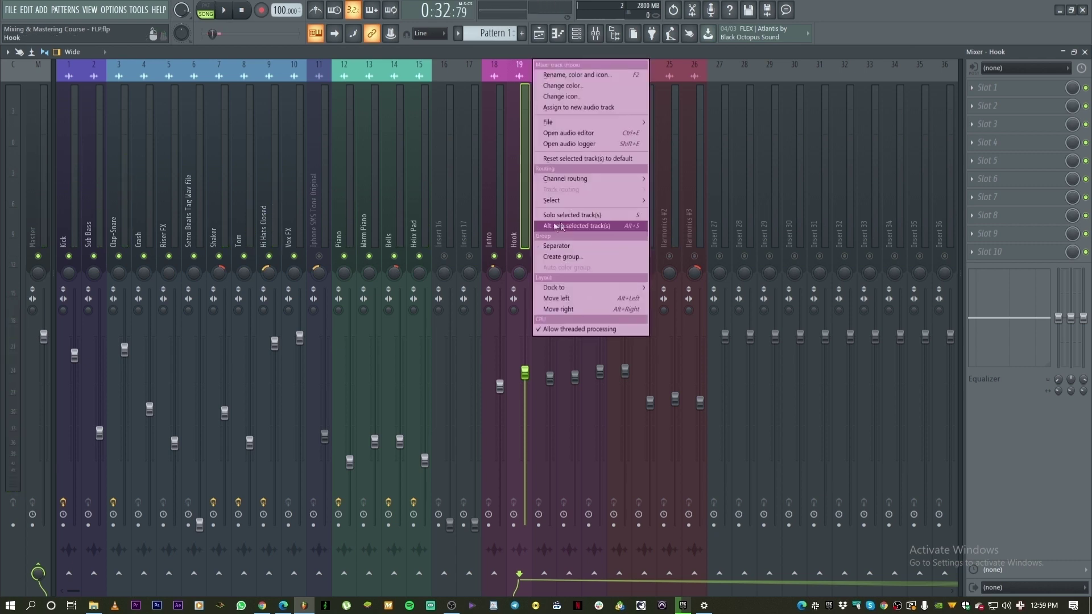
click(518, 242)
right_click(522, 256)
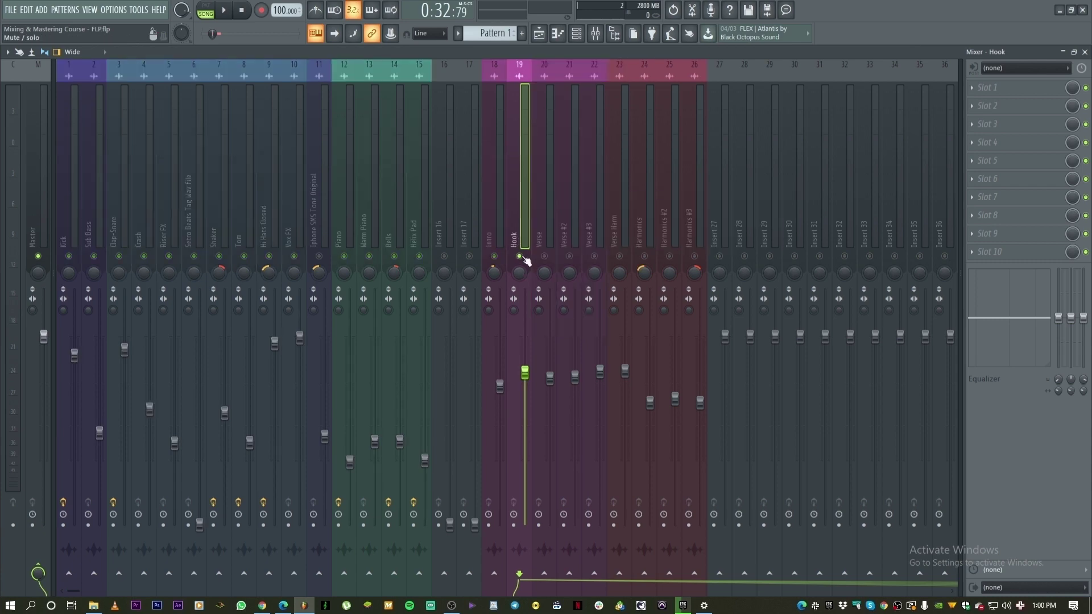
key(space)
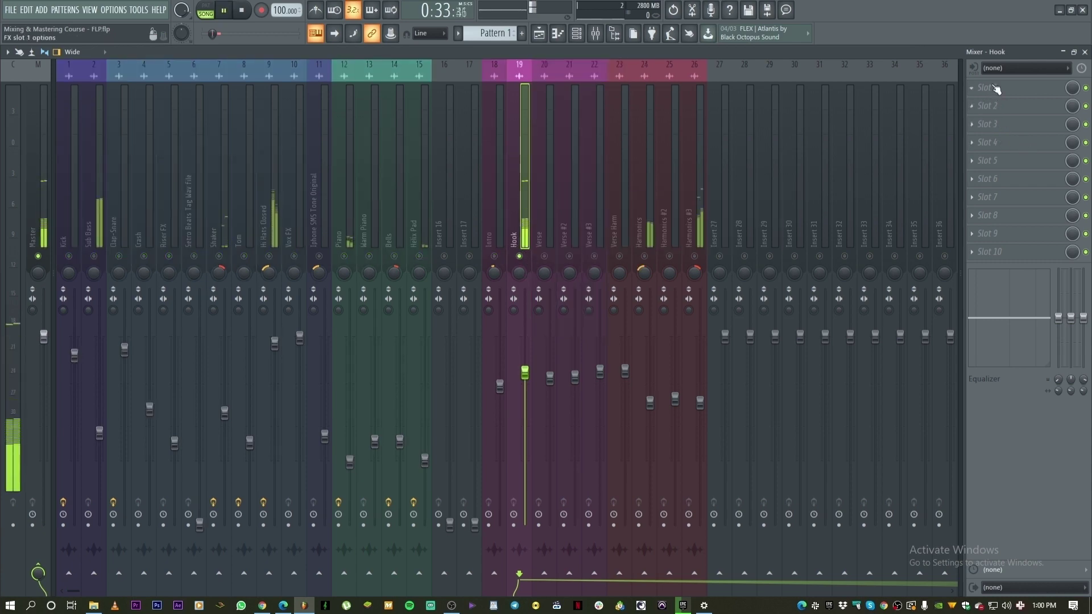
Load Fruity Parametric EQ 2 into slot 1 of the Hook track, listen briefly and stop playback
click(976, 94)
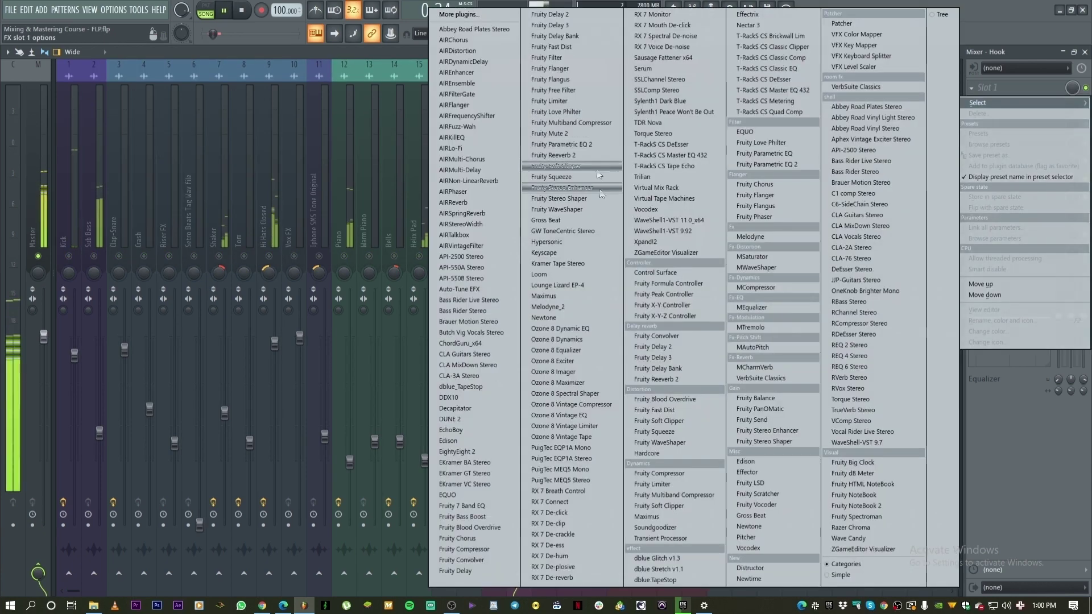
click(750, 164)
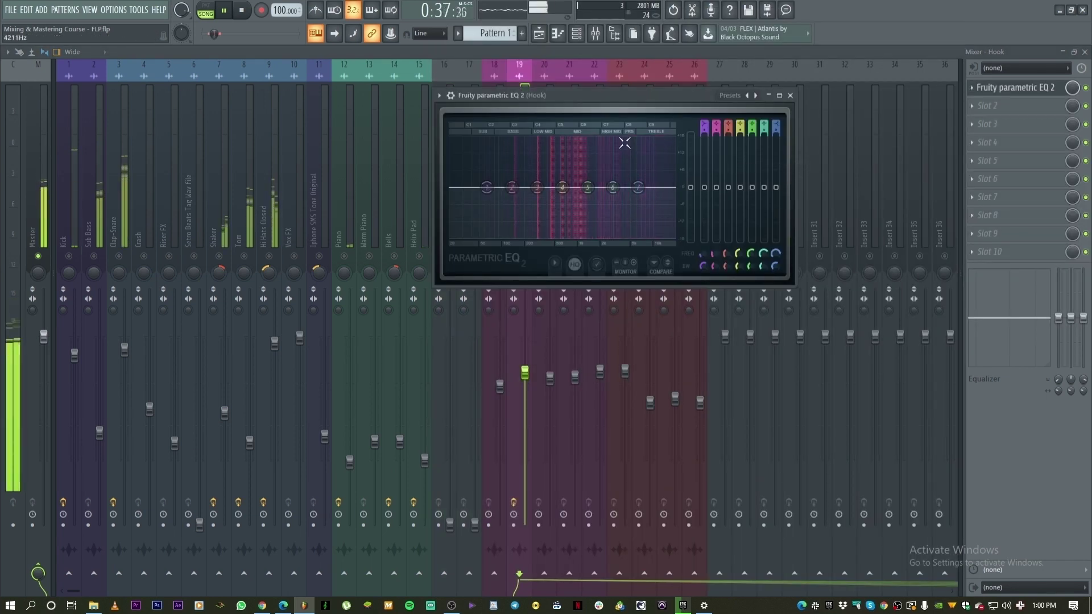
drag(625, 96, 376, 87)
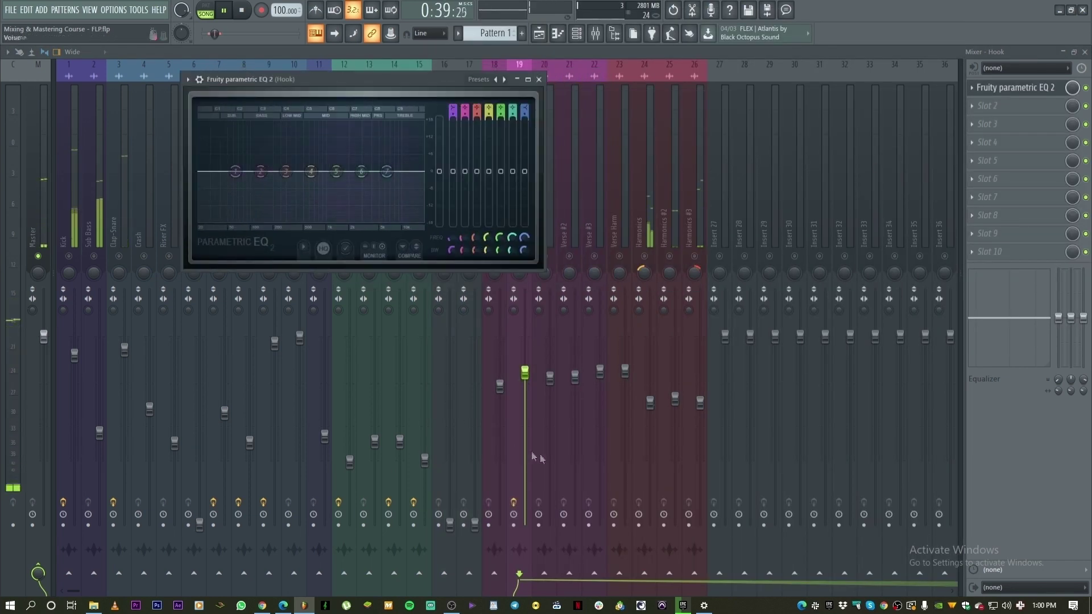
key(space)
Change the Hook equalizer's band 1 to a high-pass filter and raise its cutoff to about 180 Hz during playback
right_click(235, 171)
mouse_move(254, 201)
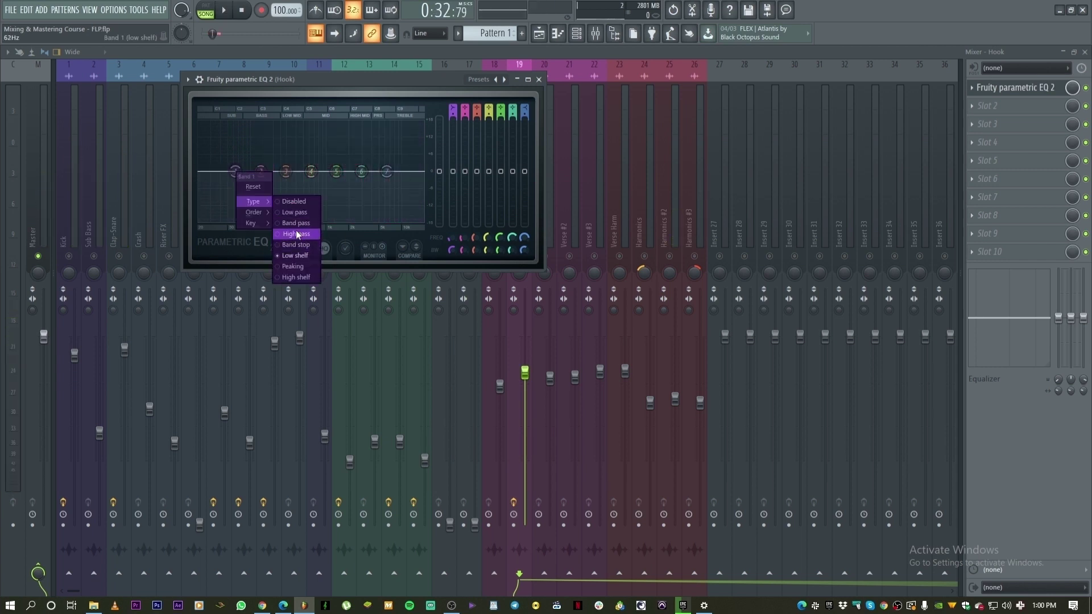
click(297, 234)
key(space)
drag(235, 171, 269, 171)
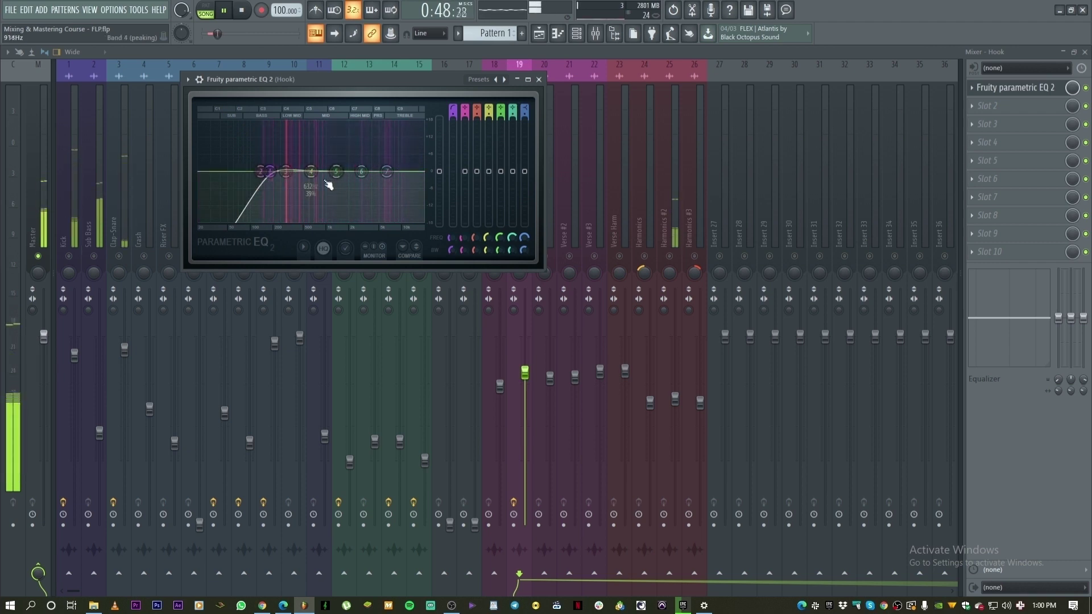
Narrow band 4 to 9%, sweep it boosted over the playing hook, and settle on a 3.6 dB cut at 769 Hz
key(space)
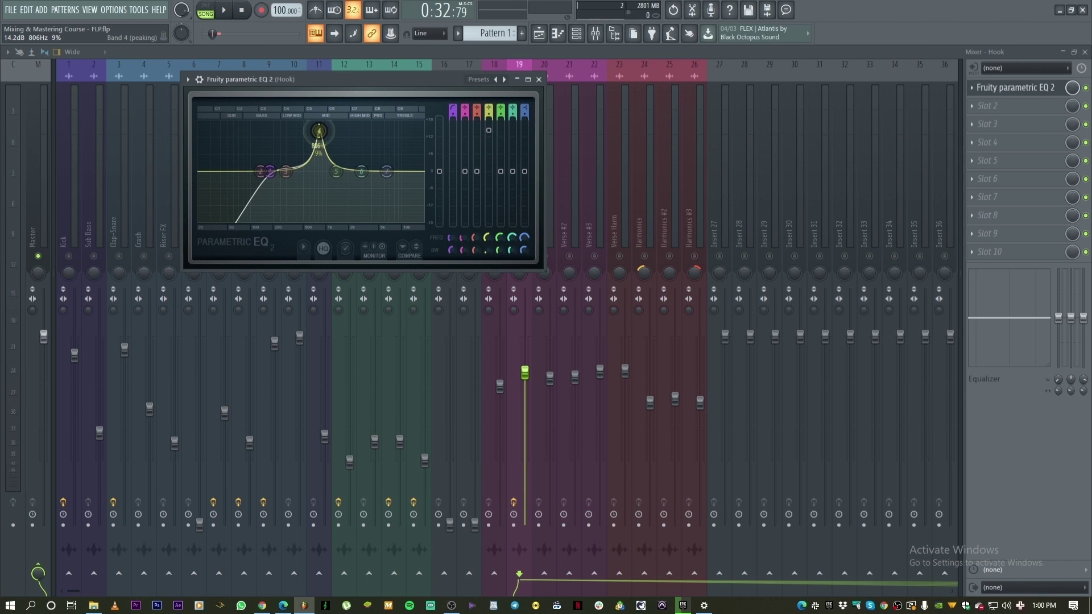
key(space)
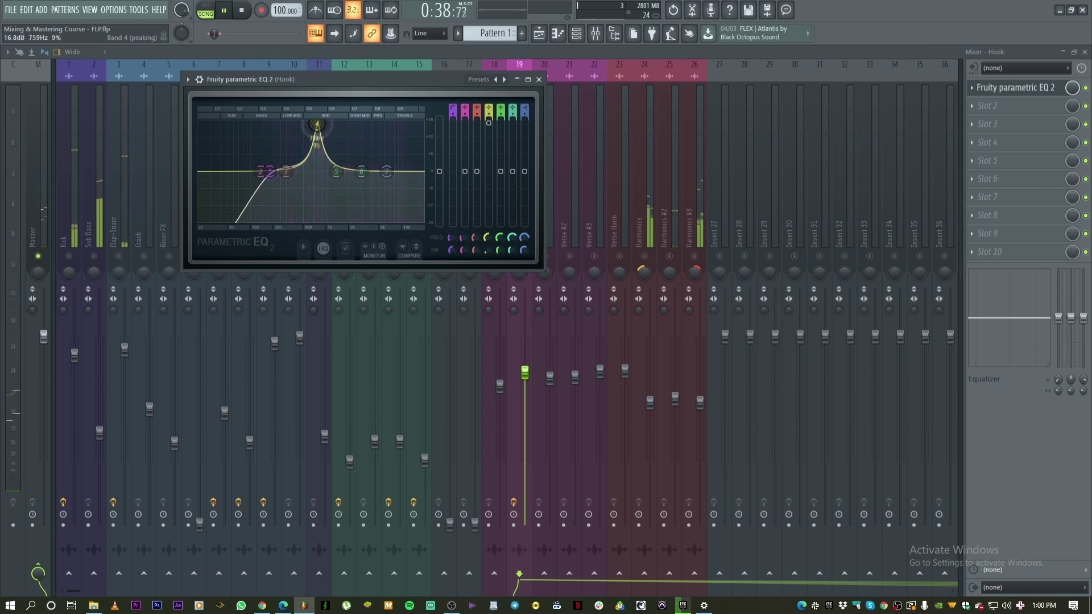
drag(320, 124, 318, 123)
key(space)
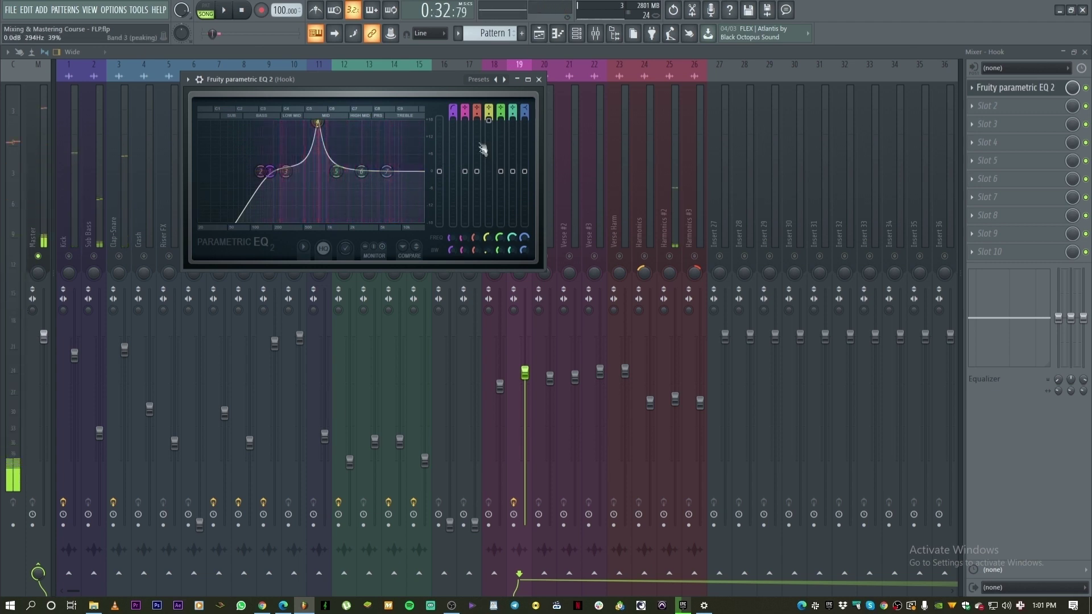
drag(488, 127, 488, 131)
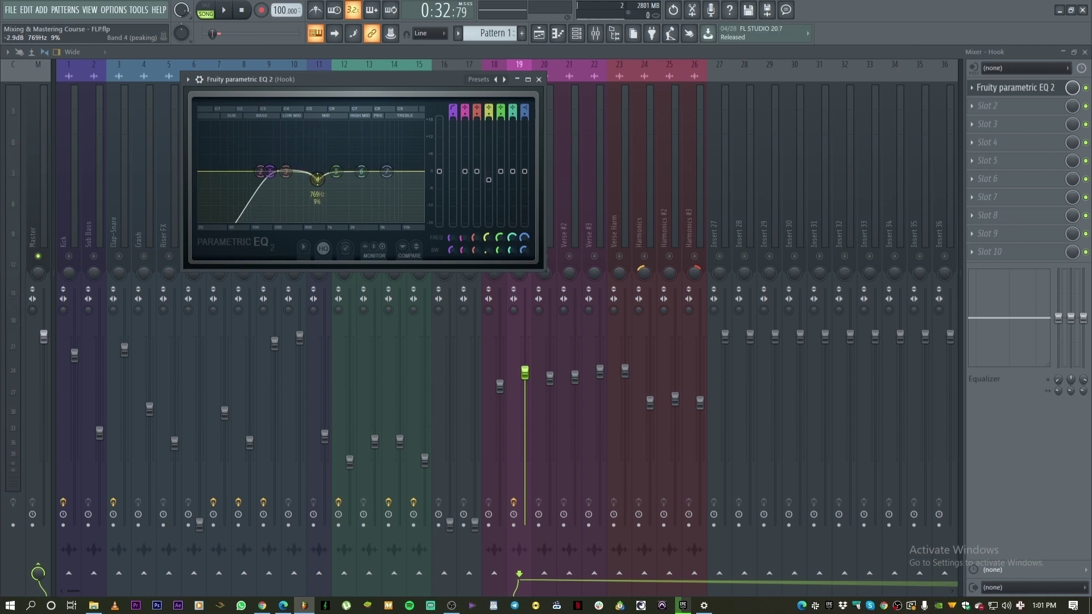
drag(488, 180, 488, 182)
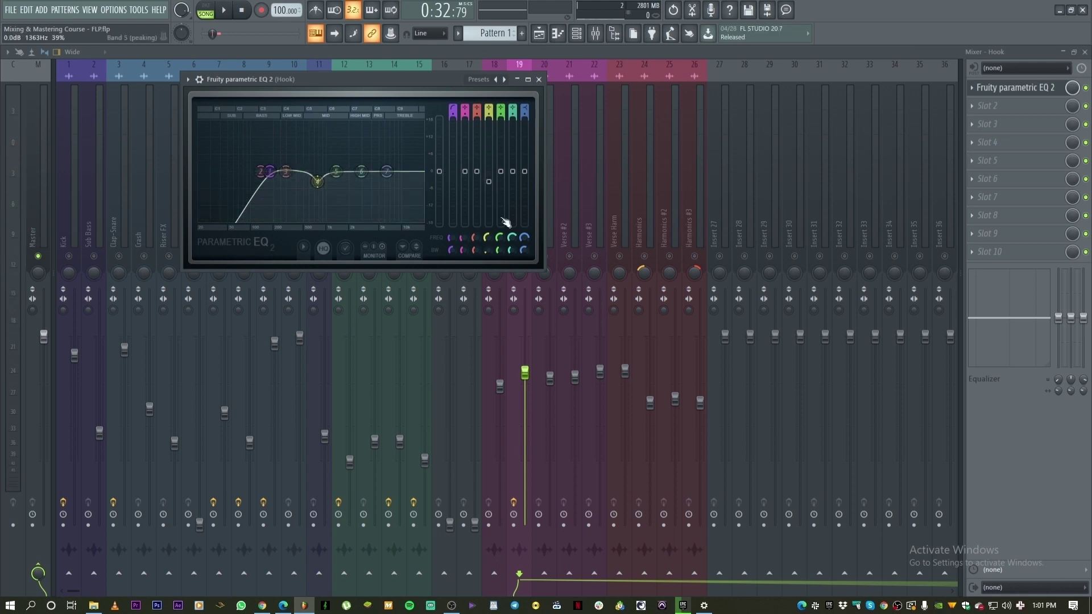
key(space)
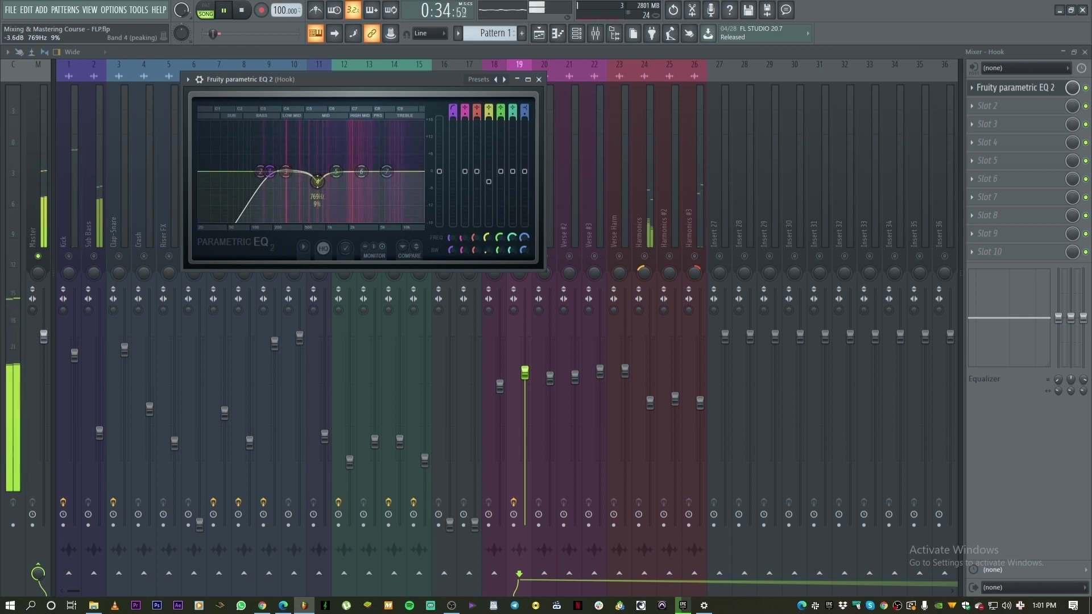
Boost the Hook's highs gently with band 6, fine-tune the band 1 low cut and close the equalizer
drag(368, 174, 386, 163)
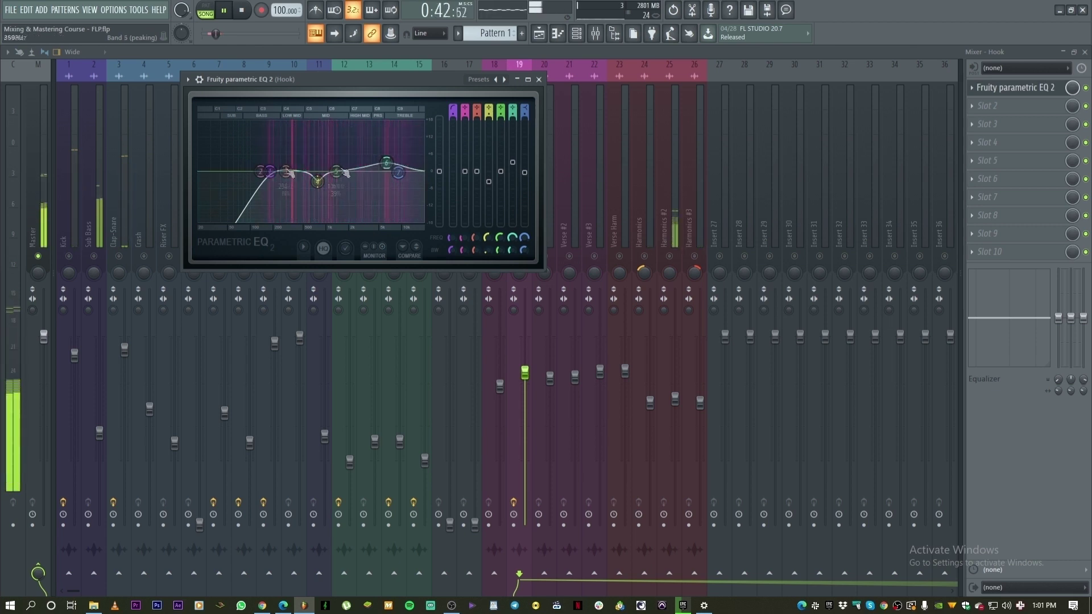
key(space)
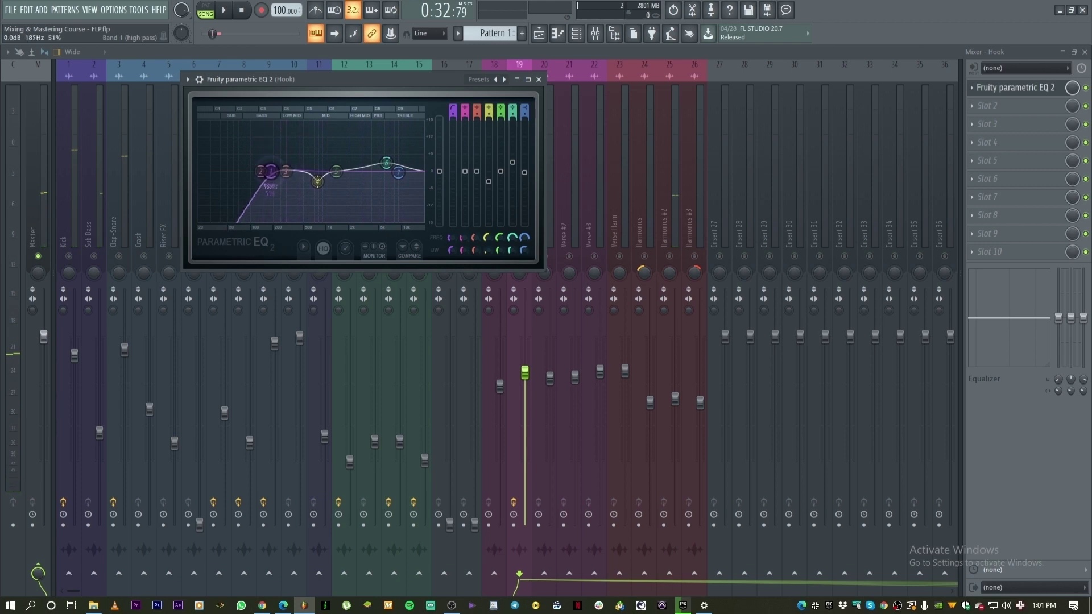
key(space)
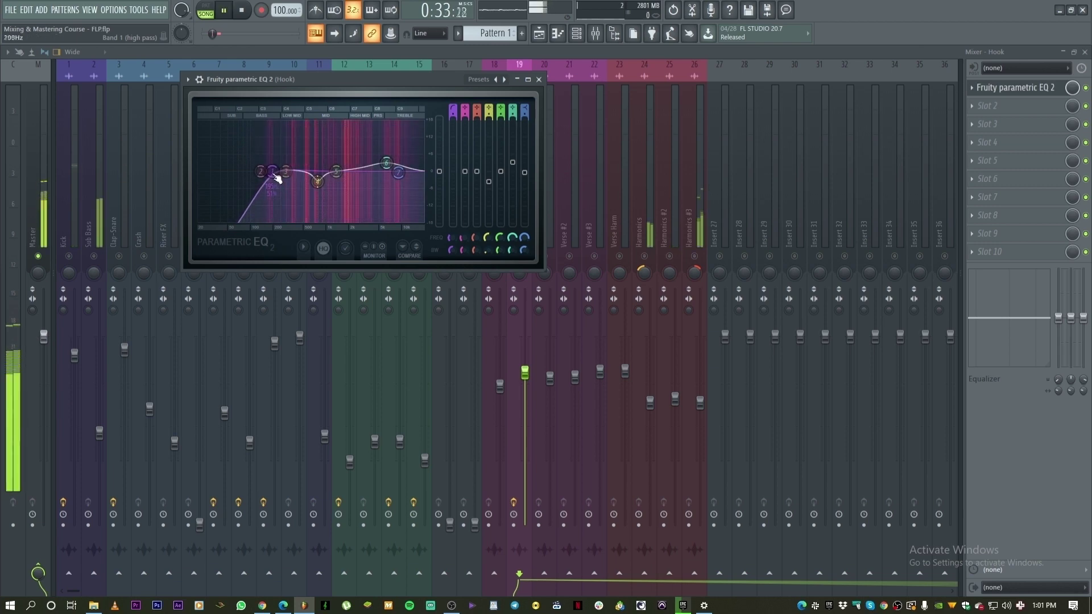
drag(329, 83, 197, 141)
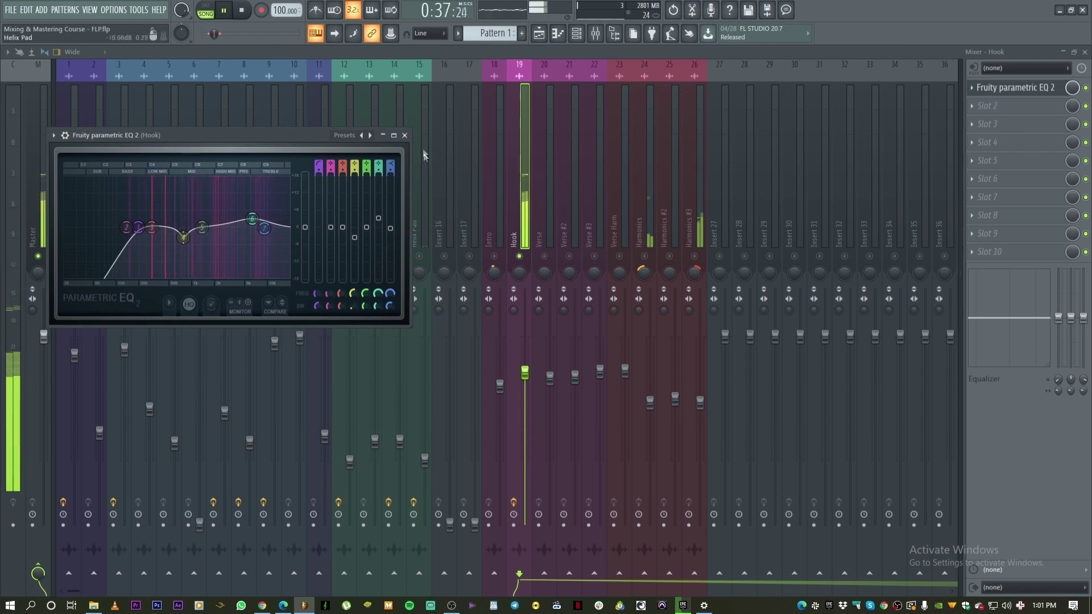
click(405, 136)
Lower the Hook track's volume slightly while it plays
click(646, 259)
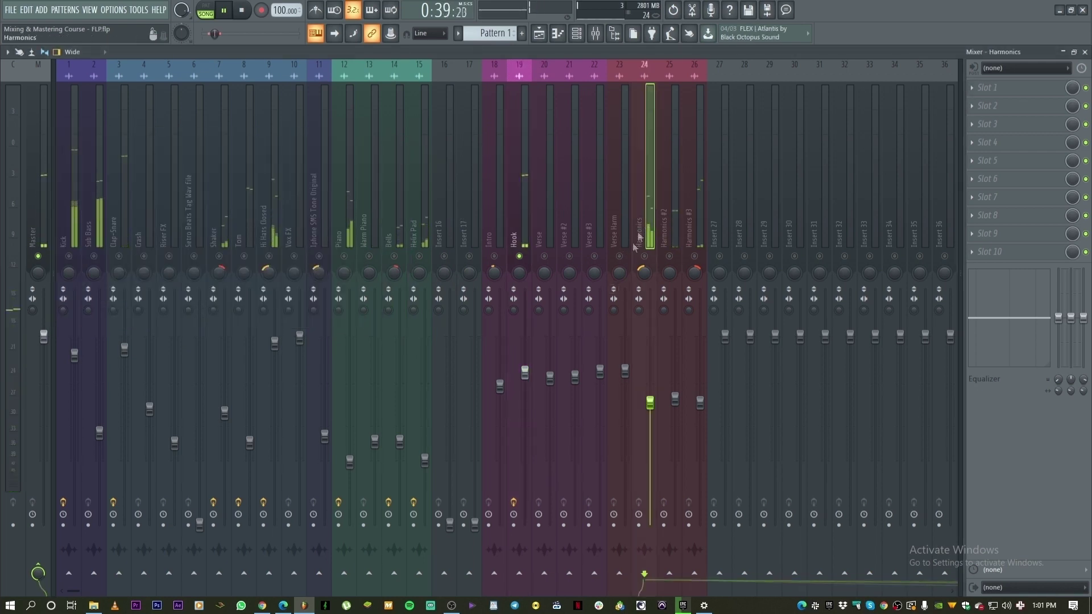
click(524, 372)
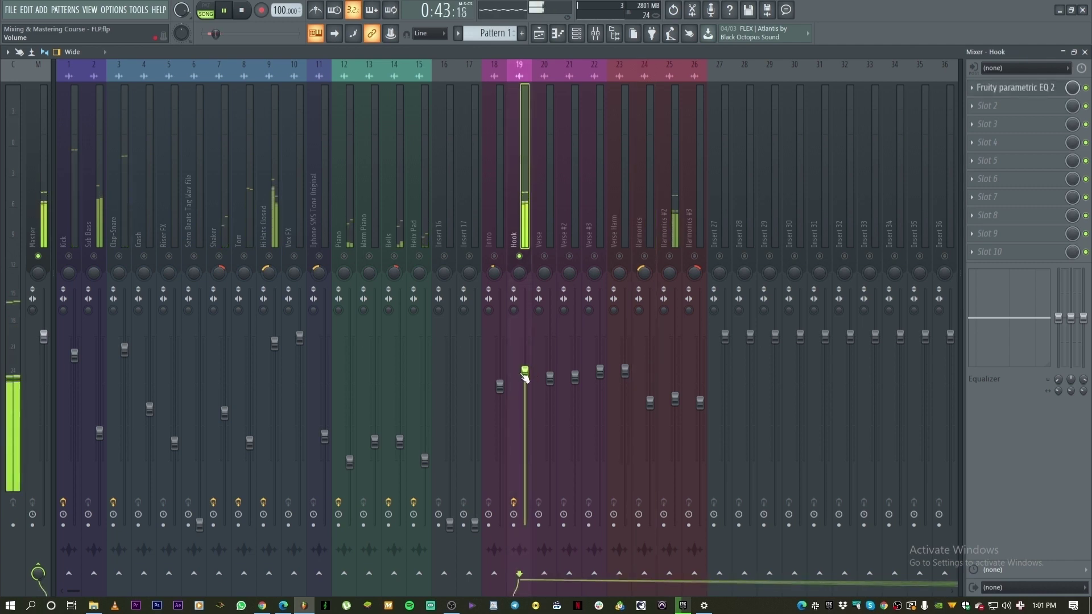
drag(524, 378, 524, 382)
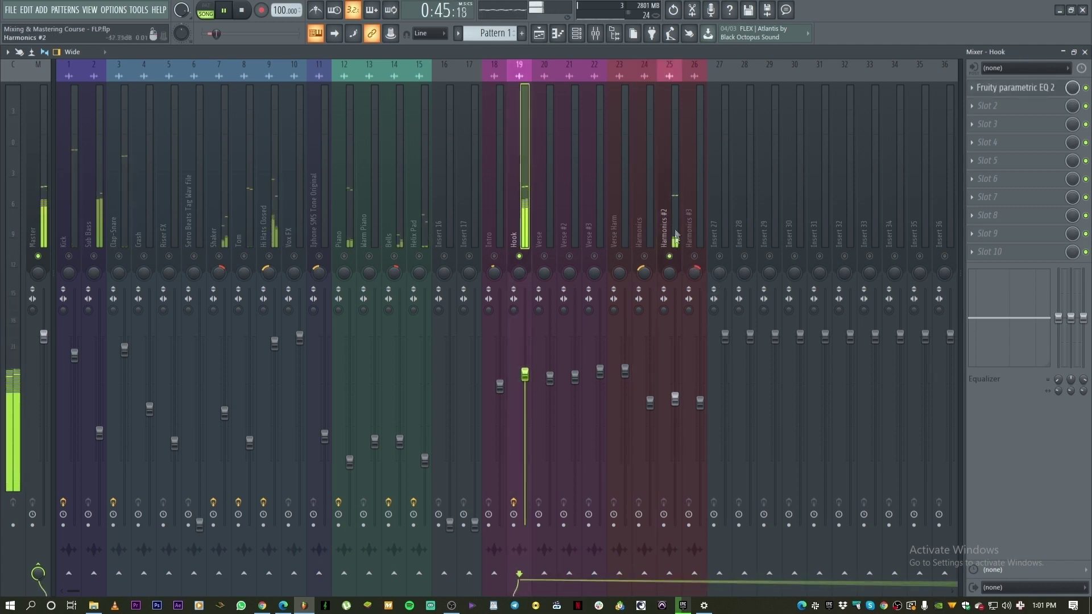
Unmute the Harmonics #2 and Harmonics #3 tracks alongside the hook
click(677, 237)
click(695, 223)
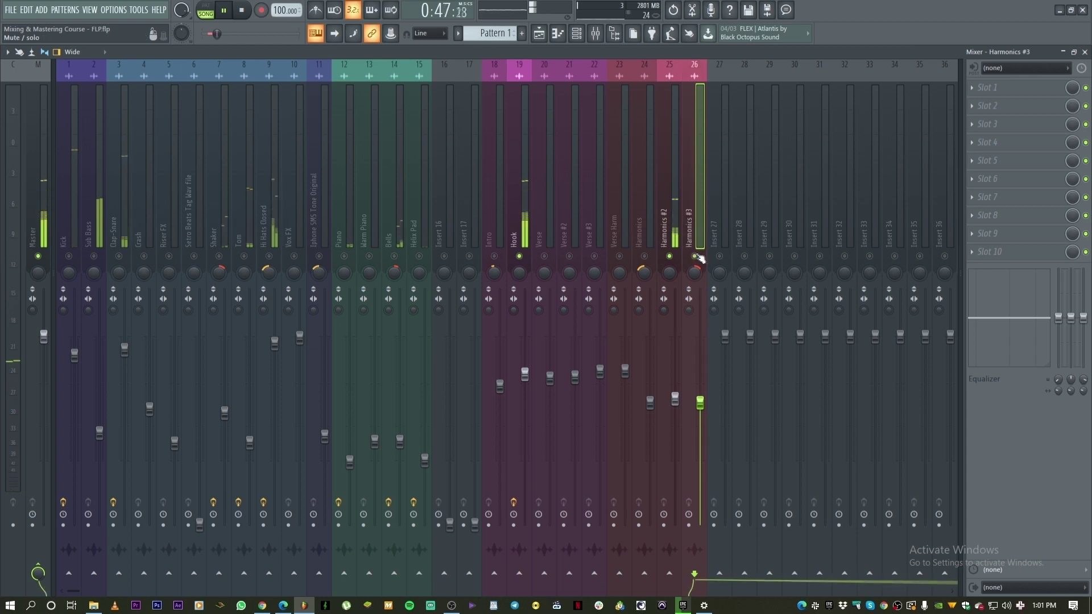
click(674, 260)
click(694, 256)
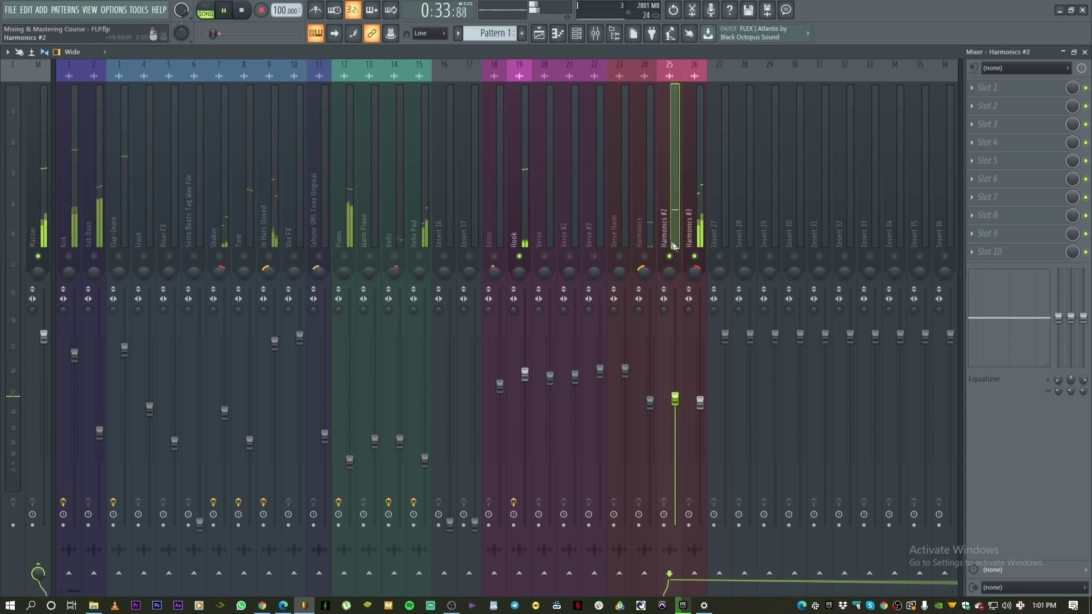
Unmute the Harmonics track, and pan Harmonics #2 towards the right channel with a slightly lower volume
click(652, 240)
click(670, 273)
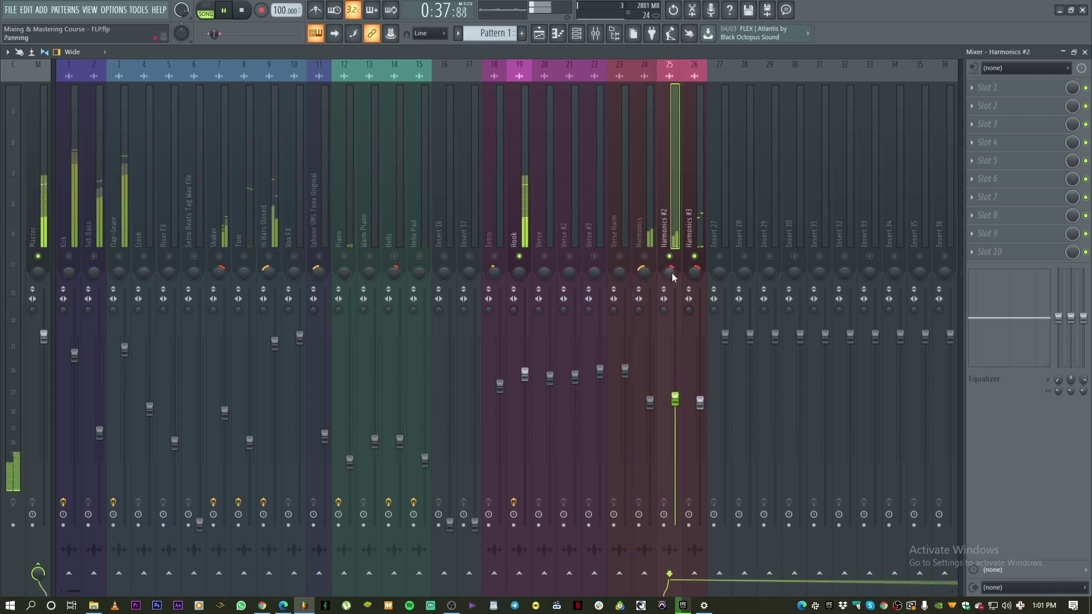
click(654, 242)
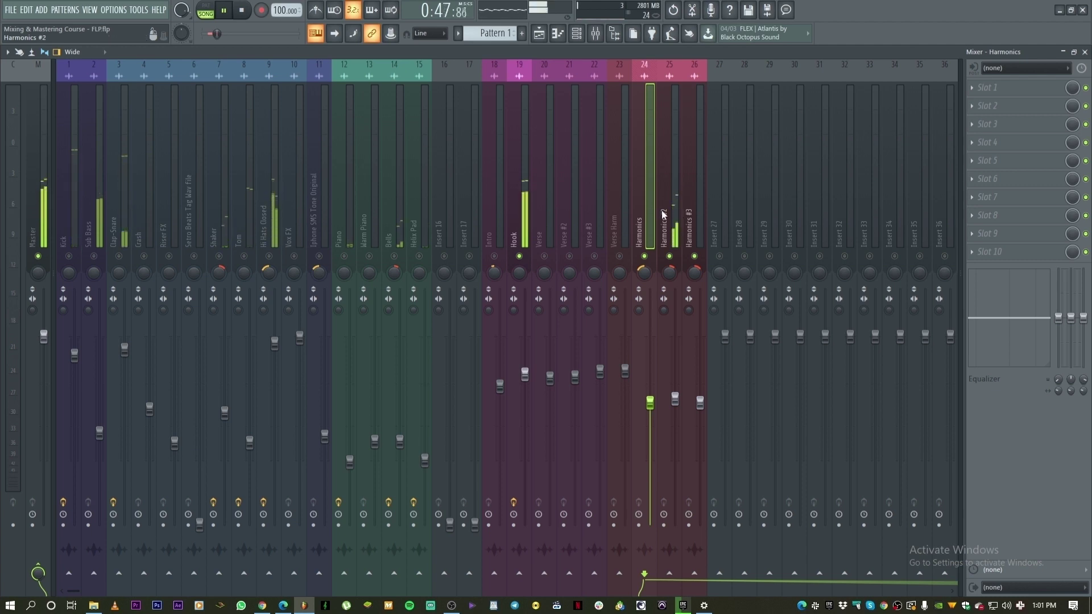
click(523, 227)
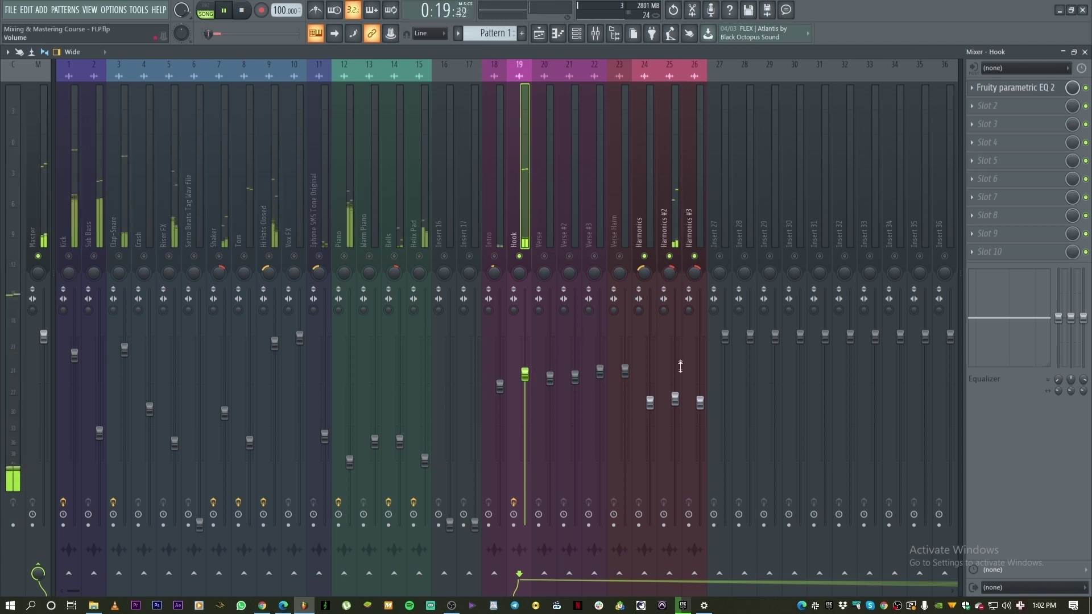
click(669, 352)
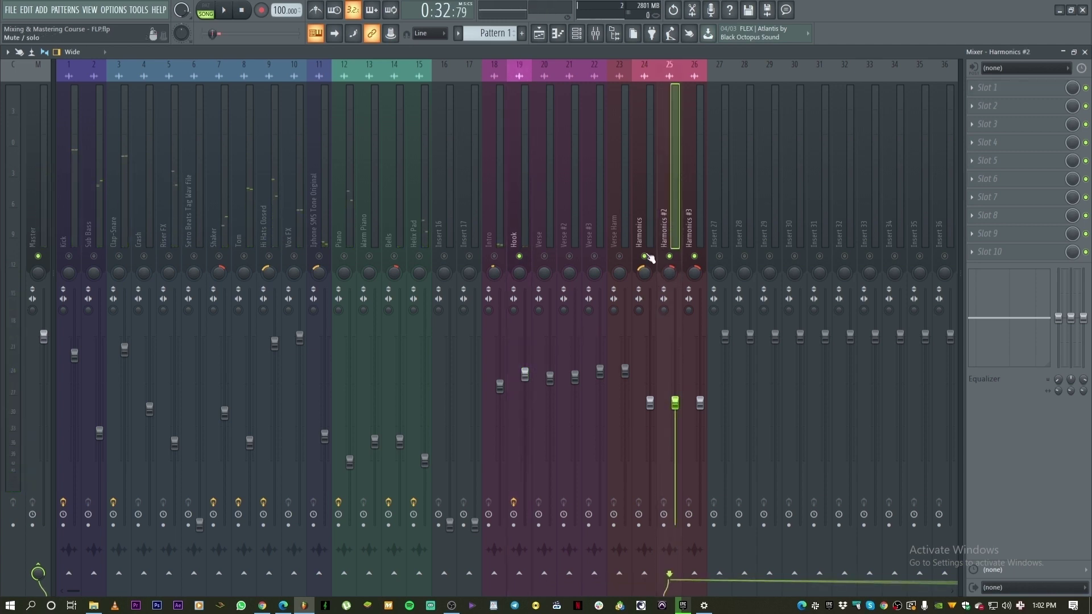
Solo the Harmonics track, play it briefly and load Fruity Parametric EQ 2 into its slot 1
click(645, 211)
key(space)
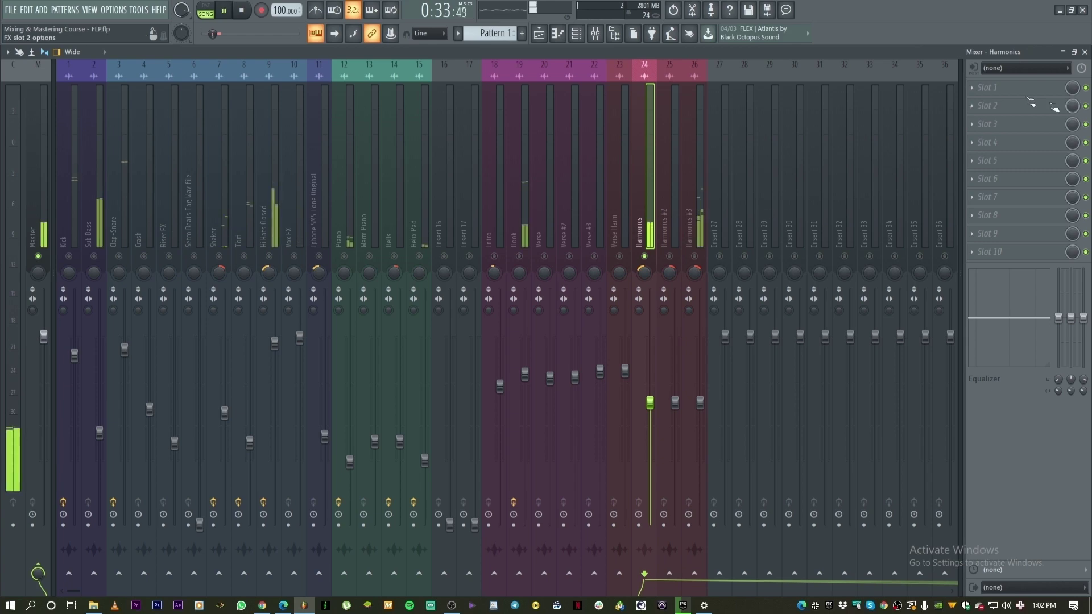
key(space)
click(972, 87)
click(768, 166)
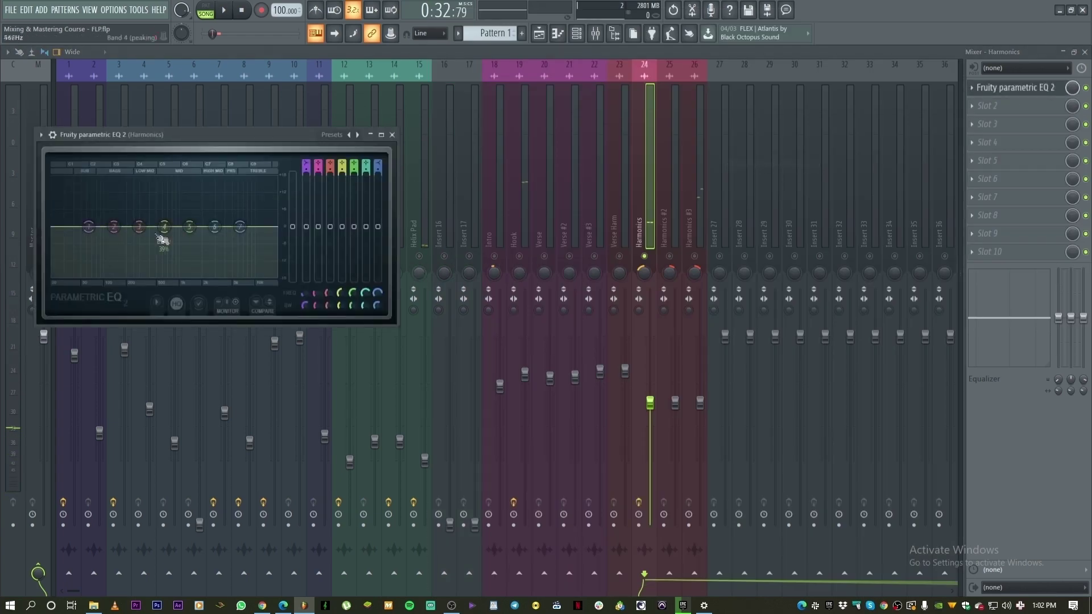
drag(200, 135, 756, 144)
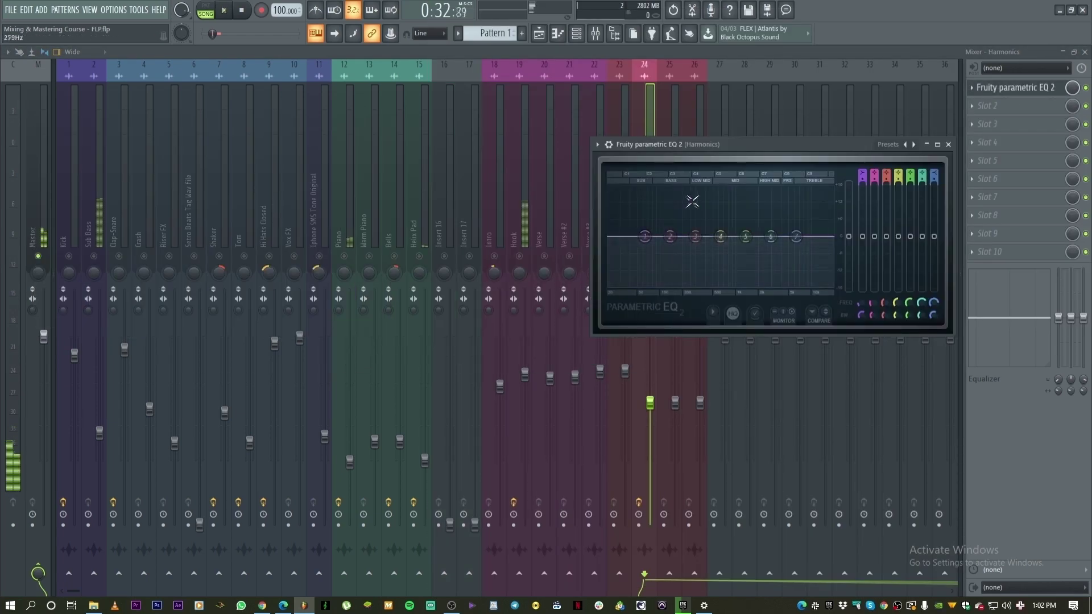
Change the Harmonics equalizer's band 1 to a high-pass filter, raise its cutoff into the low mids and listen
right_click(644, 237)
mouse_move(681, 270)
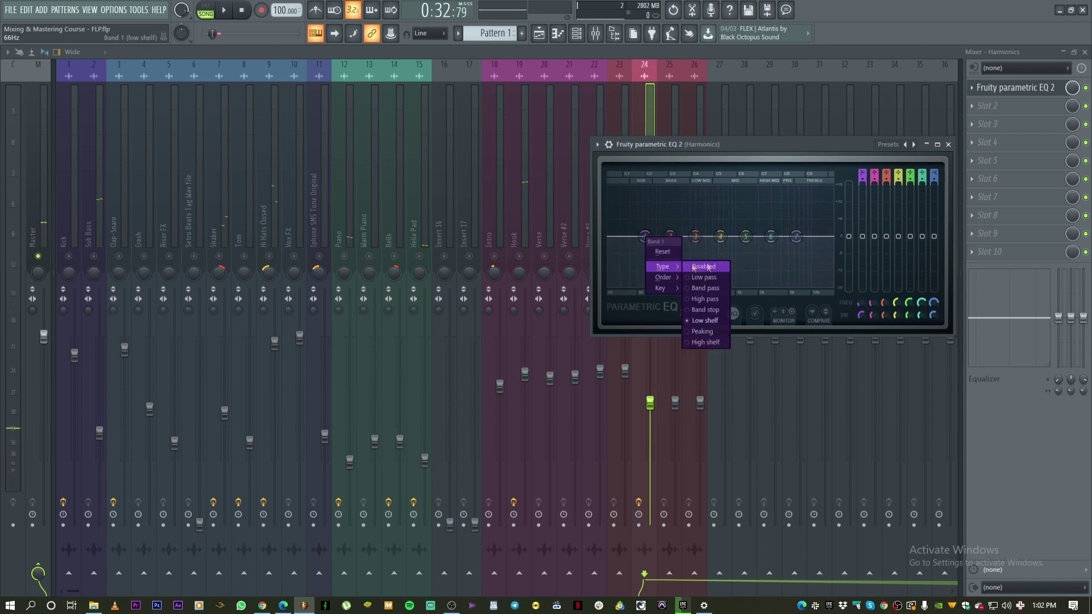
click(704, 290)
drag(648, 245, 723, 253)
key(space)
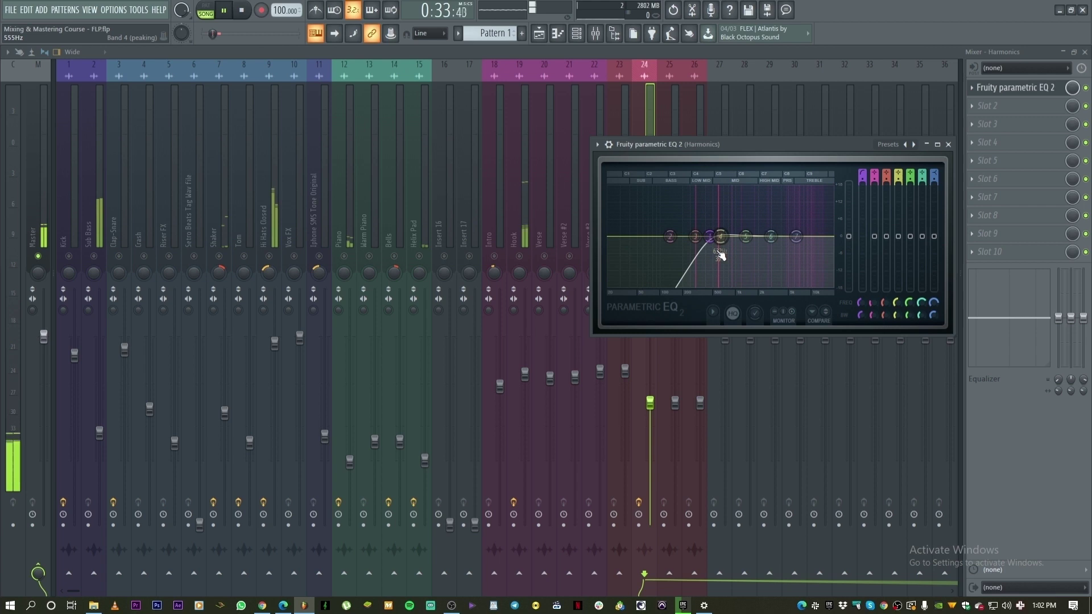
key(space)
Change band 7 to a low-pass filter, lower its cutoff to between bands 5 and 6, and listen to the harmonics
right_click(800, 240)
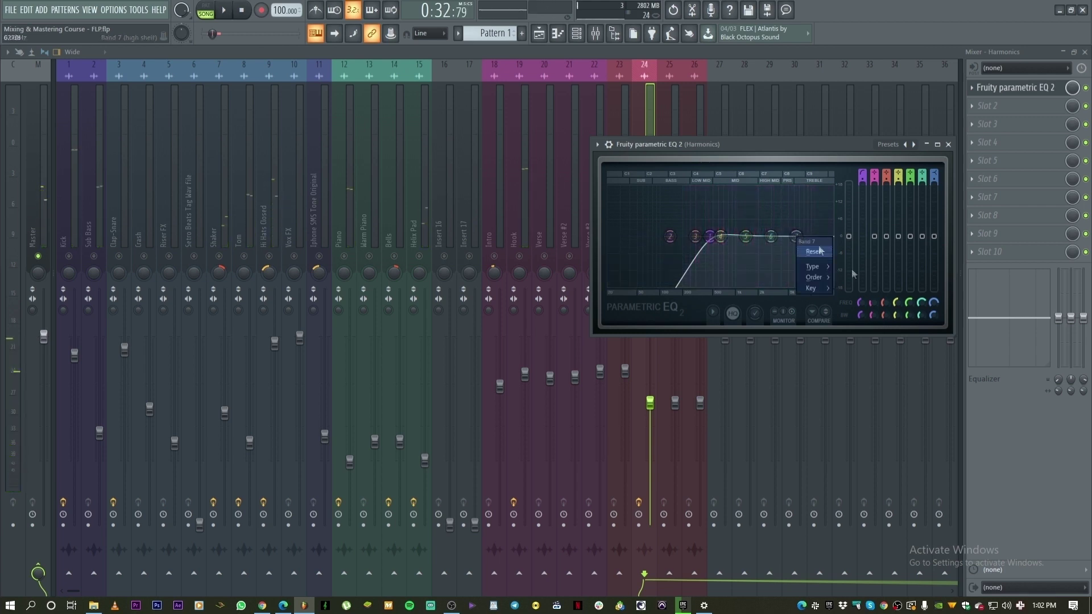
mouse_move(819, 267)
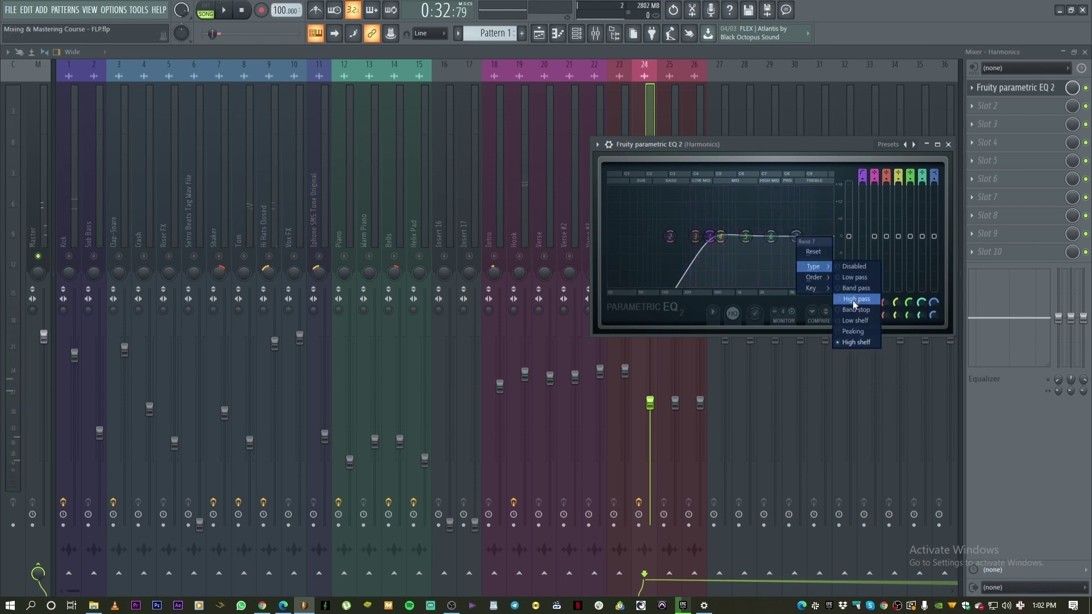
click(854, 277)
drag(796, 238, 754, 237)
key(space)
key(space)
Save the Harmonics equalizer's settings as a preset named "Radio Eff"
drag(756, 146, 354, 70)
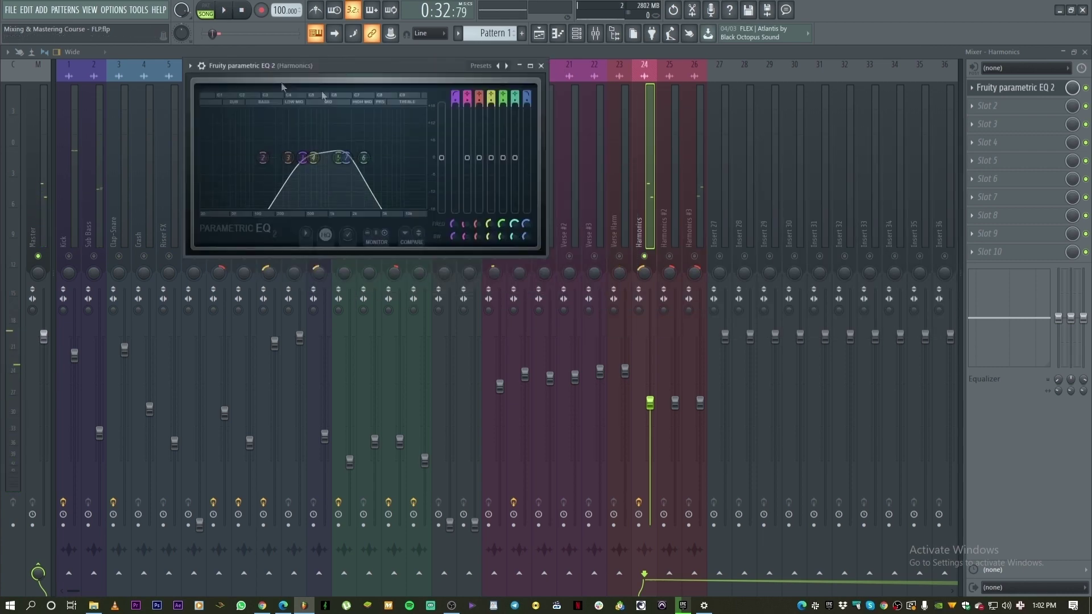
click(190, 66)
mouse_move(233, 111)
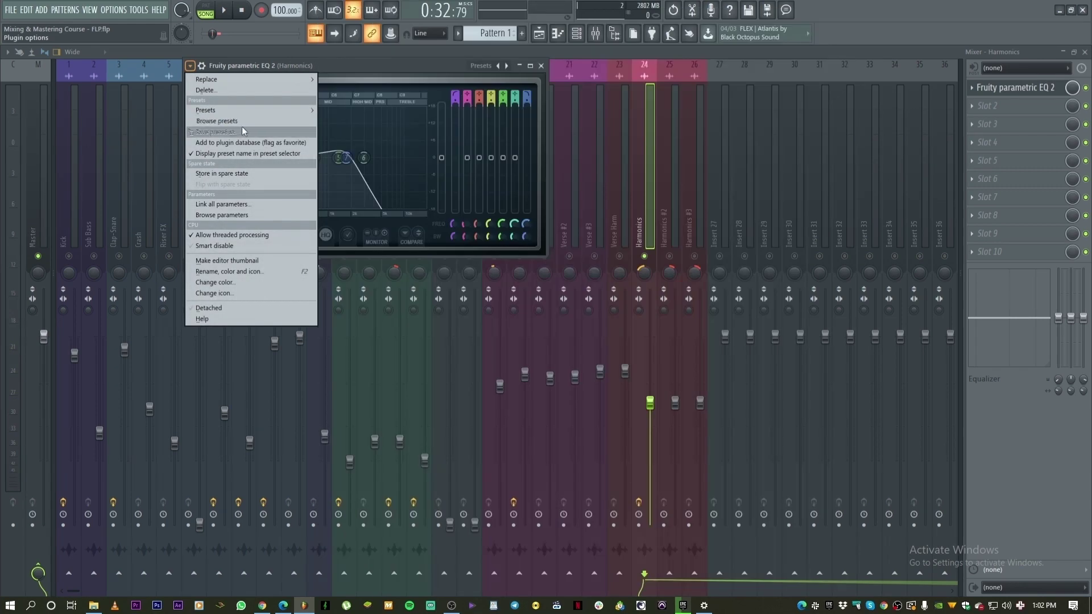
click(241, 130)
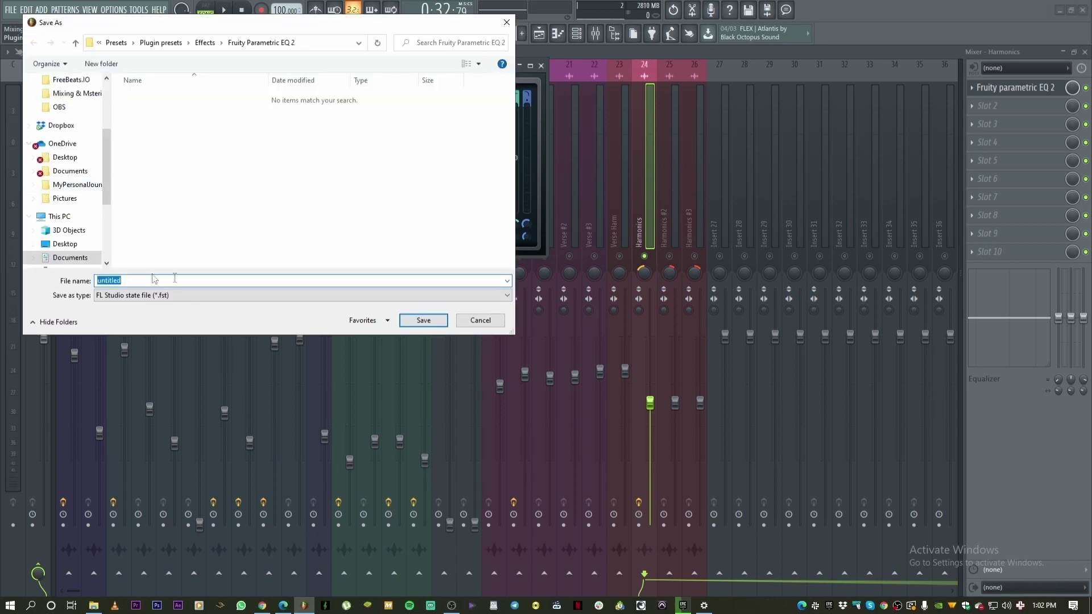
text(Radio Eff)
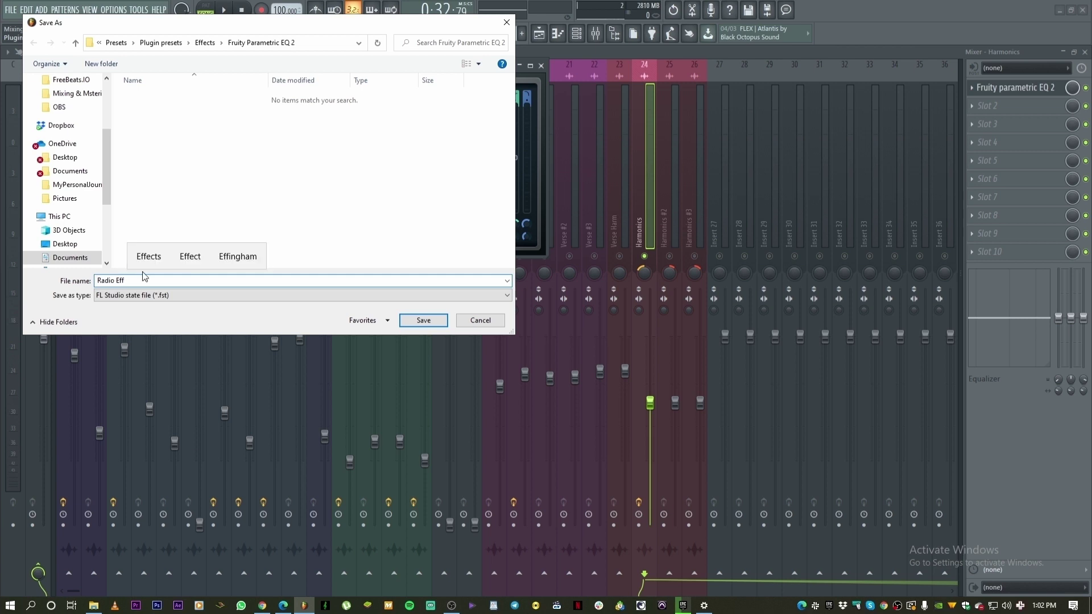
key(Return)
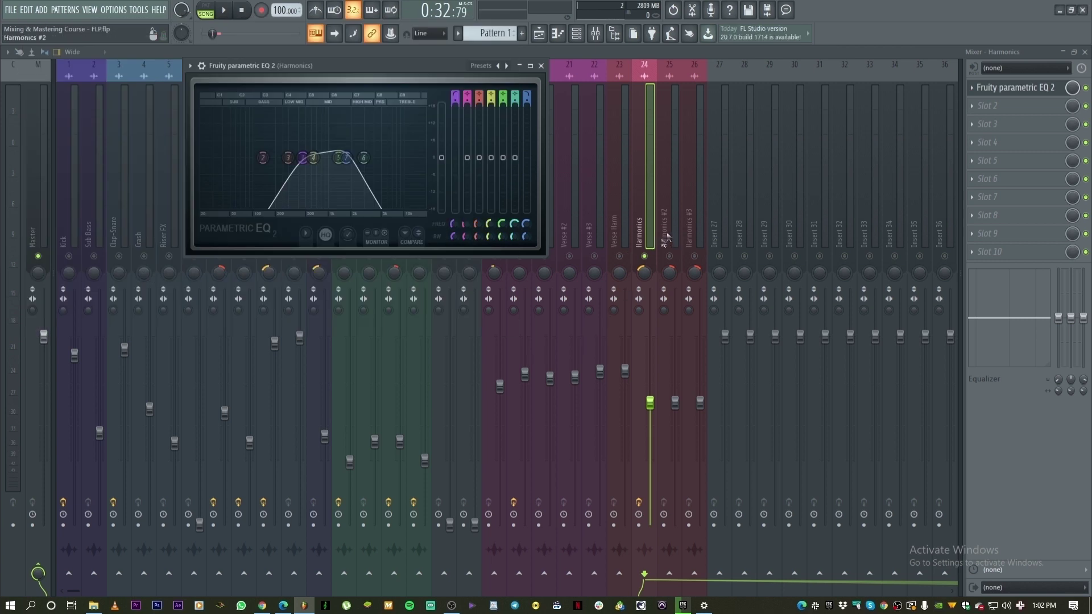
Play the harmonics briefly, unmute Harmonics #3 and load Fruity Parametric EQ 2 into its slot 1
key(space)
key(space)
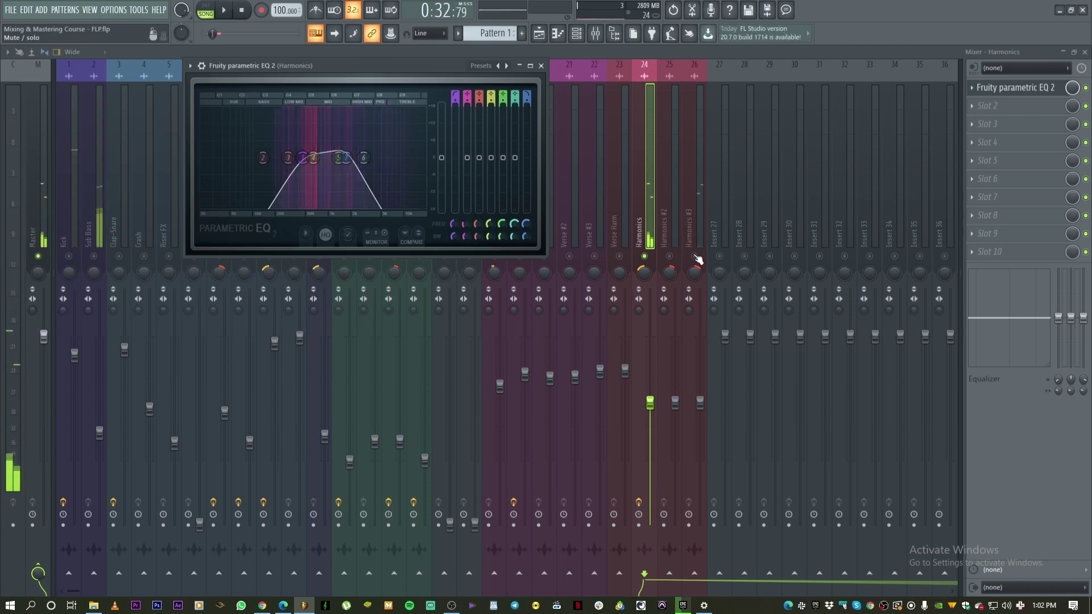
click(693, 242)
click(1005, 97)
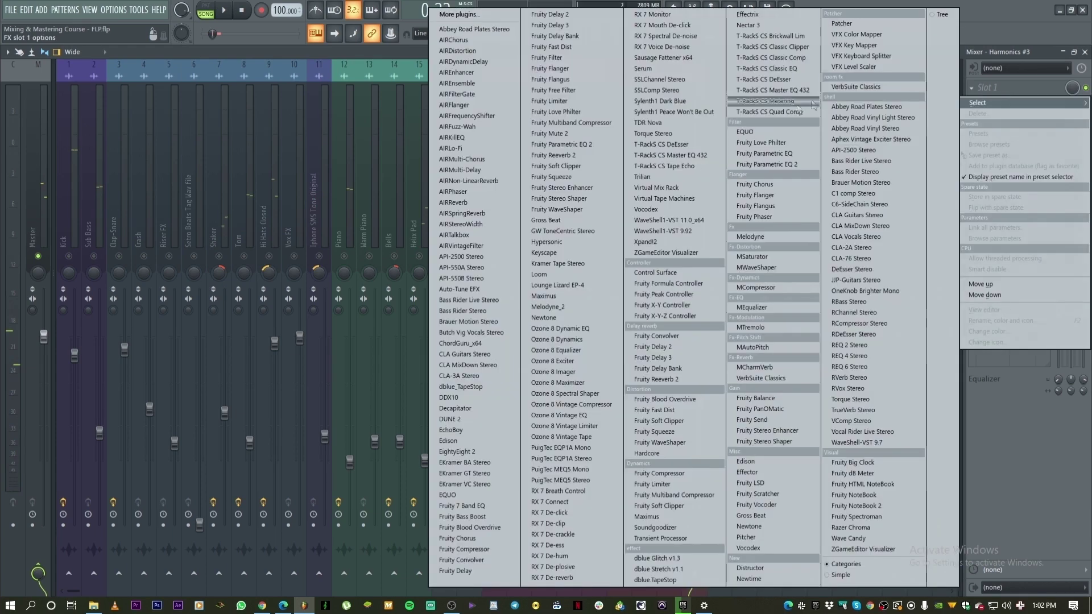
click(775, 168)
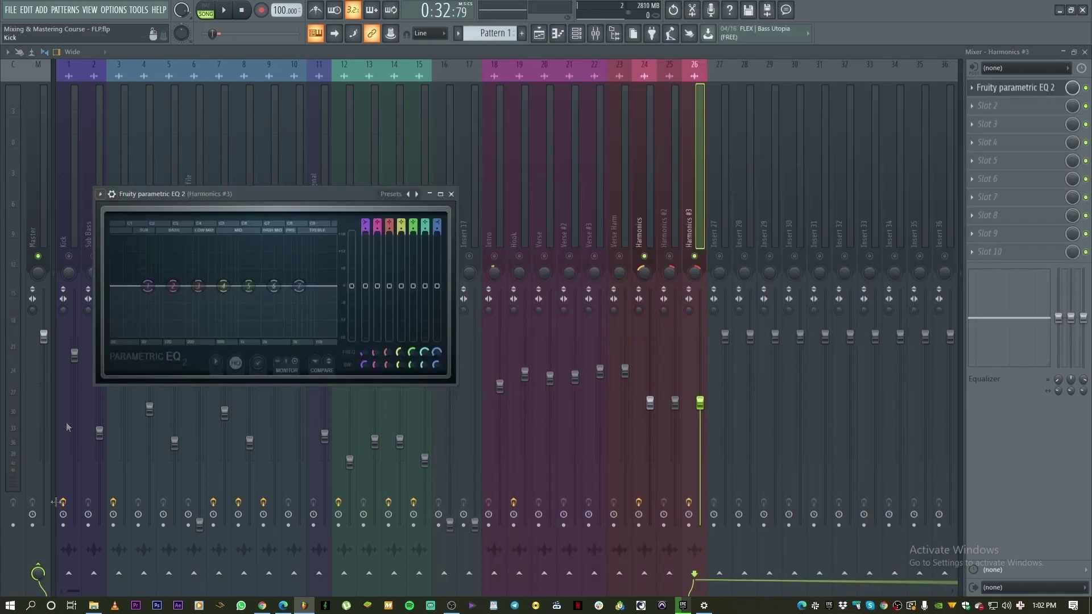
Apply the Radio Eff preset to the Harmonics #3 equalizer and listen briefly
click(101, 195)
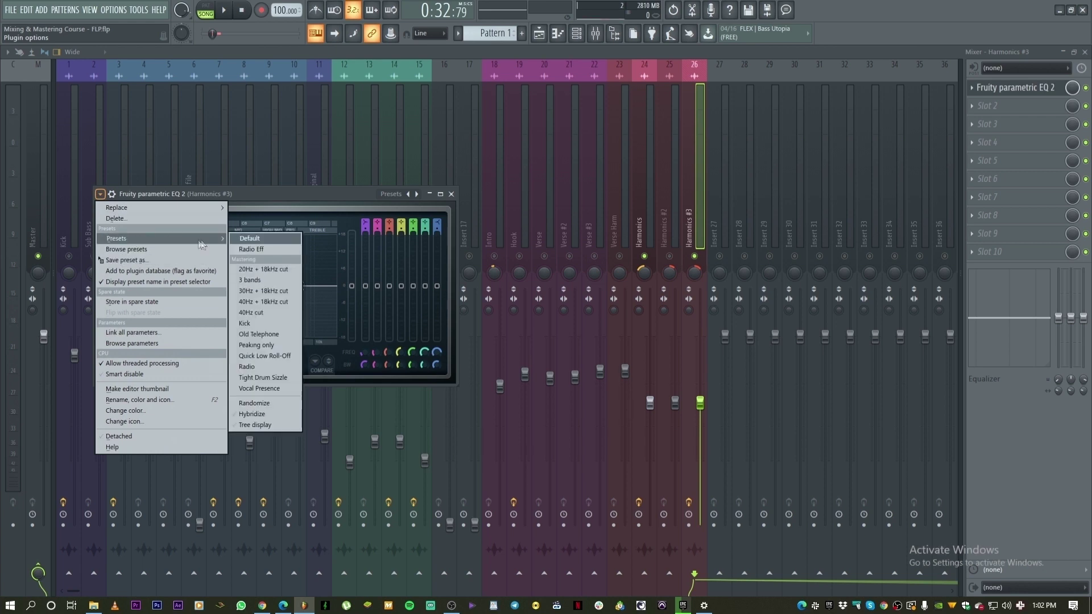
click(258, 250)
key(space)
drag(312, 196, 347, 160)
key(space)
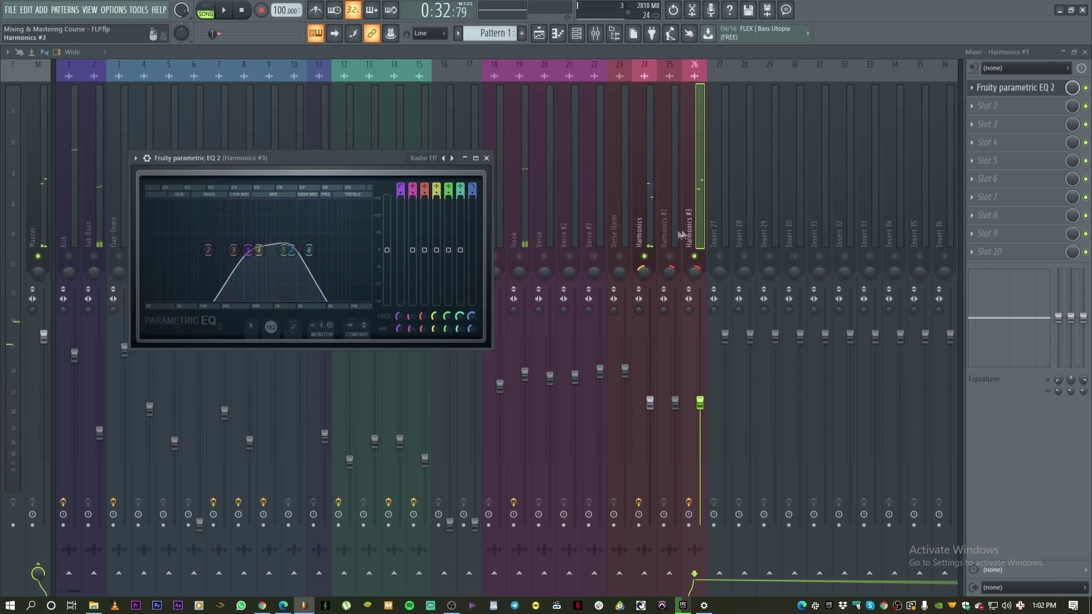
Unmute Harmonics #2, load Fruity Parametric EQ 2 into its slot 1 with the Radio Eff preset, and listen to the harmonics together
click(672, 229)
click(1018, 97)
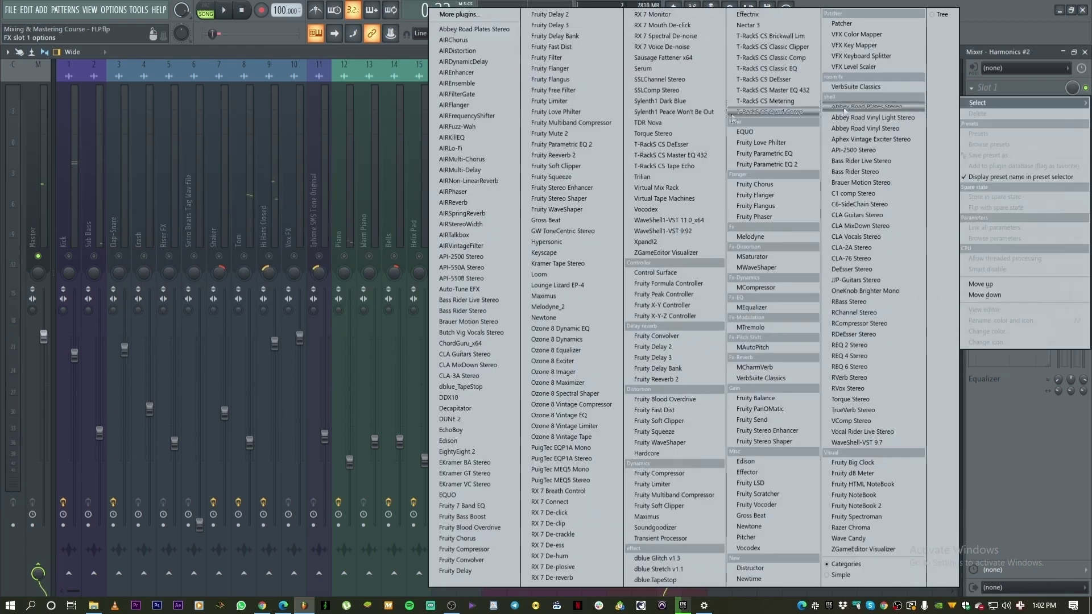
click(763, 167)
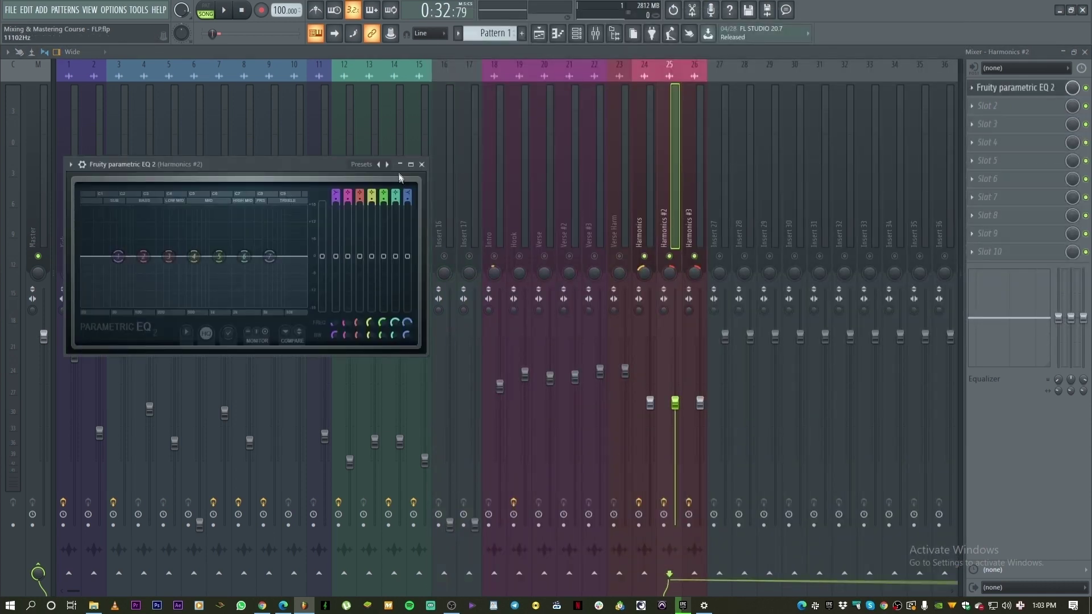
click(387, 165)
click(407, 178)
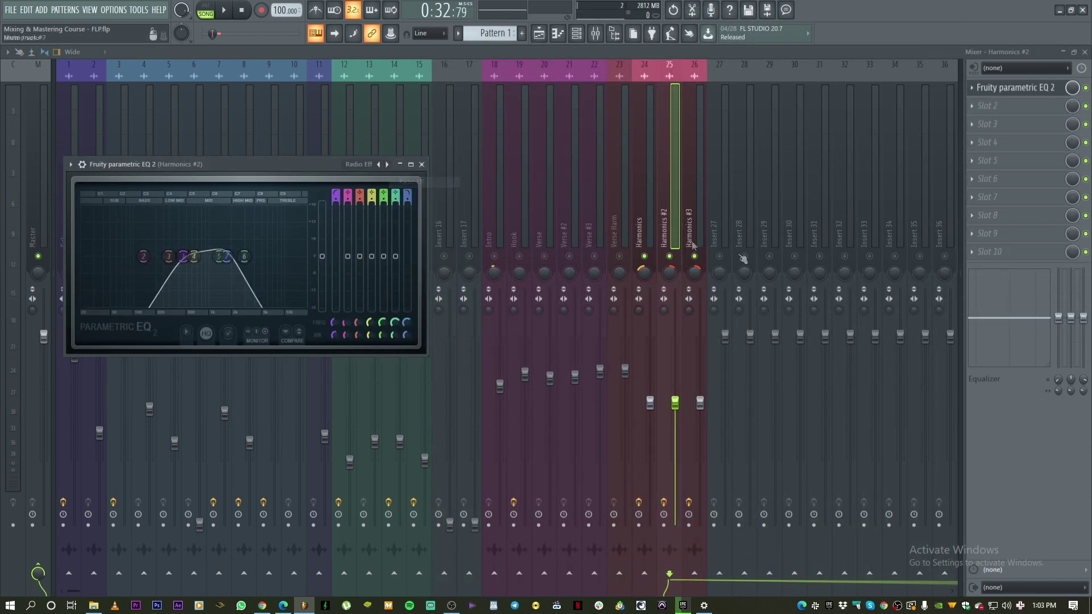
click(421, 165)
key(space)
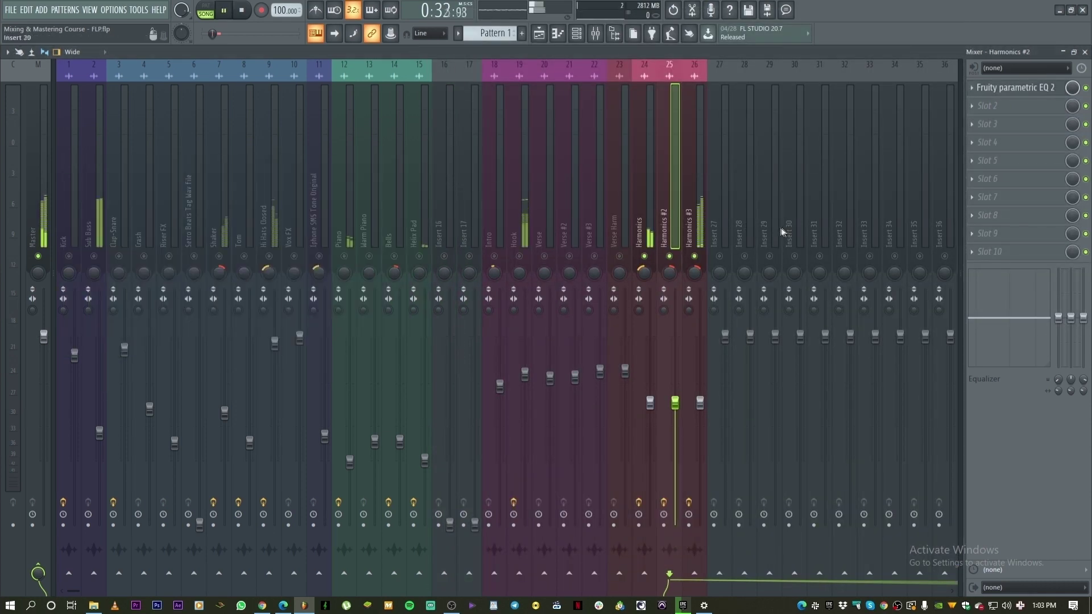
key(space)
Solo the Hook track, play it briefly and open its Fruity Parametric EQ 2
click(528, 238)
right_click(518, 263)
key(Escape)
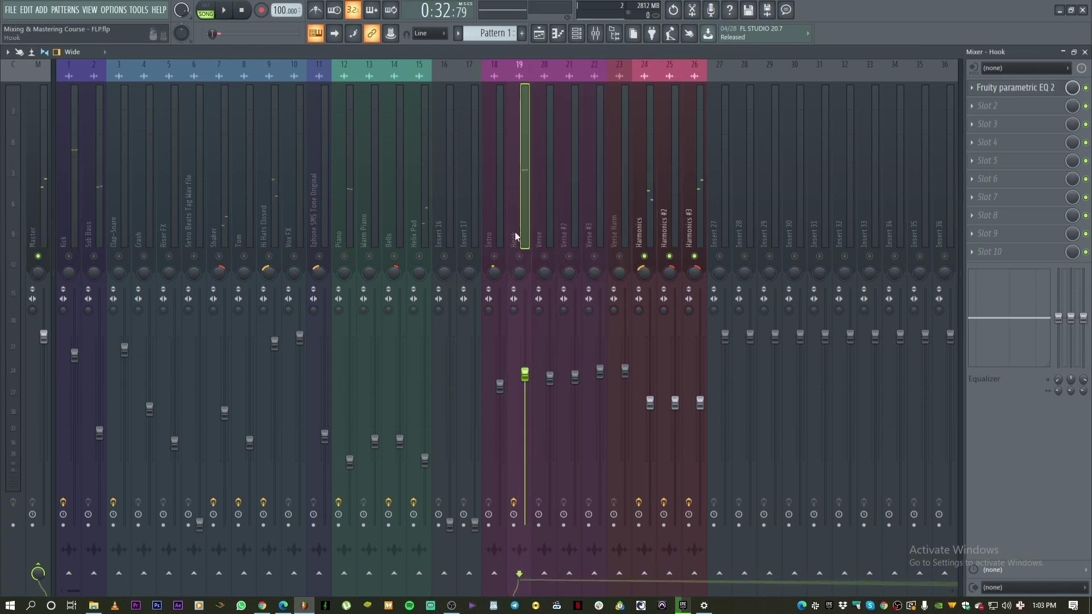
key(space)
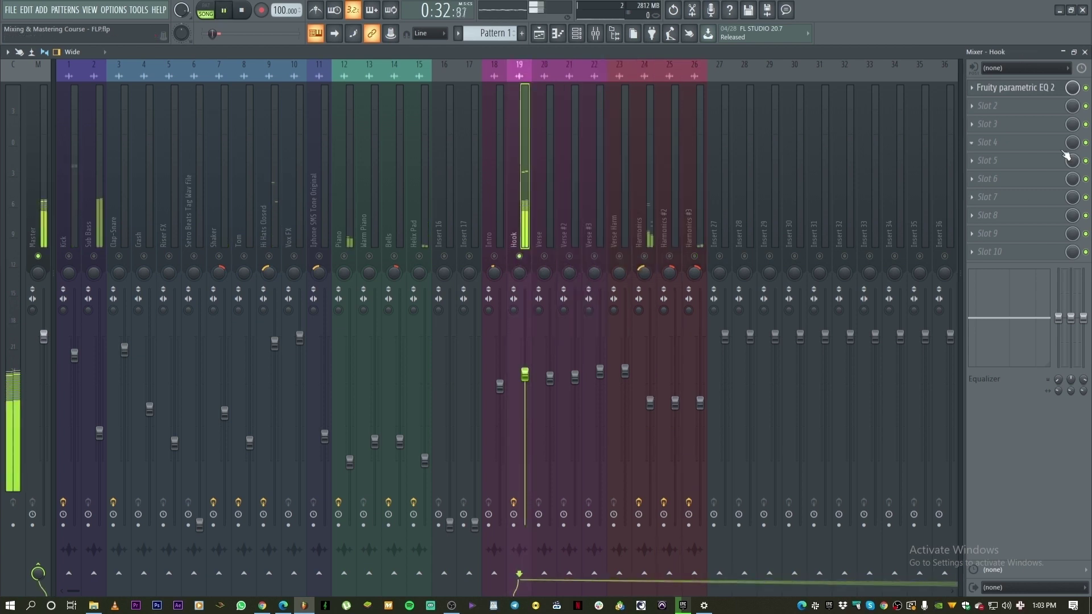
key(space)
click(1015, 87)
drag(237, 134, 273, 121)
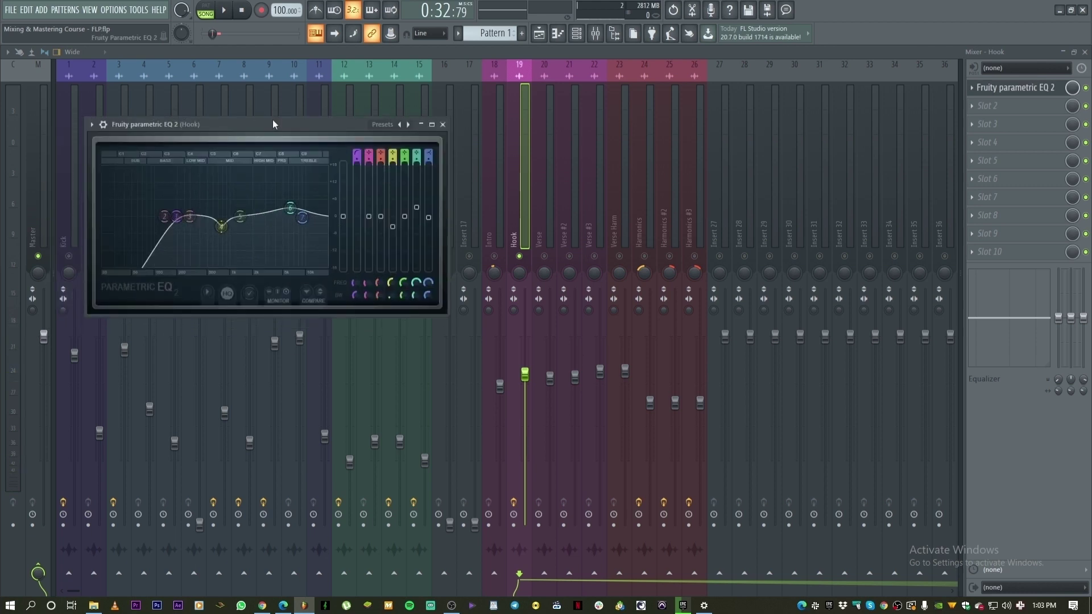
drag(272, 120, 248, 109)
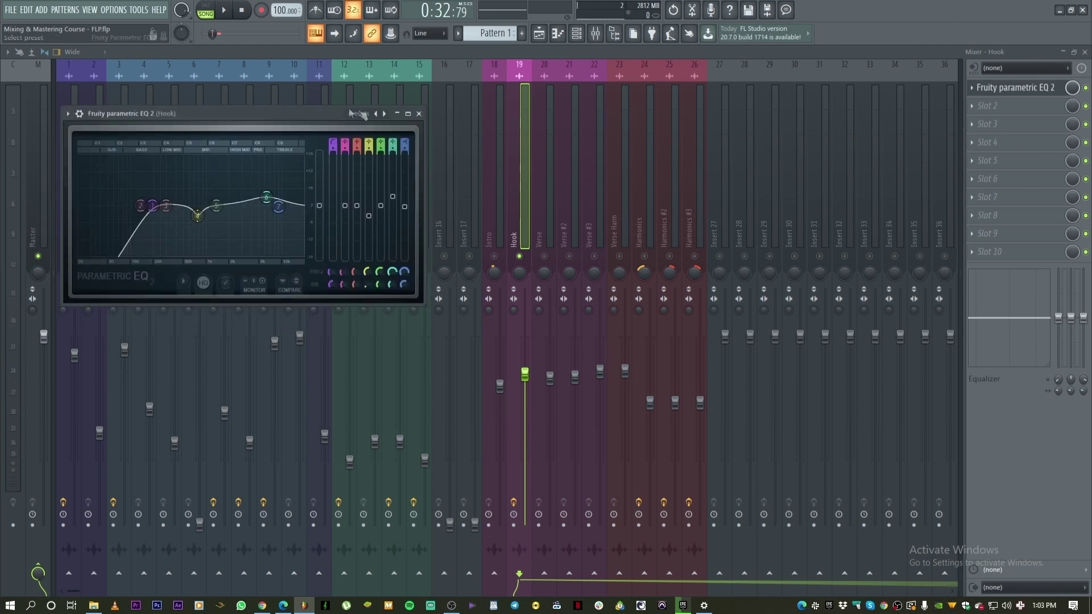
click(384, 114)
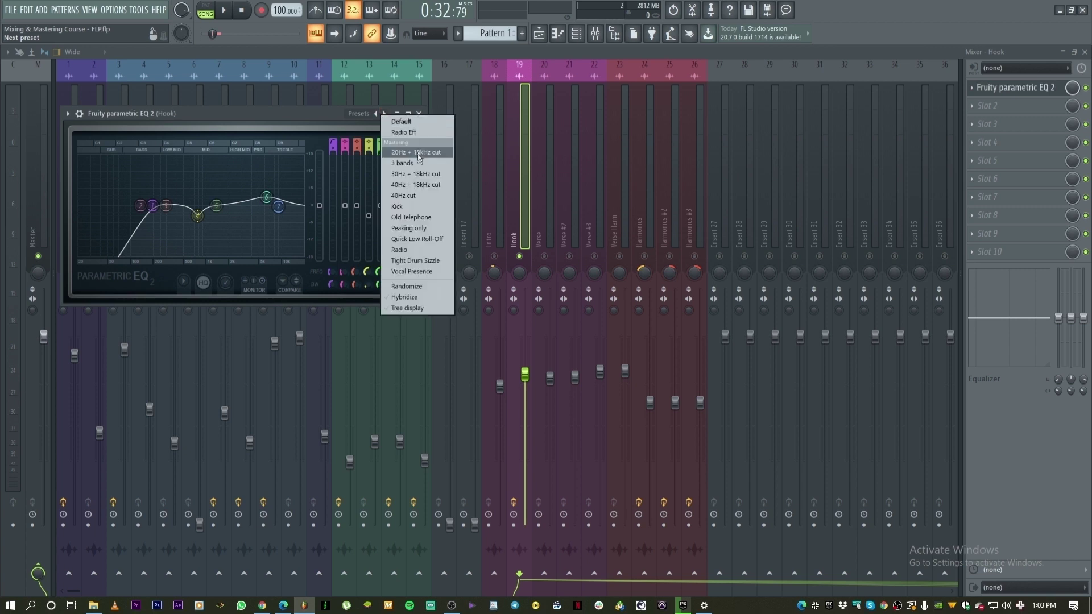
click(305, 113)
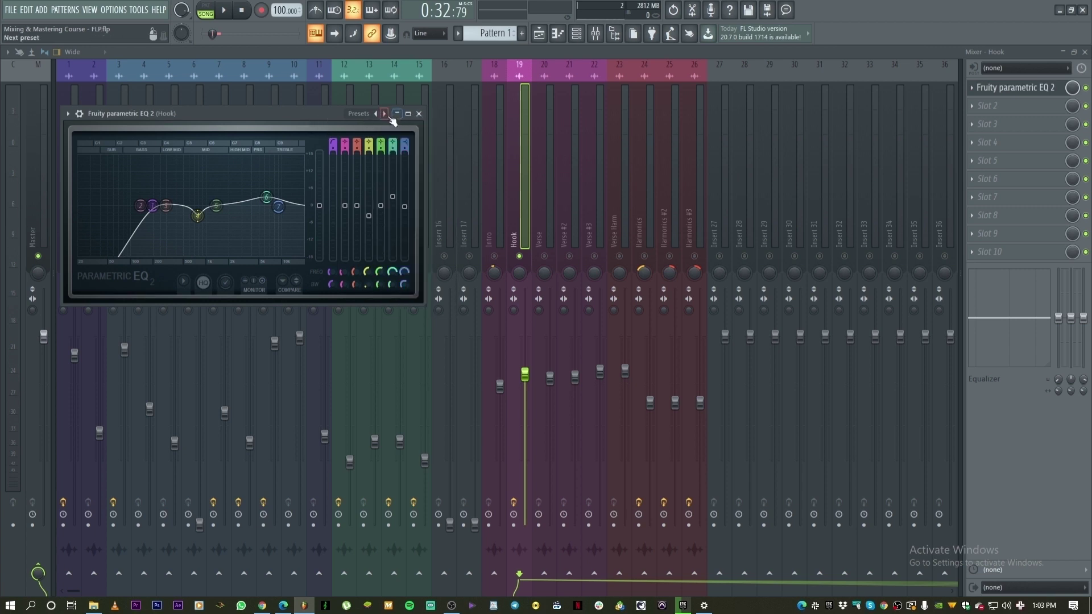
click(386, 115)
click(390, 114)
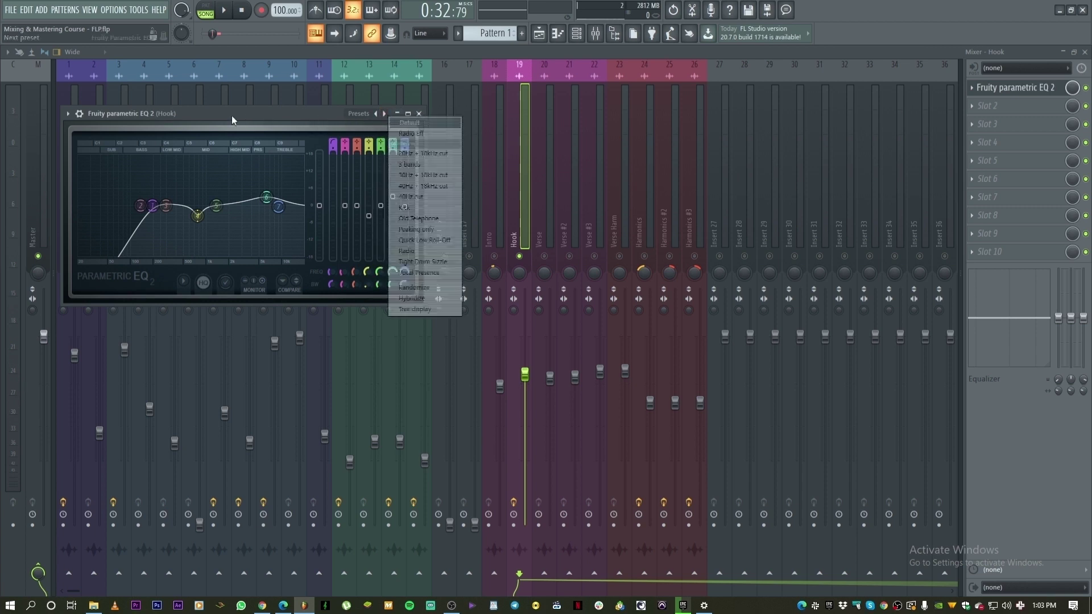
Save the Hook equalizer's settings as a preset named "Main Vocal" and close the equalizer
click(67, 113)
click(87, 180)
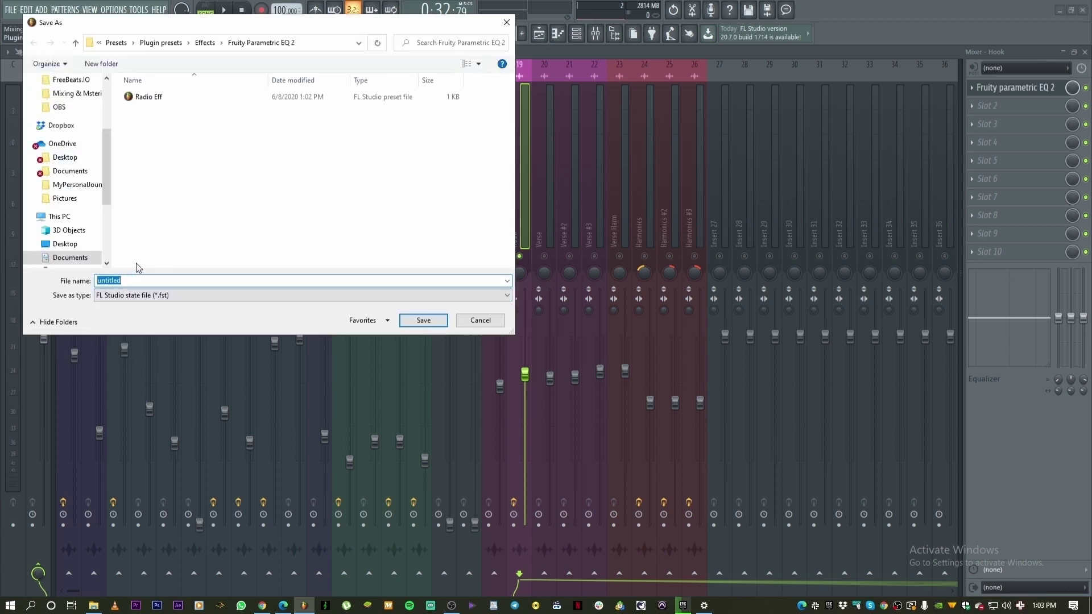
text(Main Vocal)
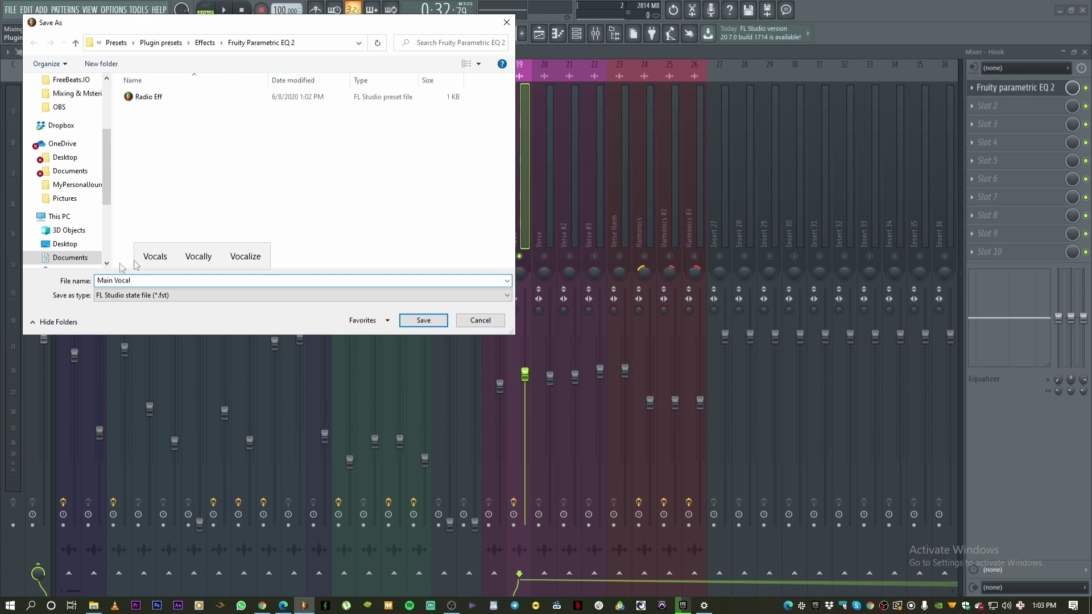
click(422, 320)
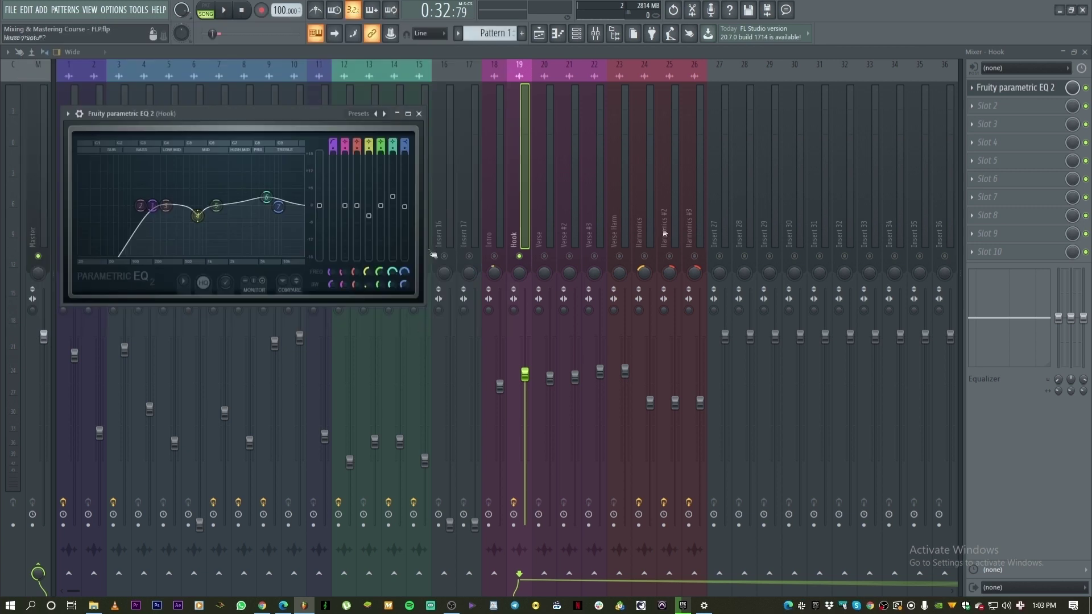
drag(215, 119, 472, 125)
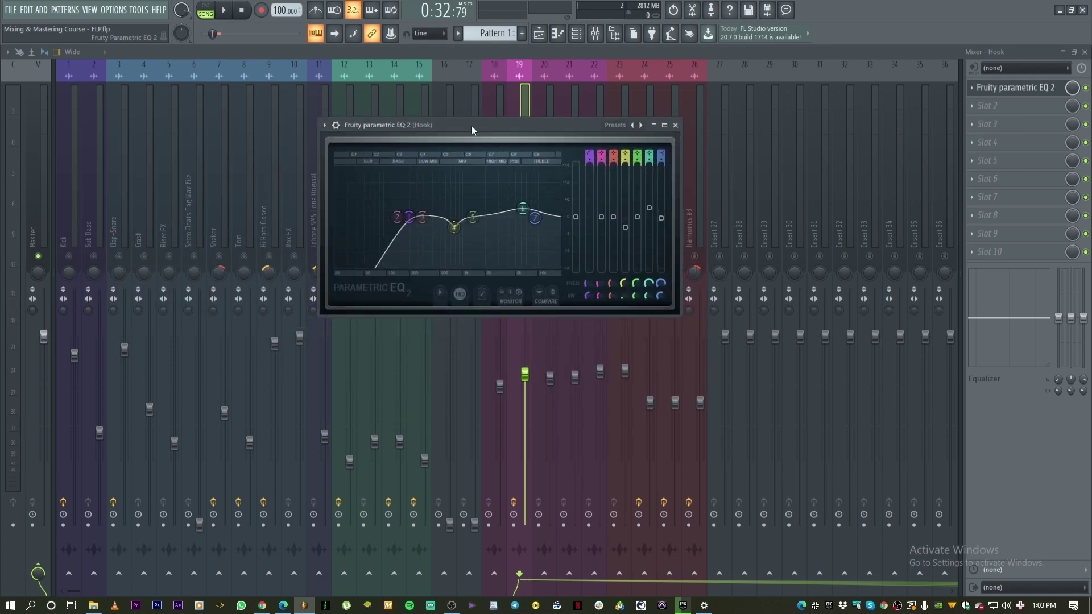
drag(523, 134, 388, 115)
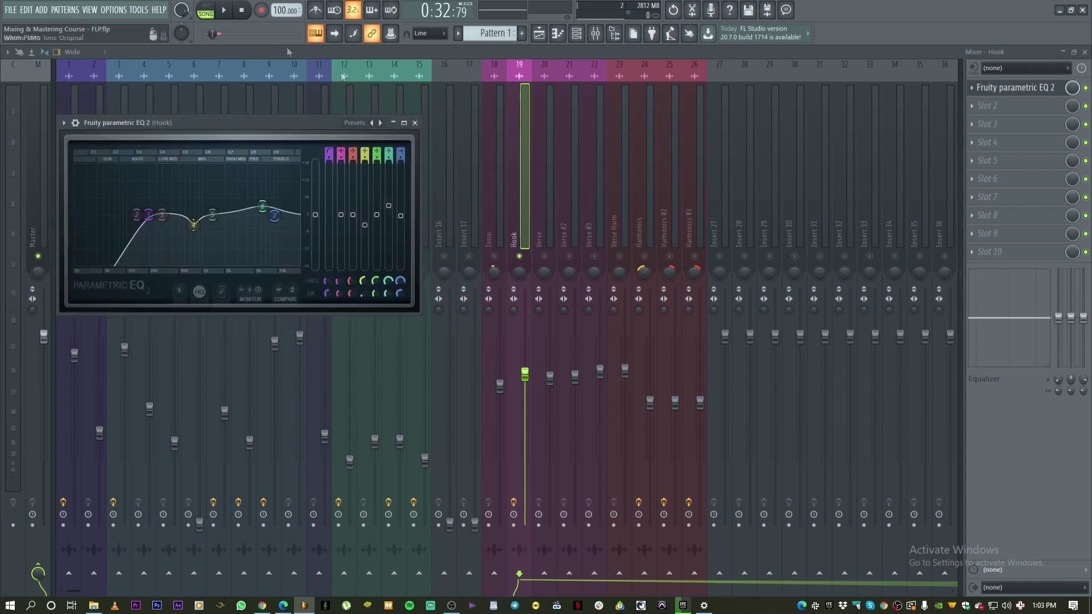
key(Escape)
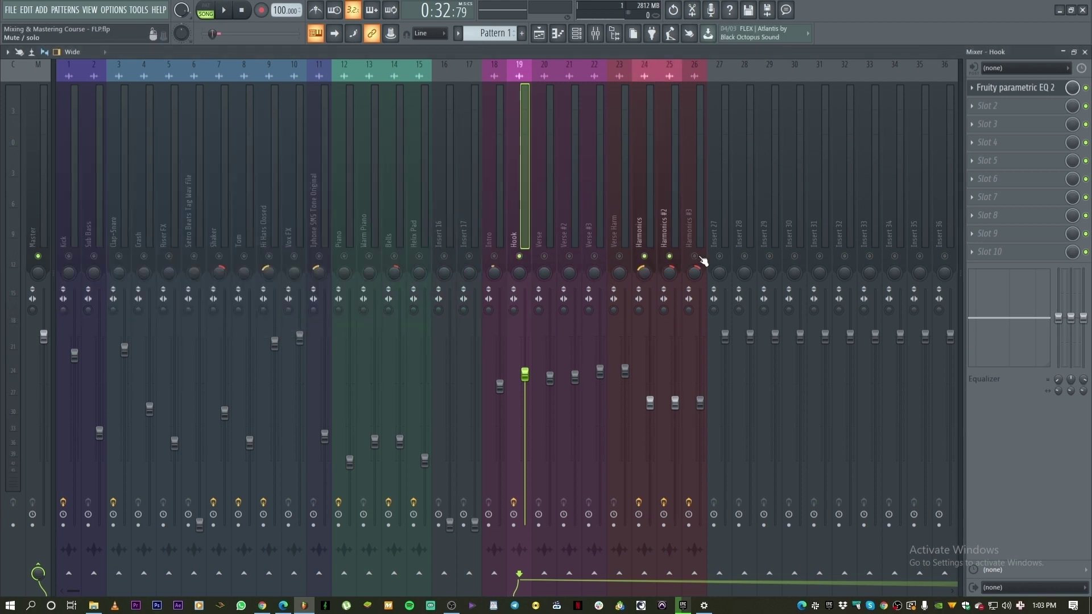
Play the hook with the three harmonics tracks unmuted and slightly lower the volume of each harmonics track
click(227, 19)
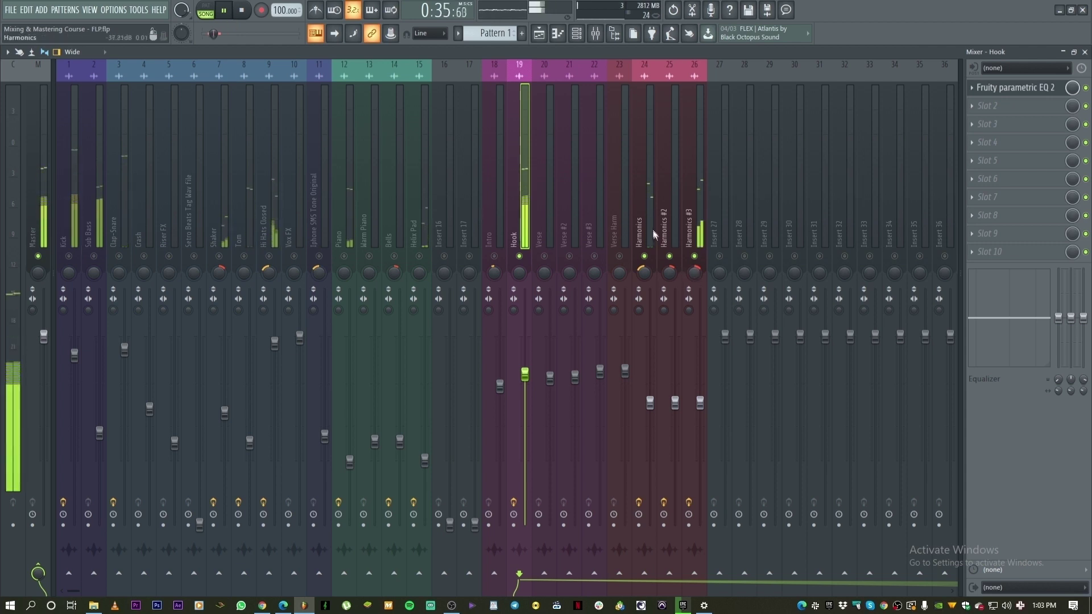
click(649, 403)
click(700, 403)
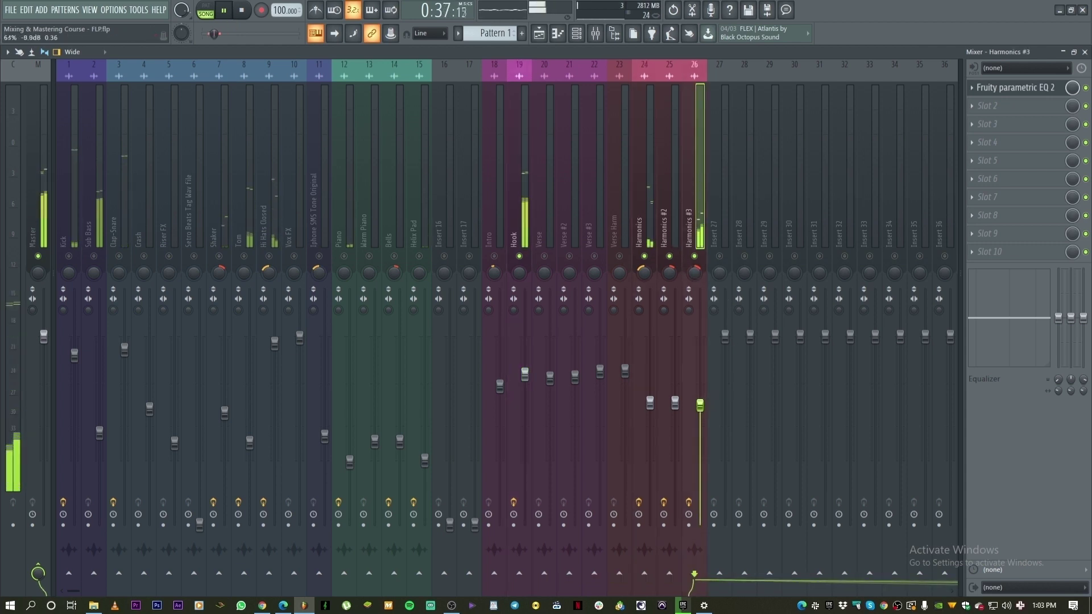
click(675, 403)
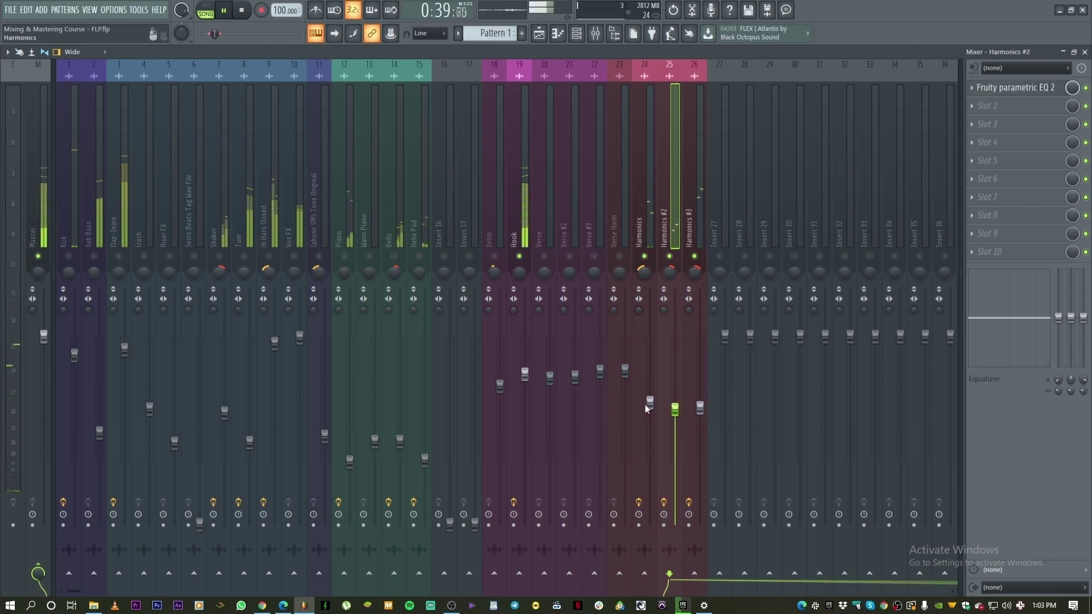
click(650, 408)
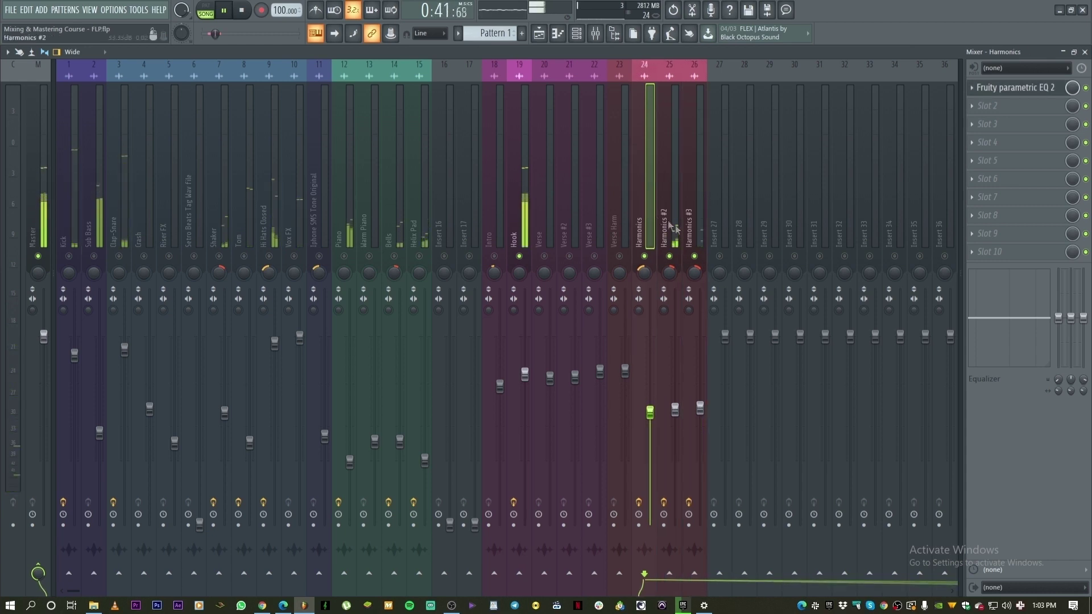
key(space)
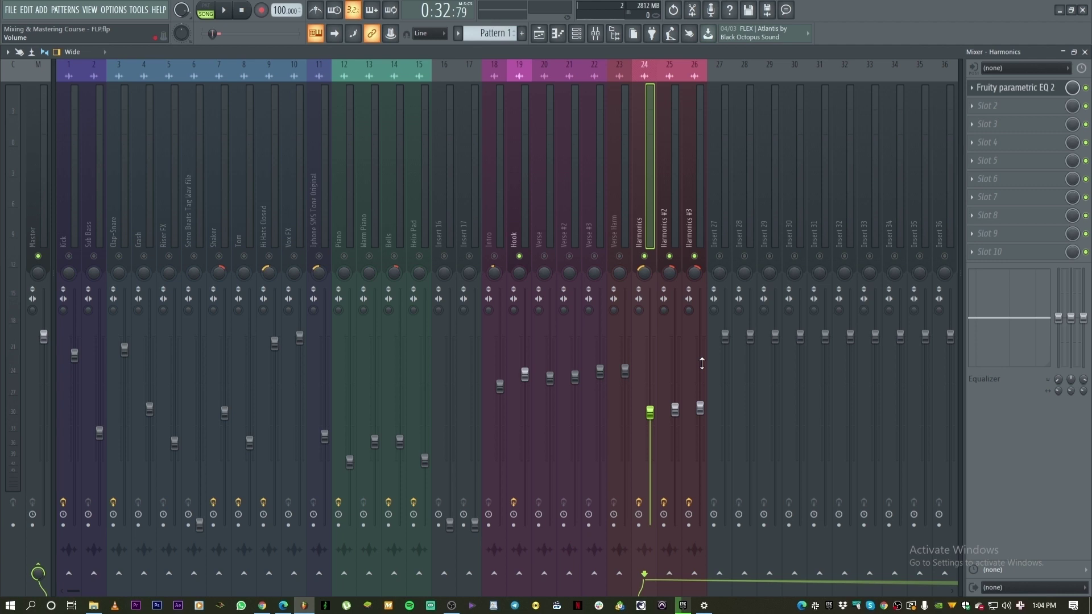
Compare the harmonics with the Hook track muted and unmuted, stop playback and unmute all the named tracks
key(space)
ctrl+click(524, 244)
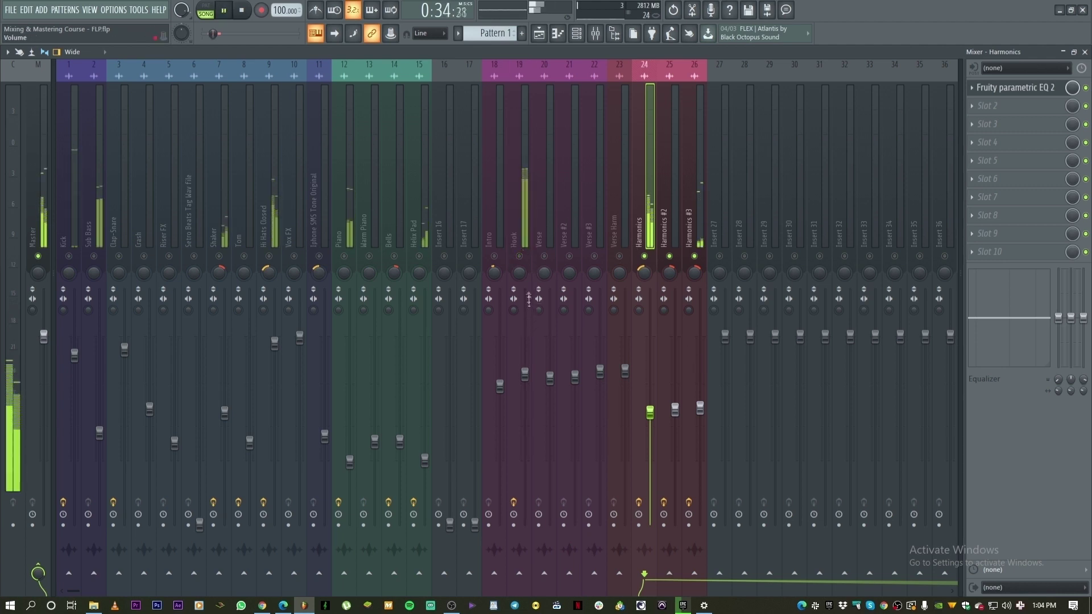
click(524, 271)
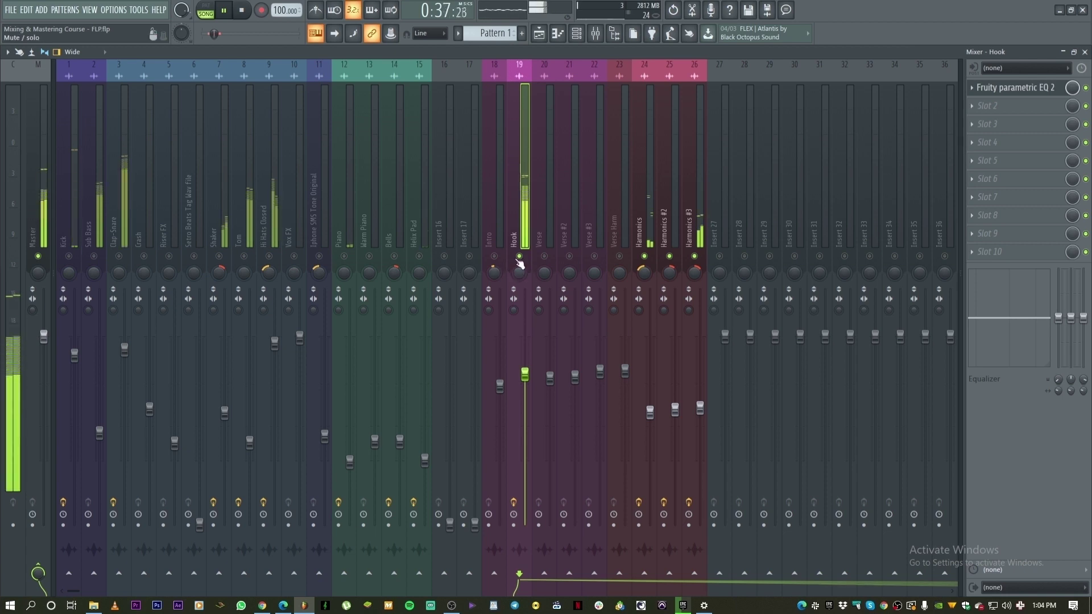
key(space)
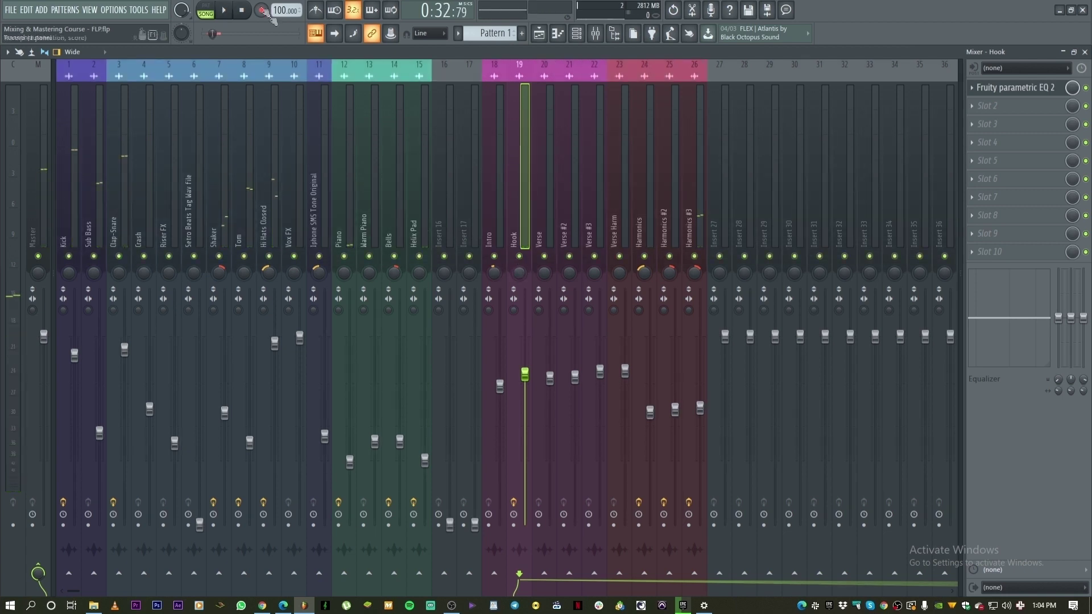
Play the hook briefly, clear the playlist's time selection and play the song's opening before returning to the mixer
key(space)
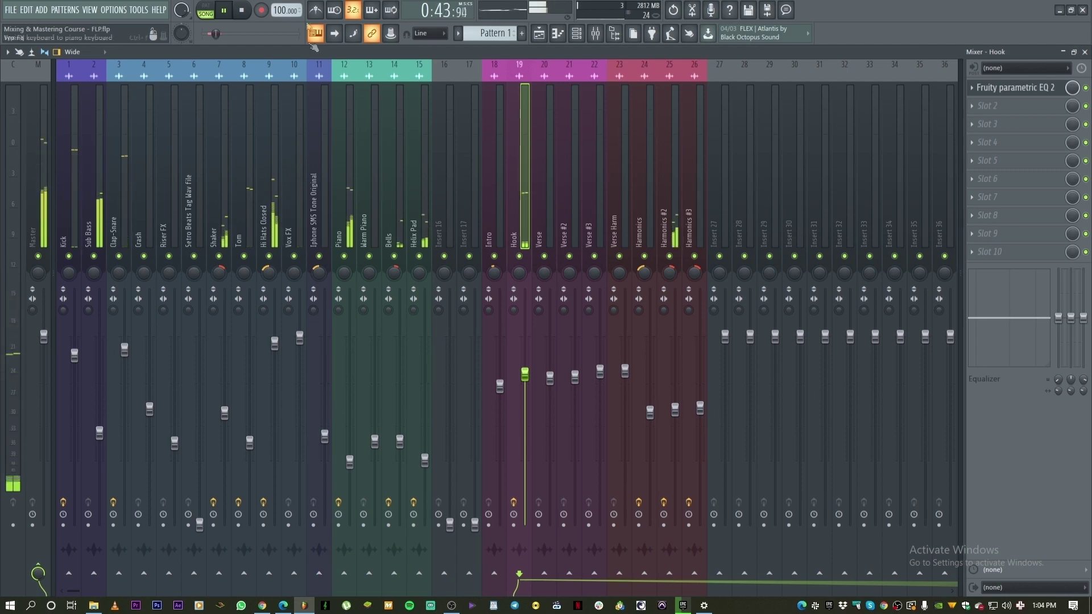
key(space)
click(539, 33)
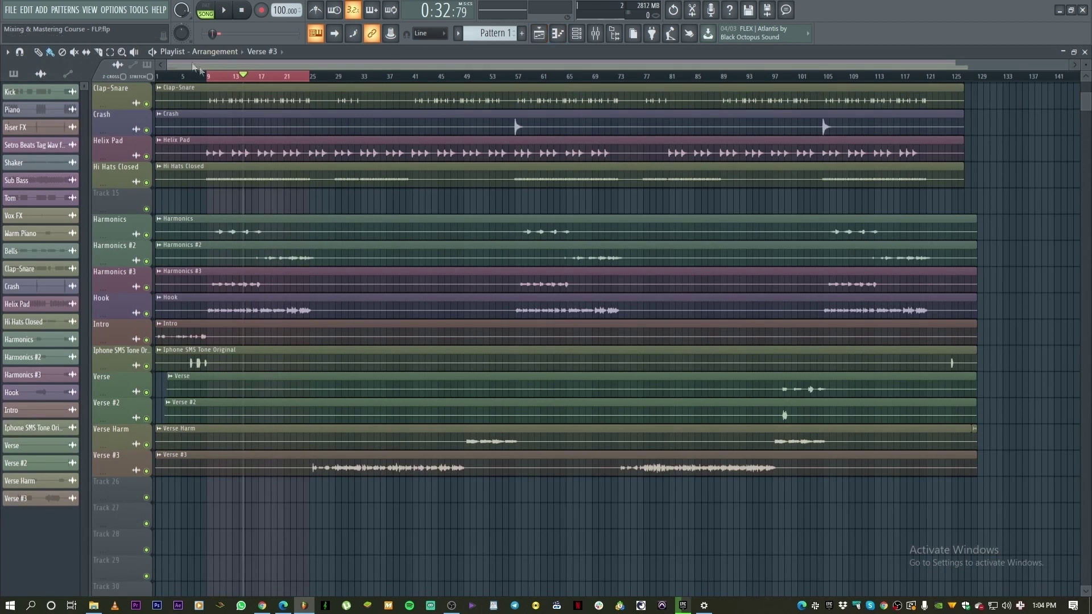
ctrl+click(219, 78)
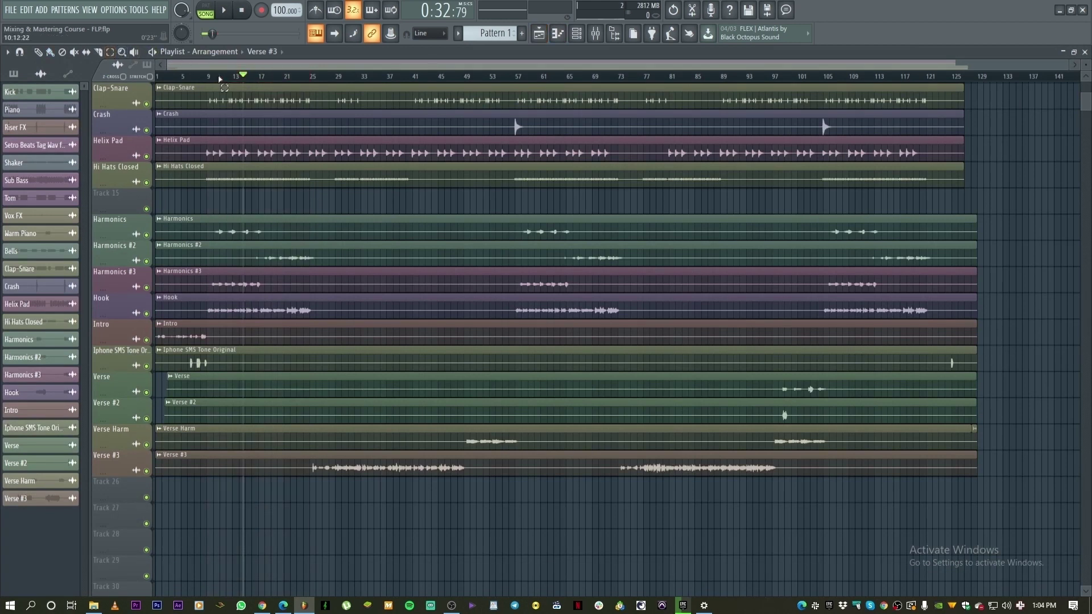
click(233, 10)
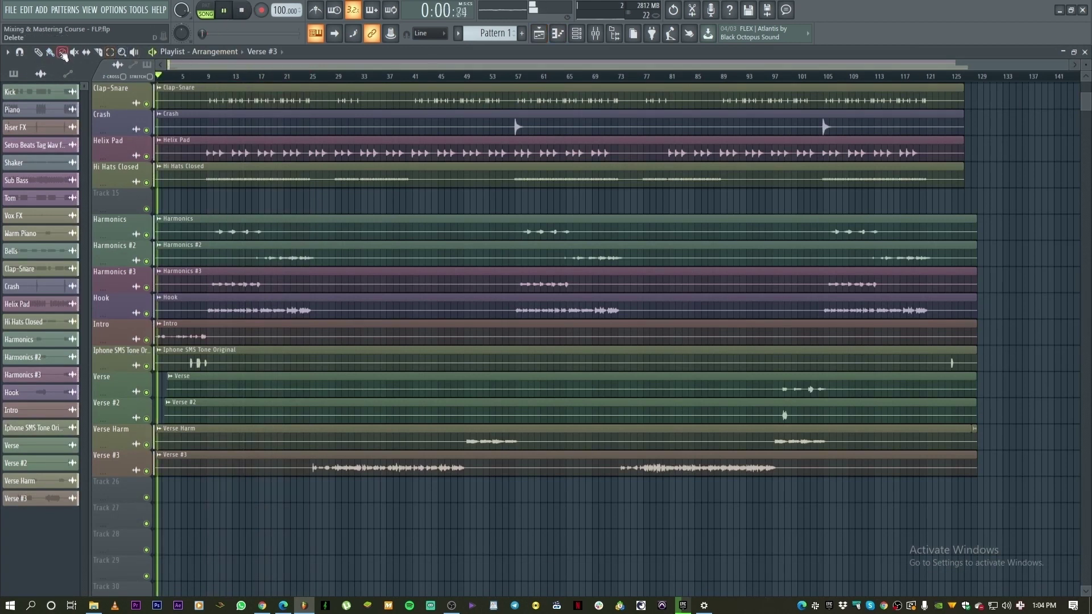
click(595, 33)
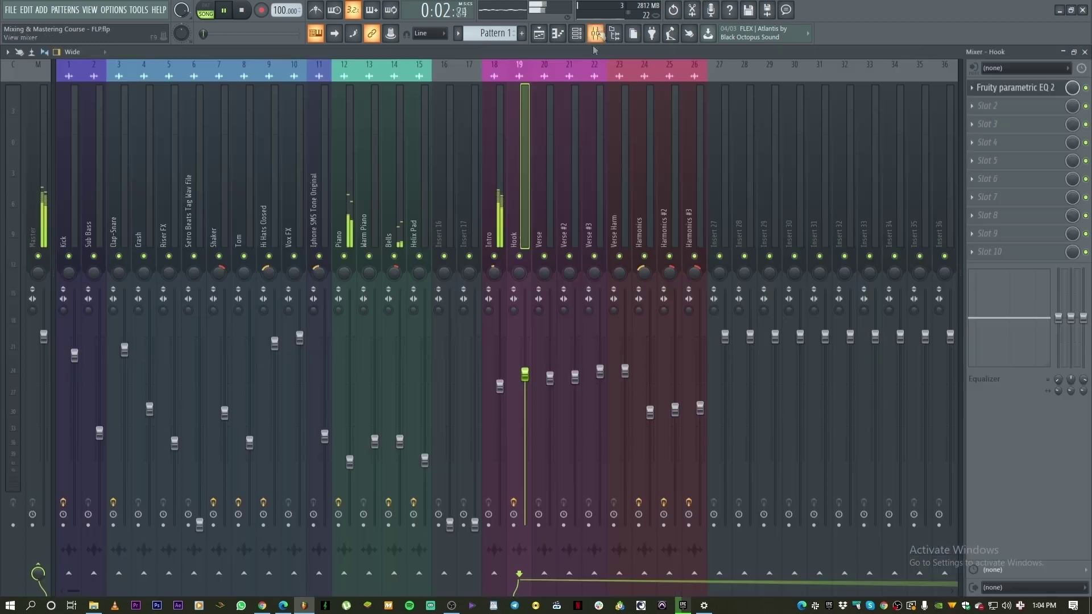
key(space)
Add Fruity Parametric EQ 2 to the Intro track and load the "Main Vocal" preset
click(499, 171)
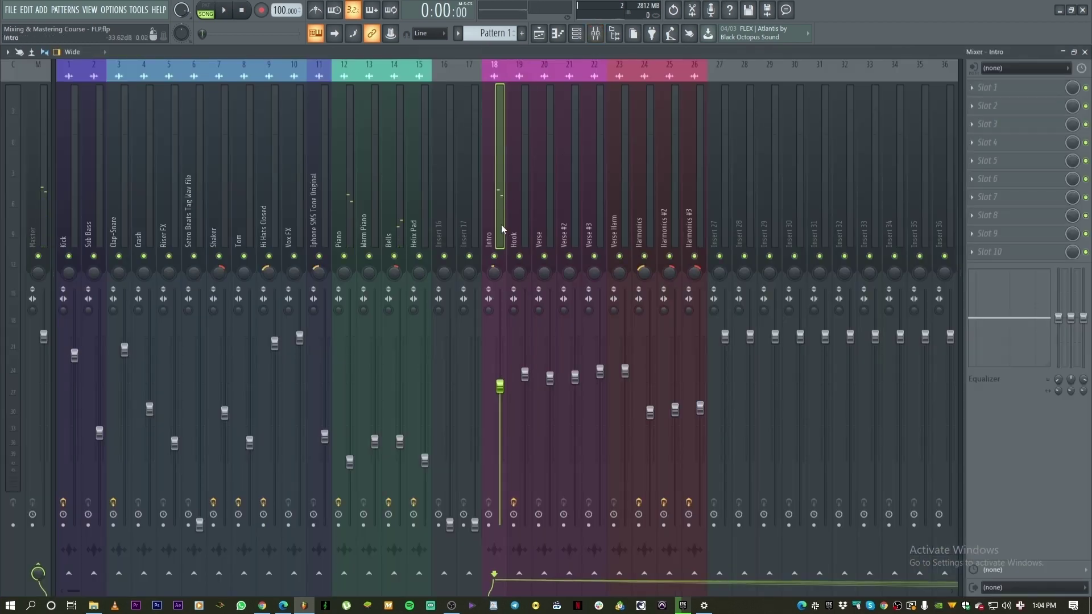
click(994, 90)
click(774, 164)
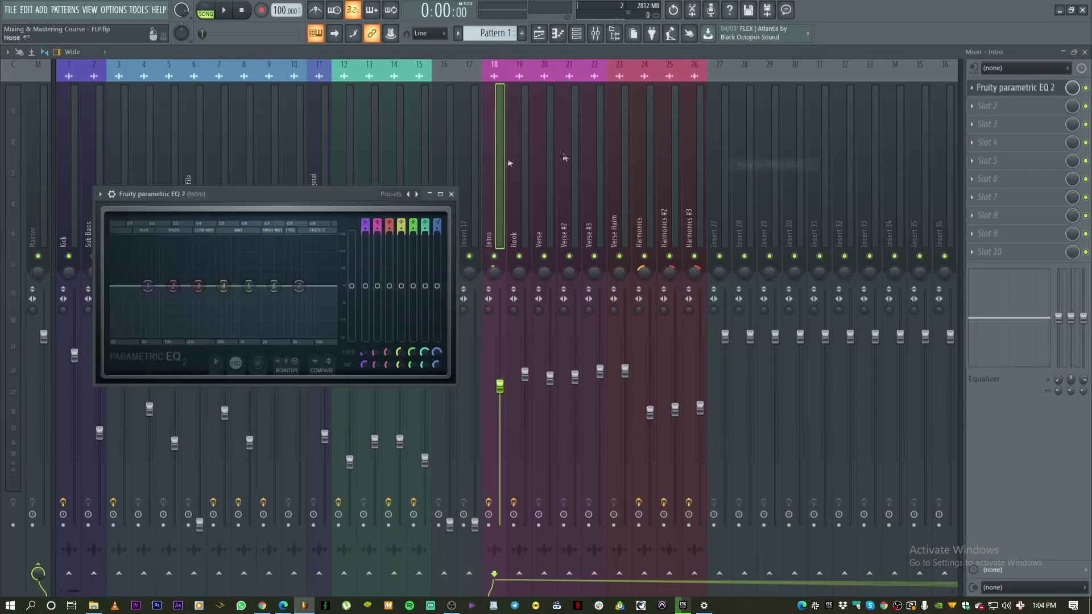
click(422, 199)
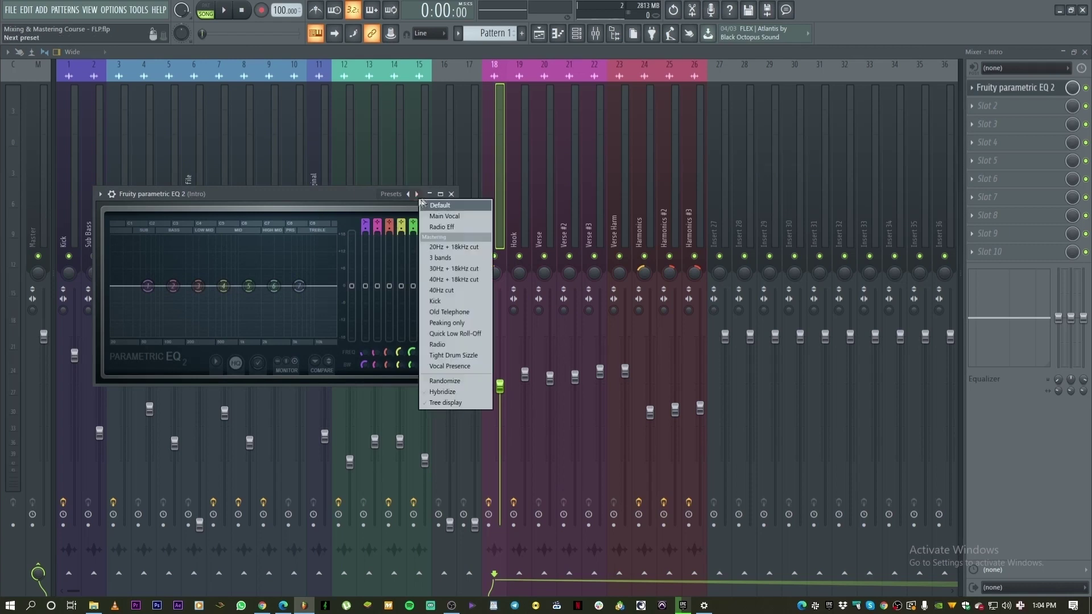
click(450, 233)
drag(281, 199, 276, 166)
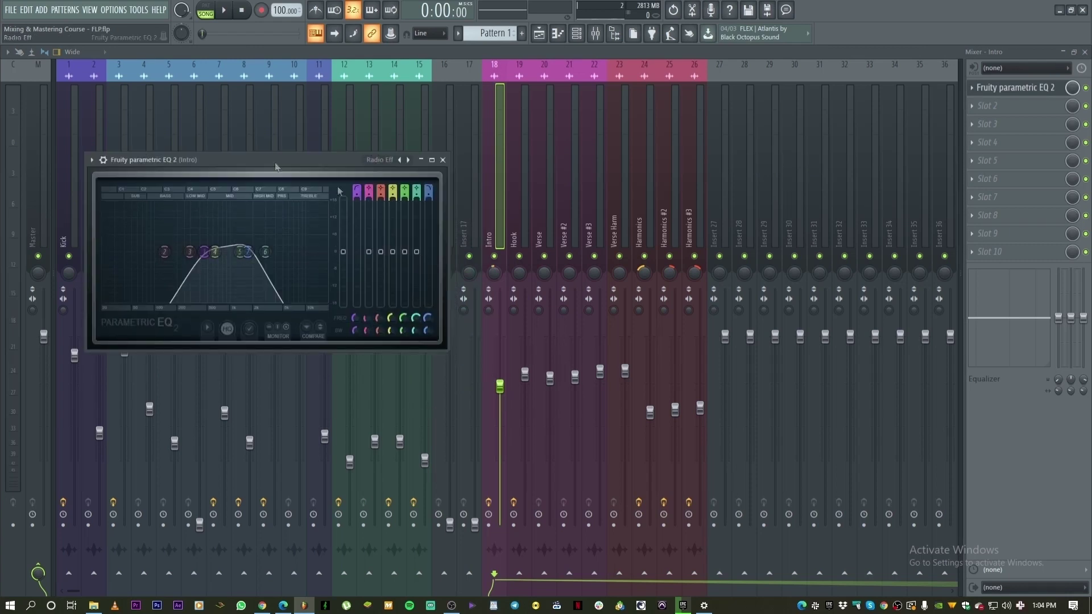
click(409, 161)
click(438, 187)
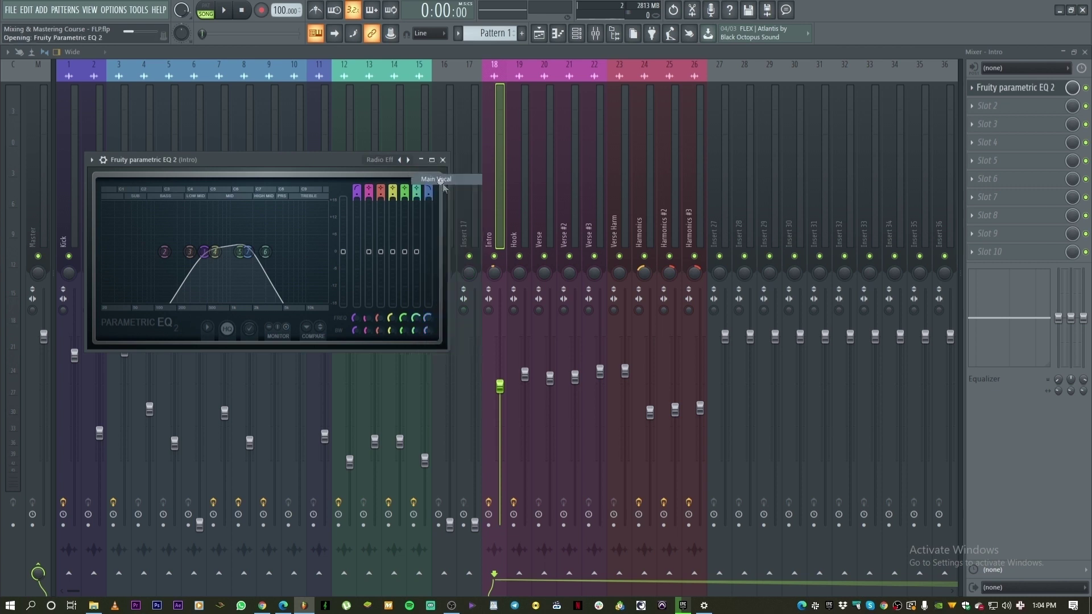
Play the song from the start and lower the Intro track's volume to about -7.0 dB
click(539, 229)
key(space)
click(494, 244)
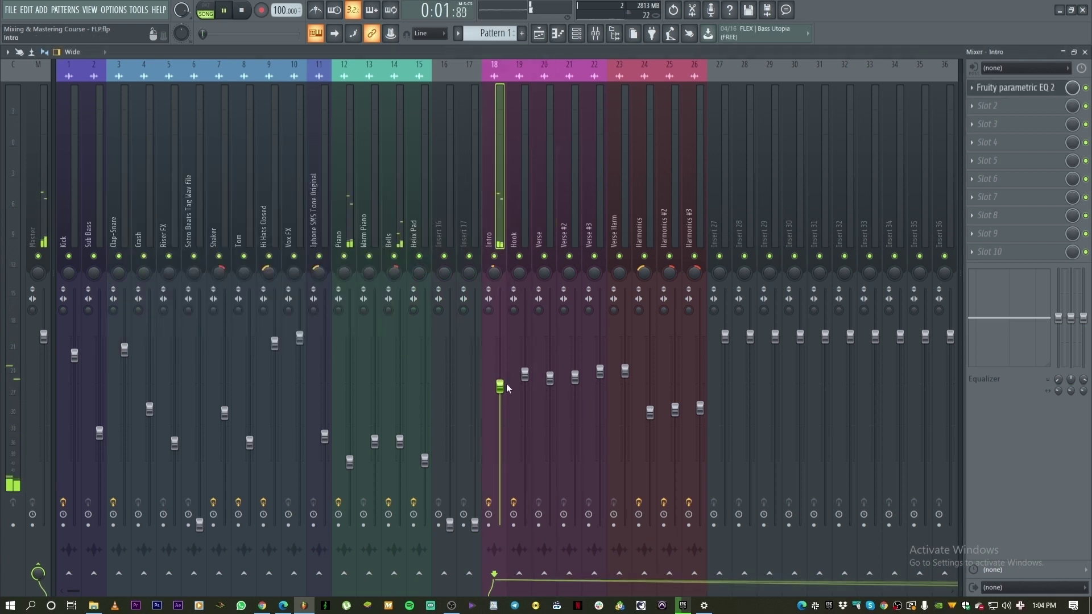
drag(501, 389, 501, 393)
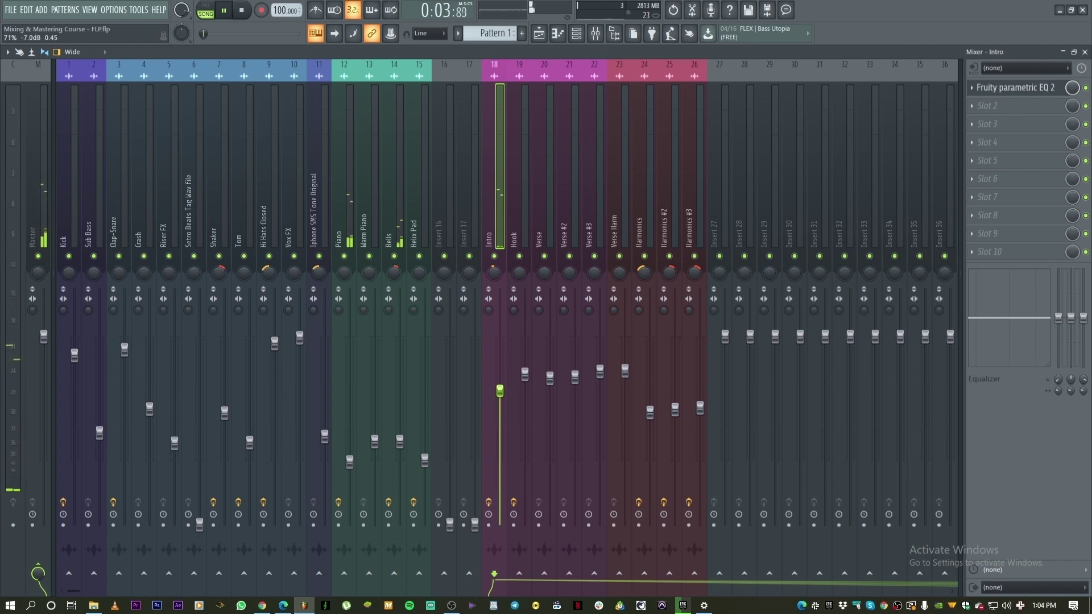
Keep playing into the hook, slightly raise the Hook track's volume and select the Harmonics track
click(523, 223)
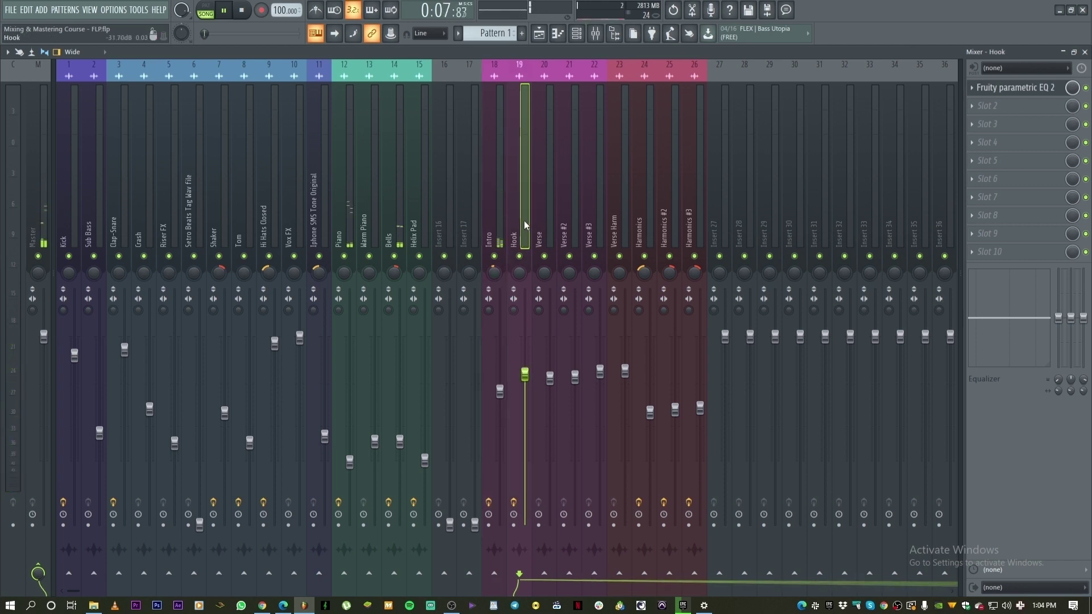
click(500, 281)
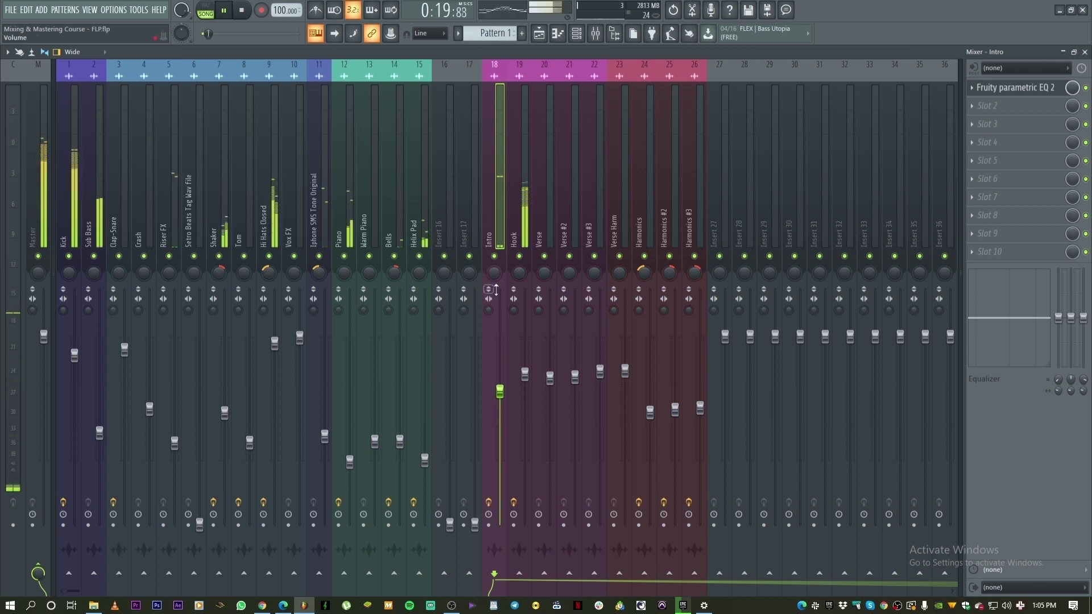
click(516, 297)
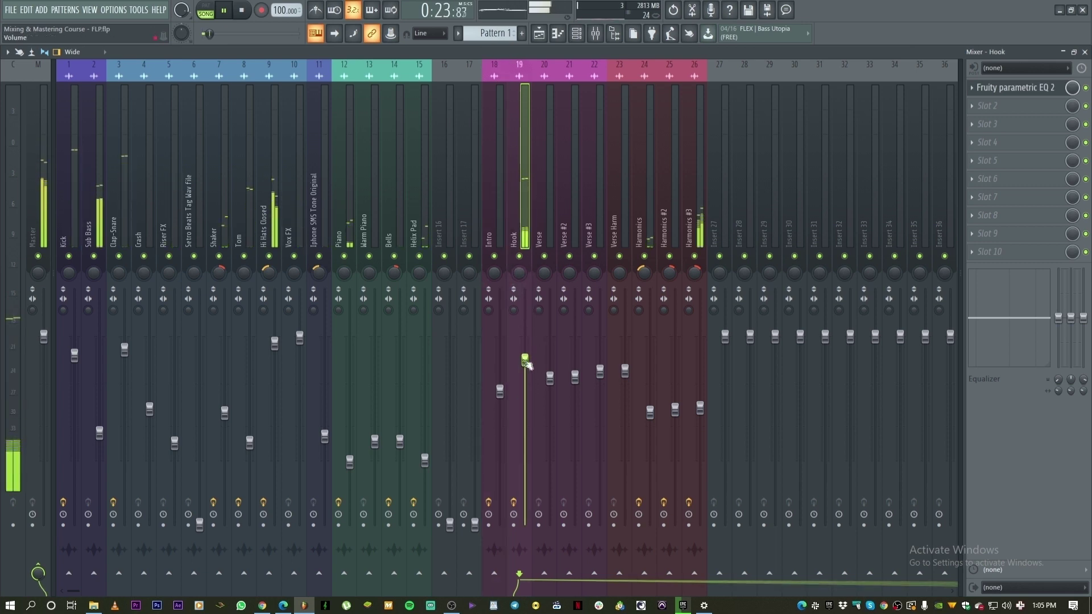
click(646, 296)
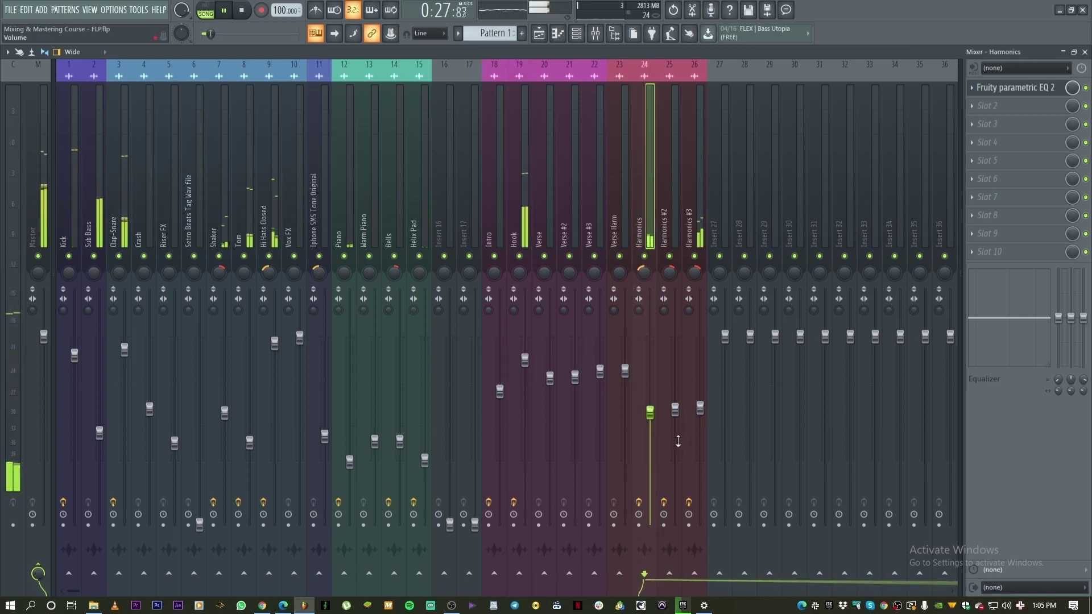
Add Fruity Parametric EQ 2 to the Verse and Verse #2 tracks
click(542, 250)
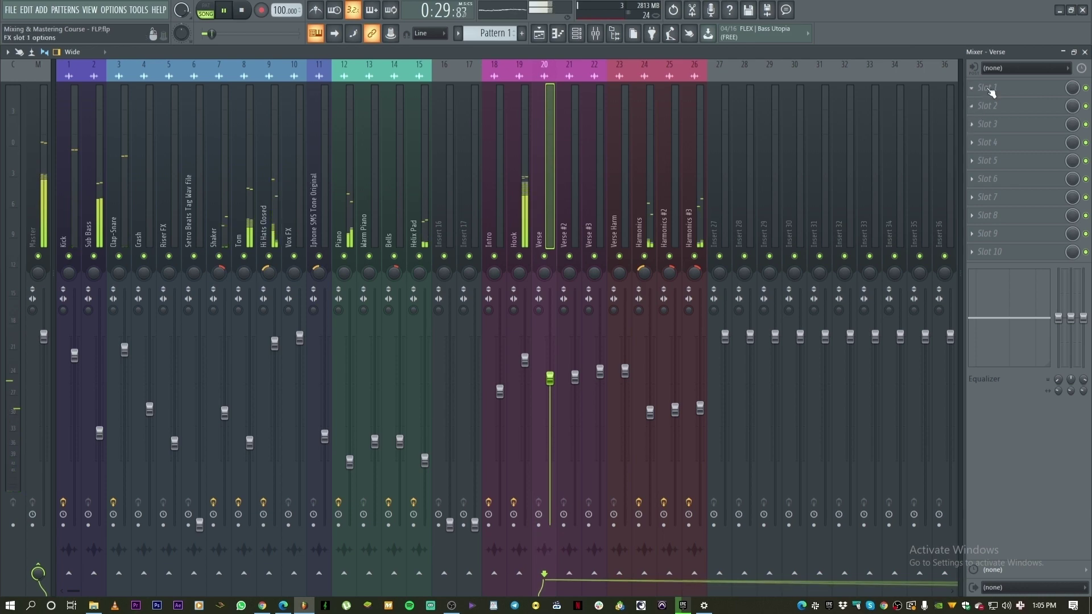
click(988, 87)
mouse_move(978, 103)
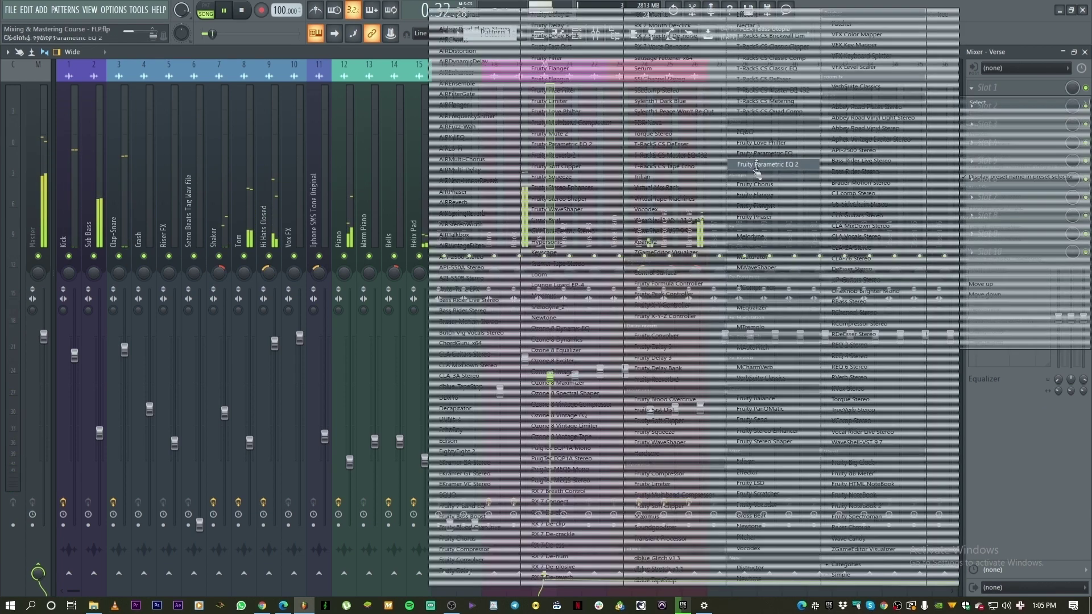
click(757, 166)
click(575, 194)
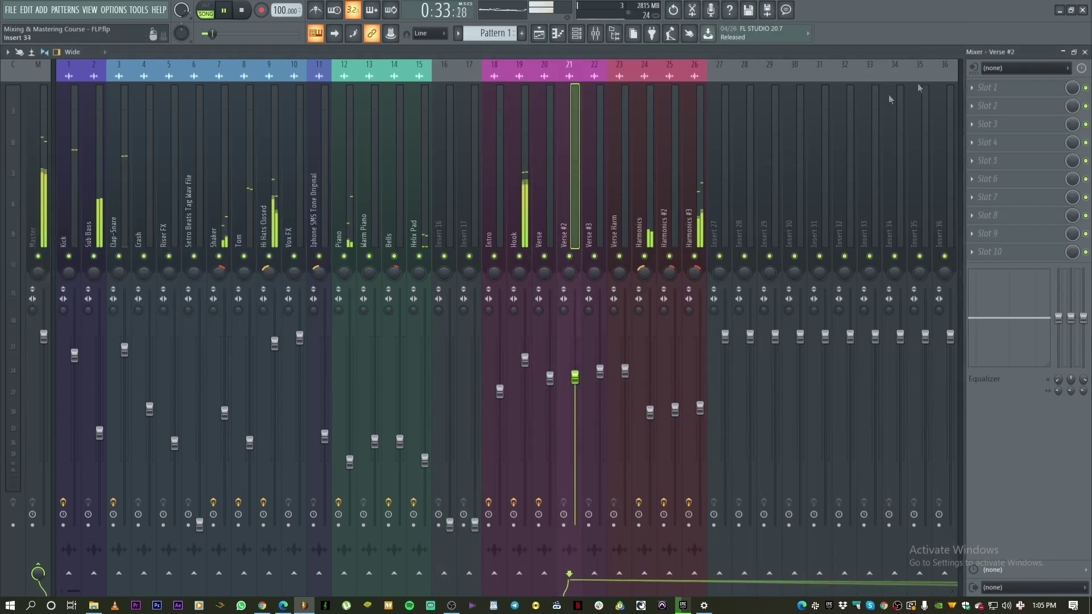
click(989, 90)
mouse_move(980, 103)
click(764, 165)
Put Fruity Parametric EQ 2 in the first effect slot of the Verse #3 track
click(597, 235)
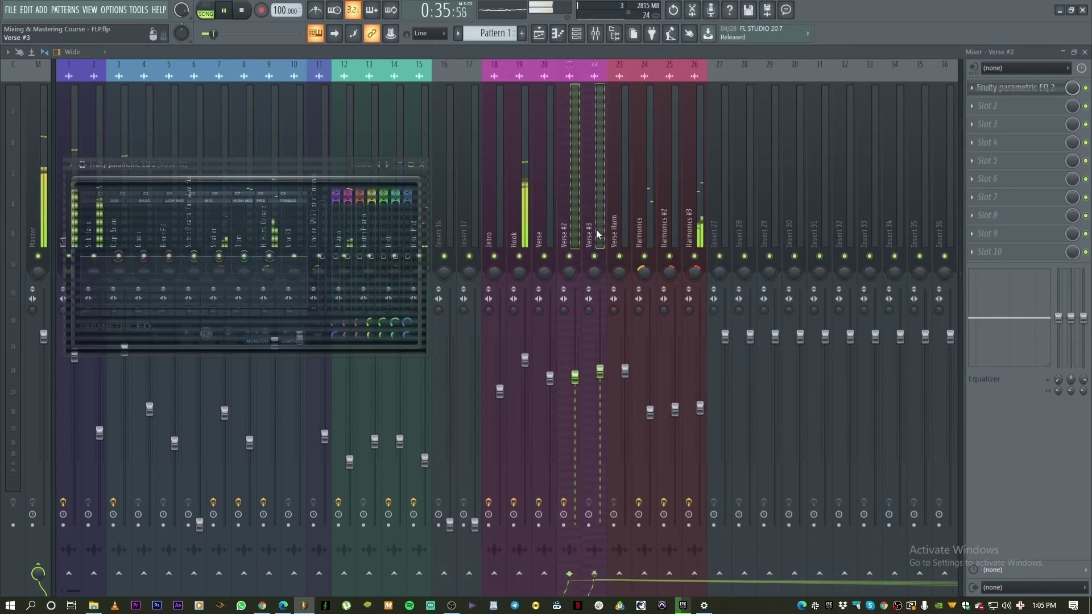
click(977, 91)
click(779, 156)
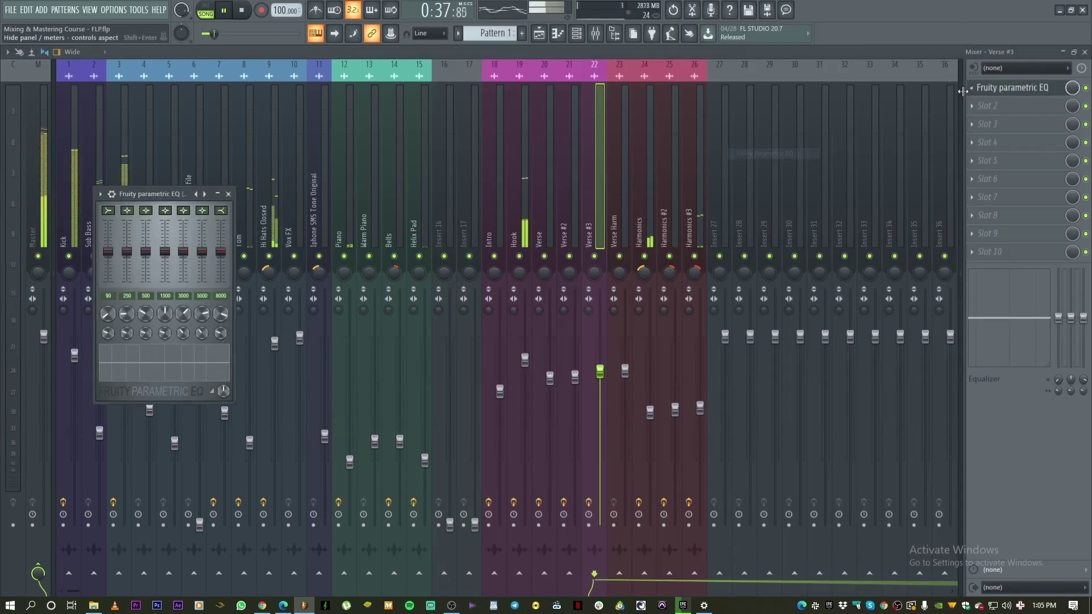
click(977, 88)
mouse_move(980, 103)
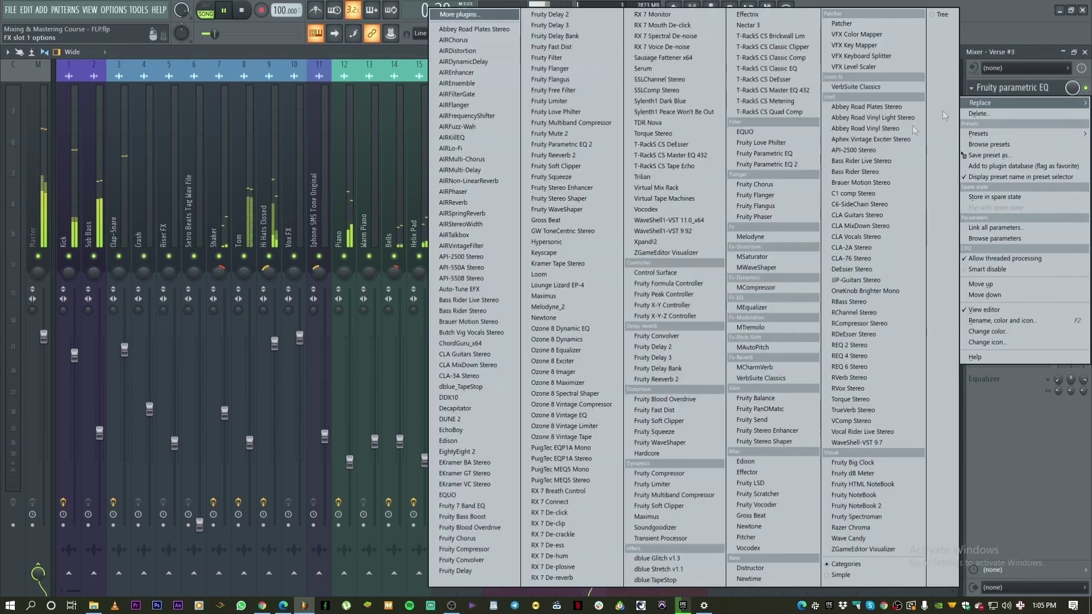
click(785, 165)
drag(317, 196, 254, 203)
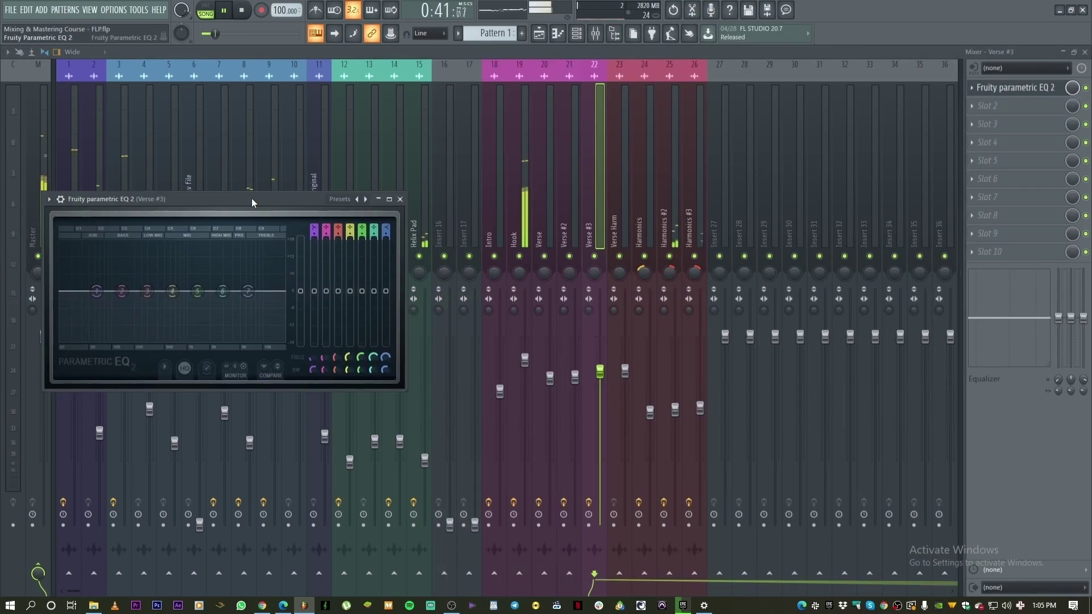
Stop playback and load a saved vocal preset in the equalizers of both the Verse and Verse #2 tracks
click(539, 228)
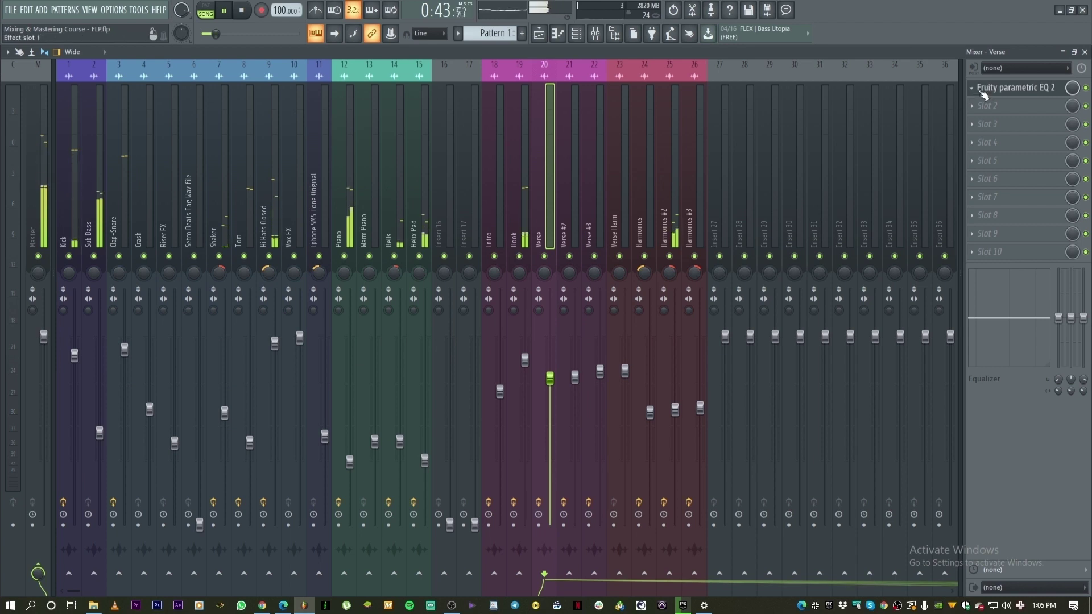
key(space)
click(1006, 90)
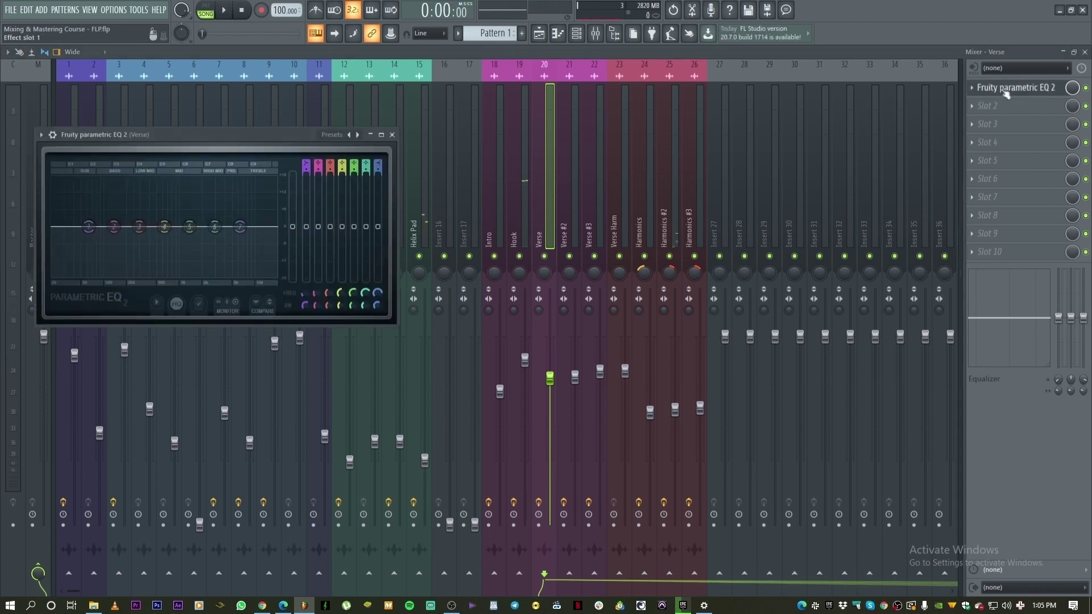
right_click(357, 135)
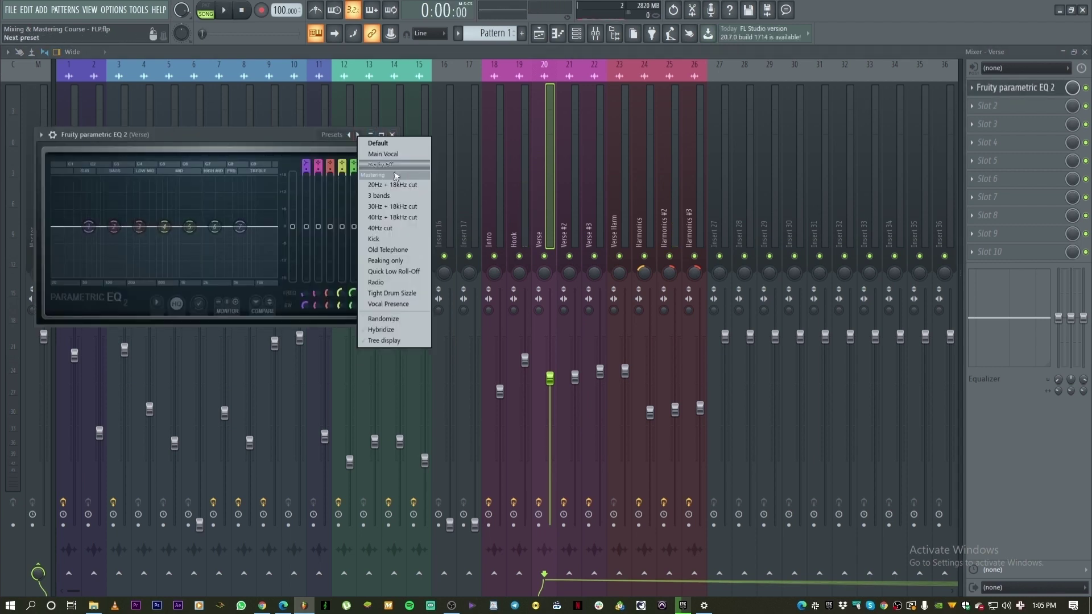
click(395, 165)
click(571, 170)
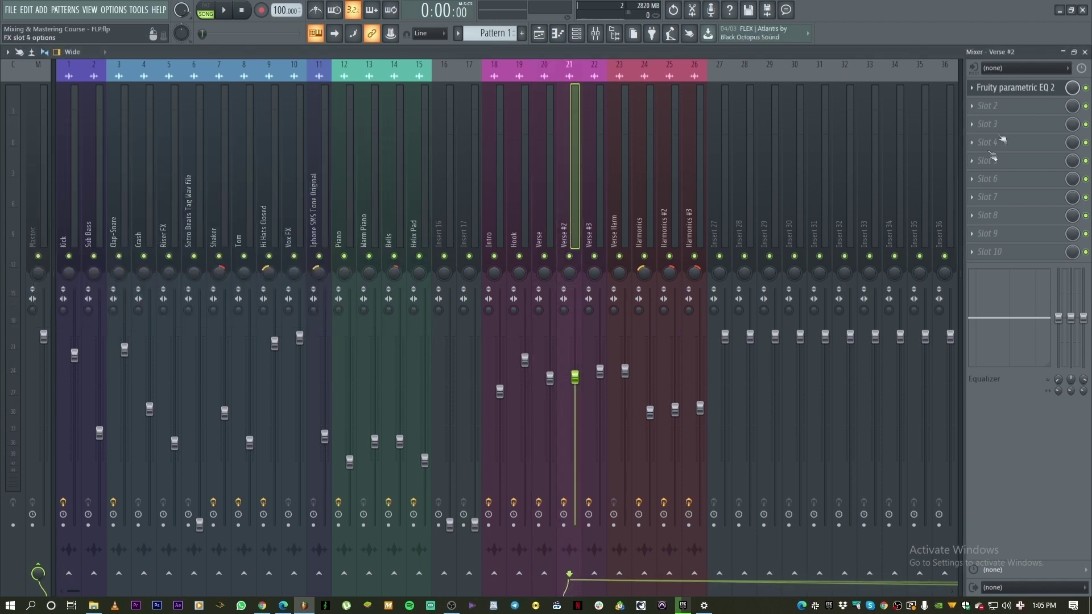
click(1023, 89)
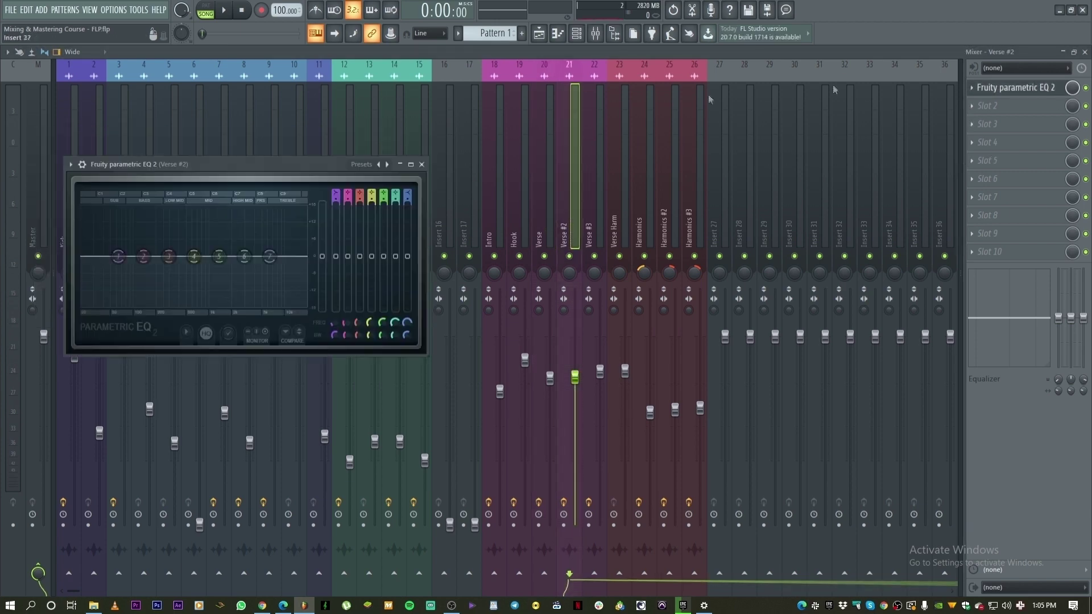
right_click(388, 167)
click(421, 183)
Open the Verse #3 track's Fruity Parametric EQ 2 and load the "Main Vocal" preset
click(590, 221)
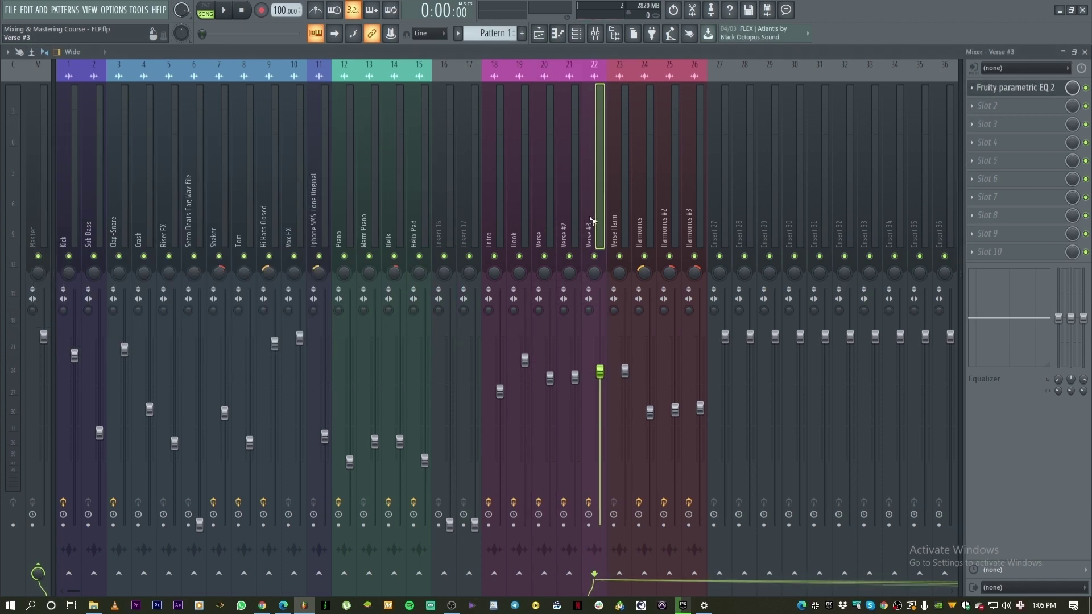
click(1015, 87)
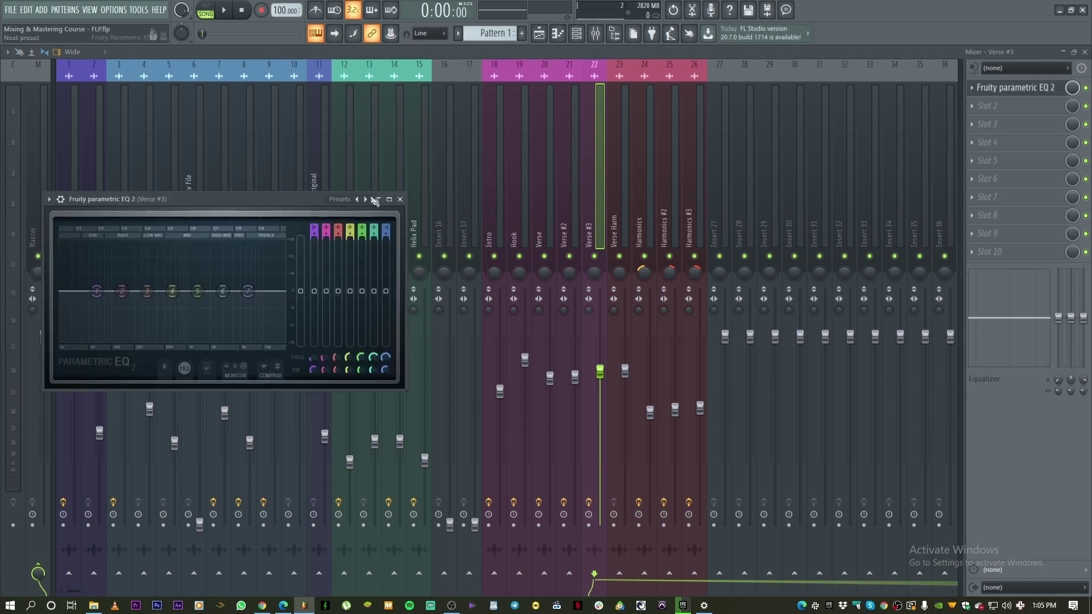
click(373, 199)
click(378, 225)
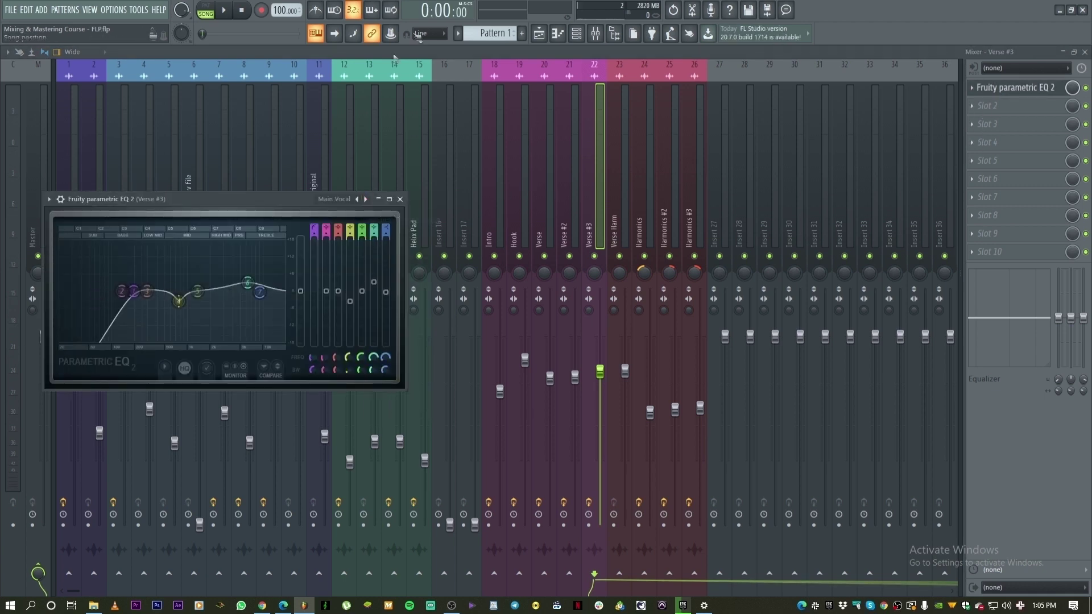
Play from within the hook section, close the equalizer and slightly lower the Hook track's volume
drag(225, 31, 220, 34)
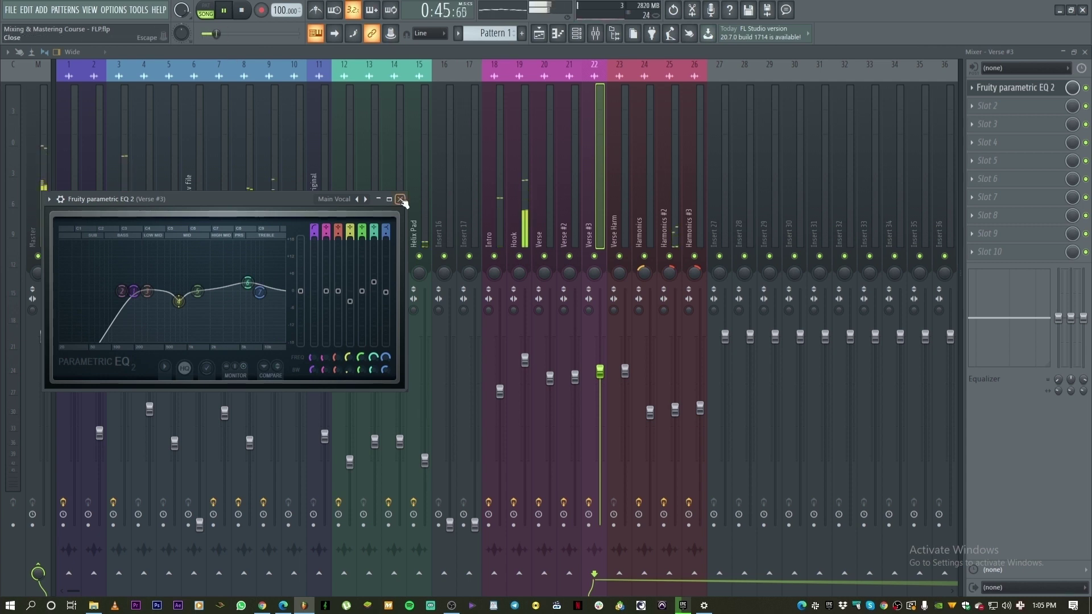
click(401, 199)
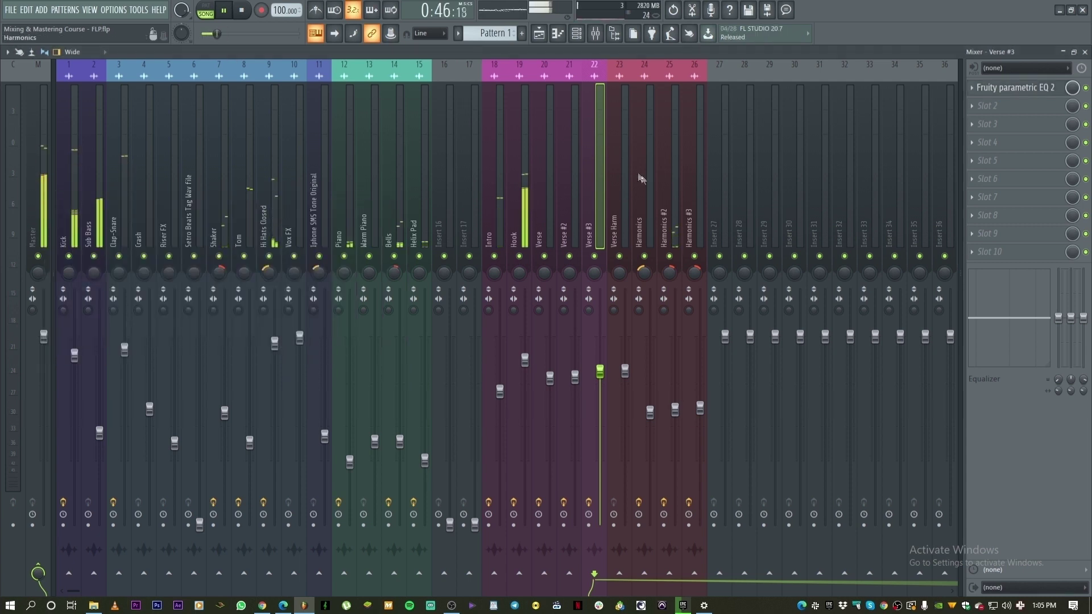
click(637, 172)
click(510, 160)
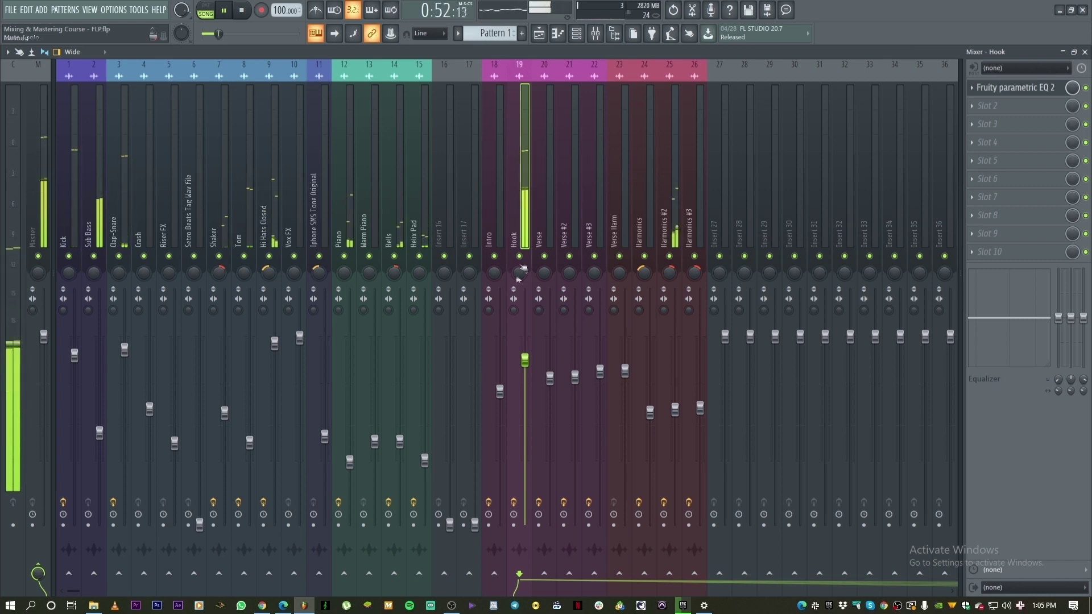
drag(524, 360, 524, 370)
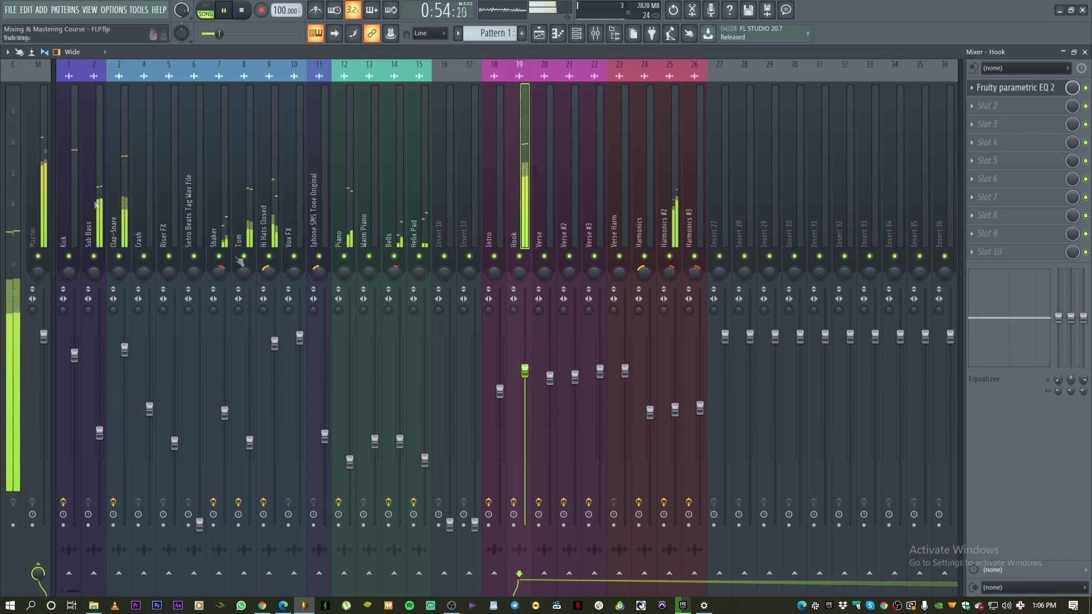
Slightly lower the Verse #3 track's volume during playback and check the song position against the verse clips in the playlist
key(space)
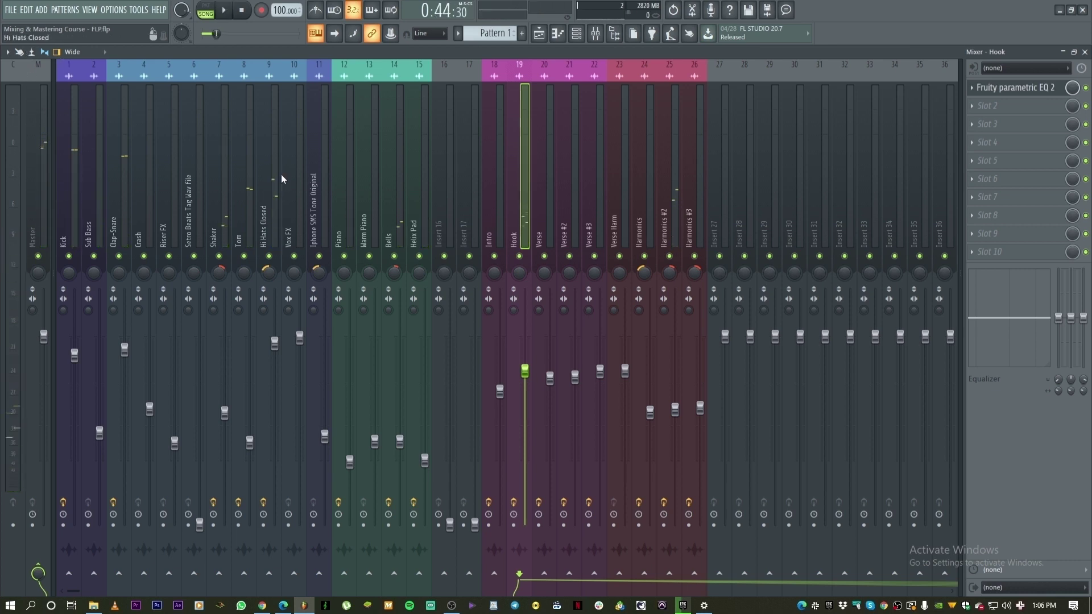
key(space)
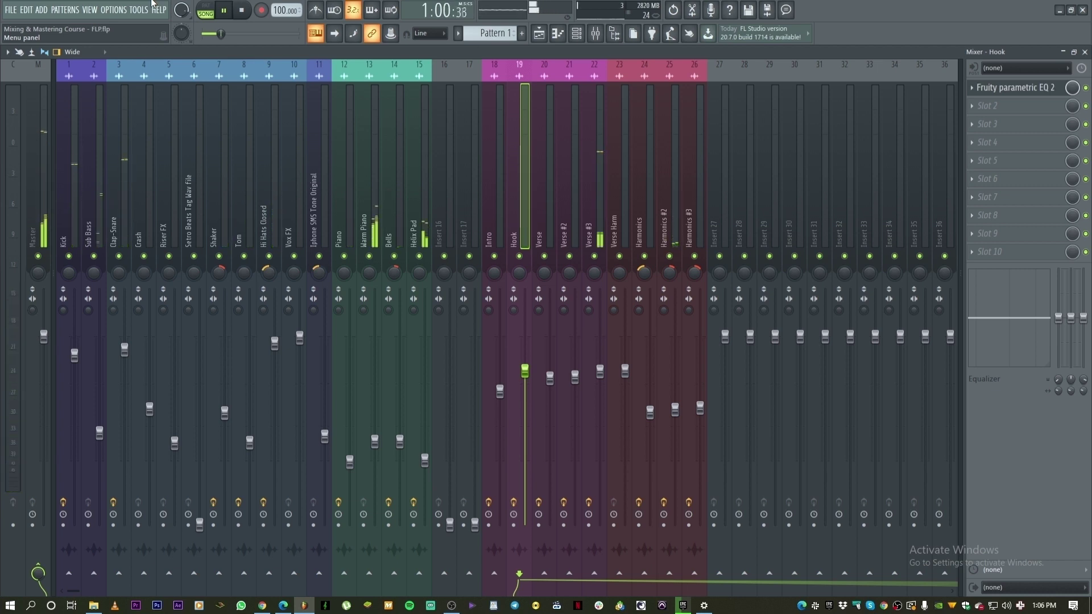
click(609, 209)
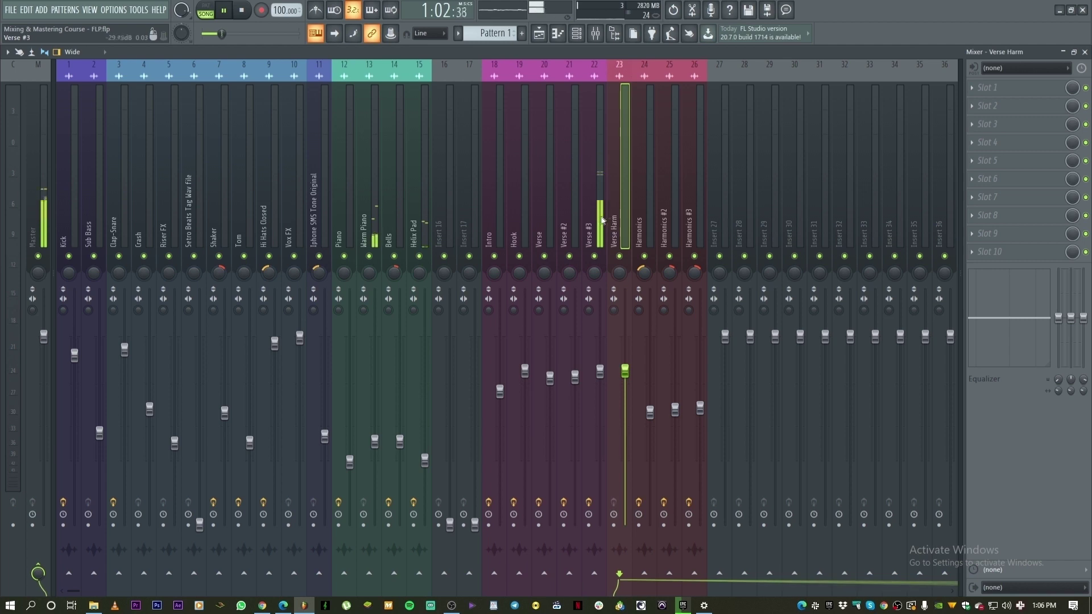
click(599, 224)
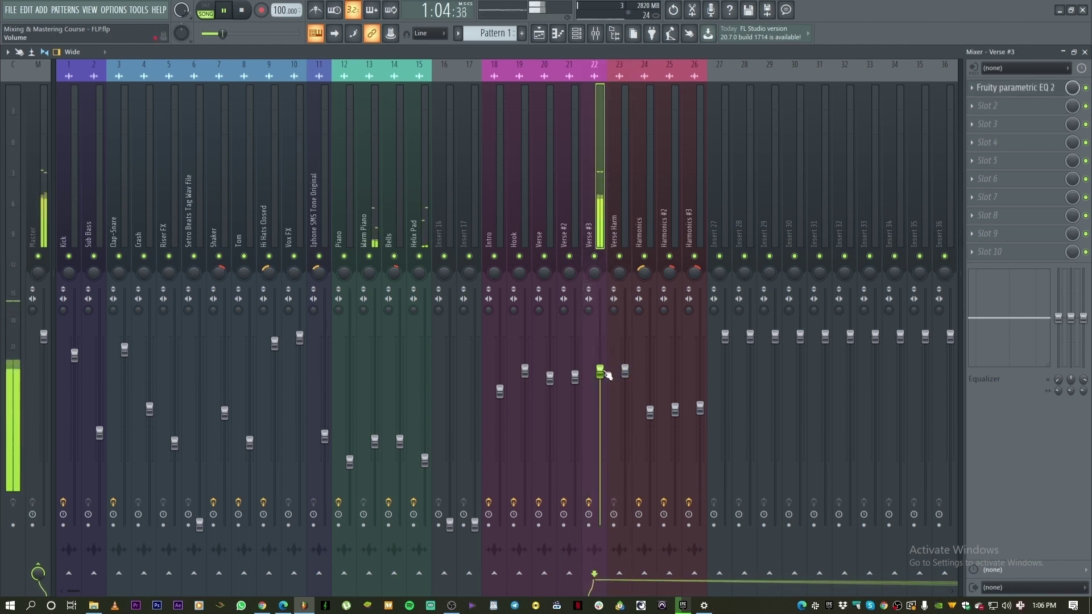
drag(602, 376, 603, 377)
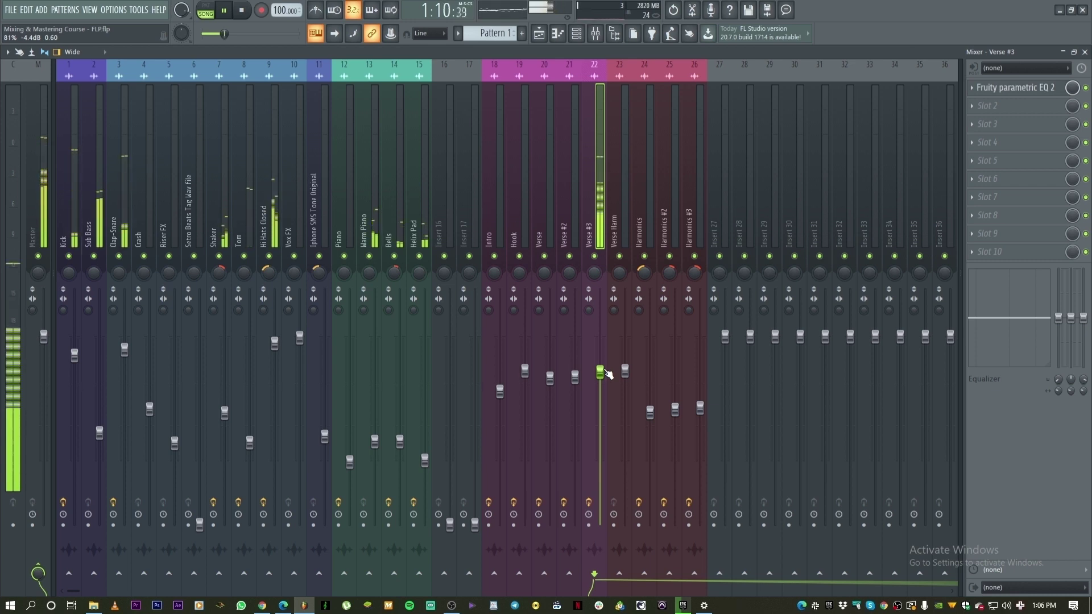
drag(600, 376, 600, 380)
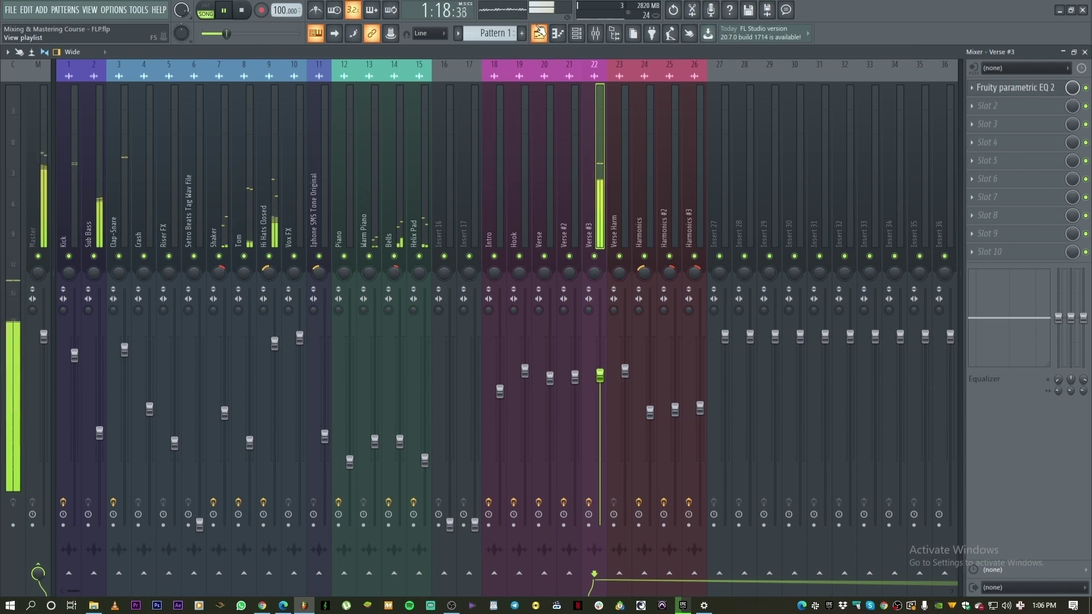
click(539, 33)
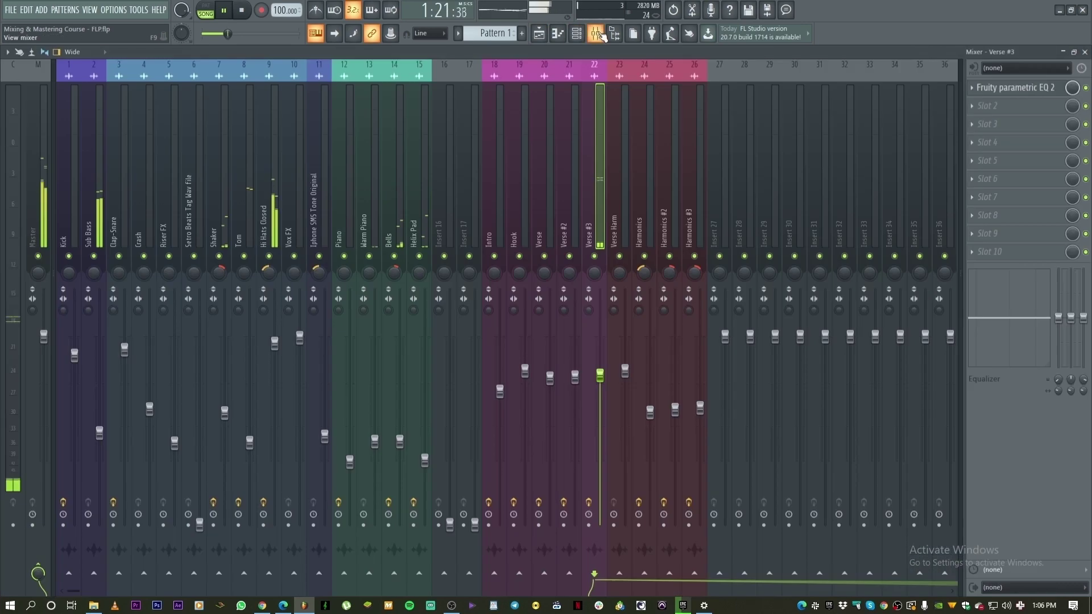
click(600, 34)
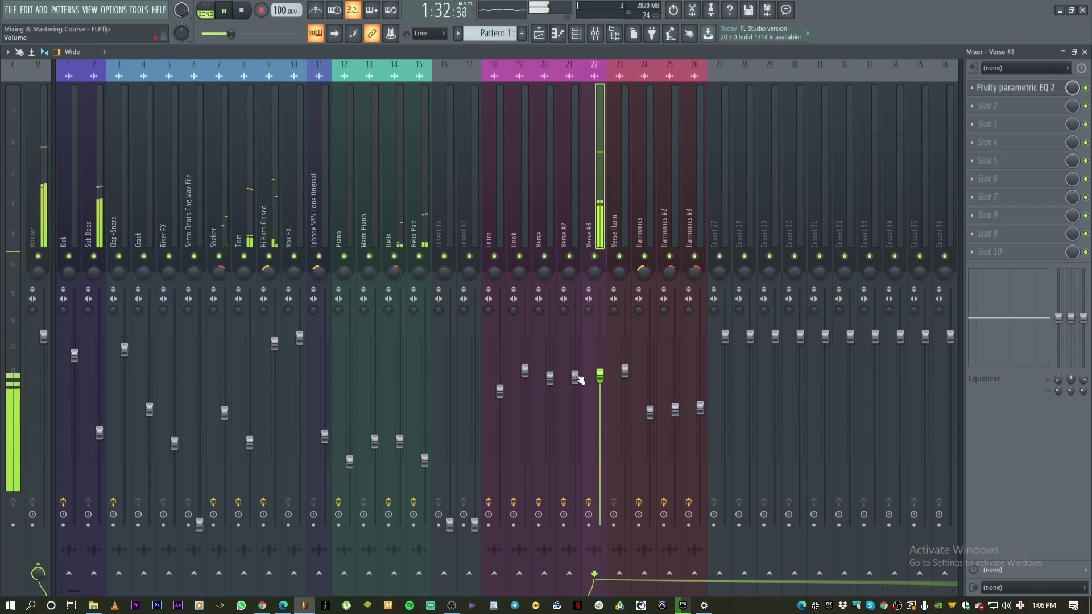
click(546, 33)
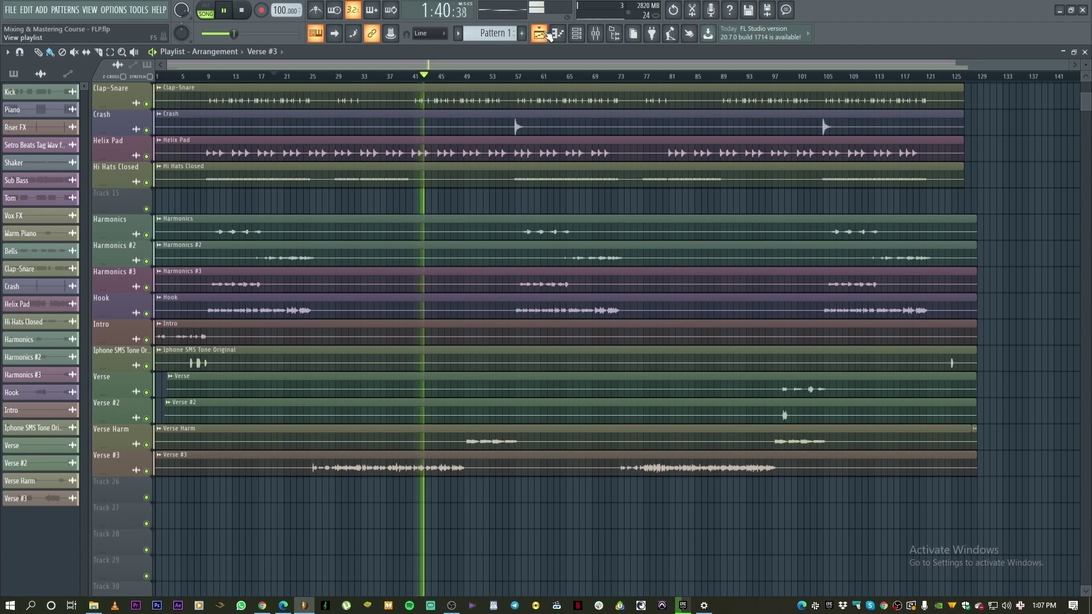
click(596, 34)
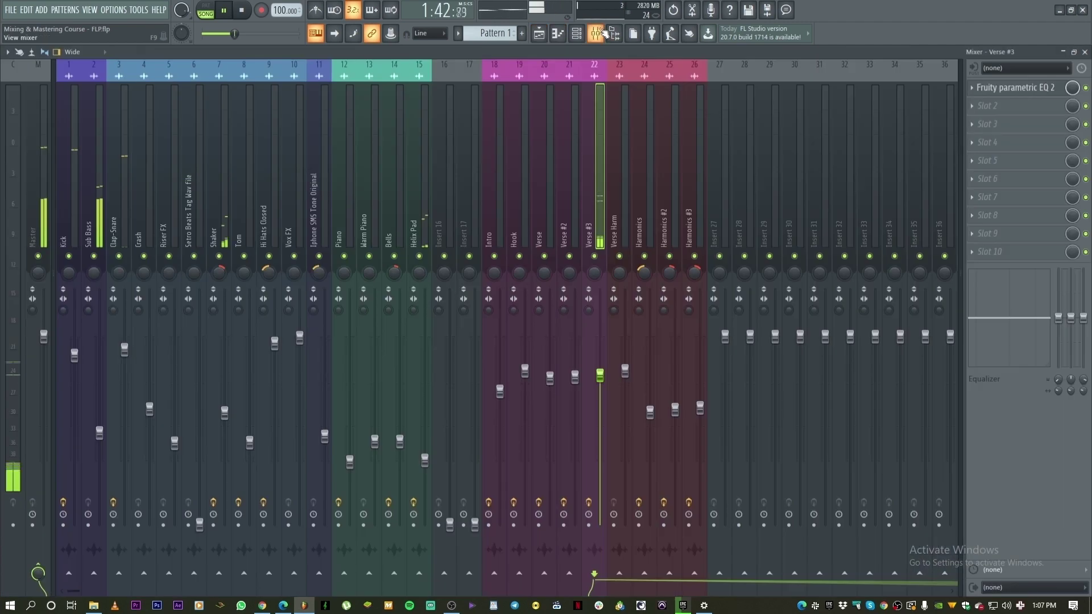
Rename the Verse Harm mixer track as "Verse Bridge"
click(563, 217)
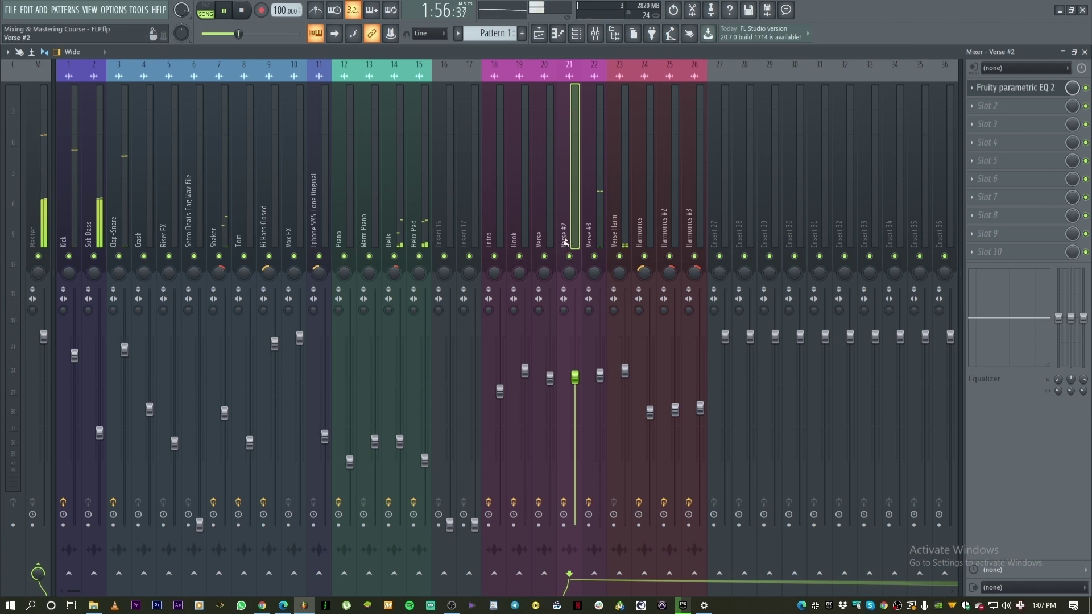
click(621, 231)
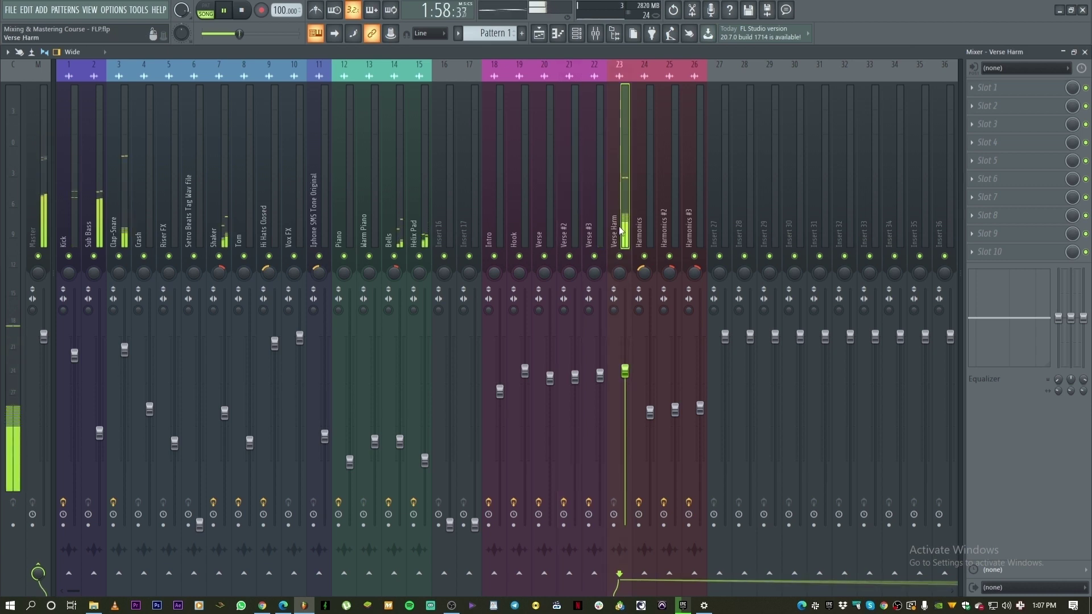
right_click(630, 62)
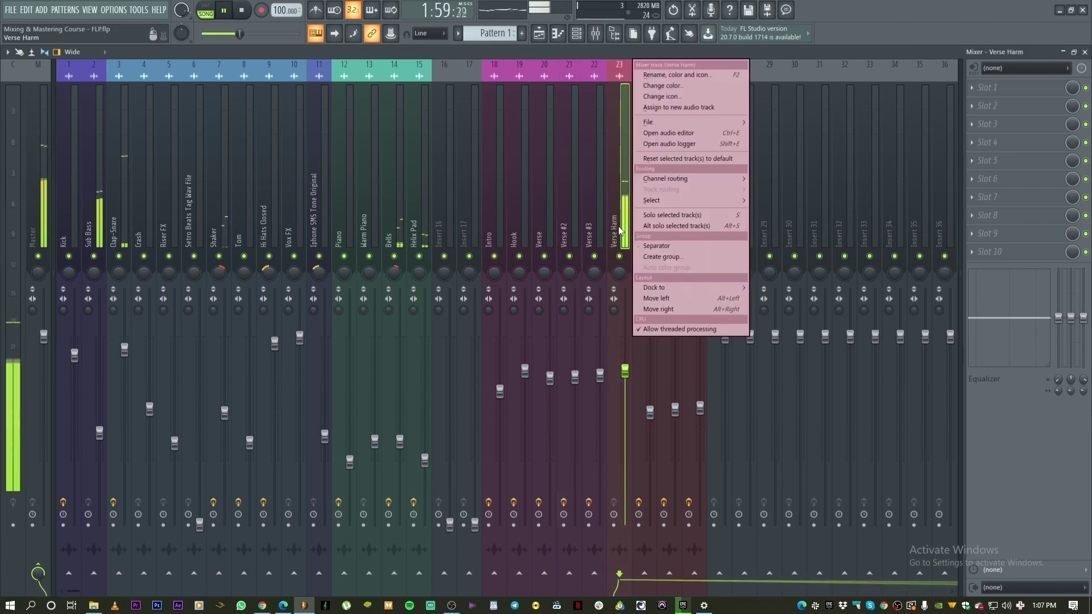
click(658, 76)
double_click(598, 54)
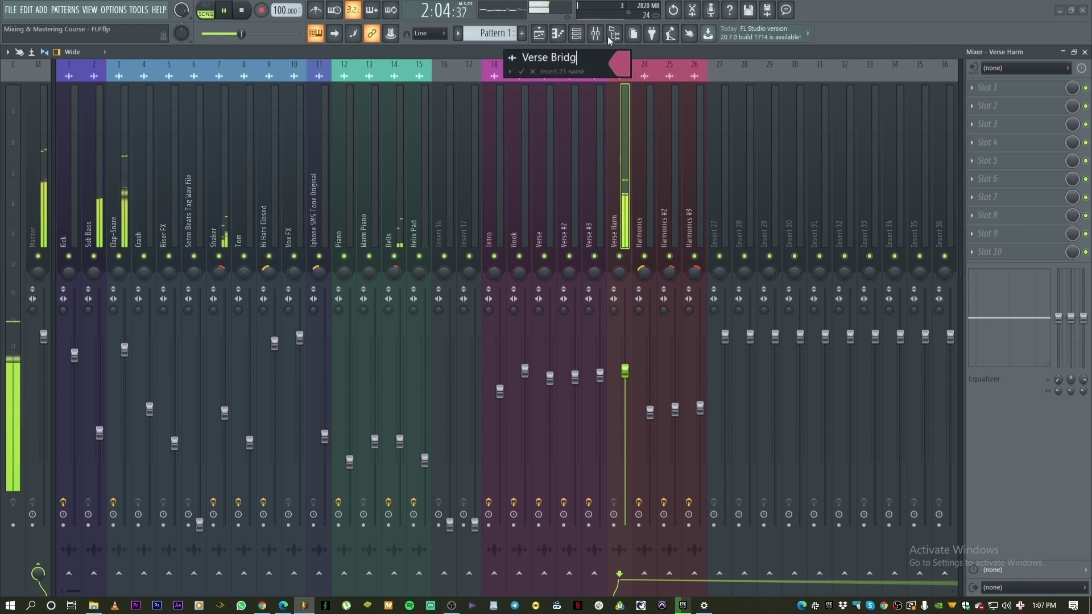
Finish renaming mixer insert 23 as Verse Bridge and stop playback
text(e)
key(Return)
key(space)
Load Fruity Parametric EQ 2 with the Main Vocal preset on the Verse Bridge track, then show the playlist
click(993, 88)
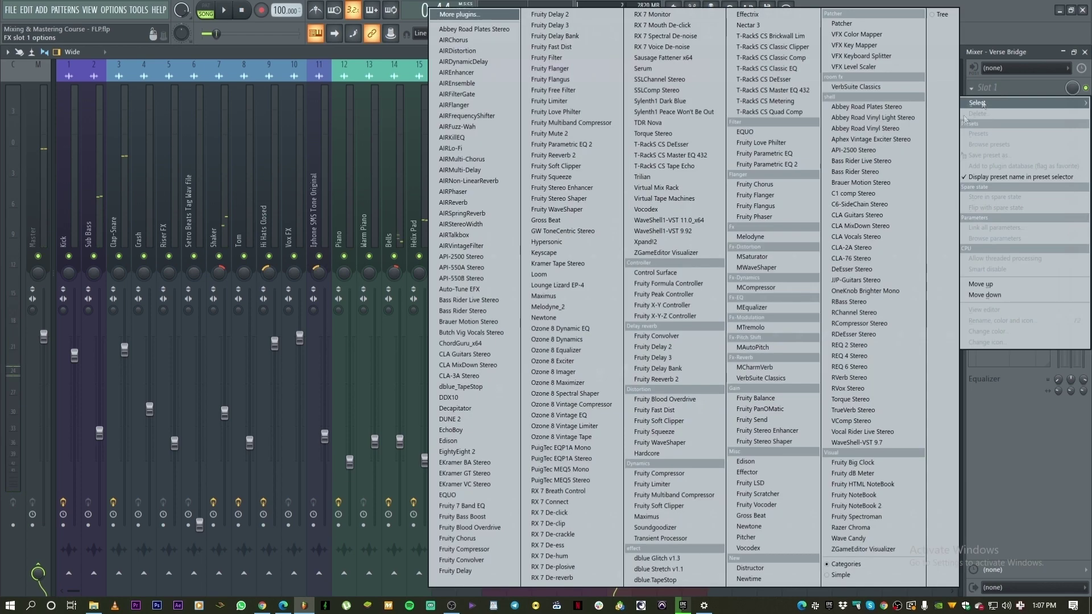
click(765, 164)
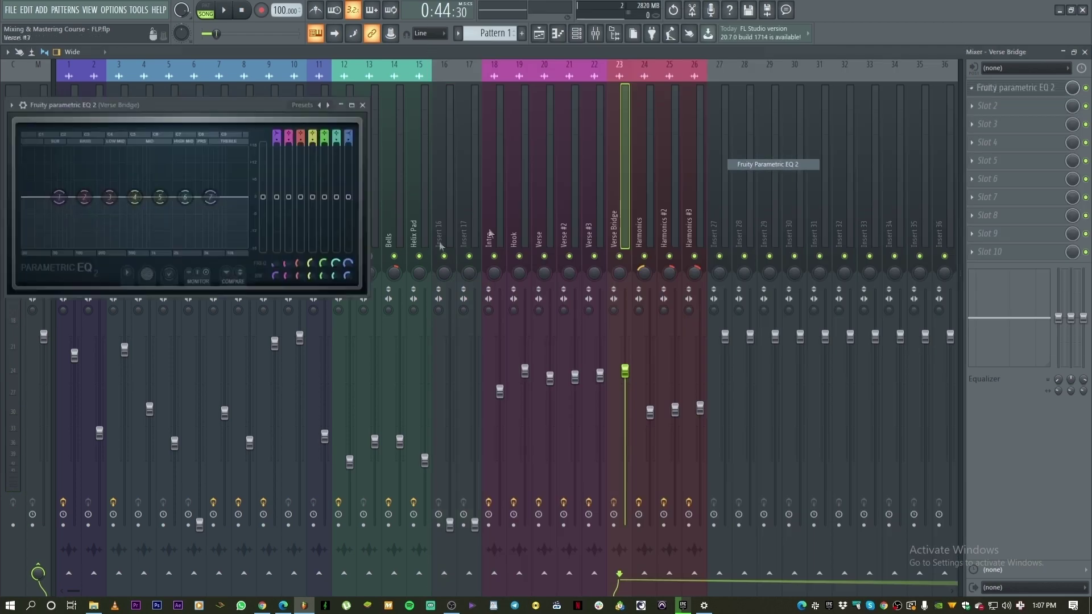
click(331, 106)
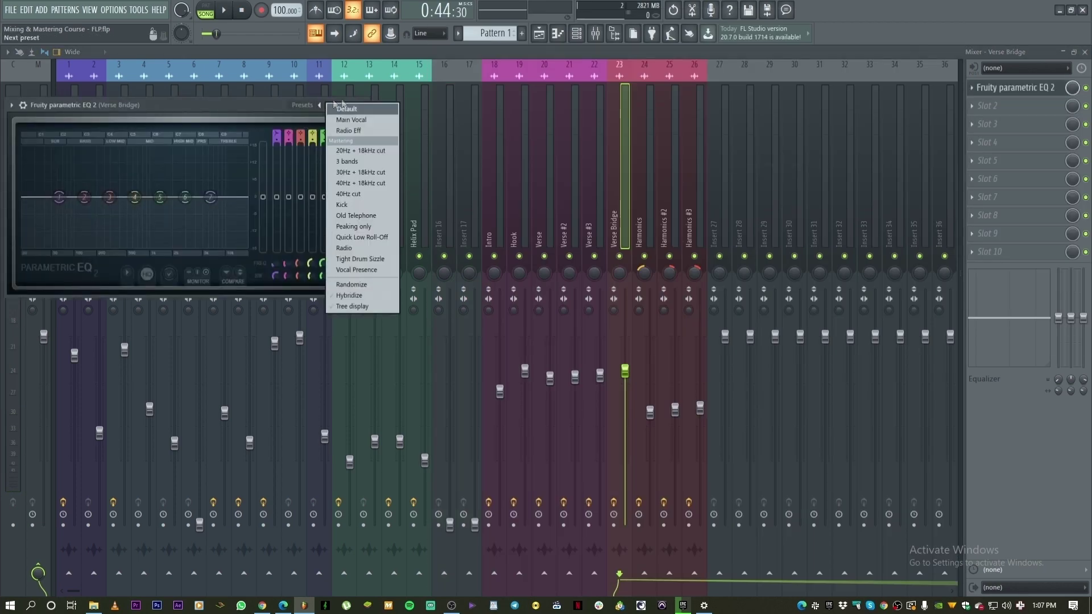
click(364, 116)
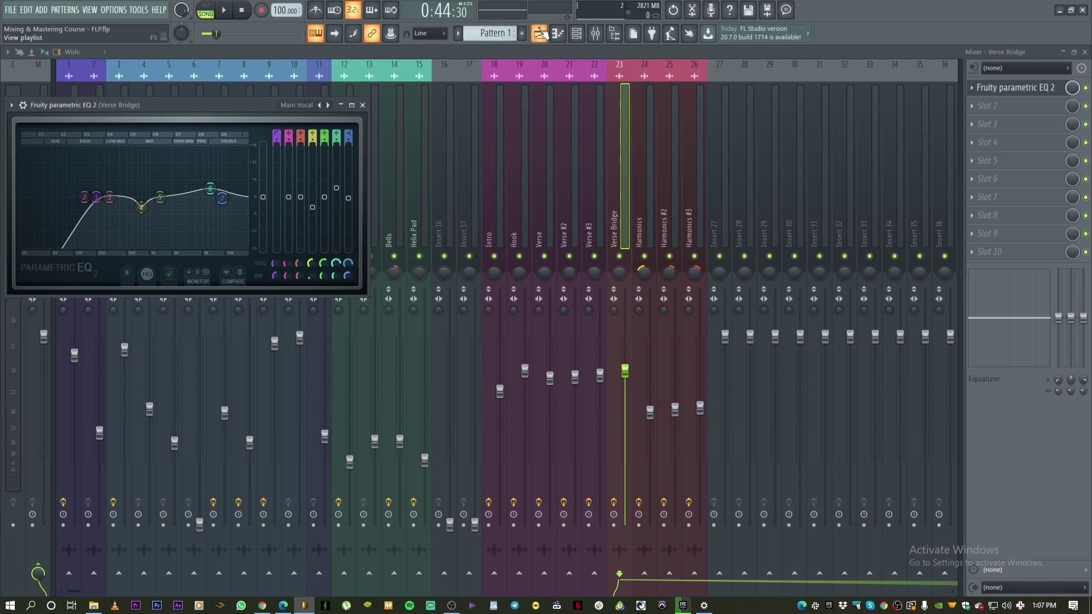
click(540, 35)
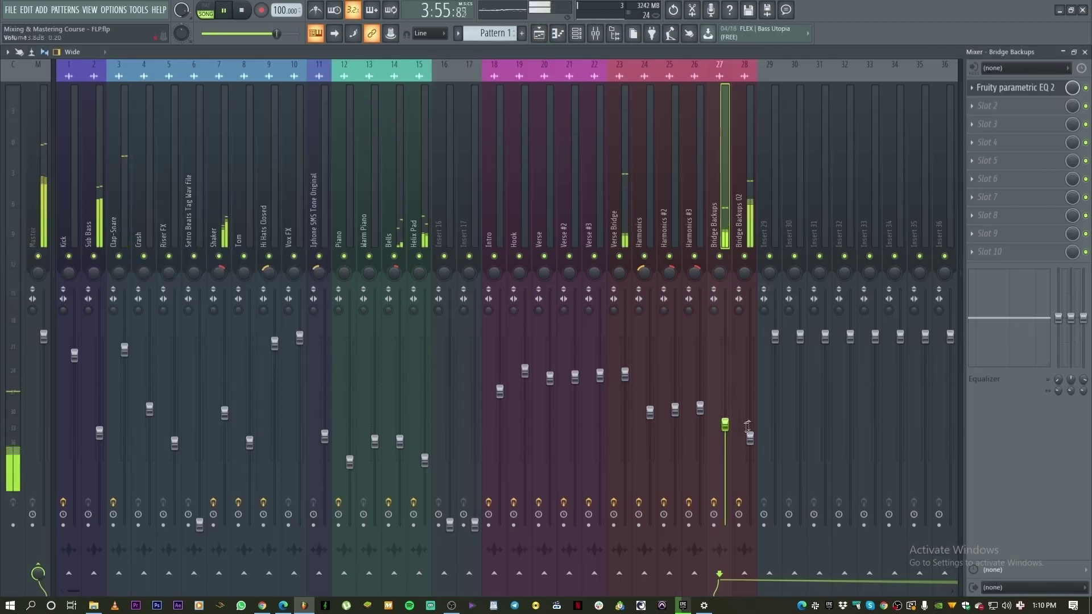
Nudge the Bridge Backups 02 volume up, and pan Bridge Backups about 53% left and Bridge Backups 02 to the right
drag(750, 438, 750, 435)
key(space)
drag(719, 273, 719, 291)
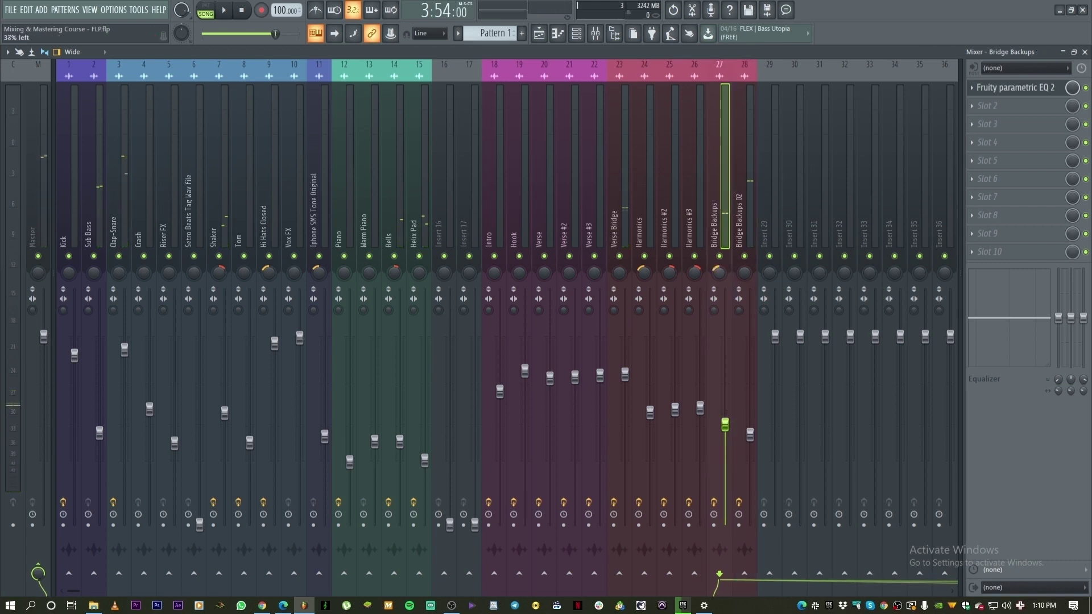
key(space)
click(741, 278)
drag(744, 272, 744, 268)
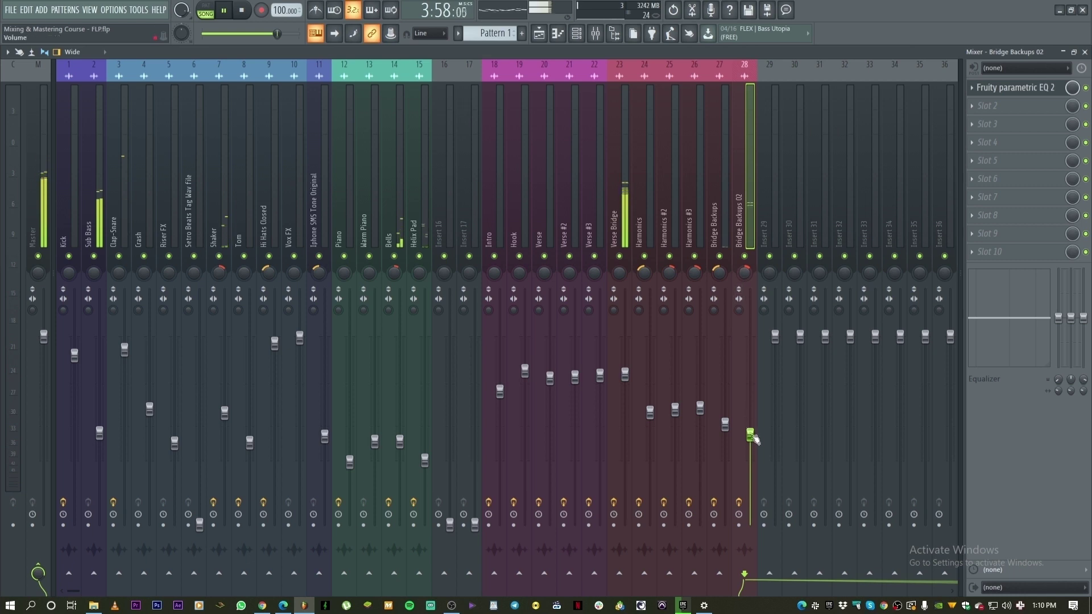
Raise the Bridge Backups volume to about -7.6 dB and bring Bridge Backups 02 up to a matching level
drag(725, 424, 725, 391)
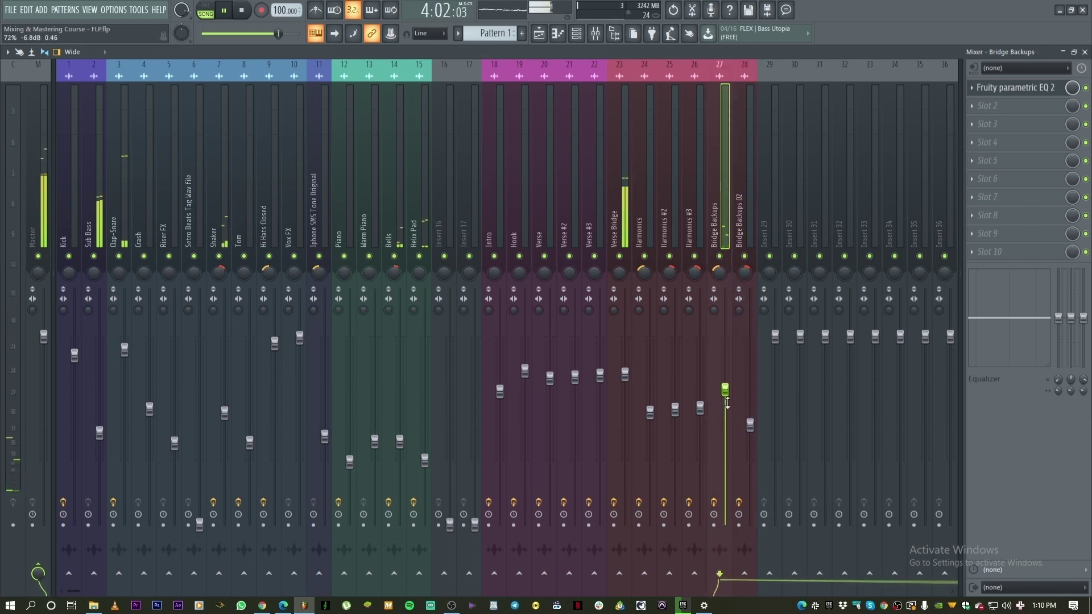
click(751, 426)
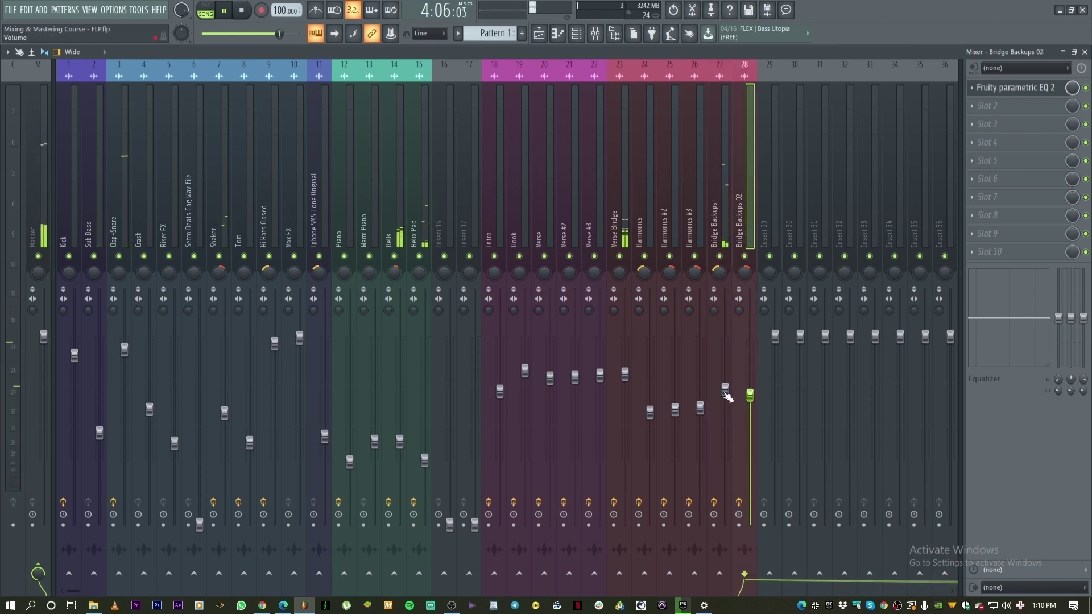
drag(726, 390, 726, 394)
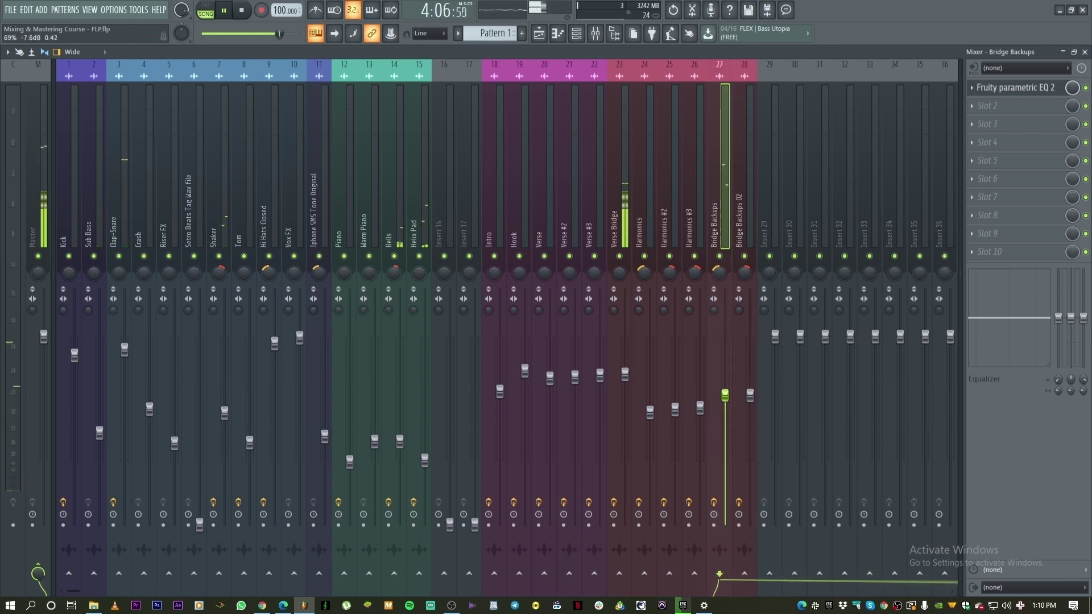
Close the mixer and plugin windows and replay the song from around bar 101 in the playlist
click(1084, 52)
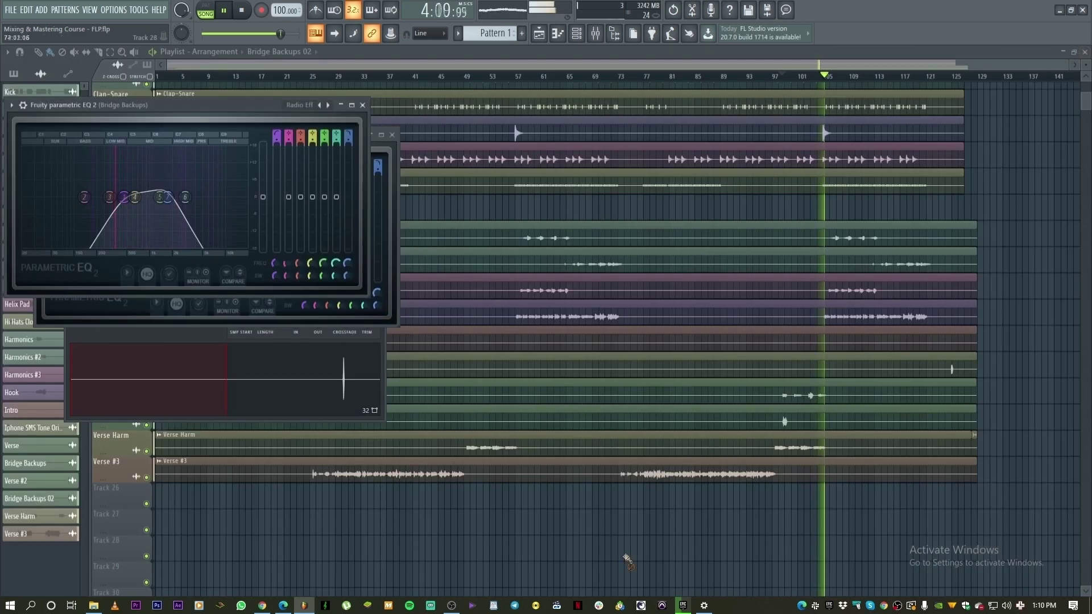
key(F12)
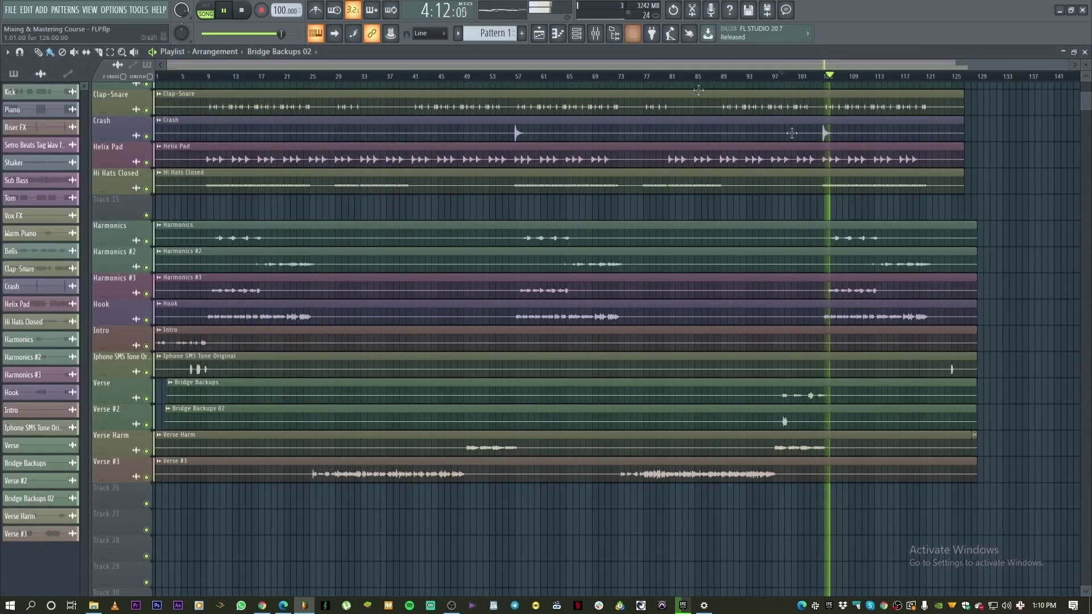
click(802, 75)
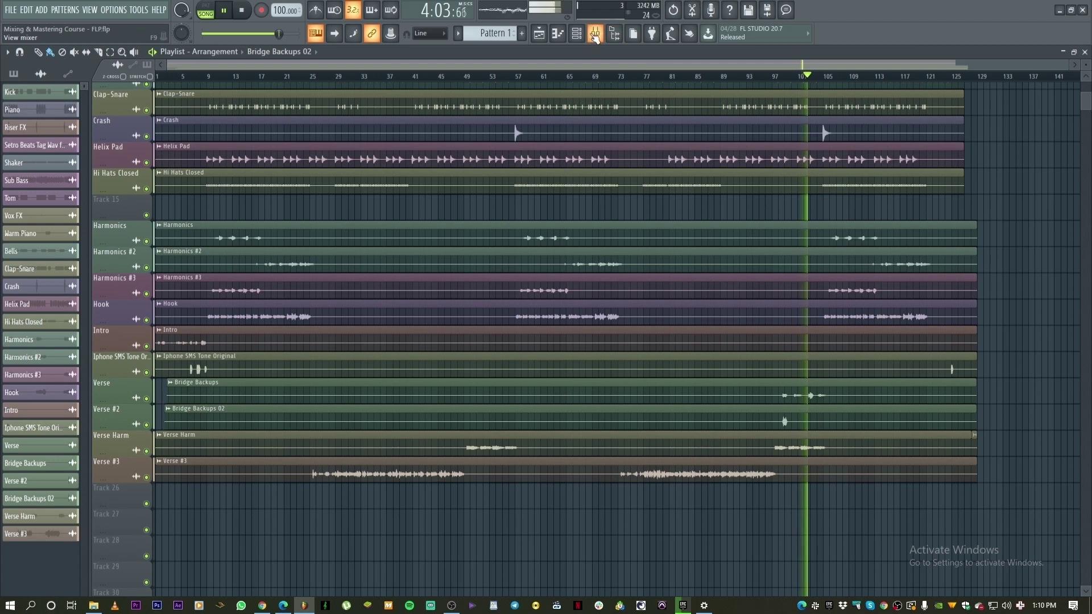
Lower the Crash and Riser FX volumes in the mixer while the bridge plays
click(613, 34)
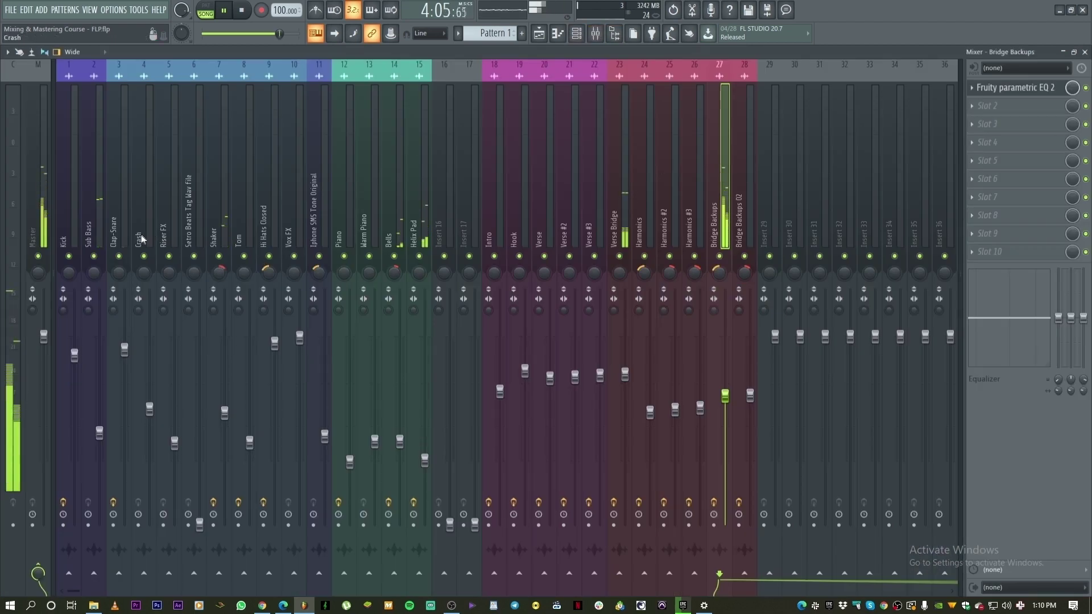
click(156, 364)
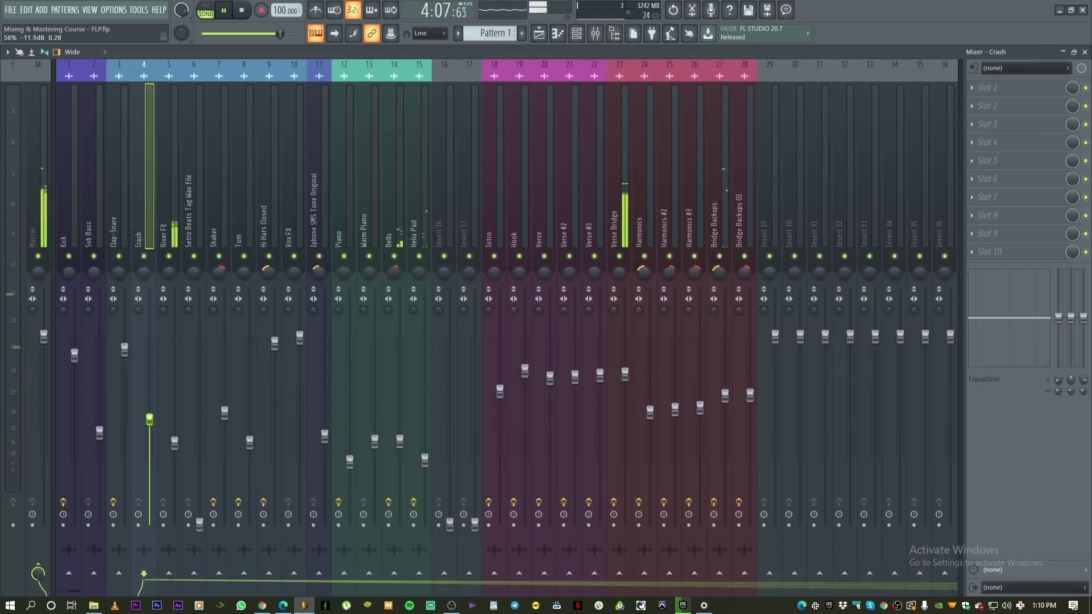
ctrl+click(173, 443)
drag(149, 423, 150, 444)
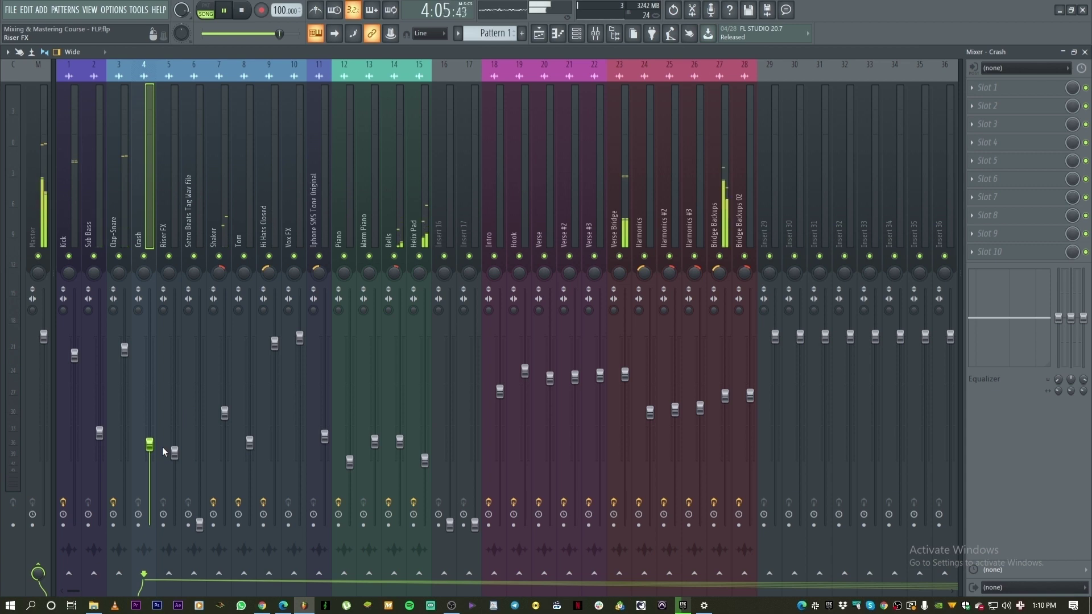
Stop playback and move the high-cut band of the Bridge Backups EQ to a higher frequency
click(724, 395)
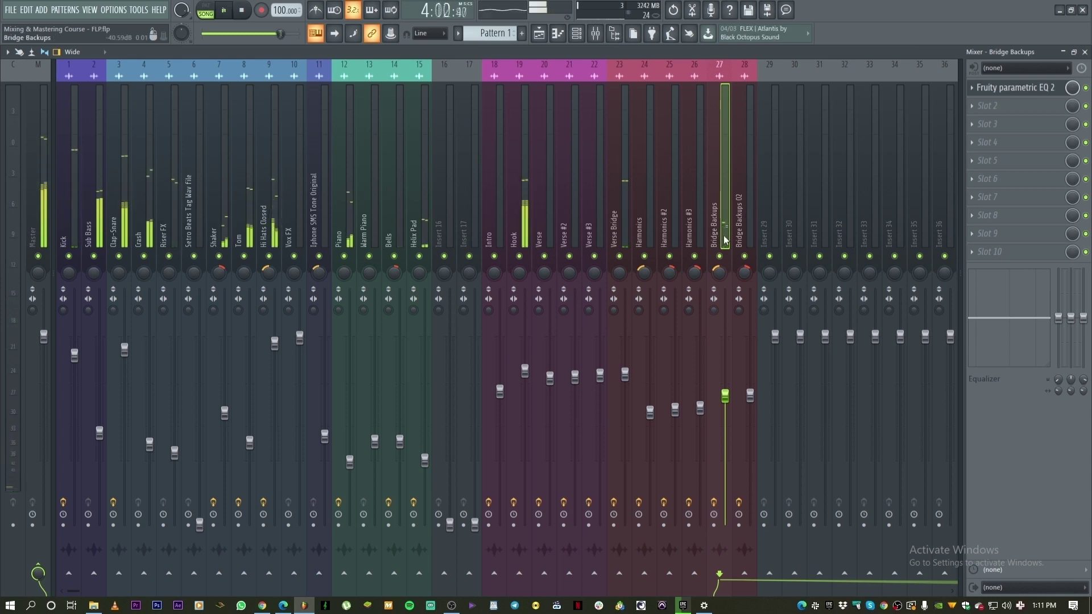
key(space)
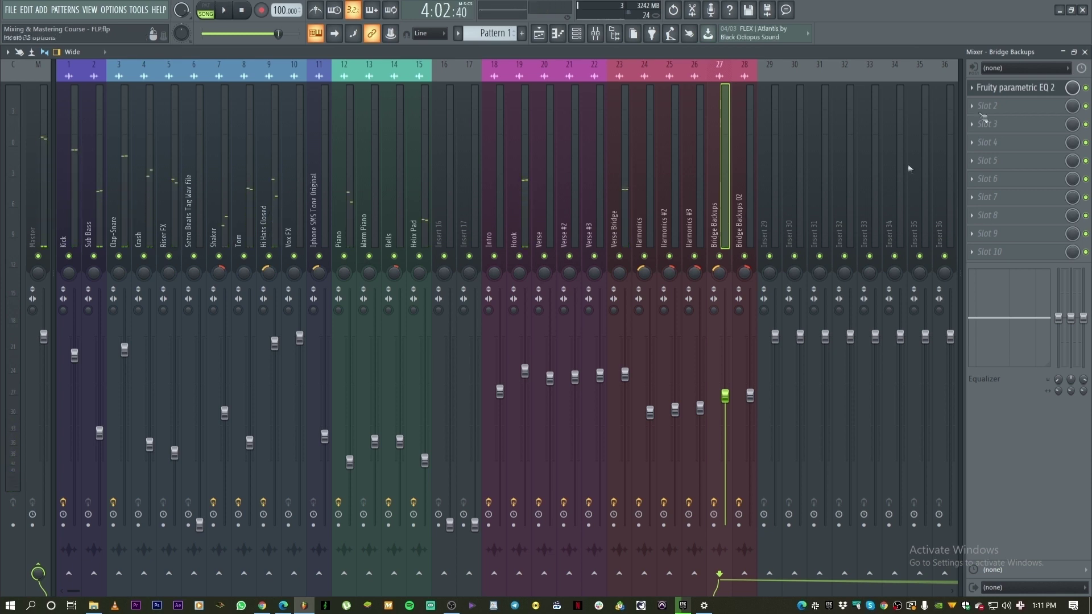
click(1003, 98)
drag(167, 197, 185, 197)
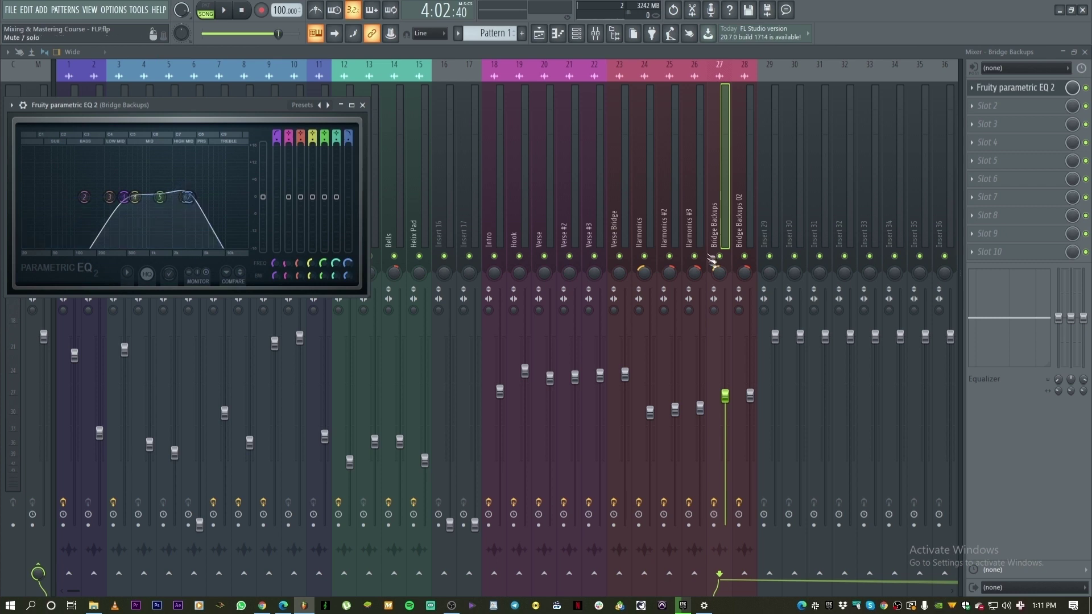
Move the high-cut band of the Bridge Backups 02 EQ to a higher frequency
click(745, 220)
click(1012, 91)
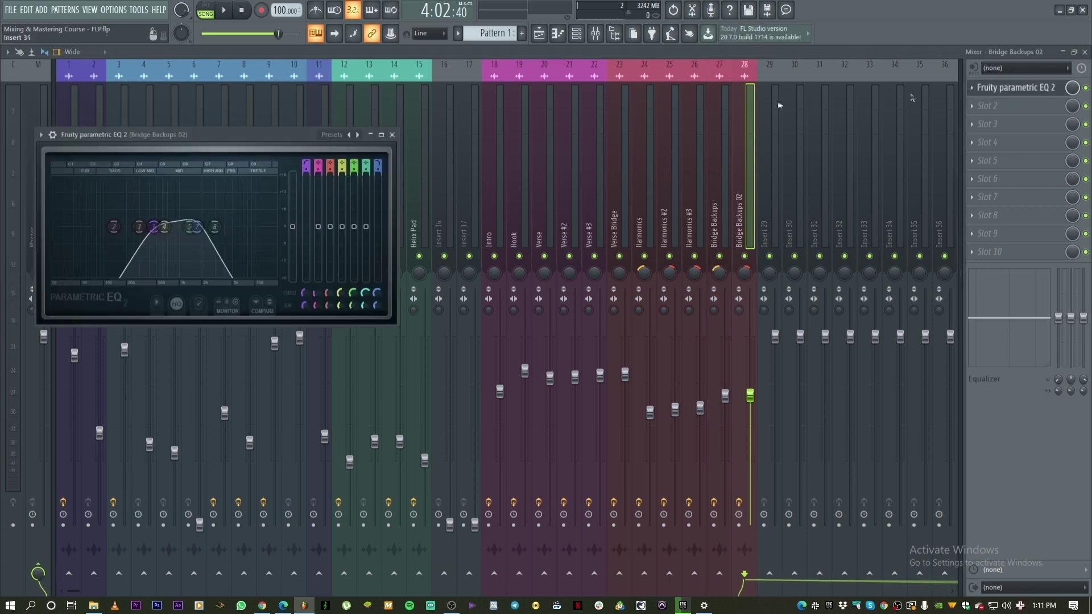
drag(210, 228, 219, 226)
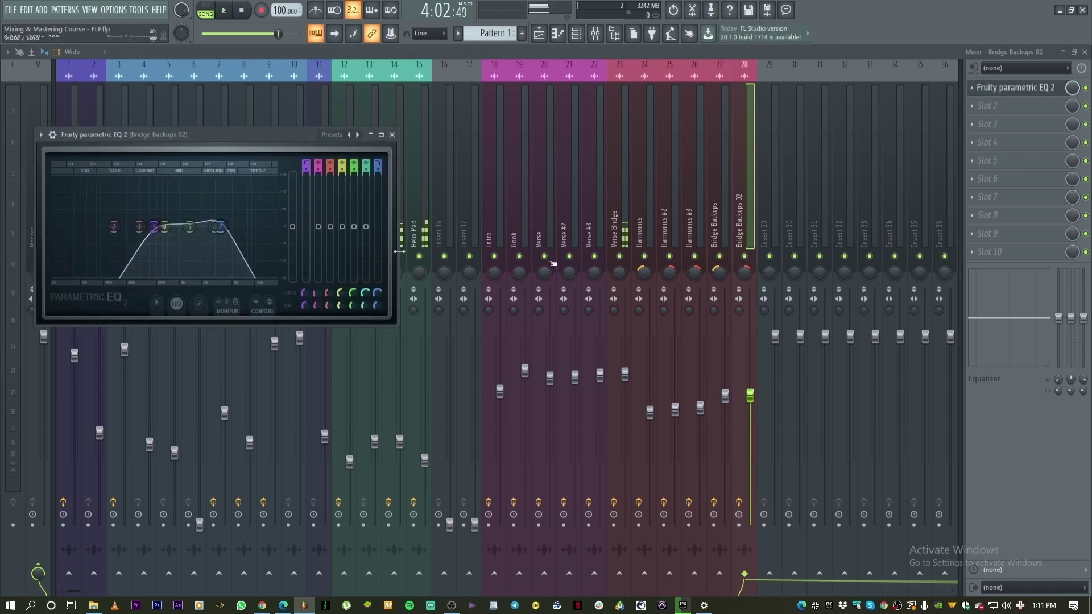
Play the bridge and raise the Bridge Backups volume slightly
key(space)
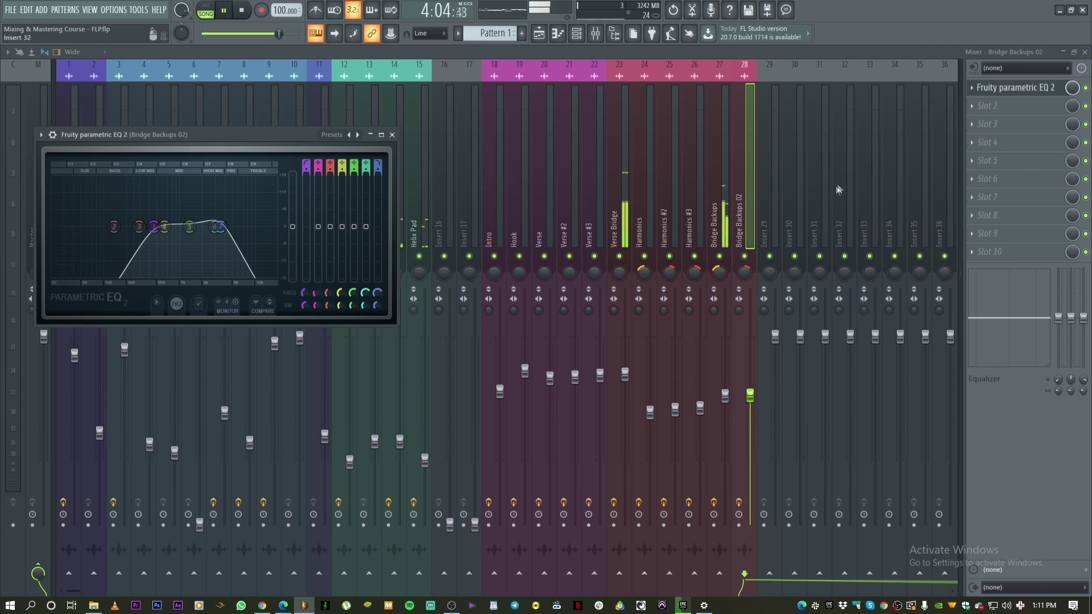
click(725, 394)
drag(724, 393, 725, 389)
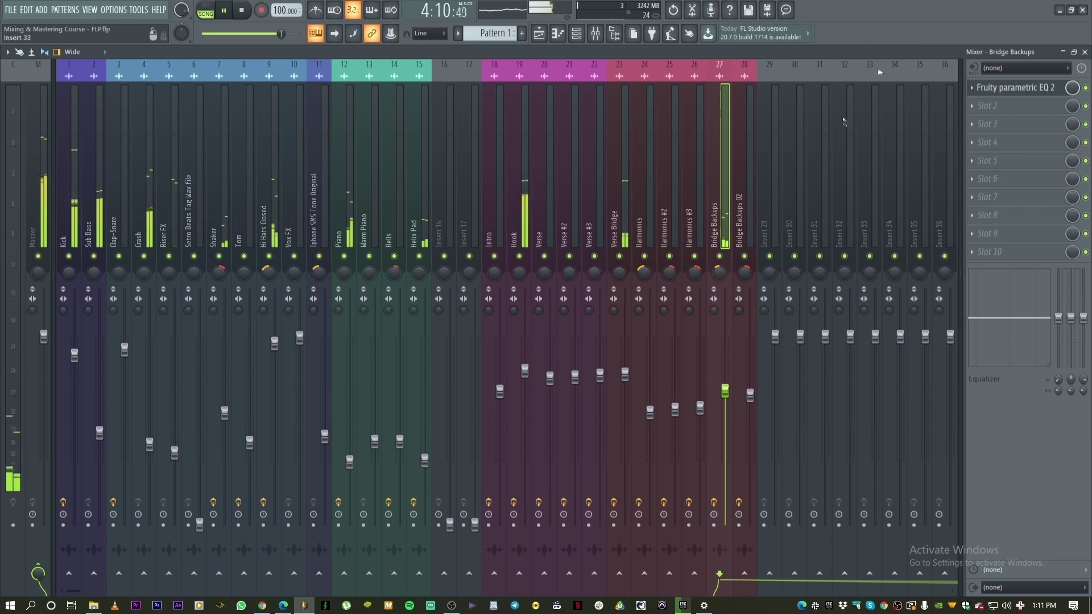
Return to the playlist without open windows, listen to the last hook across the tracks, and stop playback
key(F9)
key(F12)
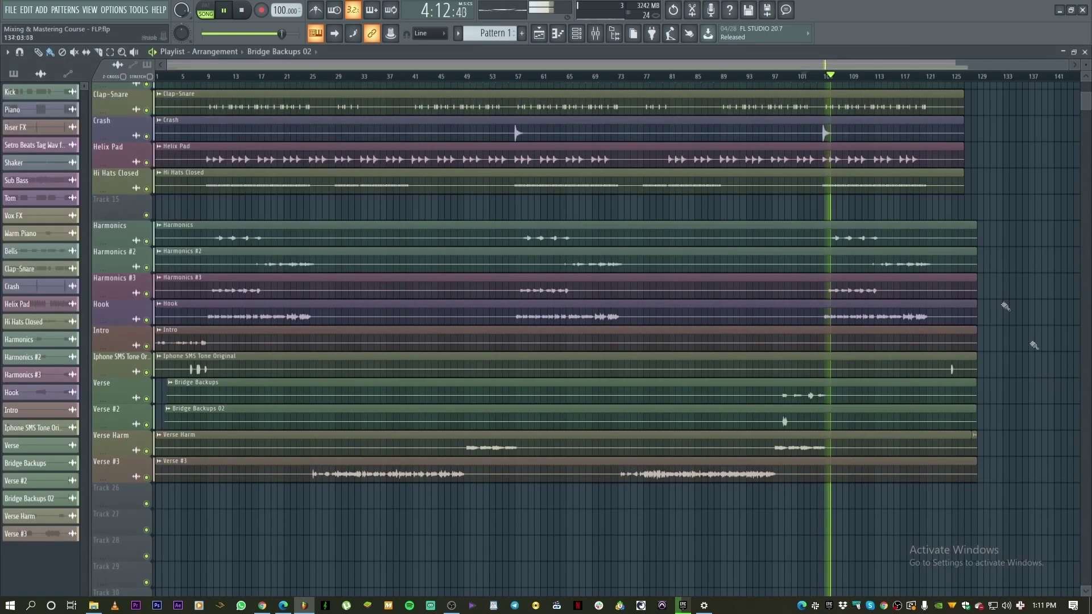
scroll(1005, 256, down, 2)
scroll(625, 218, up, 3)
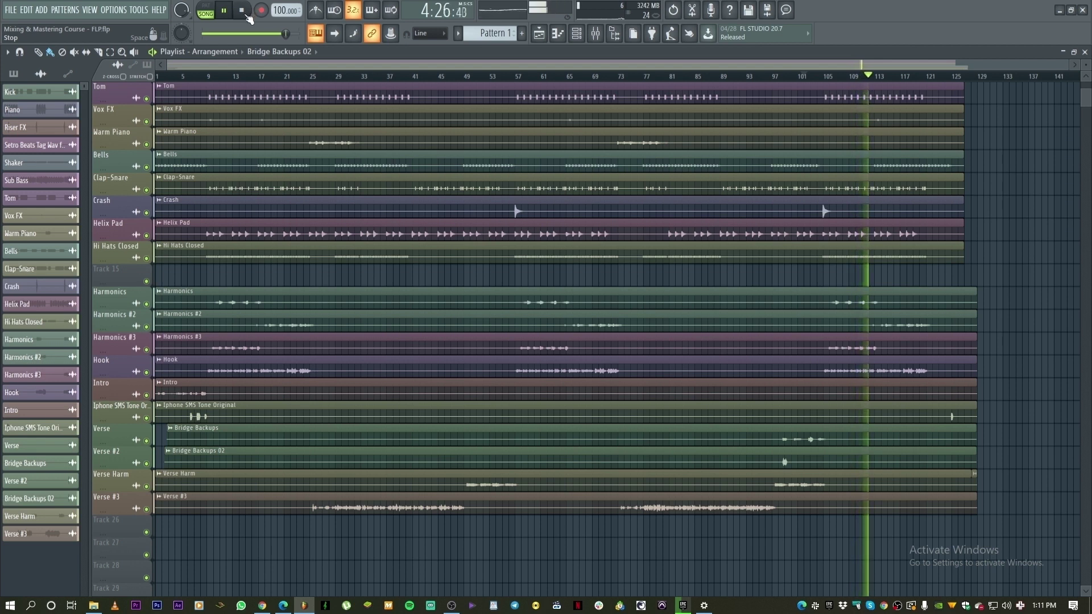
click(245, 19)
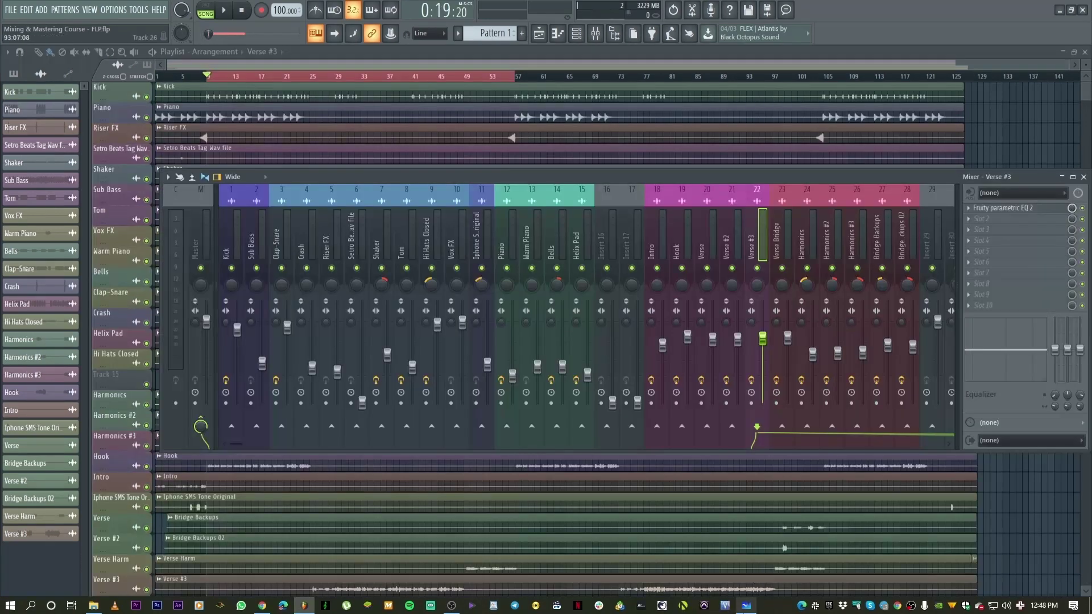
Switch to Microsoft Whiteboard and handwrite the underlined heading "Compressor" with the black pen
click(747, 606)
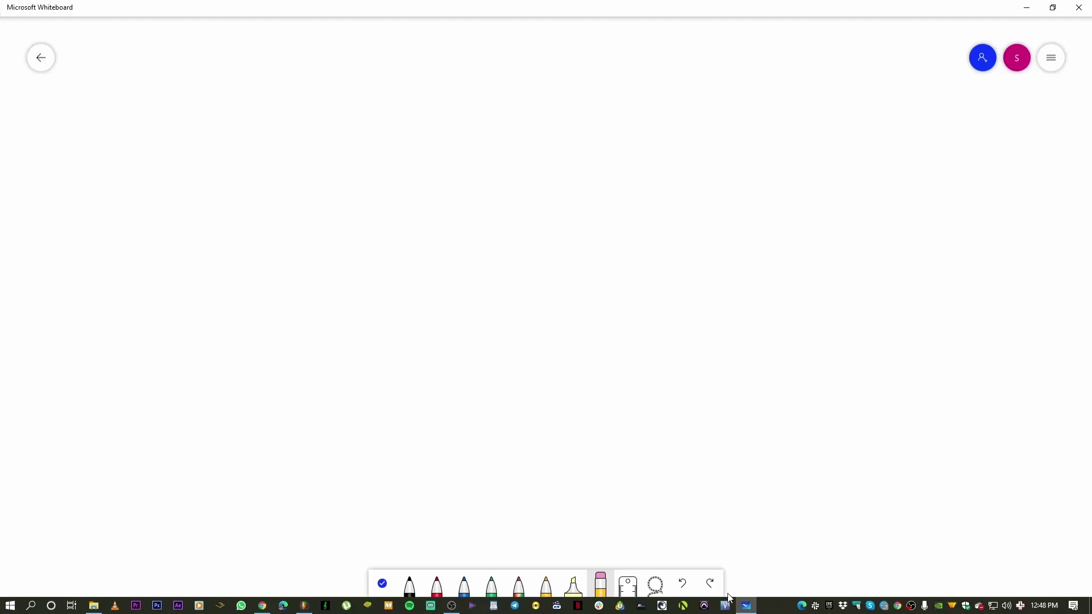
click(409, 585)
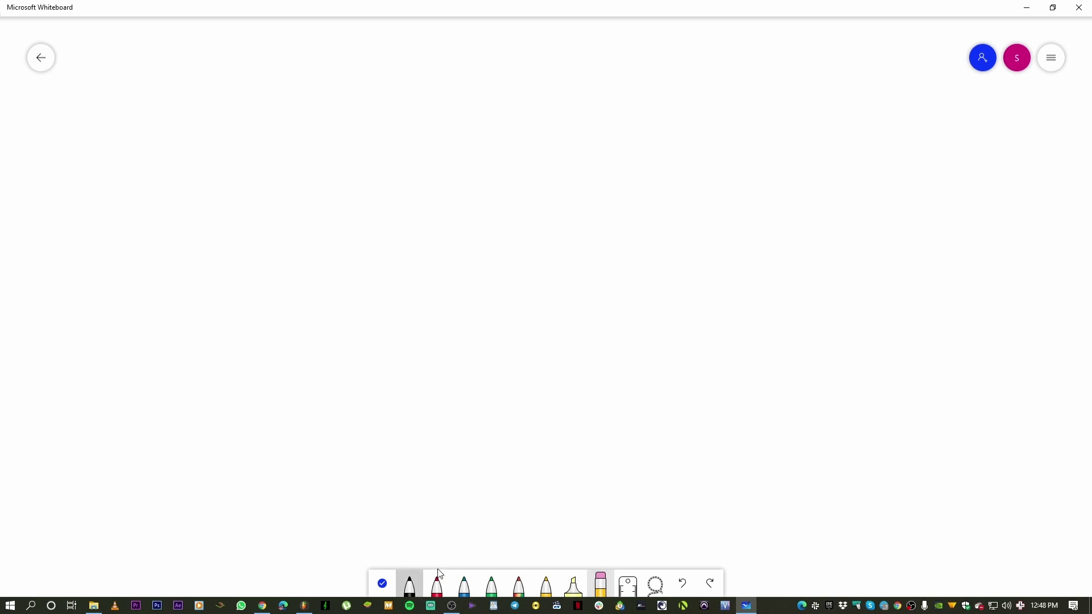
drag(209, 100, 172, 158)
click(193, 144)
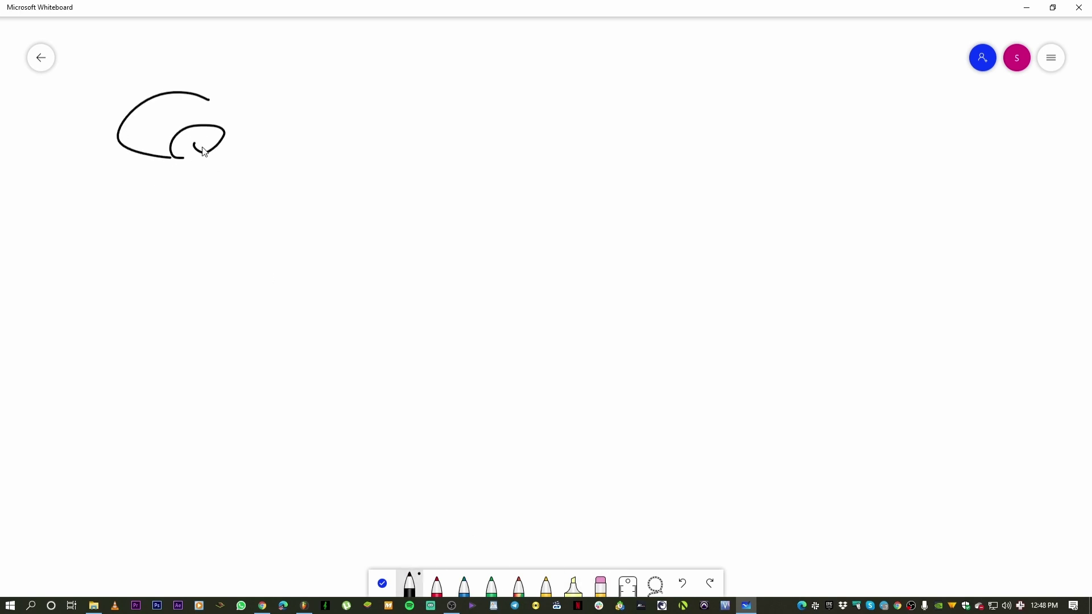
mouse_move(299, 114)
mouse_down()
mouse_move(313, 92)
mouse_move(308, 129)
mouse_up()
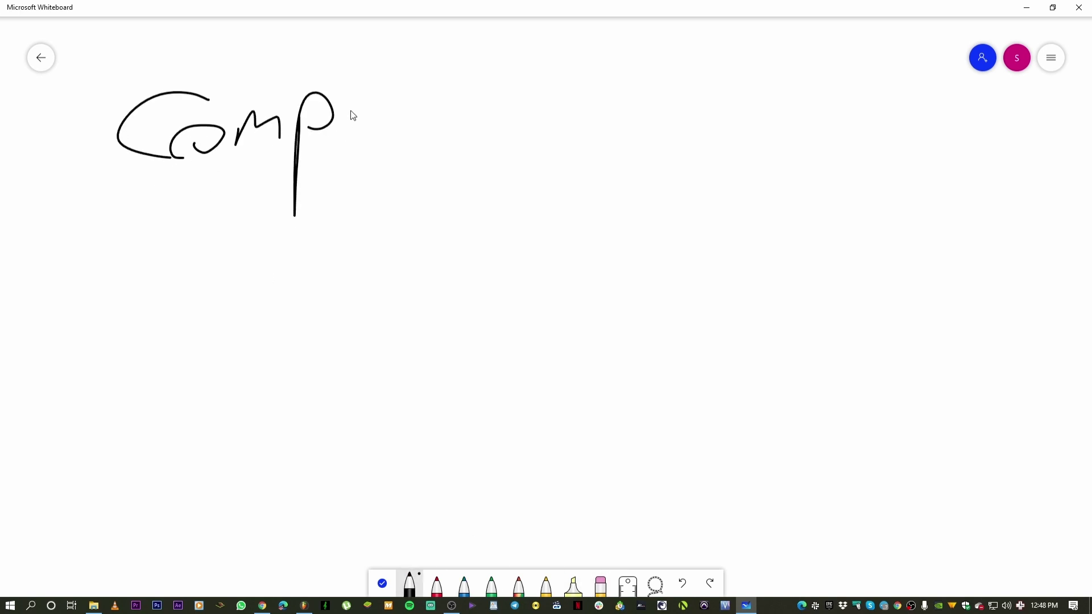
drag(428, 131, 421, 153)
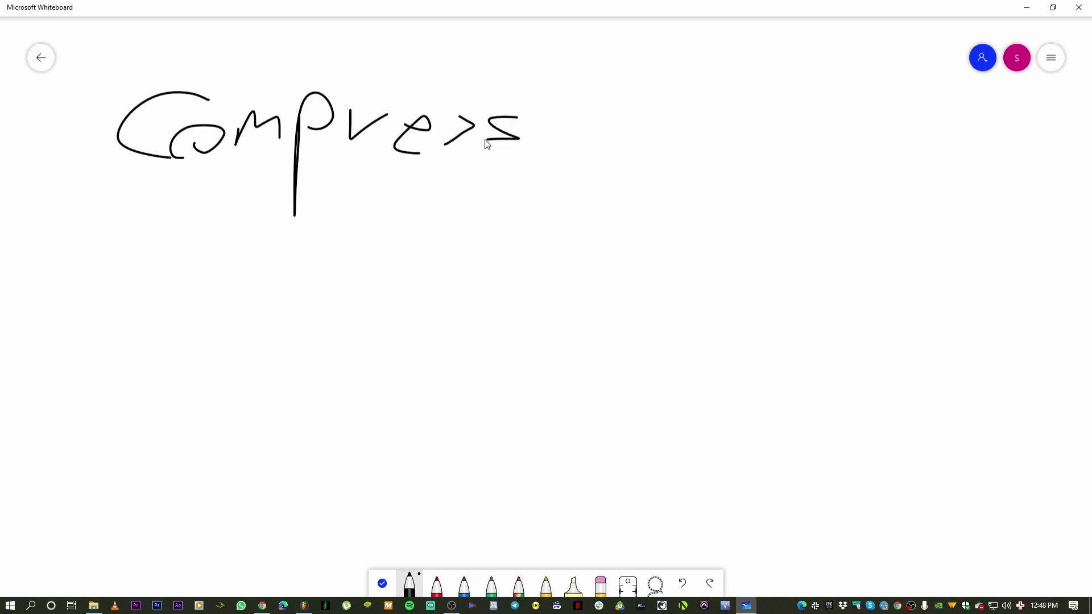
mouse_move(556, 146)
mouse_down()
mouse_move(561, 132)
mouse_move(607, 130)
mouse_up()
drag(130, 210, 654, 206)
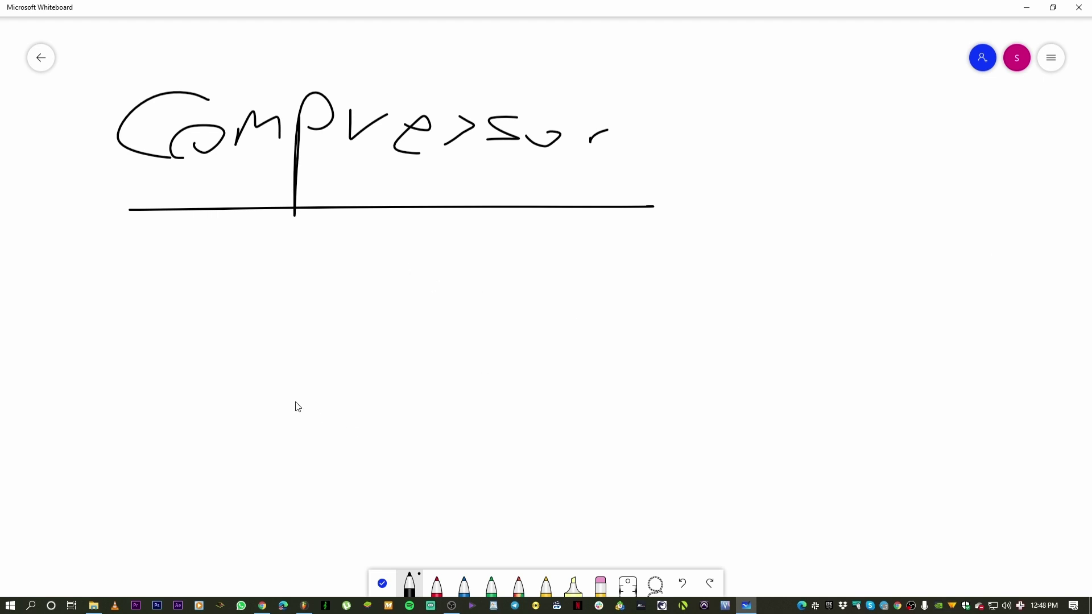
Draw a jagged waveform with uneven peaks below the heading and mark dots along its lower and upper levels
mouse_move(332, 352)
mouse_down()
mouse_move(357, 294)
mouse_move(381, 324)
mouse_move(417, 256)
mouse_move(425, 334)
mouse_move(458, 290)
mouse_move(495, 301)
mouse_move(517, 247)
mouse_move(548, 323)
mouse_move(595, 229)
mouse_move(625, 260)
mouse_move(634, 302)
mouse_move(678, 337)
mouse_move(737, 263)
mouse_move(794, 308)
mouse_move(1005, 247)
mouse_move(1049, 353)
mouse_up()
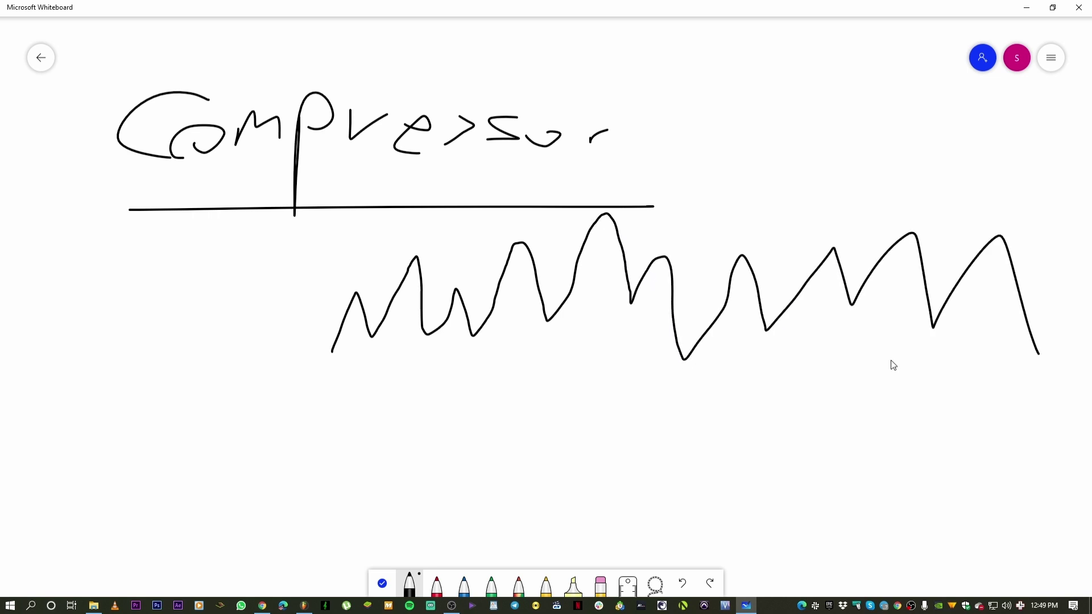
click(356, 337)
click(436, 337)
click(494, 339)
click(591, 335)
click(691, 335)
click(1038, 325)
click(862, 237)
click(768, 235)
click(672, 236)
click(563, 235)
click(416, 230)
click(335, 234)
click(250, 240)
Draw a downward arrow above the waveform and an upward arrow below it to illustrate compression
mouse_move(676, 103)
mouse_down()
mouse_move(675, 200)
mouse_move(690, 169)
mouse_up()
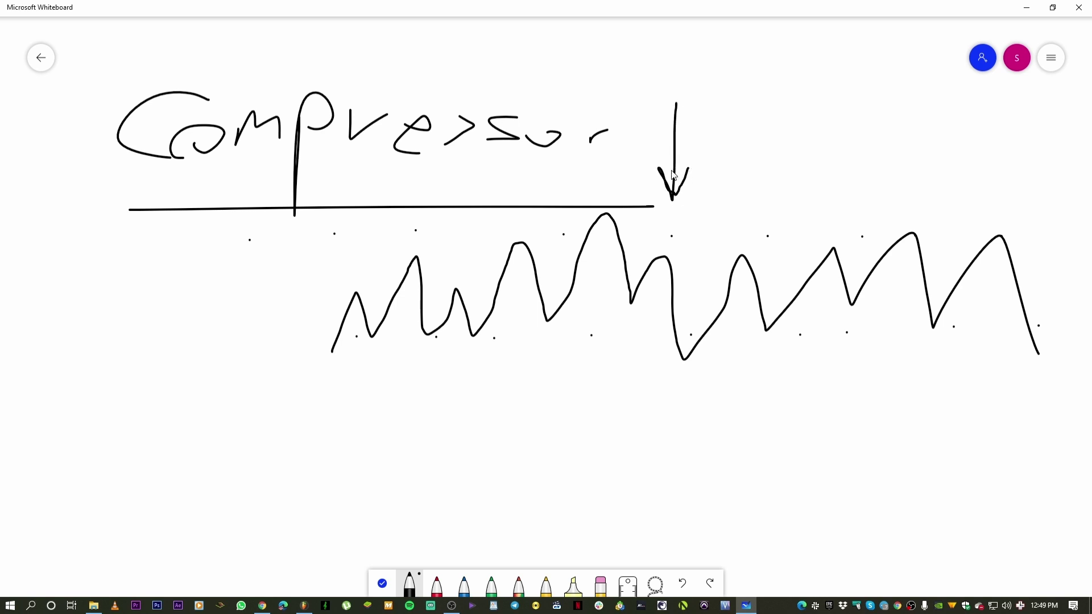
mouse_move(654, 484)
mouse_down()
mouse_move(676, 424)
mouse_move(711, 465)
mouse_up()
drag(679, 413, 672, 529)
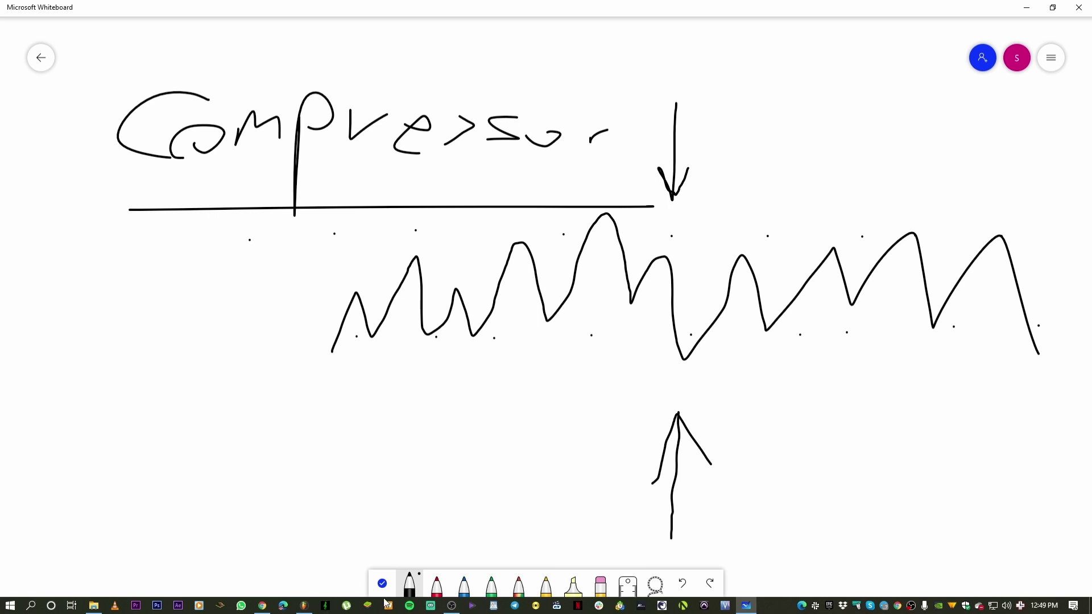
Erase the waveform and arrows, and clear the remaining heading so the whiteboard is blank
click(601, 586)
mouse_move(722, 473)
mouse_down()
mouse_move(683, 407)
mouse_move(658, 495)
mouse_move(717, 353)
mouse_move(483, 264)
mouse_move(527, 261)
mouse_move(798, 341)
mouse_move(954, 370)
mouse_move(1041, 349)
mouse_move(683, 212)
mouse_move(661, 192)
mouse_move(672, 226)
mouse_up()
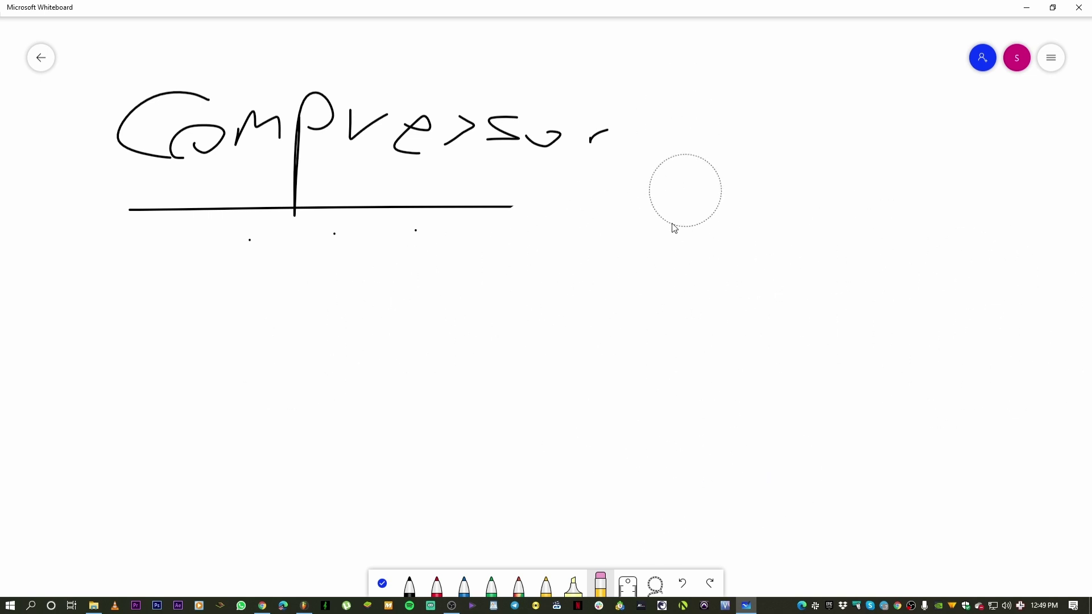
key(ctrl+a)
key(Delete)
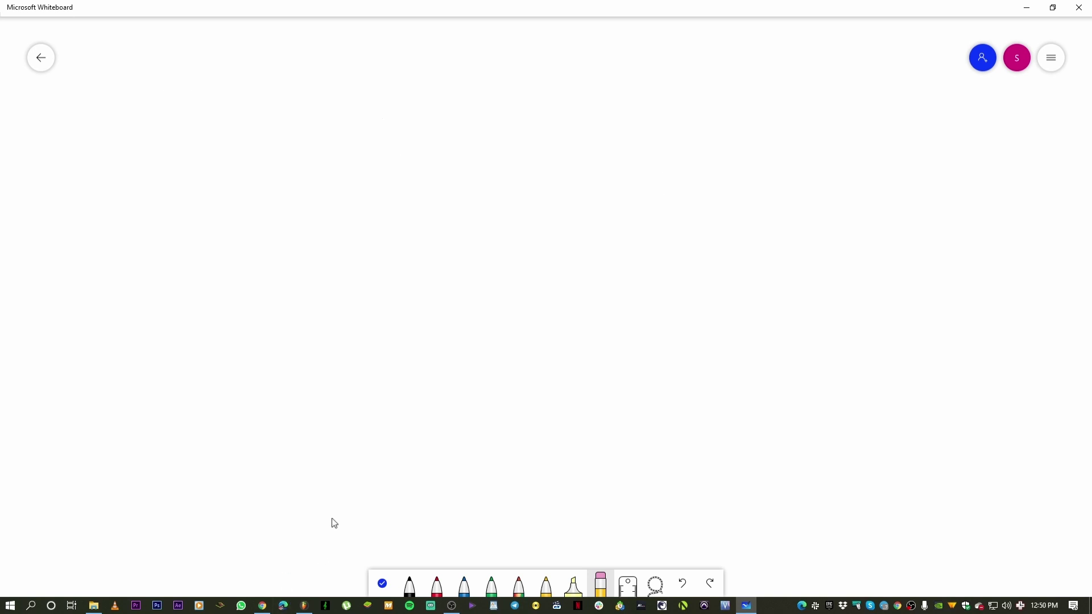
Switch to FL Studio, play the song with the Kick mixer track selected, and enlarge the mixer window before stopping playback
click(305, 605)
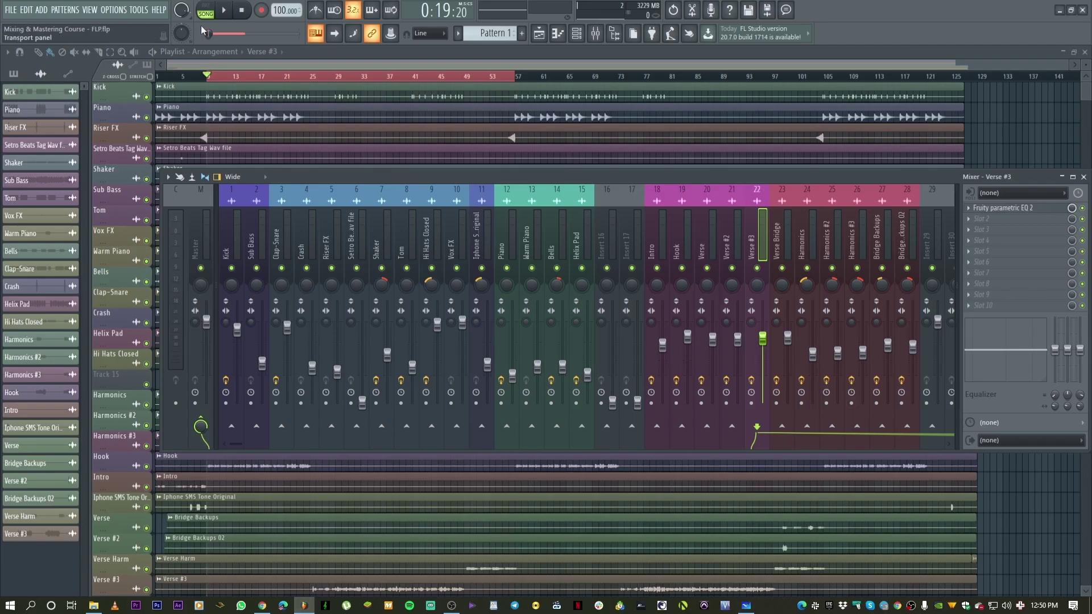
click(232, 13)
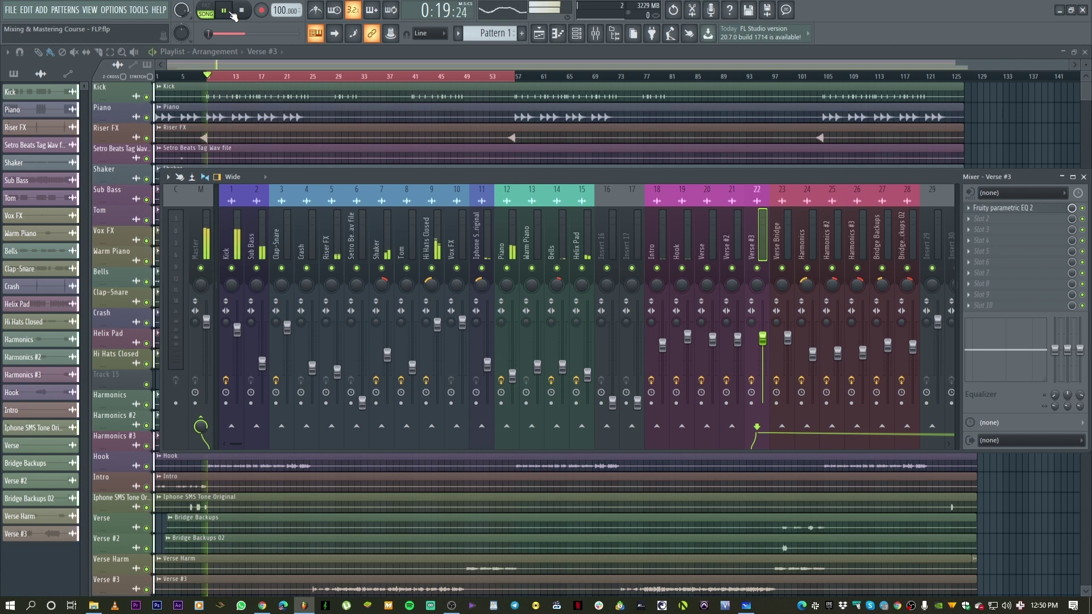
drag(453, 177, 437, 145)
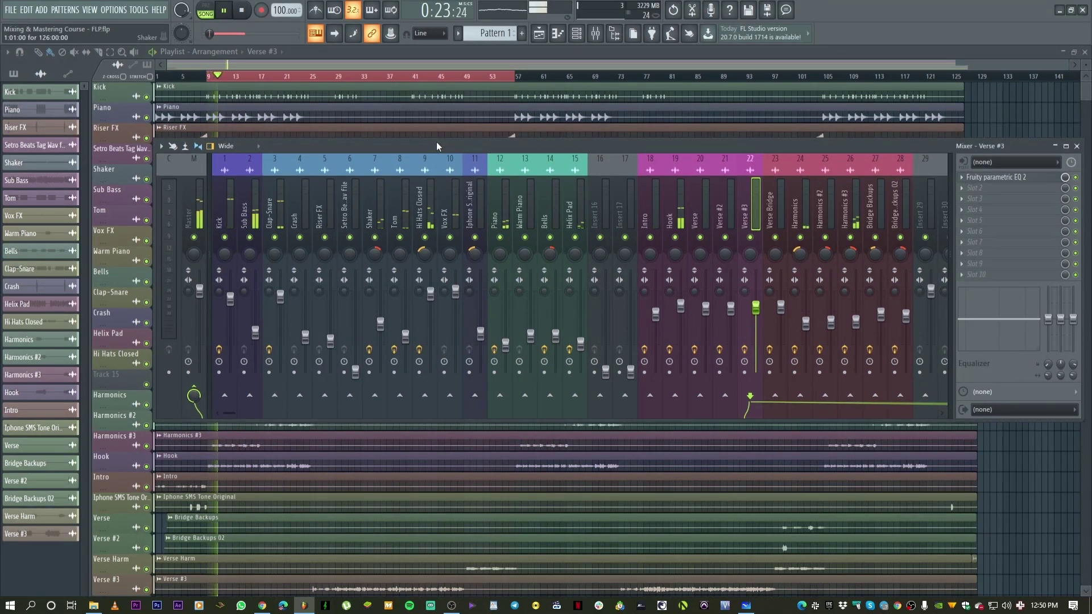
click(230, 211)
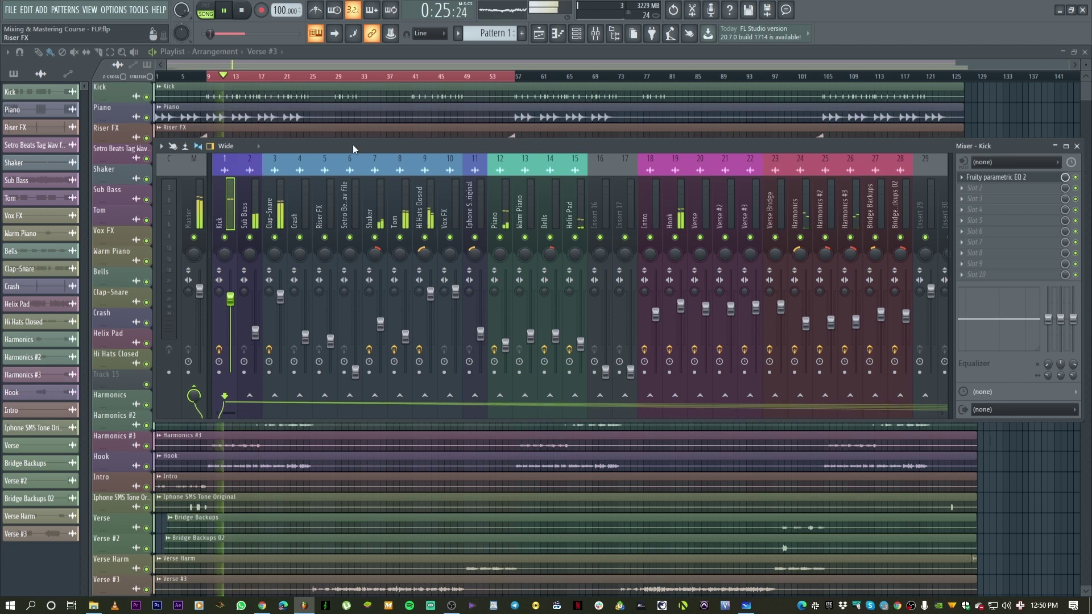
drag(154, 139, 174, 76)
drag(311, 86, 278, 159)
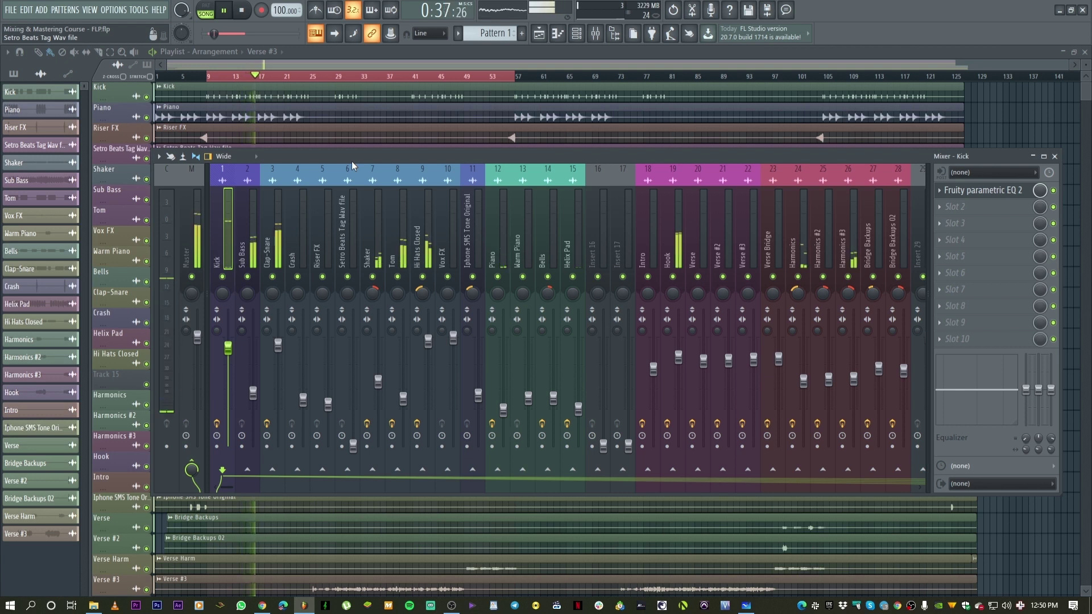
key(space)
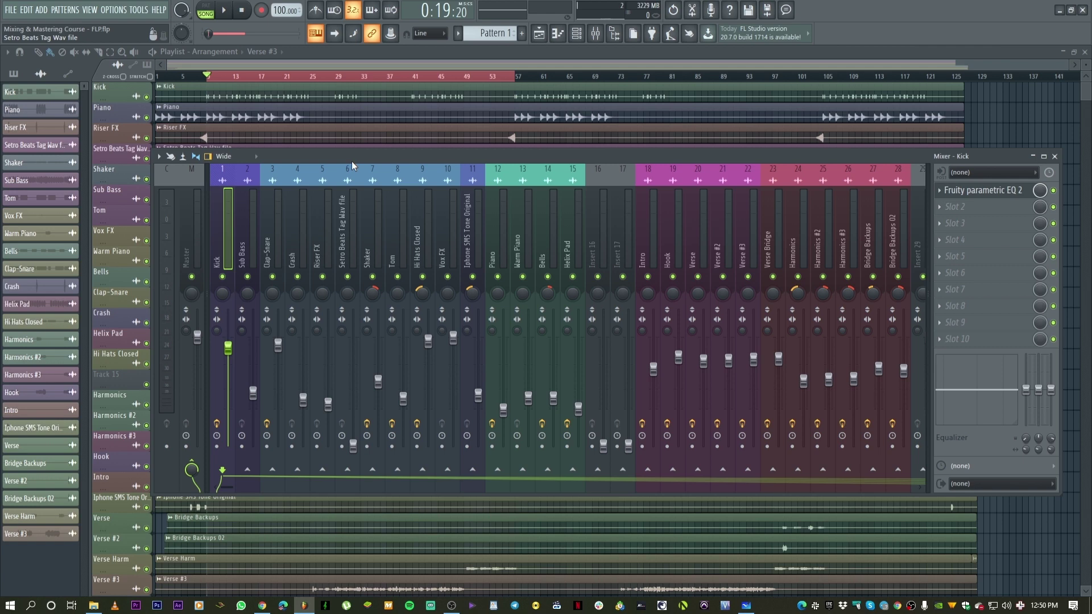
Solo the Kick mixer track, listen to it on its own, and unsolo it
right_click(218, 284)
click(222, 288)
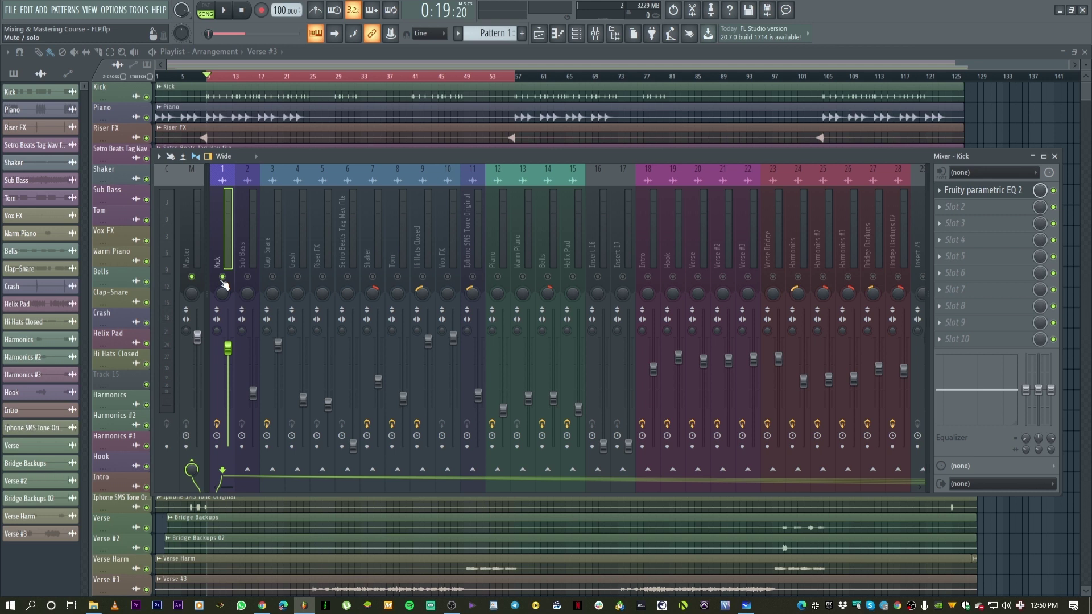
key(space)
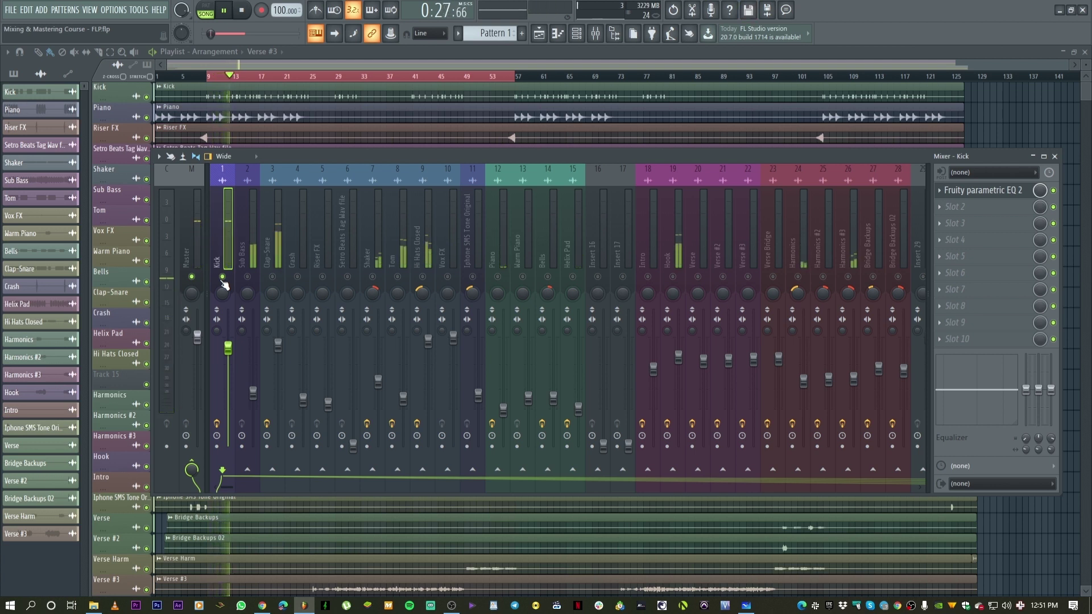
key(space)
right_click(221, 284)
click(219, 255)
Listen to the full mix while checking the levels of the Sub Bass and Clap-Snare mixer tracks
key(space)
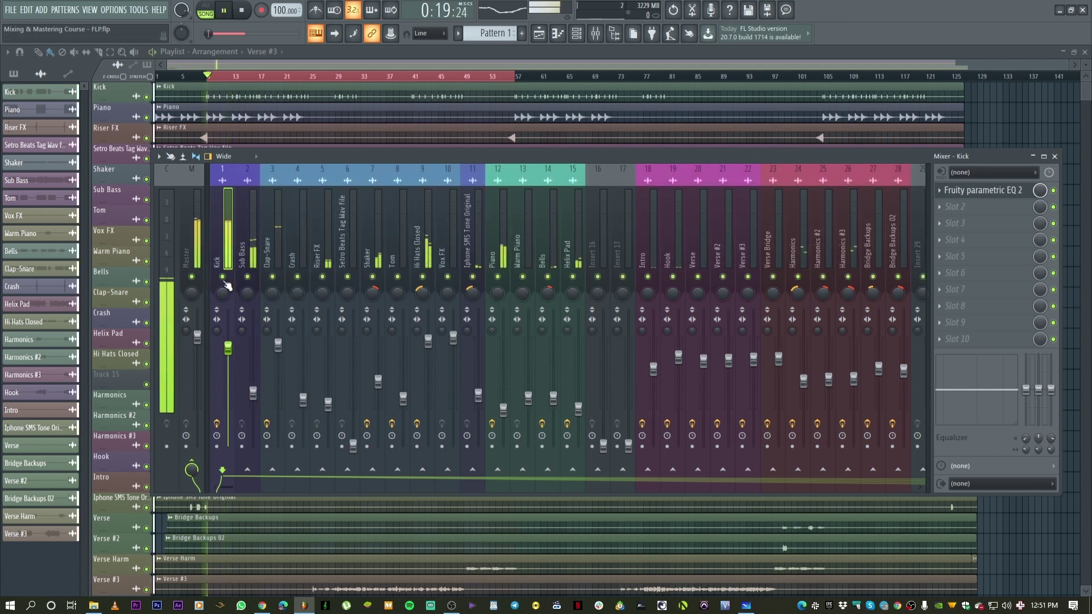
click(251, 245)
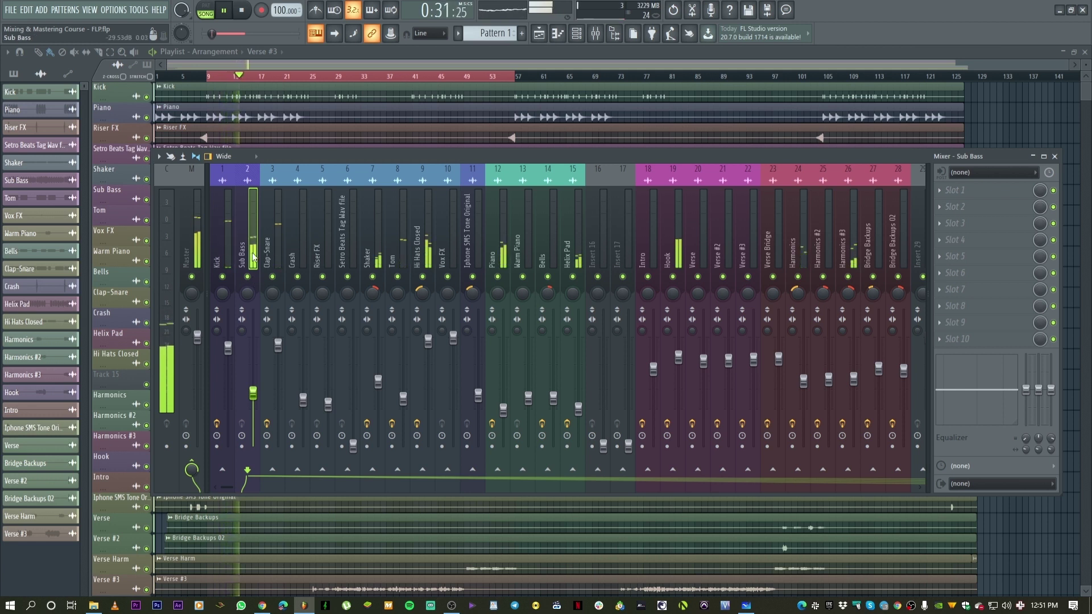
key(space)
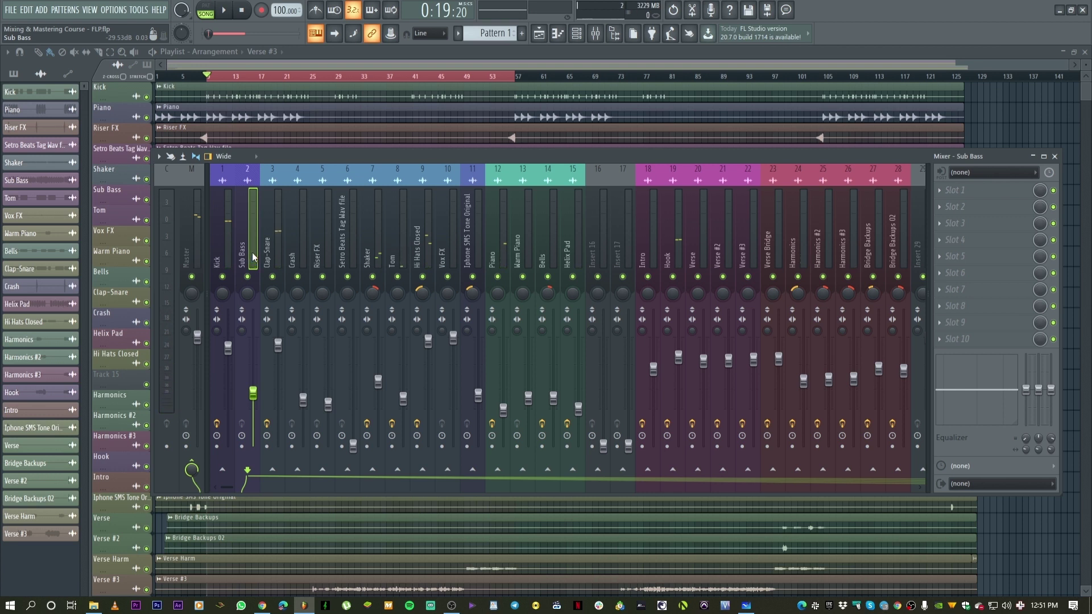
key(space)
click(272, 277)
key(space)
key(space)
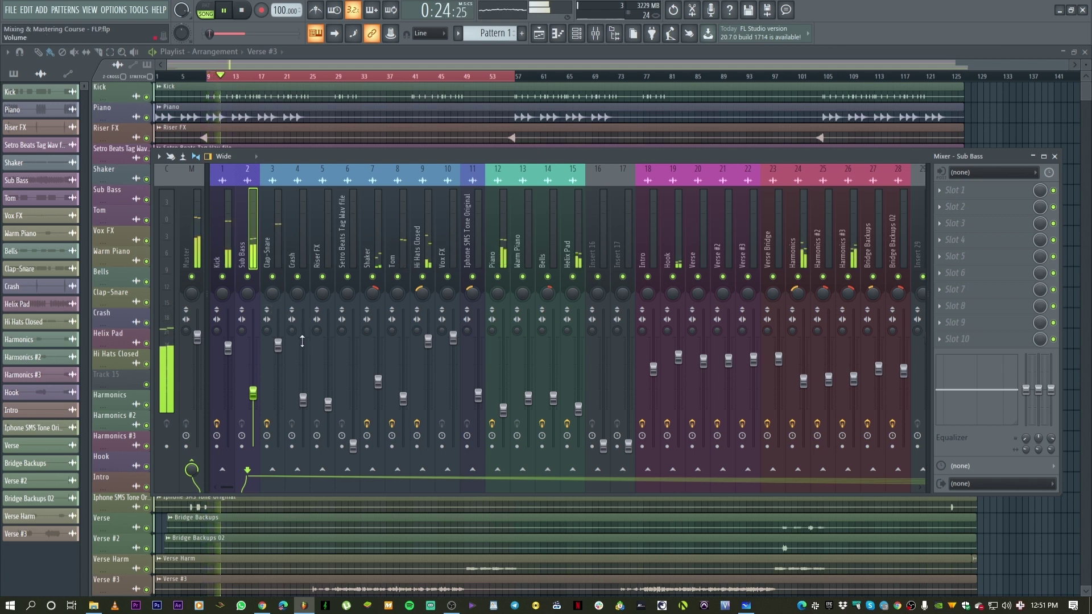
click(270, 256)
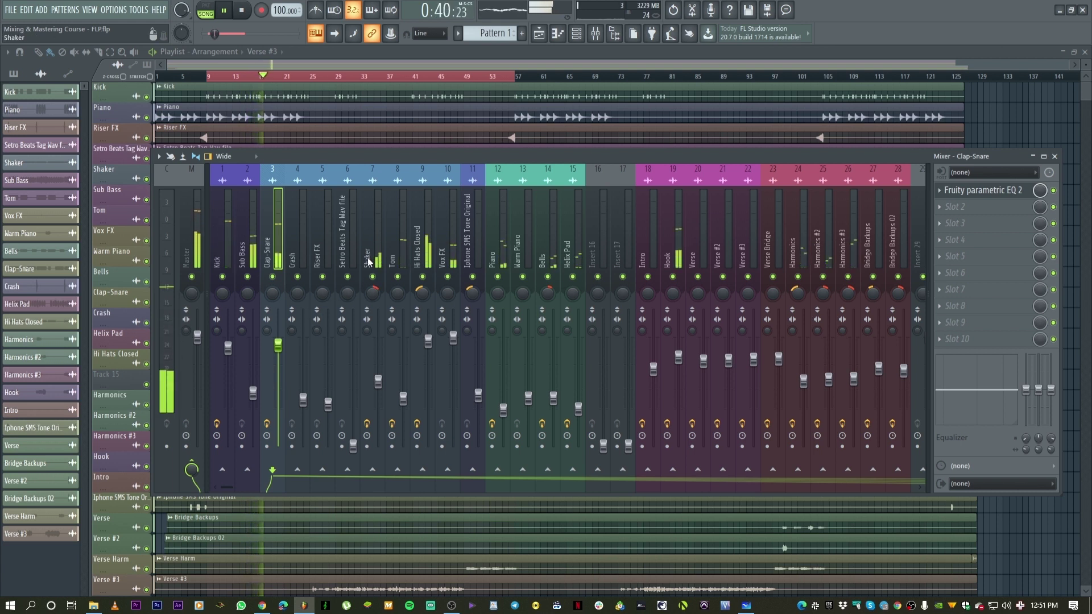
key(space)
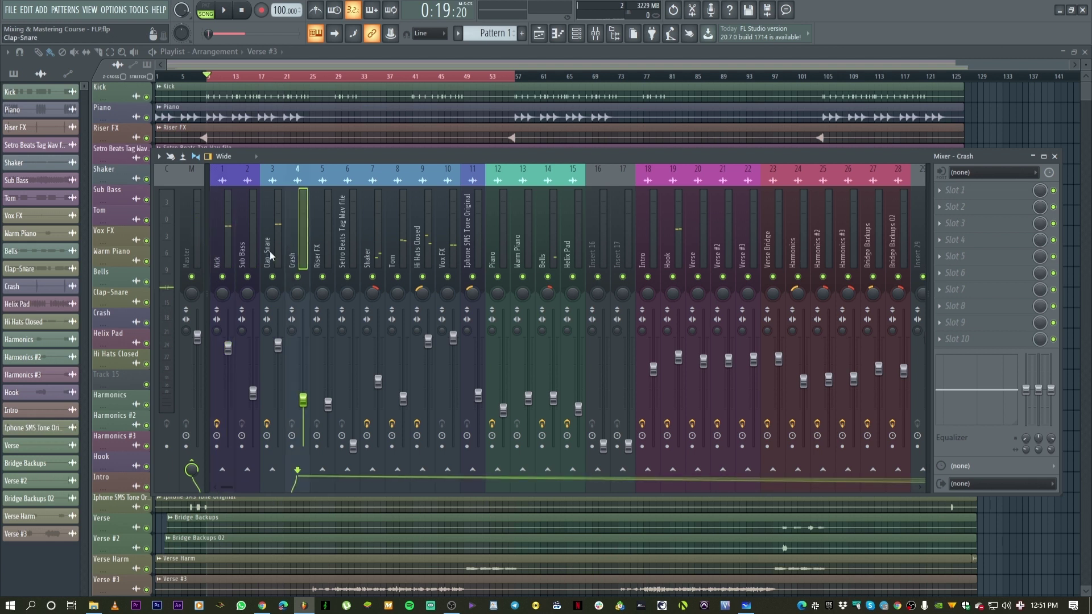
Look through the Riser FX, Hi Hats Closed, Vox FX, Piano, Warm Piano and Helix Pad mixer tracks to compare their effect slots
click(418, 255)
click(323, 242)
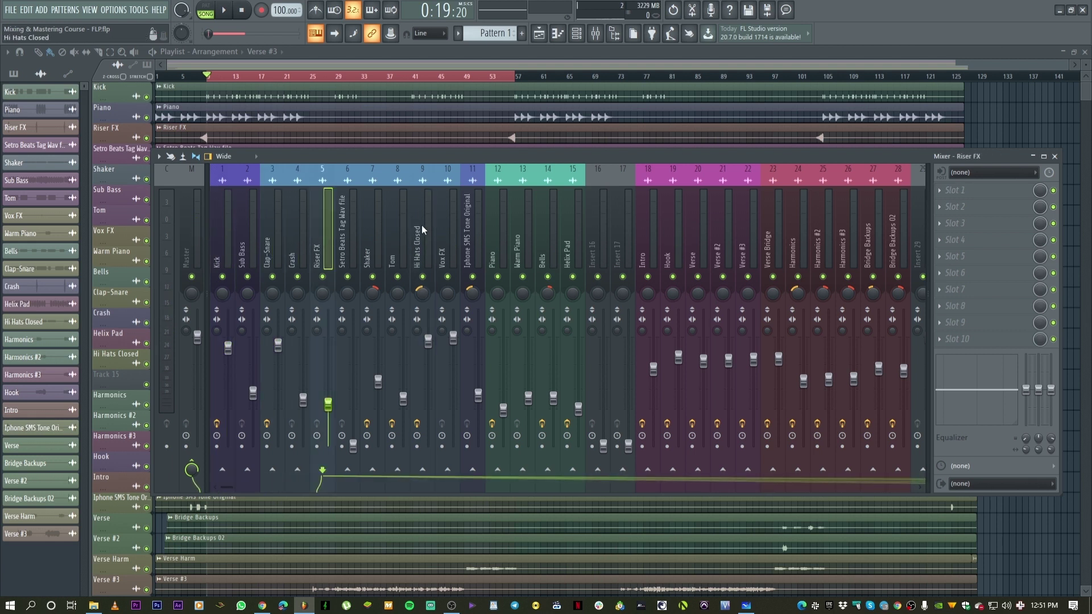
click(418, 228)
click(442, 238)
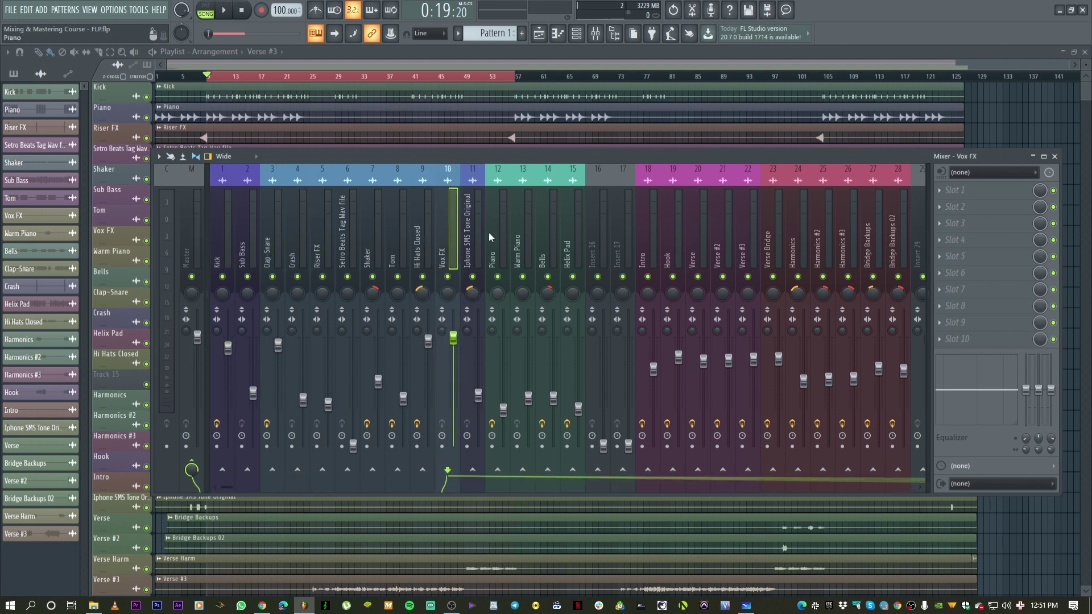
click(497, 262)
click(524, 255)
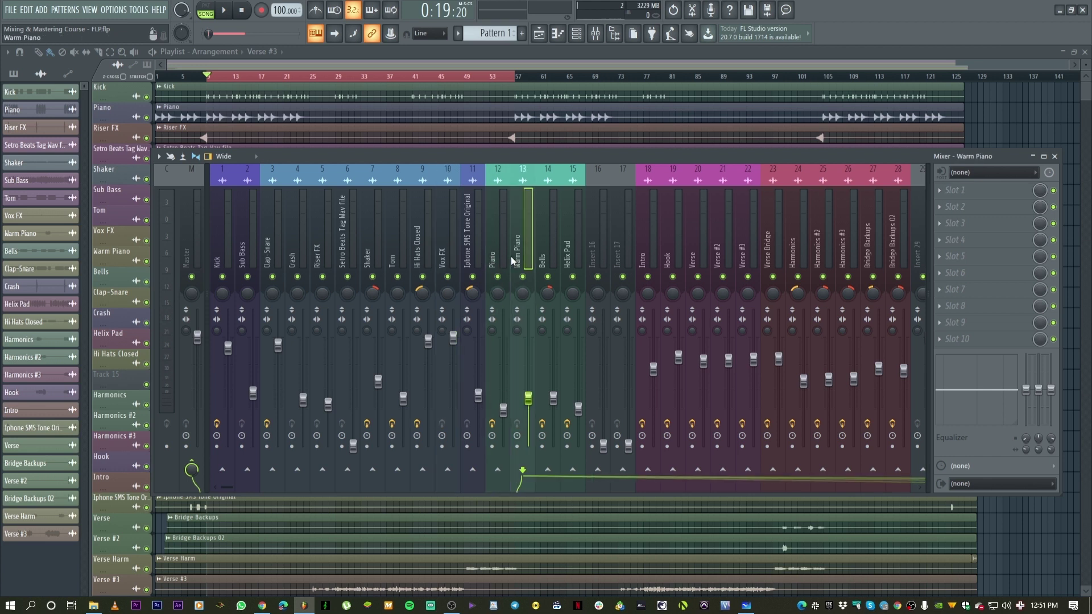
click(572, 262)
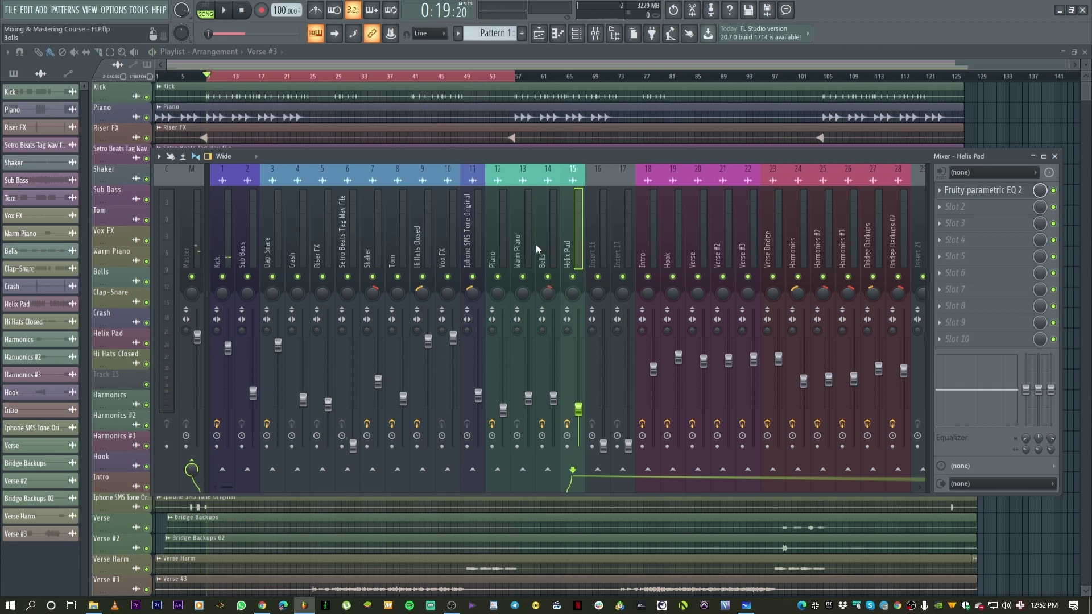
Solo the Piano mixer track and load RCompressor Stereo into its effect slot 2, placing the plugin window over the mixer
click(502, 262)
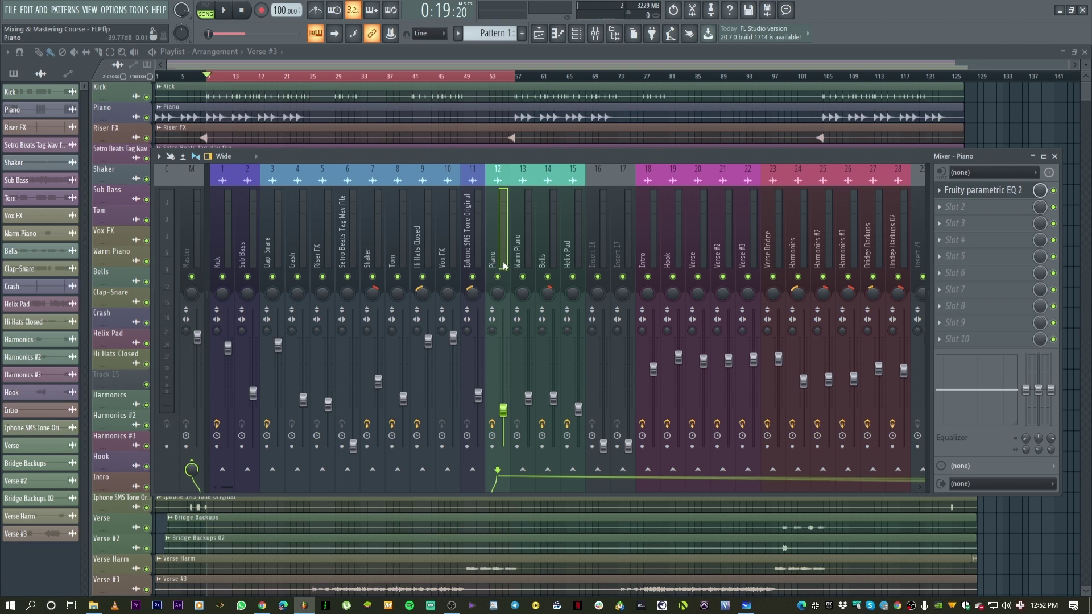
right_click(498, 277)
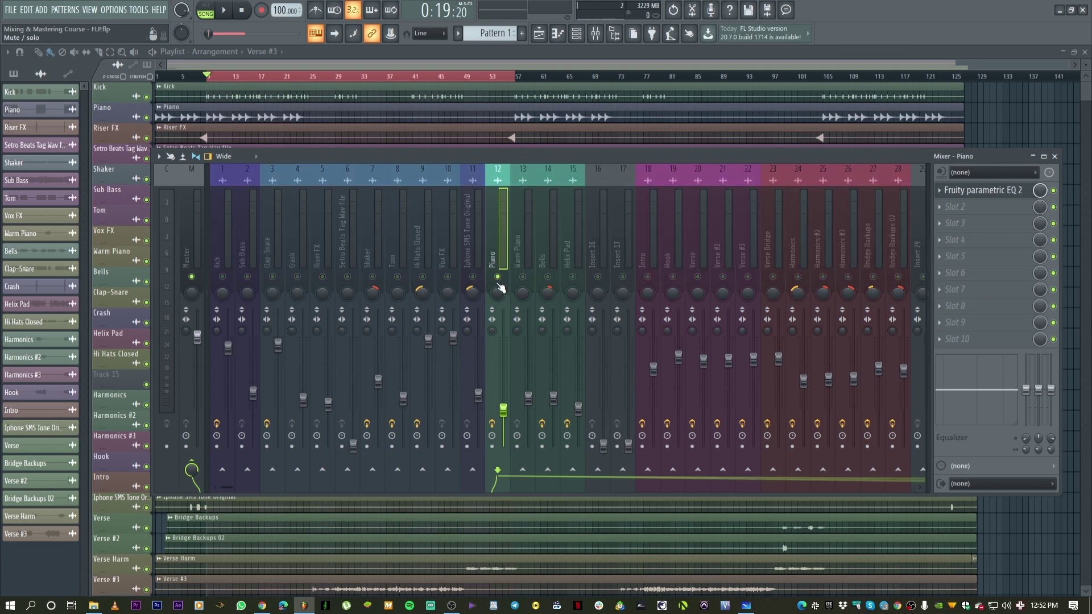
key(space)
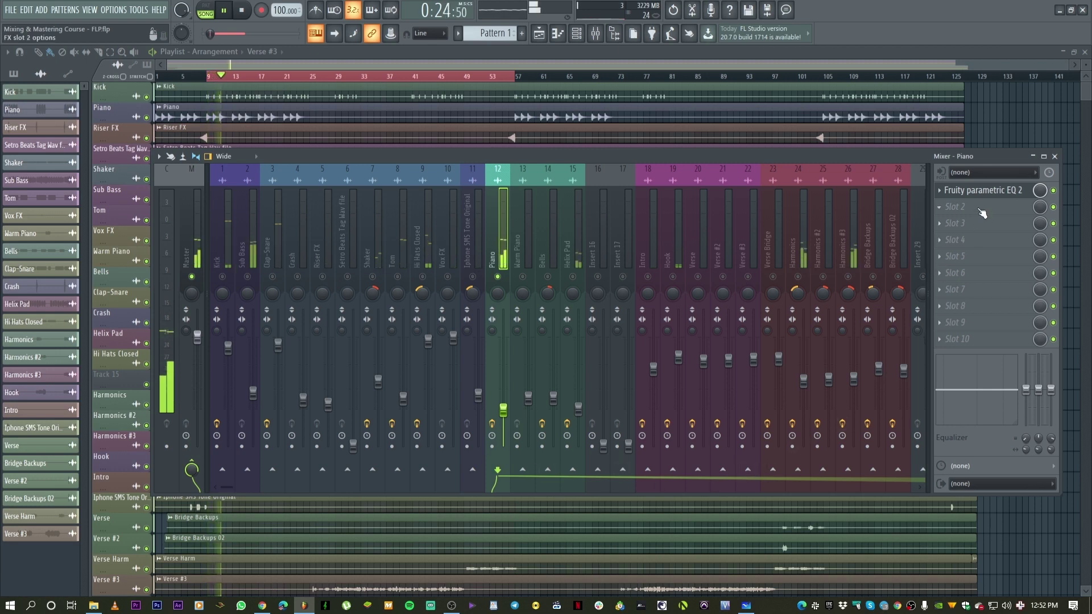
click(955, 208)
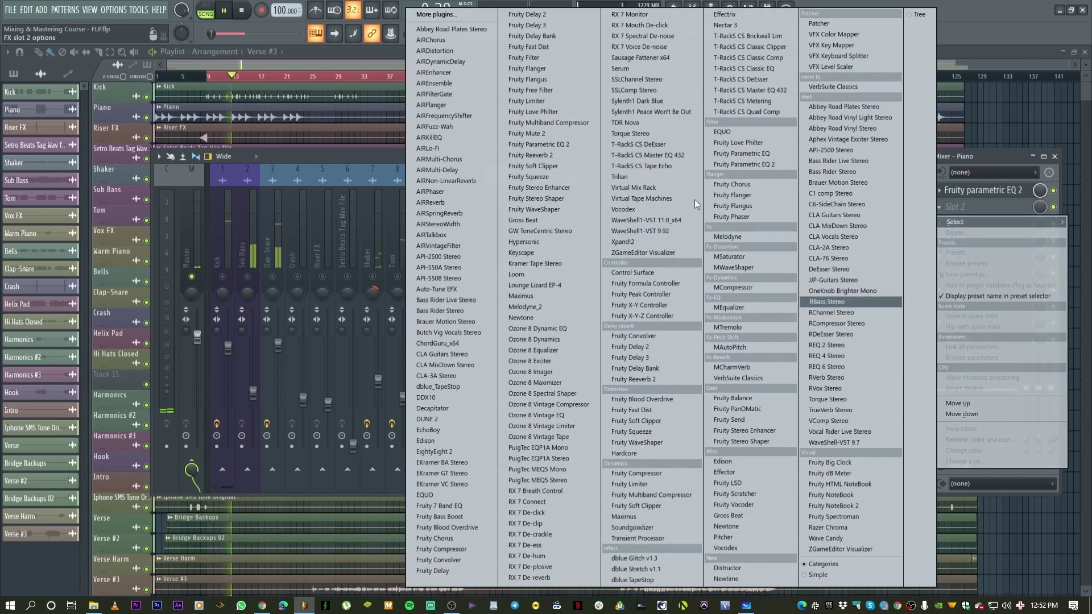
click(869, 325)
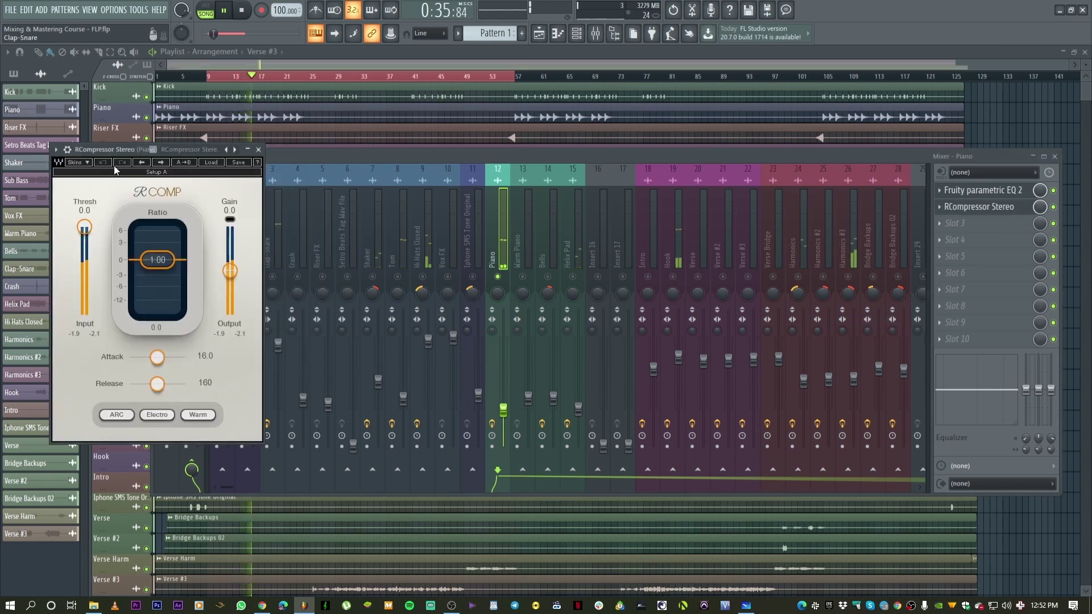
drag(110, 174, 638, 157)
key(space)
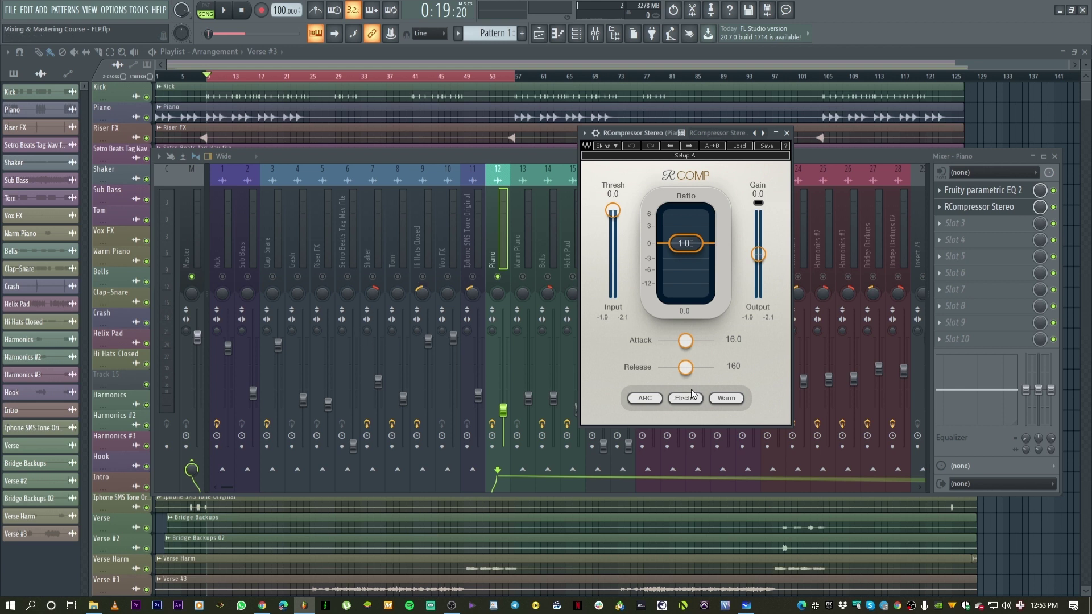
Set the Piano compressor's release to 68.2 ms and lower its threshold to -10.4 dB while listening
drag(683, 367, 679, 367)
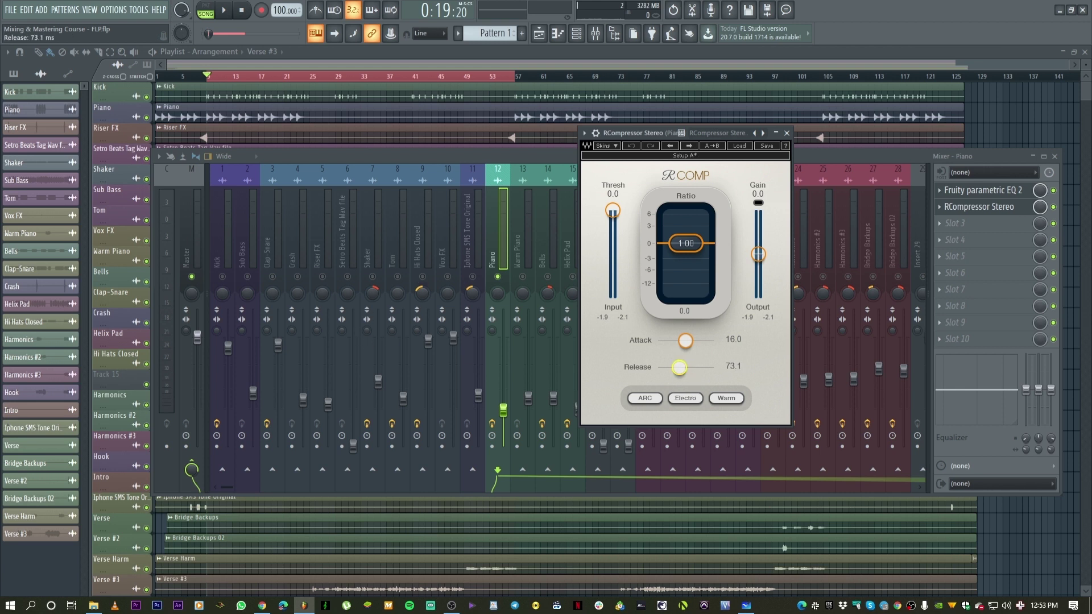
mouse_move(612, 212)
mouse_down()
mouse_move(612, 300)
mouse_move(612, 211)
mouse_up()
key(space)
drag(613, 211, 612, 221)
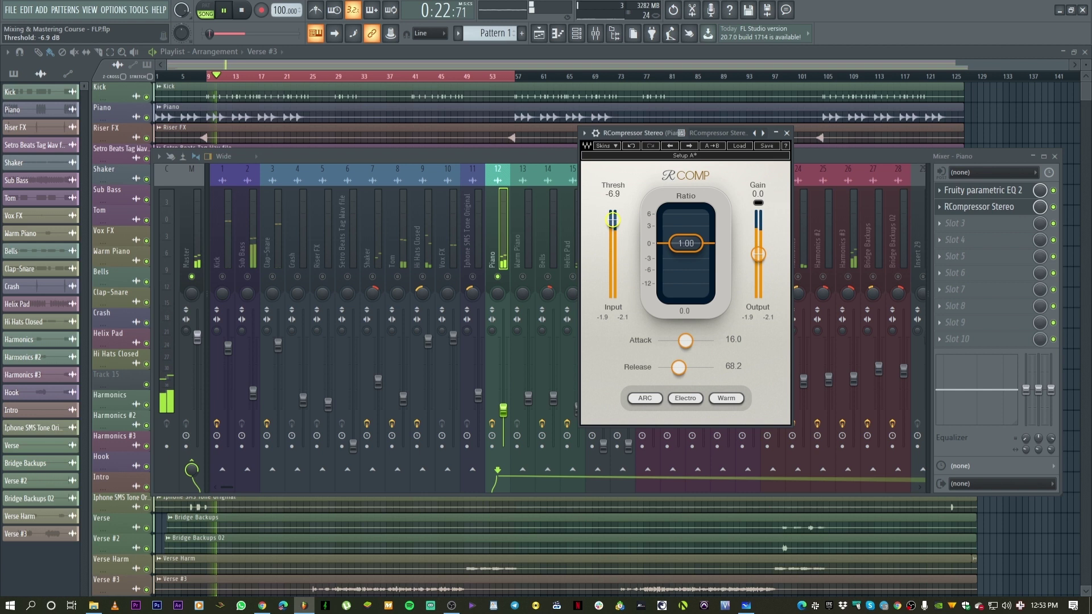
drag(612, 220, 613, 225)
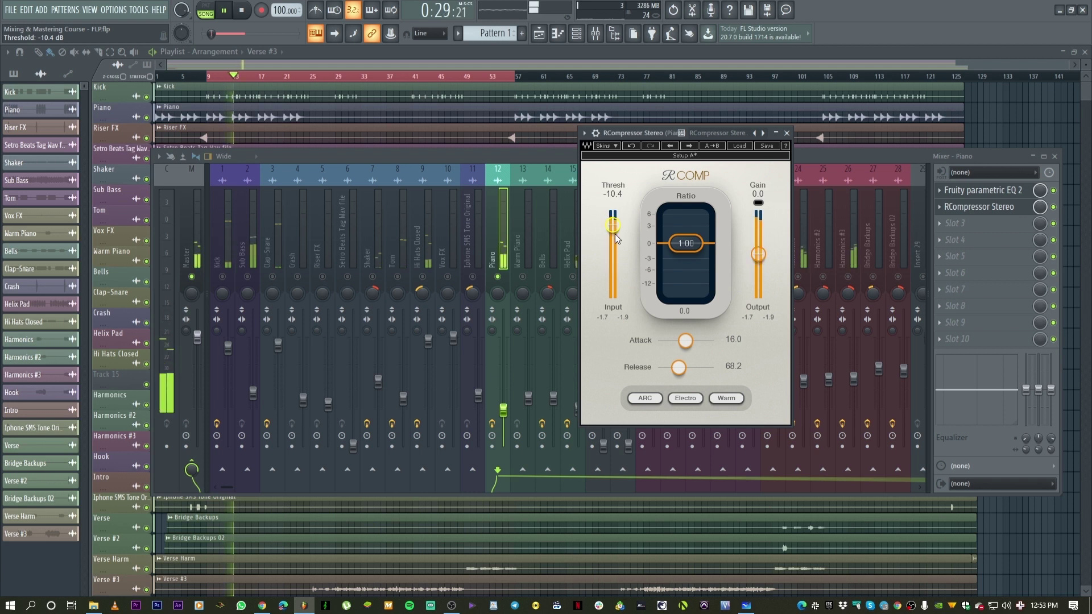
key(space)
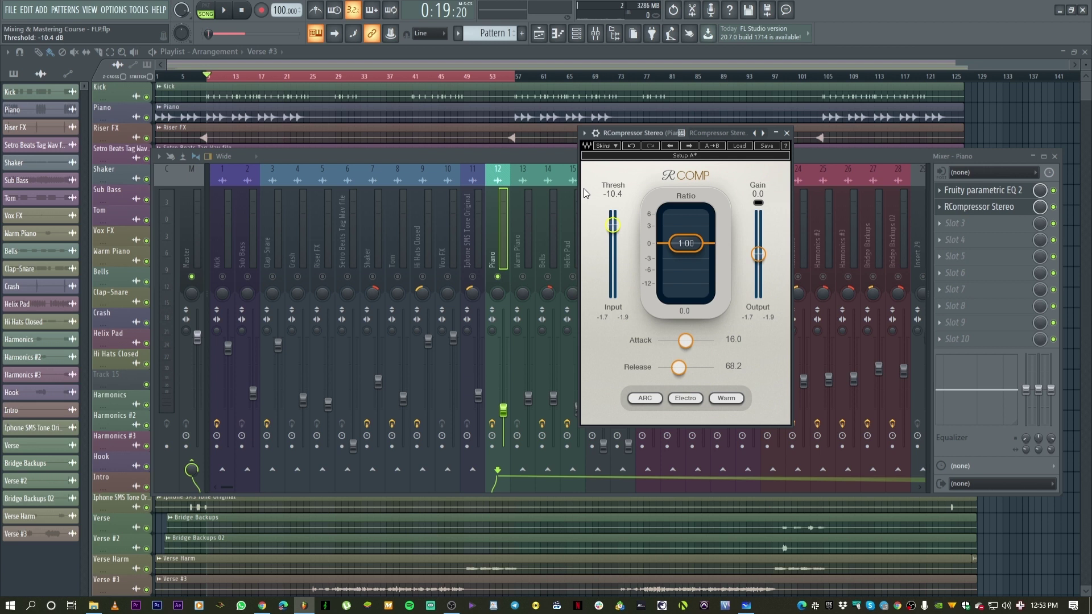
Try a threshold of -14.7 dB on the Piano compressor and settle on -10.1 dB during playback
key(space)
drag(619, 235, 614, 242)
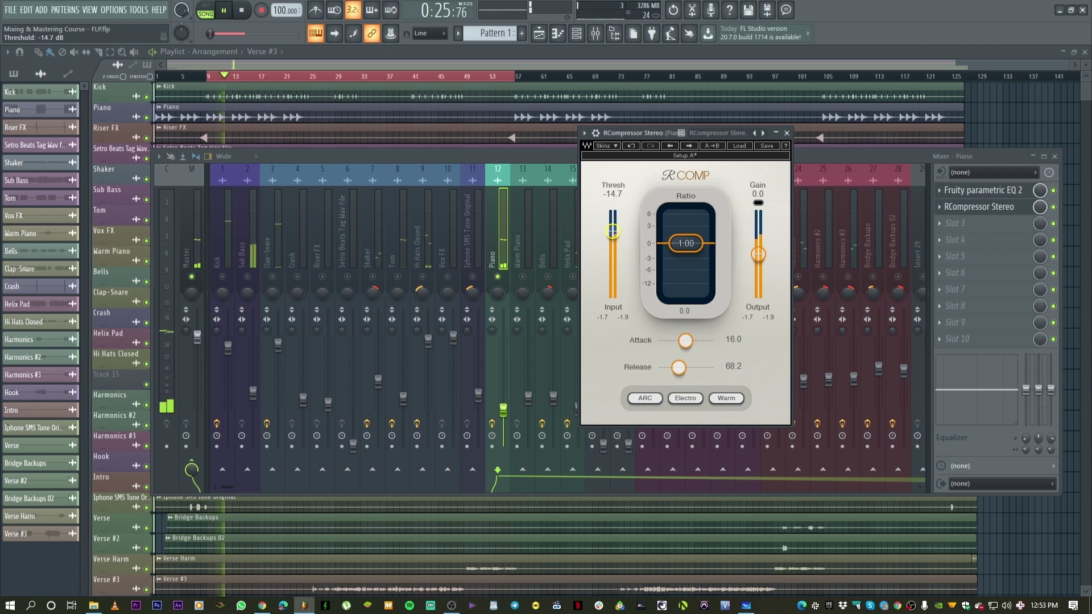
key(space)
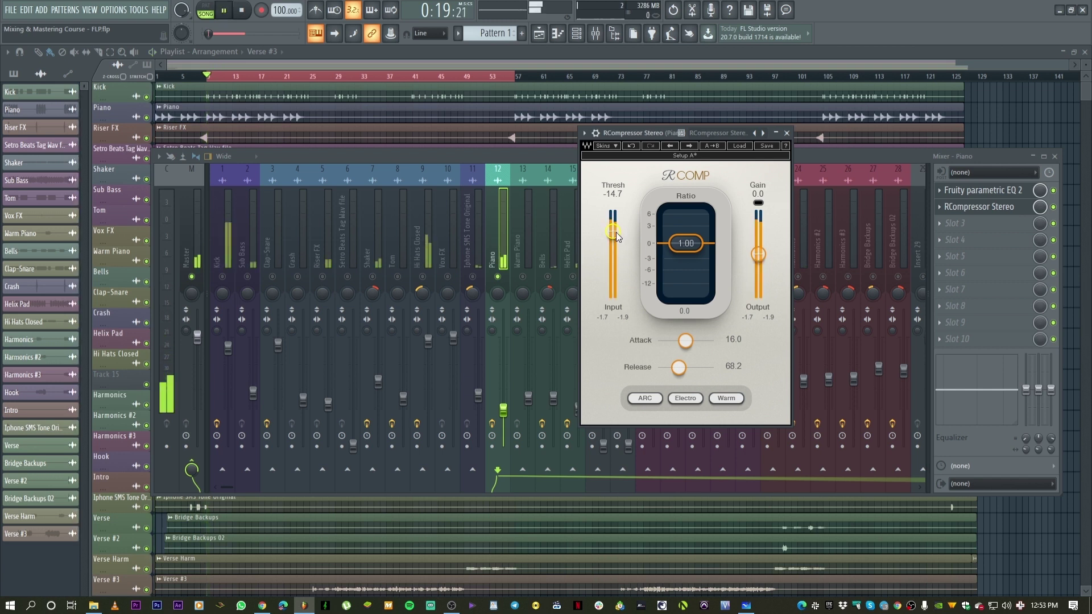
key(space)
drag(619, 236, 613, 217)
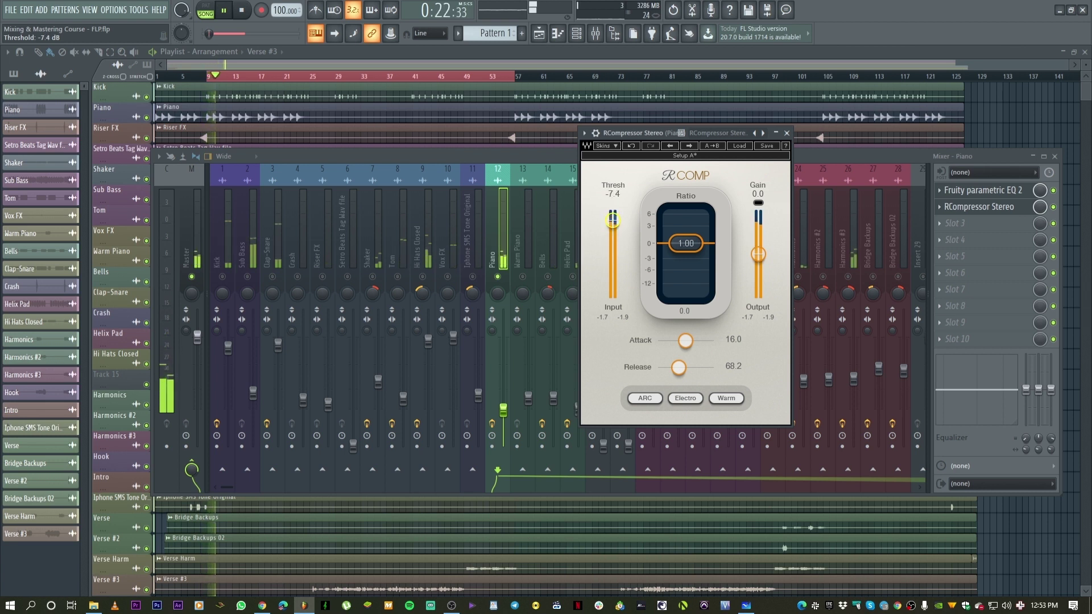
drag(613, 220, 612, 225)
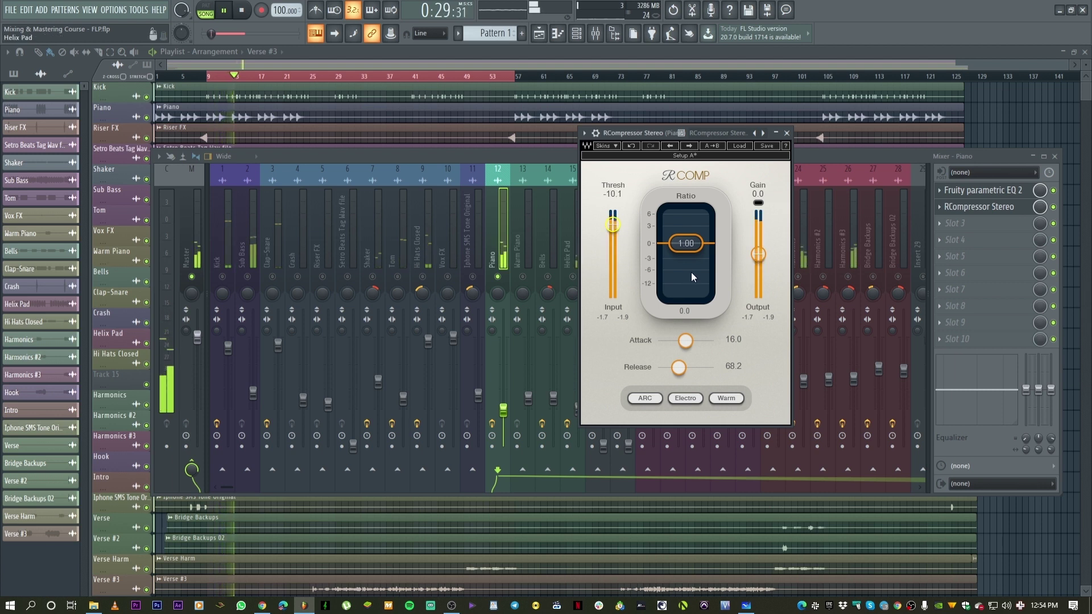
key(space)
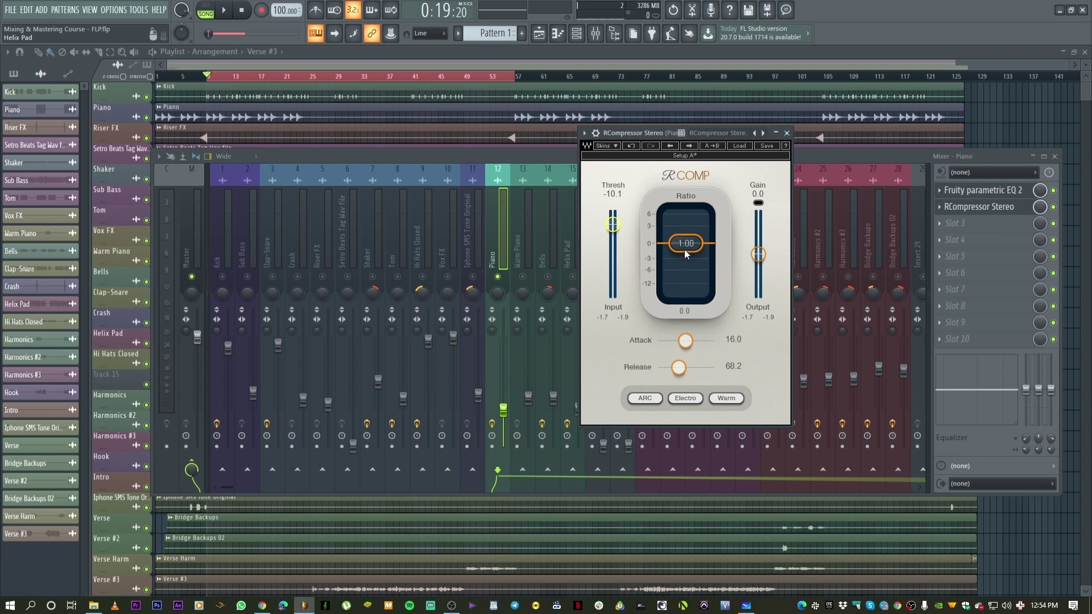
Try sweeping the Piano compressor's ratio to 0.50 while playback is stopped
drag(686, 250, 686, 222)
drag(687, 254, 689, 254)
drag(690, 263, 687, 213)
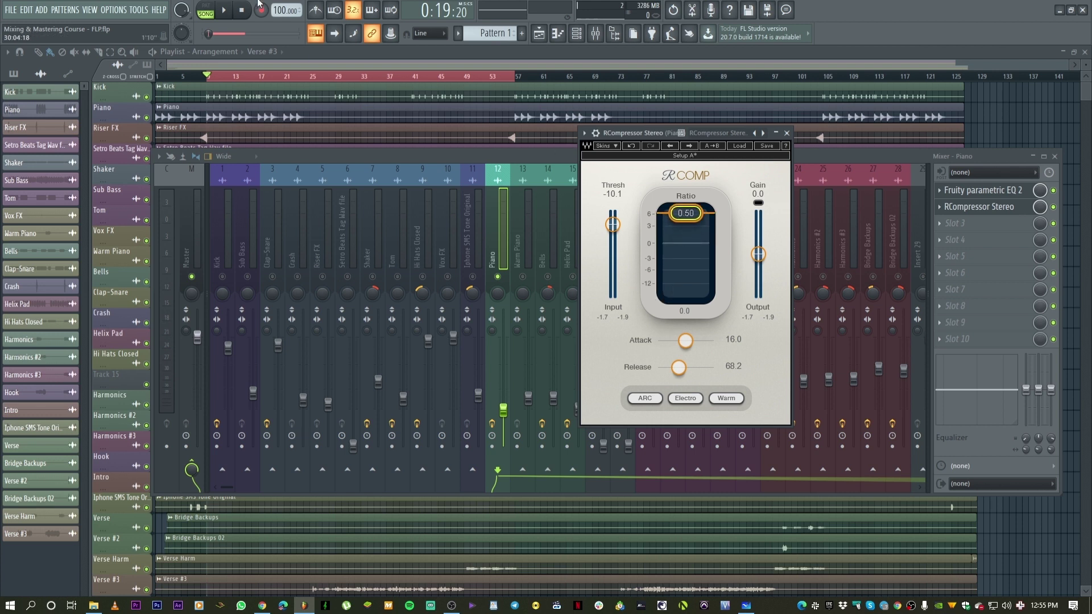
Try ratios of 5.10 and 2.00 on the Piano compressor while listening to the track
key(space)
drag(680, 216, 689, 263)
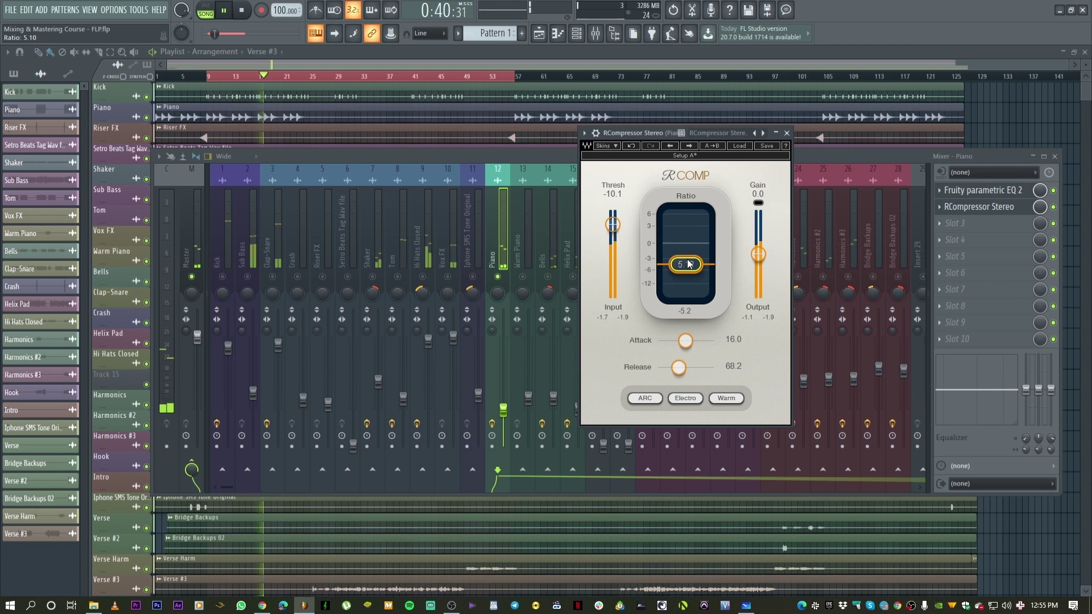
mouse_move(688, 263)
mouse_down()
mouse_move(677, 286)
mouse_move(676, 269)
mouse_move(685, 276)
mouse_up()
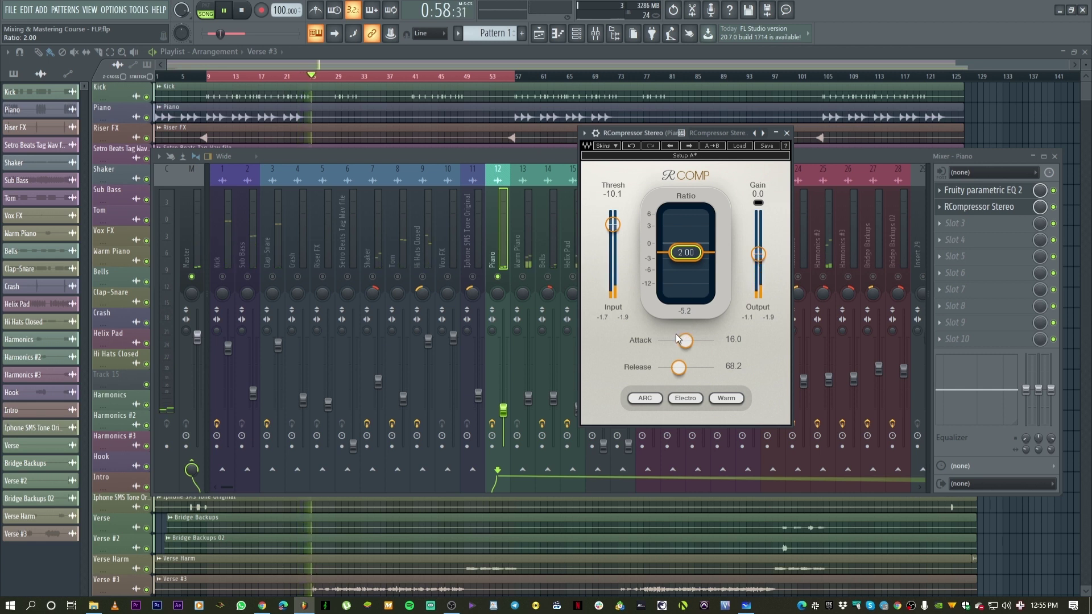
key(space)
key(space)
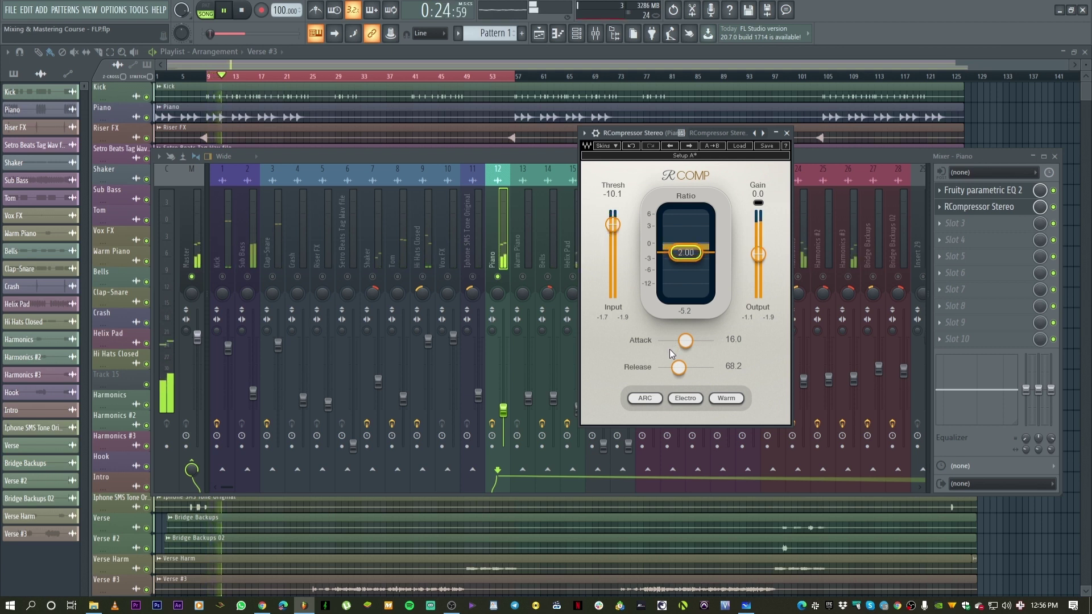
Reset the Piano compressor's threshold to 0.0 and ratio to 1.00, and lower the threshold to -9.1 dB during playback
key(space)
drag(613, 226, 613, 208)
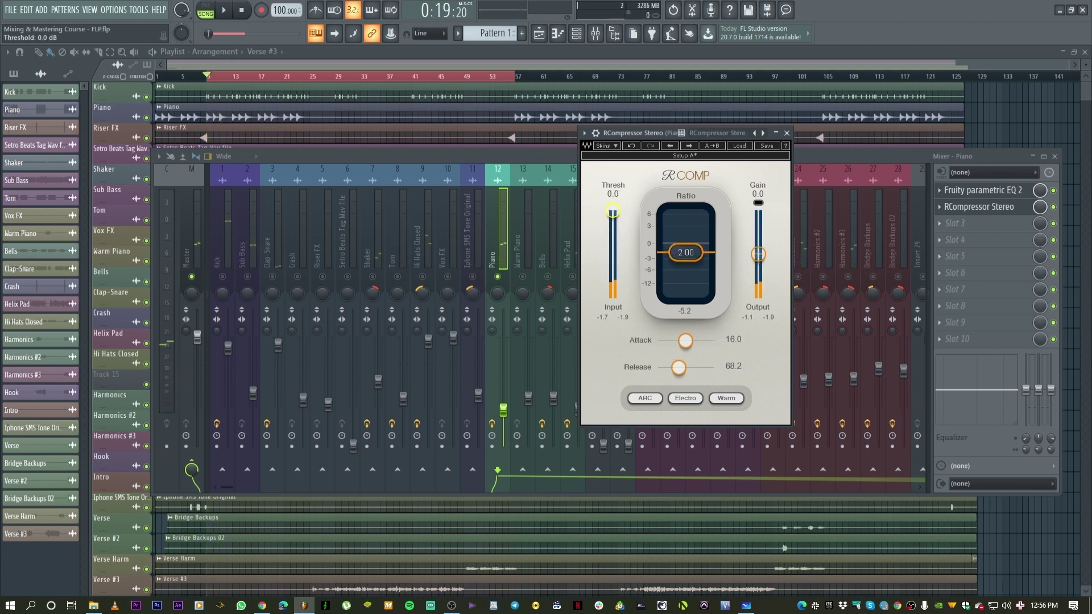
drag(694, 276, 694, 267)
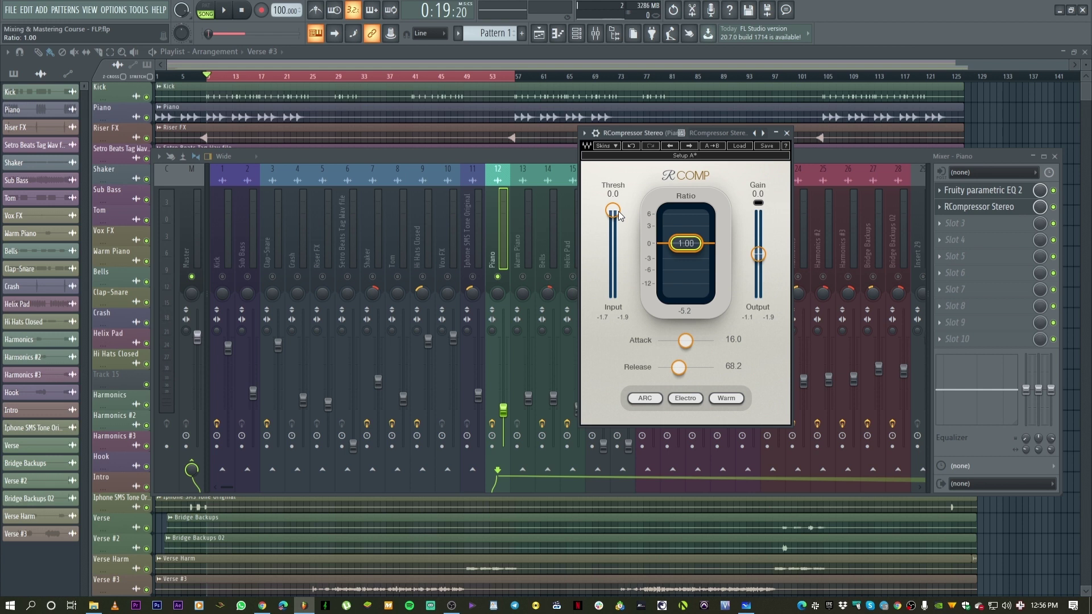
key(space)
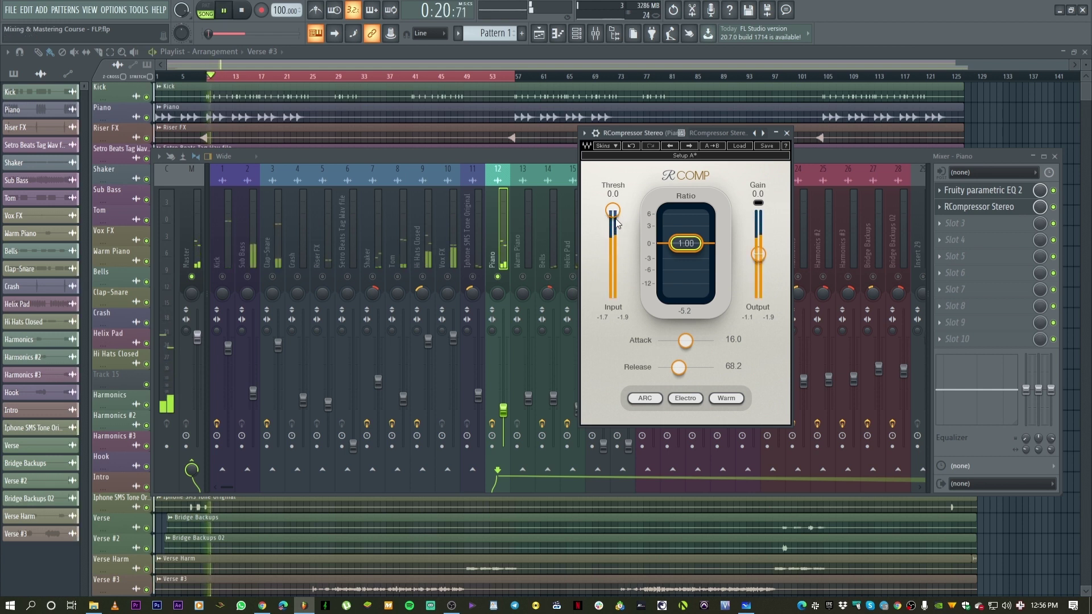
drag(614, 220, 612, 224)
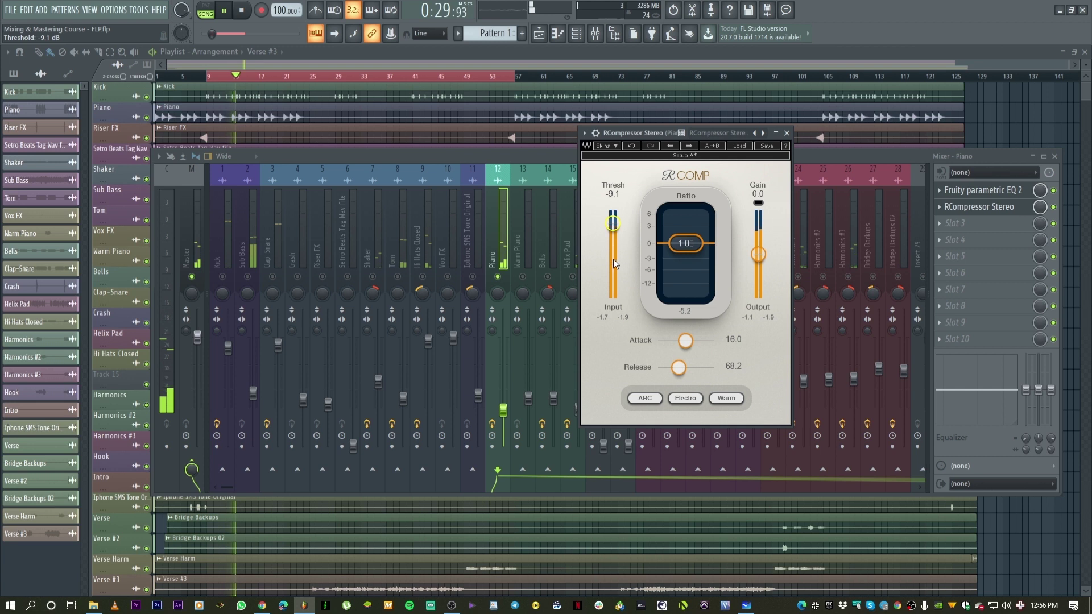
key(space)
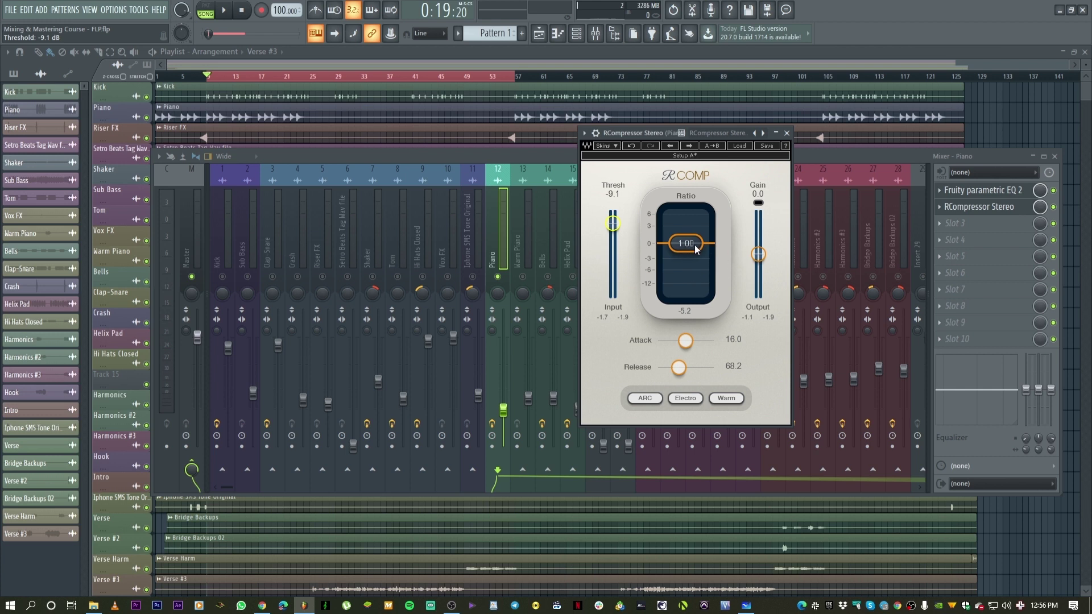
key(space)
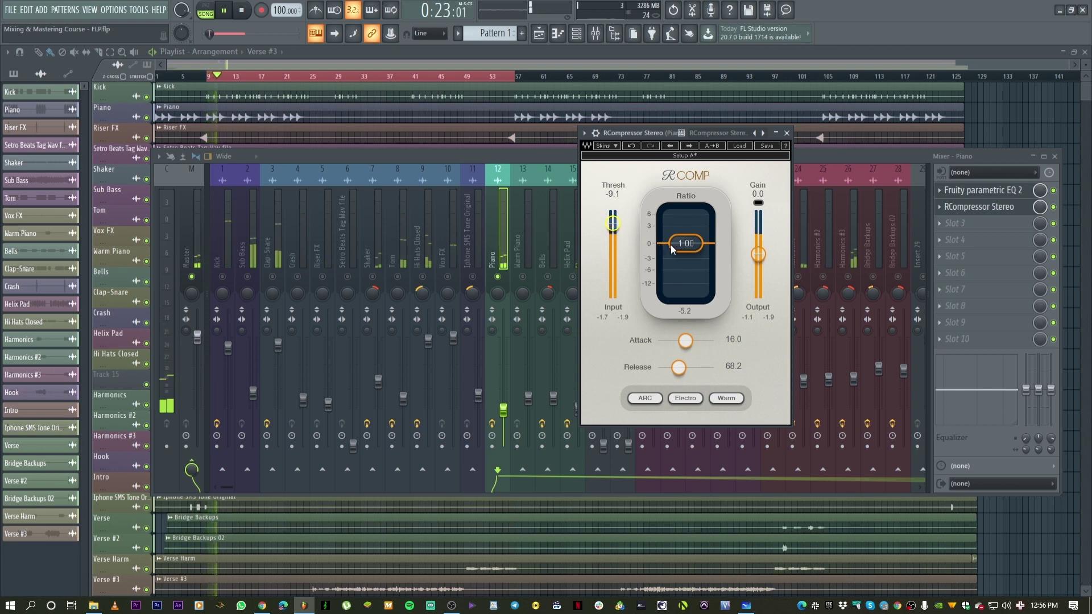
key(space)
Try Piano compressor ratios of 2.04 and 4.18, listening to the track at each setting
drag(686, 243, 686, 253)
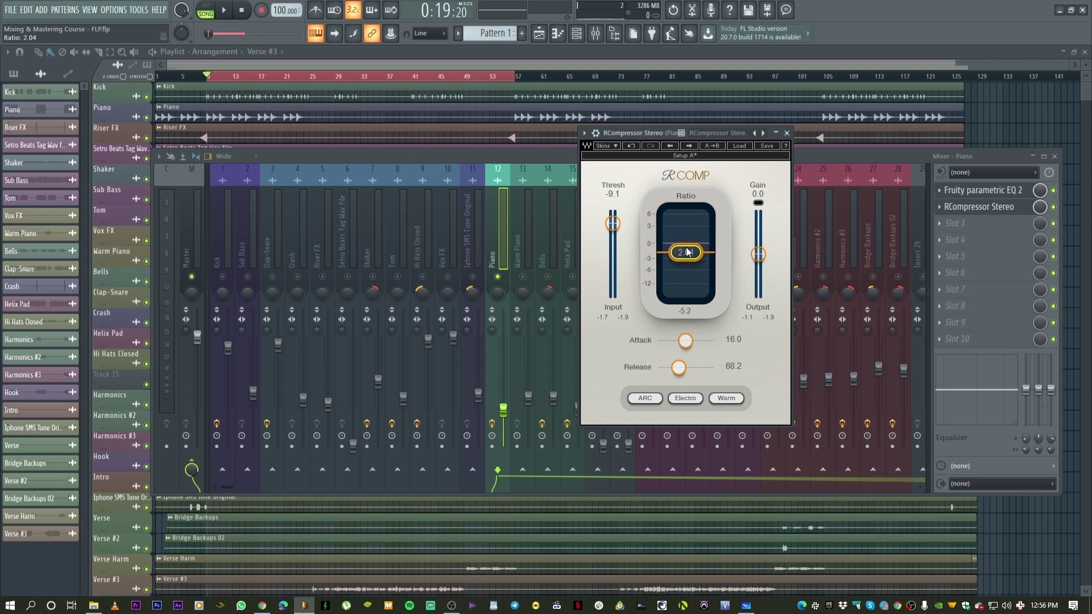
key(space)
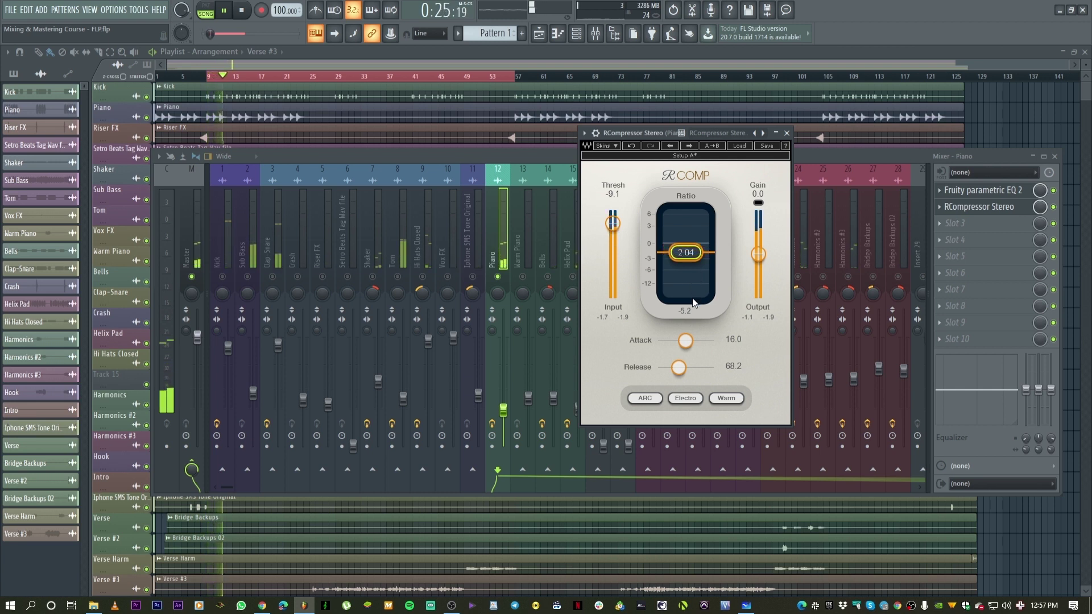
key(space)
drag(691, 258, 694, 269)
key(space)
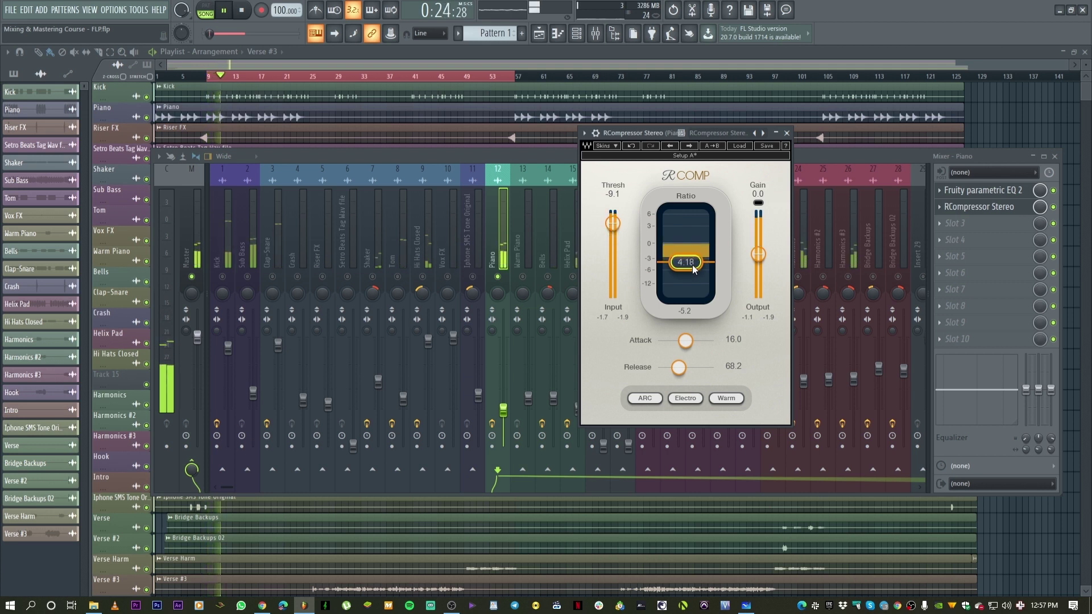
key(space)
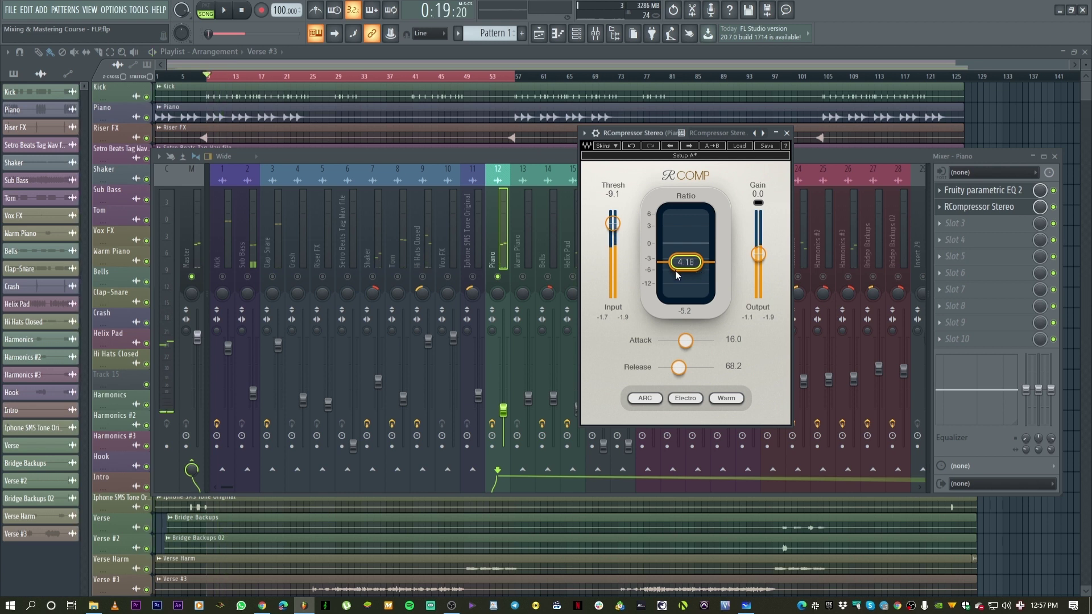
Try an extreme Piano compressor ratio of about 20, reduce it to 5.48 and listen to the result
mouse_move(679, 275)
mouse_down()
mouse_move(686, 267)
mouse_move(686, 284)
mouse_up()
key(space)
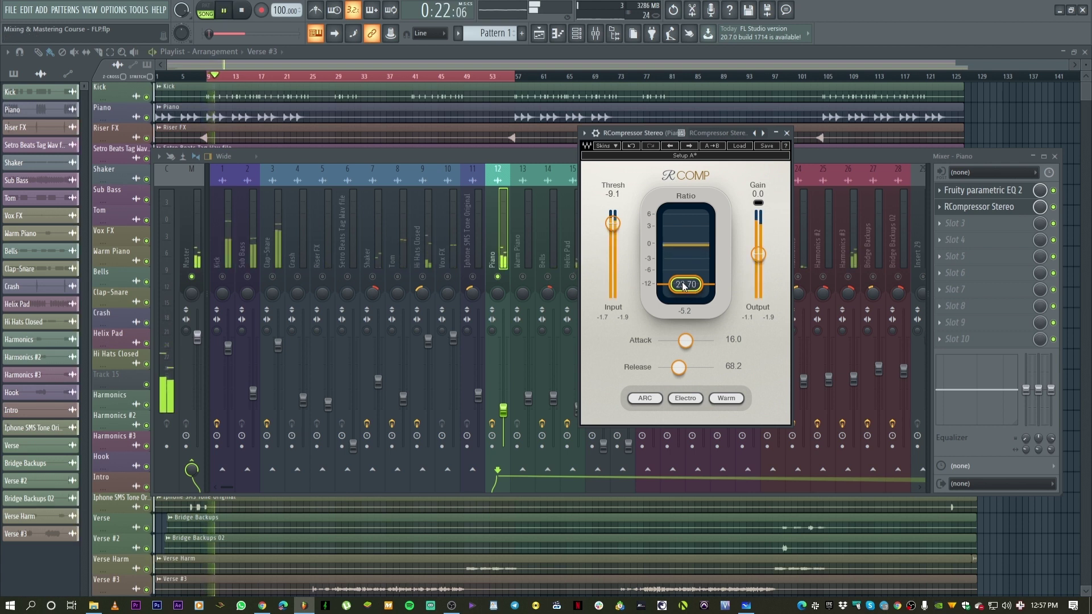
drag(683, 286, 683, 266)
key(space)
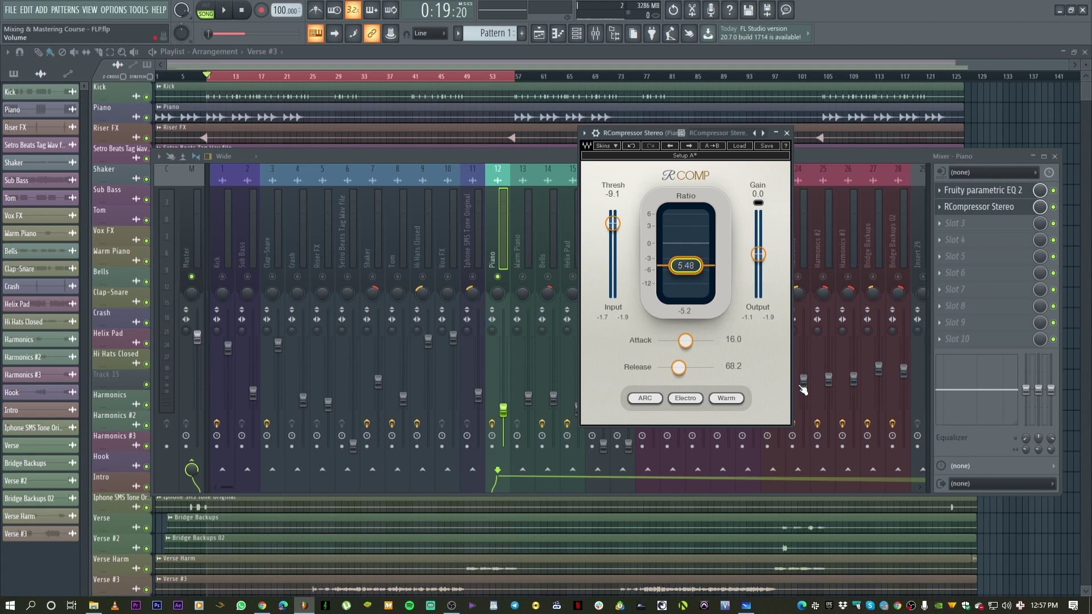
key(space)
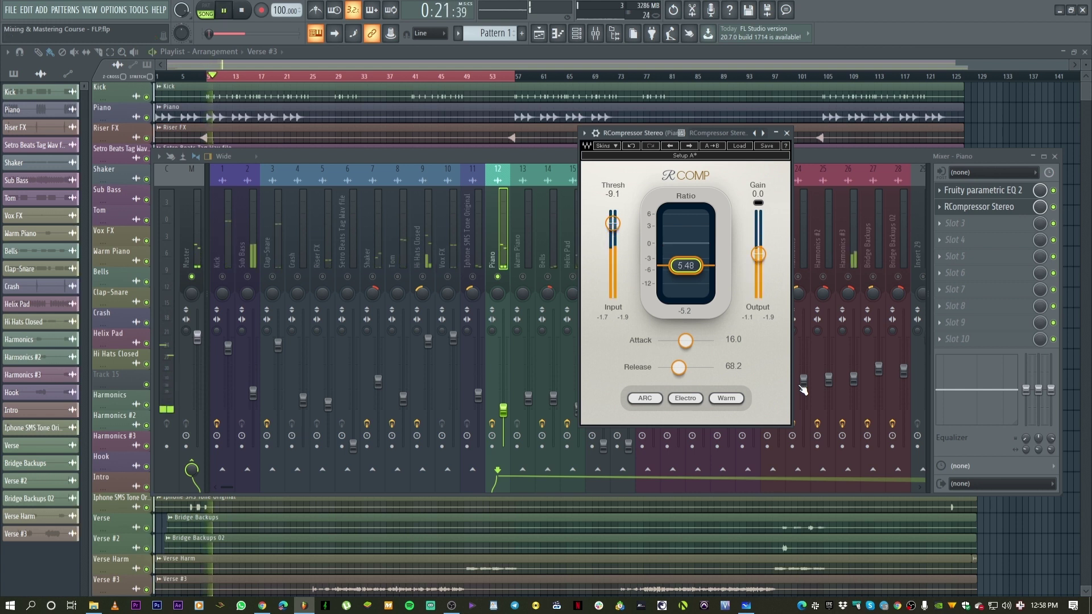
key(space)
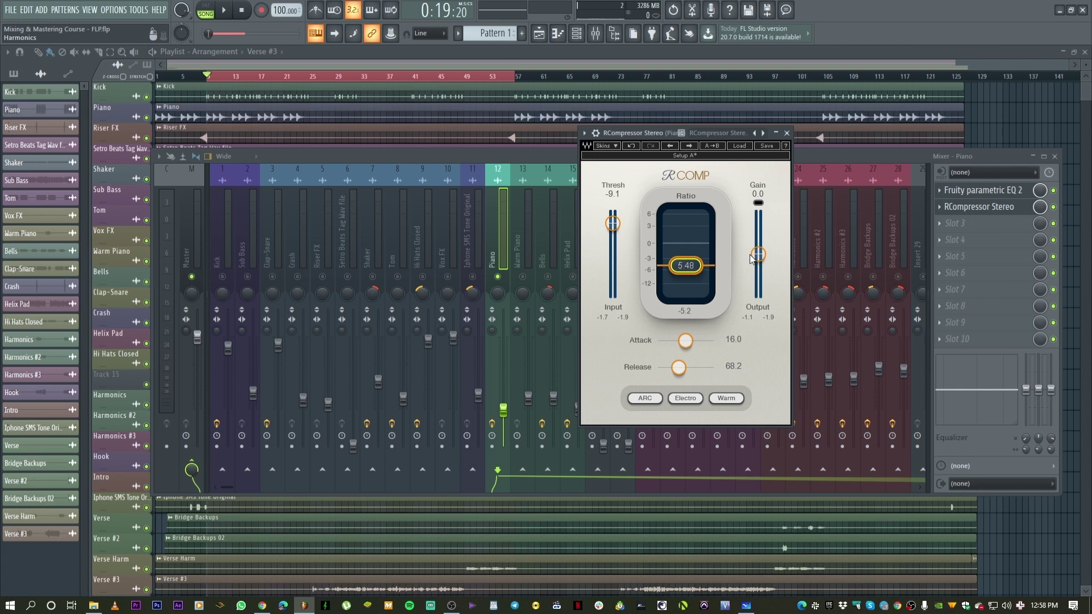
Compare the Piano with RCompressor Stereo bypassed and re-enabled, moving the plugin window higher over the playlist
click(1057, 209)
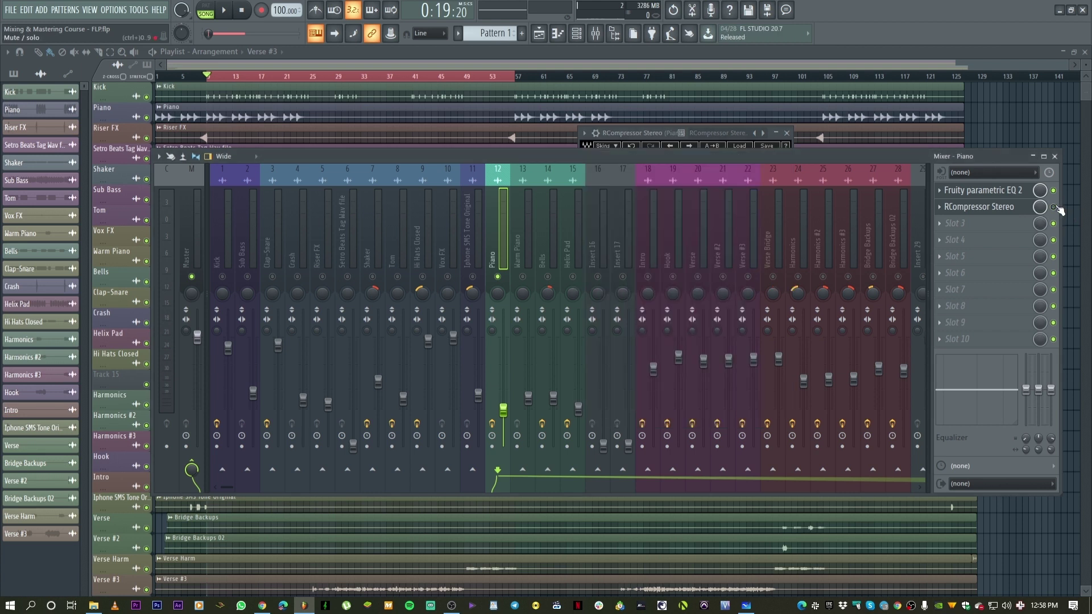
drag(639, 136, 630, 93)
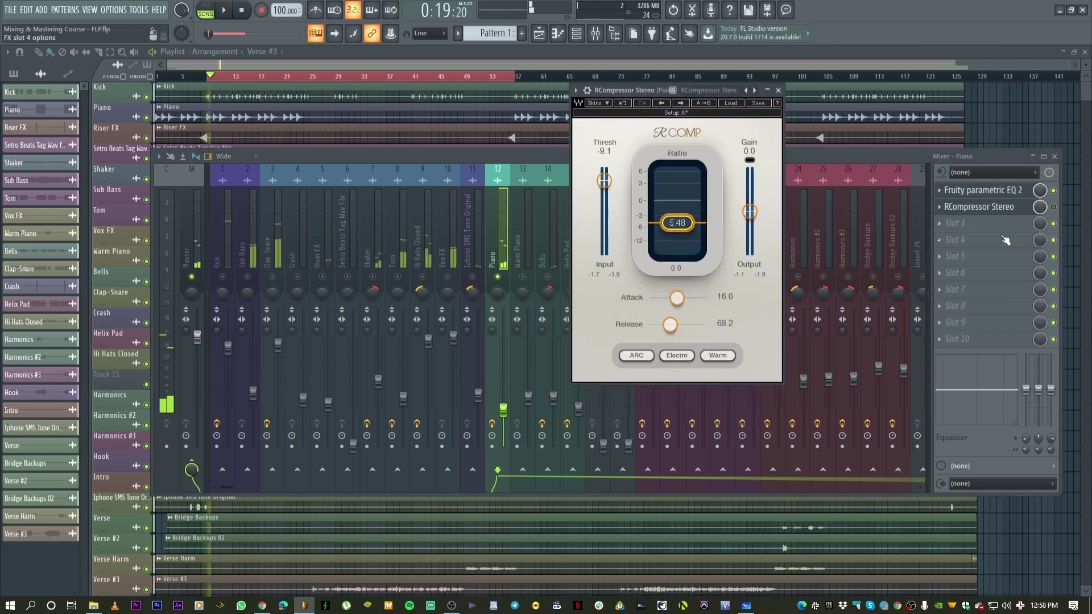
click(797, 220)
key(space)
click(715, 115)
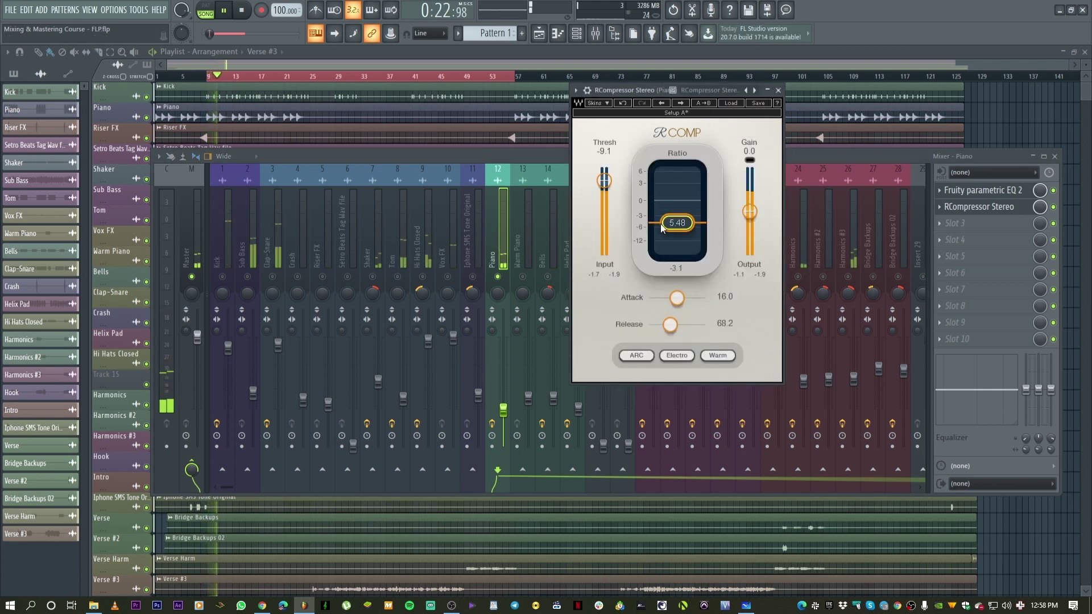
key(space)
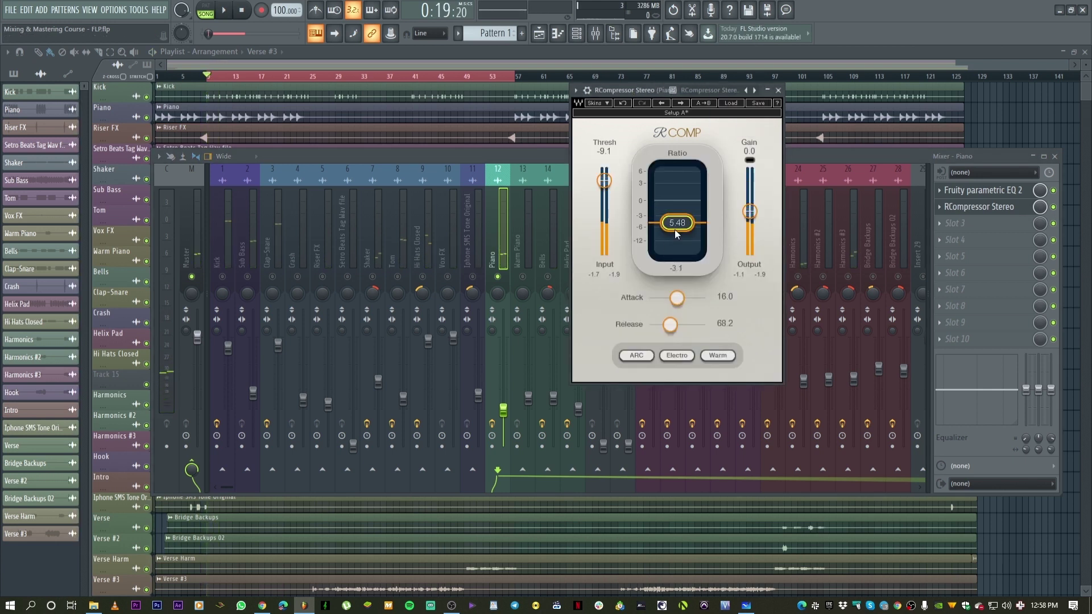
Set the Piano compressor's ratio to 3.39 and raise its output gain to 5.0 dB while listening
drag(675, 231, 675, 223)
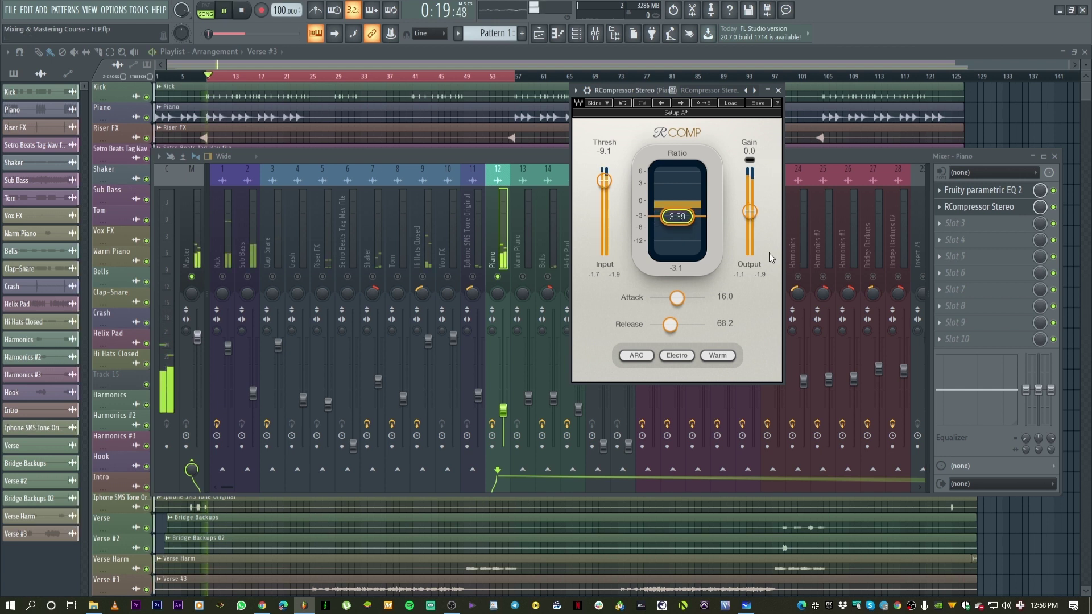
drag(751, 214, 751, 215)
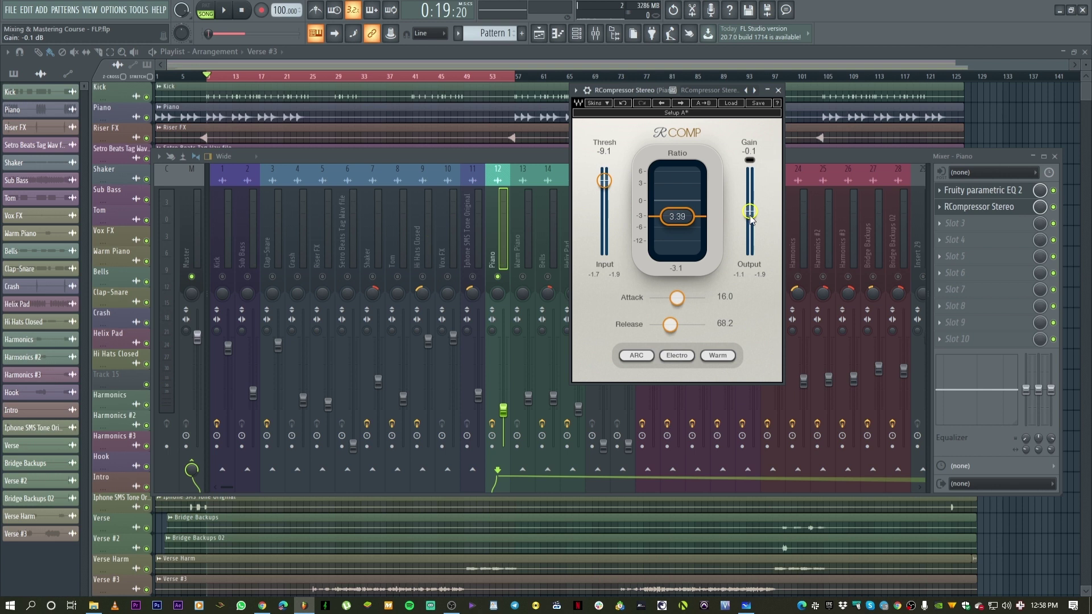
key(space)
drag(752, 217, 750, 203)
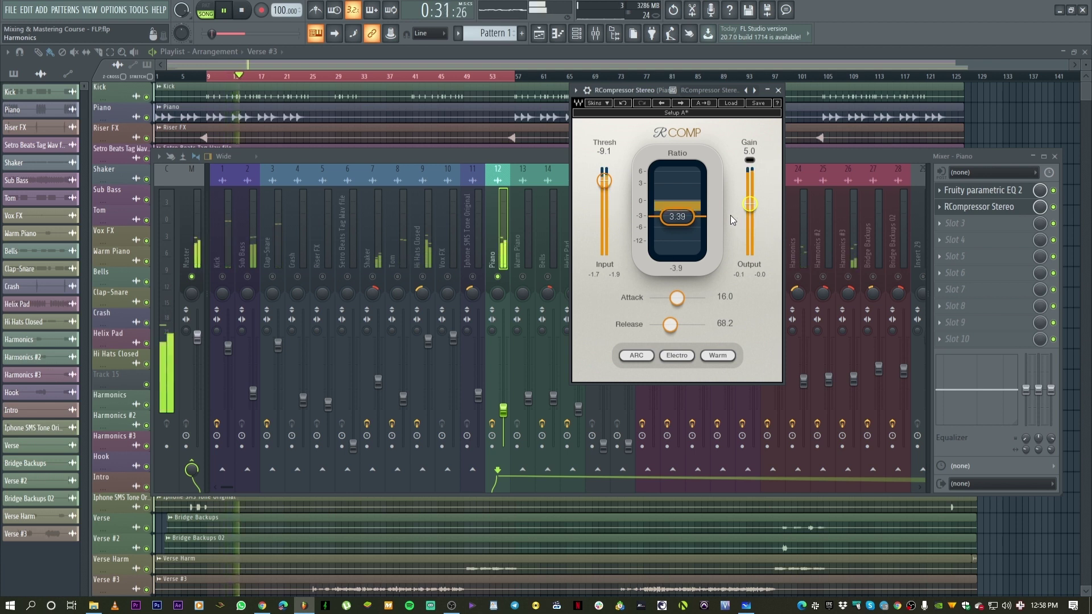
key(space)
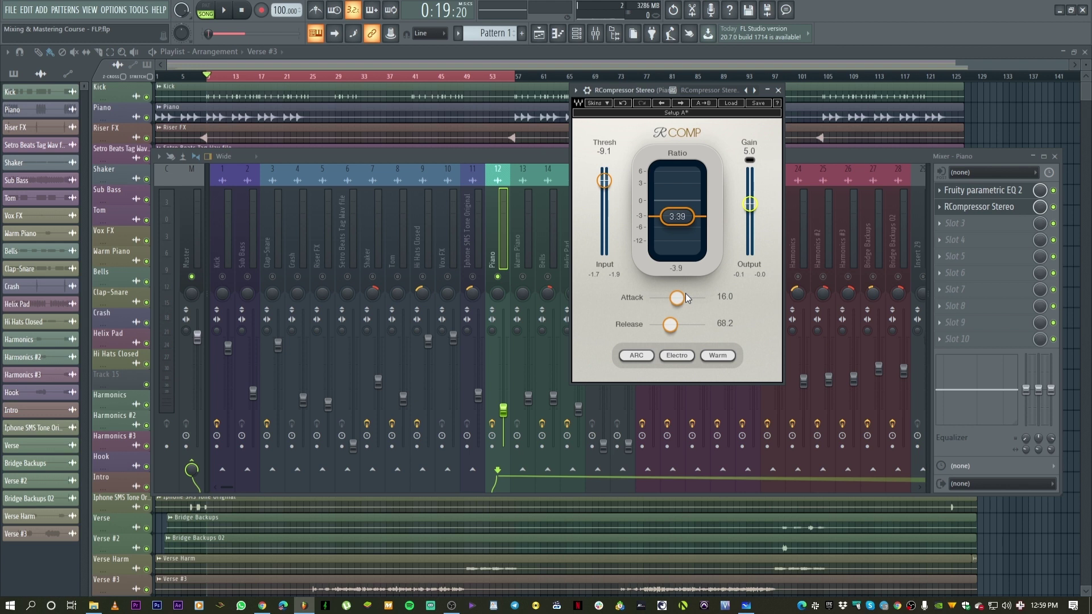
Try the fastest attack of 0.50 ms on the Piano compressor and settle on 10.5 ms during playback
drag(685, 298, 648, 298)
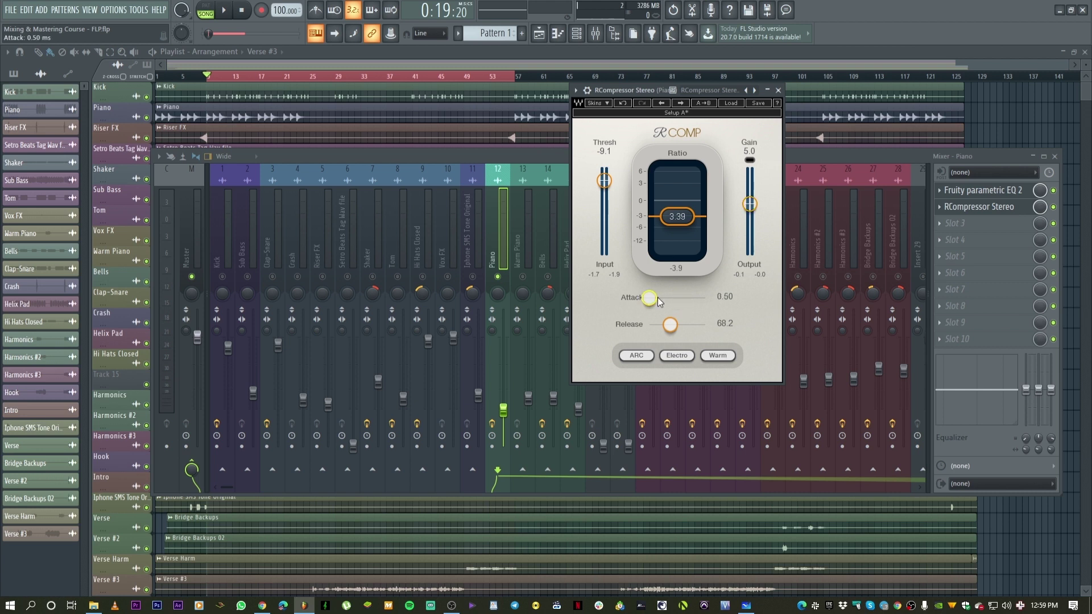
click(228, 12)
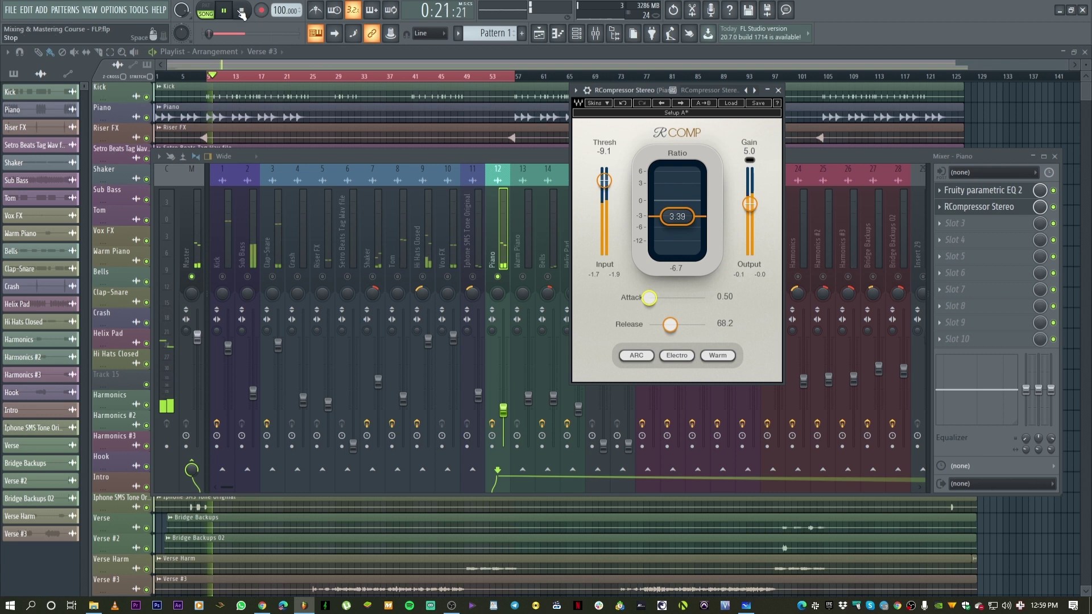
click(242, 12)
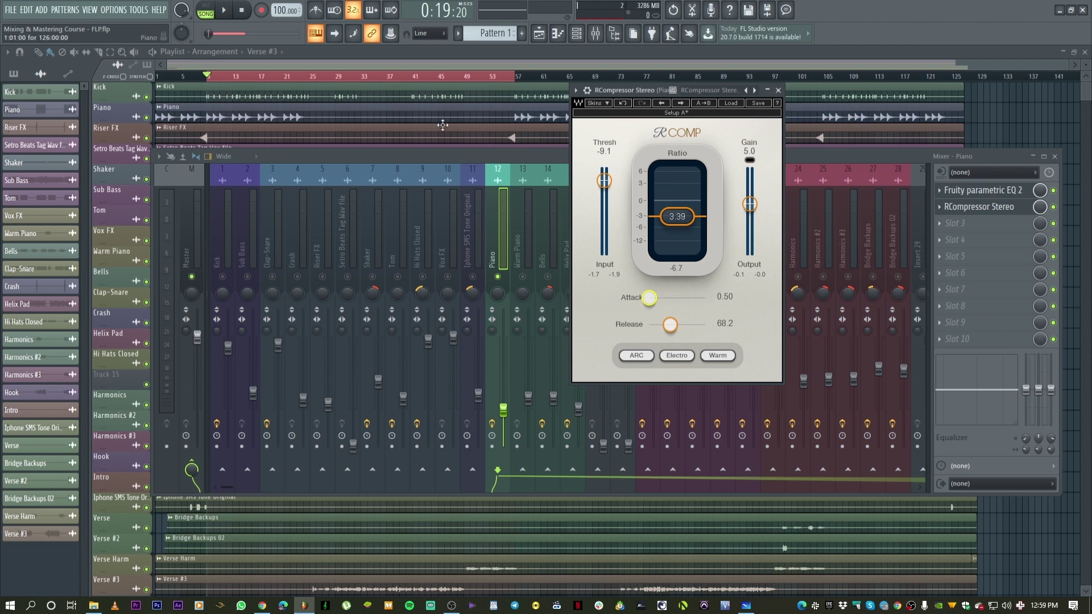
key(space)
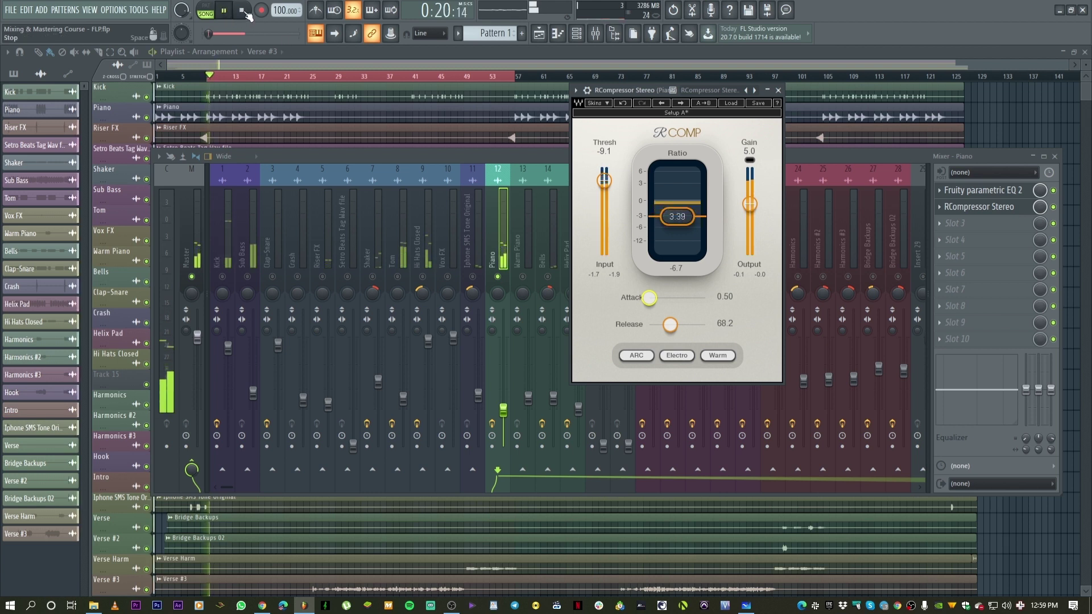
drag(649, 298, 674, 298)
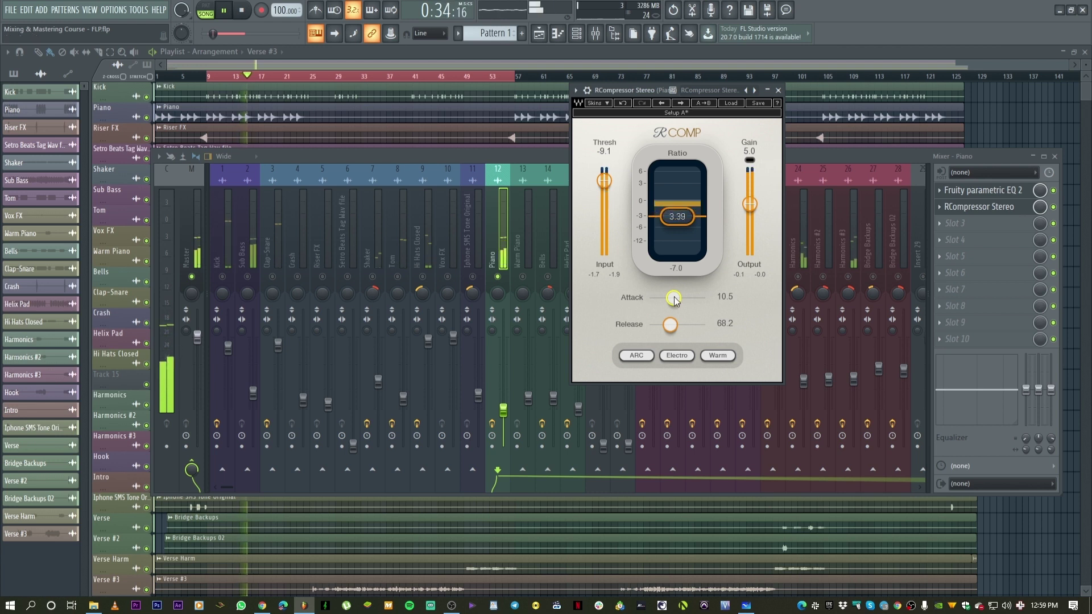
key(space)
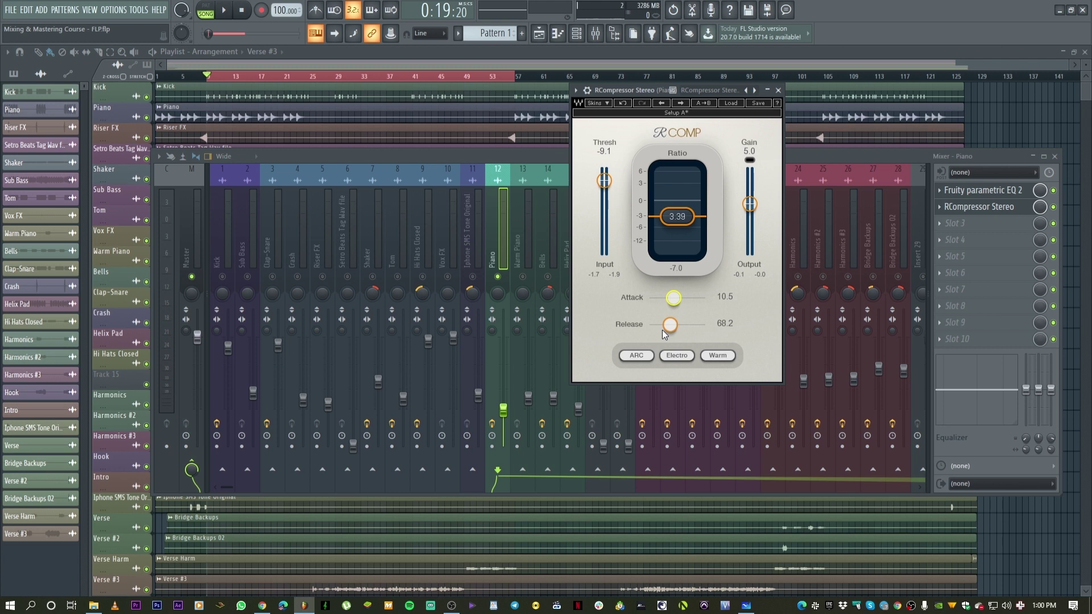
Compare Piano compressor release times of 37.4 ms and 5000 ms during playback, ending at 5.00 ms
drag(667, 332, 661, 332)
key(space)
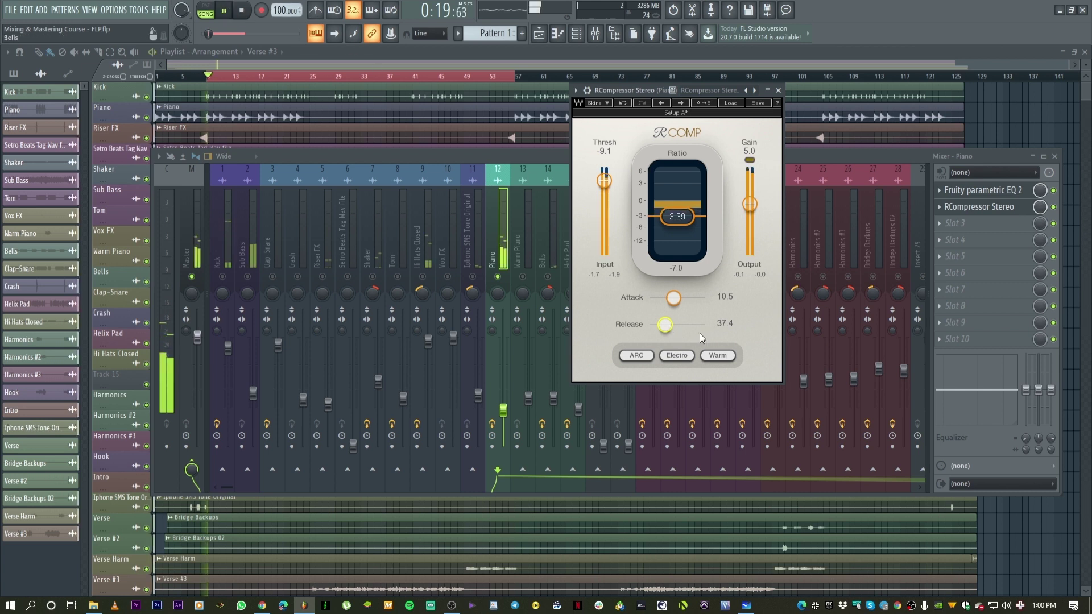
drag(665, 324, 706, 325)
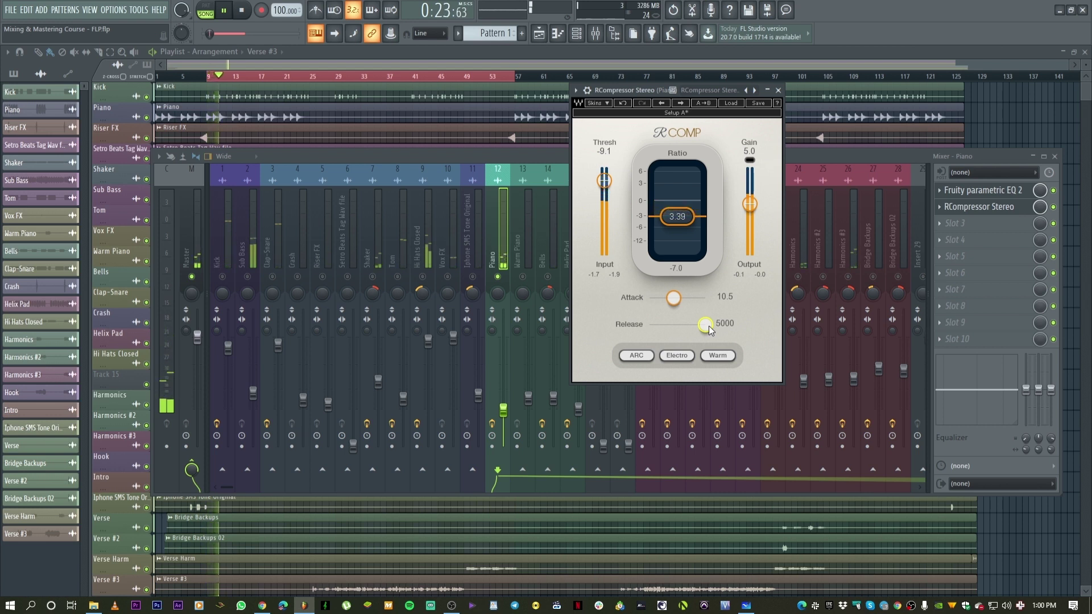
drag(709, 325, 650, 327)
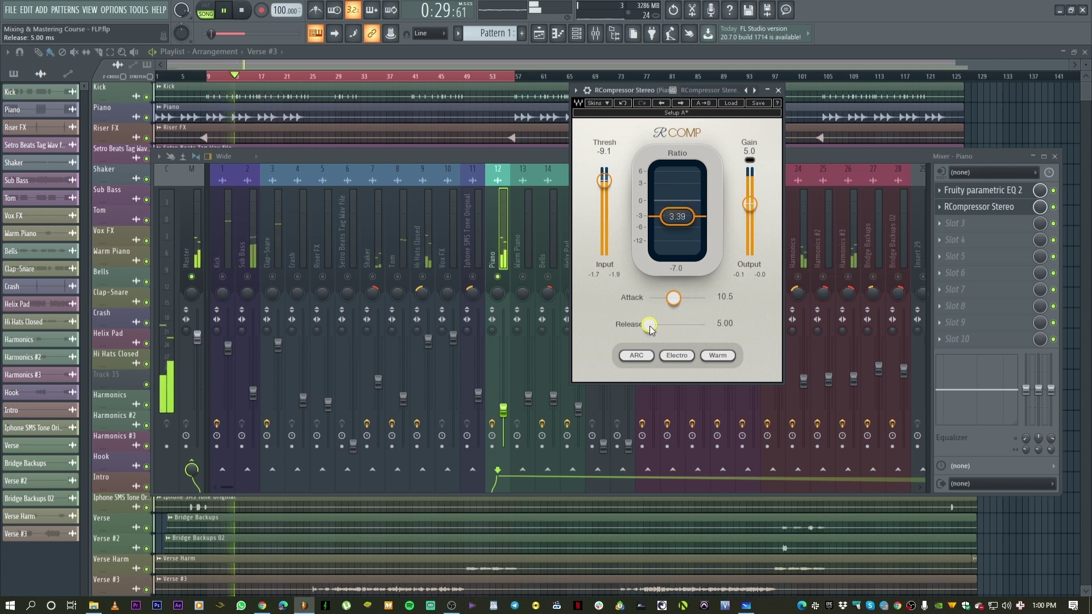
Set the Piano compressor's release to 70.0 ms and its attack to 15.0 ms, checking the sound in playback
key(space)
drag(649, 325, 671, 325)
key(space)
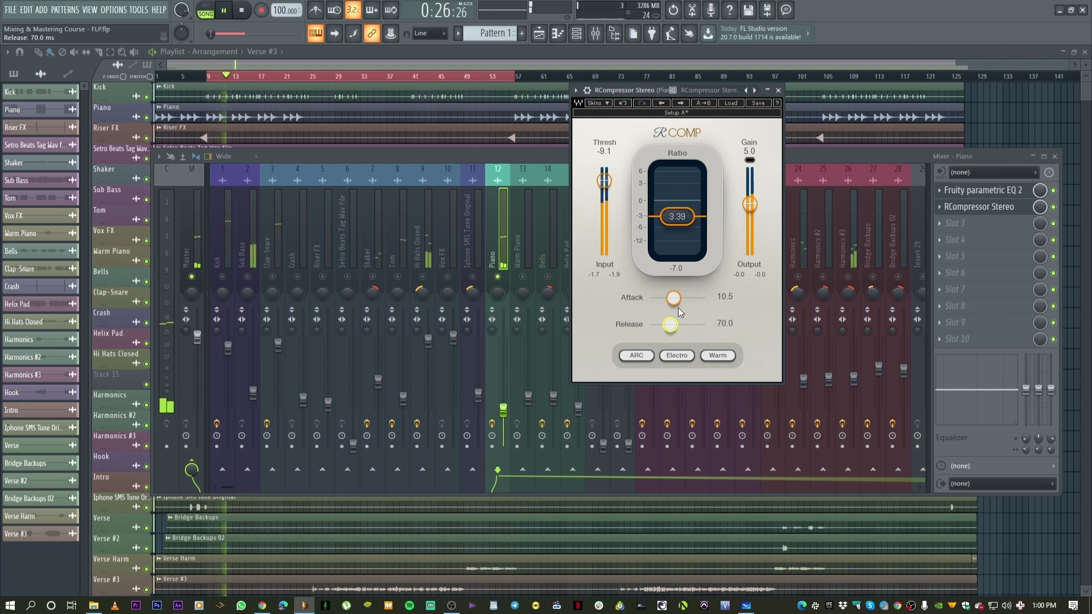
drag(673, 297, 677, 297)
key(space)
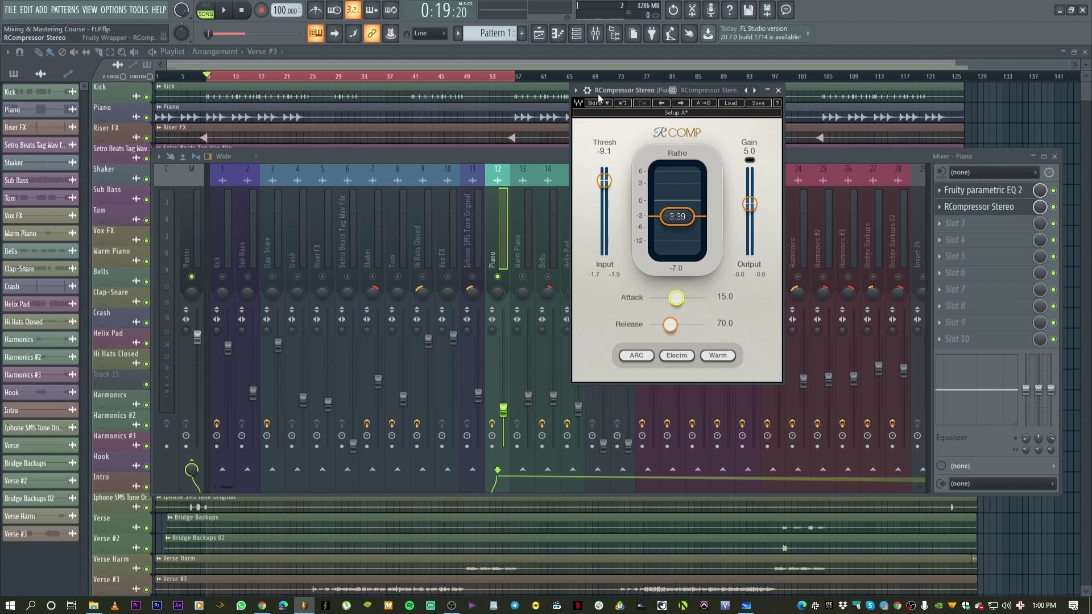
Compare the Piano with RCompressor Stereo active, bypassed and re-enabled, then close the compressor window
drag(608, 87, 509, 123)
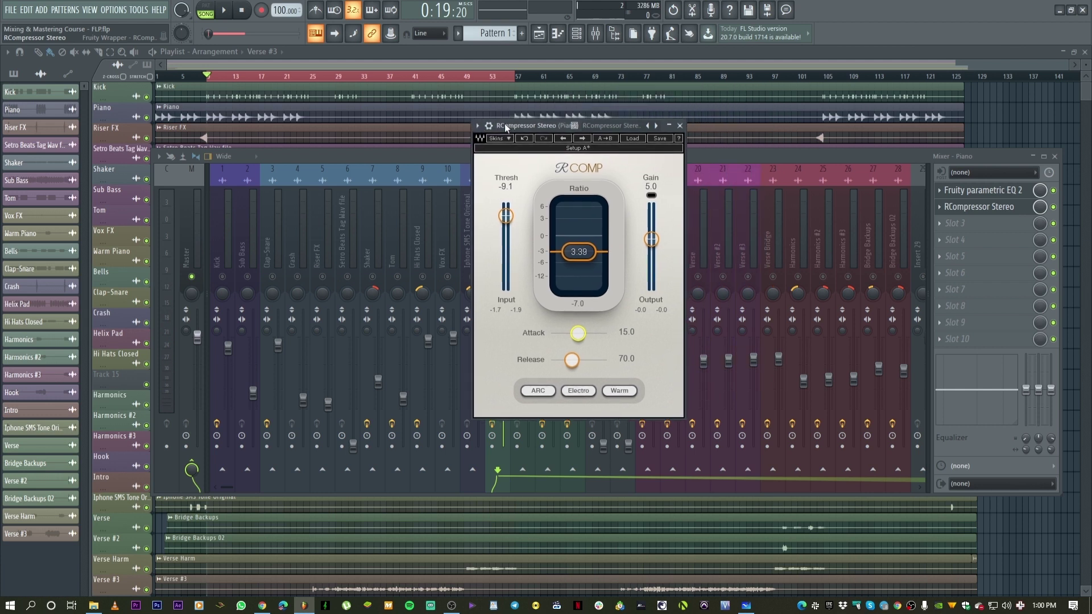
key(space)
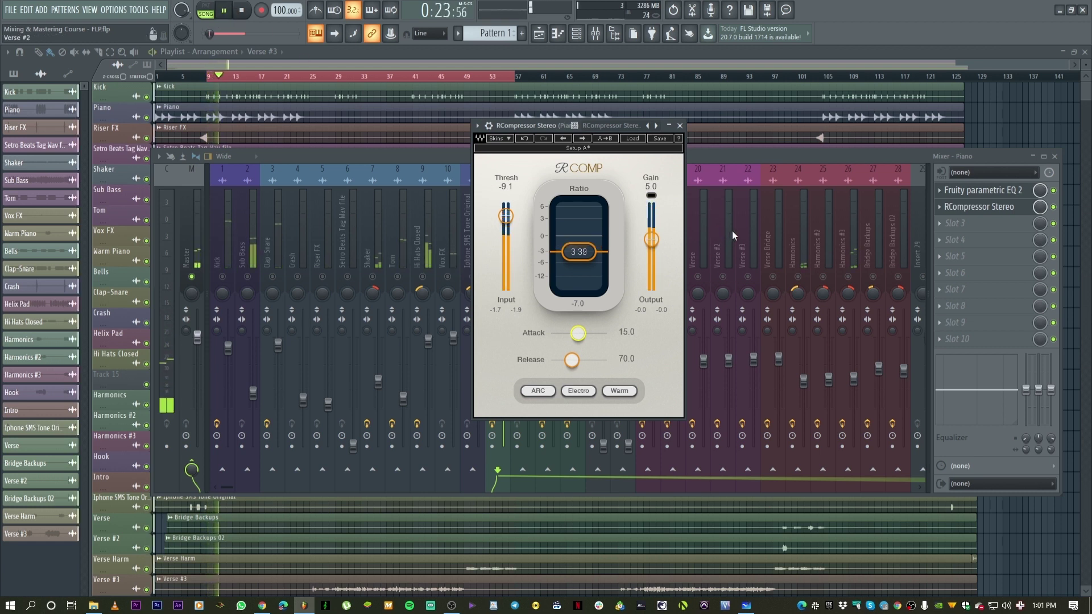
key(space)
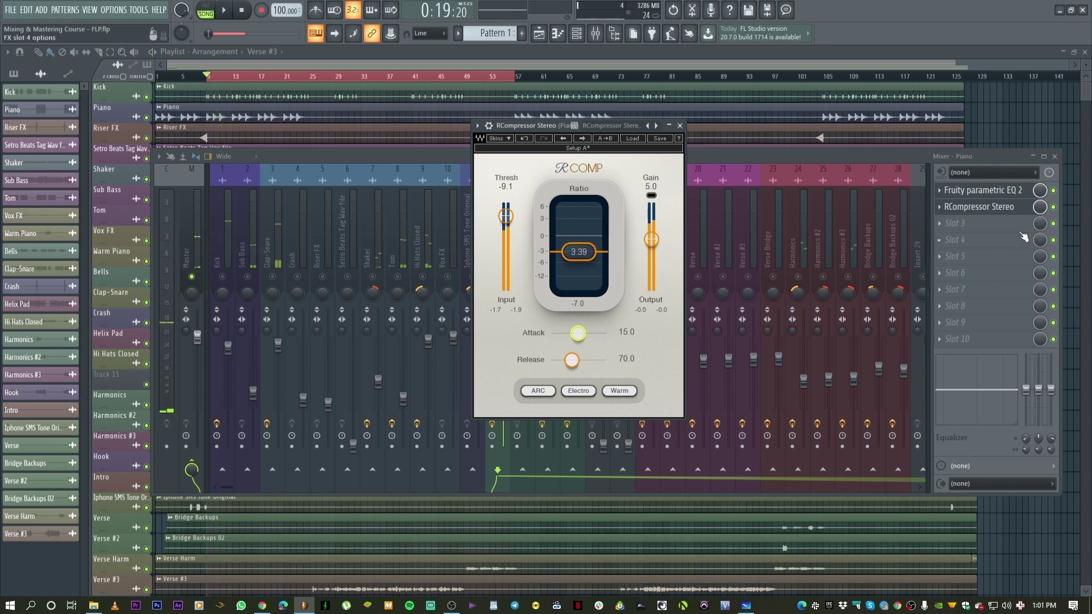
click(1060, 215)
key(space)
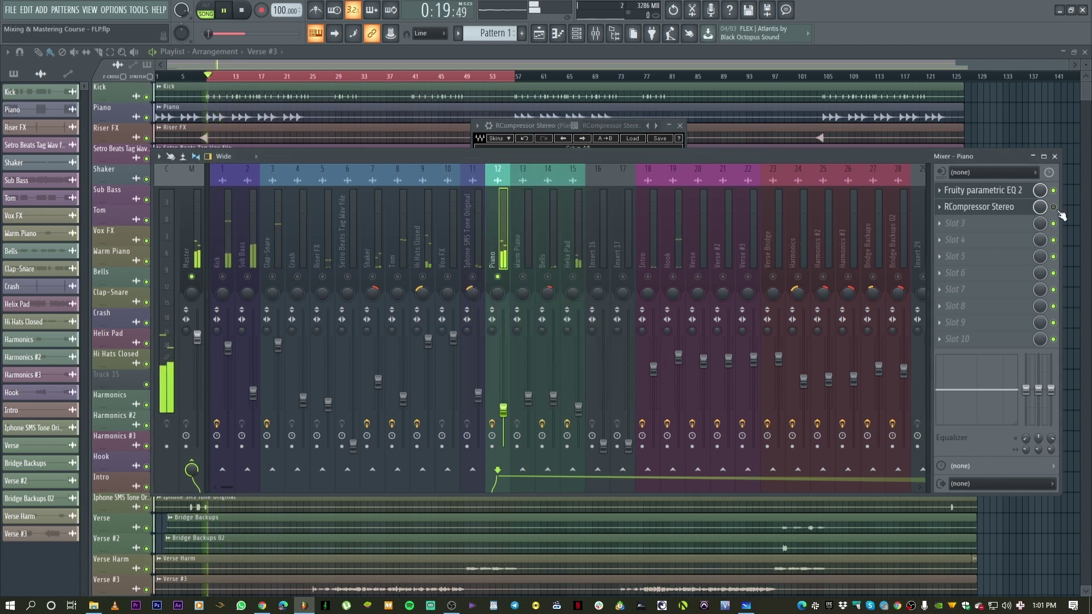
click(1061, 215)
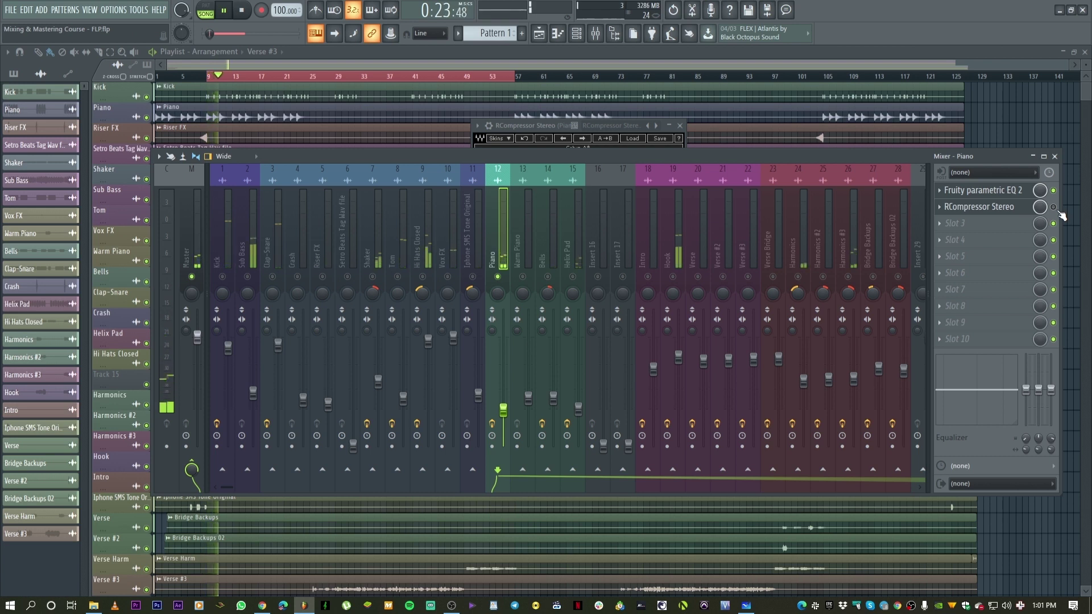
key(space)
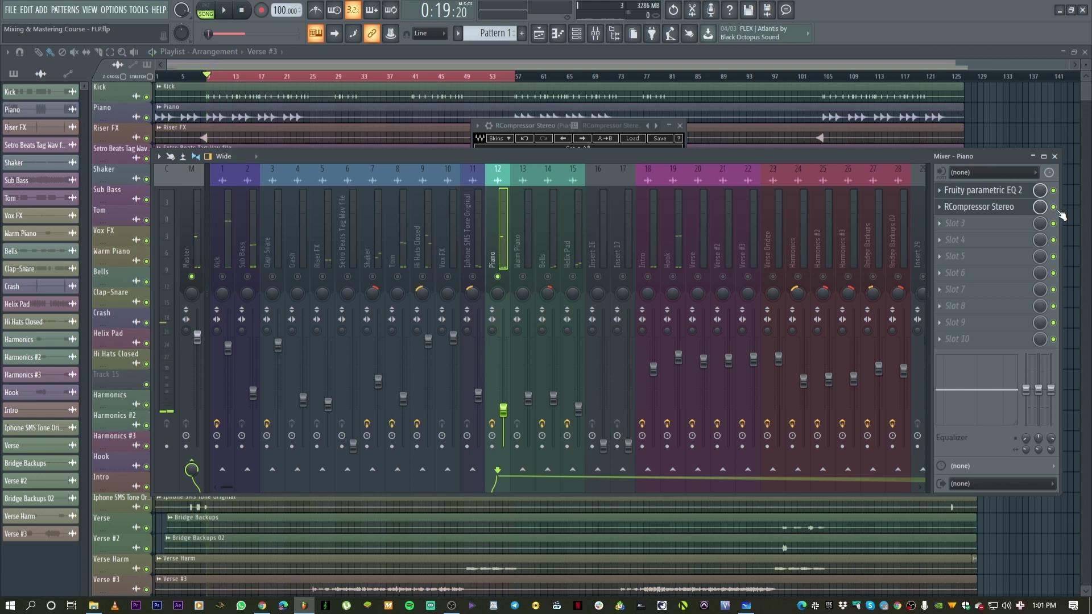
click(980, 207)
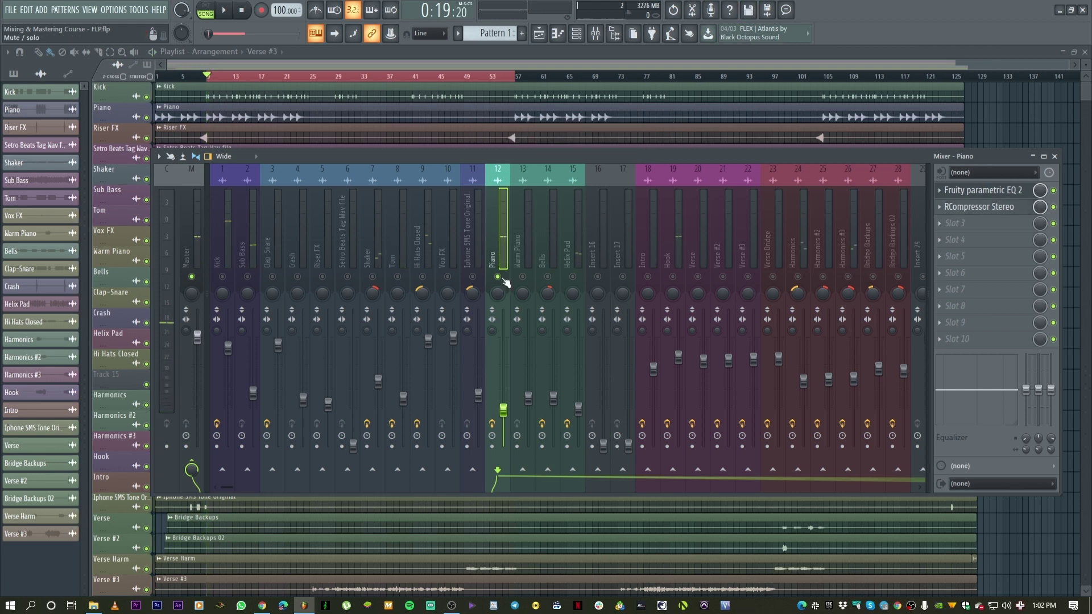
Unsolo the Piano and play the full mix, checking the Helix Pad and Tom mixer tracks
right_click(503, 279)
key(space)
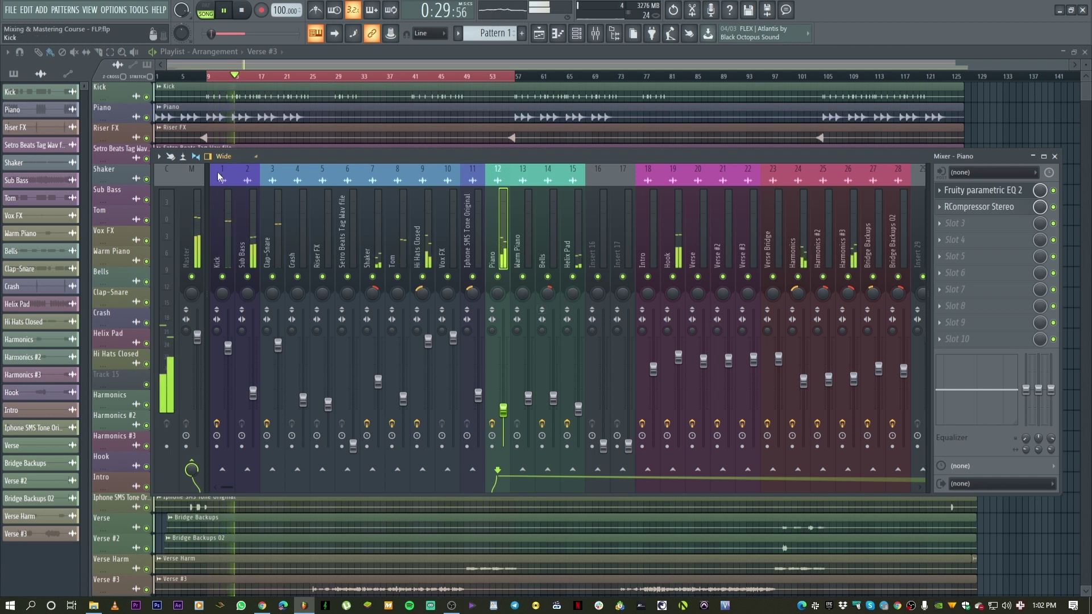
click(579, 251)
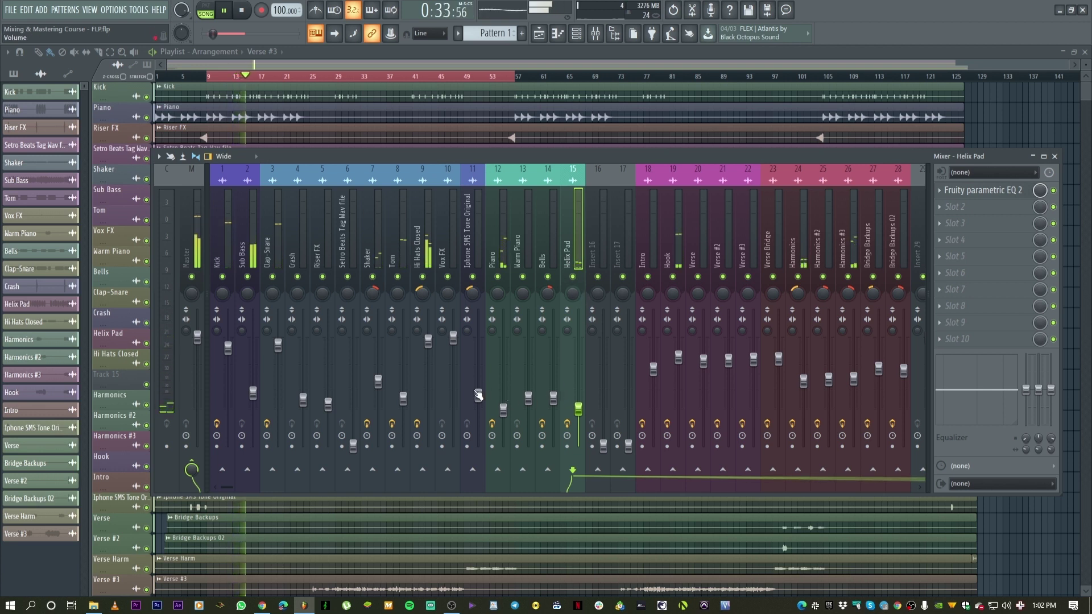
click(405, 251)
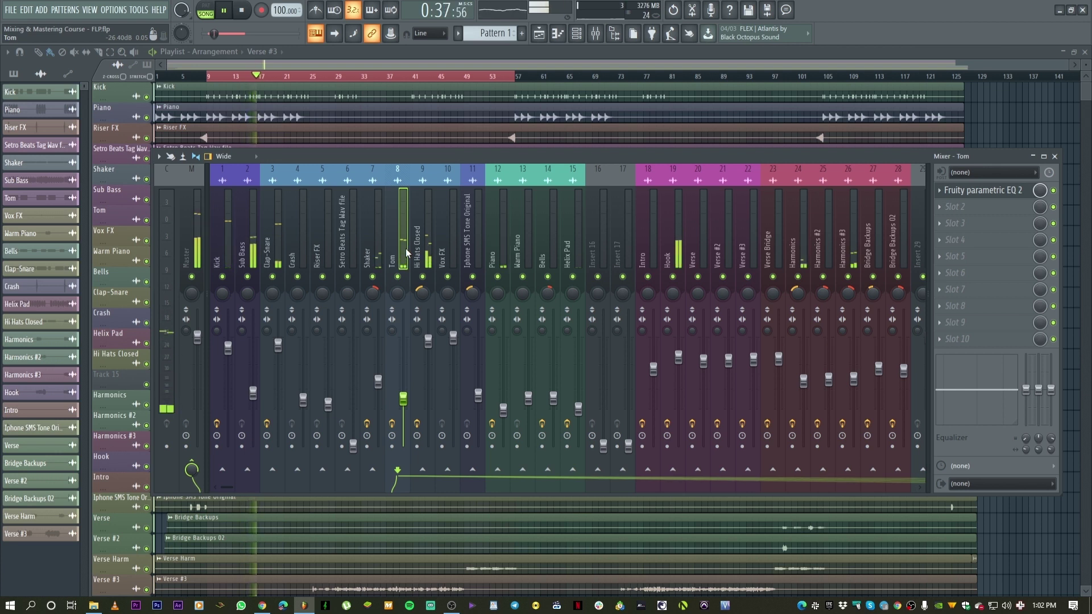
Raise the Shaker, Clap-Snare and Piano volume faders slightly while listening to the full mix
click(367, 254)
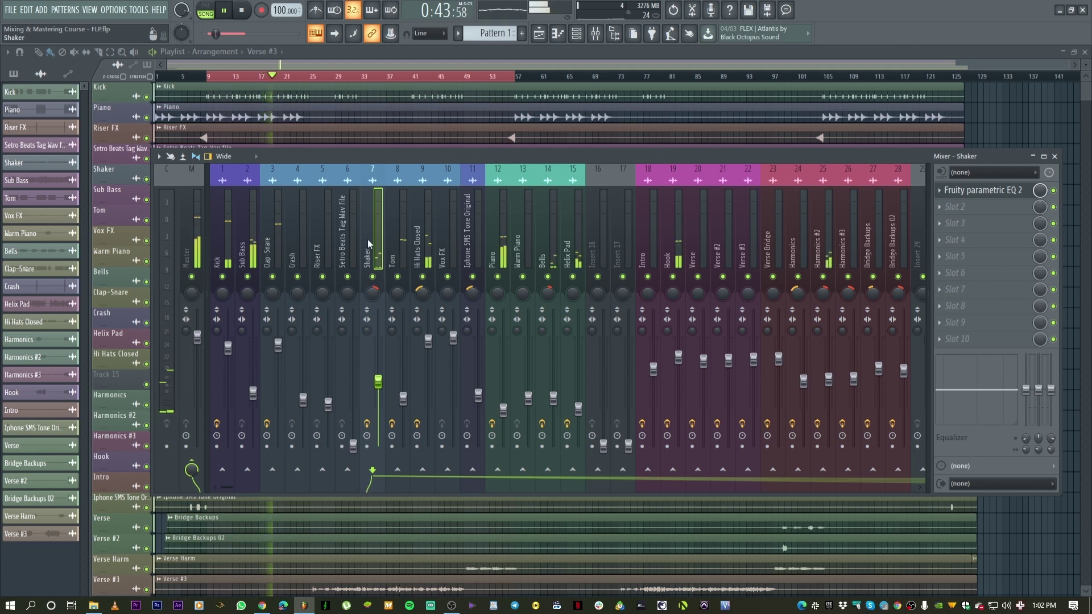
drag(378, 382, 378, 373)
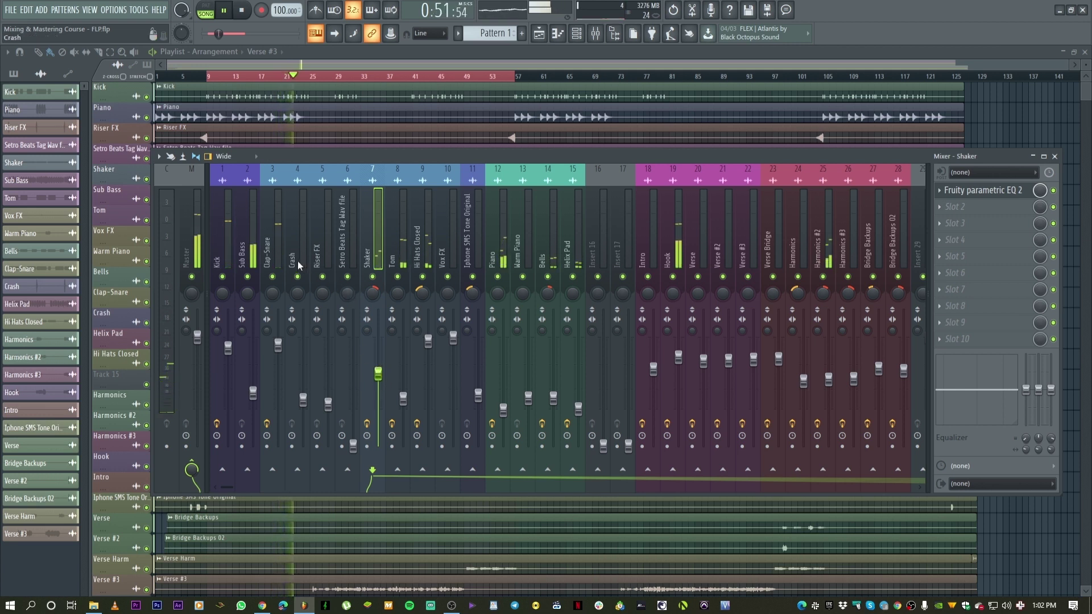
click(279, 256)
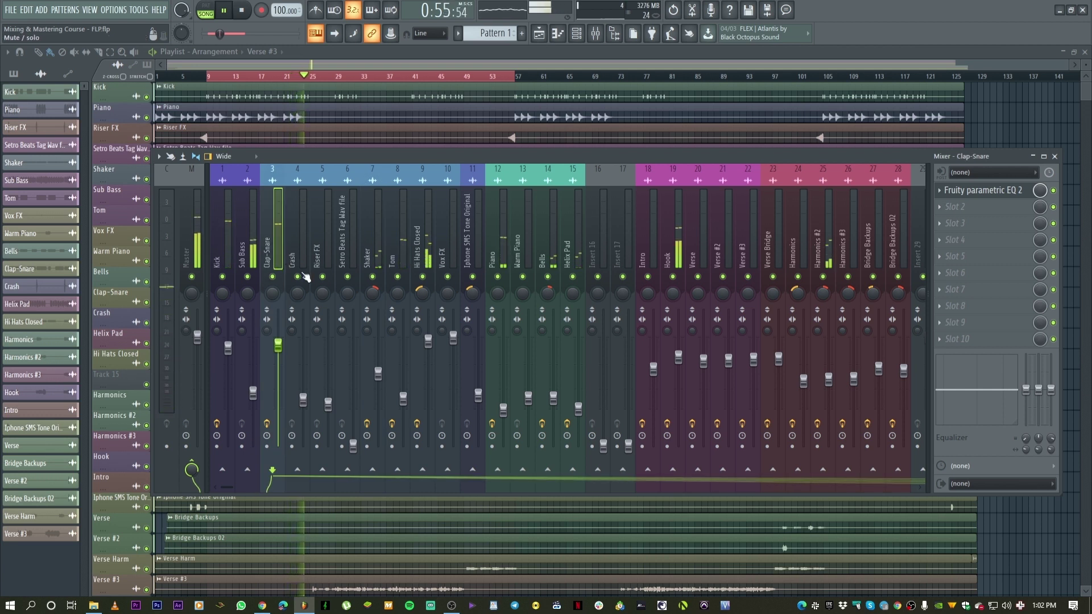
drag(283, 349, 283, 345)
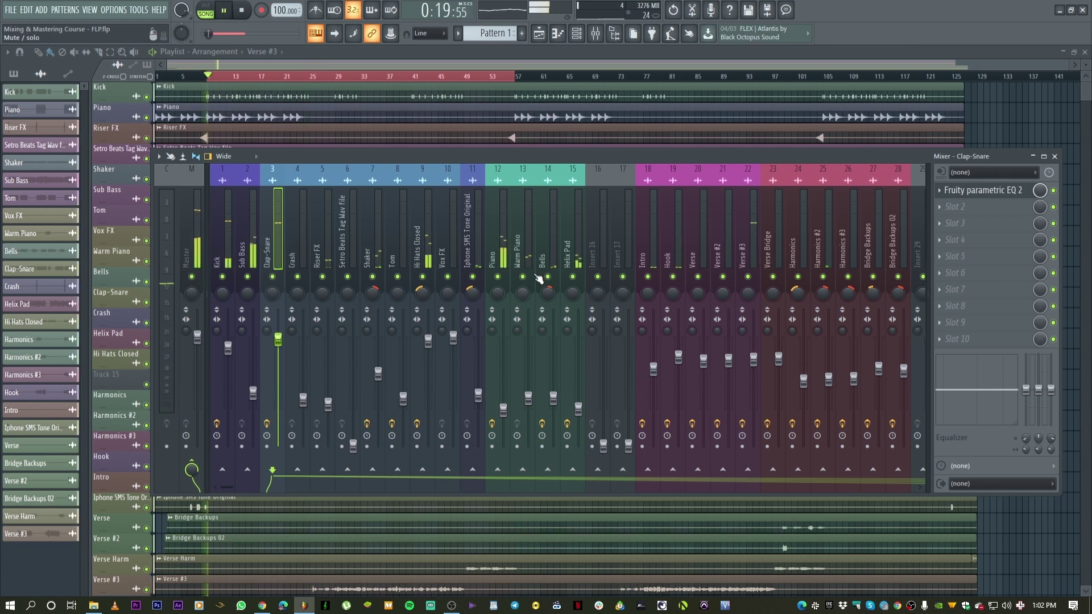
click(523, 251)
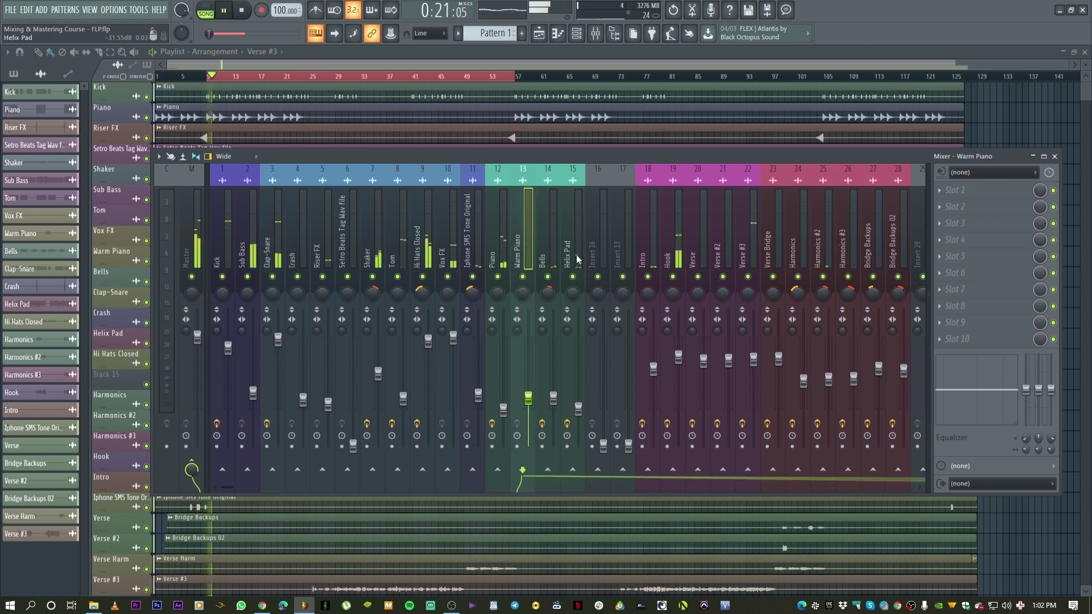
click(506, 319)
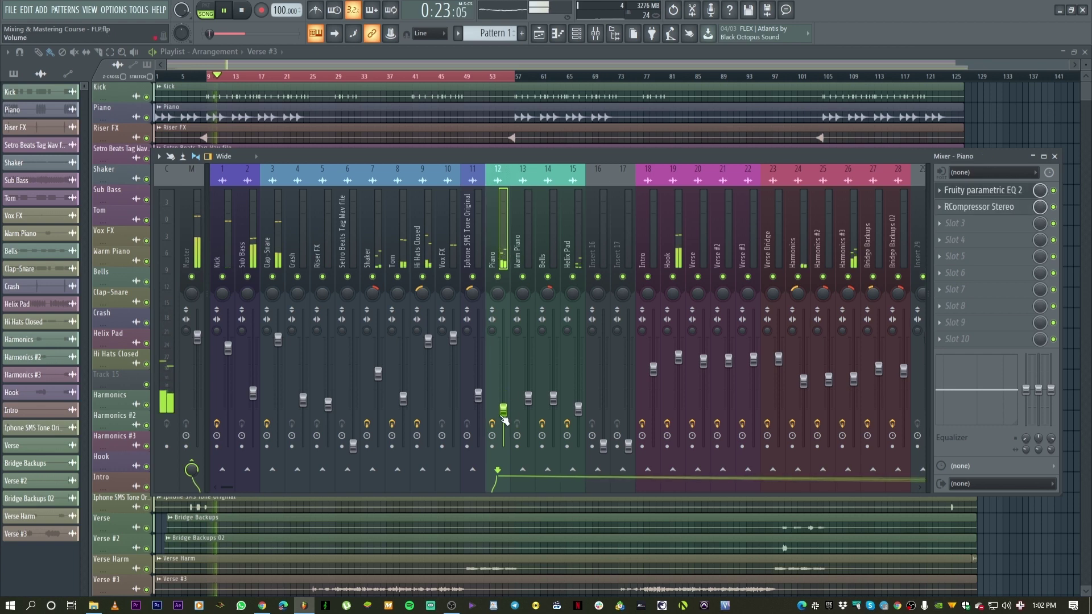
key(space)
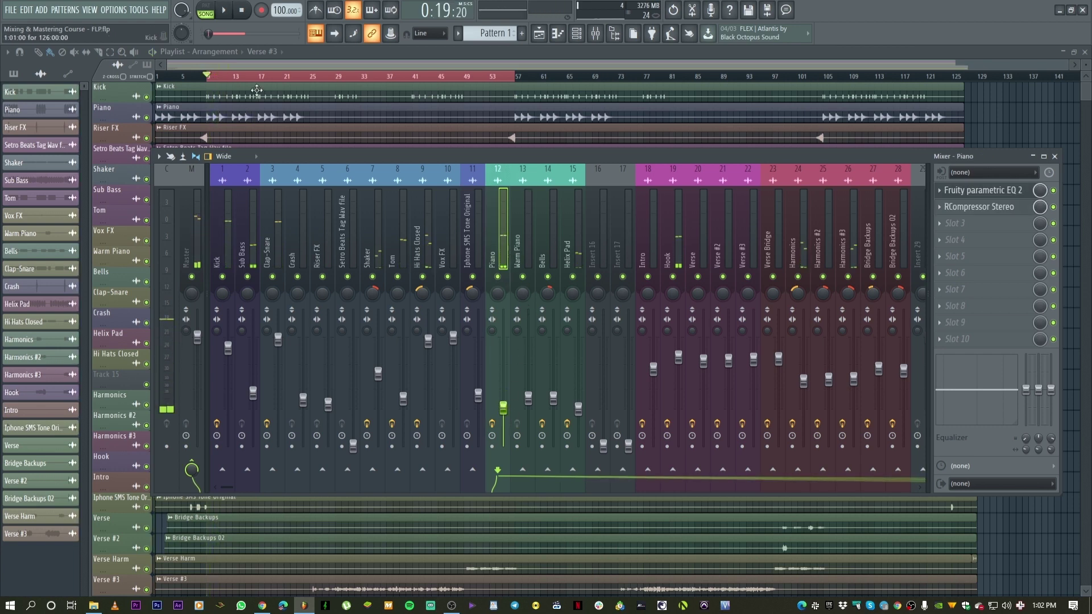
Play the song from bar 29 and listen to the Warm Piano mixer track soloed
key(F9)
key(space)
drag(293, 78, 339, 83)
key(F9)
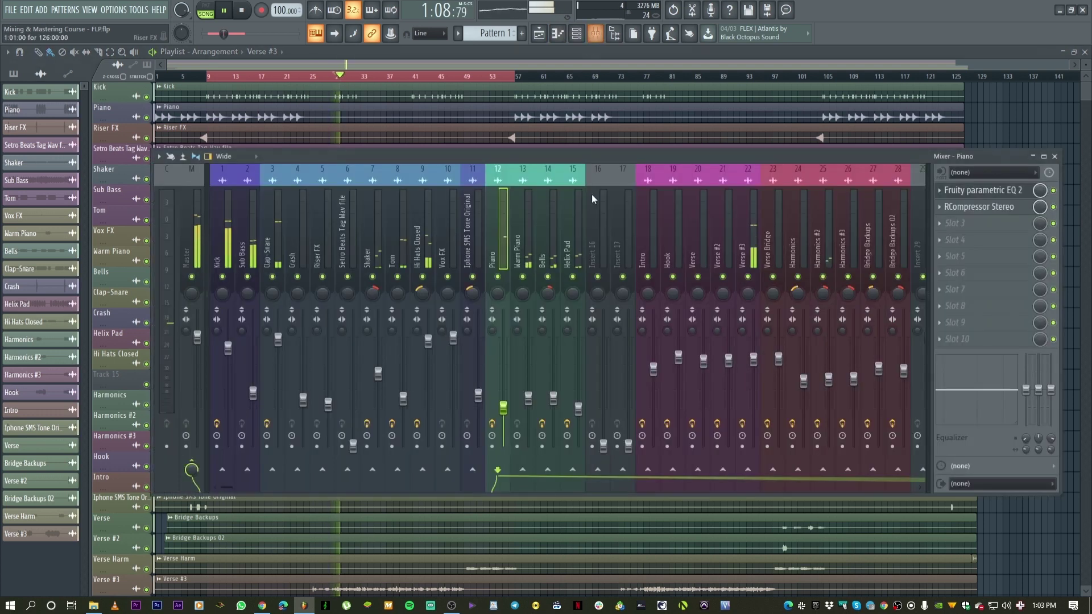
click(528, 256)
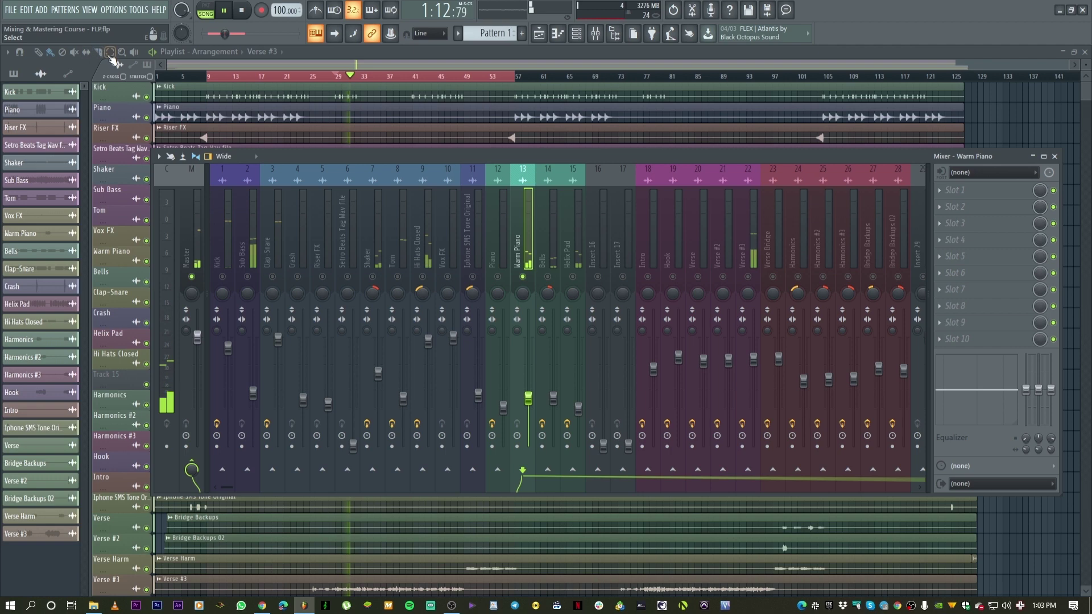
Select all playlist clips, try bars 29 to 41 as the loop region, and settle on bars 9 to 25 for playback
click(110, 52)
drag(268, 84, 336, 84)
drag(510, 77, 416, 91)
click(51, 52)
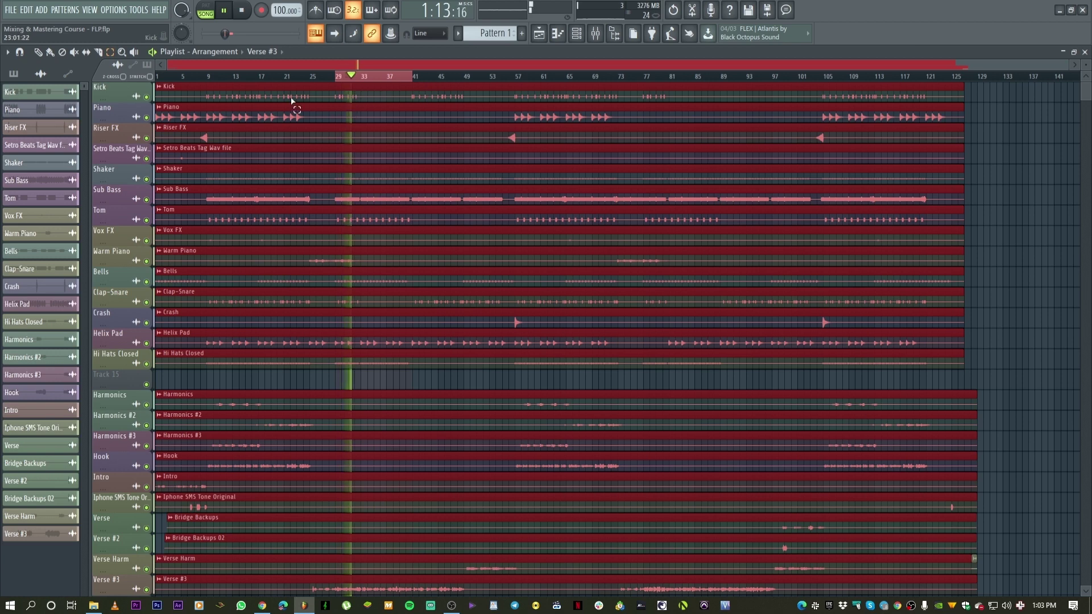
drag(312, 76, 207, 76)
key(space)
key(space)
key(F9)
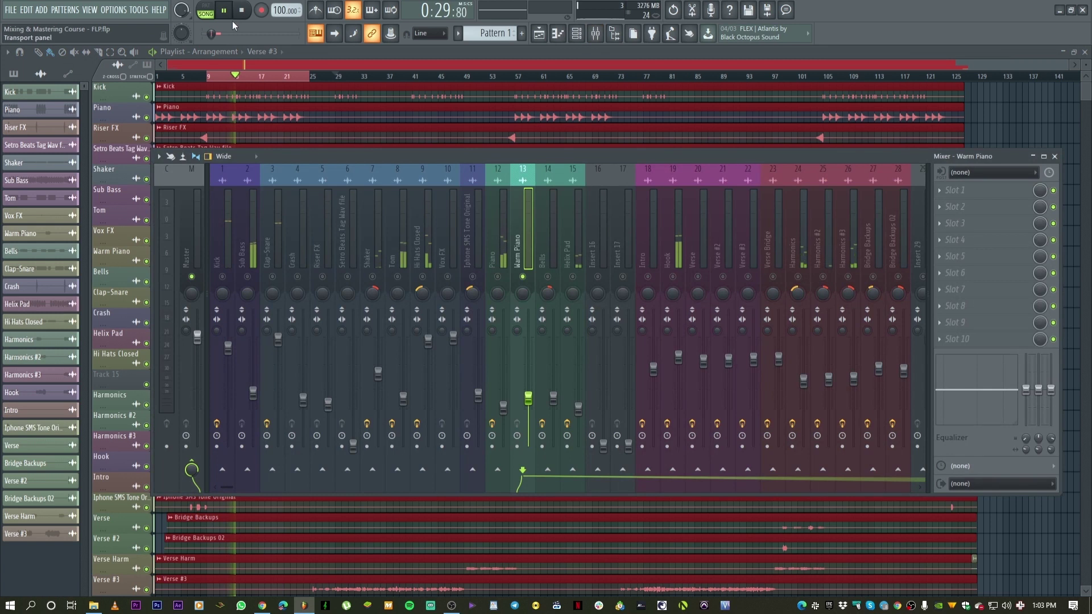
Unsolo the Warm Piano and set the Piano's volume fader to 34% (-18.1 dB) in the full mix
right_click(523, 276)
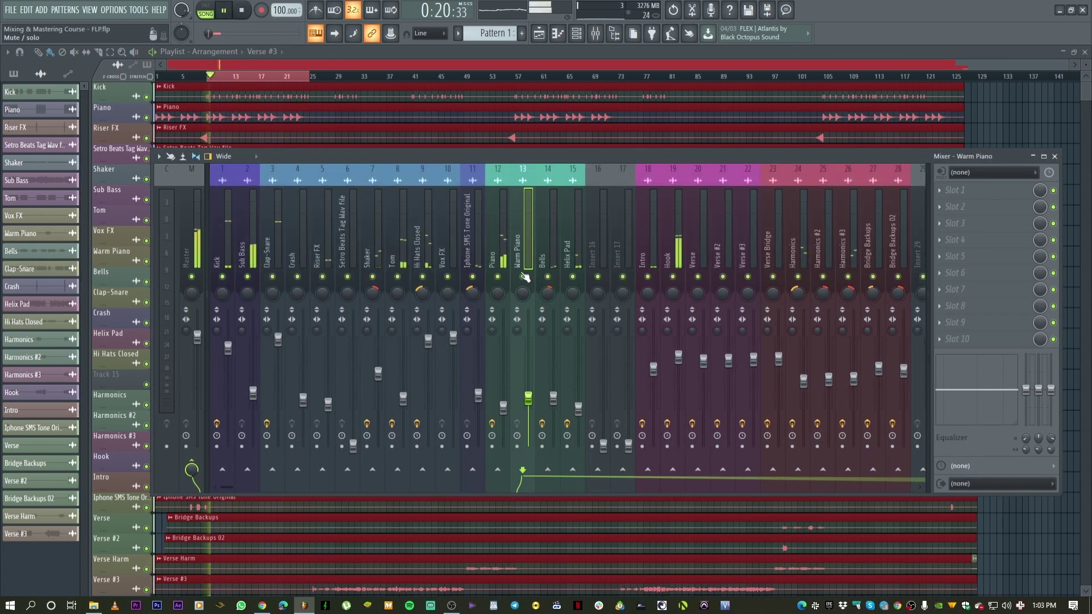
click(508, 282)
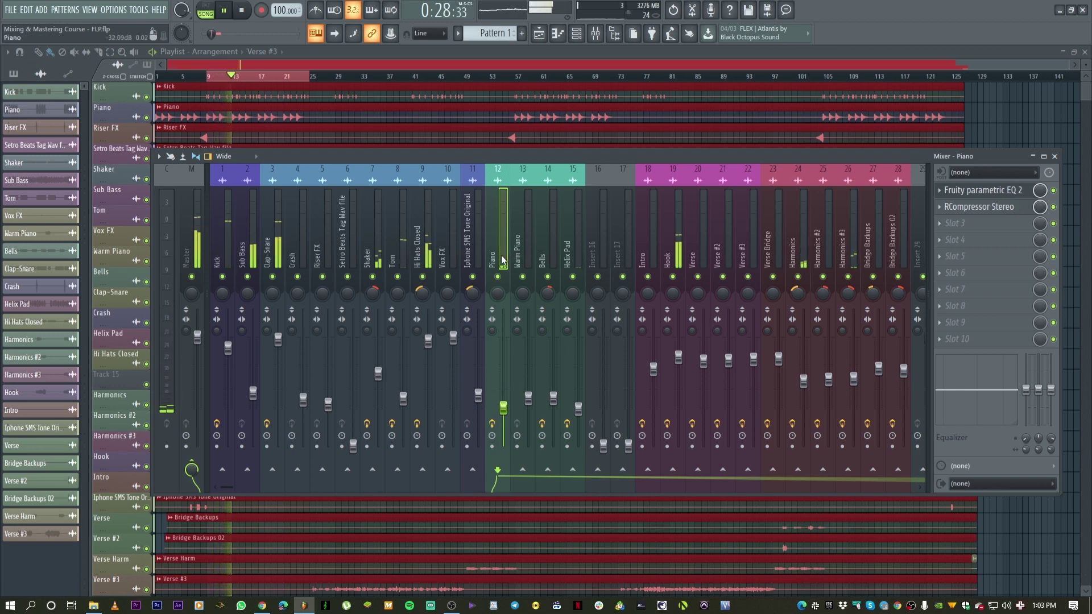
key(space)
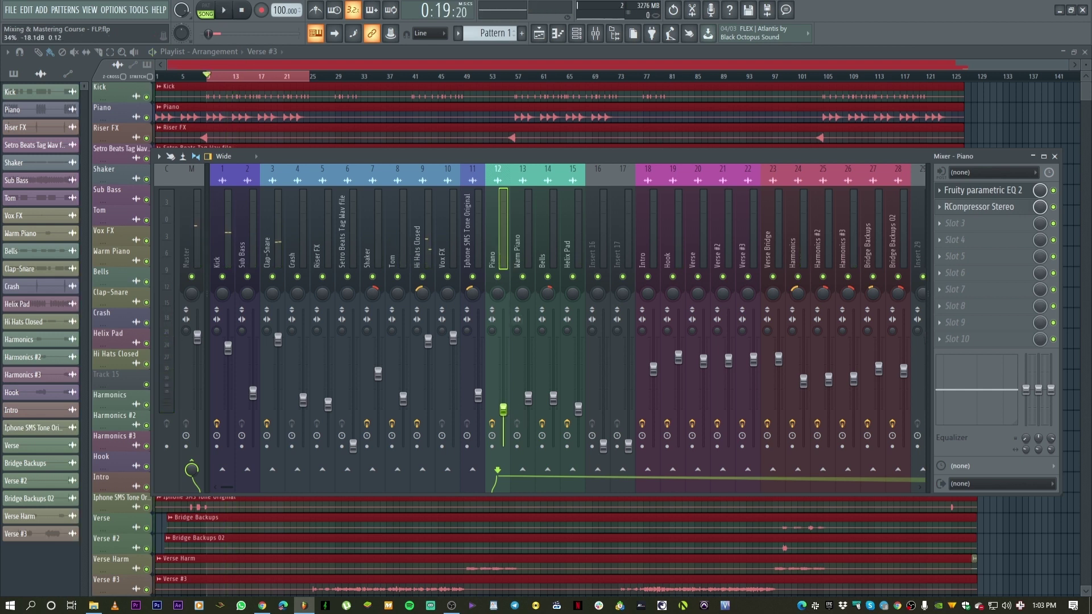
Go through the mixer tracks up to the Intro and Hook vocals and judge the Hook's level during playback
click(447, 251)
click(470, 255)
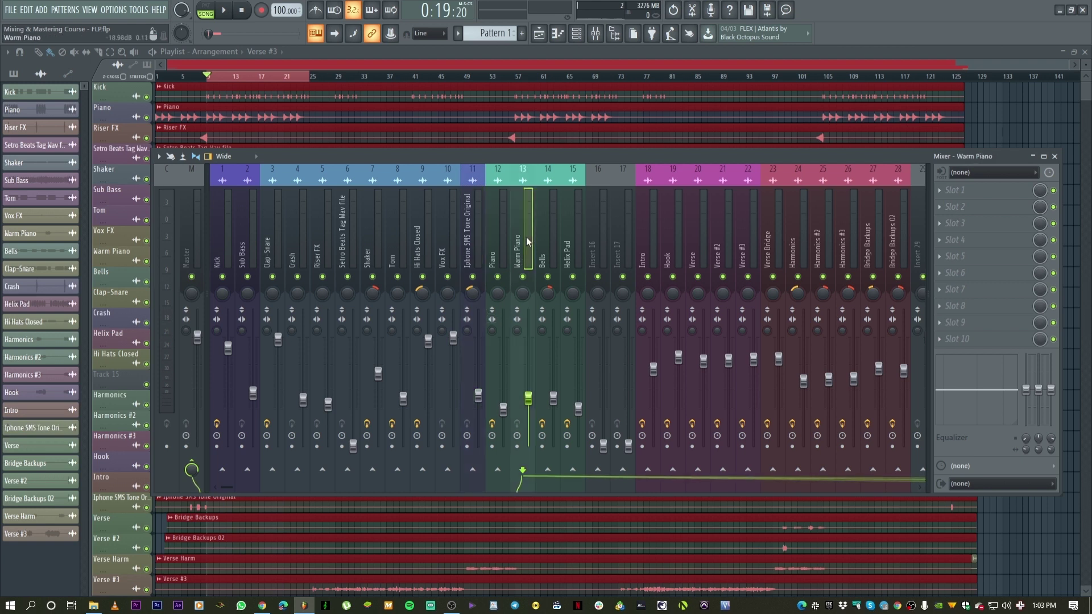
click(644, 267)
key(space)
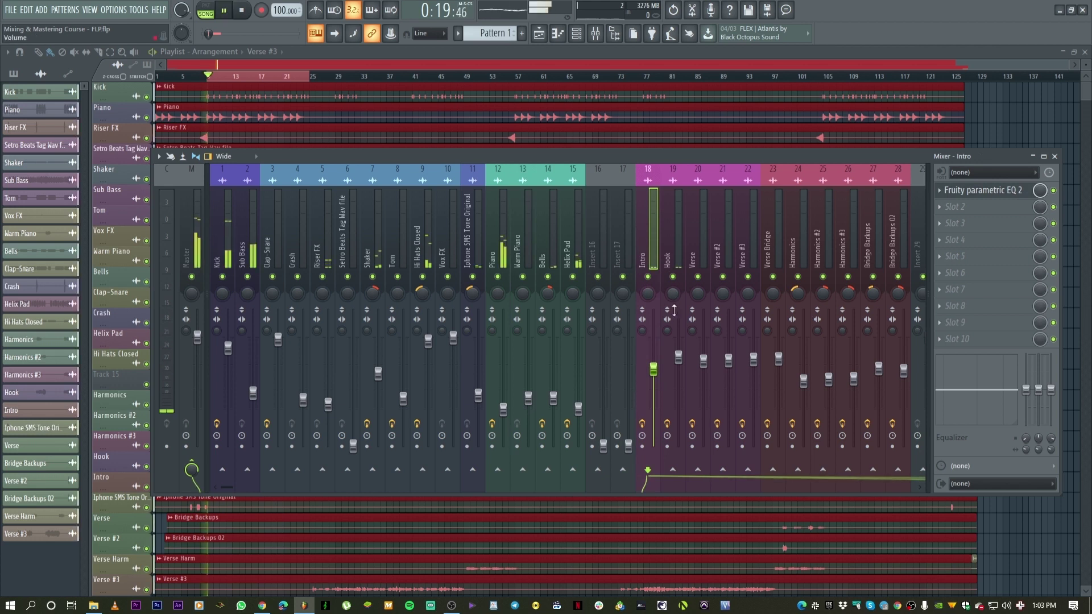
click(678, 254)
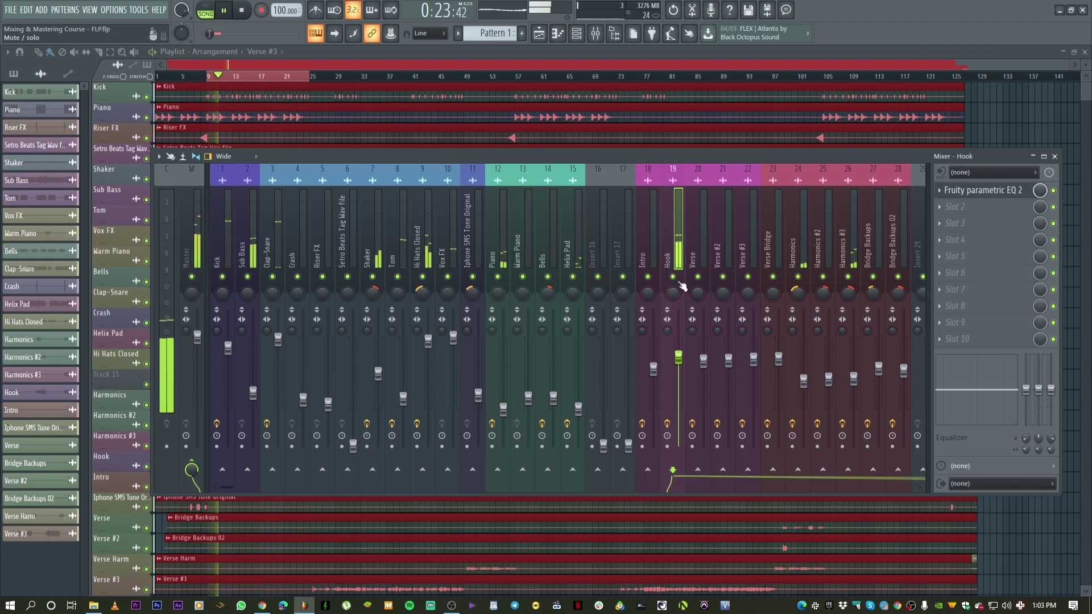
key(space)
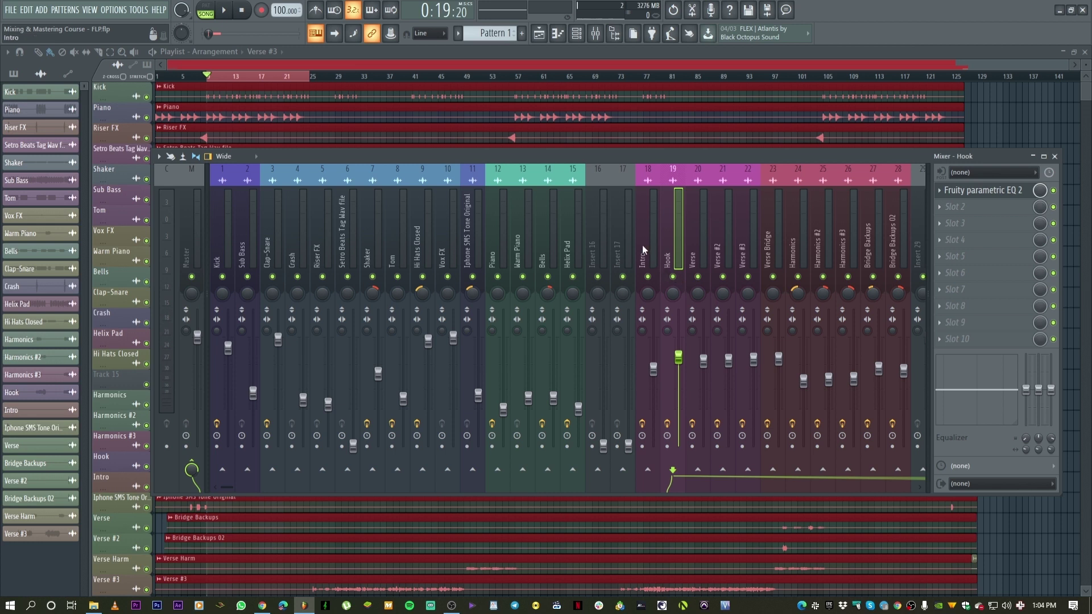
key(Left)
key(space)
click(682, 308)
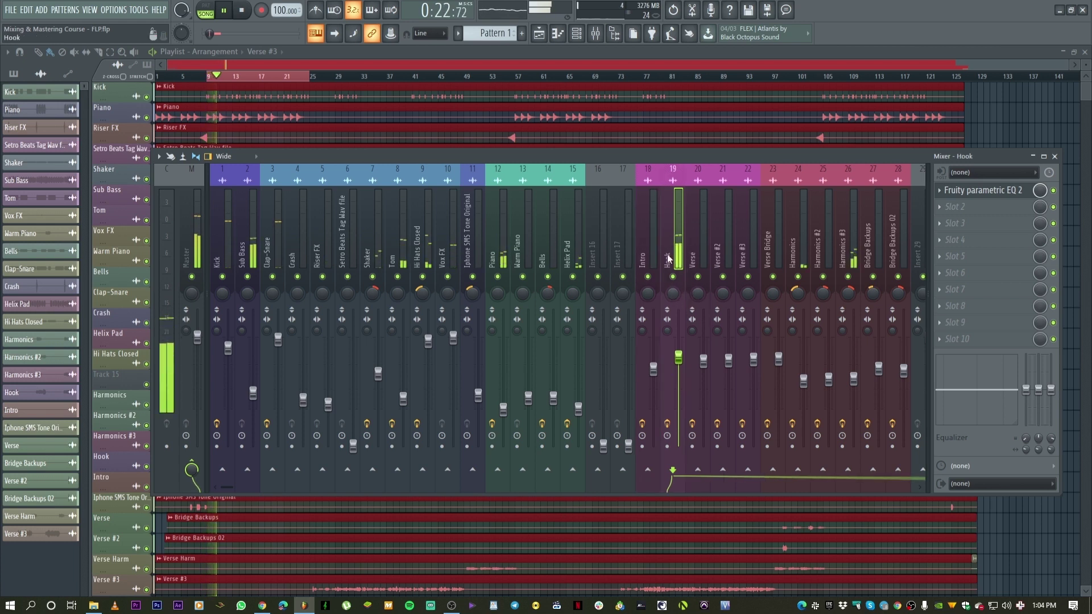
key(space)
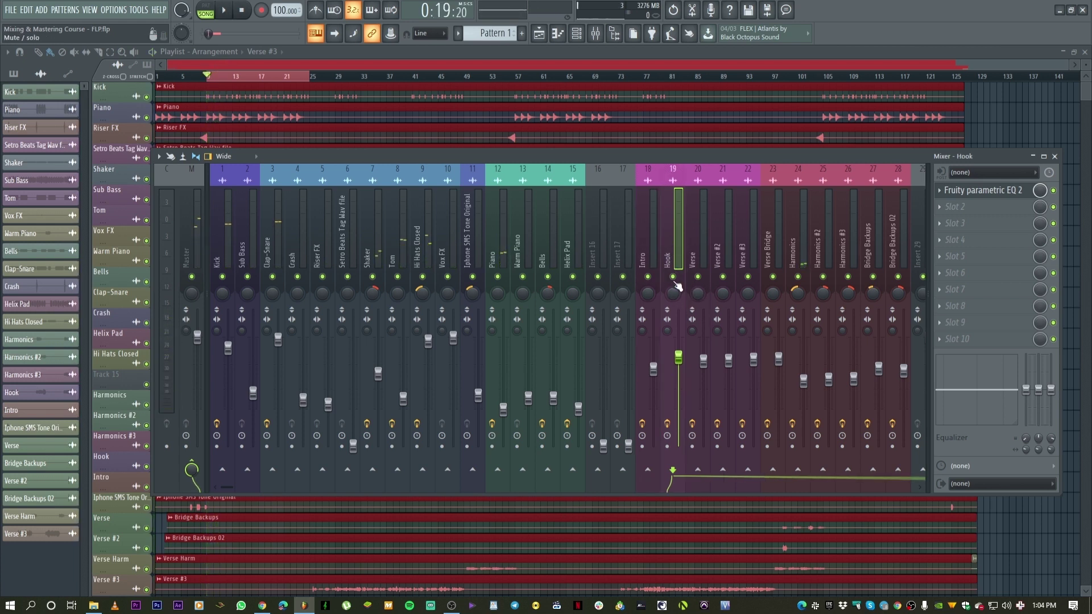
Solo the Hook track and load RCompressor Stereo into its second effect slot after Fruity Parametric EQ 2
right_click(674, 278)
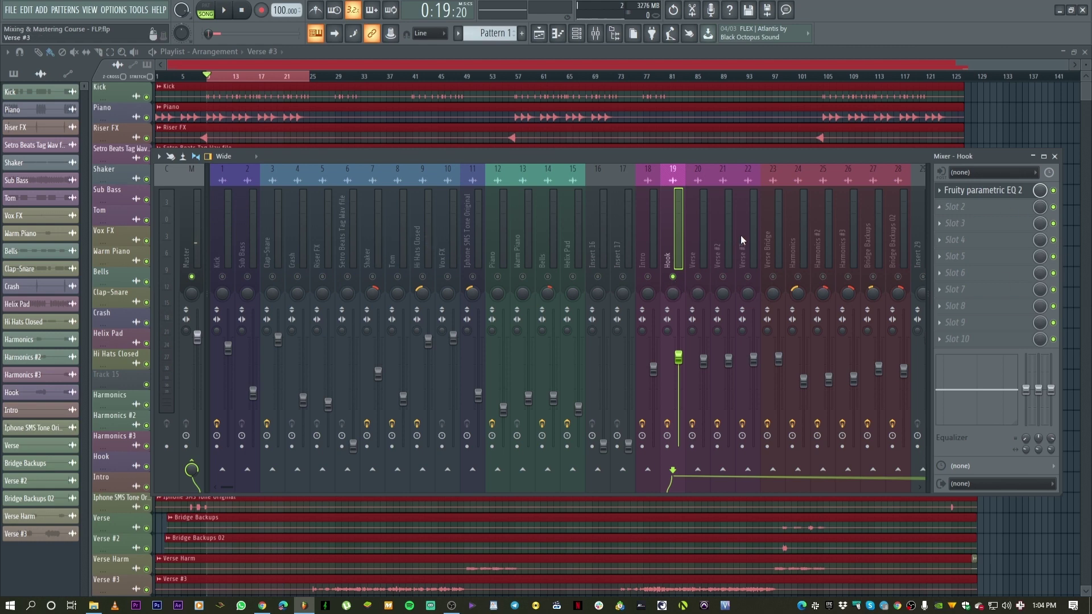
click(962, 207)
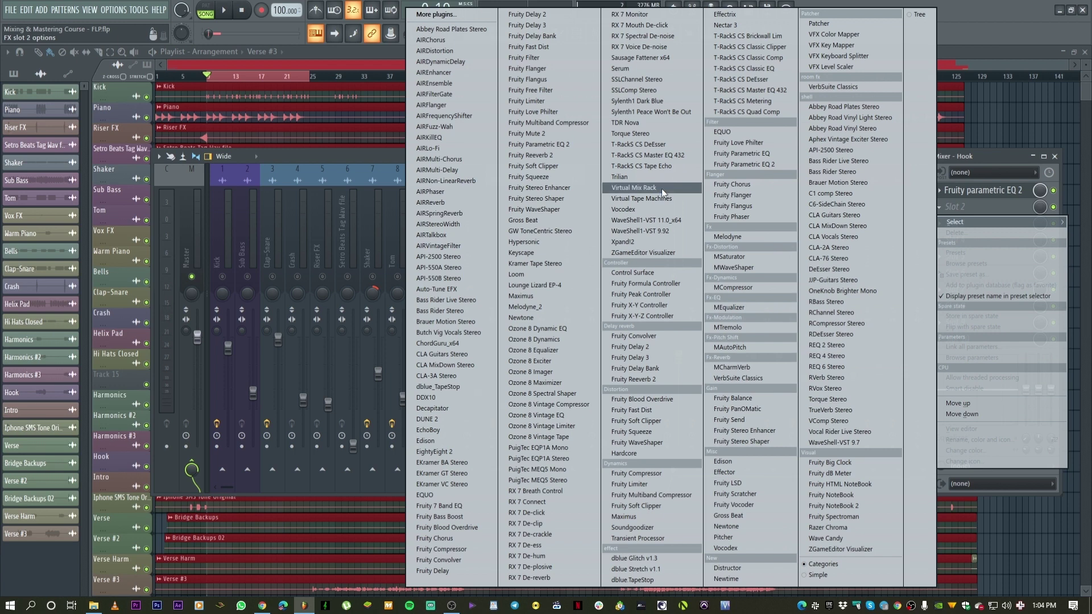
click(831, 323)
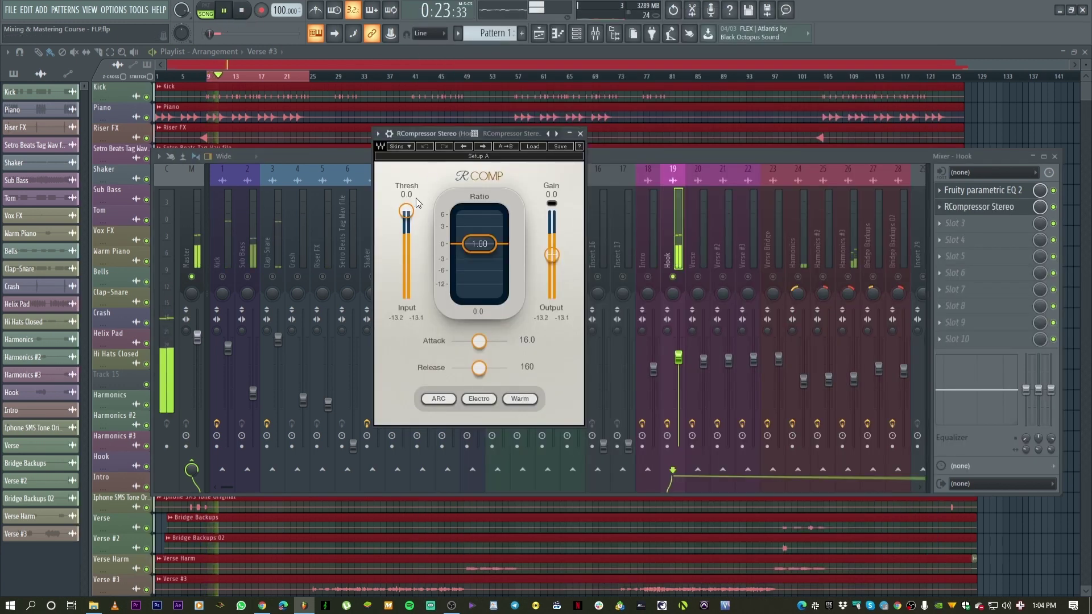
Set the Hook compressor's threshold to -21.0 dB and its ratio to 4.04
drag(406, 211, 406, 239)
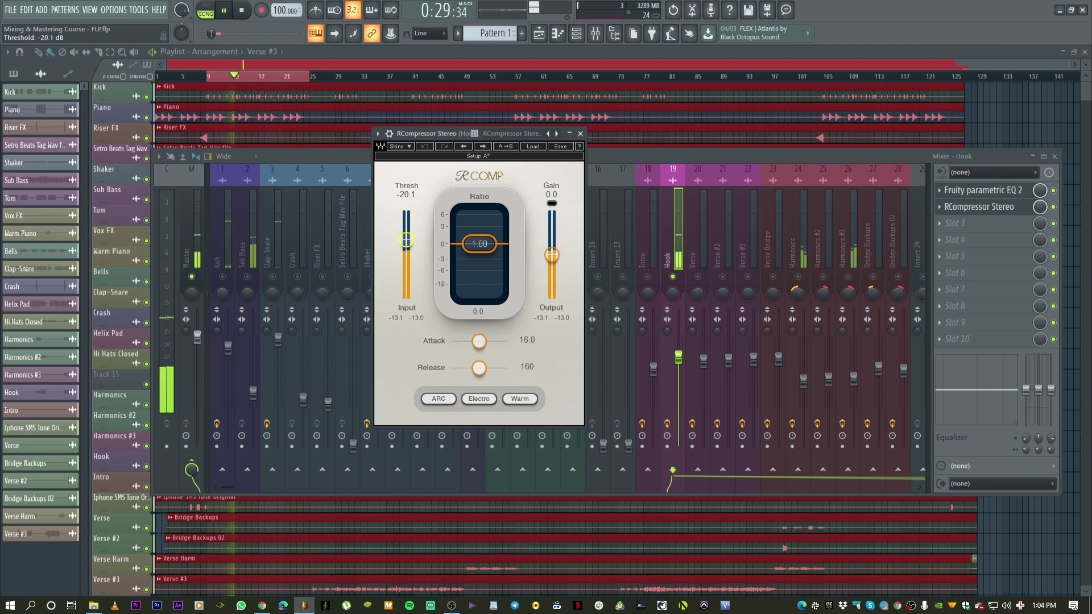
drag(406, 239, 406, 240)
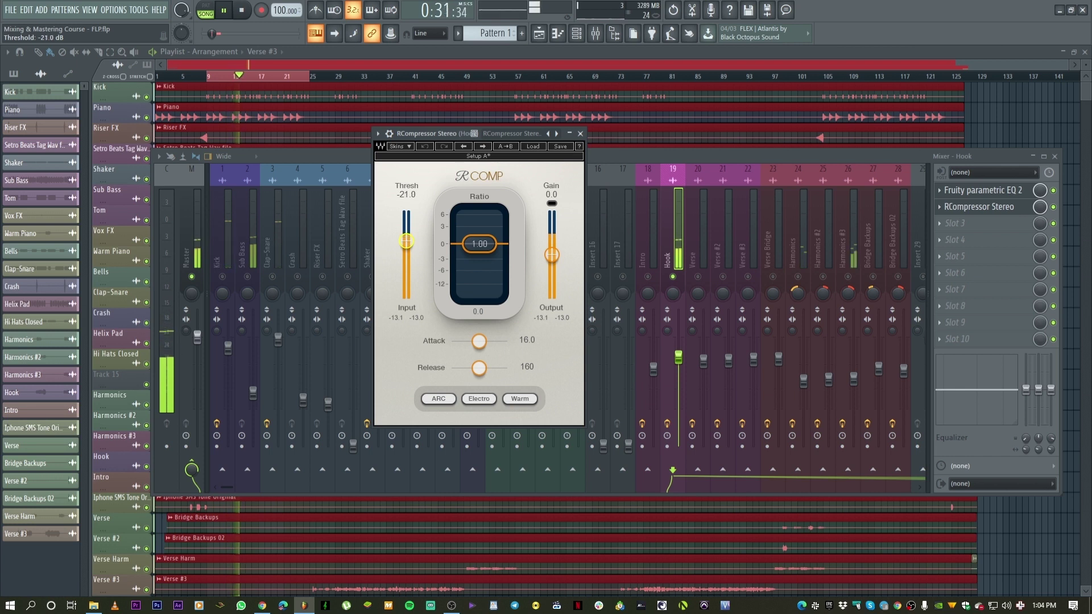
key(space)
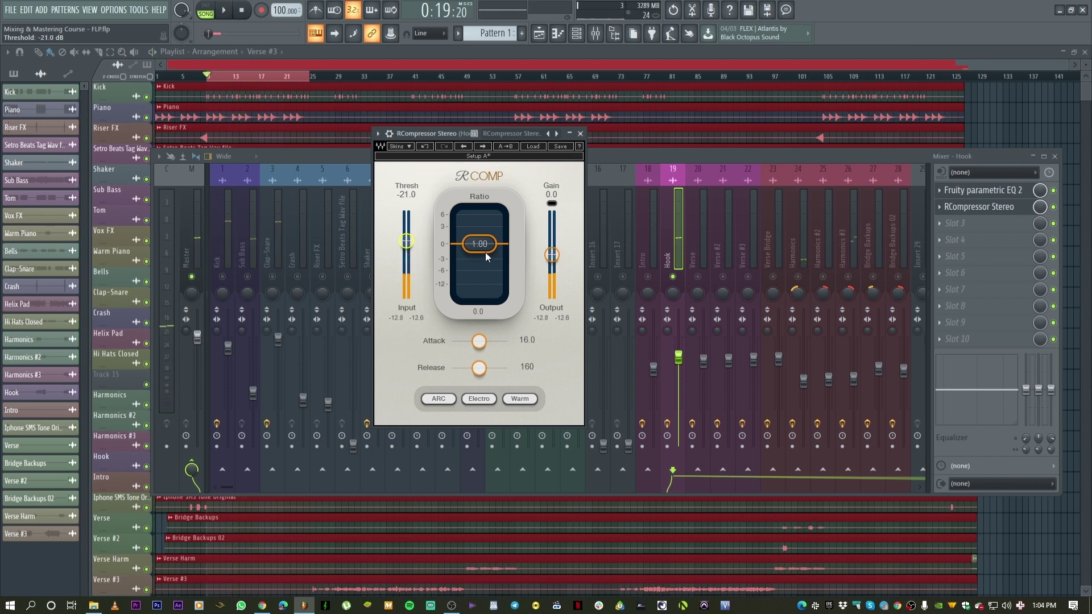
drag(486, 252, 485, 268)
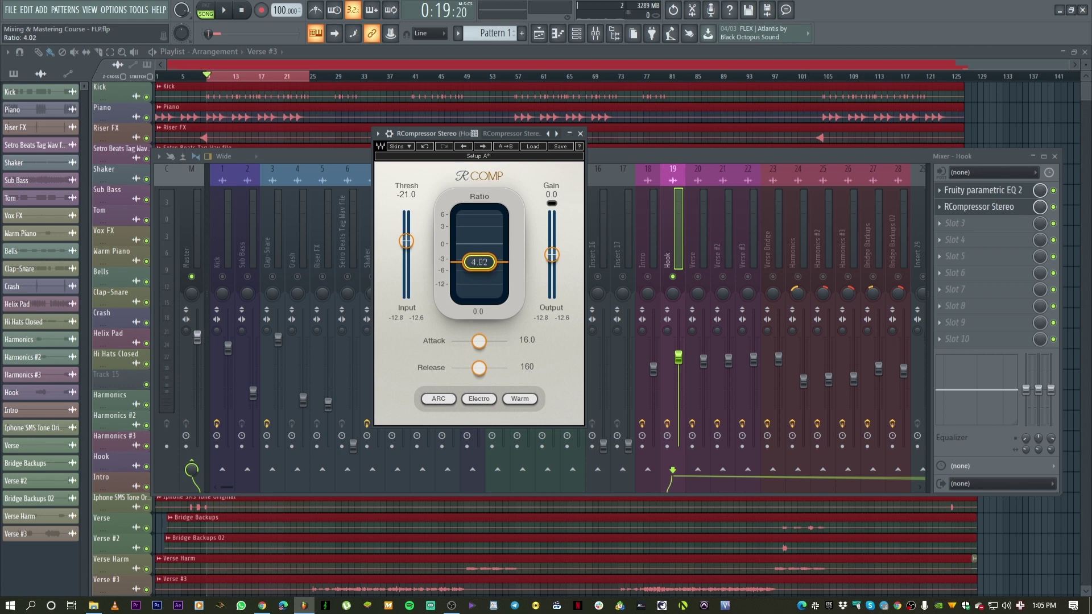
Raise the Hook compressor's output gain to 8.0 dB while the soloed vocal plays
key(space)
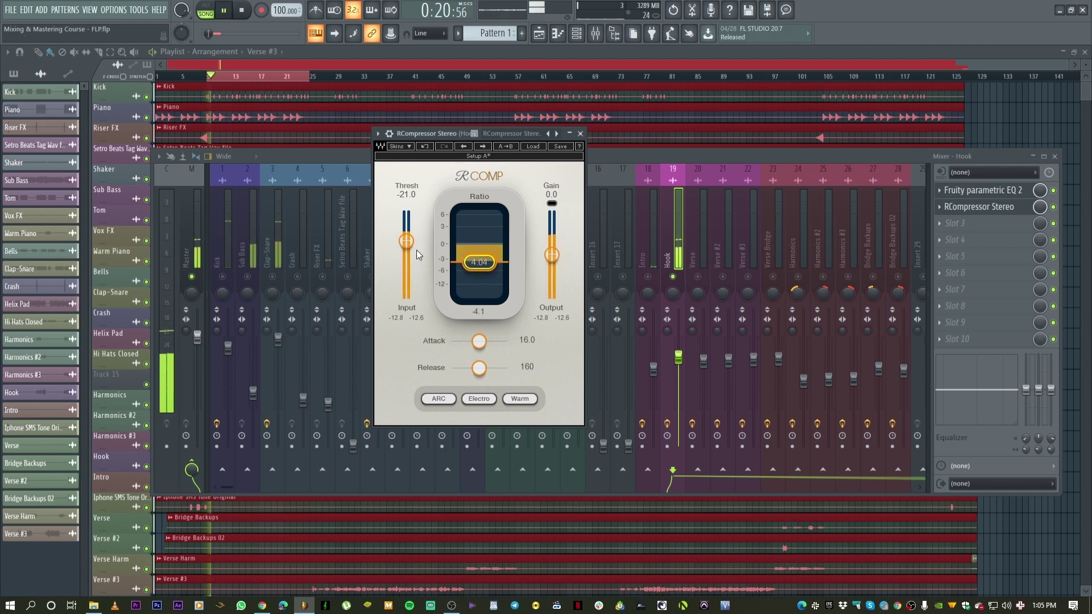
drag(550, 254, 551, 243)
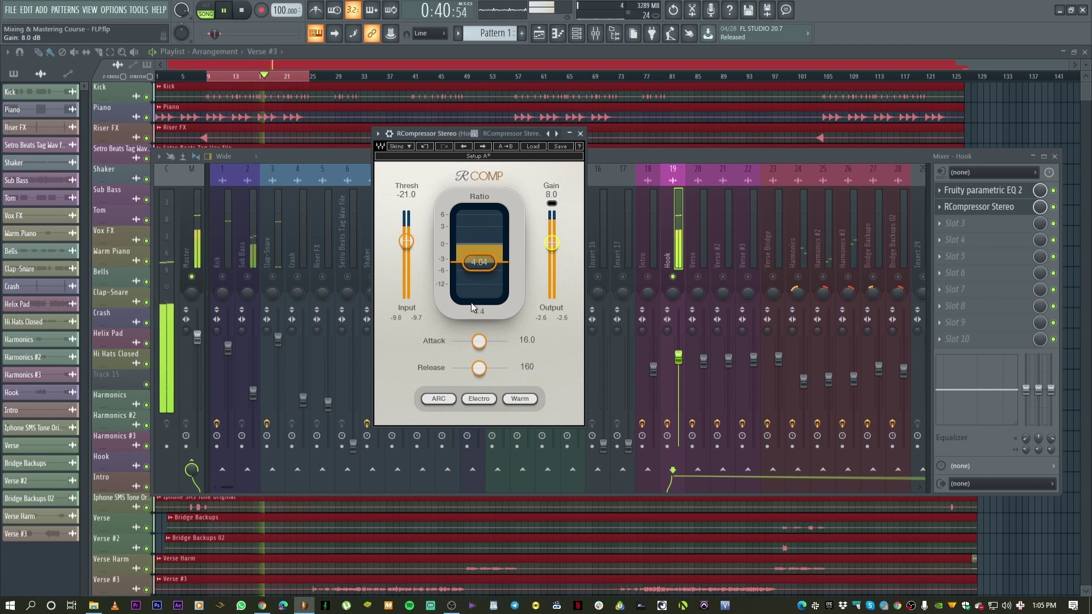
key(space)
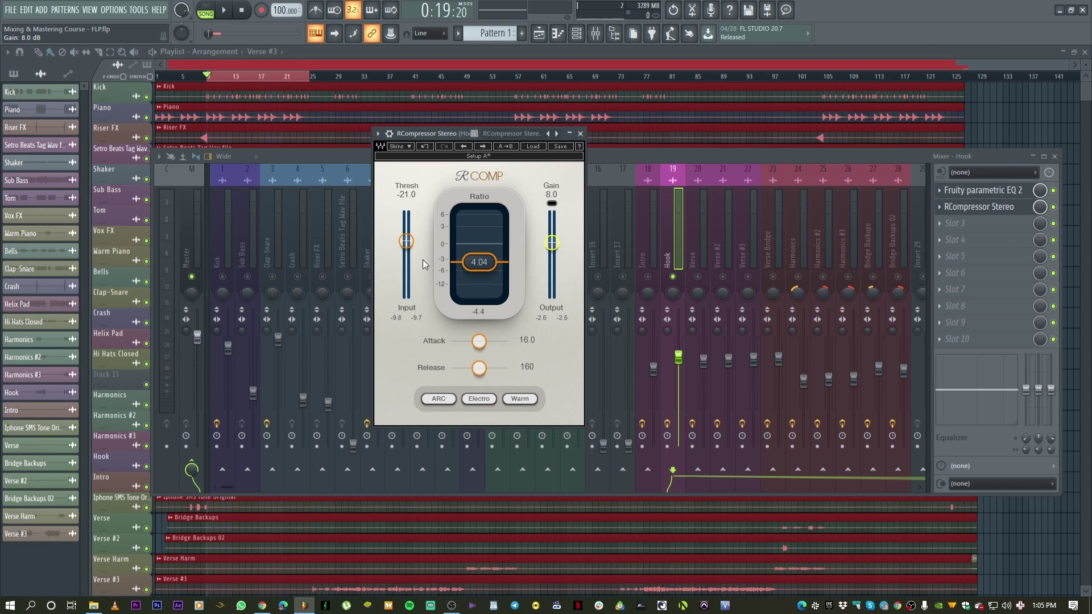
Adjust the Hook compressor's timing during playback, with the release at 77.0 ms and the attack at 16.3 ms
key(space)
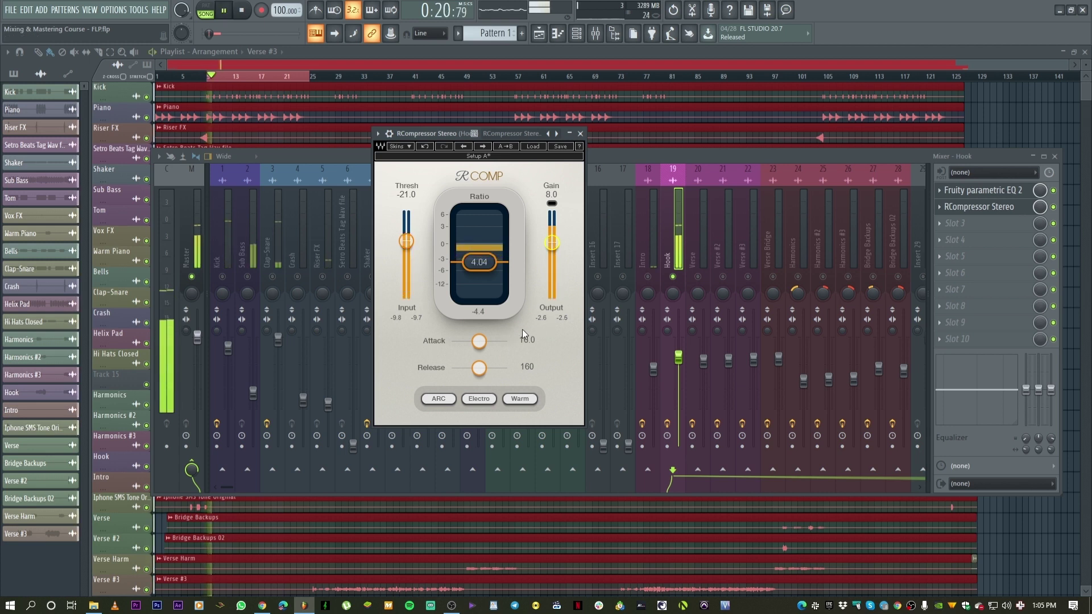
drag(477, 370, 473, 369)
key(space)
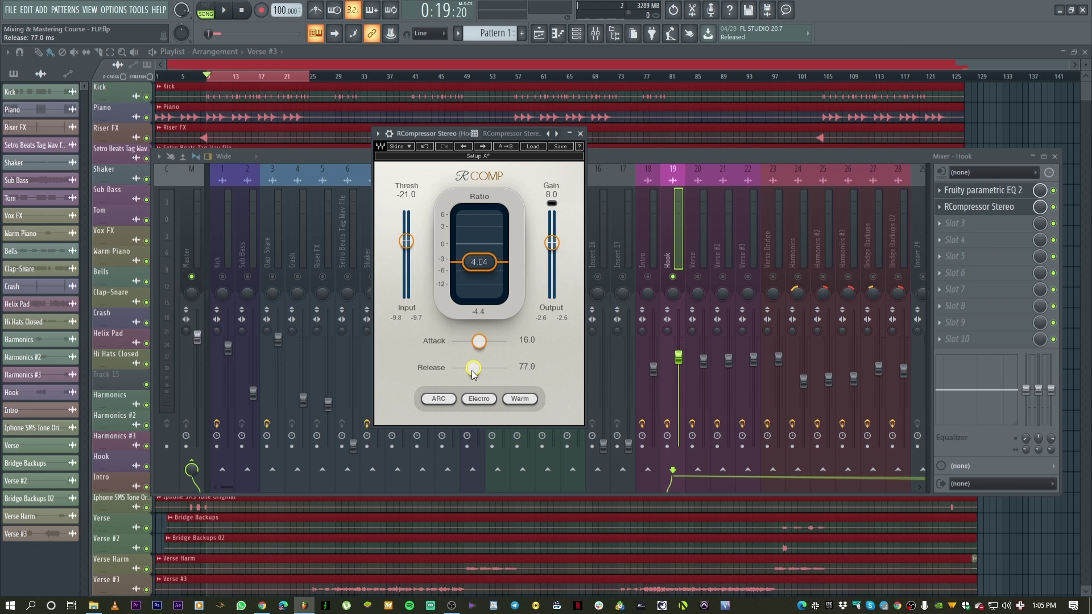
key(space)
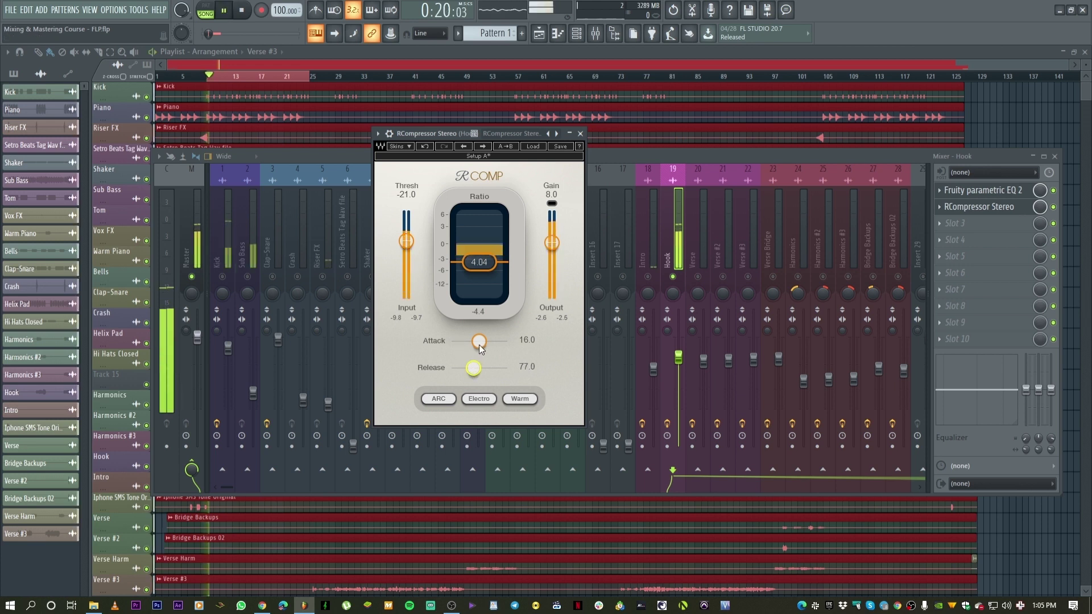
drag(484, 344, 484, 347)
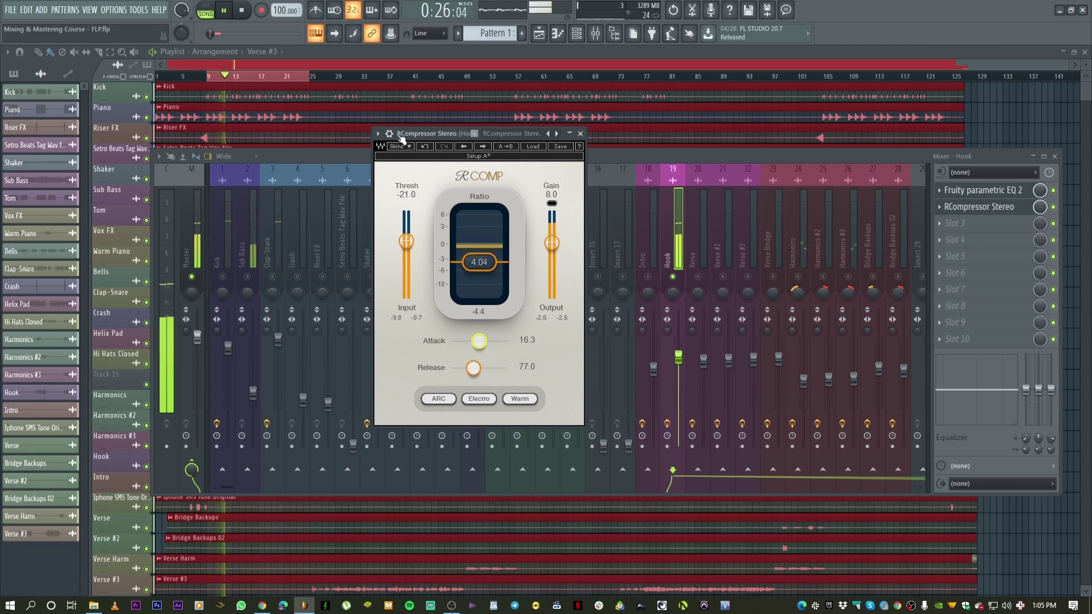
Reposition the RCompressor window higher over the mixer while monitoring the gain reduction on the soloed Hook
drag(431, 132, 473, 119)
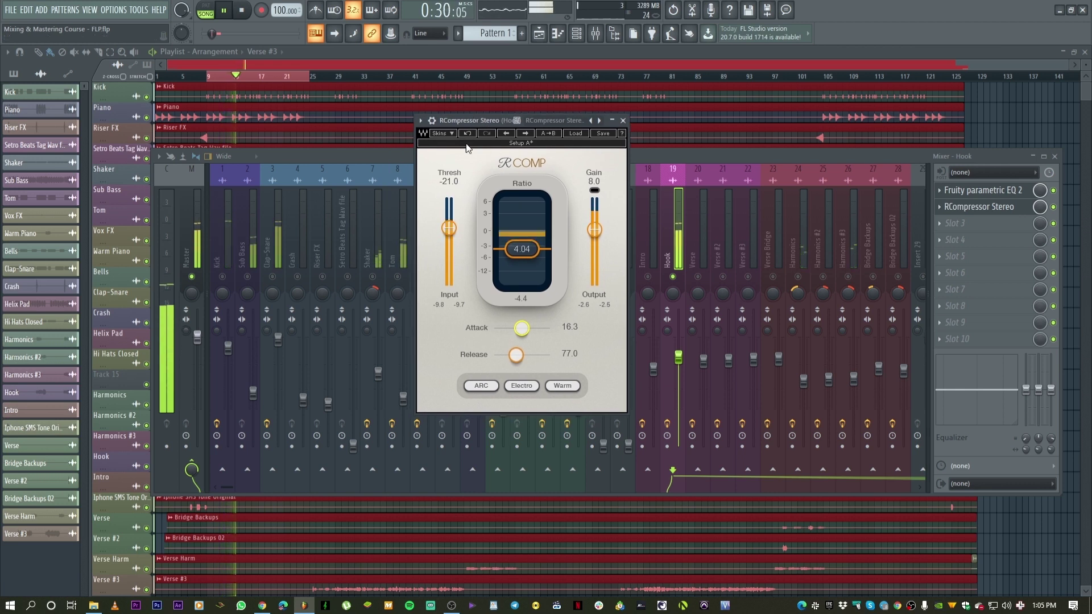
drag(468, 121, 450, 121)
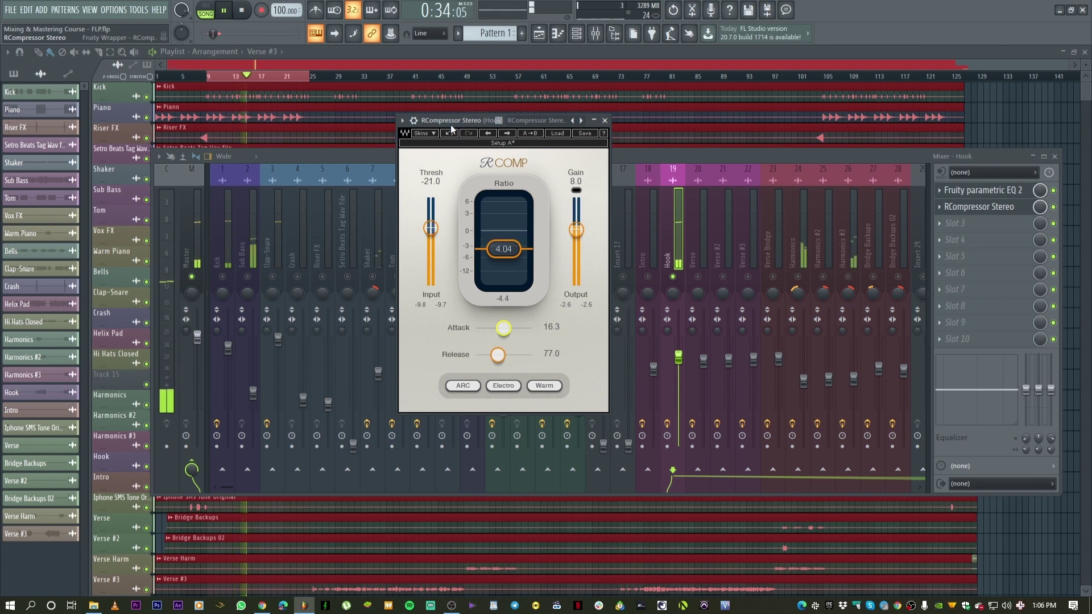
drag(450, 124, 421, 125)
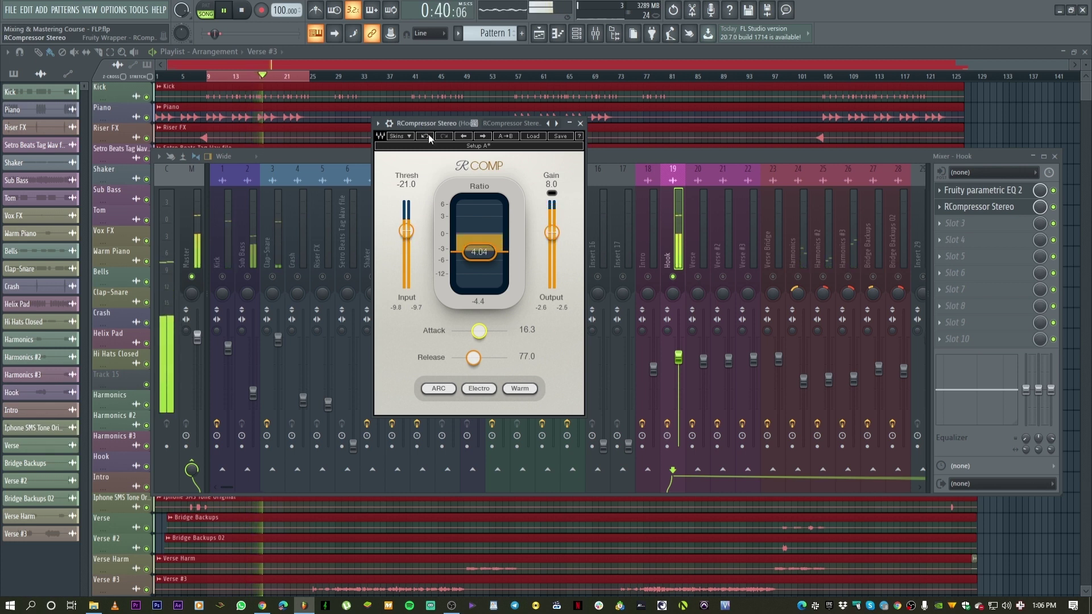
drag(441, 123, 441, 90)
key(space)
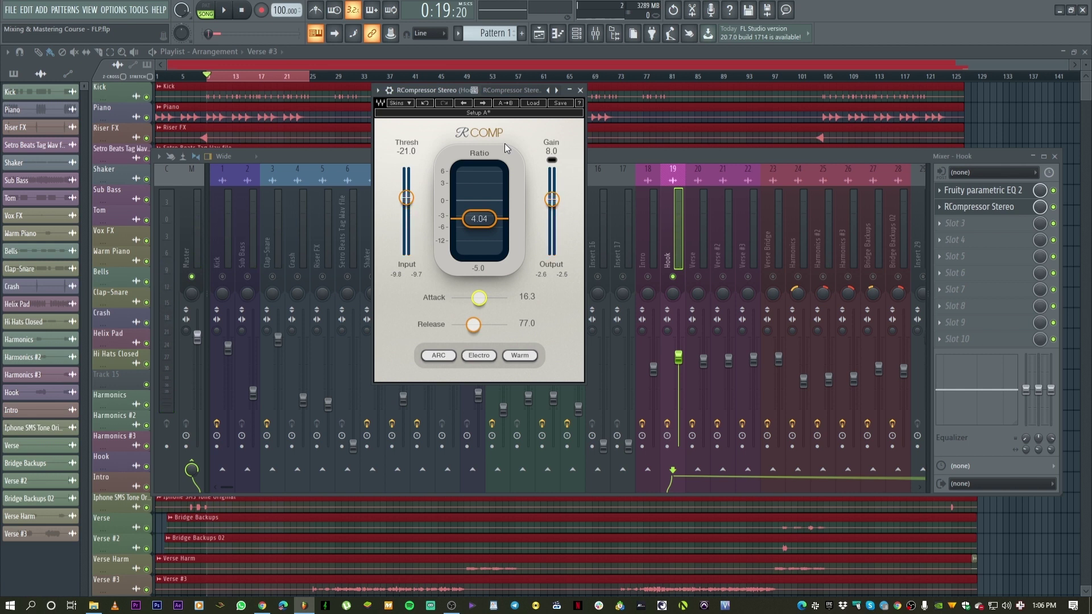
Compare the soloed Hook with RCompressor bypassed and enabled, keeping the compressor window in view beside the lowered mixer
click(1053, 207)
key(space)
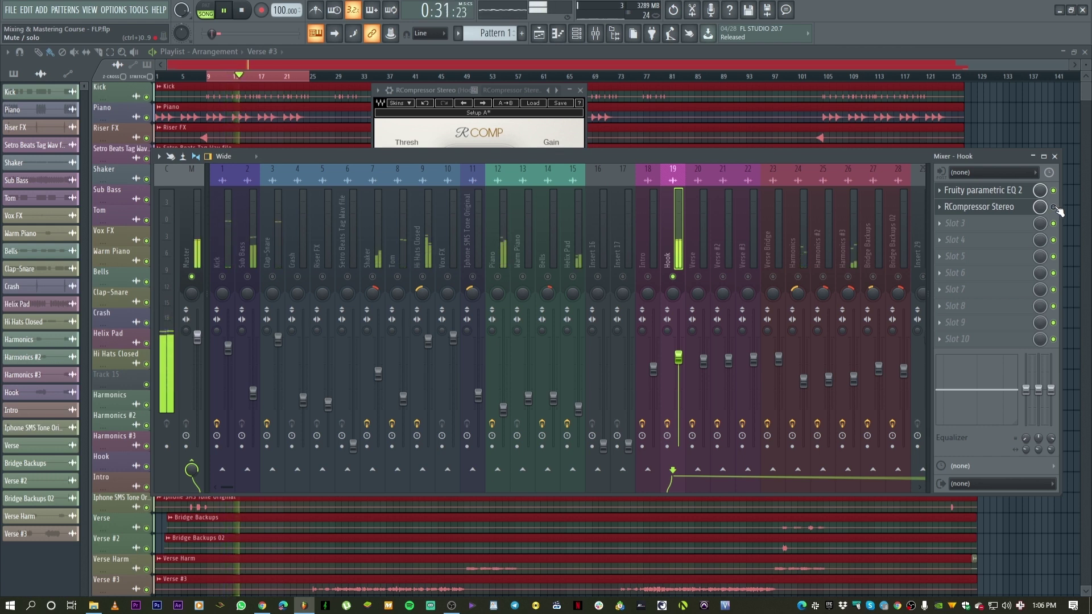
key(space)
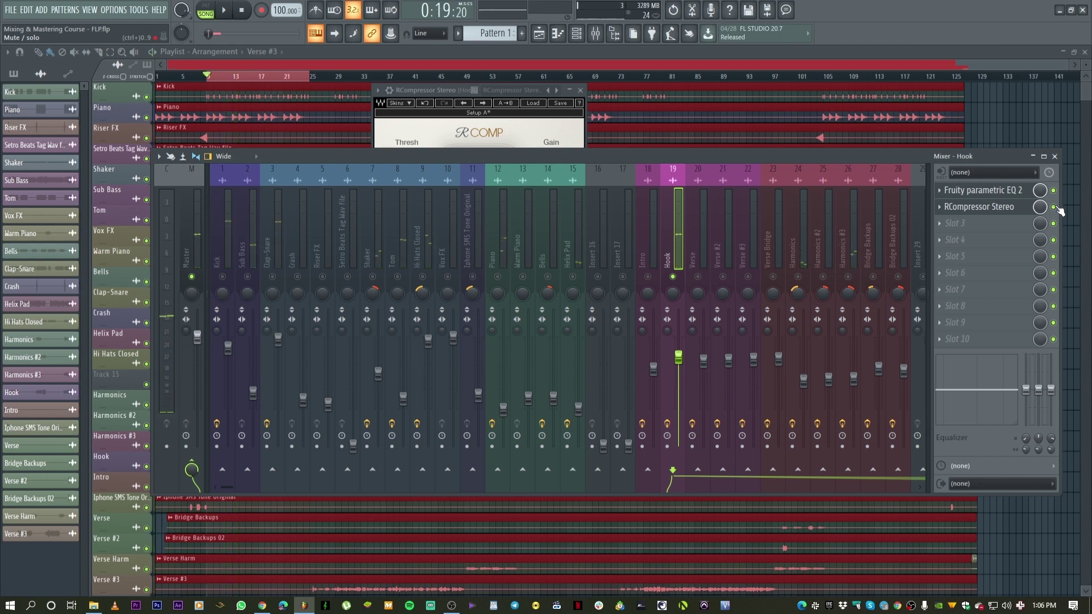
key(space)
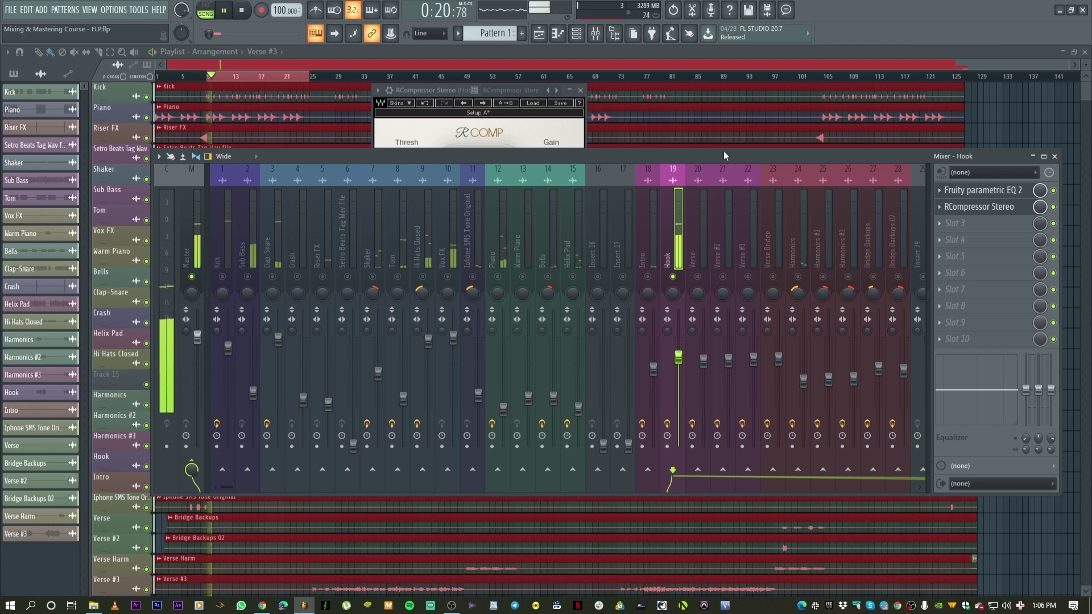
drag(714, 158, 715, 211)
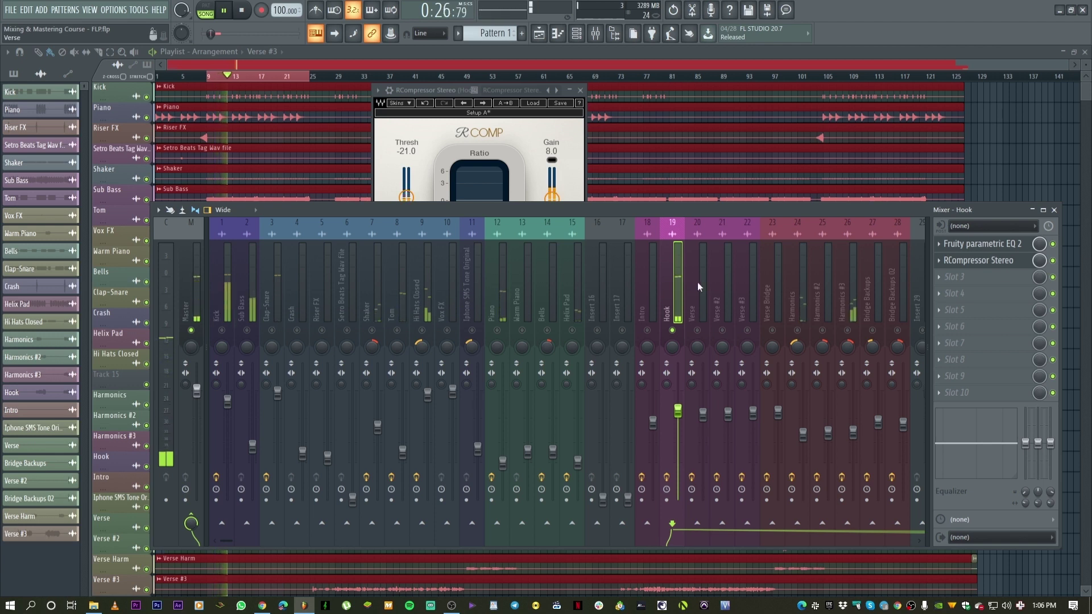
click(437, 138)
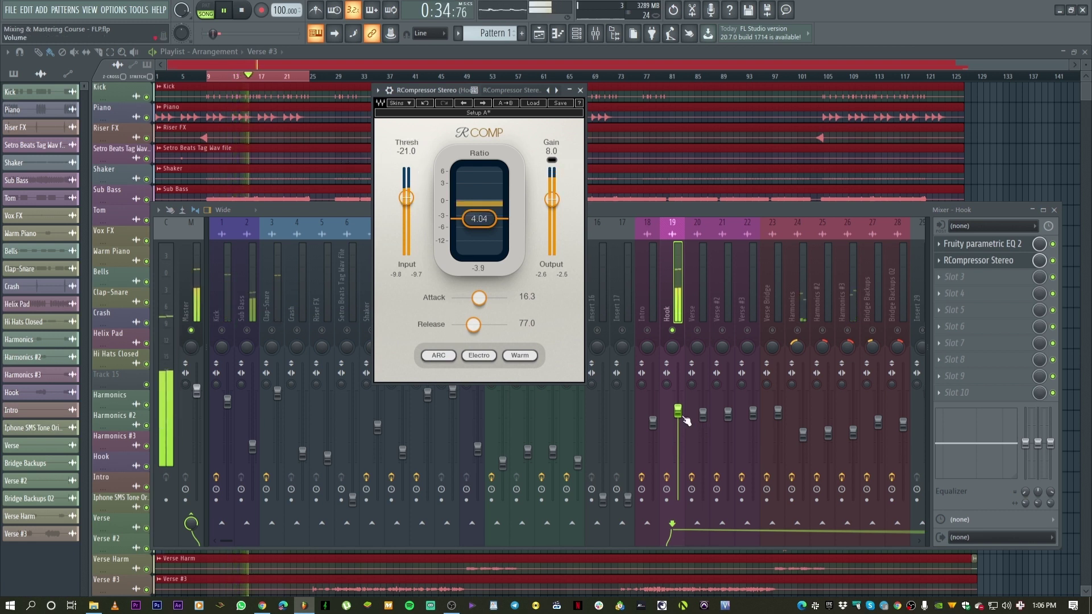
key(space)
Unsolo the Hook and compare the full mix with its RCompressor bypassed and enabled
right_click(672, 331)
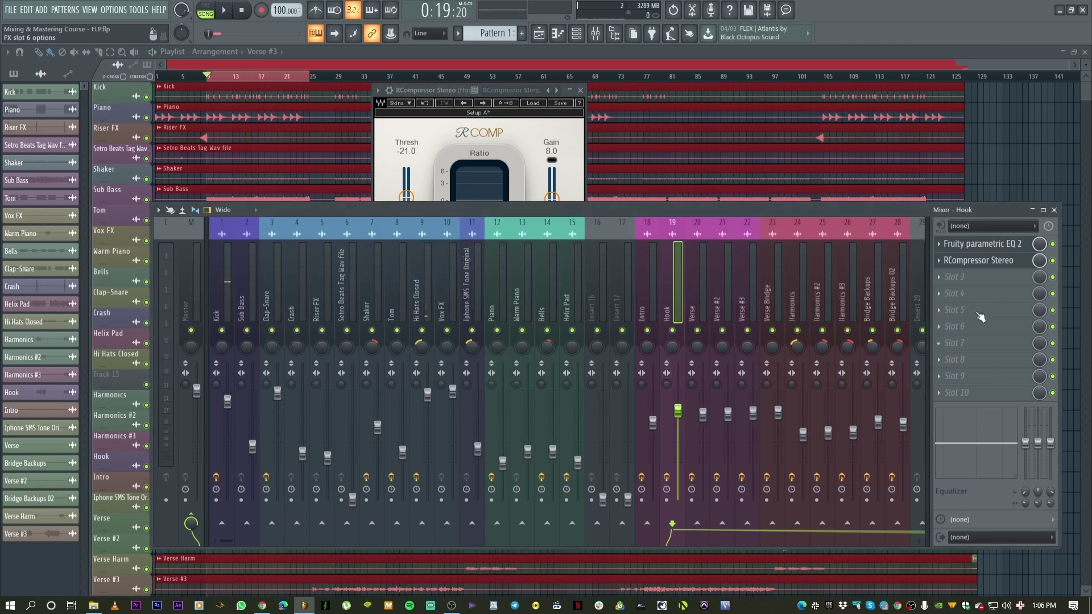
key(space)
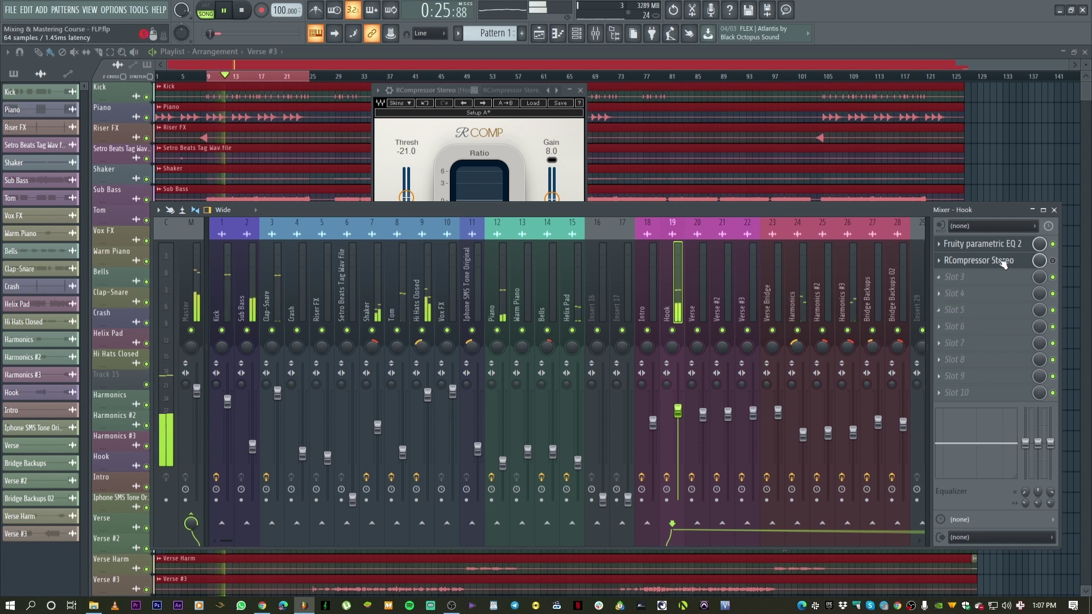
key(space)
key(space)
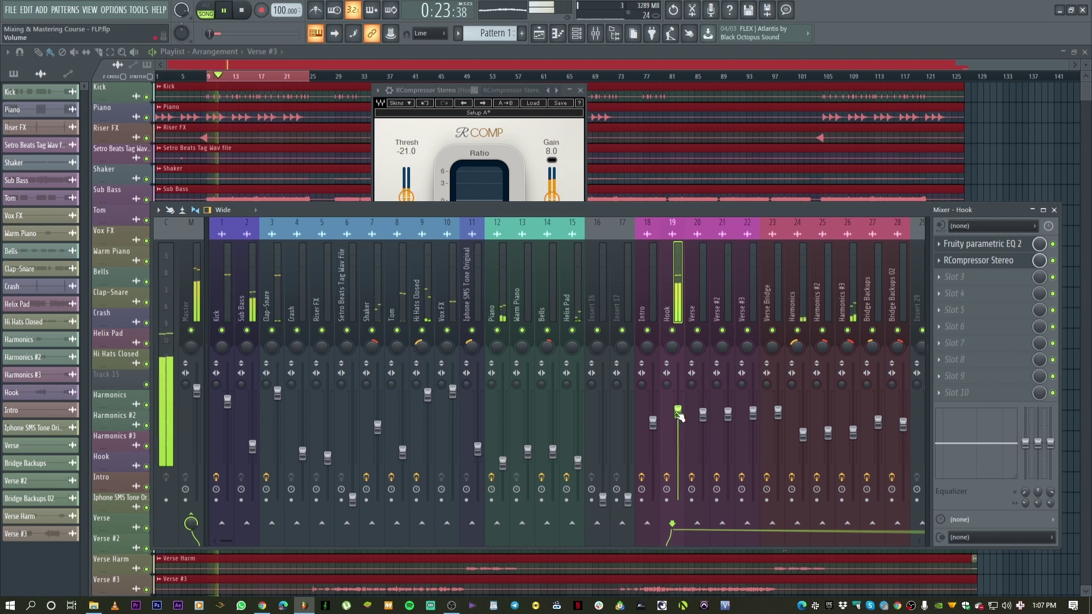
key(space)
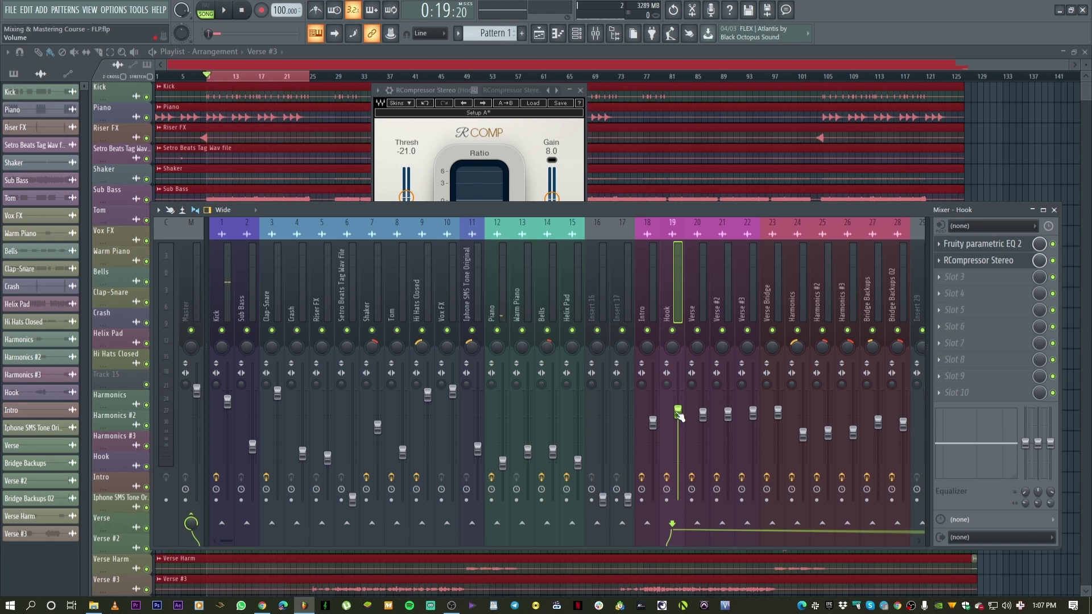
Play the full mix to judge the compressed Hook and move the mixer window back up over the playlist
key(space)
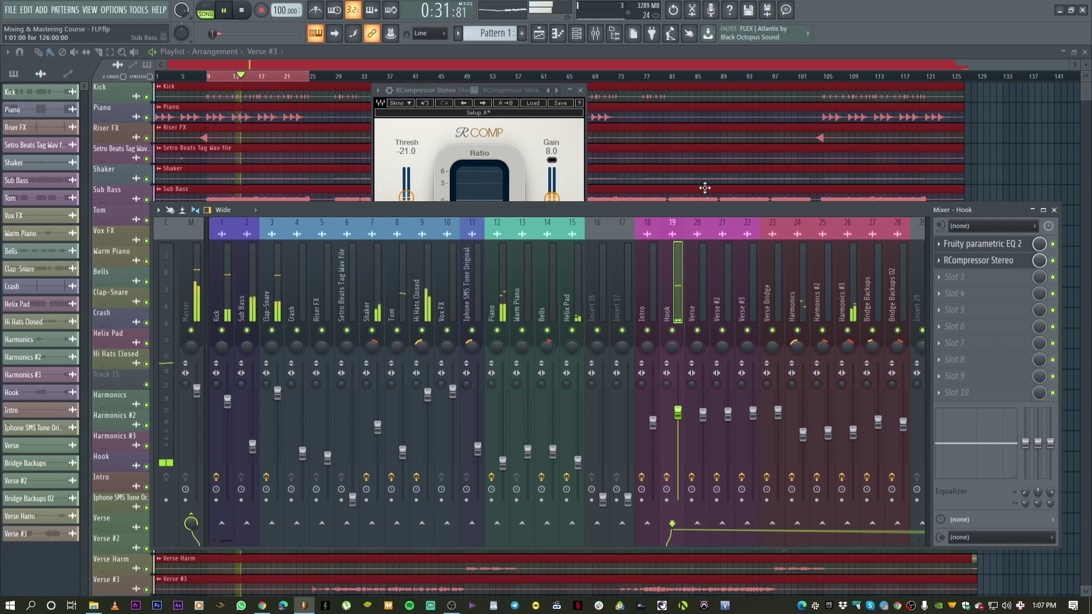
drag(707, 213, 700, 200)
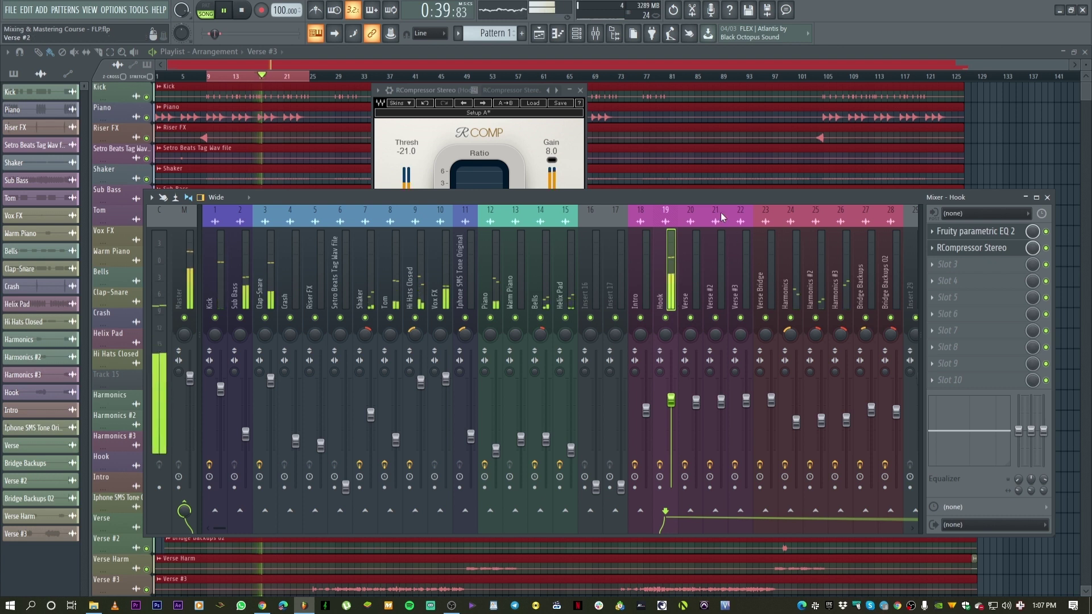
drag(722, 200, 703, 138)
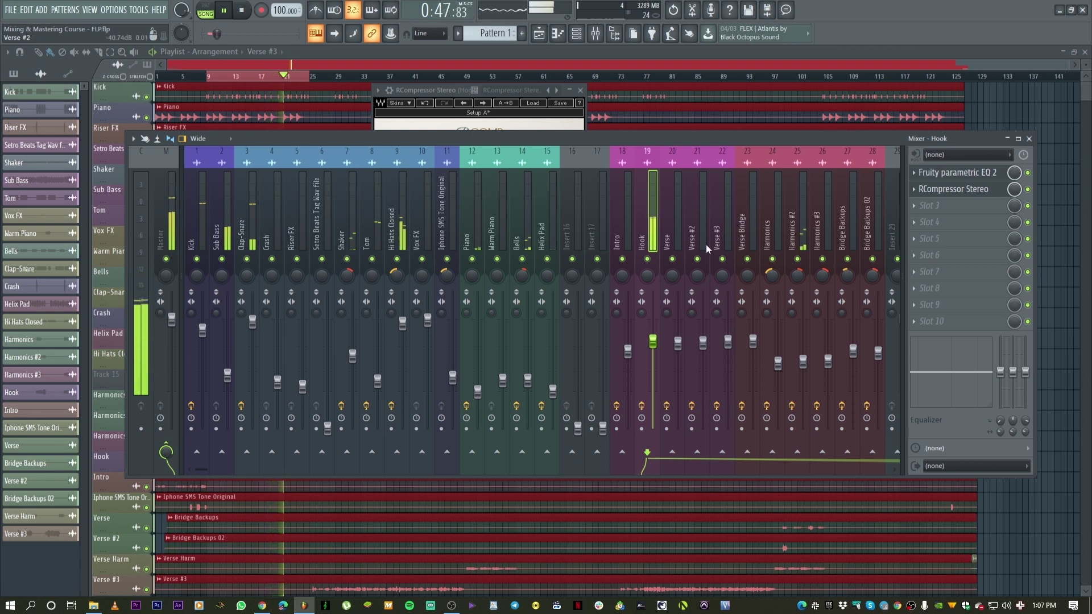
Go through the Verse Bridge, Hook, Intro, Harmonics and Verse #3 mixer tracks during playback and review their effect chains
click(738, 244)
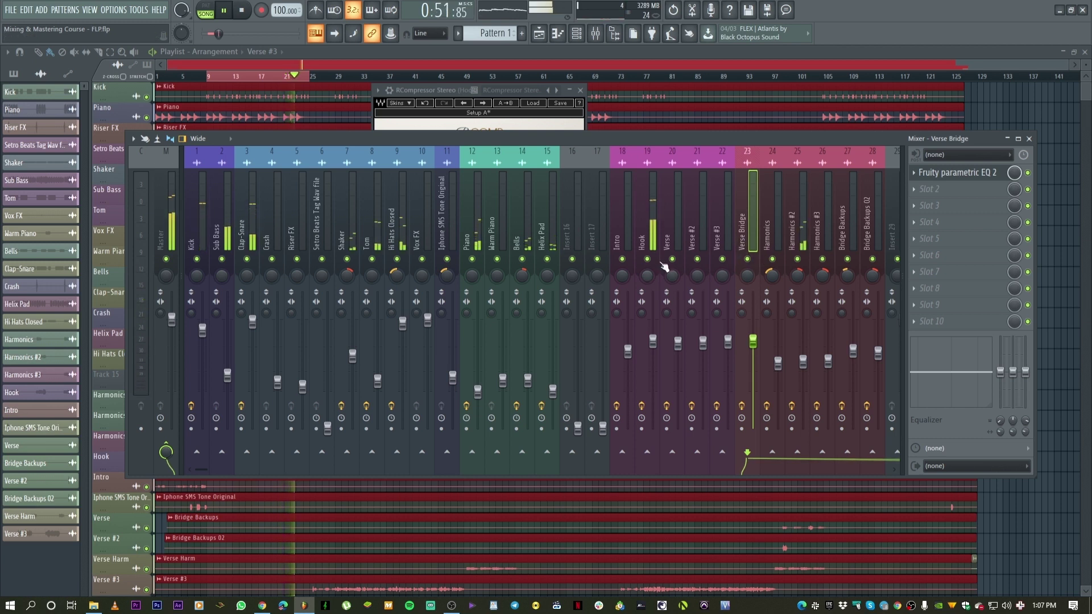
click(654, 246)
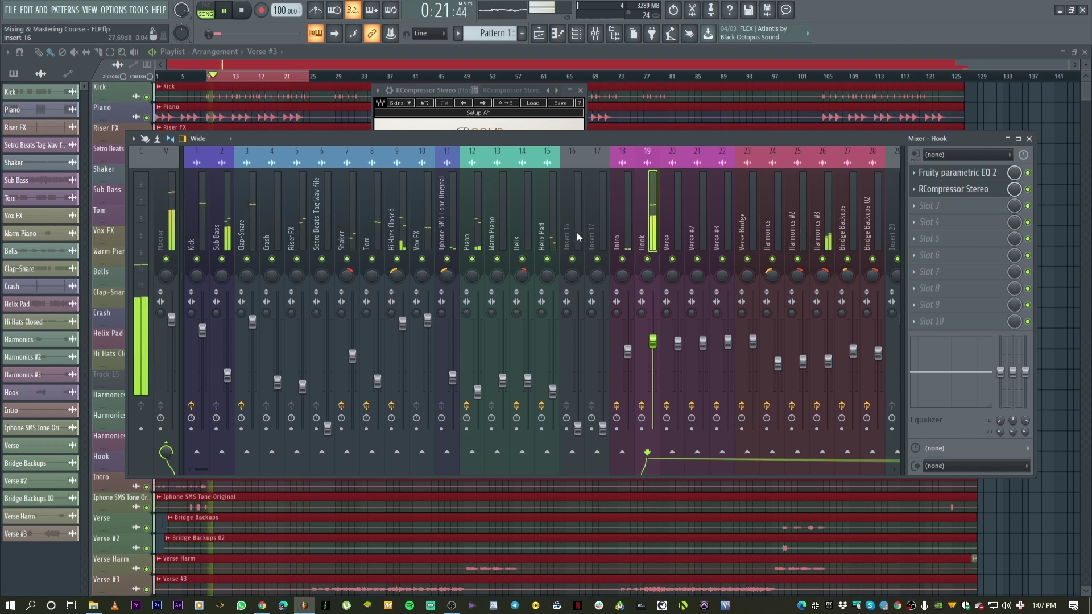
click(630, 227)
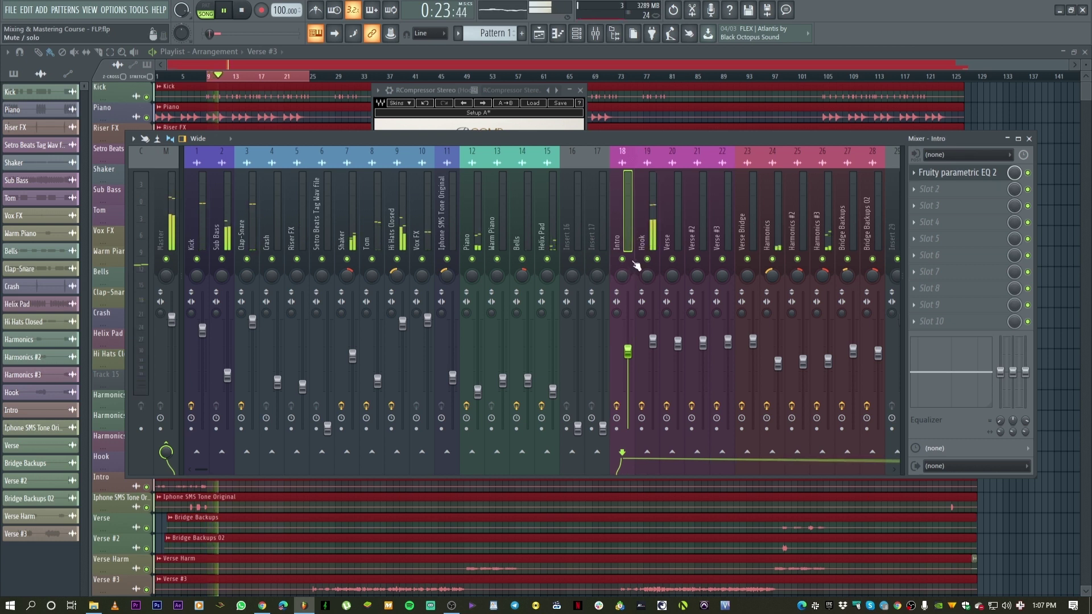
click(771, 229)
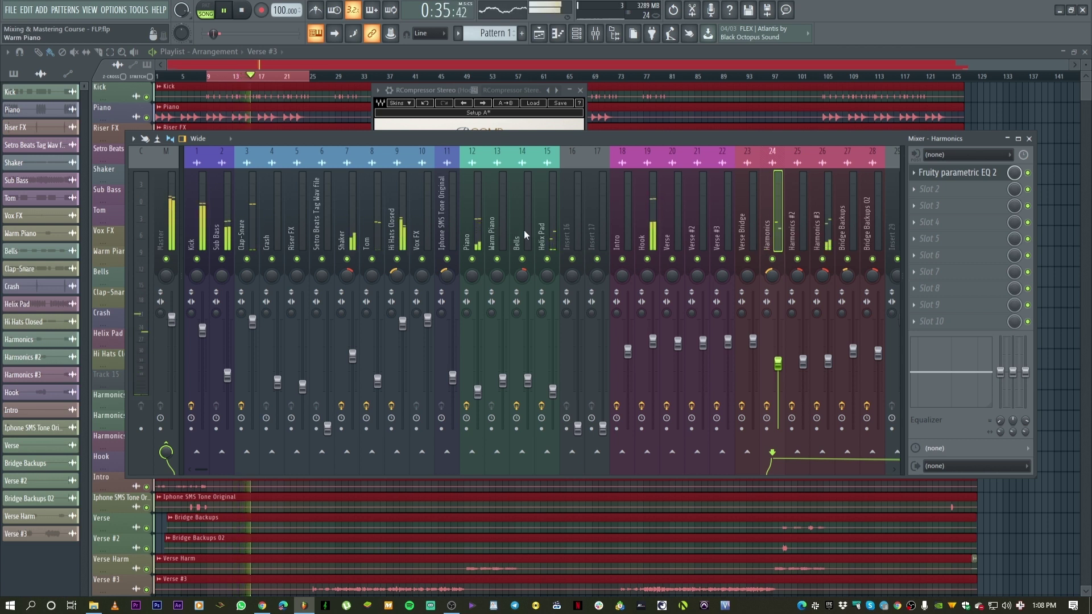
click(654, 262)
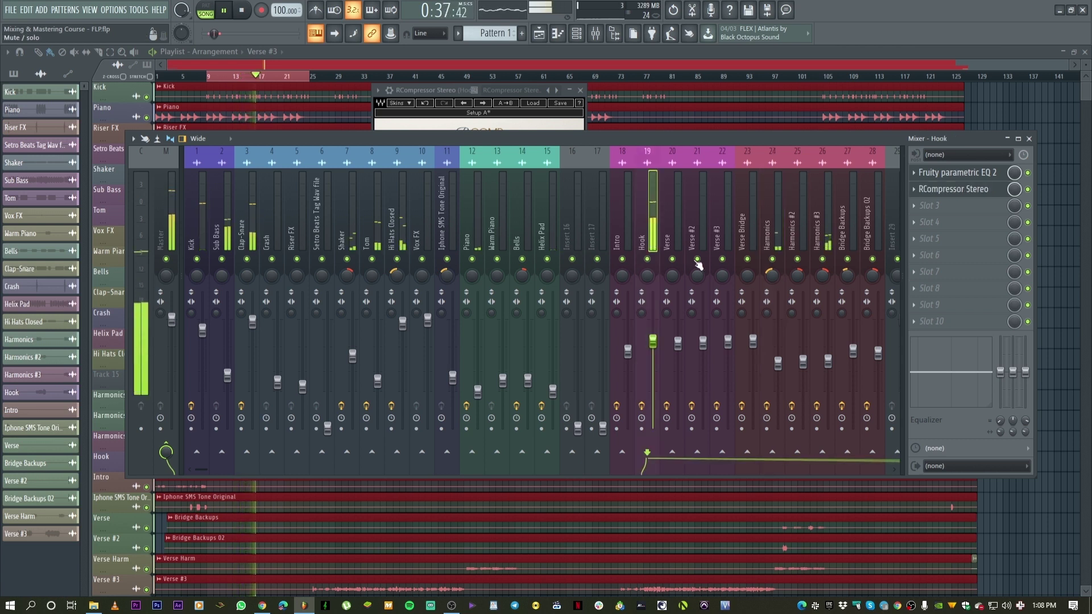
click(721, 267)
key(space)
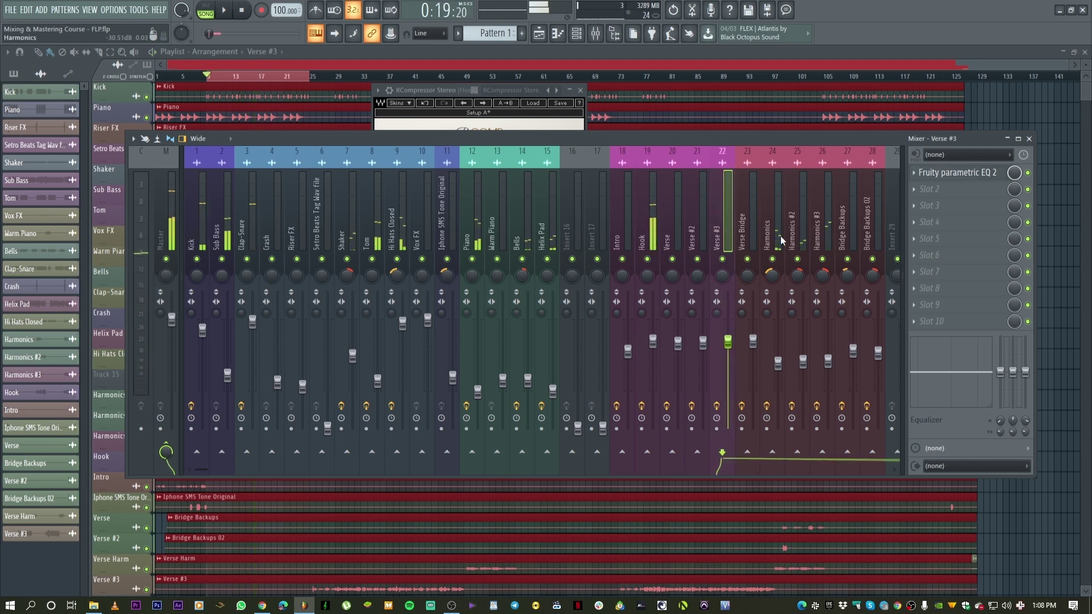
Select the Harmonics mixer track, move the mixer up to uncover the vocal clips in the playlist, and play the mix
click(769, 257)
drag(779, 142, 747, 113)
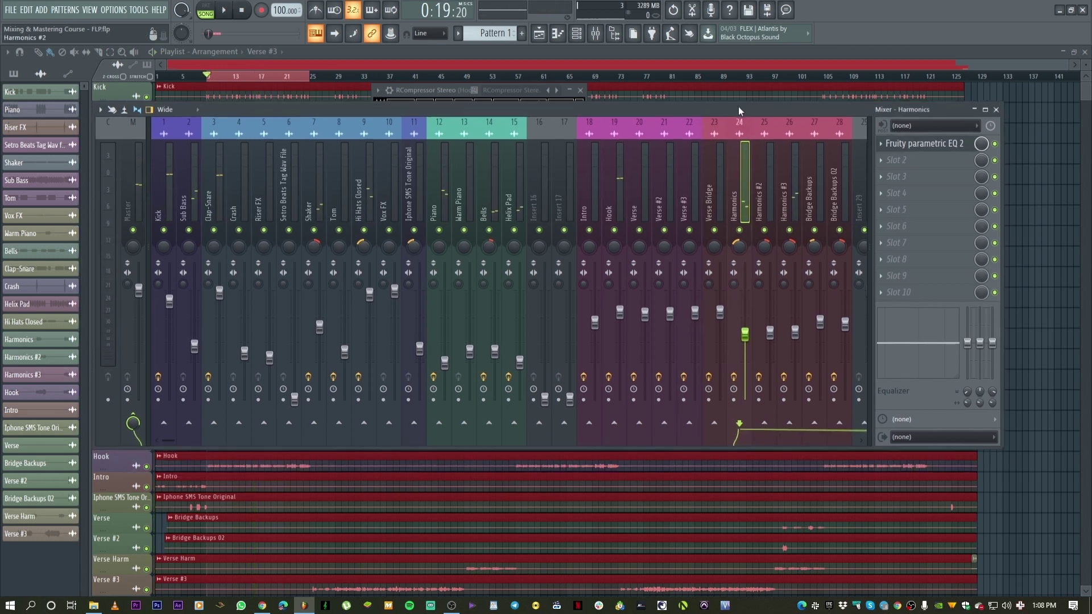
key(Right)
key(Right)
click(739, 212)
key(space)
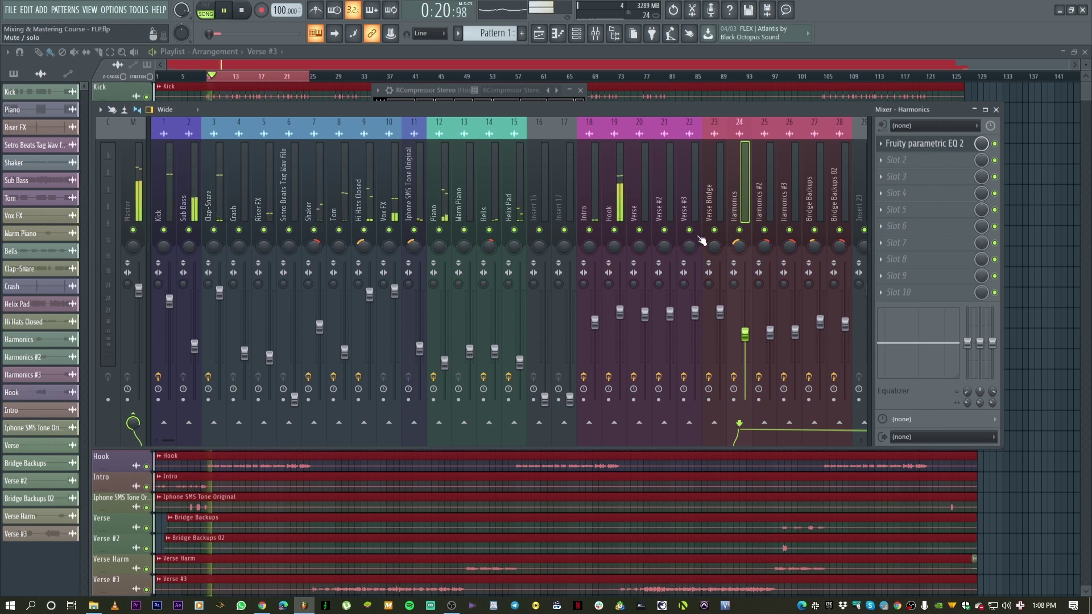
Solo the Harmonics track and keep Harmonics #2 and Harmonics #3 audible alongside it
key(alt+s)
click(765, 230)
click(789, 230)
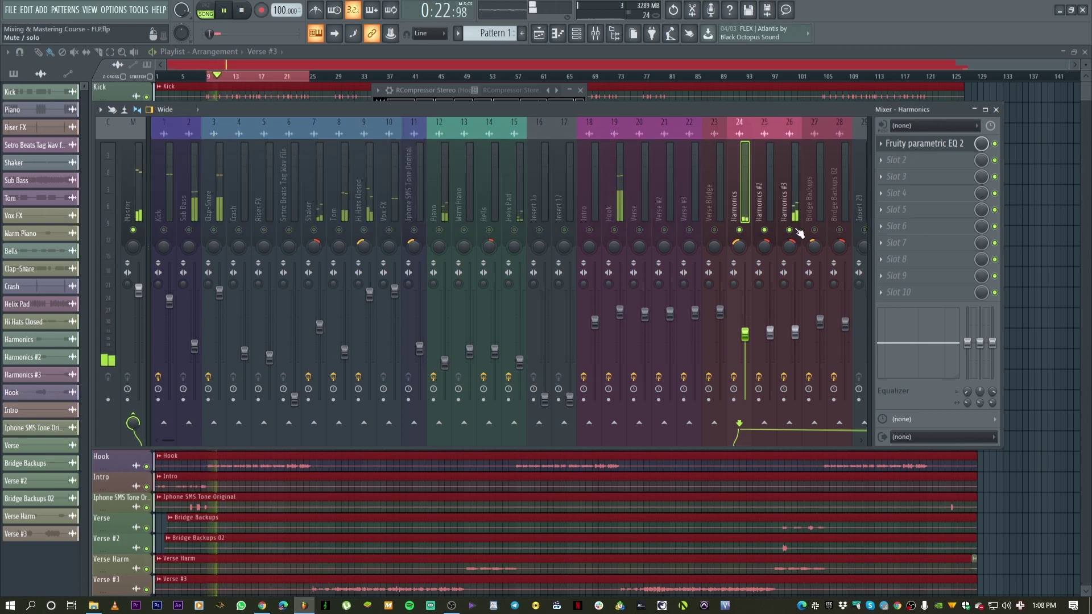
Load RVox Stereo into slot 2 of the Harmonics track and move its window above the mixer tracks
click(897, 160)
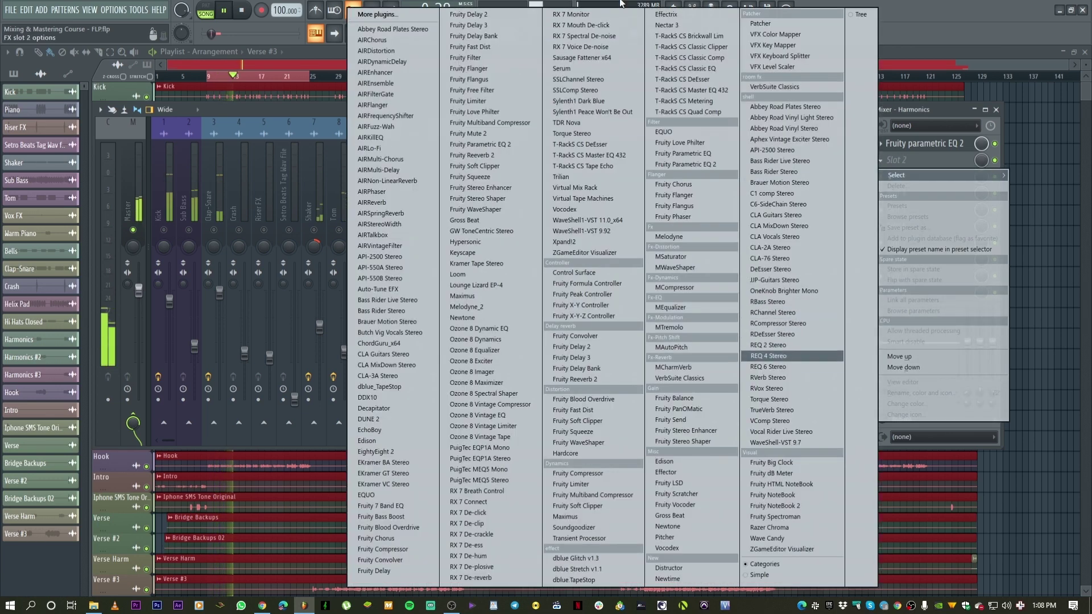
click(796, 389)
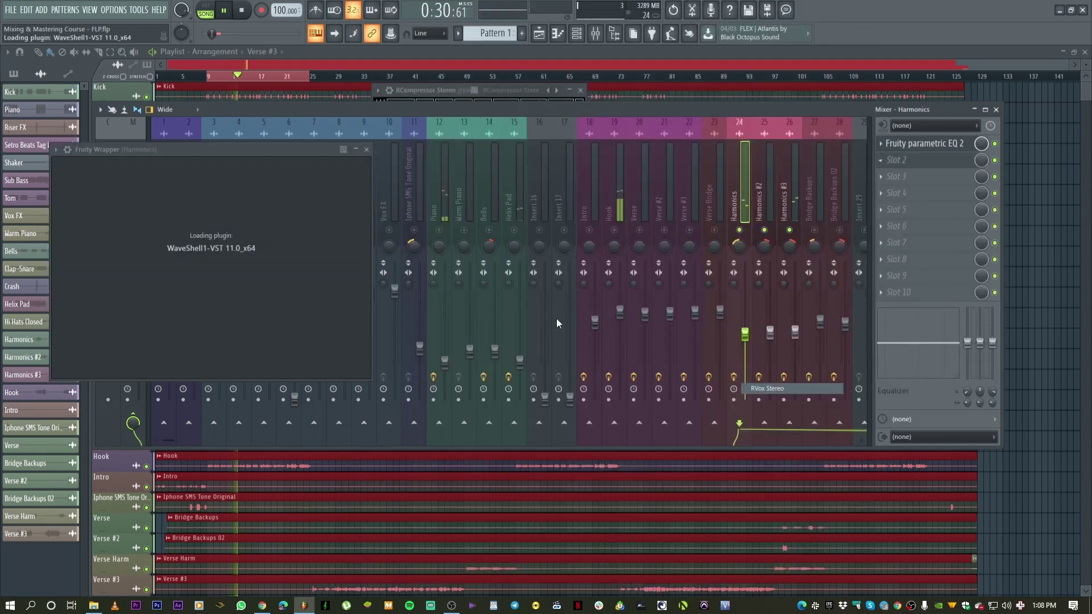
drag(117, 149, 427, 78)
During playback, set the Harmonics RVox compression to -9.0 dB and lower the track's fader to about 49%
key(space)
key(space)
click(500, 159)
key(space)
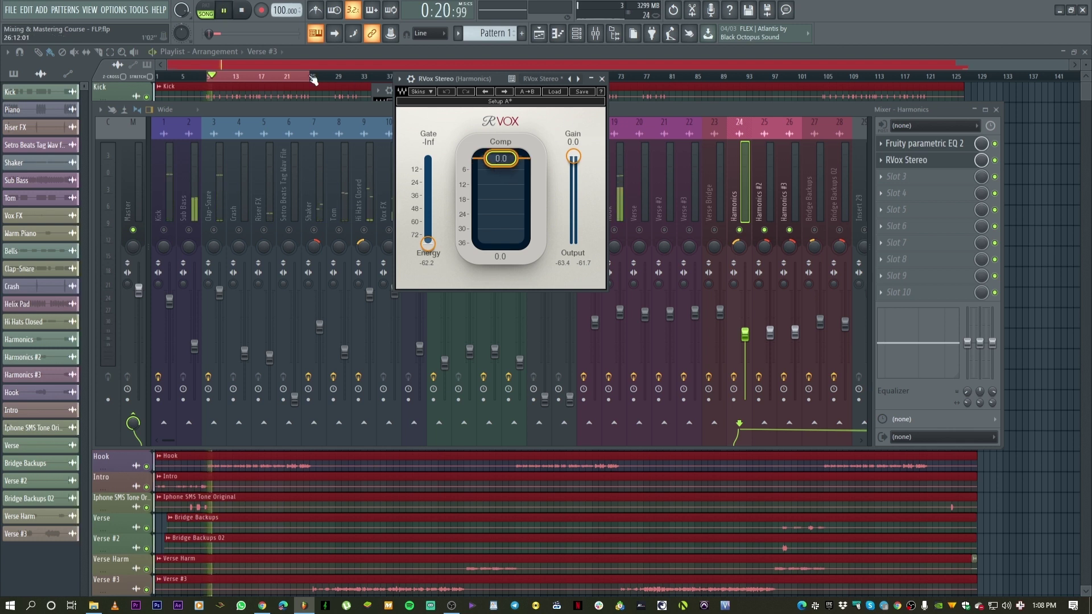
drag(501, 158, 502, 183)
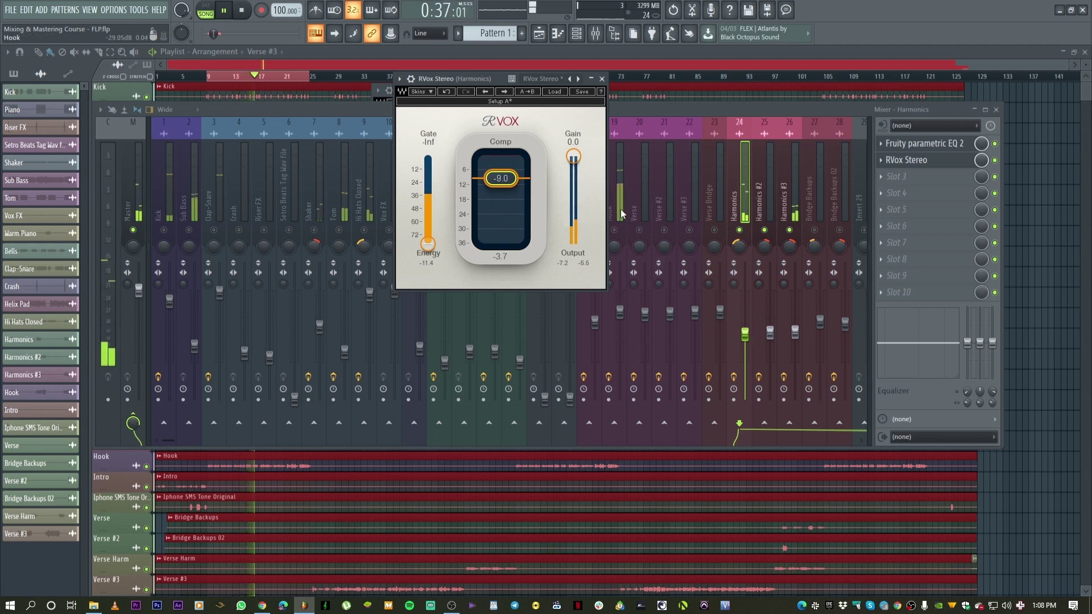
drag(744, 334, 744, 341)
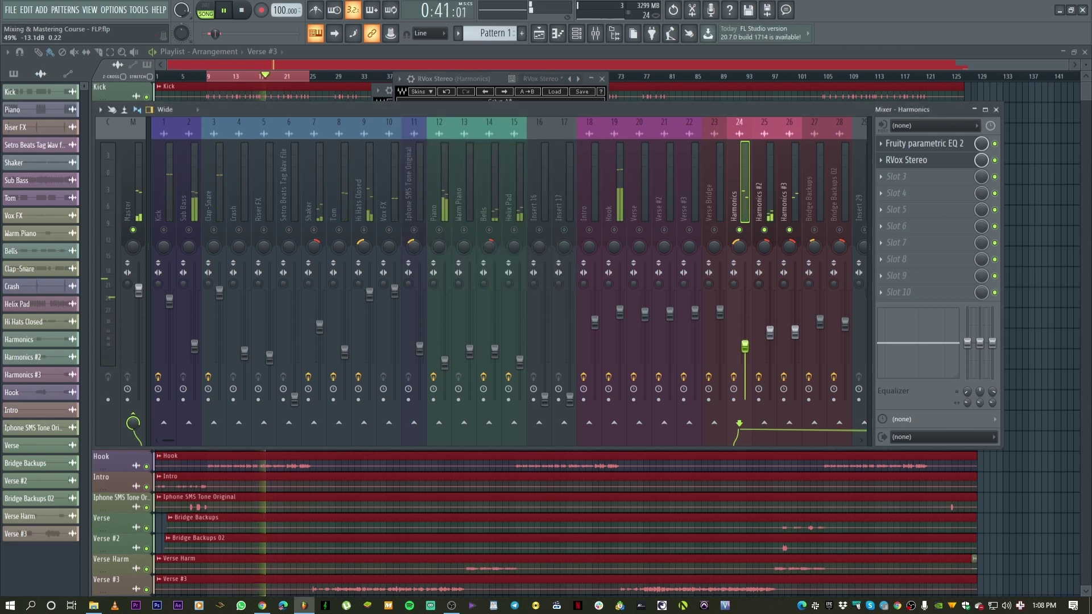
Load RVox Stereo into slot 2 of Harmonics #2 and set its compression to about -9.3 dB, checking it in playback
key(space)
click(765, 199)
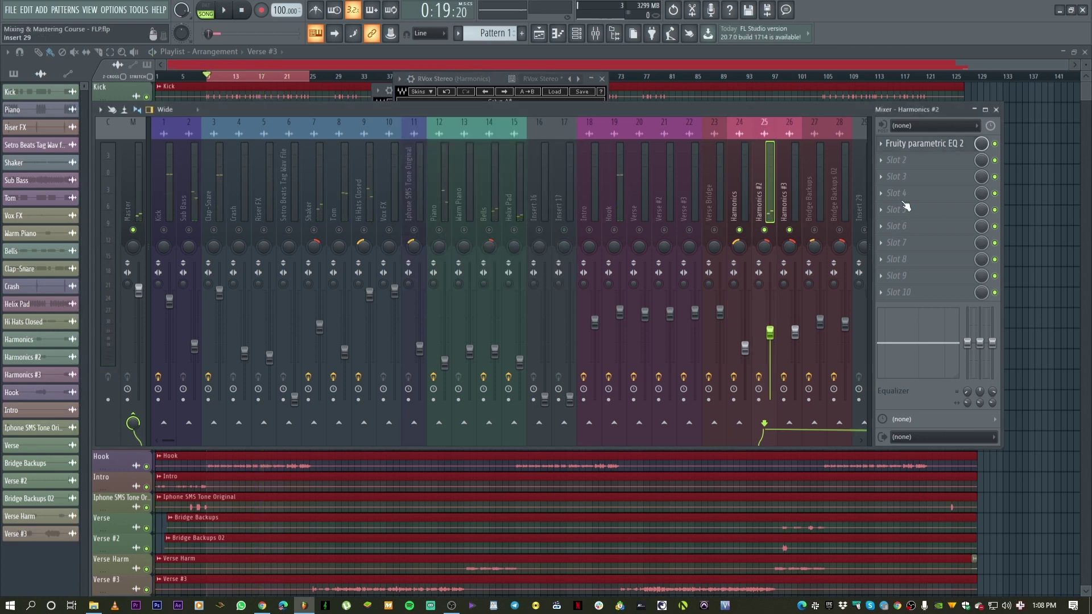
click(909, 166)
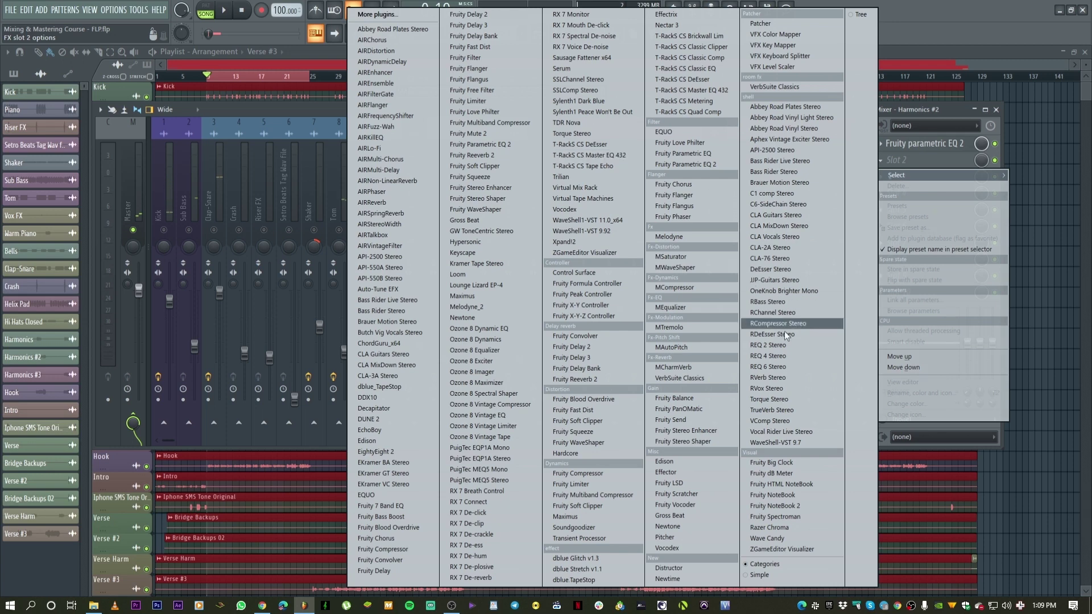
click(766, 388)
drag(187, 259, 187, 275)
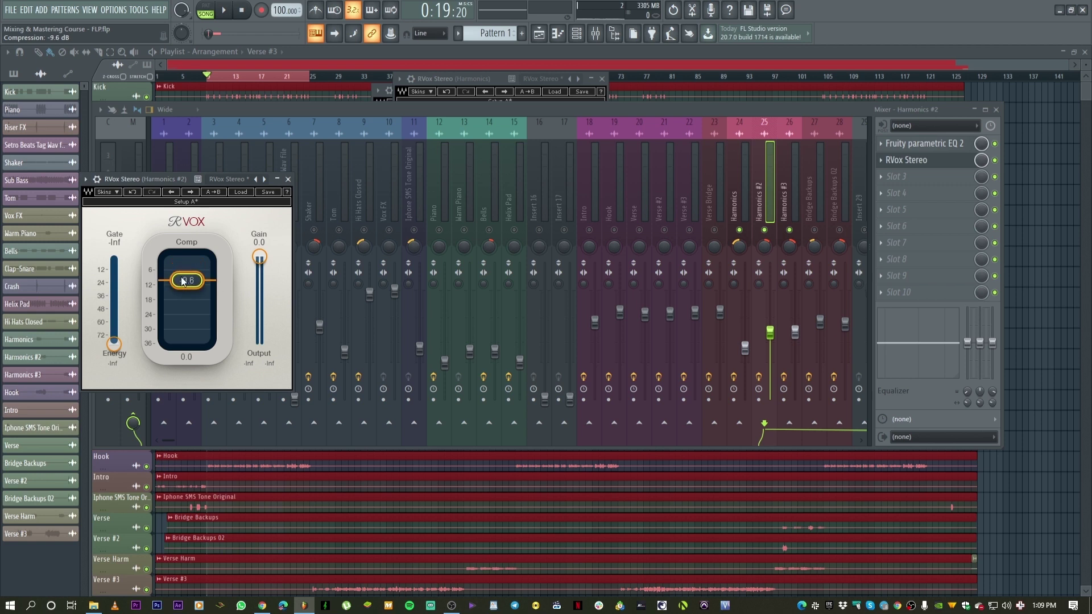
key(space)
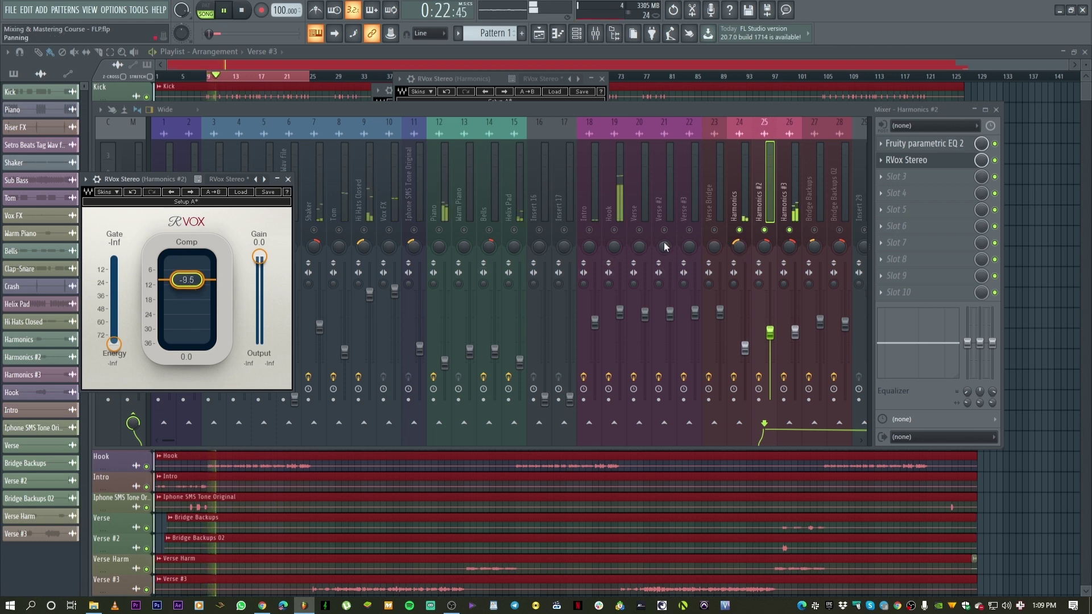
drag(183, 275, 183, 290)
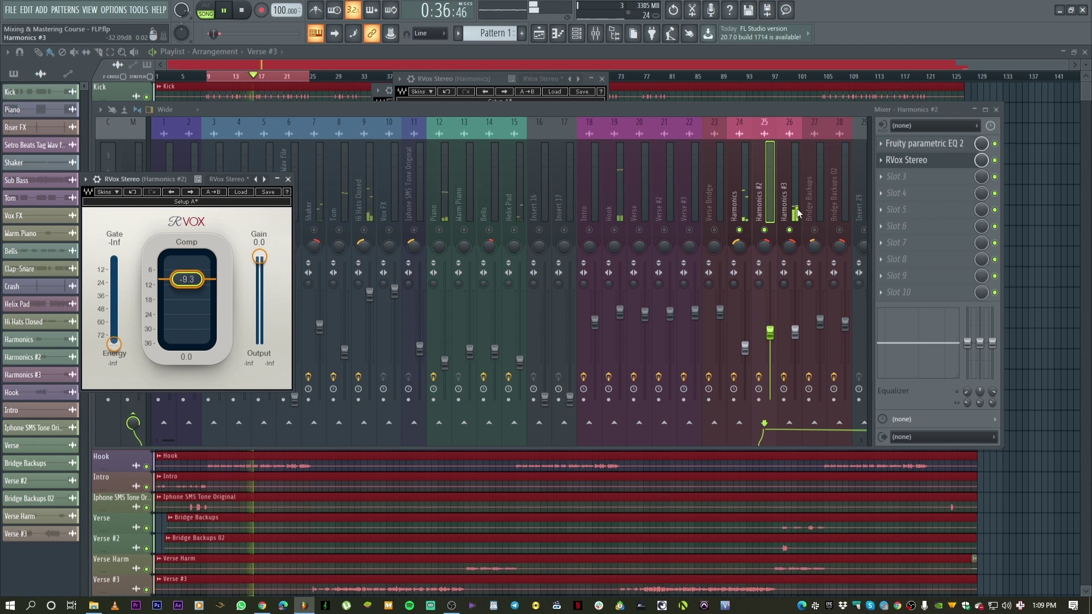
Check the Harmonics #3 and Harmonics #2 effect chains during playback and inspect their clips in the playlist
click(796, 214)
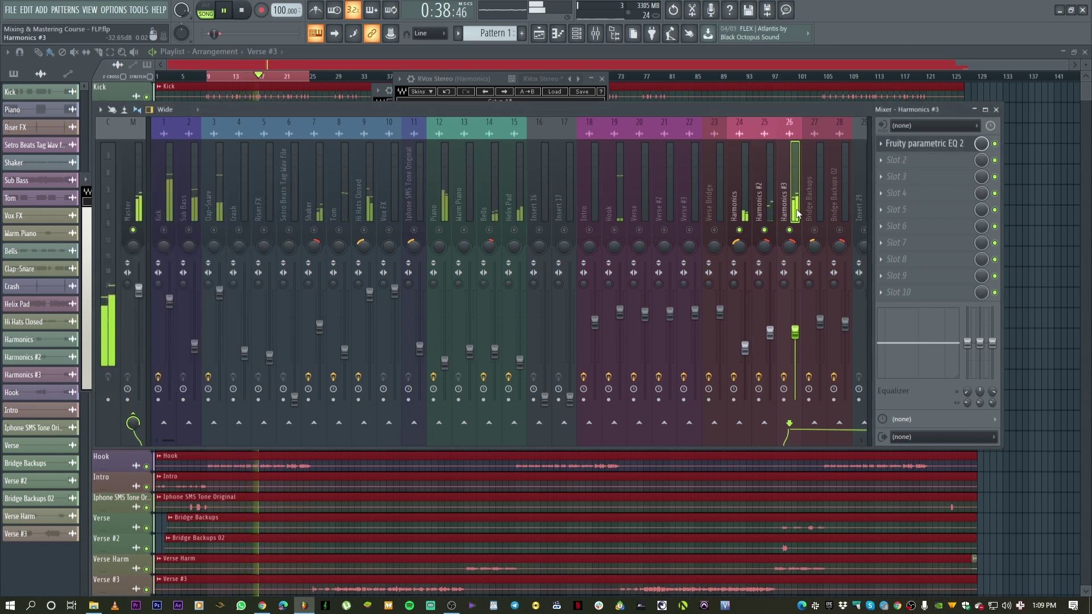
click(769, 212)
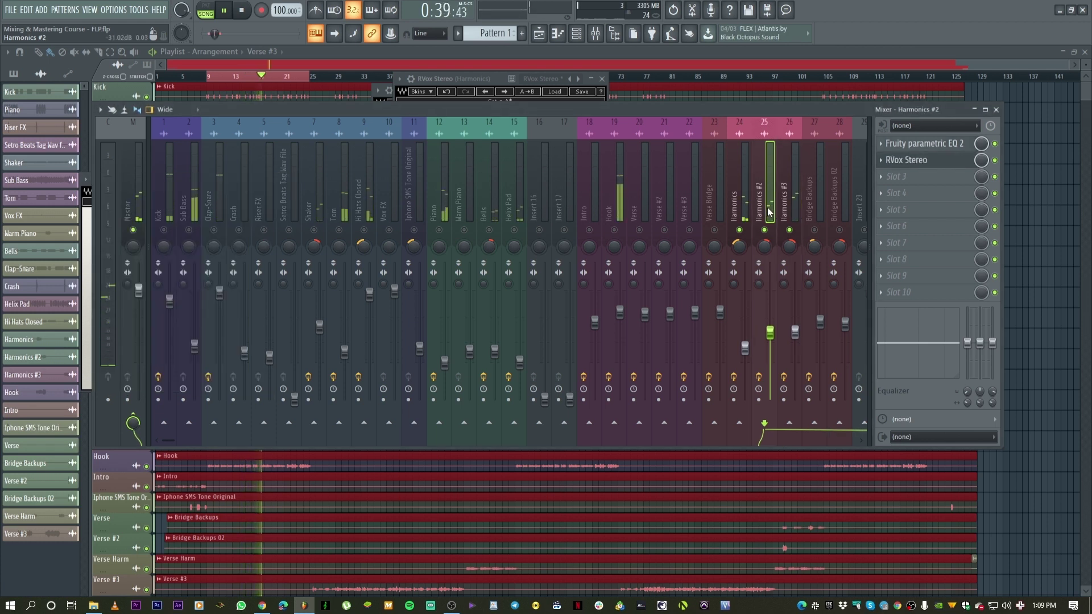
click(582, 53)
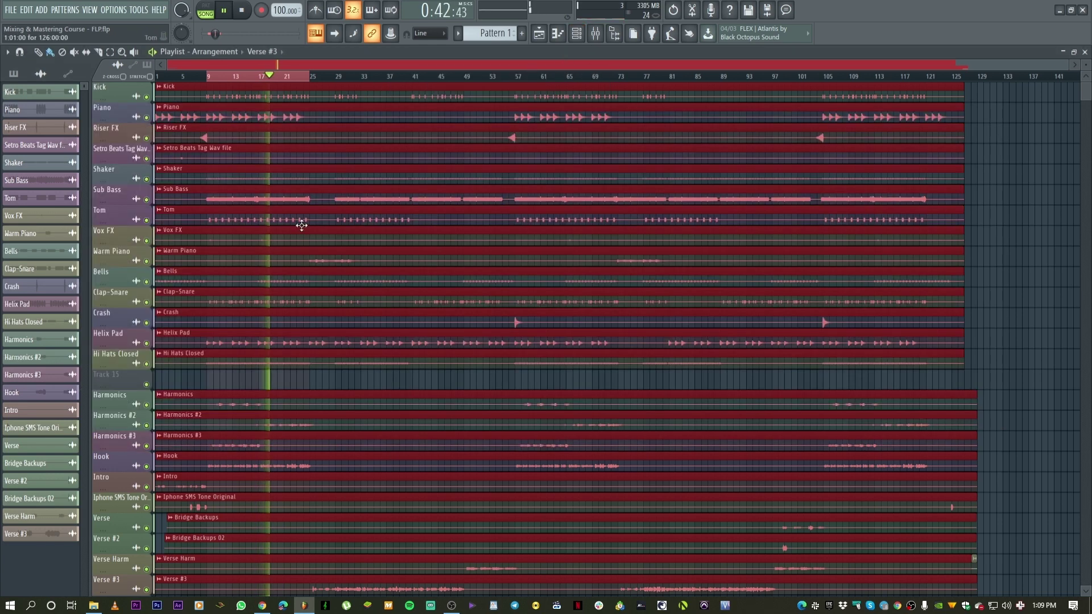
click(595, 33)
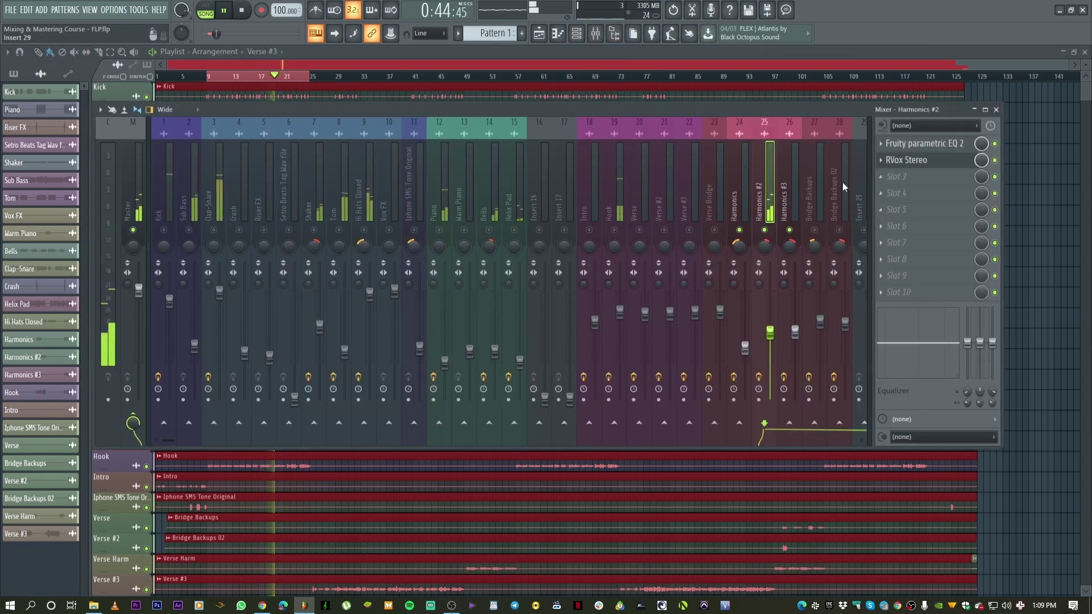
Load RVox Stereo into slot 2 of Harmonics #3 and set its compression to -9.0 dB
click(786, 193)
click(896, 161)
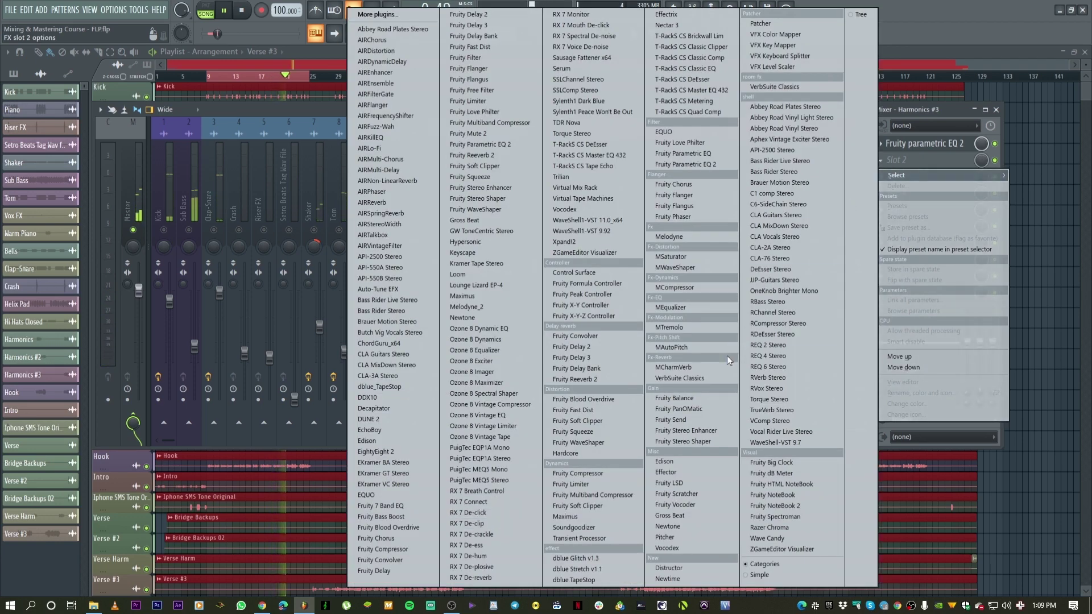
click(776, 388)
drag(216, 293, 222, 314)
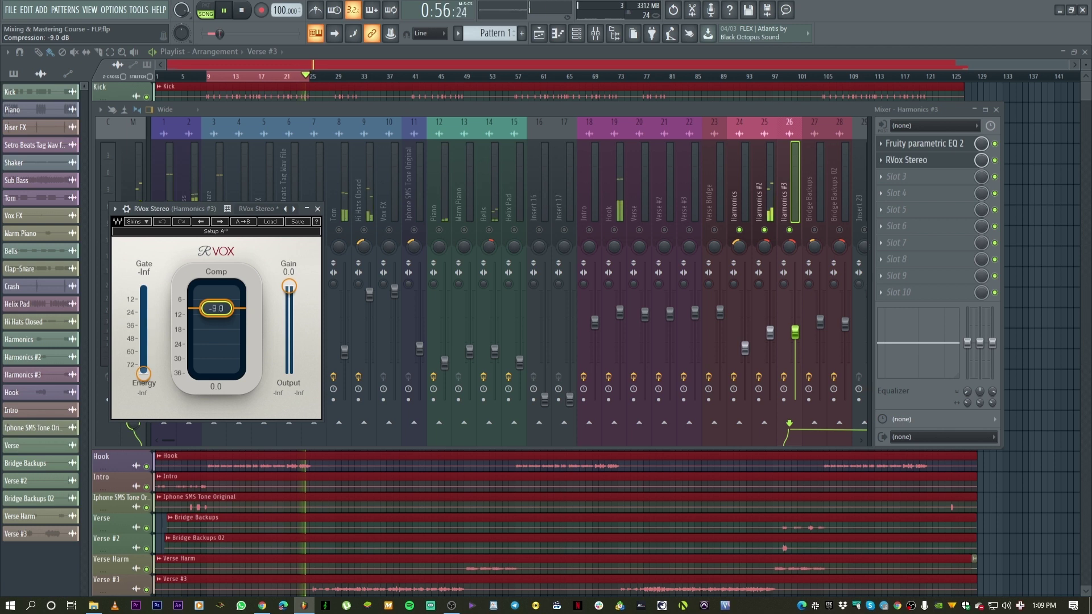
Unmute the Hook, Verse Bridge, all Verse tracks, Intro and both Bridge Backups so every vocal plays with the Harmonics
click(614, 230)
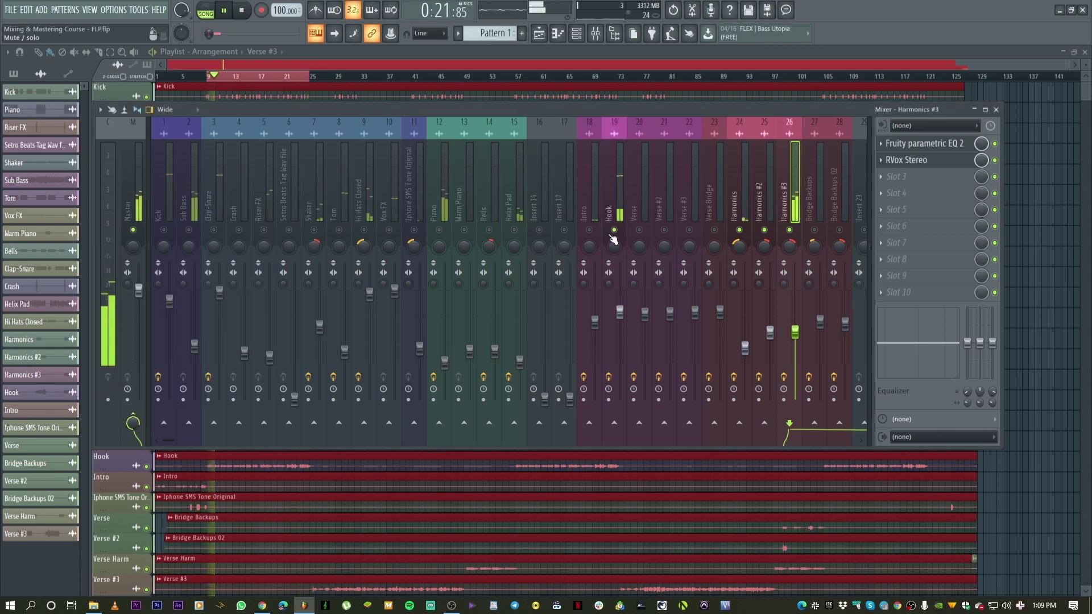
click(714, 230)
click(689, 230)
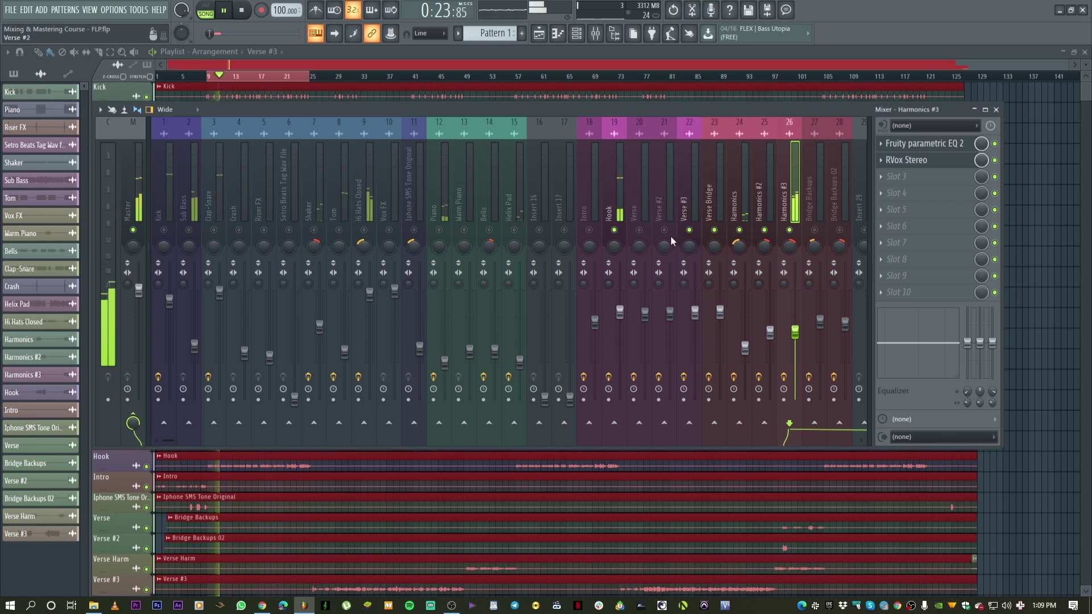
click(664, 237)
click(639, 229)
click(664, 230)
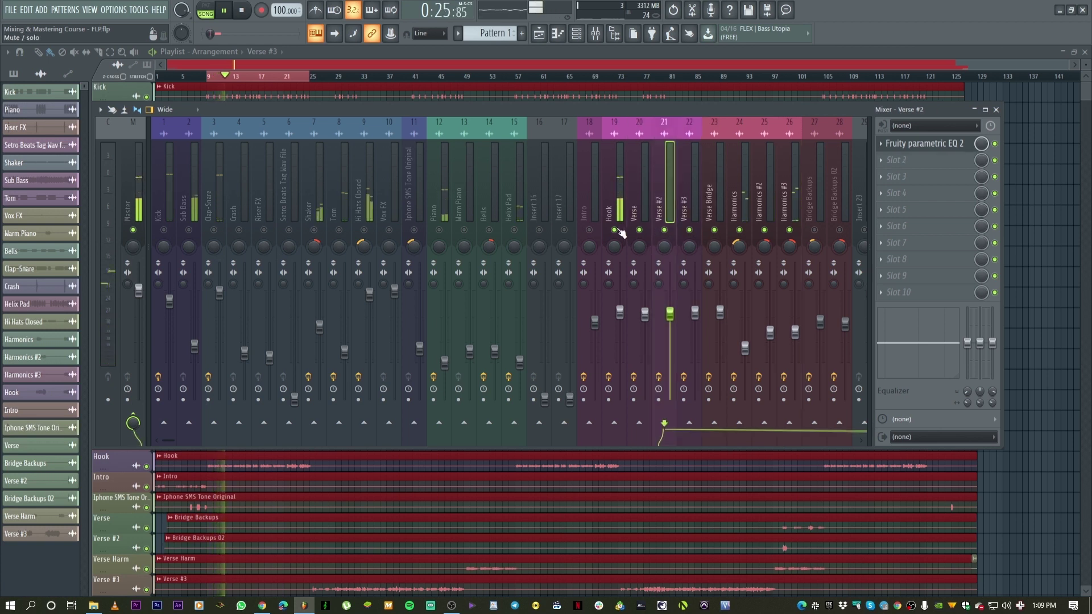
click(590, 231)
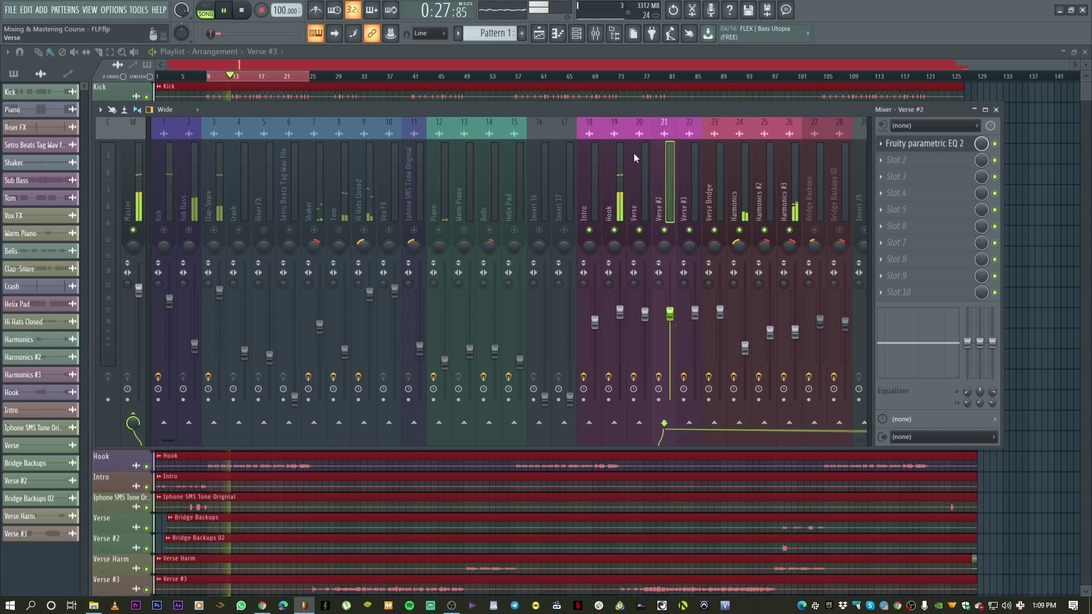
click(814, 239)
click(839, 230)
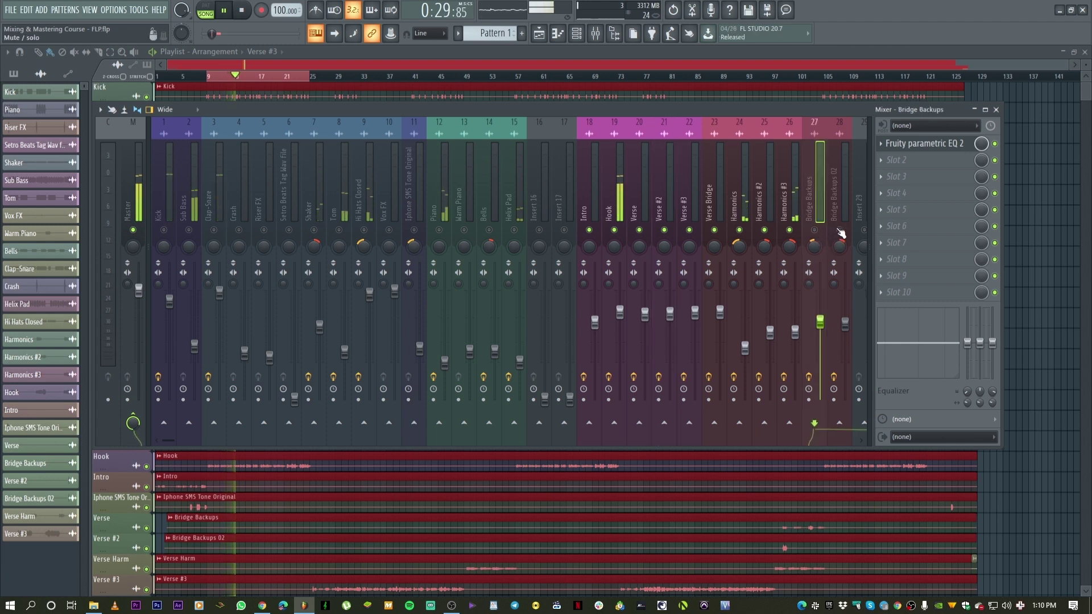
click(814, 229)
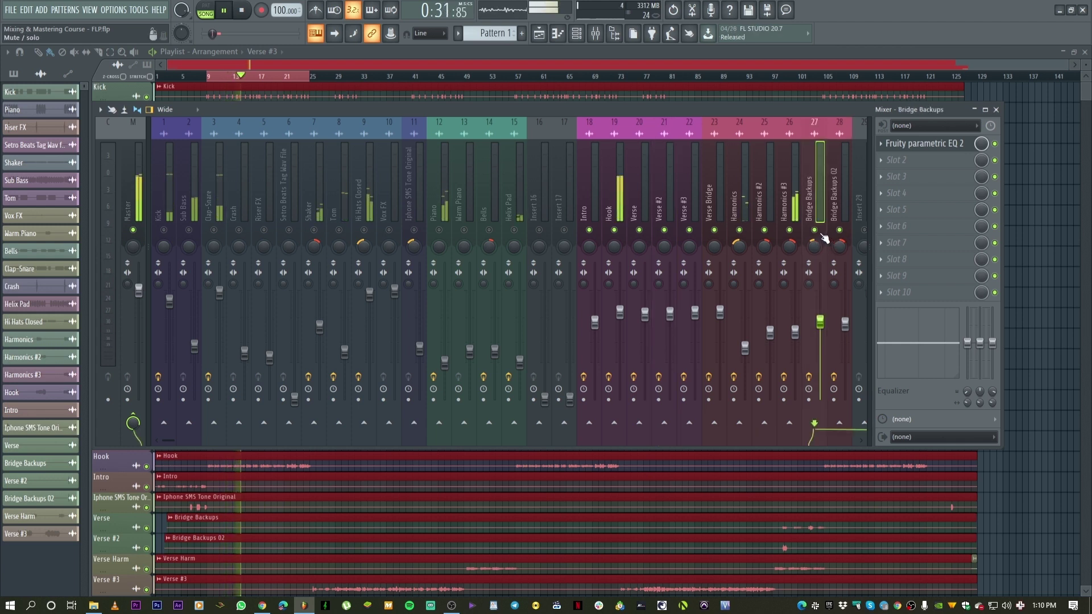
Listen to all the vocals while reviewing the Bridge Backups 02, Verse and Hook effect chains, and stop playback
click(836, 225)
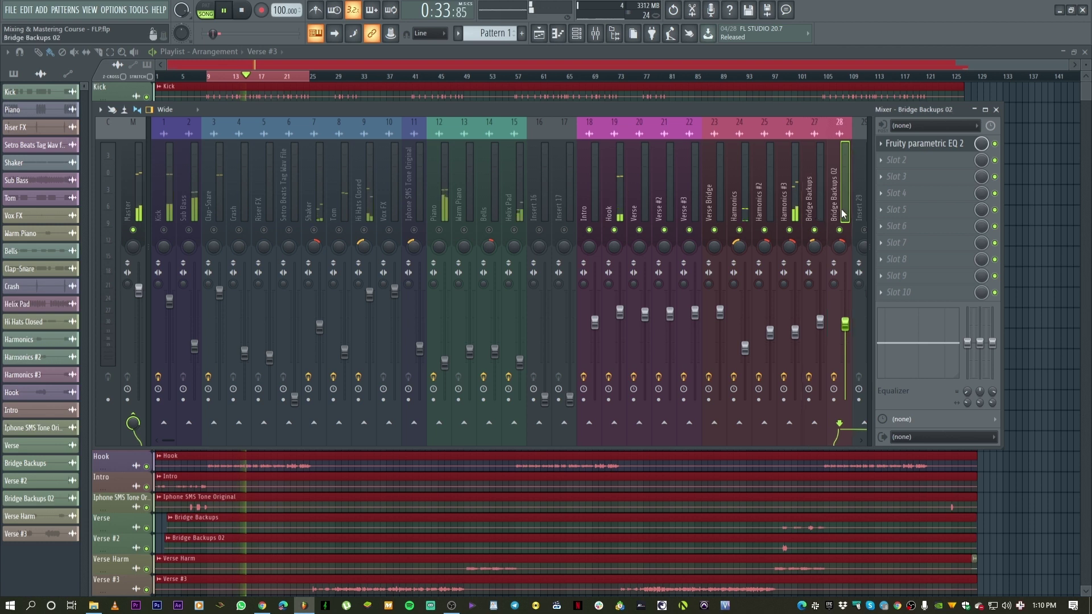
click(679, 210)
click(650, 209)
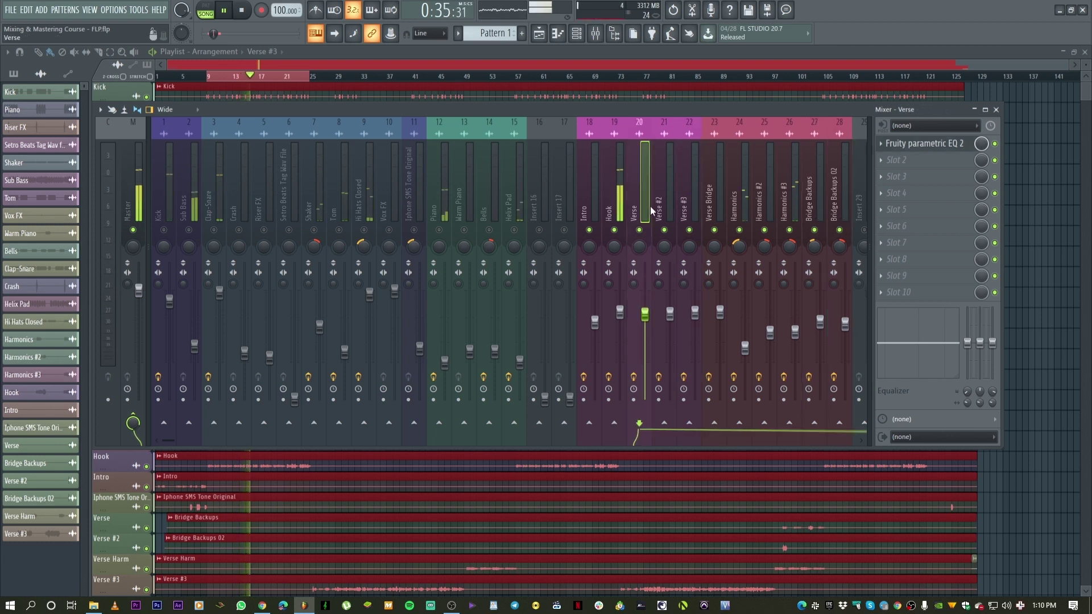
click(619, 213)
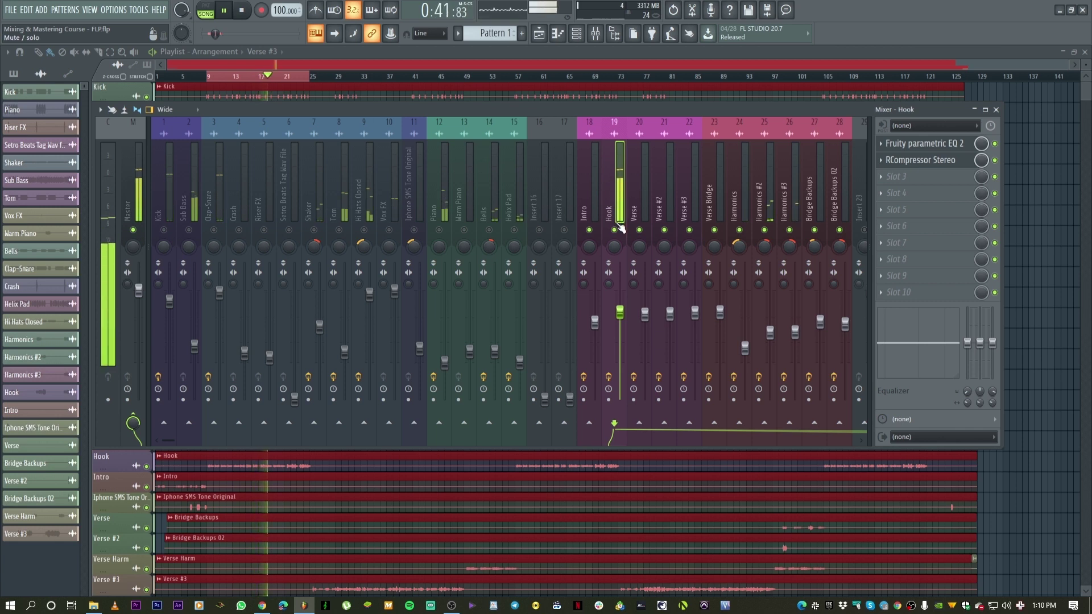
key(space)
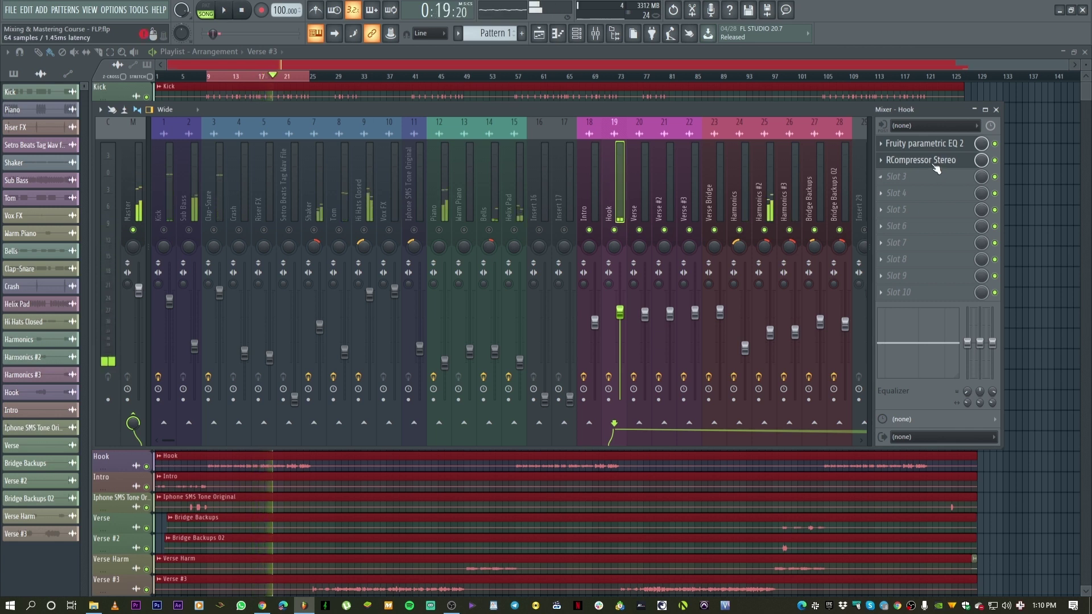
Save the Hook's RCompressor settings to a new preset file named "Hook - RComp setups" on the Desktop
click(933, 160)
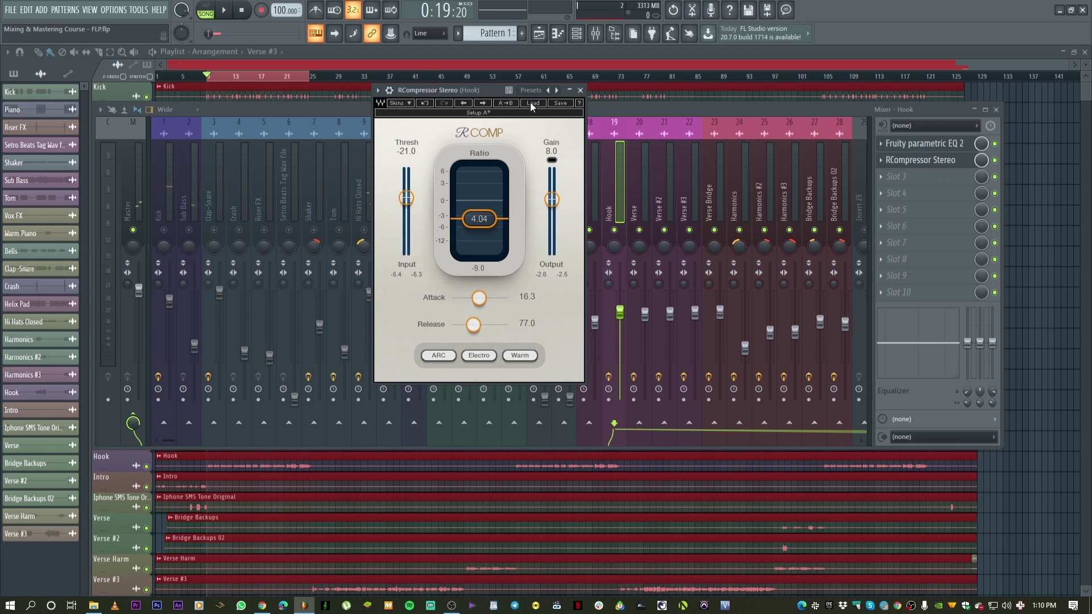
click(559, 104)
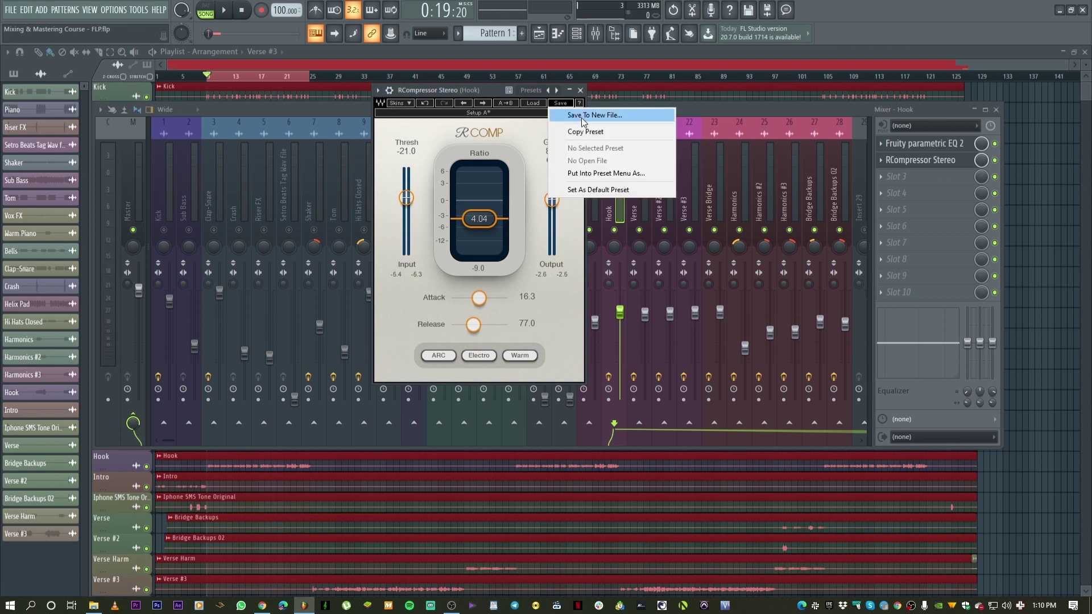
click(583, 116)
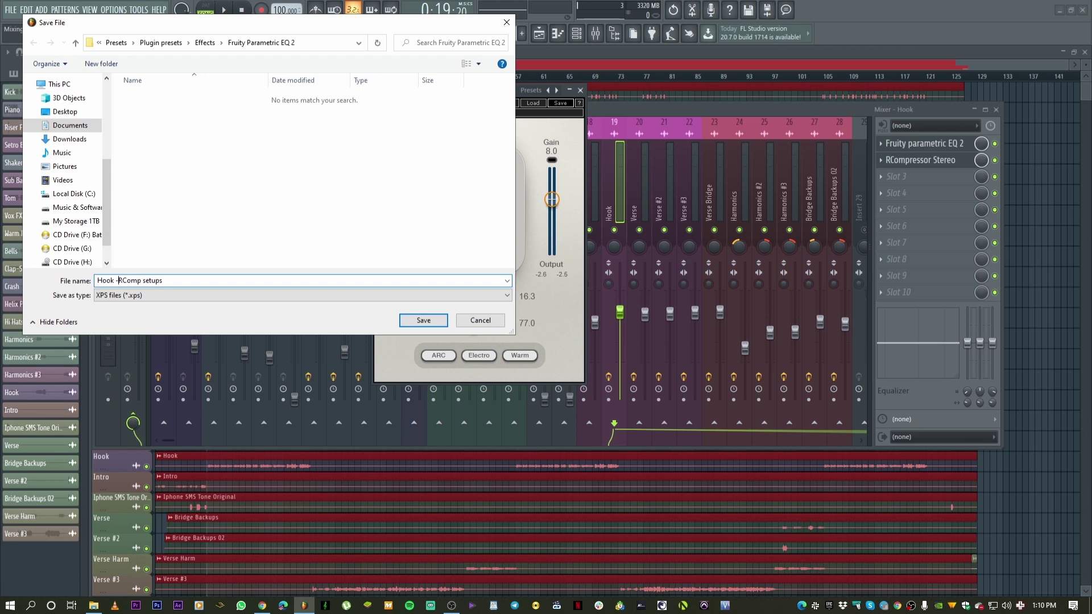
click(70, 113)
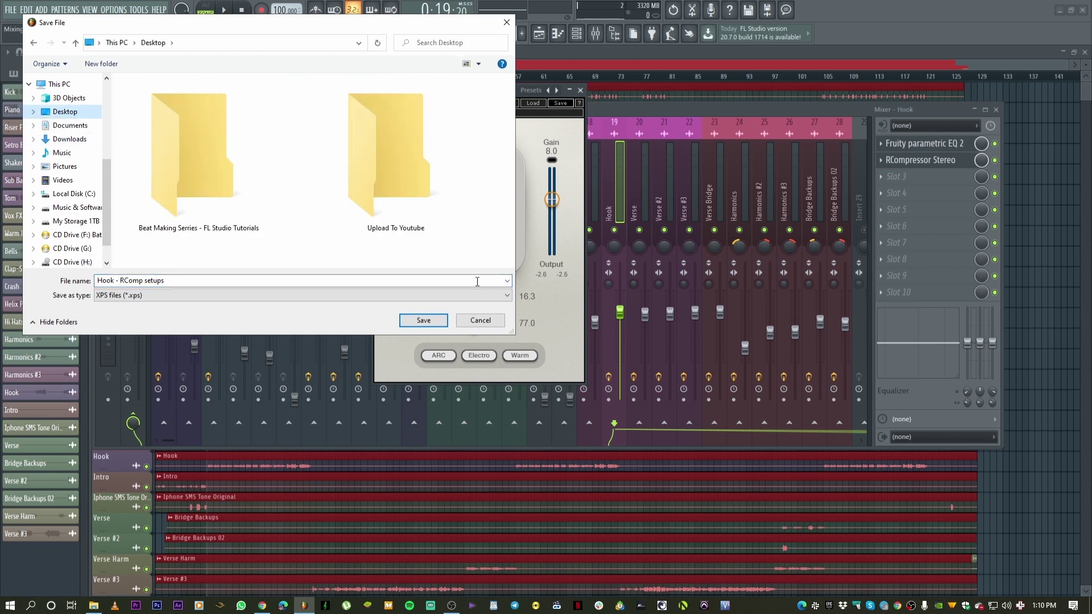
click(423, 321)
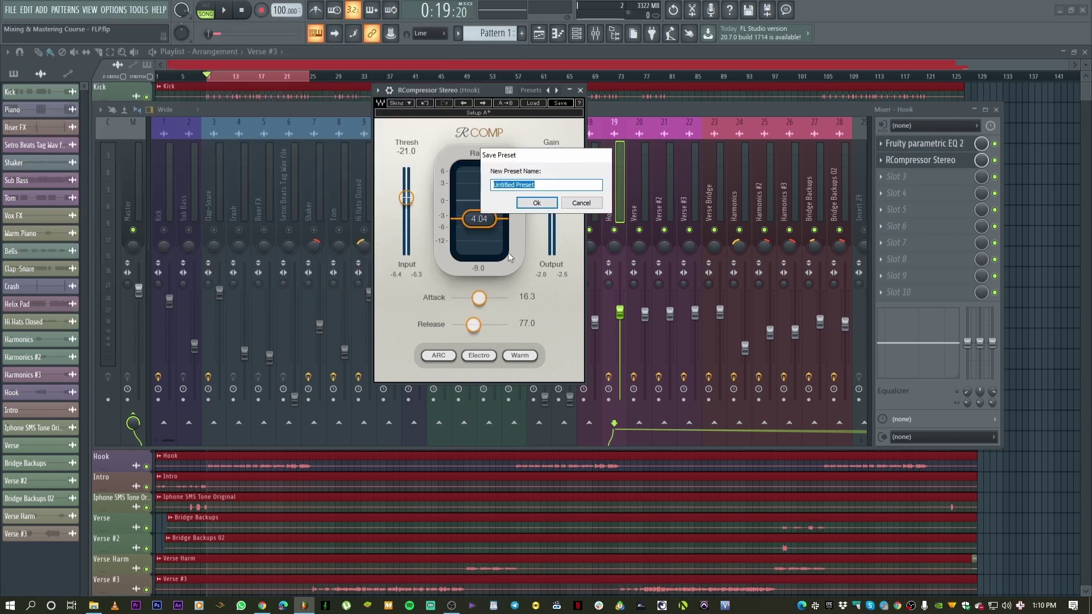
Name the new RCompressor preset "Hook Compression" and save it
text(Hook)
text( Com)
text(pro)
text(ession)
click(516, 203)
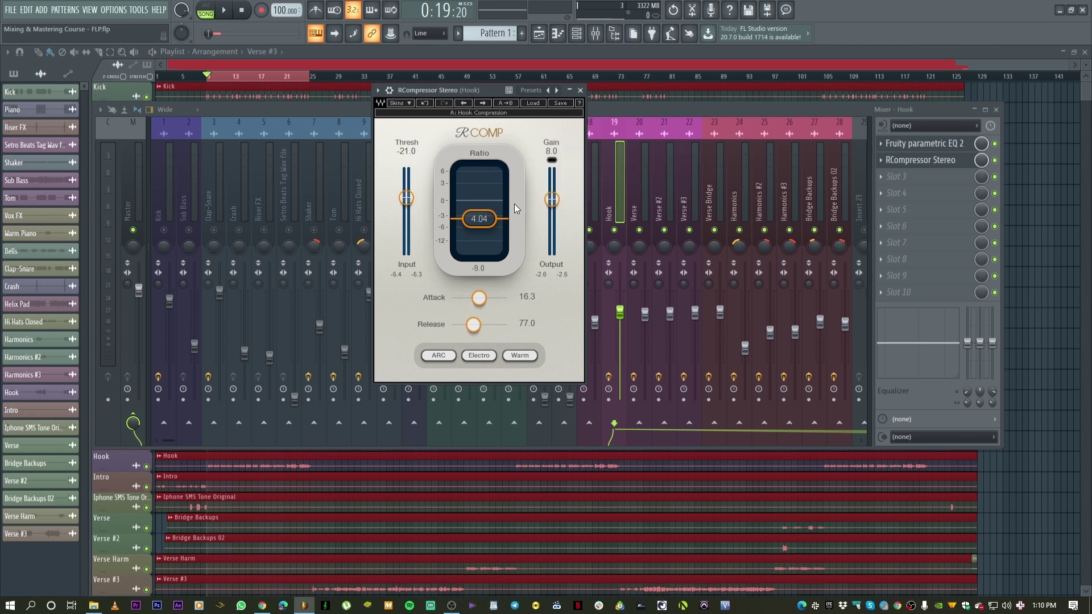
Load RCompressor Stereo into the second effect slot of the Verse mixer track
click(626, 200)
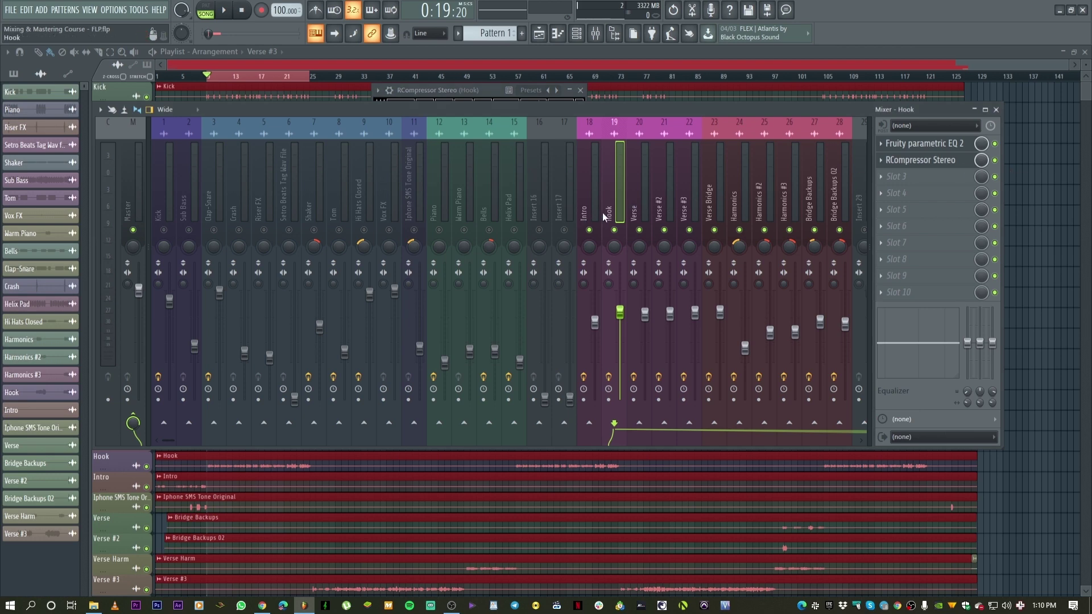
click(634, 204)
click(921, 160)
key(Down)
key(Down)
key(Down)
key(Down)
key(Down)
key(Down)
key(Down)
key(Down)
key(Down)
key(Down)
key(Down)
key(Down)
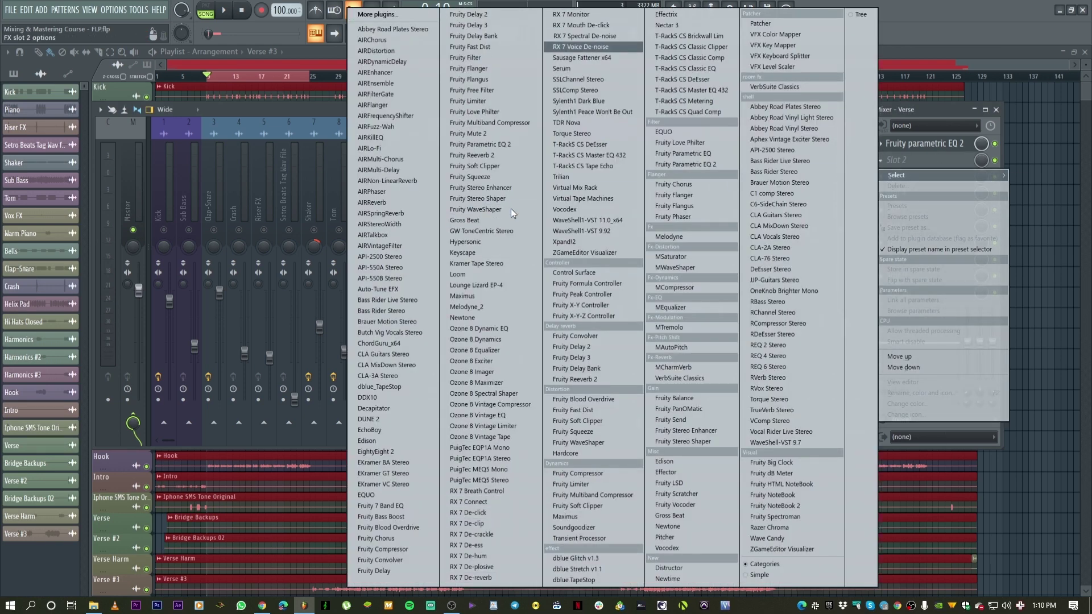
key(r)
key(r)
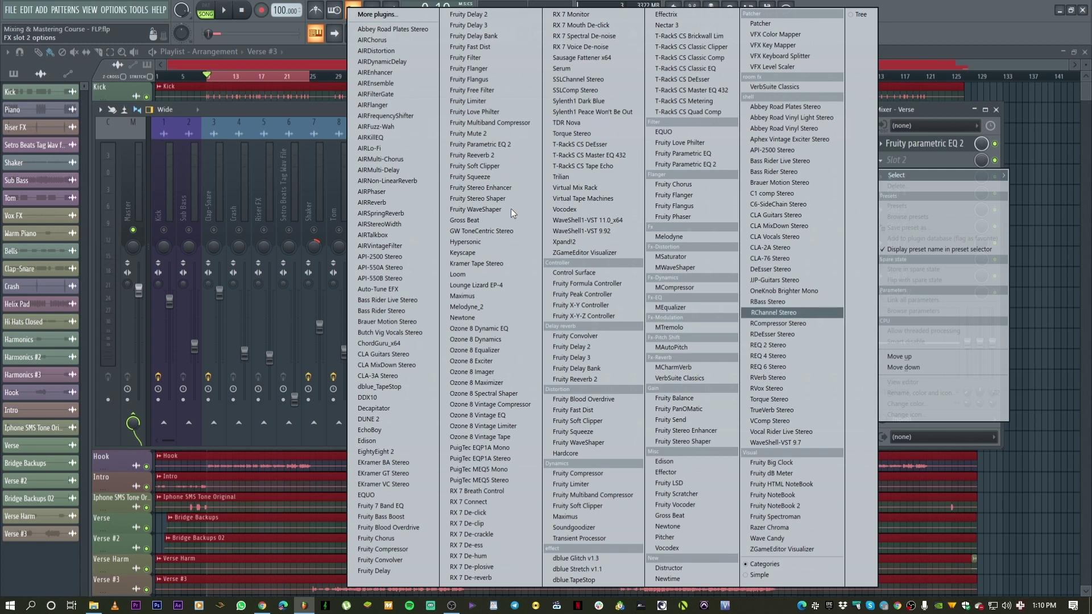
click(790, 326)
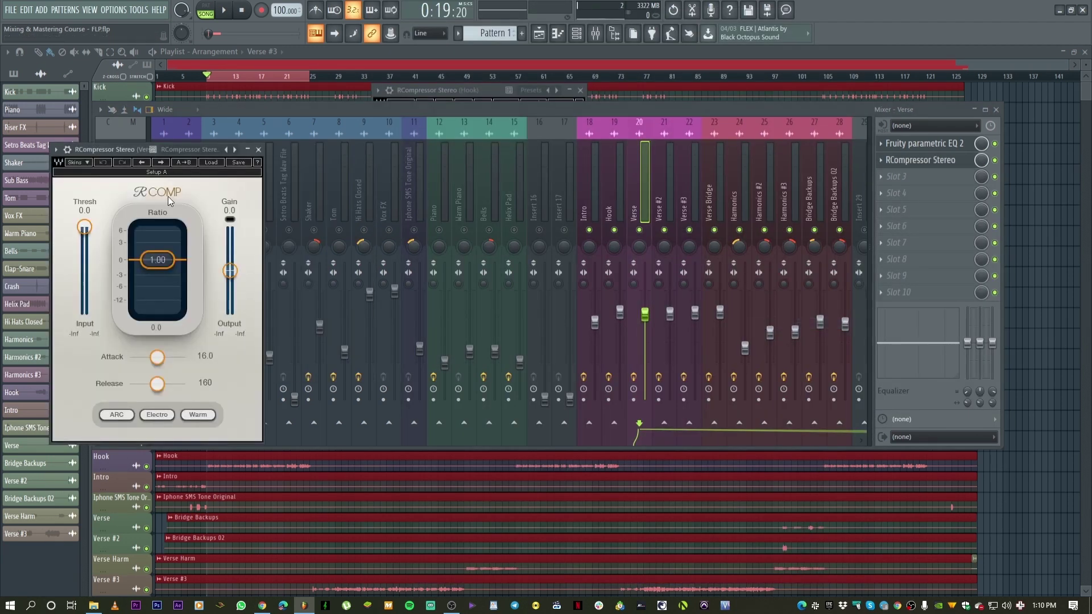
Load the "Hook - RComp setups" preset file from the Desktop into the Verse's RCompressor
click(216, 162)
click(225, 175)
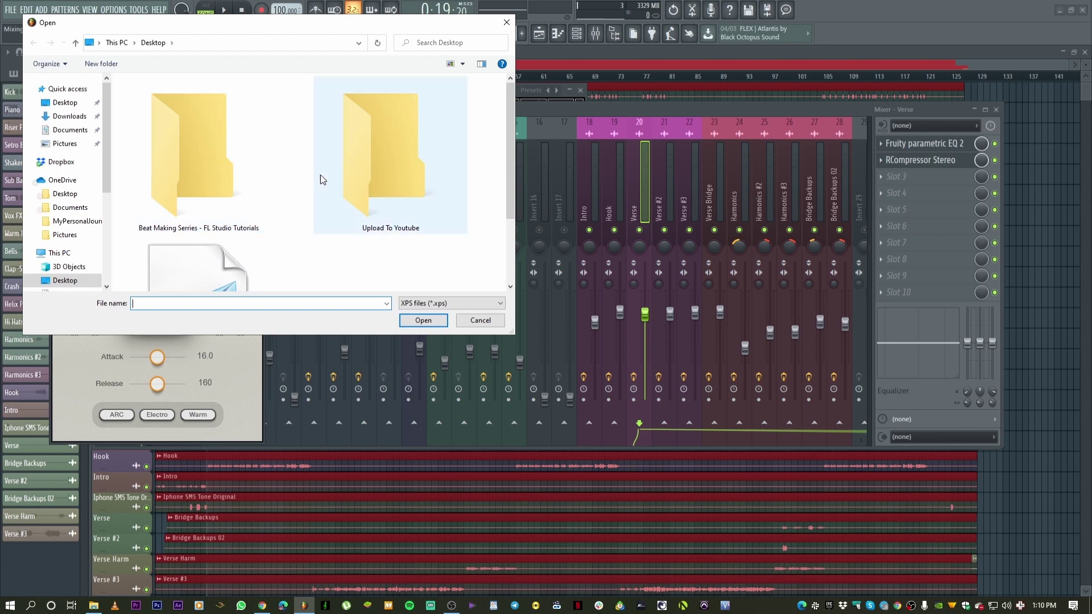
double_click(215, 273)
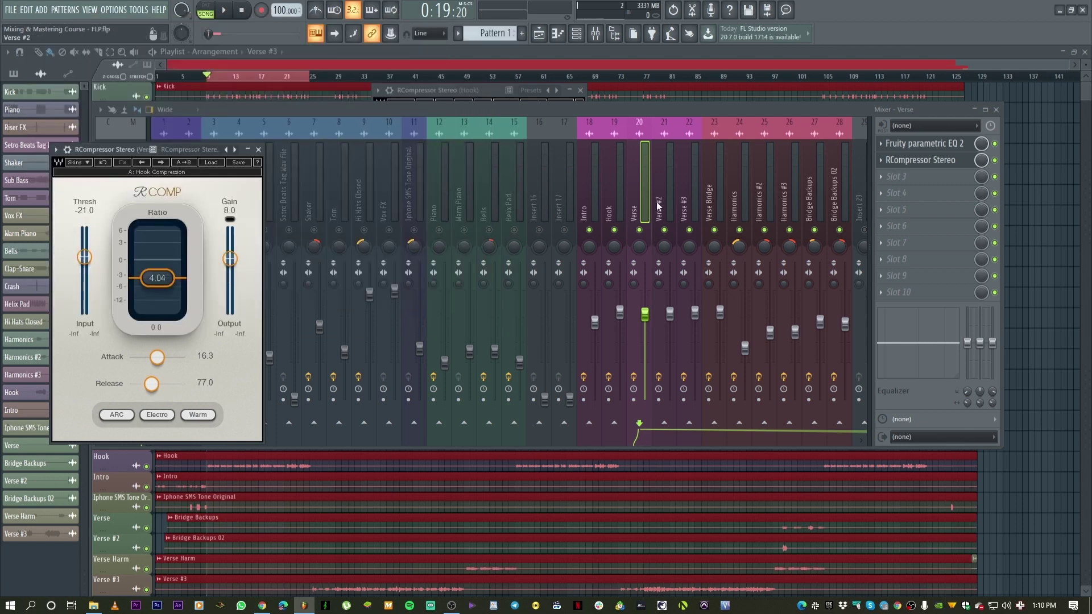
Set the second effect slot of the Verse #2 mixer track to RCompressor Stereo
click(658, 206)
click(924, 159)
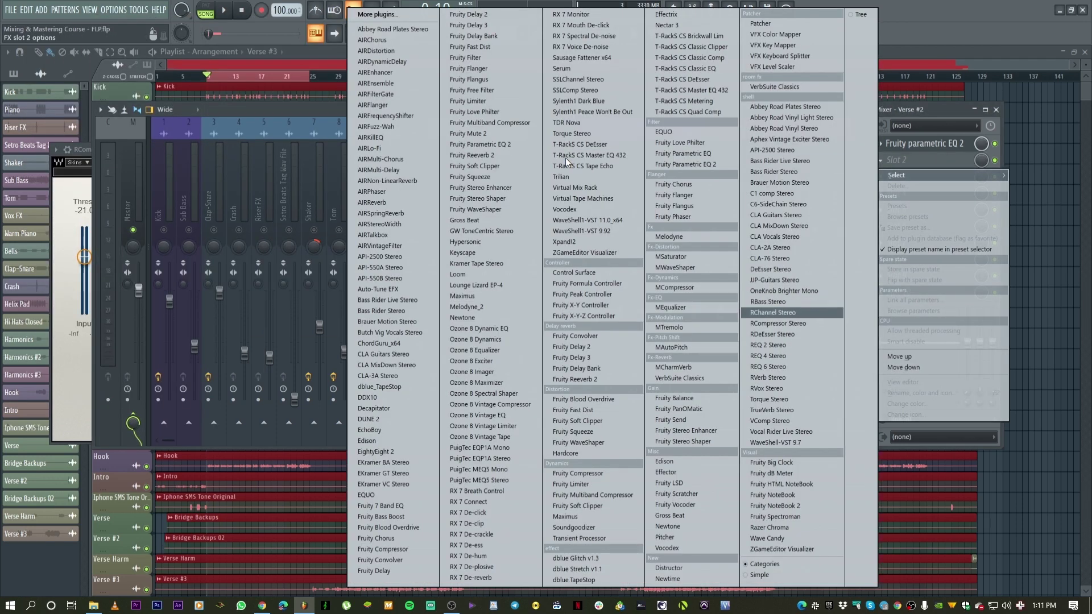
click(767, 334)
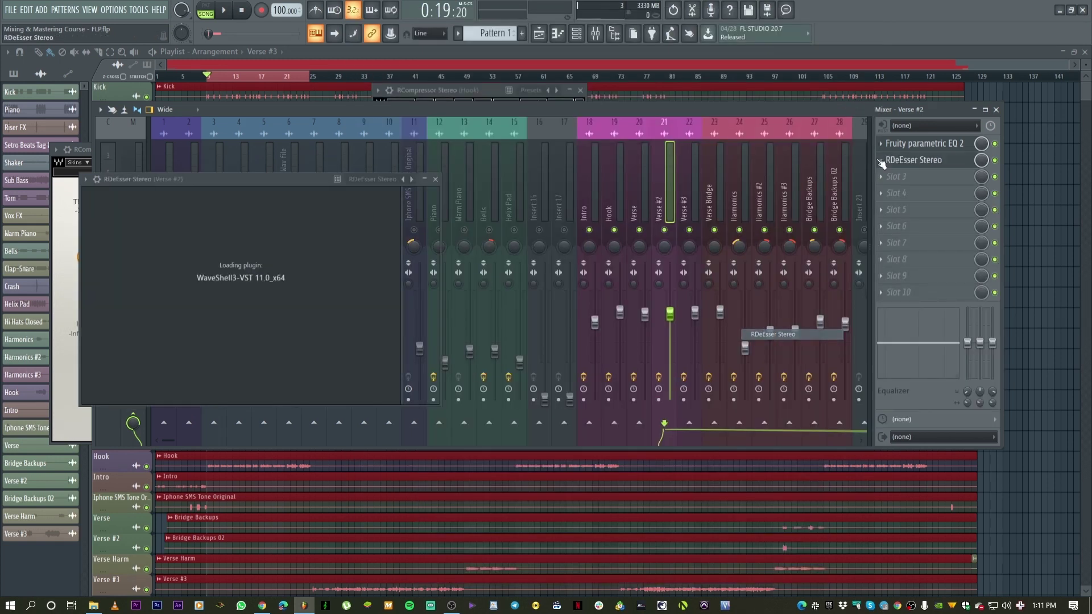
click(879, 159)
mouse_move(899, 175)
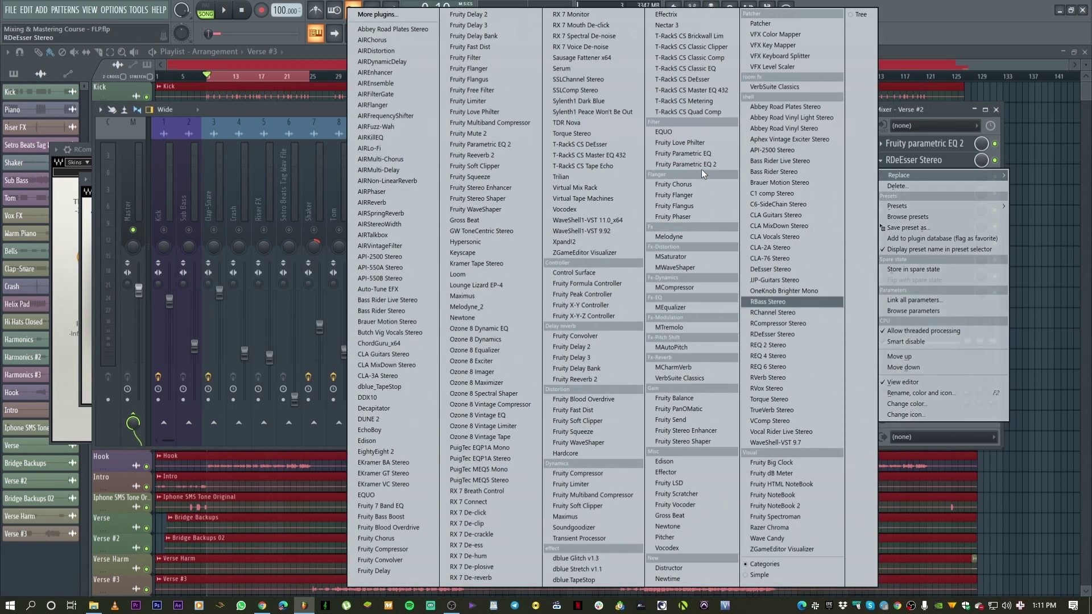
click(783, 323)
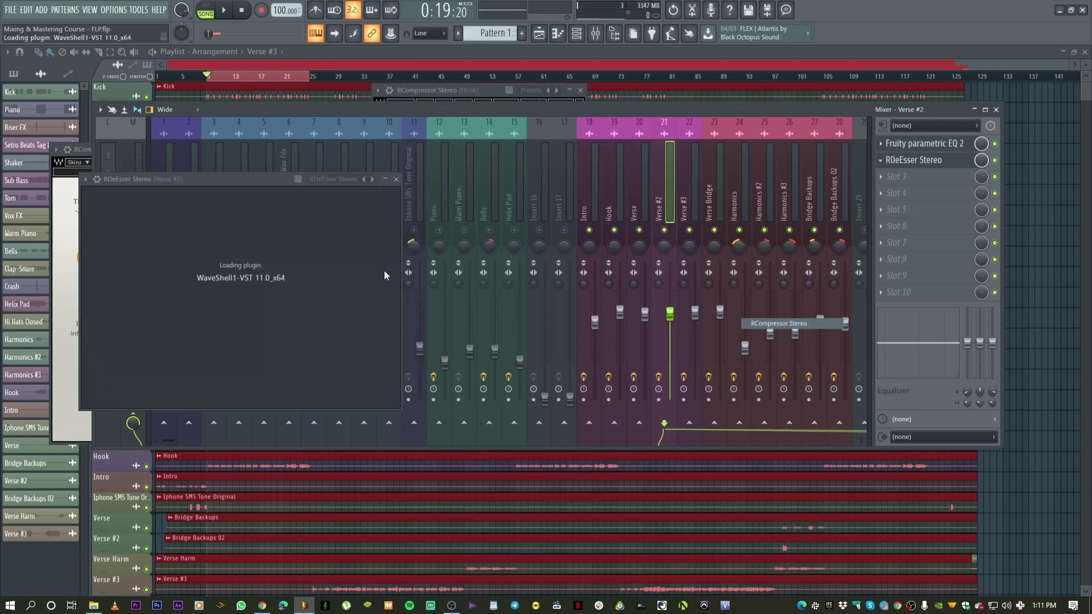
Load the "Hook - RComp setups" preset file into the RCompressor on Verse #2
click(239, 196)
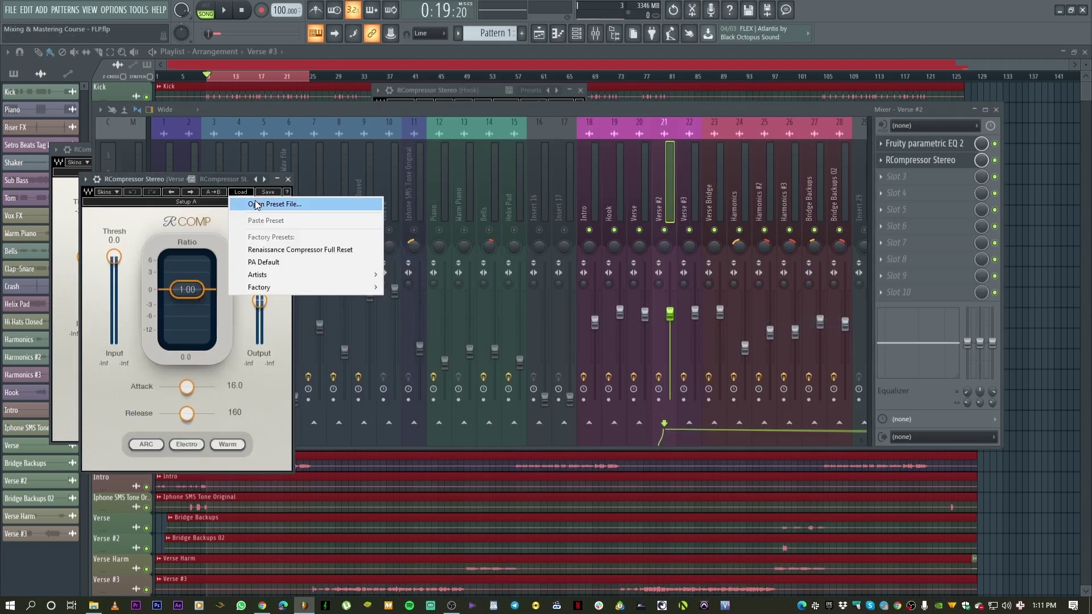
click(257, 205)
click(200, 262)
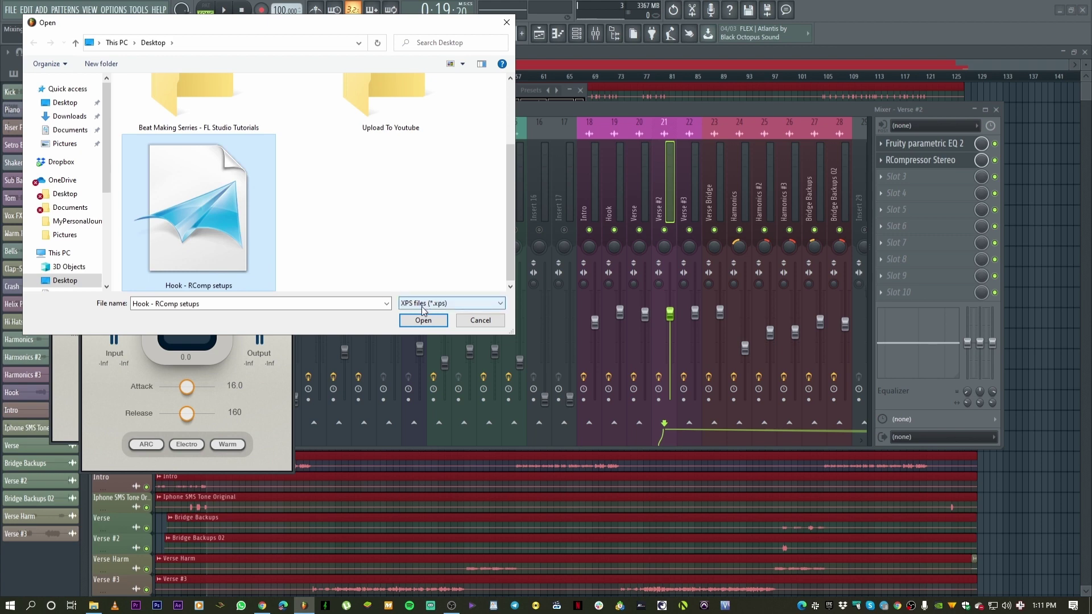
click(424, 320)
Add RCompressor Stereo to the second slot of Verse #3 and load the "Hook - RComp setups" preset file into it
click(683, 218)
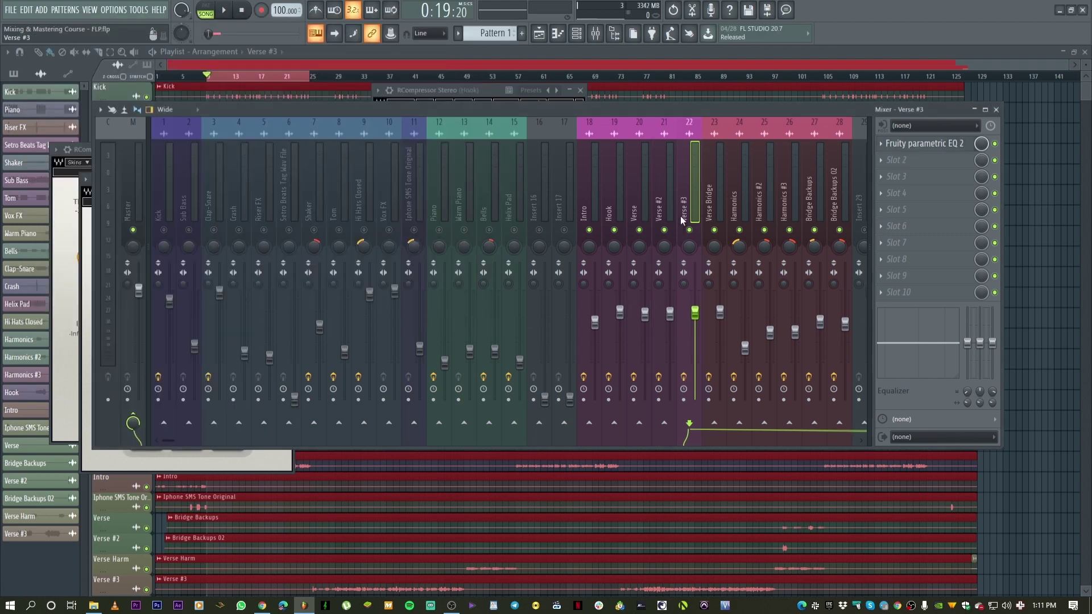
click(904, 160)
click(791, 314)
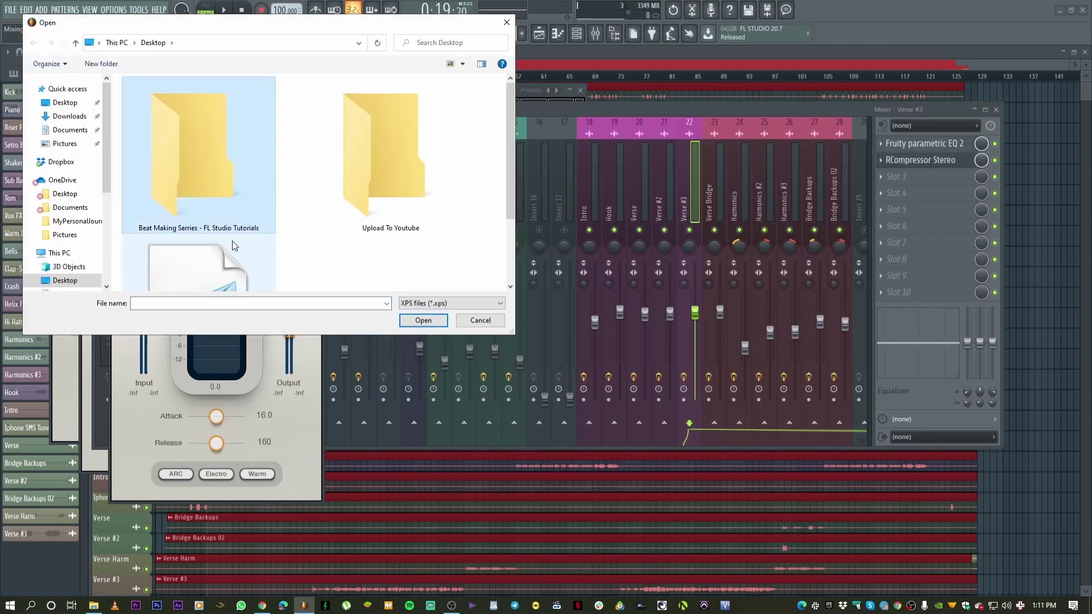
click(232, 241)
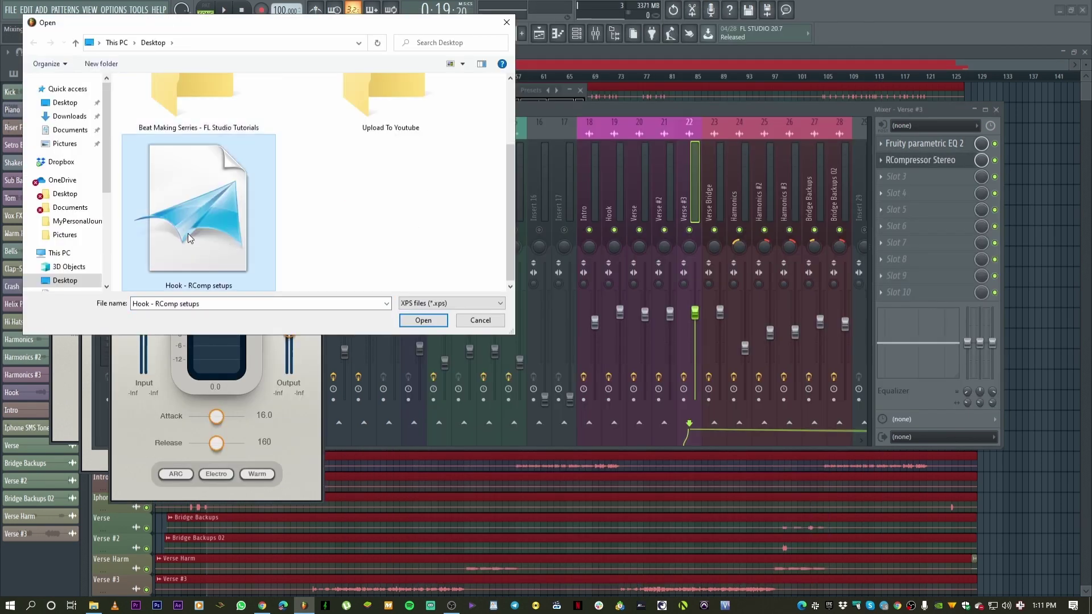
click(424, 320)
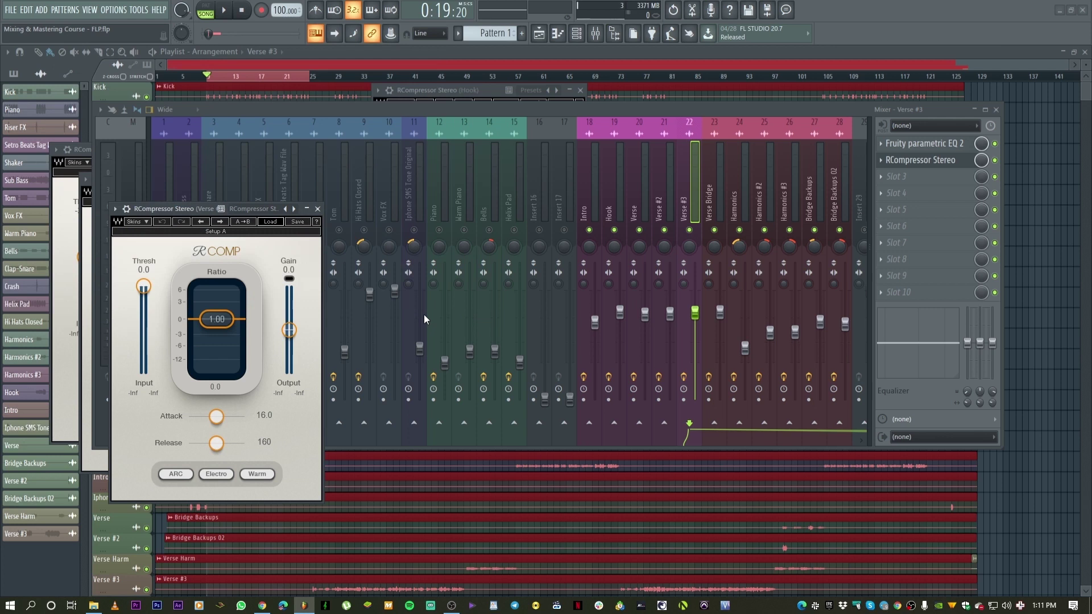
Listen to the vocals alone while reviewing the Verse Bridge, Harmonics and Hook effect chains, and stop playback
click(709, 207)
click(227, 11)
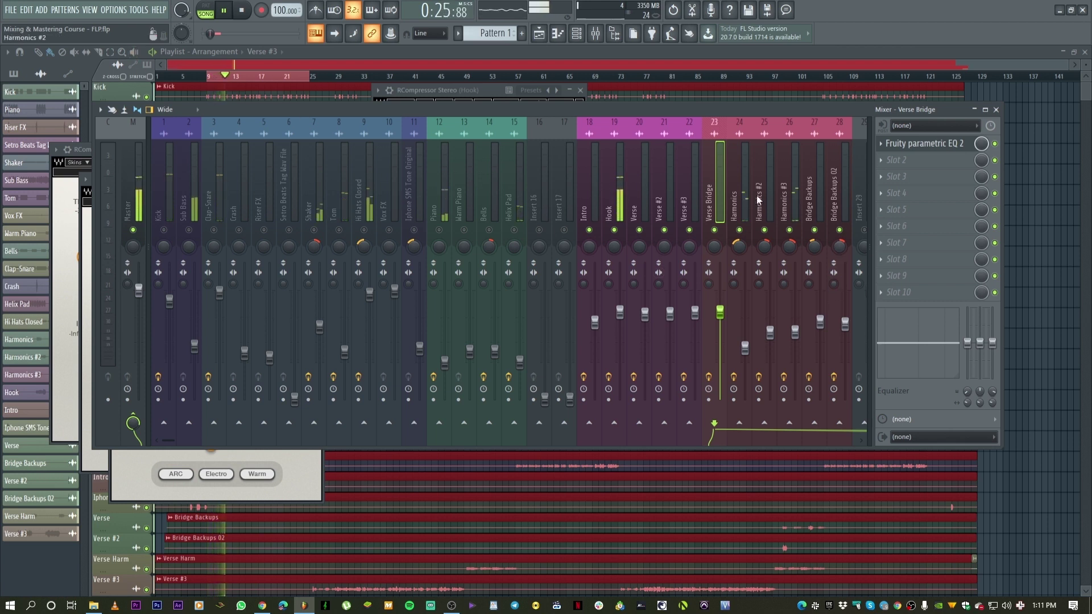
click(738, 196)
click(617, 213)
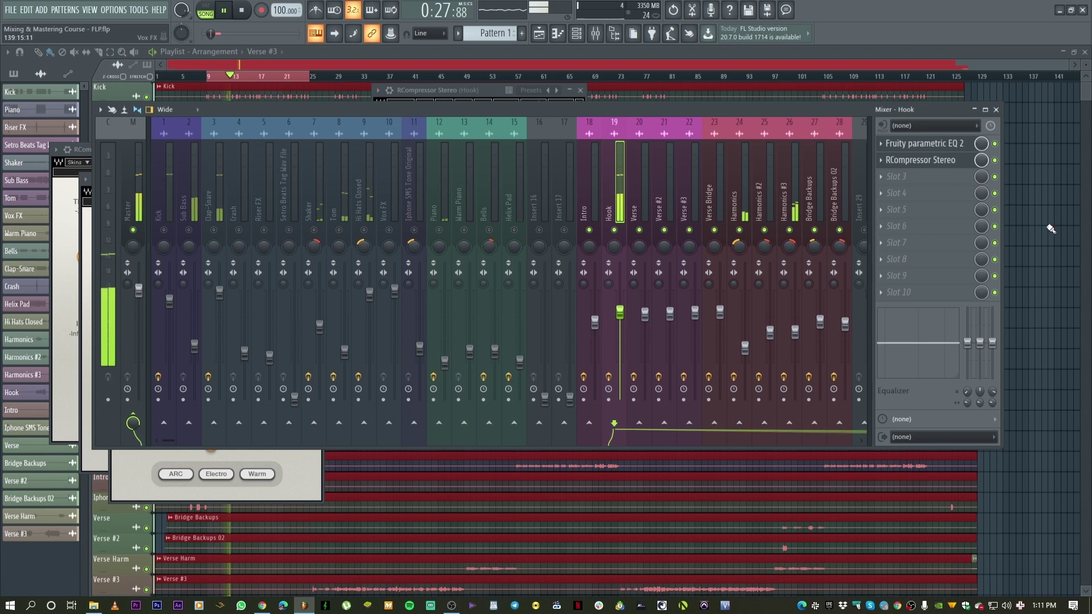
key(space)
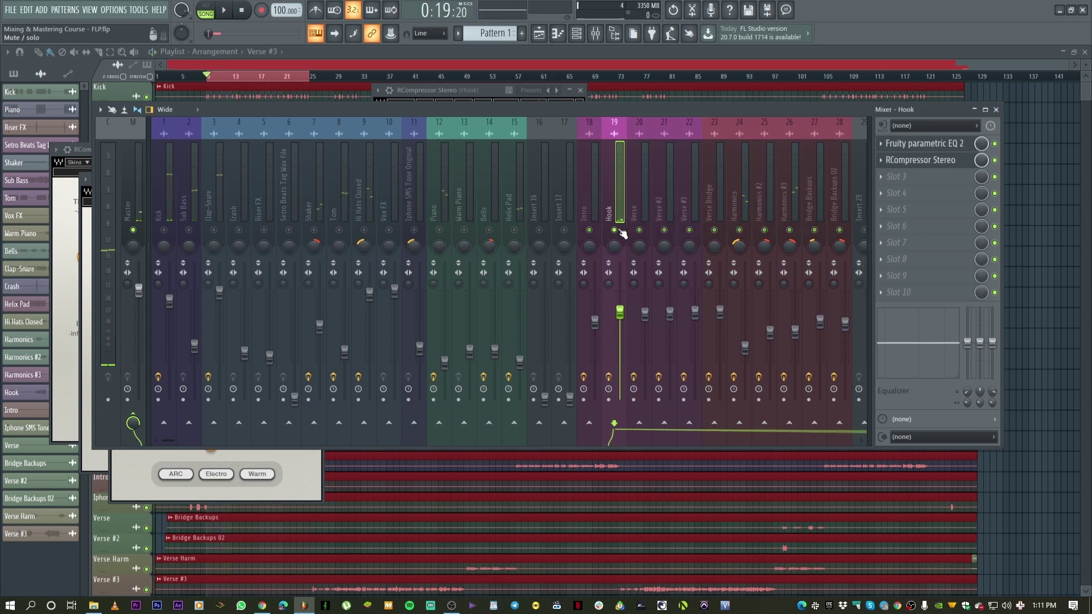
Unmute the instrumental tracks and rebalance the backing vocals during playback, raising Harmonics slightly and lowering Harmonics #3
right_click(620, 231)
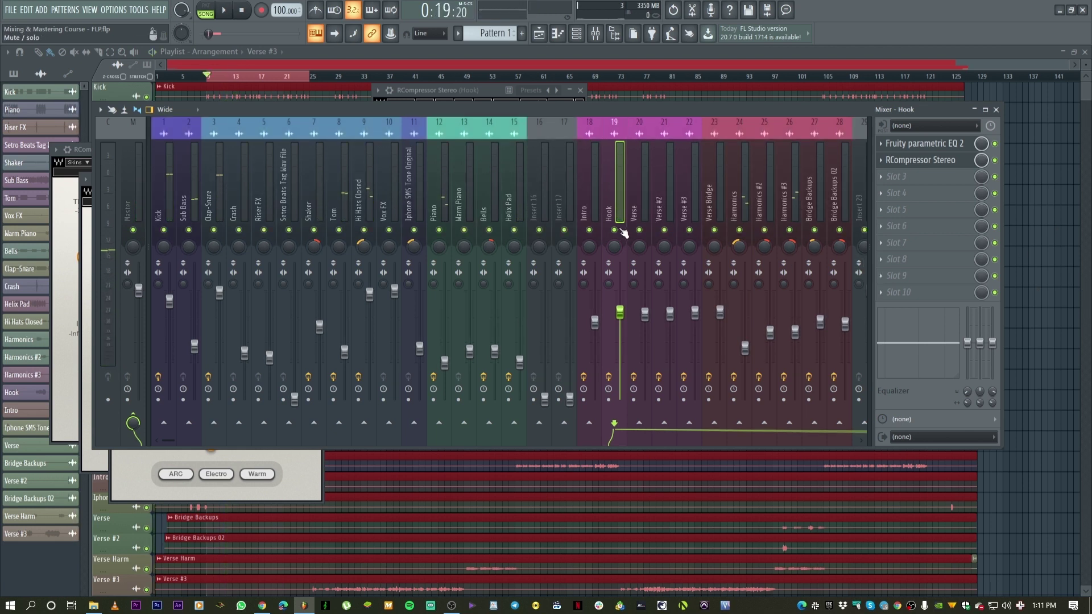
click(224, 11)
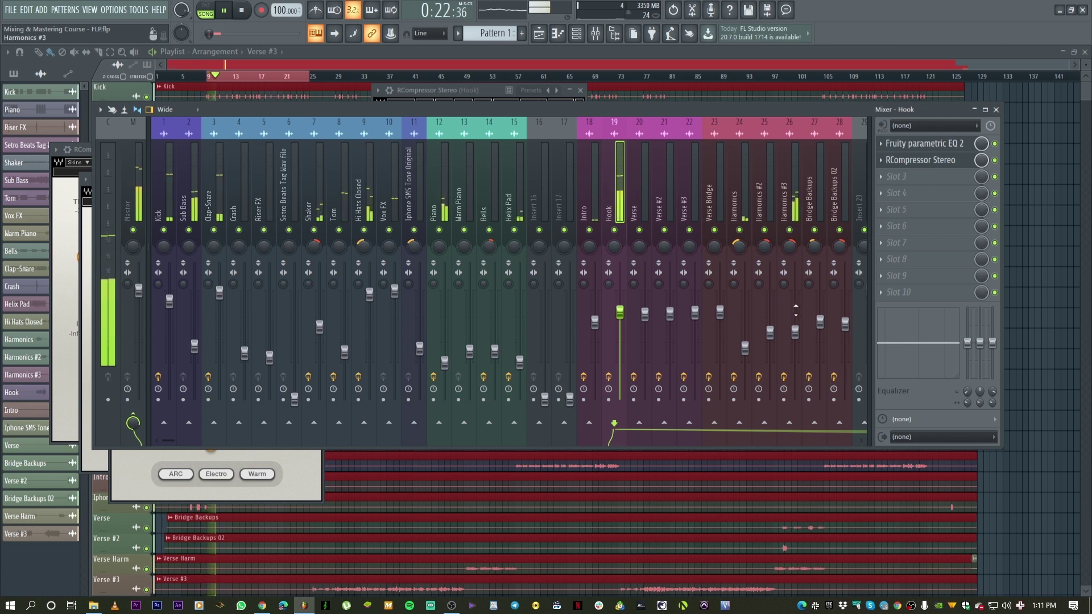
click(742, 344)
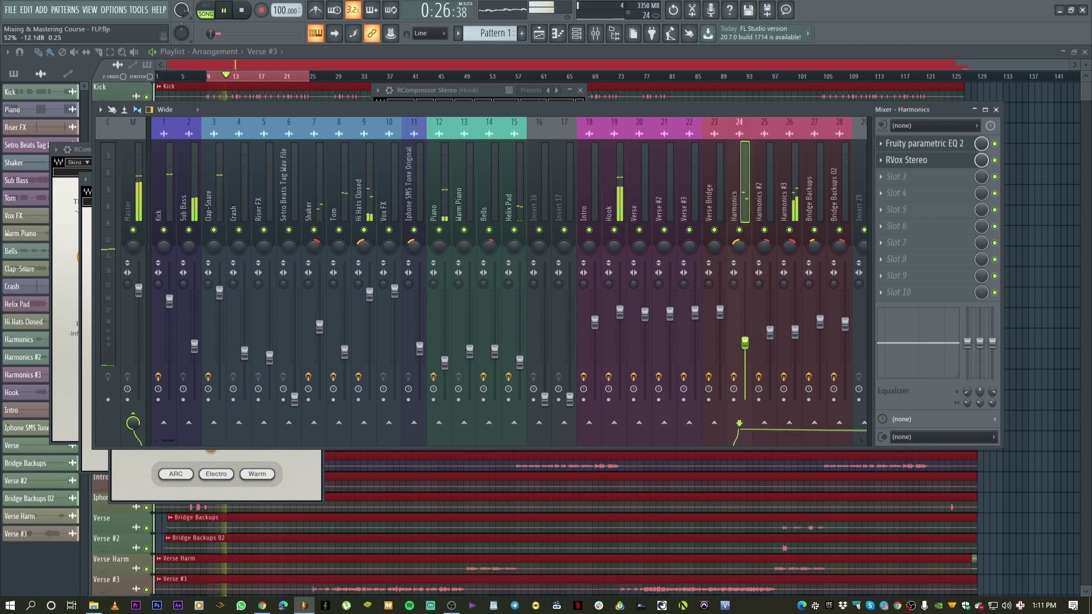
click(786, 334)
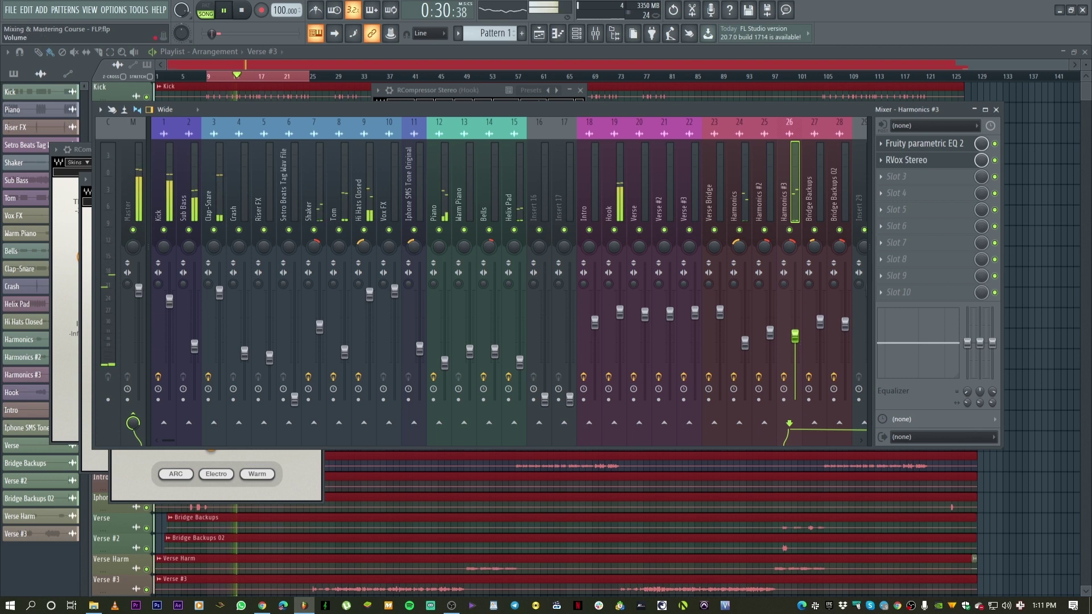
click(746, 346)
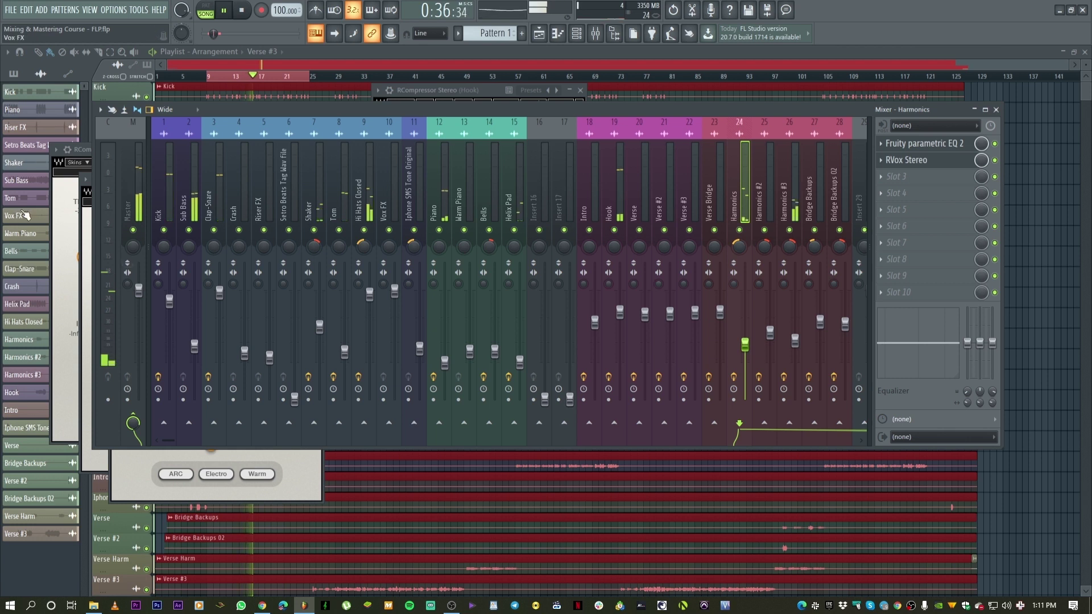
Listen to the full mix while reviewing the Kick, Hi Hats Closed, Harmonics and Harmonics #3 channels, save the project and stop playback
click(166, 194)
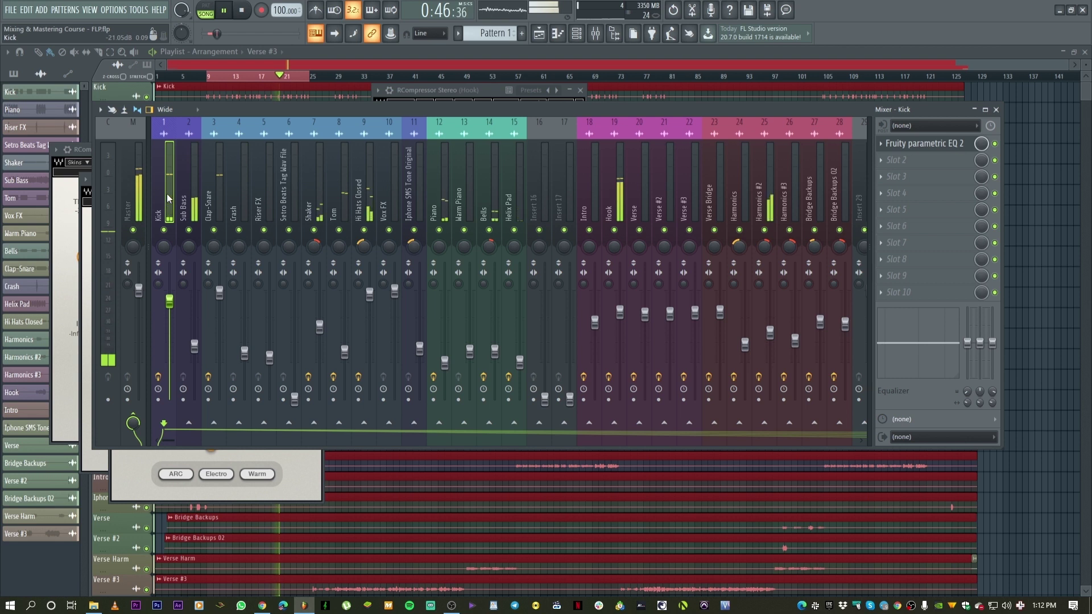
click(360, 239)
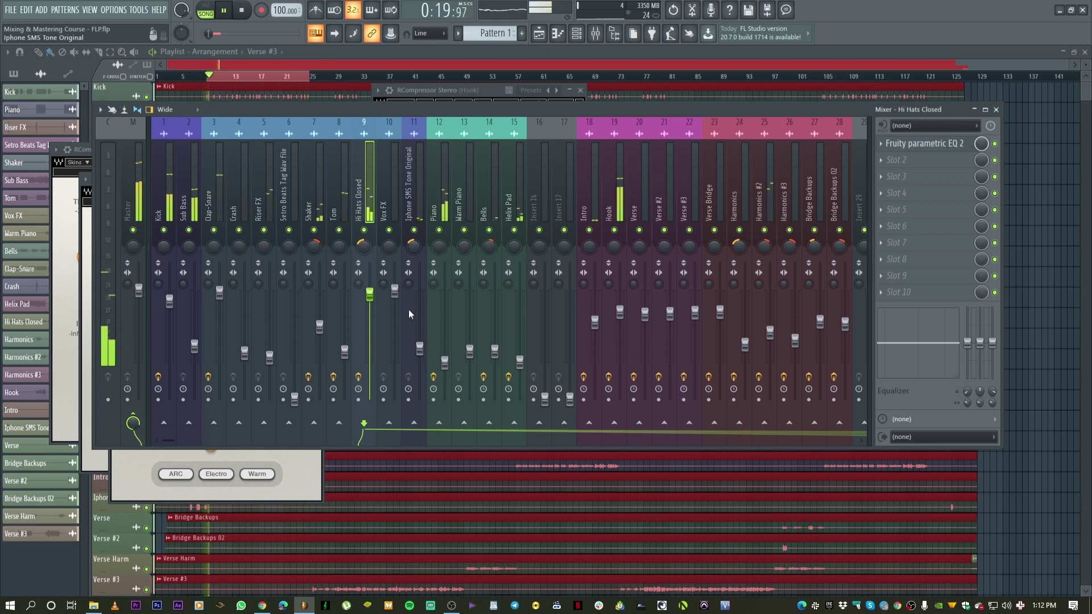
drag(386, 113, 396, 86)
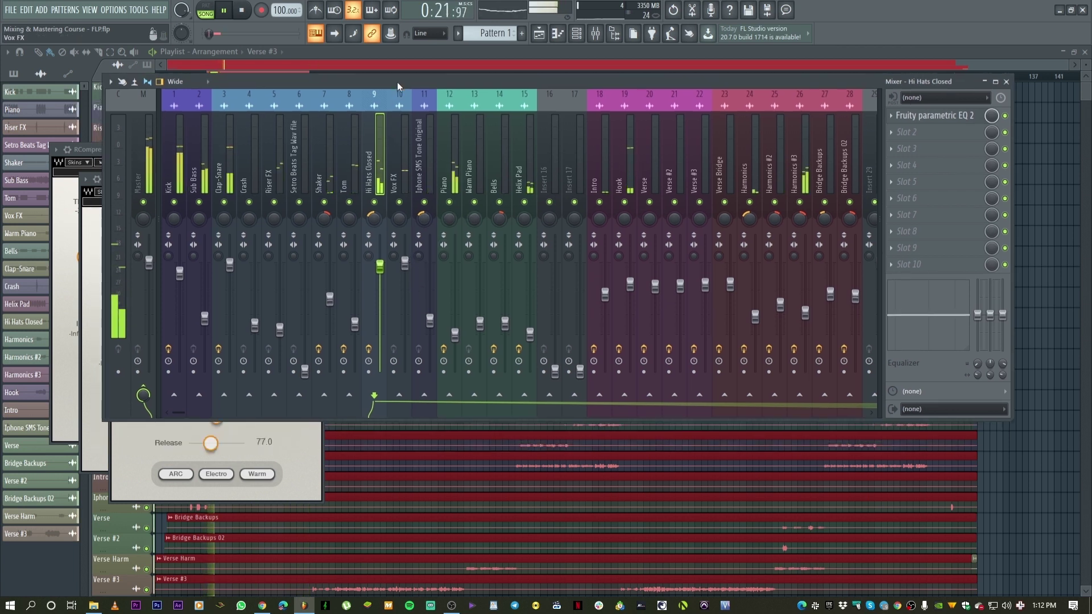
click(649, 174)
click(752, 166)
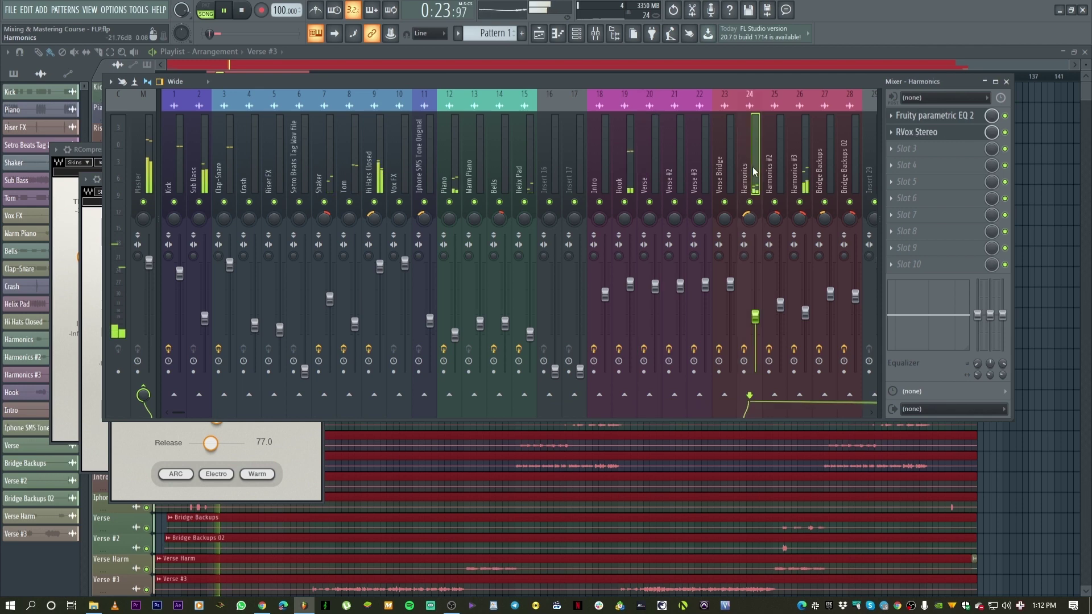
click(800, 166)
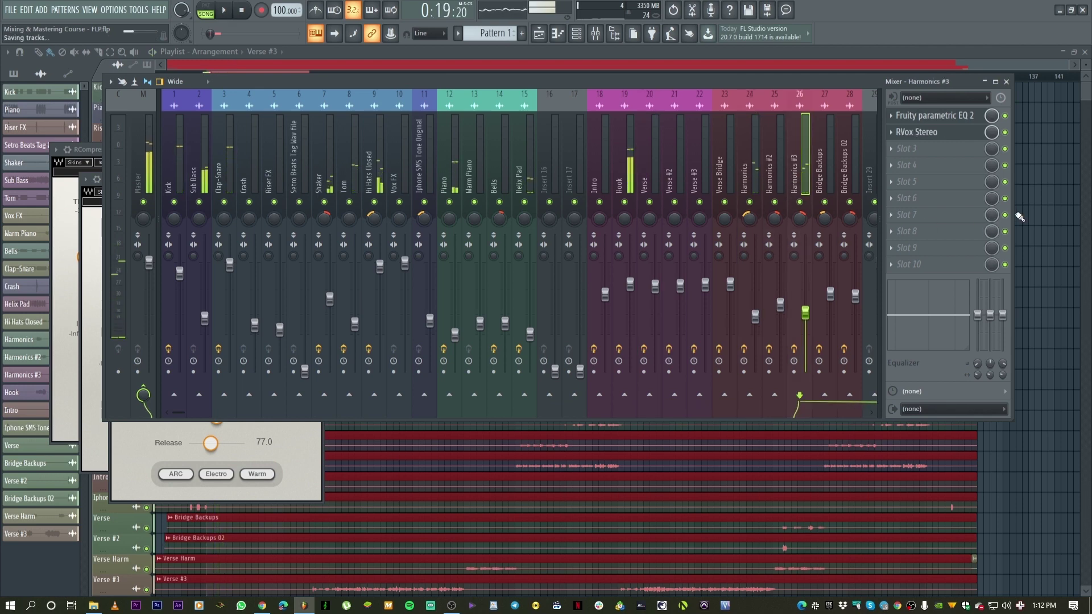
key(space)
Close the open plugin windows, review the Hook channel in the mixer, and start playback of the arrangement around bar 9
key(F12)
drag(1085, 65, 1086, 86)
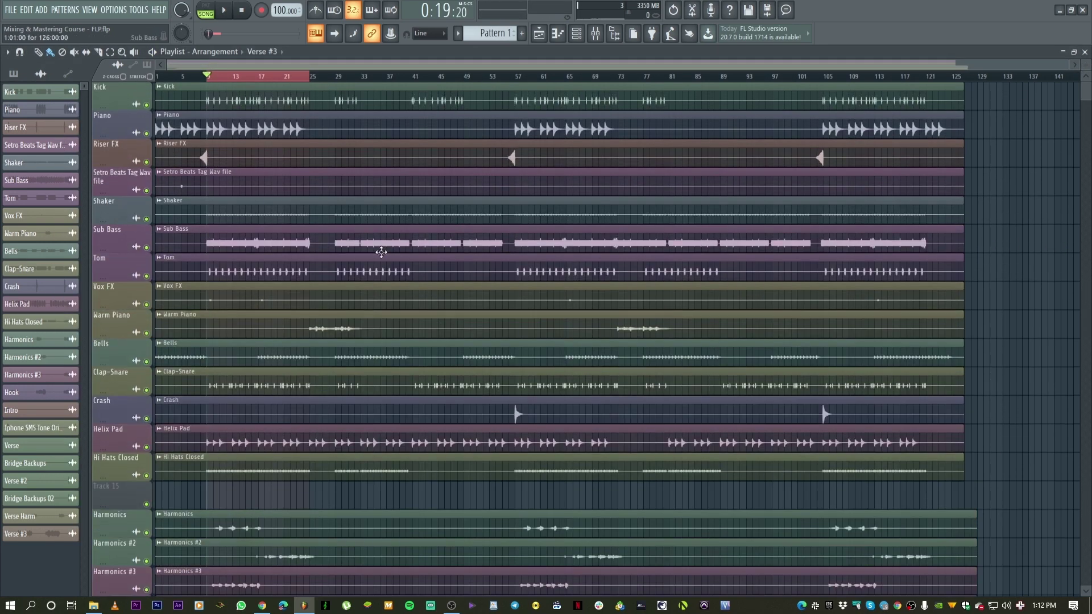
scroll(233, 277, up, 10)
scroll(426, 296, down, 8)
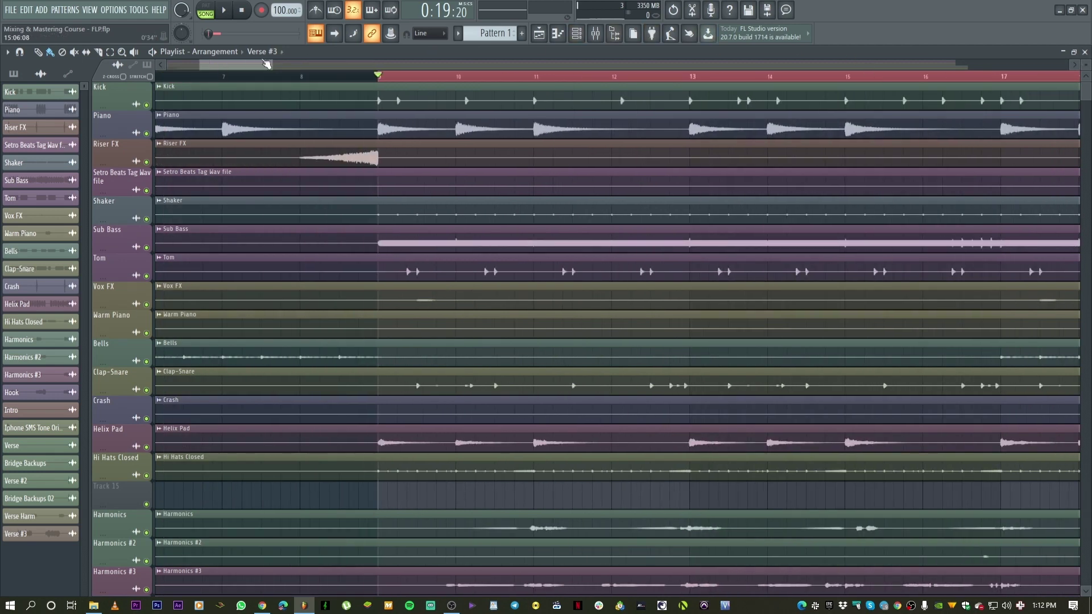
drag(232, 66, 238, 65)
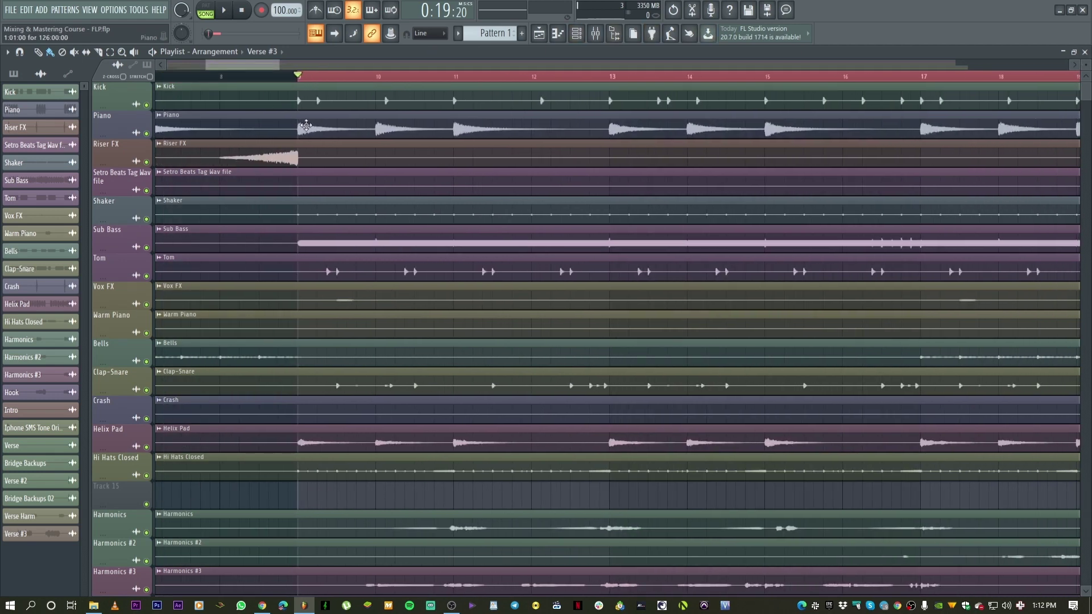
key(F9)
click(628, 173)
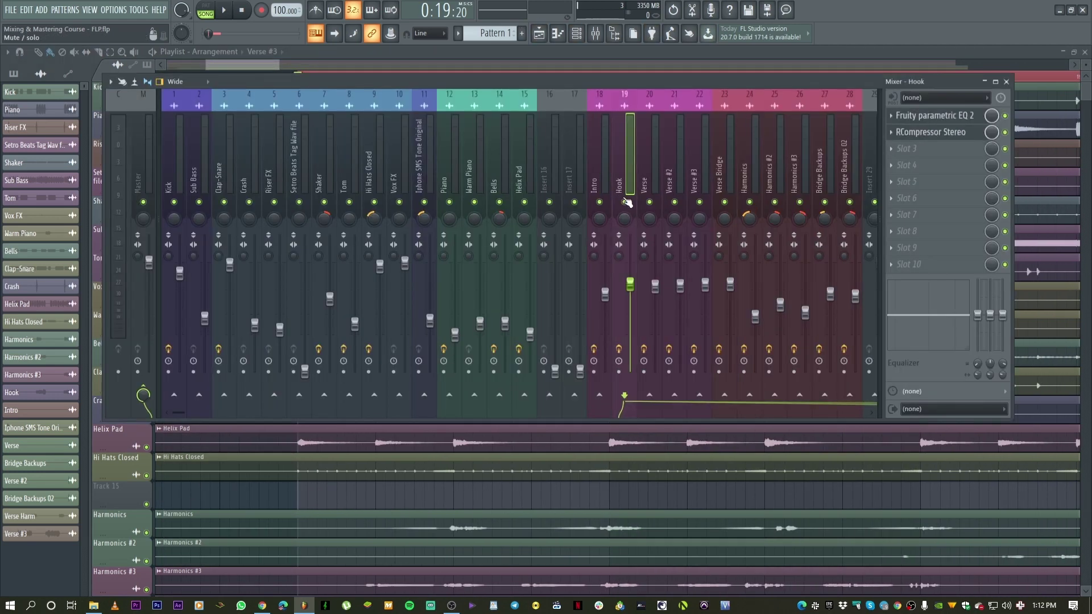
key(F9)
key(space)
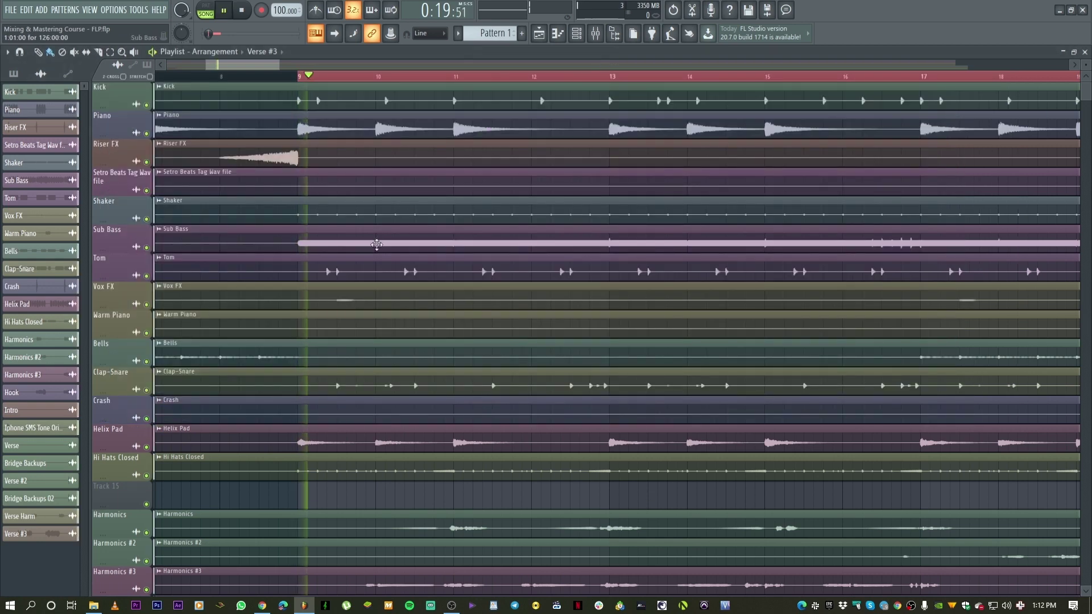
Enlarge the playlist tracks, locate the vocals below the instruments during playback, and solo the Hook track
alt+scroll(518, 250, up, 4)
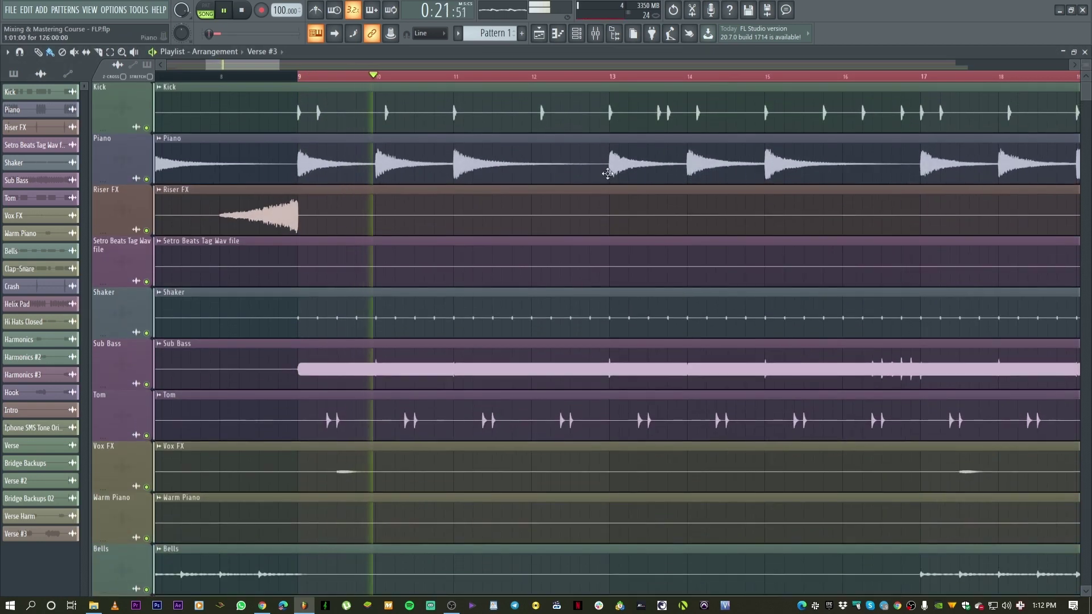
scroll(519, 243, down, 2)
scroll(514, 272, up, 2)
scroll(514, 301, down, 10)
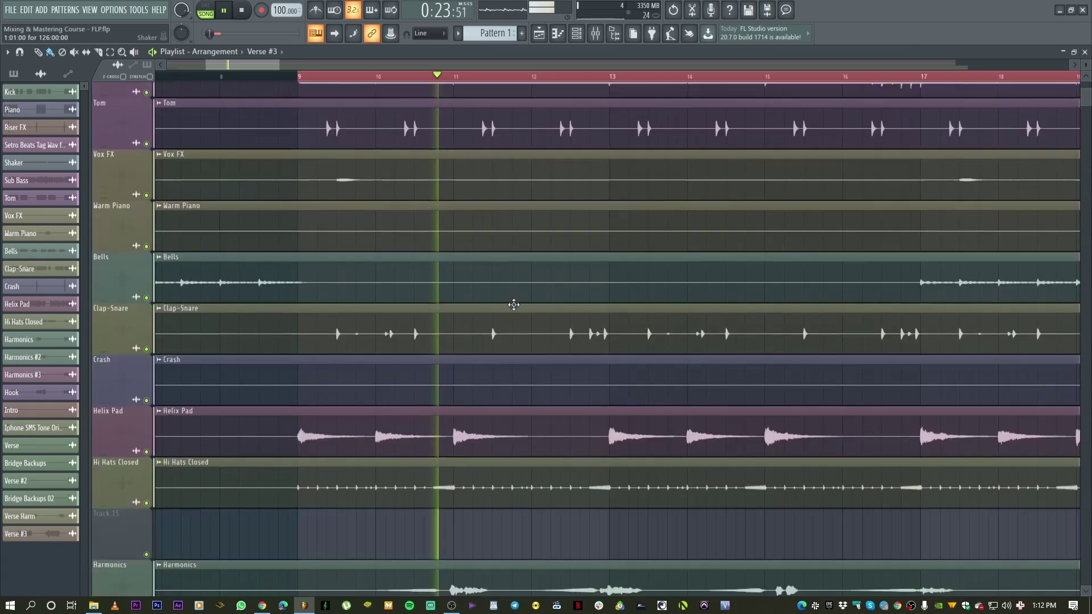
scroll(516, 312, down, 2)
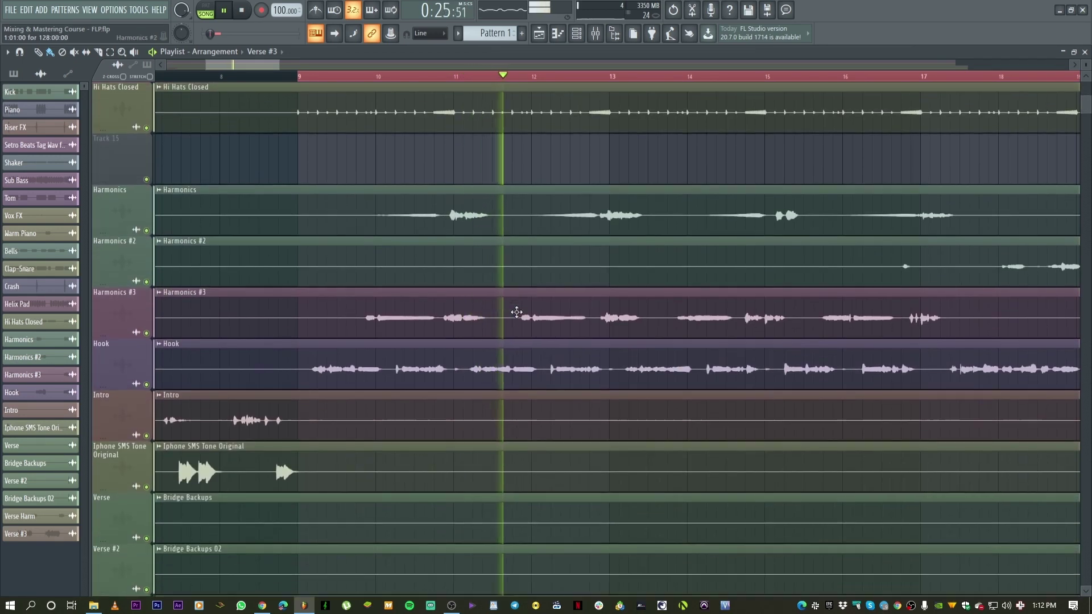
click(142, 383)
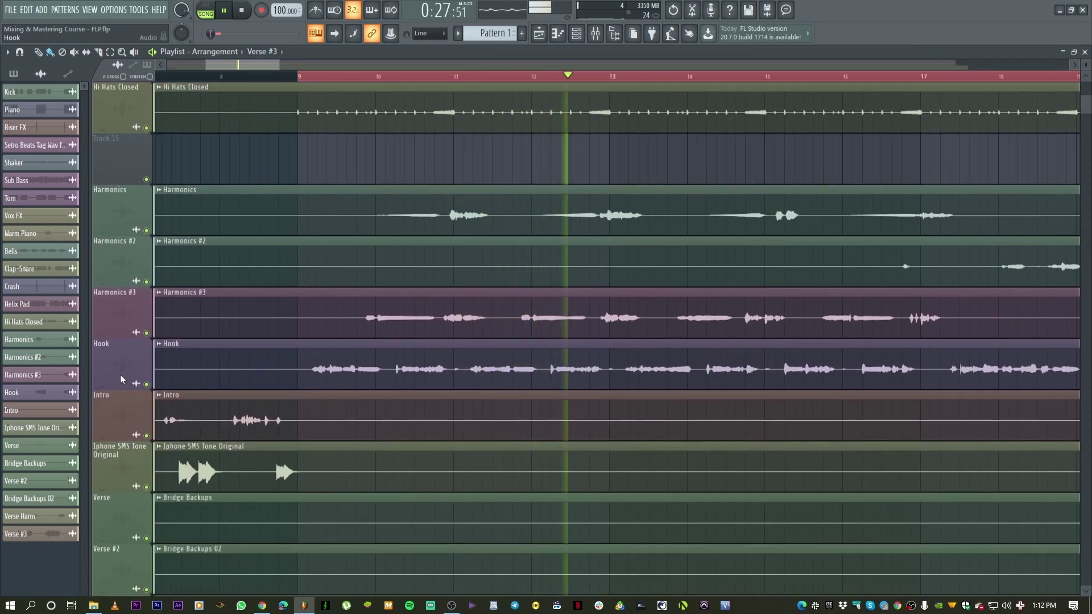
ctrl+click(146, 384)
scroll(327, 377, up, 3)
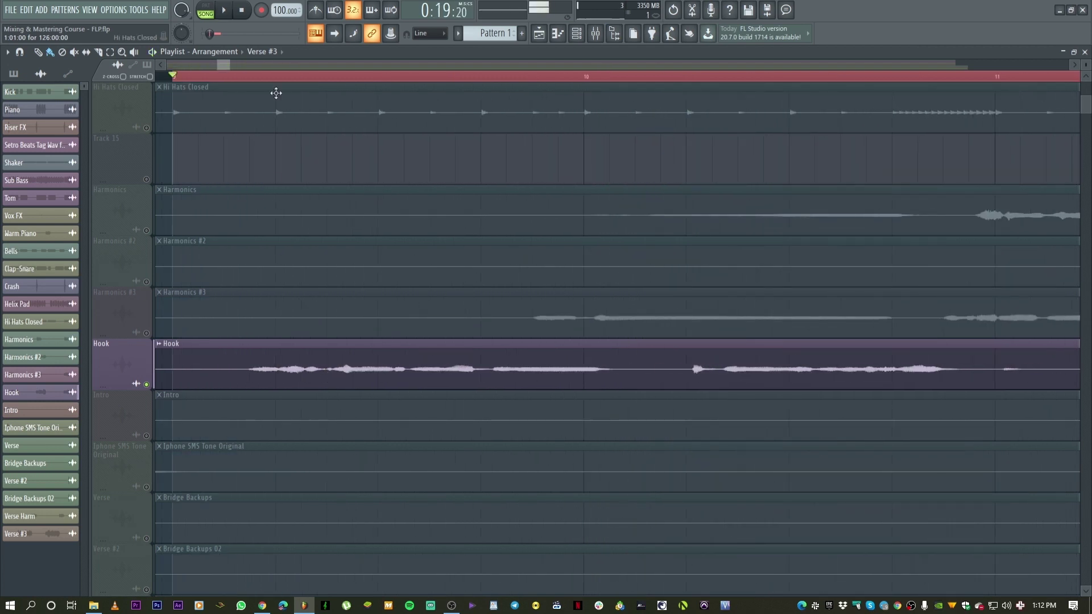
Set playlist snapping to (none) and slice the Hook clip on both sides of the quiet gap just after bar 10 begins
drag(220, 64, 225, 64)
click(98, 52)
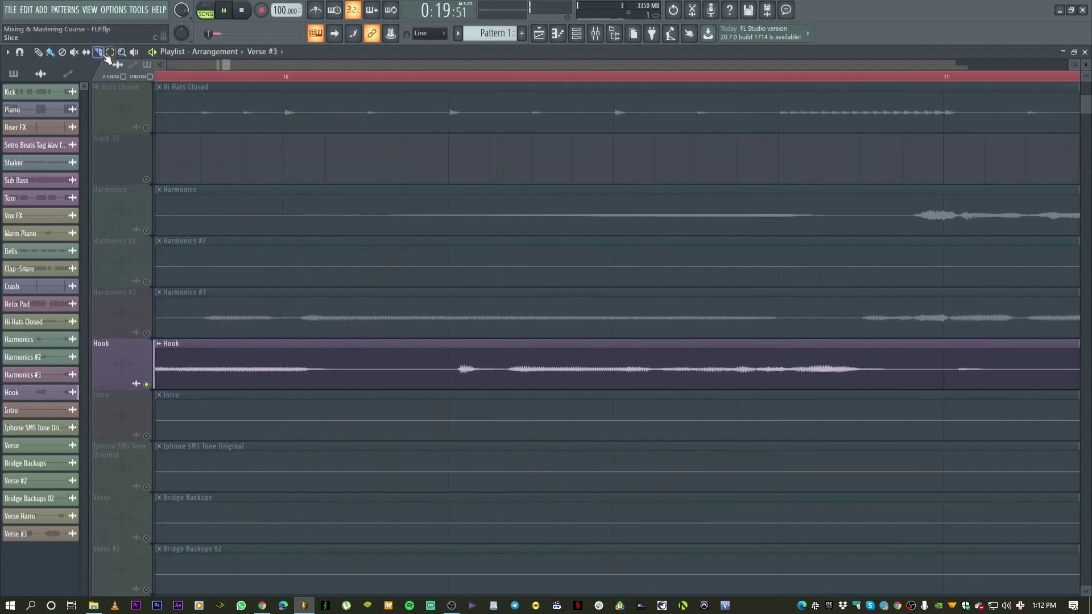
key(space)
click(20, 52)
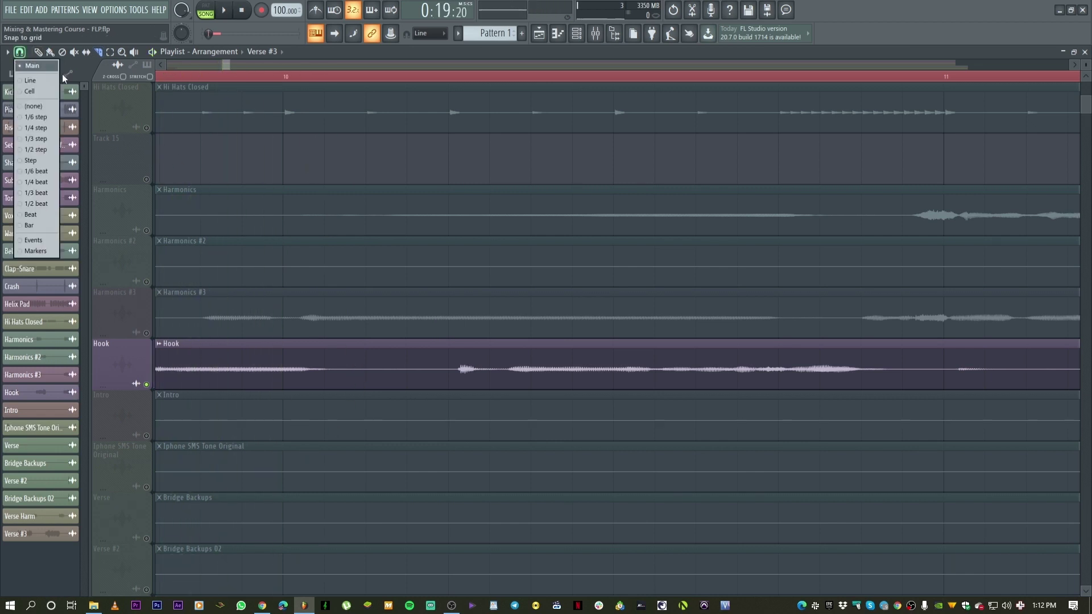
click(31, 106)
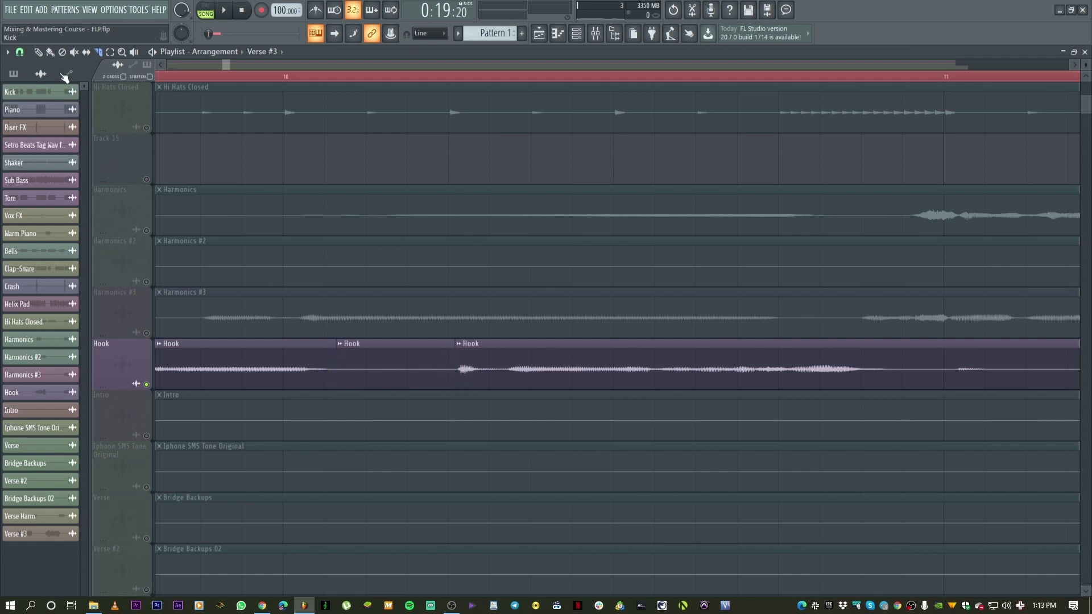
Delete the sliced quiet segment of the Hook clip just after the start of bar 10 and play the passage back
click(38, 51)
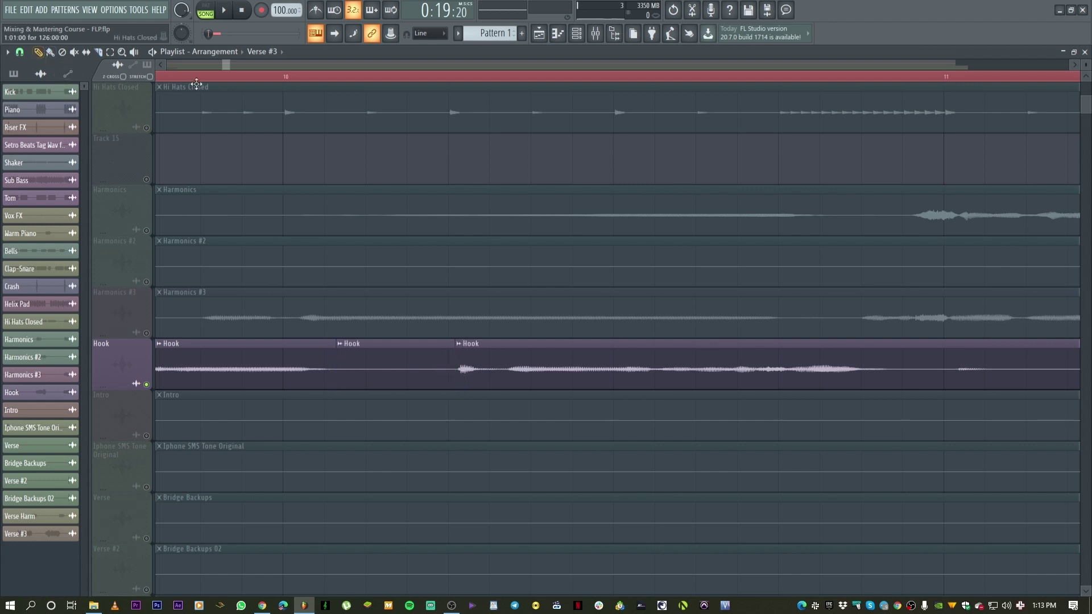
click(50, 52)
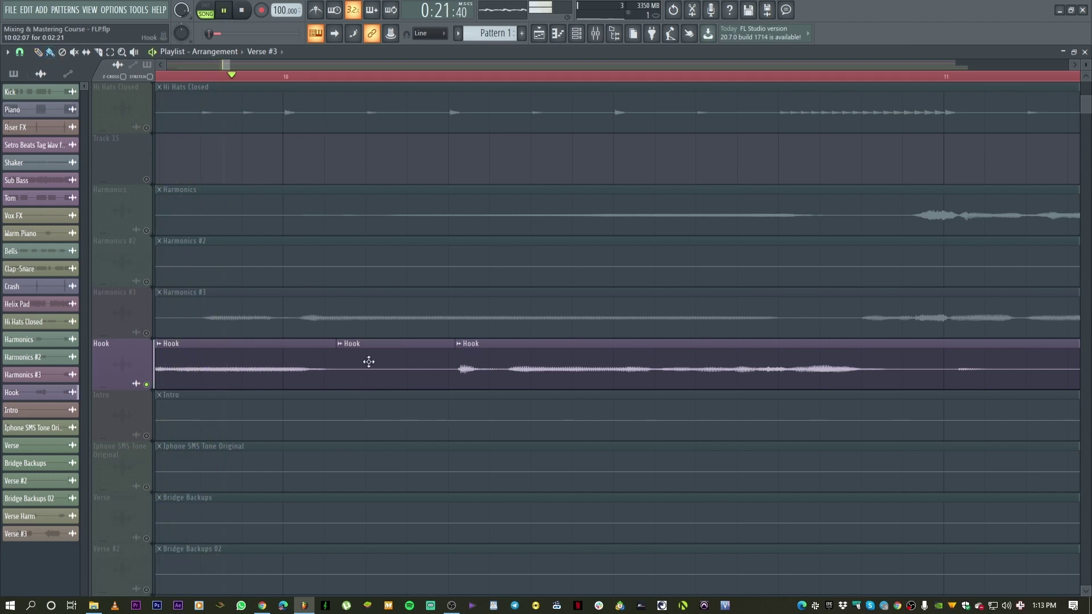
key(space)
right_click(369, 361)
key(space)
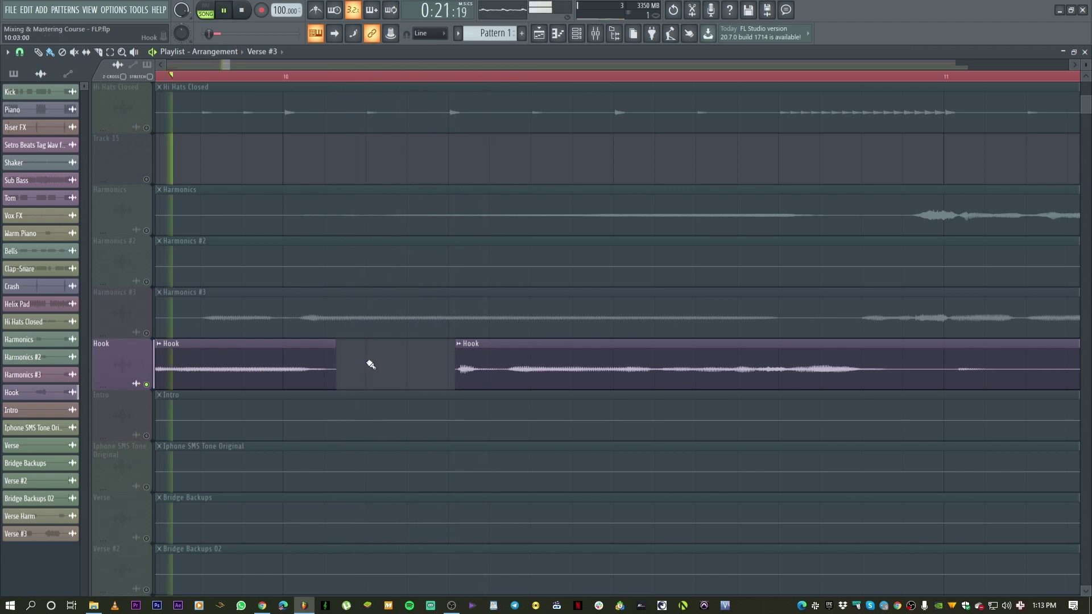
key(space)
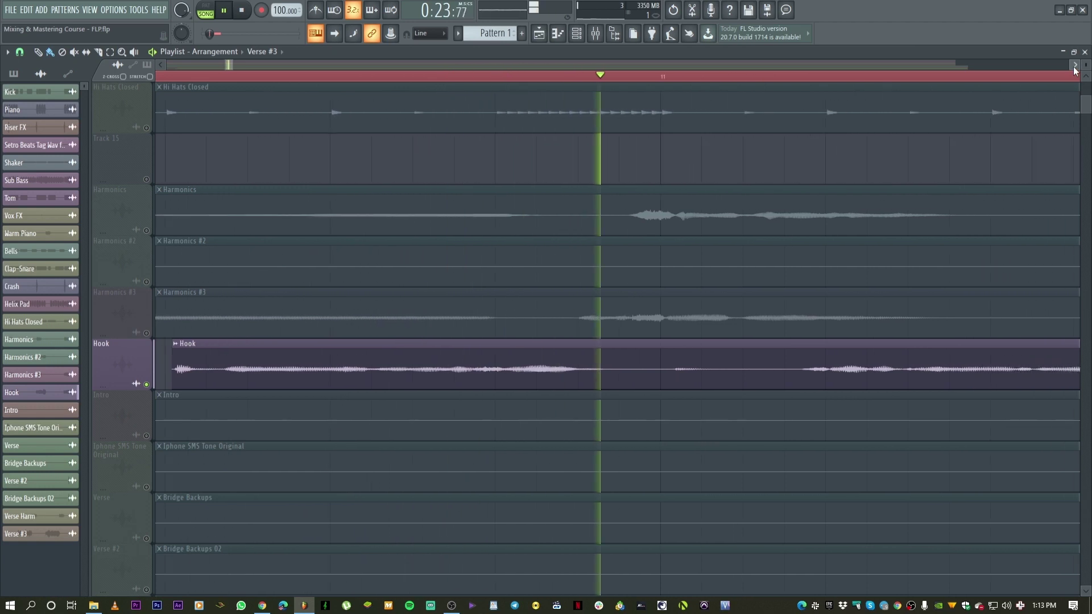
Slice the Hook clip on both sides of the quiet gap around the start of bar 11 and delete that segment
click(452, 74)
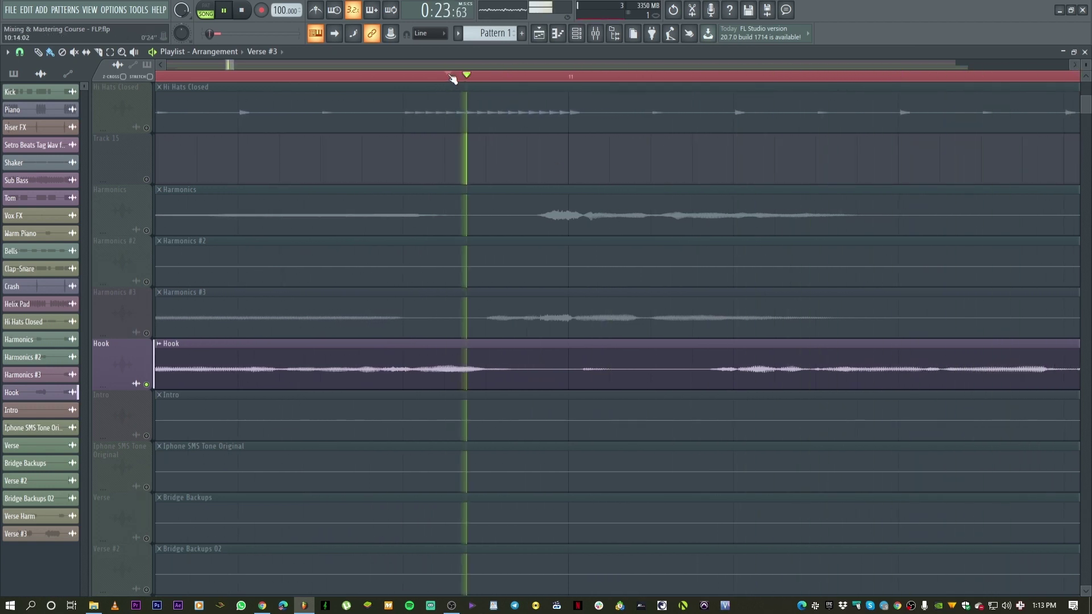
click(99, 52)
drag(519, 341, 521, 392)
drag(699, 341, 699, 390)
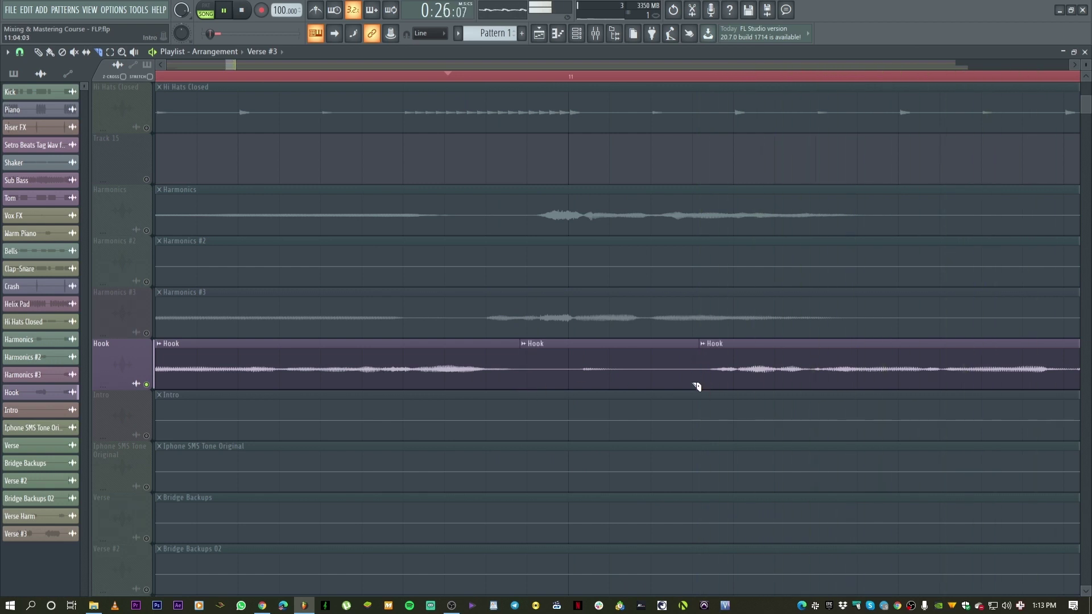
click(50, 52)
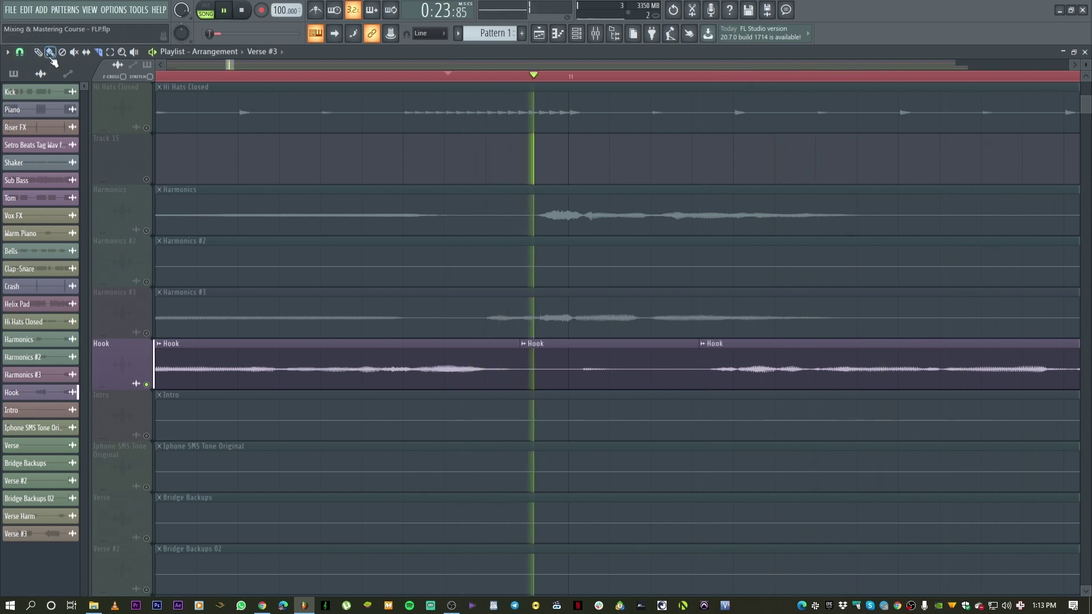
right_click(628, 365)
key(space)
key(space)
Slice out and delete the quiet Hook segment just after the start of bar 12, listening to the surrounding passage
click(1075, 65)
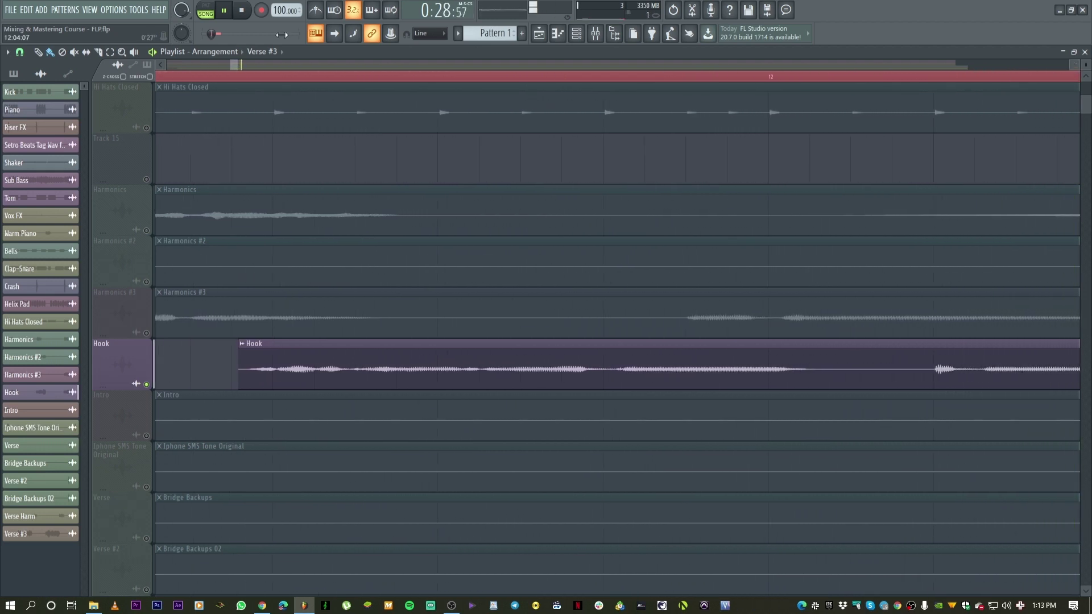
click(99, 52)
drag(826, 386, 828, 389)
drag(926, 348, 927, 392)
key(space)
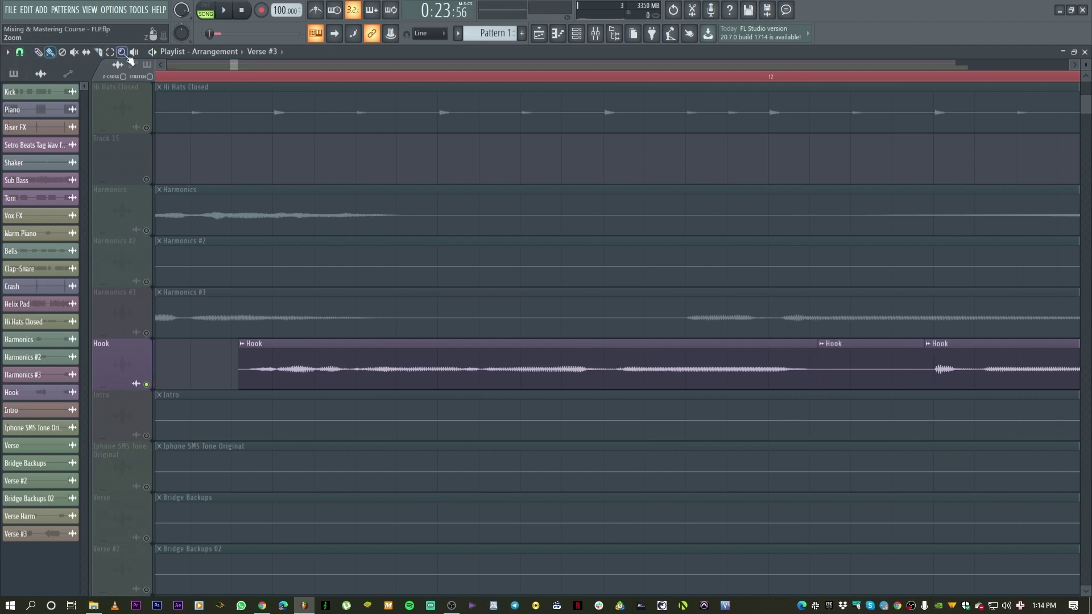
scroll(644, 69, right, 1)
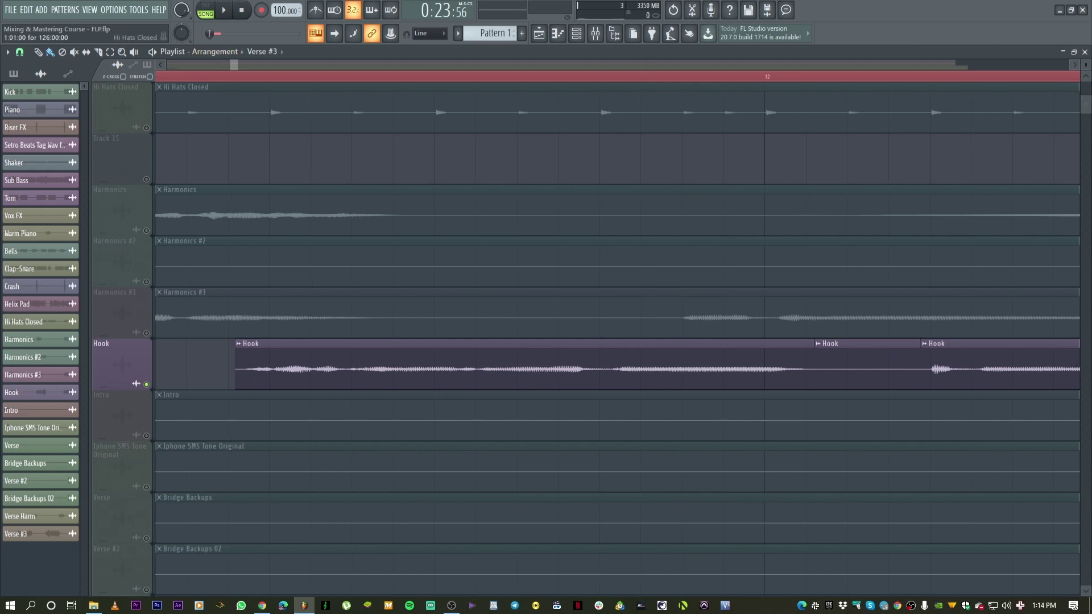
click(1075, 66)
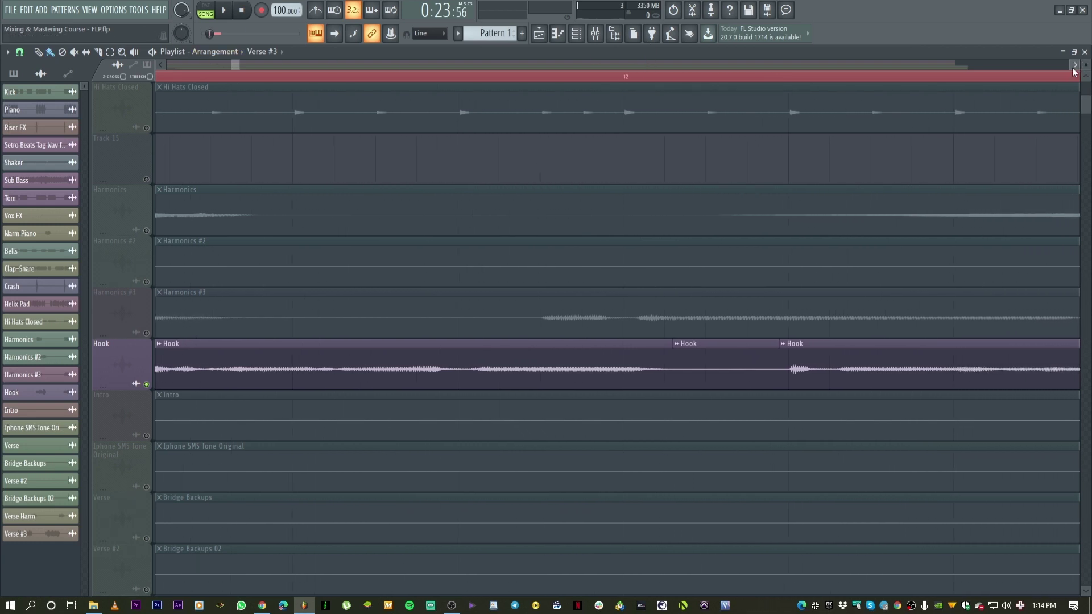
click(475, 74)
key(space)
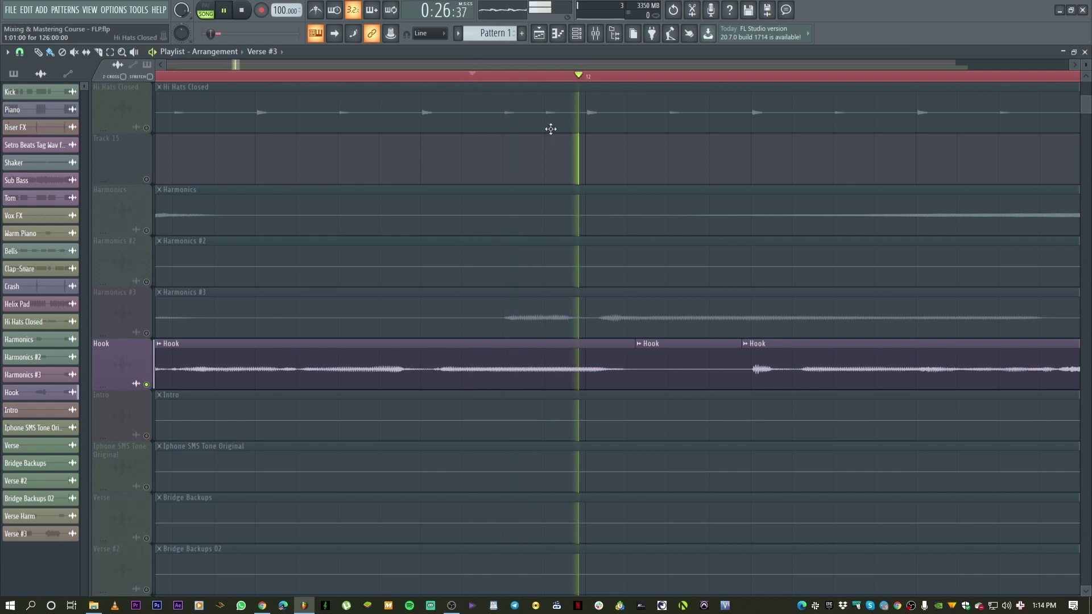
right_click(686, 361)
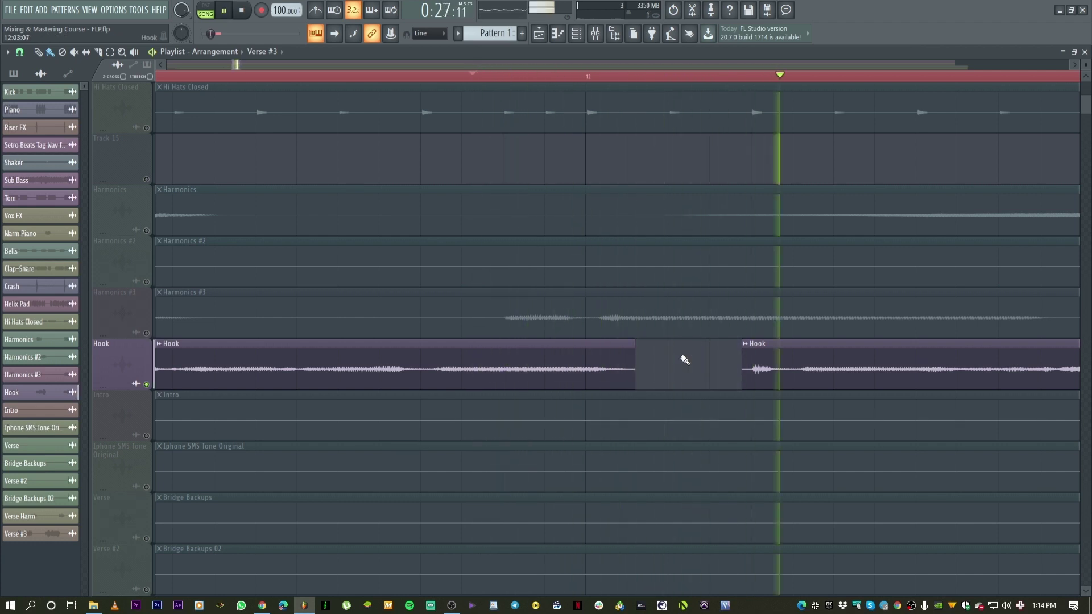
key(space)
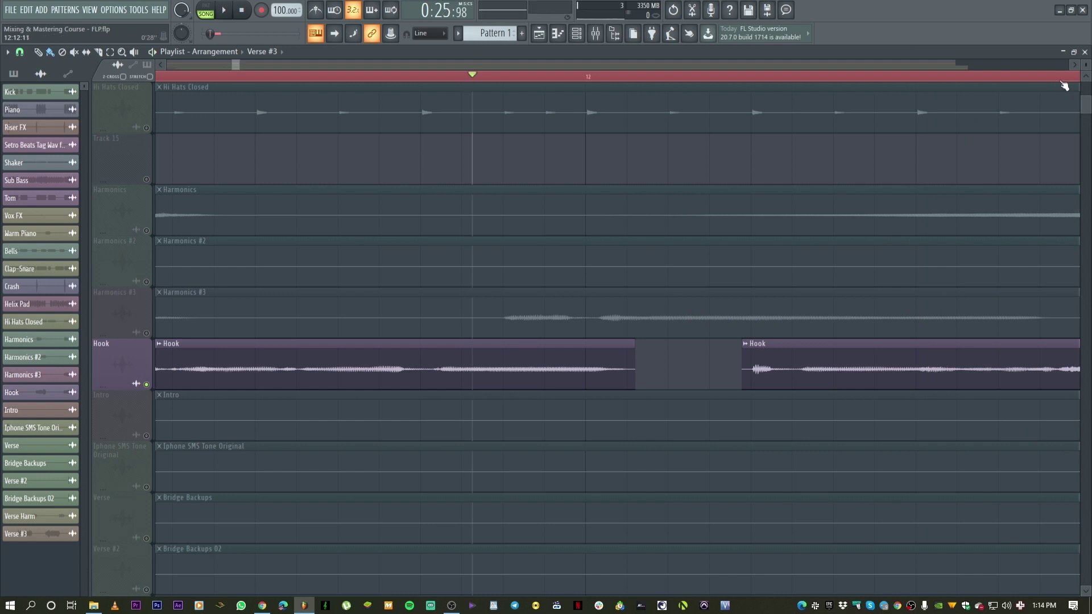
Listen to the Hook around bar 13, slice the clip on both sides of the quiet gap there, and delete that segment
click(1076, 65)
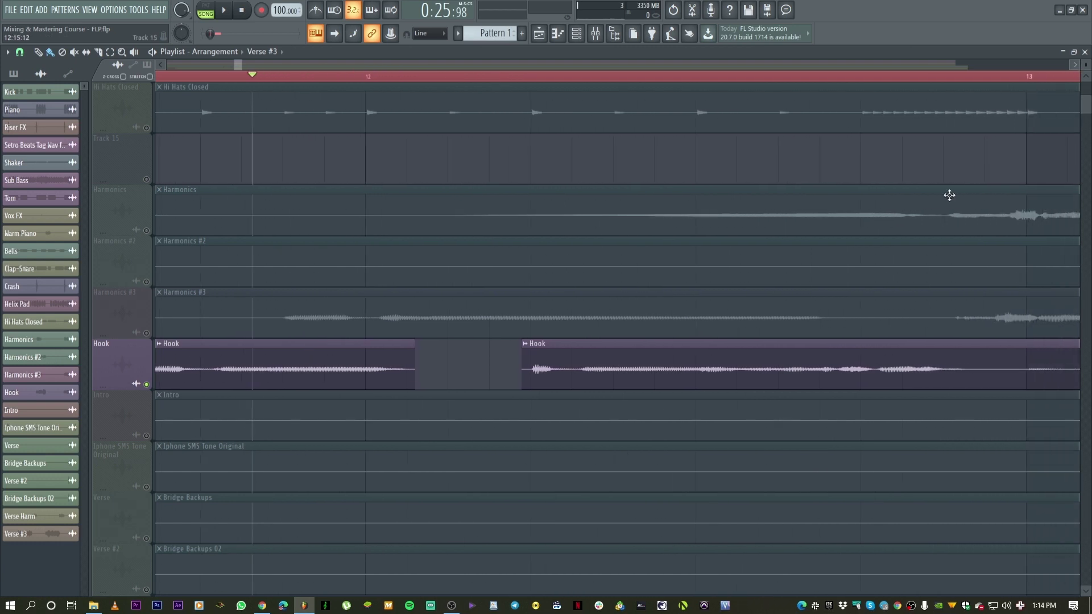
scroll(887, 275, down, 3)
drag(233, 64, 247, 65)
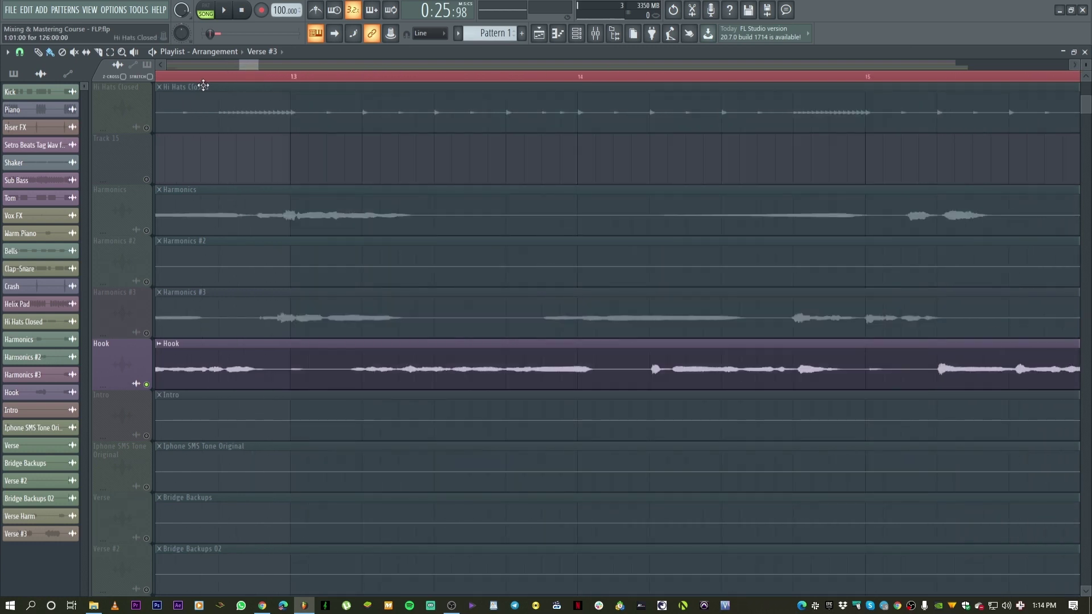
key(space)
key(space)
key(space)
key(space)
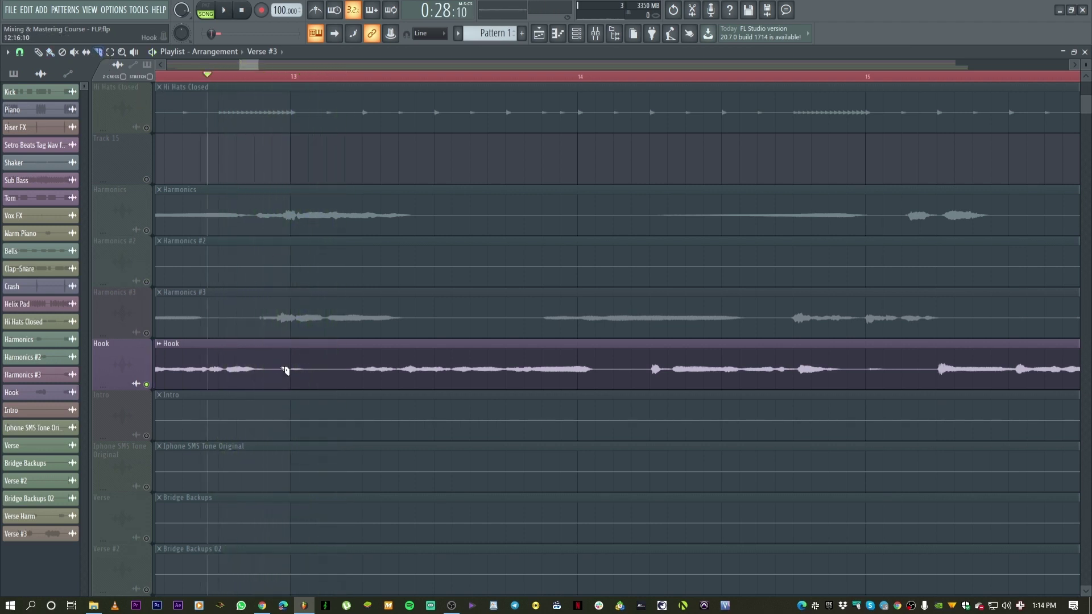
key(space)
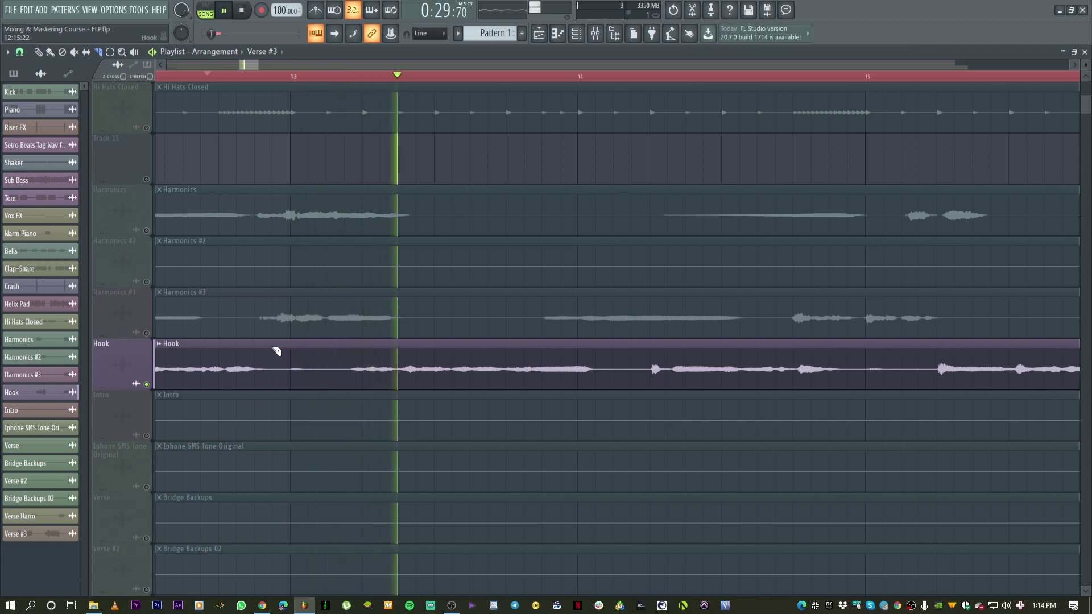
key(space)
mouse_move(273, 344)
mouse_down()
mouse_move(282, 397)
mouse_move(345, 397)
mouse_up()
right_click(304, 367)
Move the playhead just before bar 14, then slice out and delete the quiet Hook segment shortly after bar 14 begins
click(558, 76)
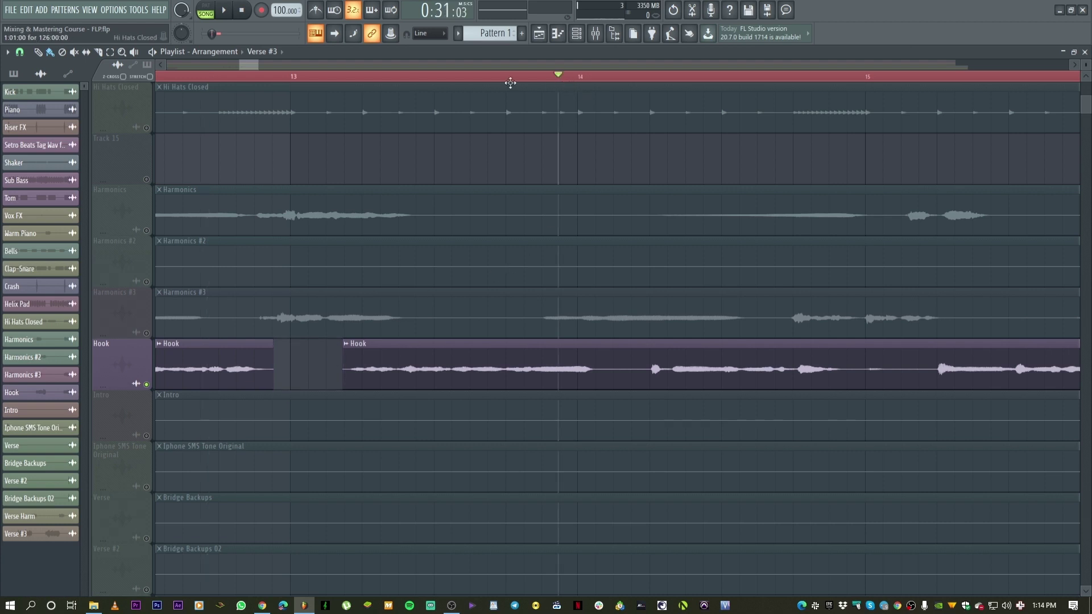
click(99, 52)
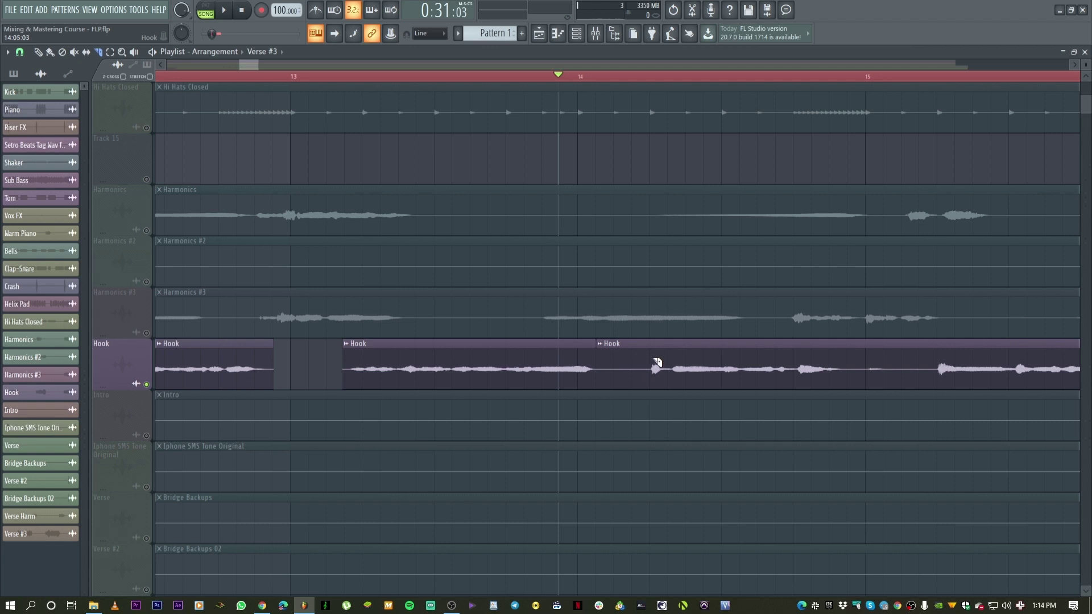
click(653, 394)
right_click(627, 364)
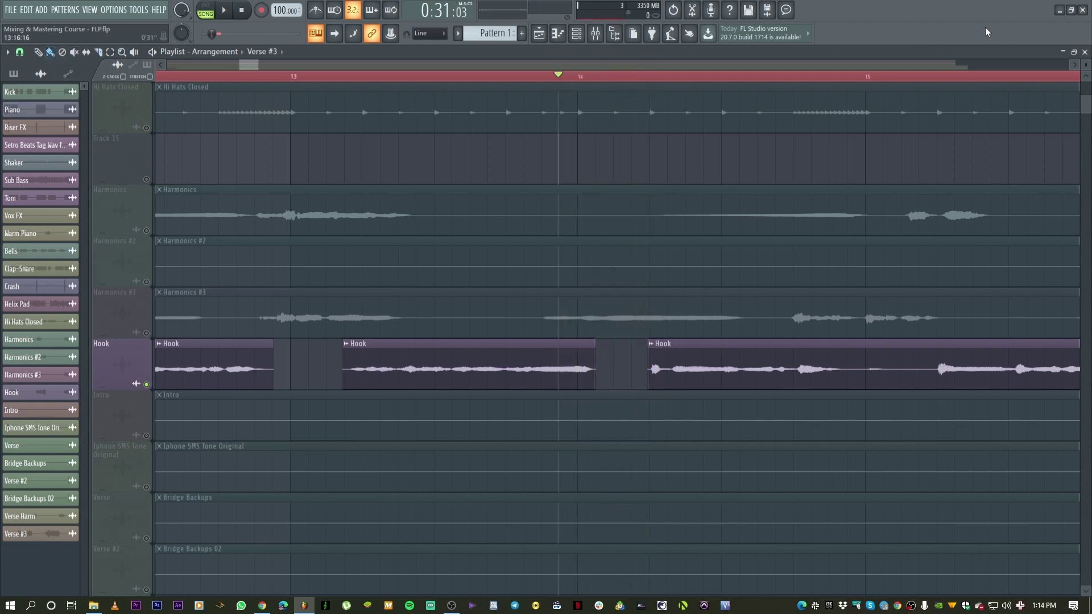
Slice out and delete the quiet Hook segment around the start of bar 15, listening to the passage just before it
click(1075, 65)
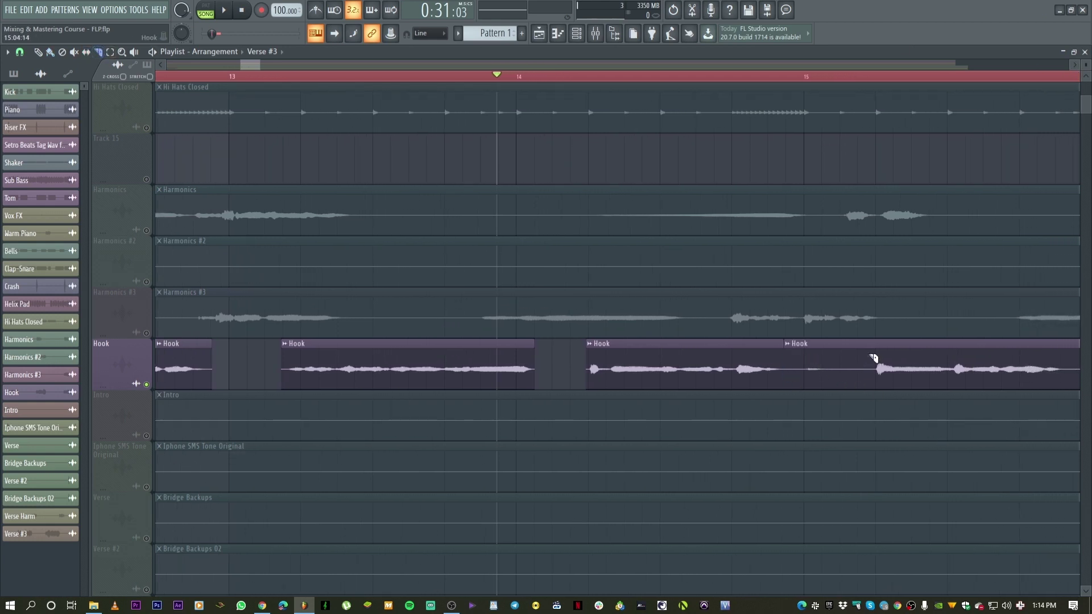
click(50, 52)
click(691, 81)
key(space)
key(space)
right_click(831, 368)
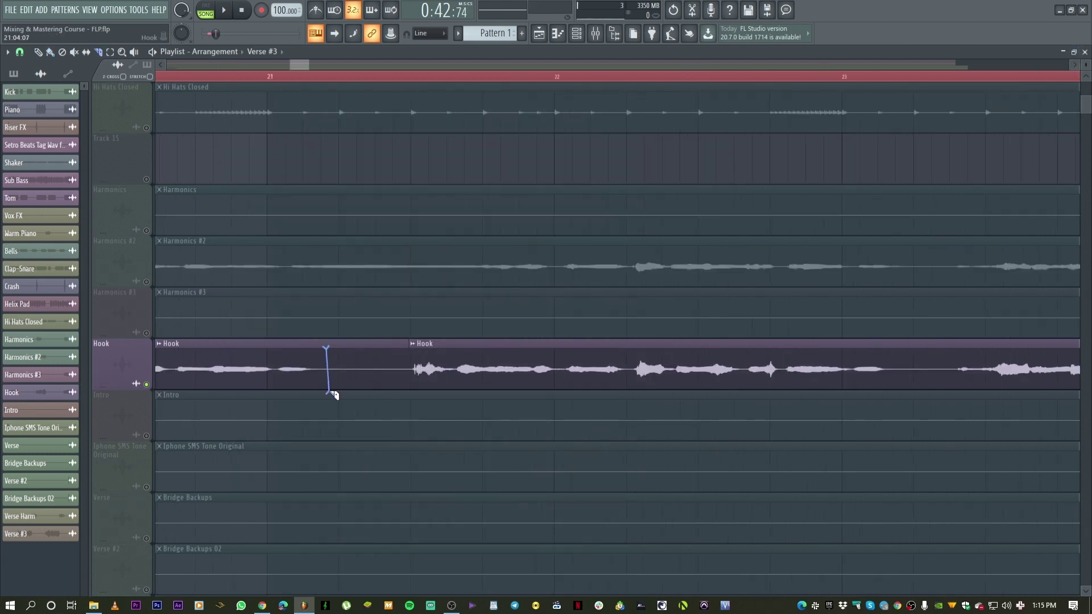
Slice the Hook where the phrase ends shortly after bar 21 begins, delete the quiet segment, and play the passage
drag(334, 395, 334, 395)
key(space)
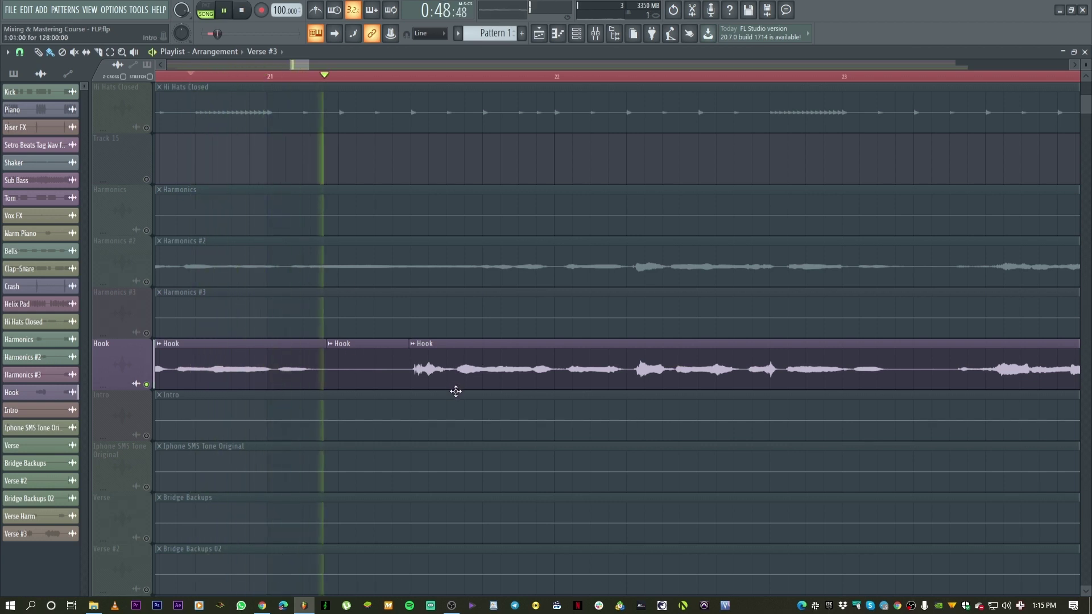
right_click(360, 362)
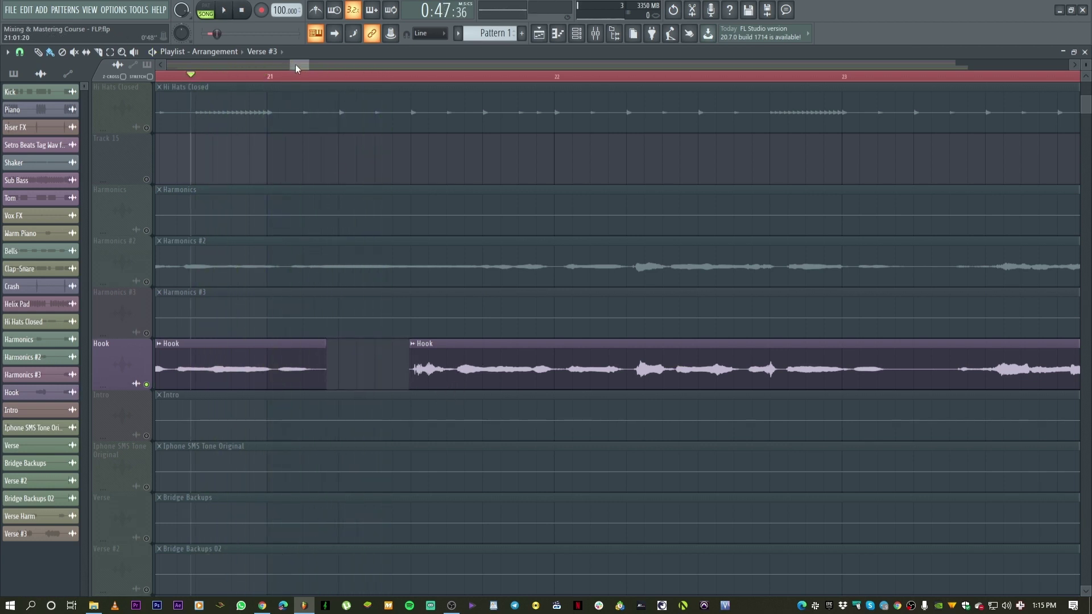
key(space)
Listen to the Hook around bar 23, slice on both sides of the quiet gap shortly after it, and delete that segment
drag(297, 64, 306, 62)
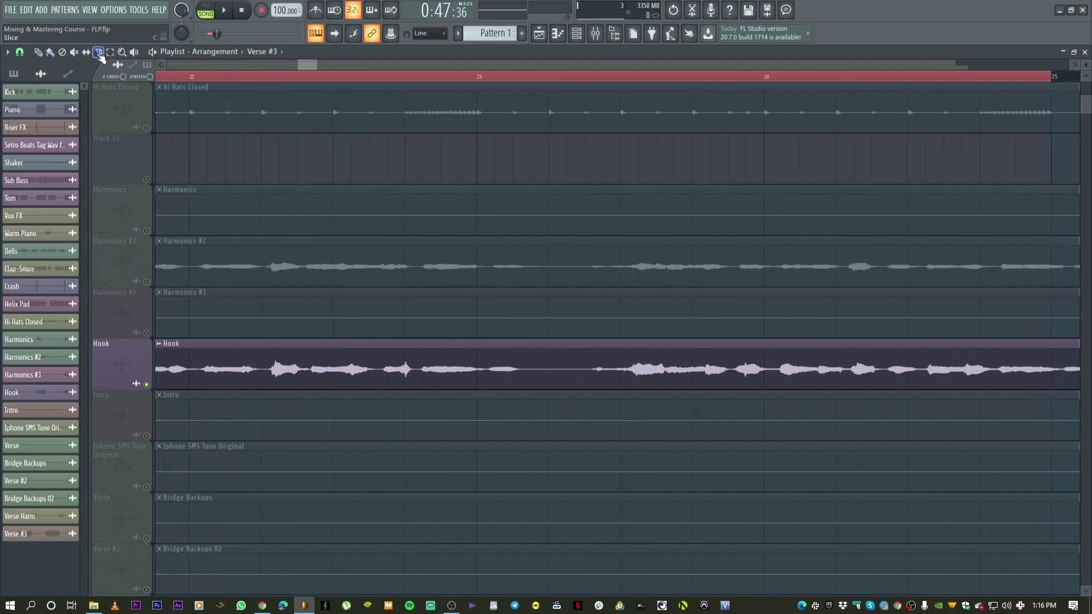
key(space)
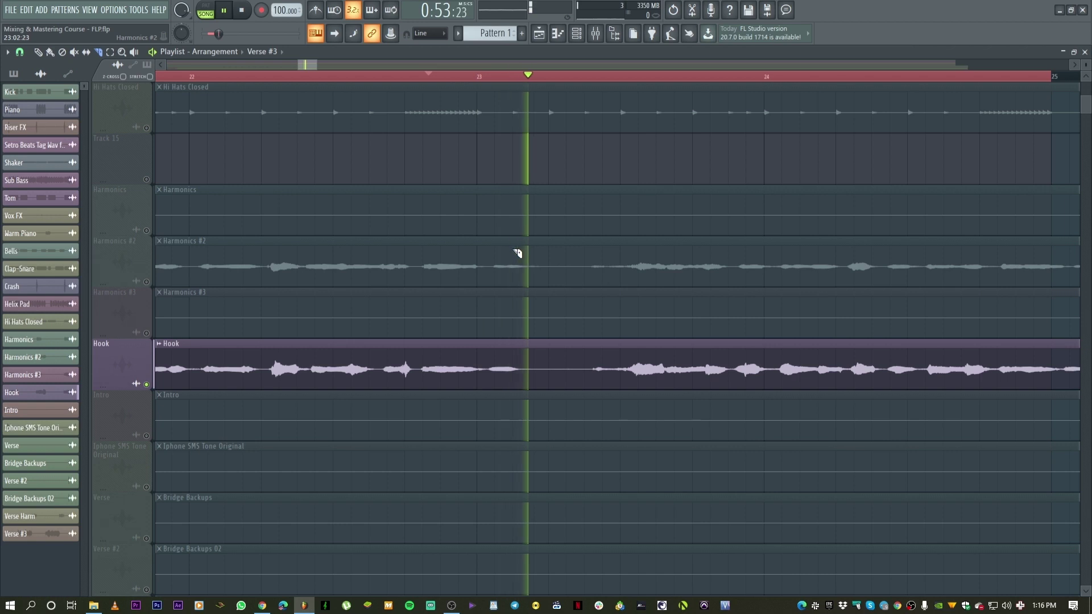
key(space)
key(space)
key(space)
drag(587, 348, 586, 377)
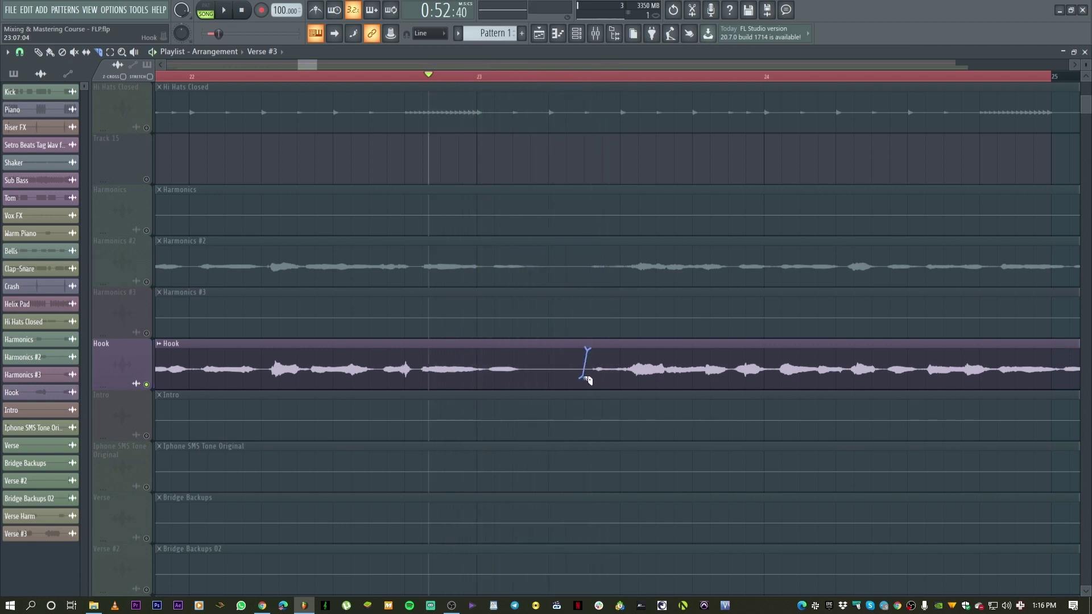
drag(529, 386, 529, 387)
right_click(555, 360)
Play back the cleaned Hook with the whole arrangement in view, and clear the time selection over bars 9 to 25
key(space)
drag(307, 60, 329, 78)
scroll(629, 361, down, 10)
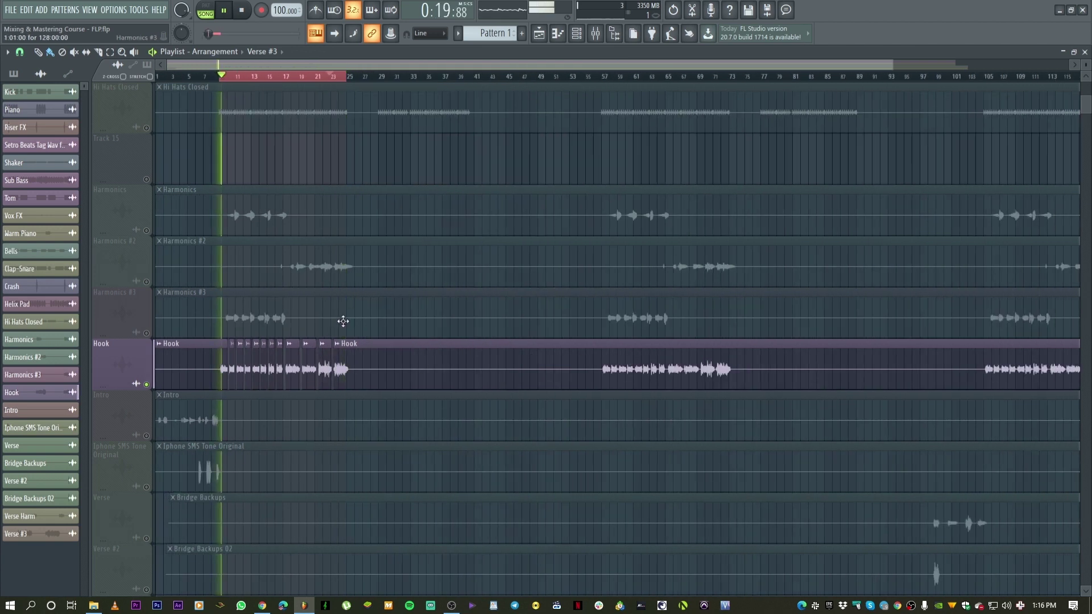
click(110, 52)
click(267, 80)
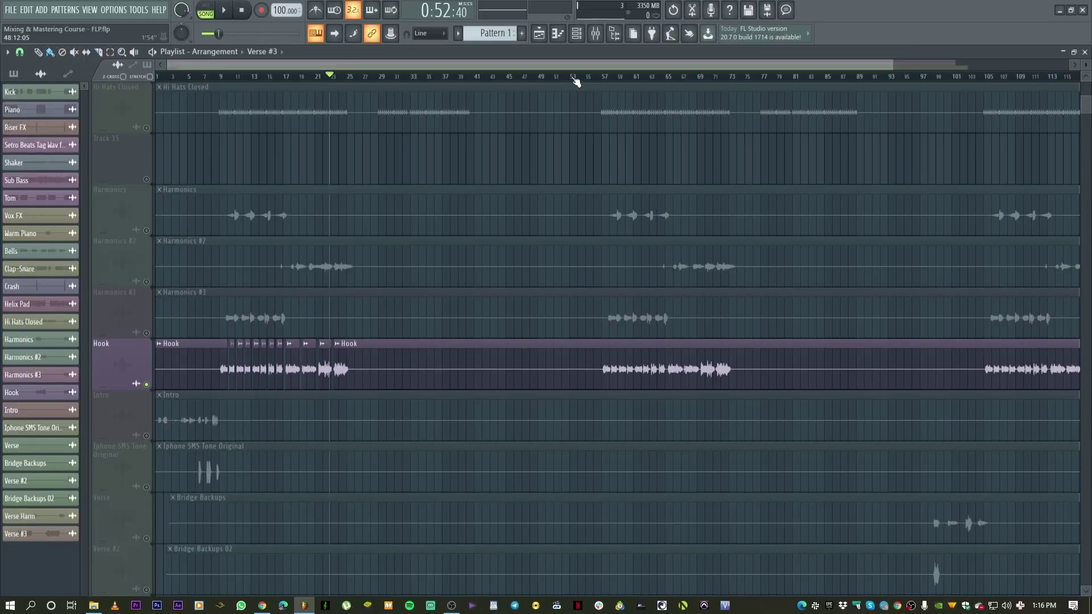
Take the Hook out of solo so all tracks are active, and place the playhead just before bar 9
click(596, 33)
click(596, 38)
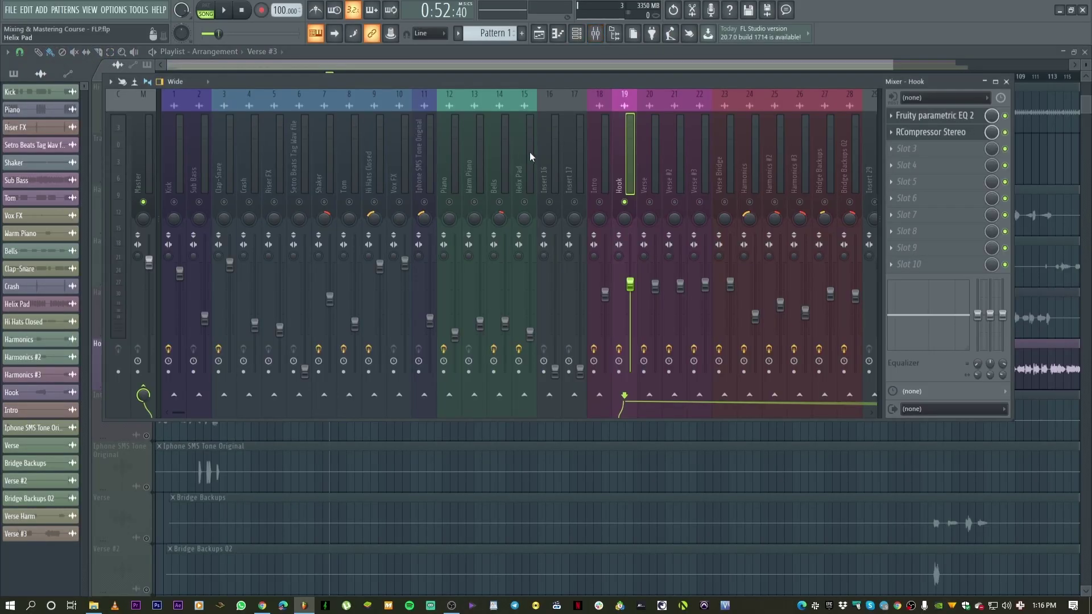
click(538, 34)
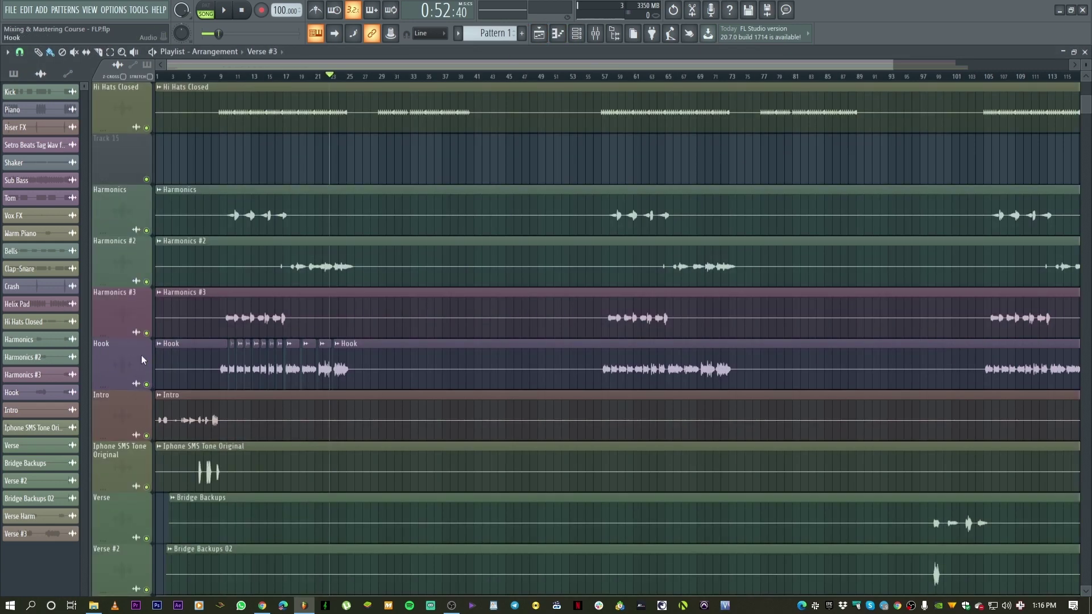
click(213, 75)
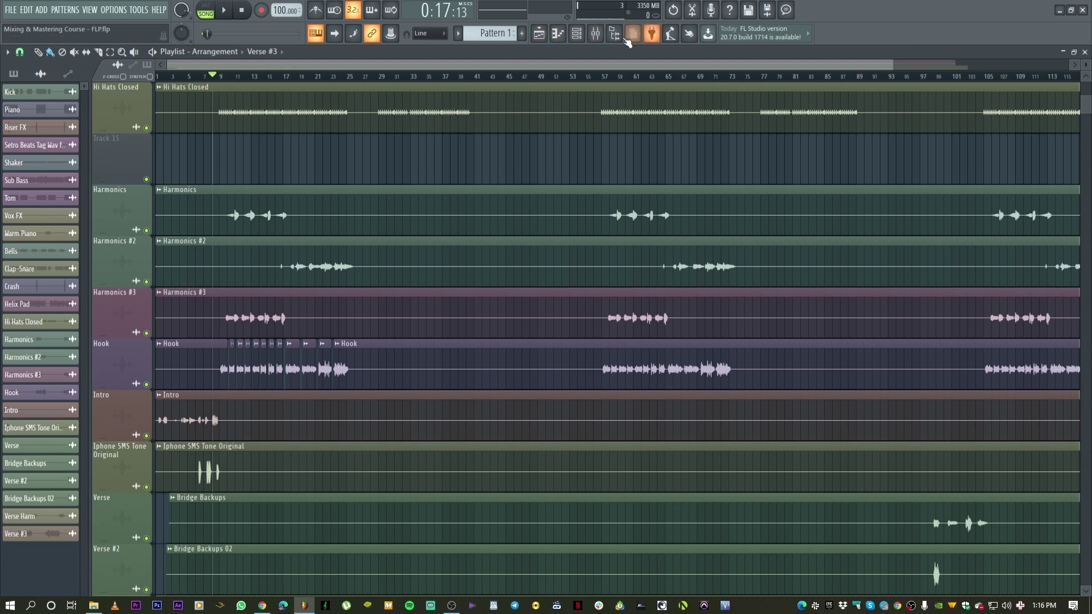
Play the song with the mixer open and mute the Verse, Verse #2, Verse #3 and Intro tracks
click(595, 33)
key(space)
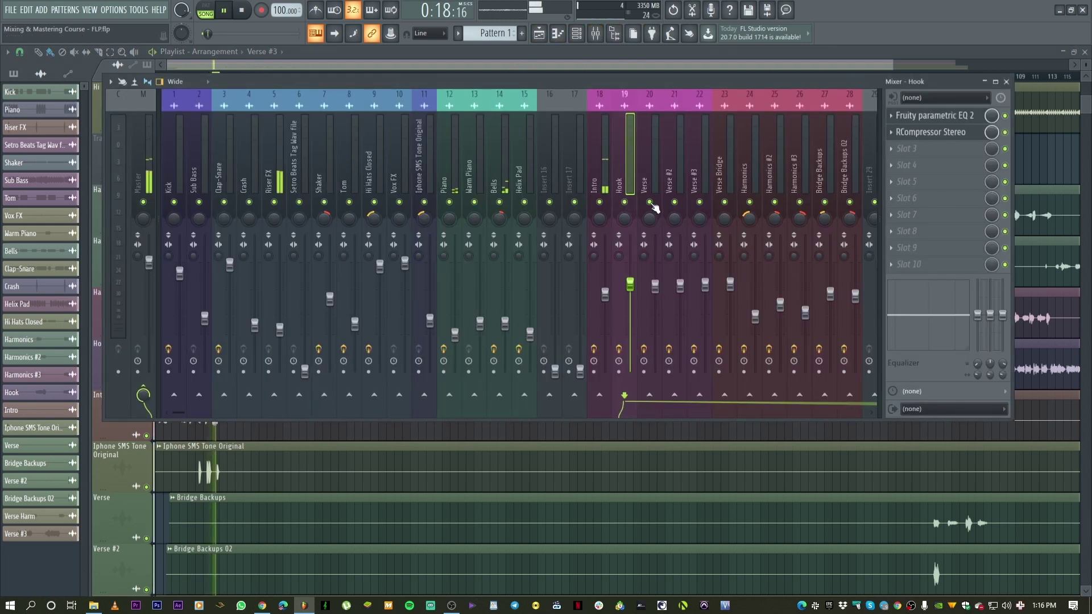
click(650, 202)
click(674, 202)
click(700, 202)
click(600, 202)
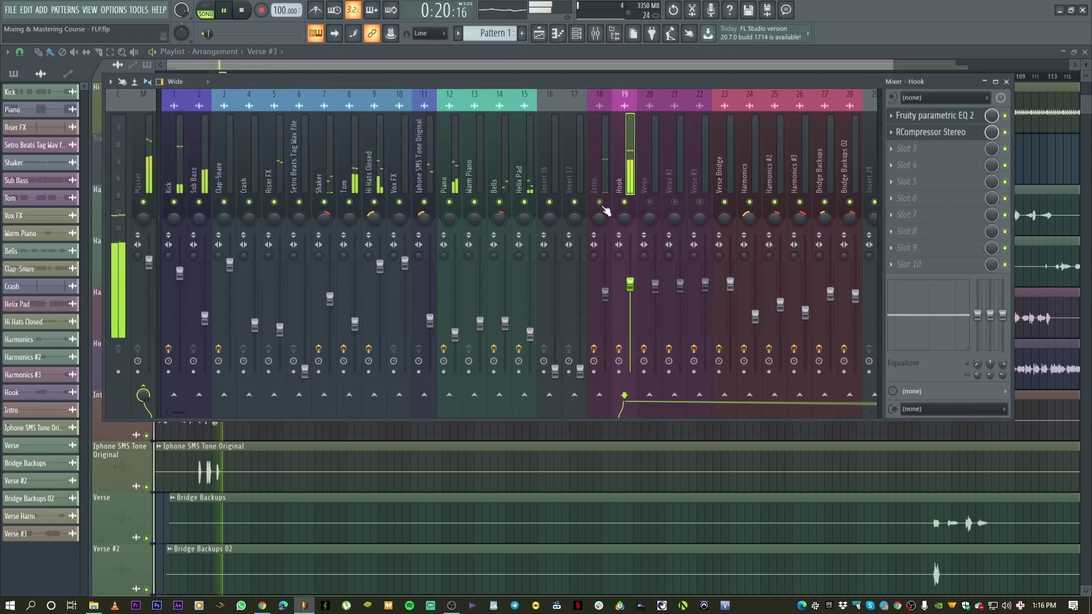
Mute Verse Bridge, Harmonics, Harmonics #2, Harmonics #3, Bridge Backups and Bridge Backups 02 in the mixer, leaving Hook as the active vocal
click(725, 202)
click(749, 202)
click(775, 202)
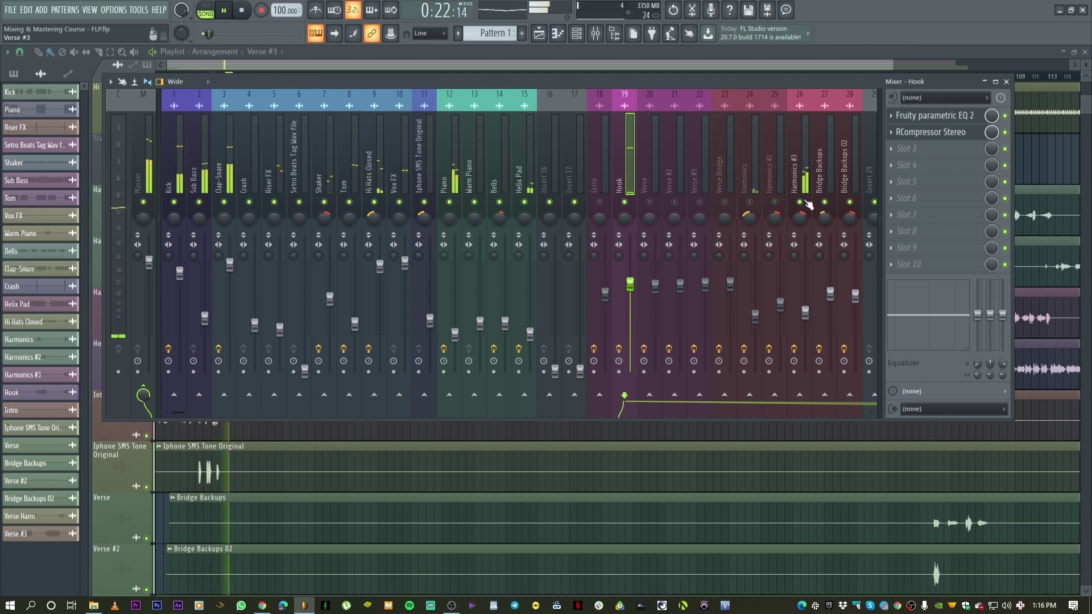
click(799, 202)
click(825, 202)
click(849, 202)
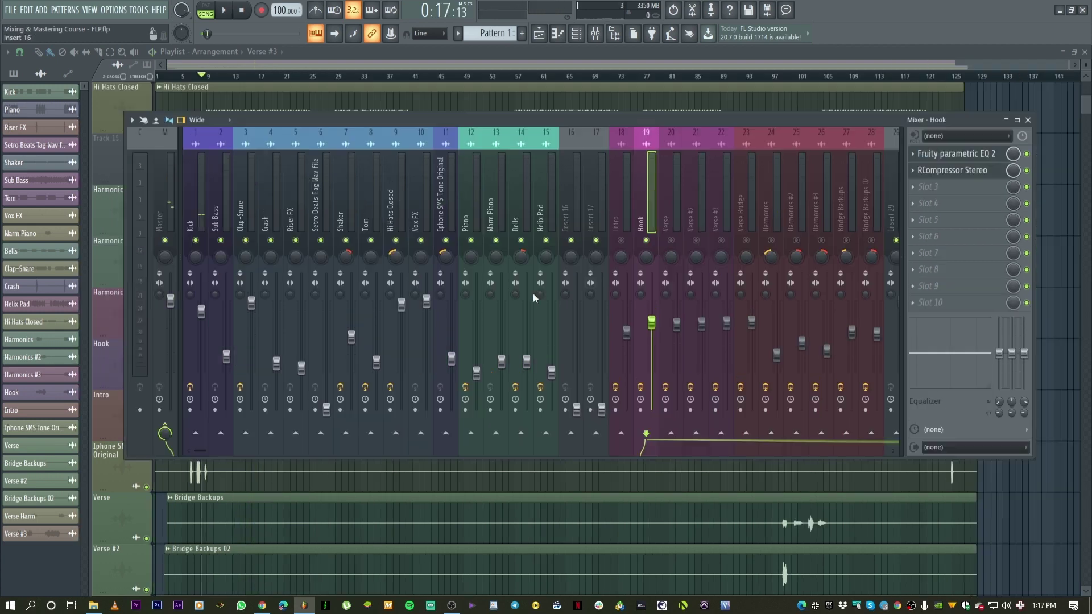
Open the RCompressor Stereo on the Piano mixer track and move its window up over the mixer
click(452, 205)
click(465, 207)
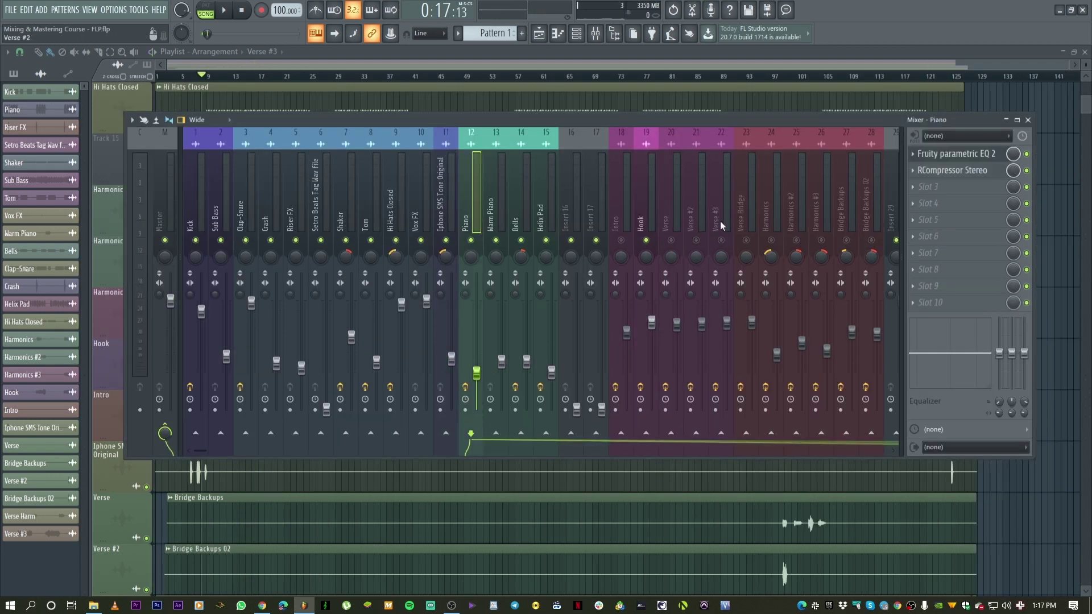
click(954, 172)
drag(516, 120, 509, 79)
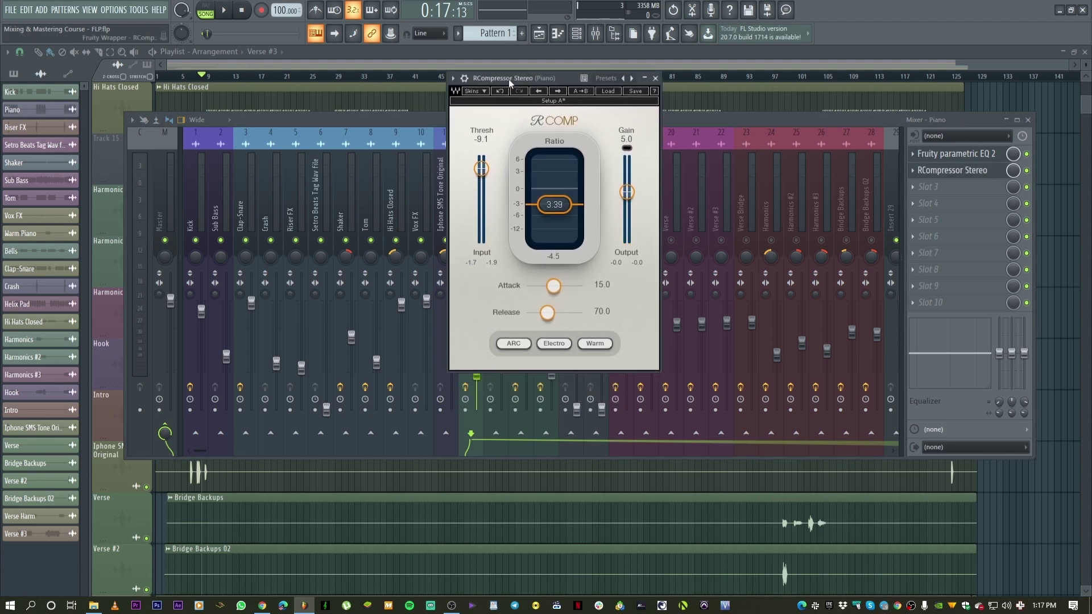